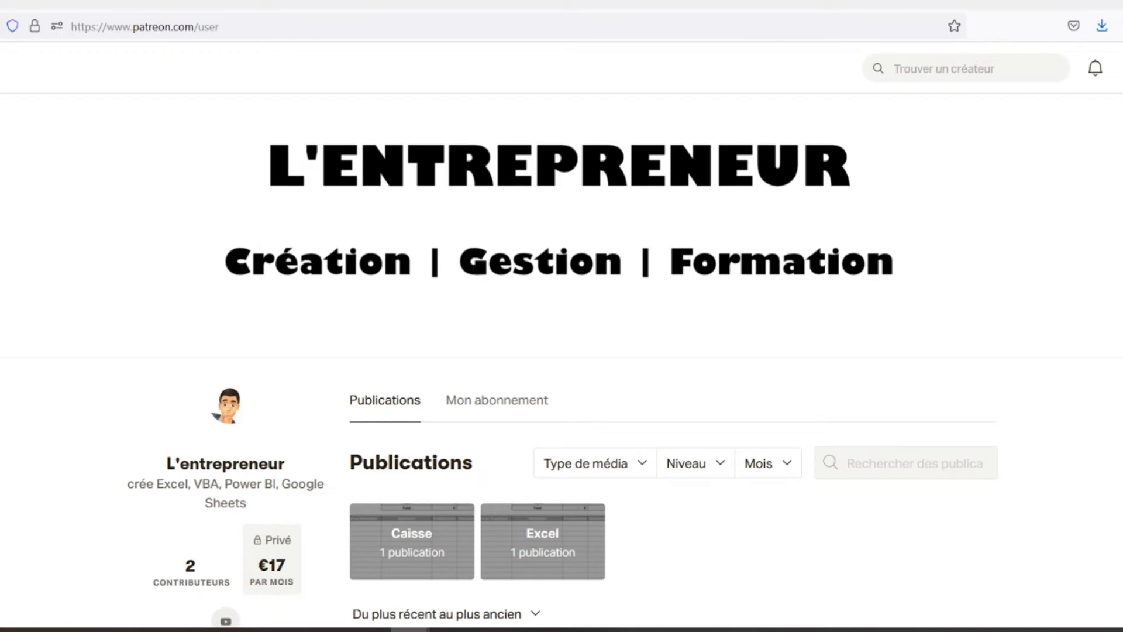
Look through the creator's Patreon publications, including the Feuilles de caisse post and its attached caisse.xlsx file
scroll(560, 360, "down", 3)
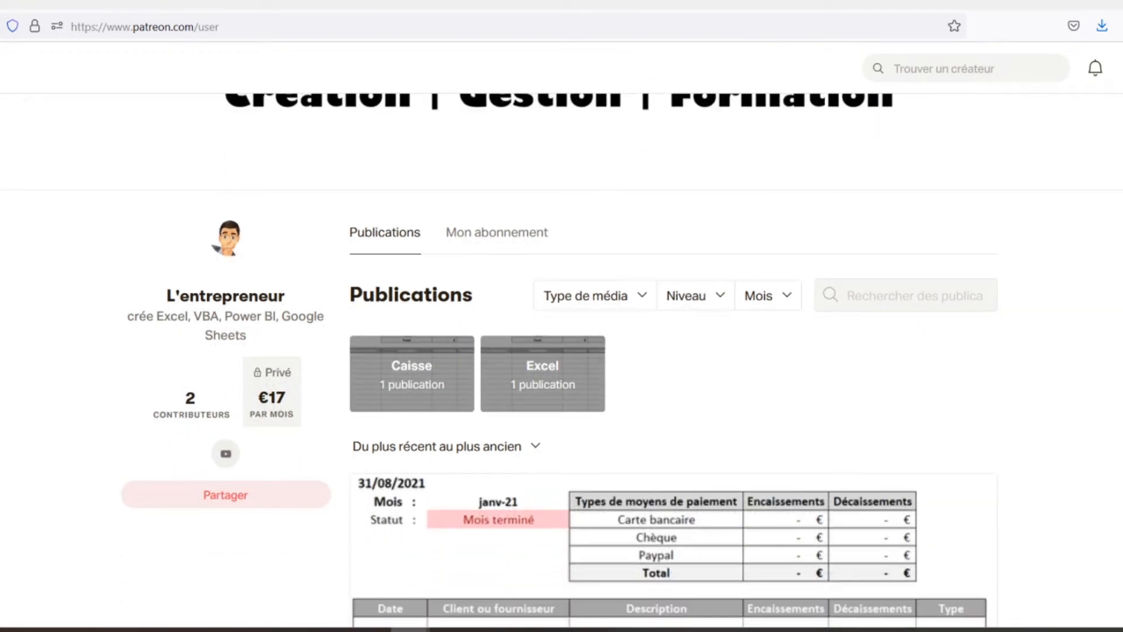
scroll(560, 359, "down", 2)
scroll(559, 360, "down", 2)
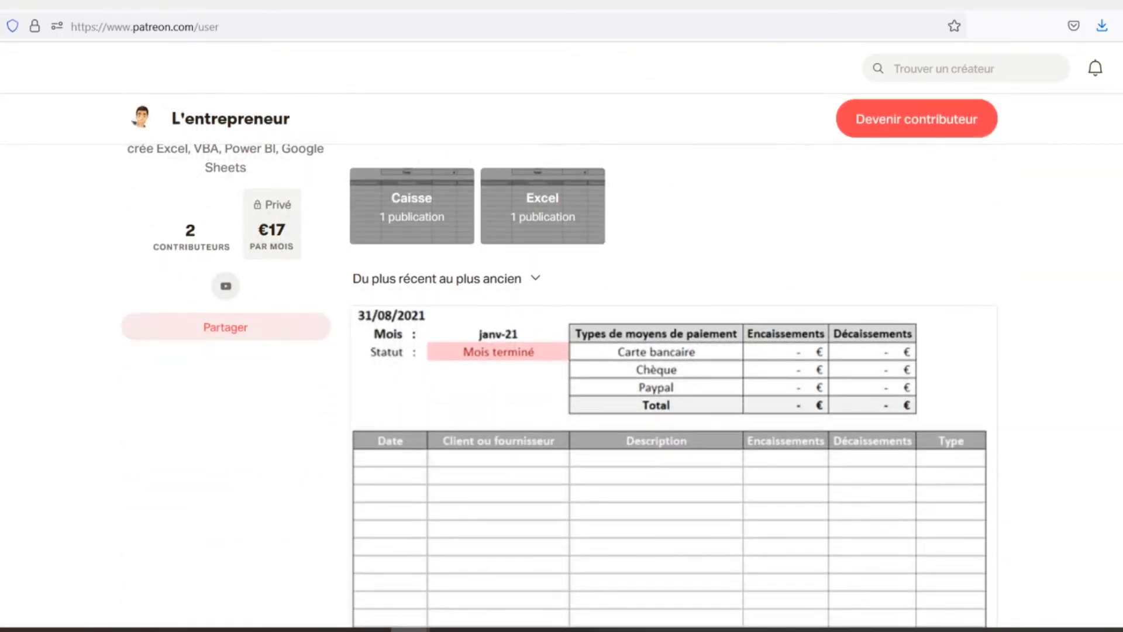
scroll(559, 359, "down", 2)
scroll(560, 360, "down", 2)
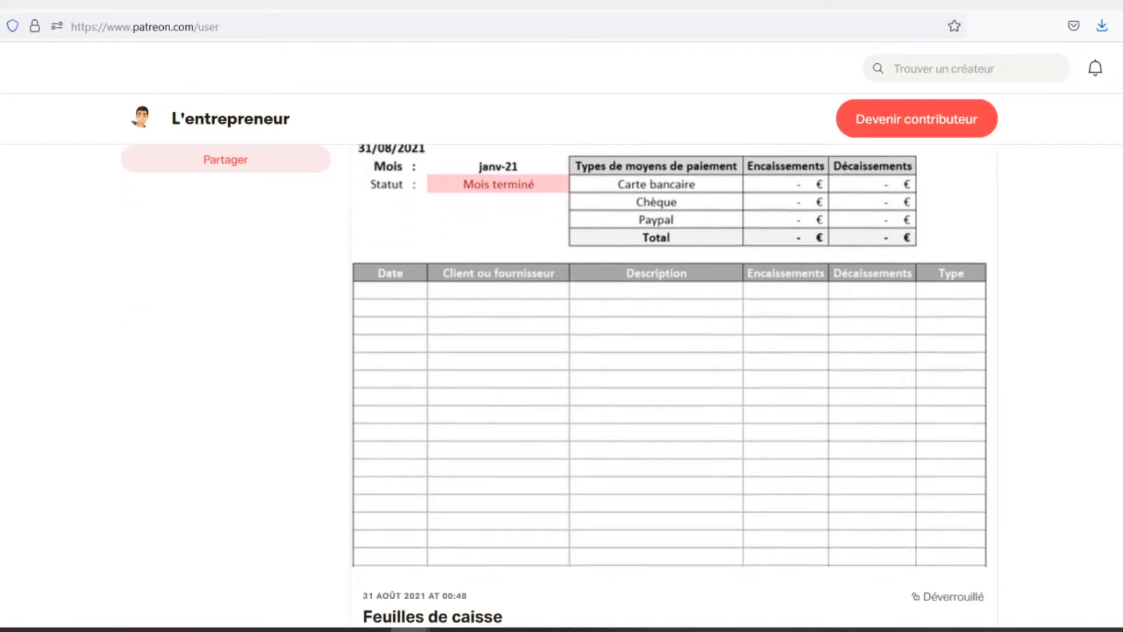
scroll(560, 360, "down", 2)
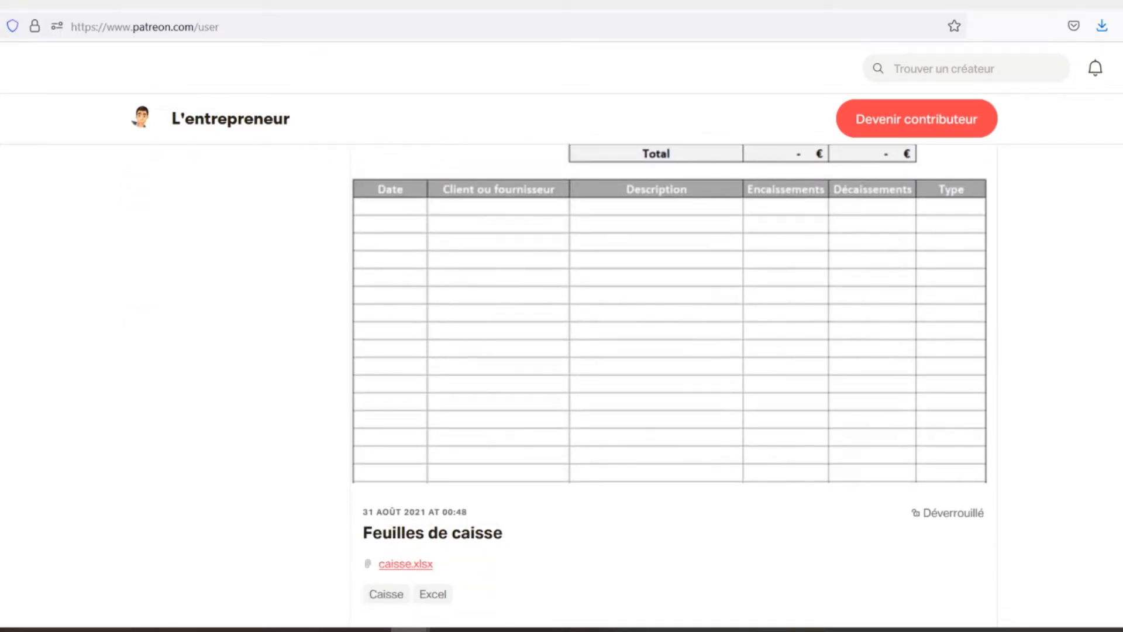
scroll(669, 382, "down", 2)
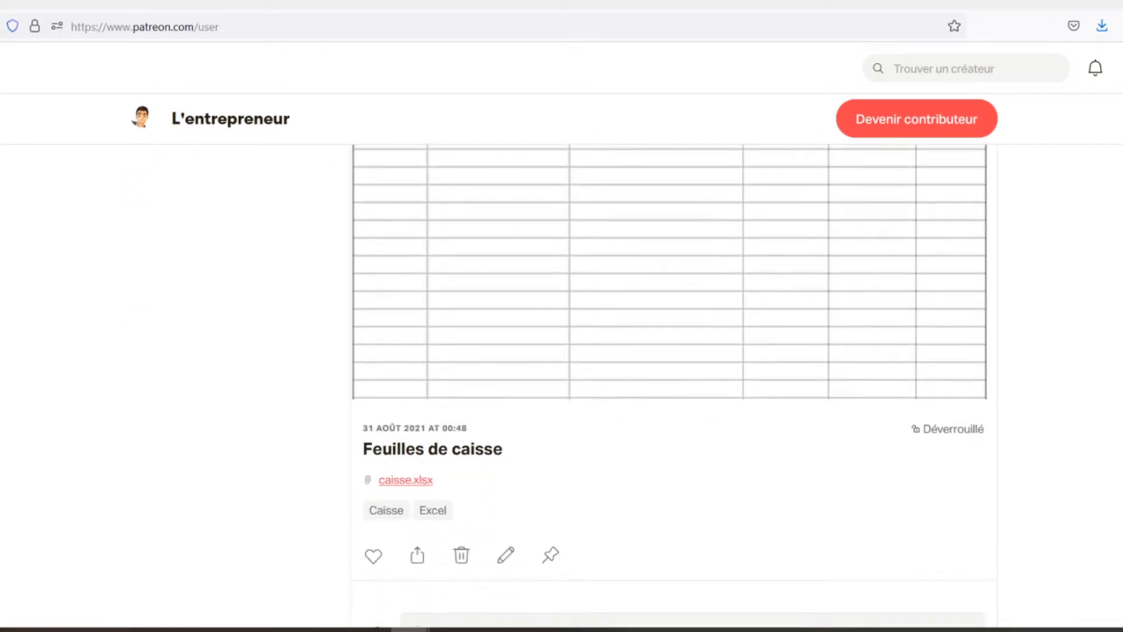
scroll(669, 382, "down", 2)
scroll(673, 380, "down", 2)
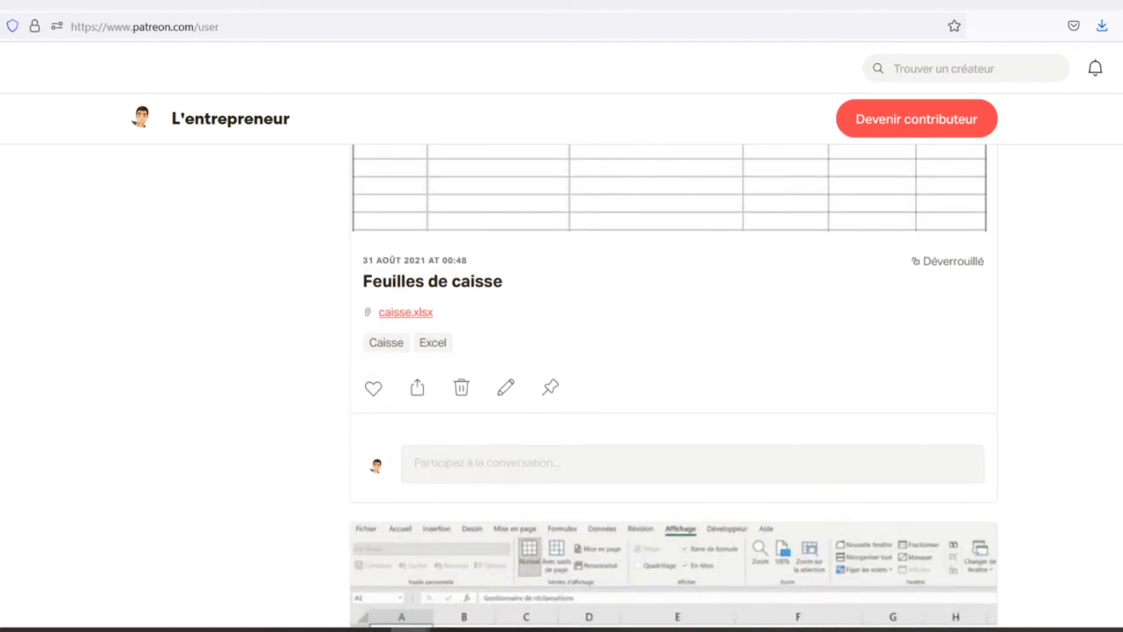
scroll(673, 380, "down", 1)
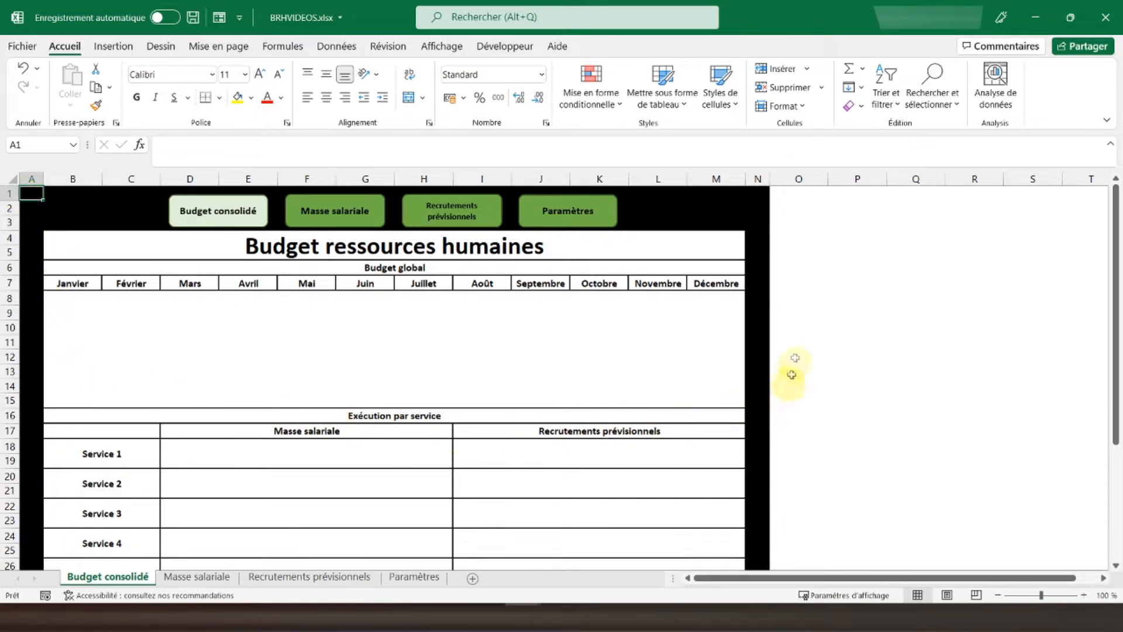
In the BRHVIDEOS.xlsx workbook, enter the labels Prévisionnel in B10 and Masse salariale in B12 of the Budget consolidé sheet
left_click(76, 332)
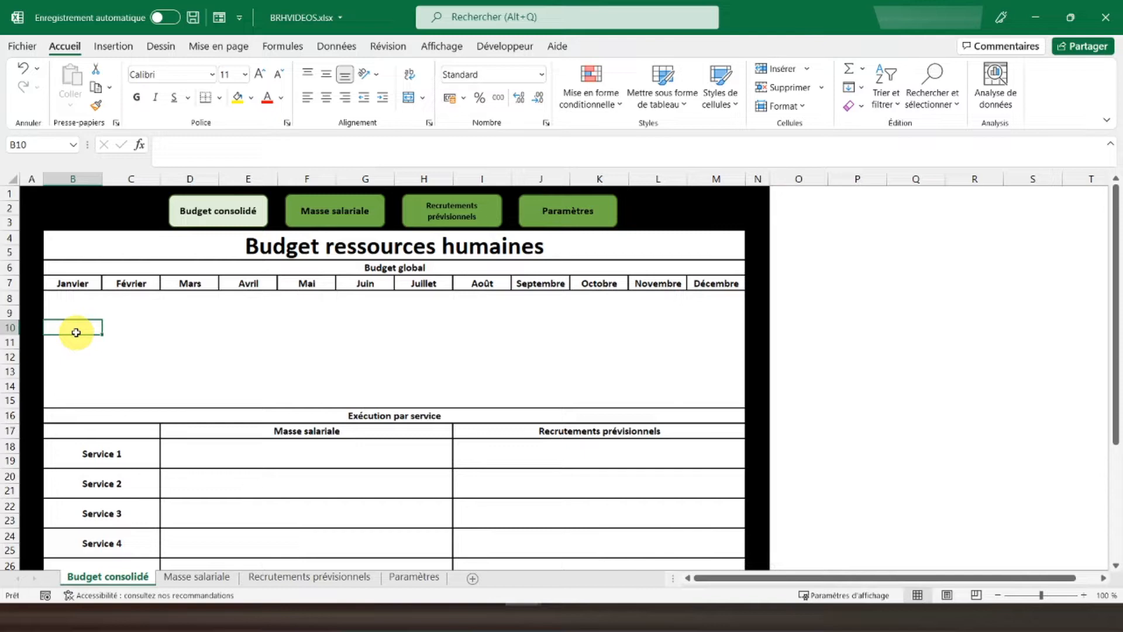
type("Prévisionne")
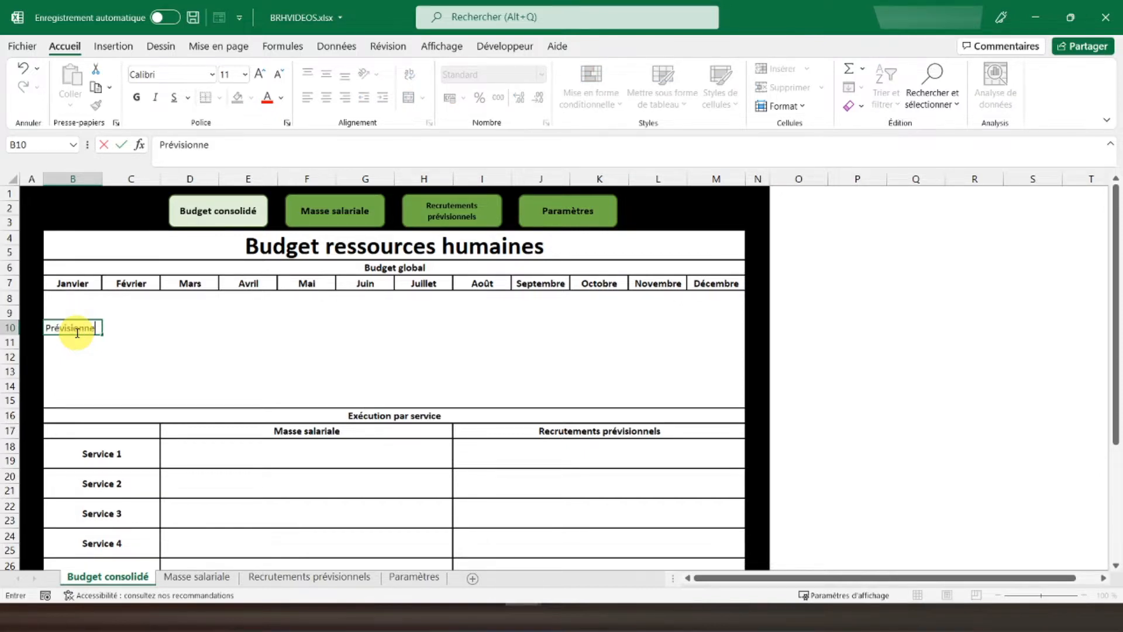
key("Return")
key("Return")
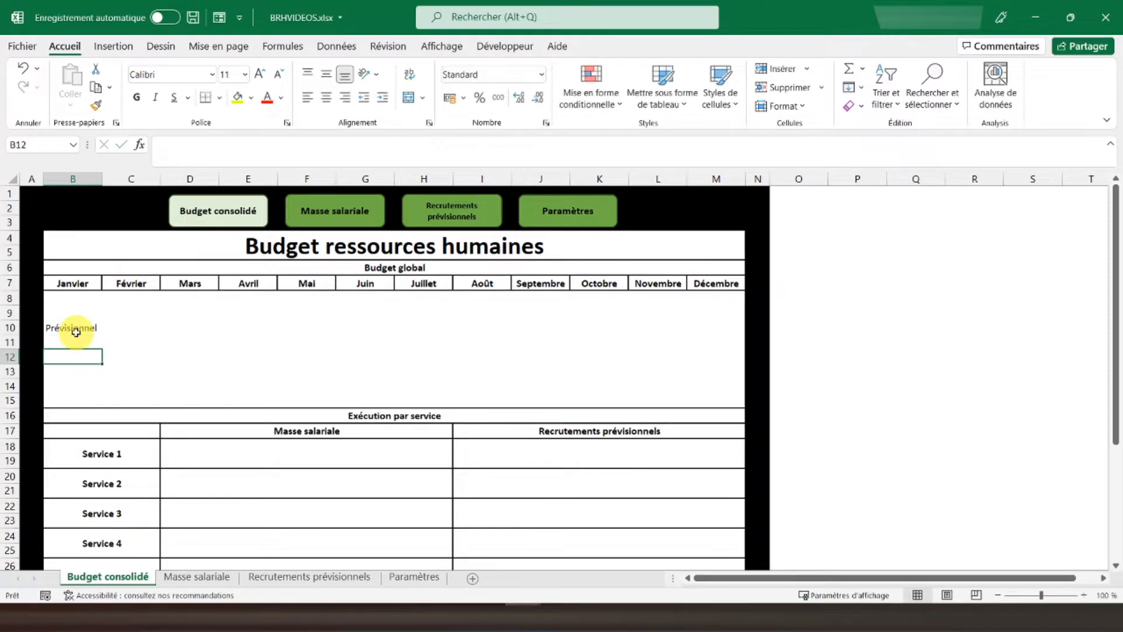
type("Masse")
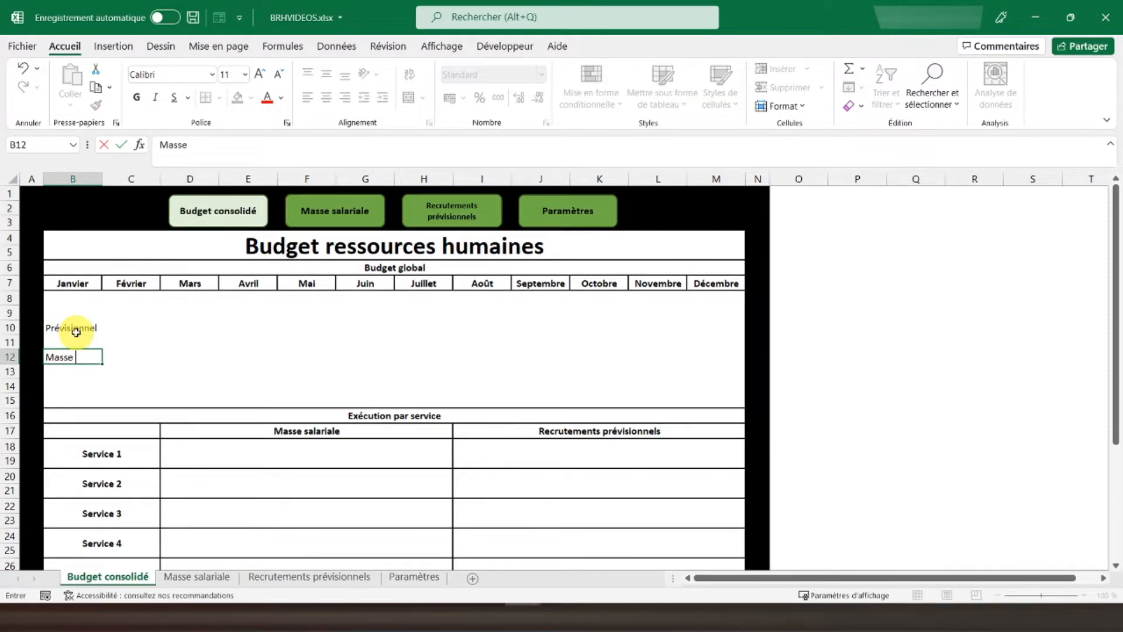
type(" salariale")
key("Return")
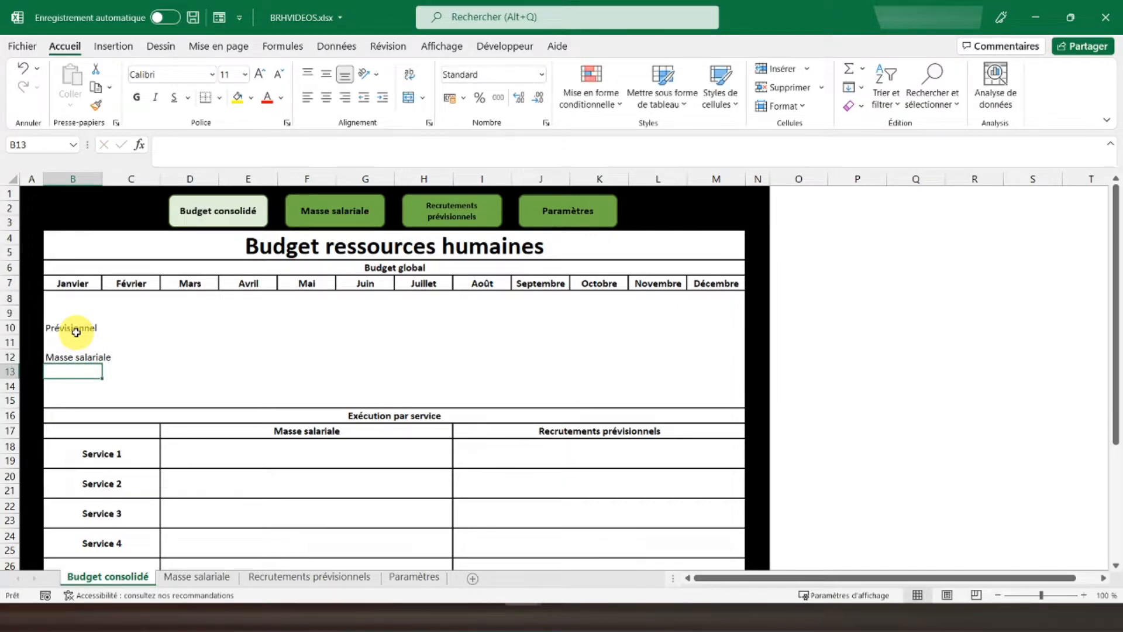
Link the January cell B11 to the budget total in D41 of the Recrutements prévisionnels sheet
key("Up")
key("Up")
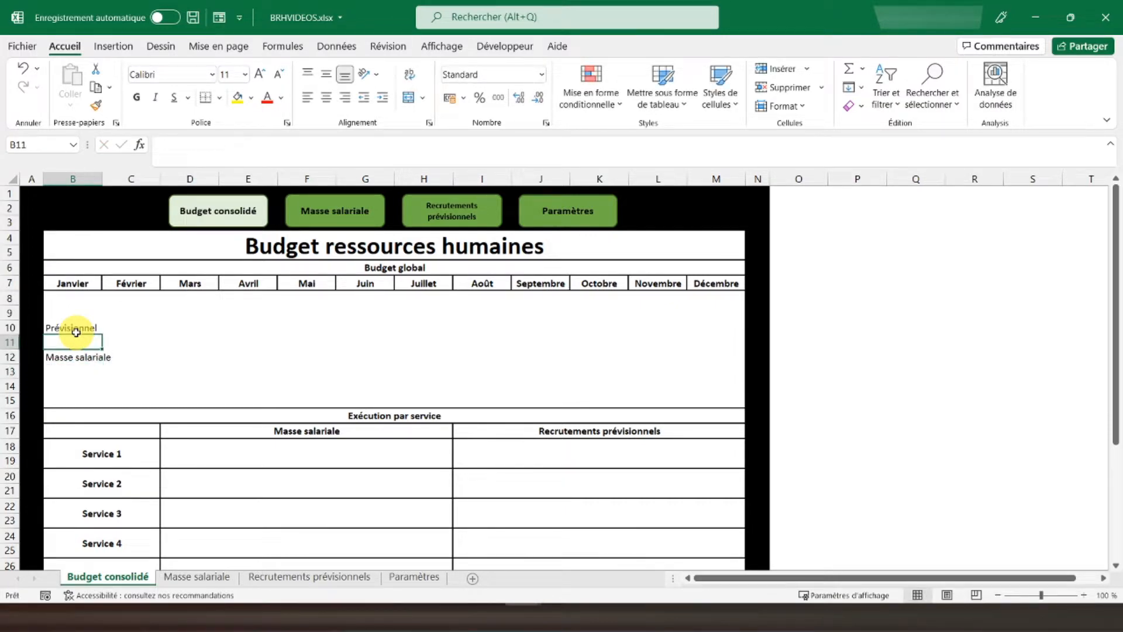
type("=")
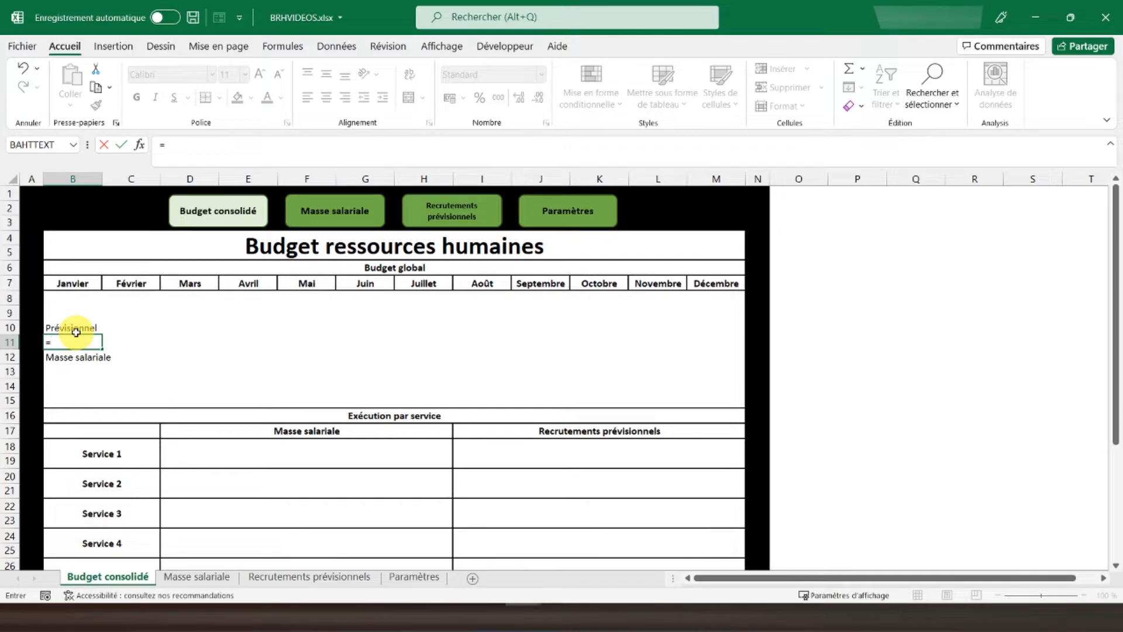
left_click(294, 577)
left_click_drag(875, 576, 699, 579)
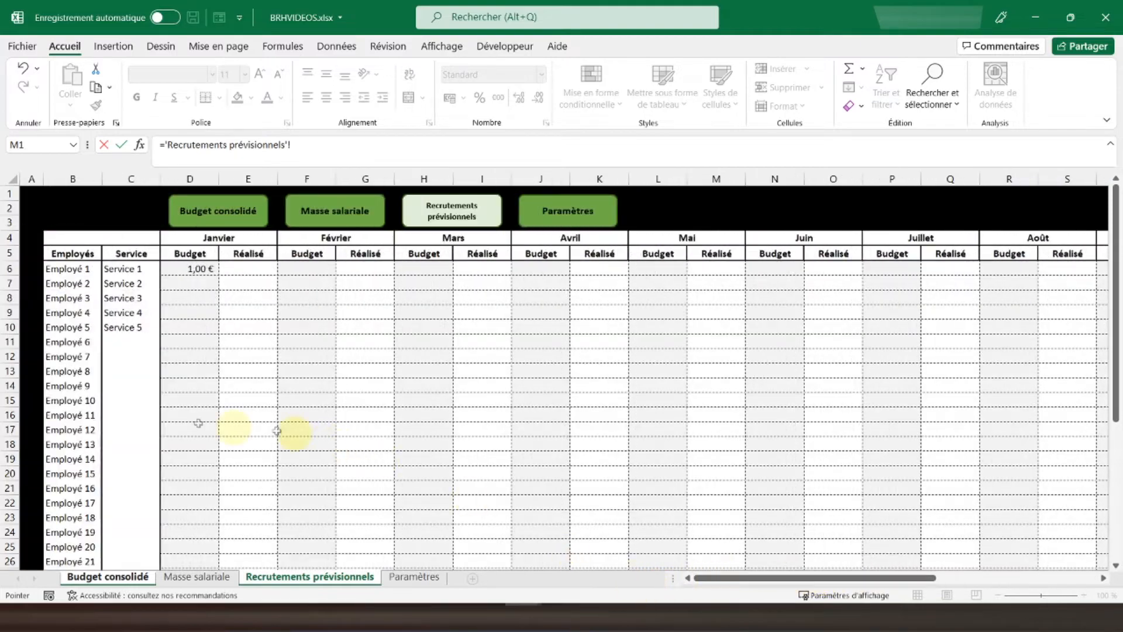
scroll(176, 415, "down", 10)
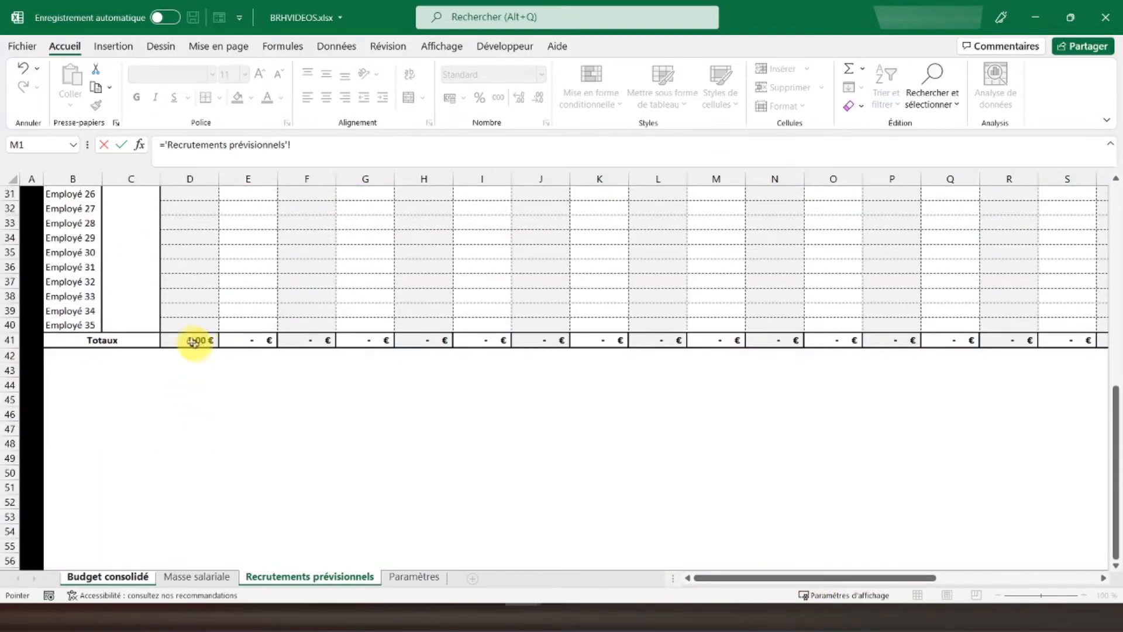
left_click(191, 341)
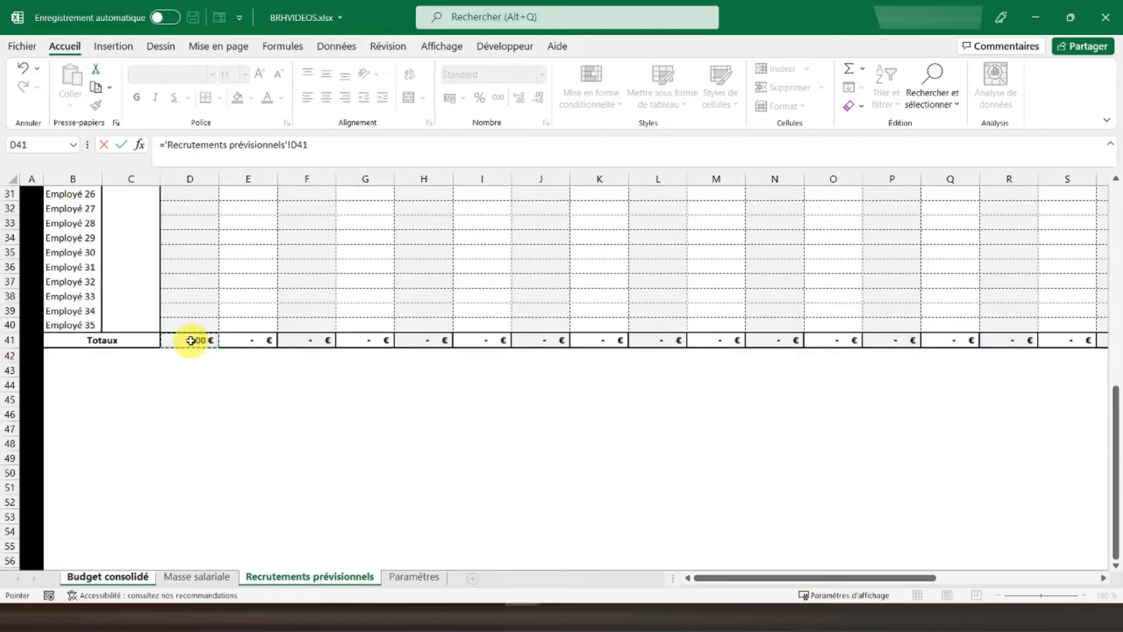
key("Return")
Link the February cell C11 to the budget total in F41 of the Recrutements prévisionnels sheet
left_click(124, 343)
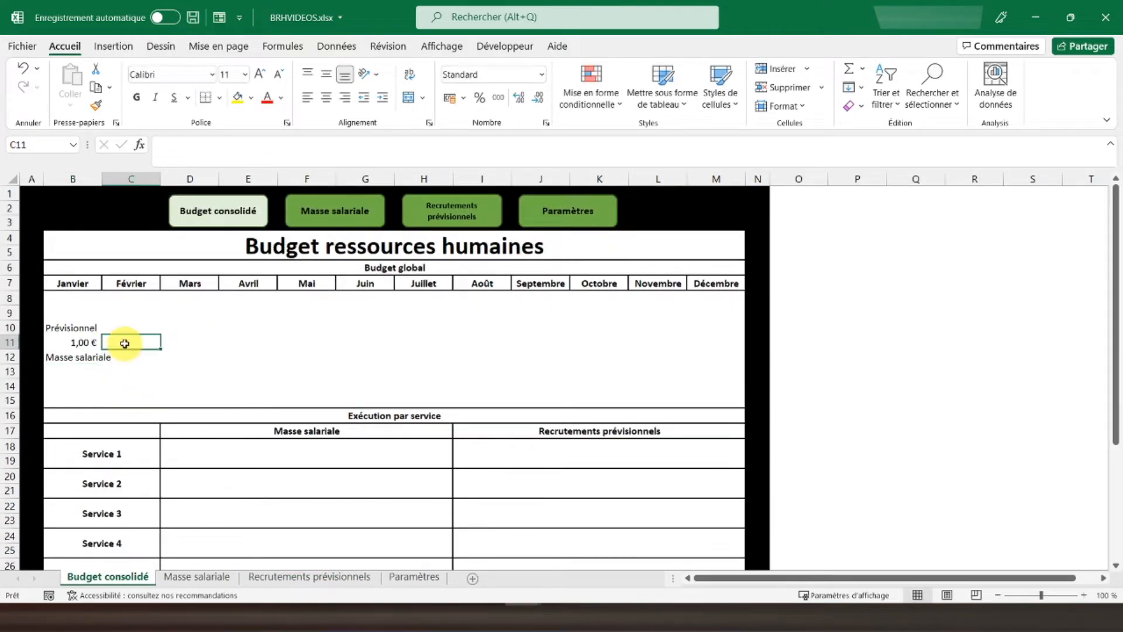
type("=")
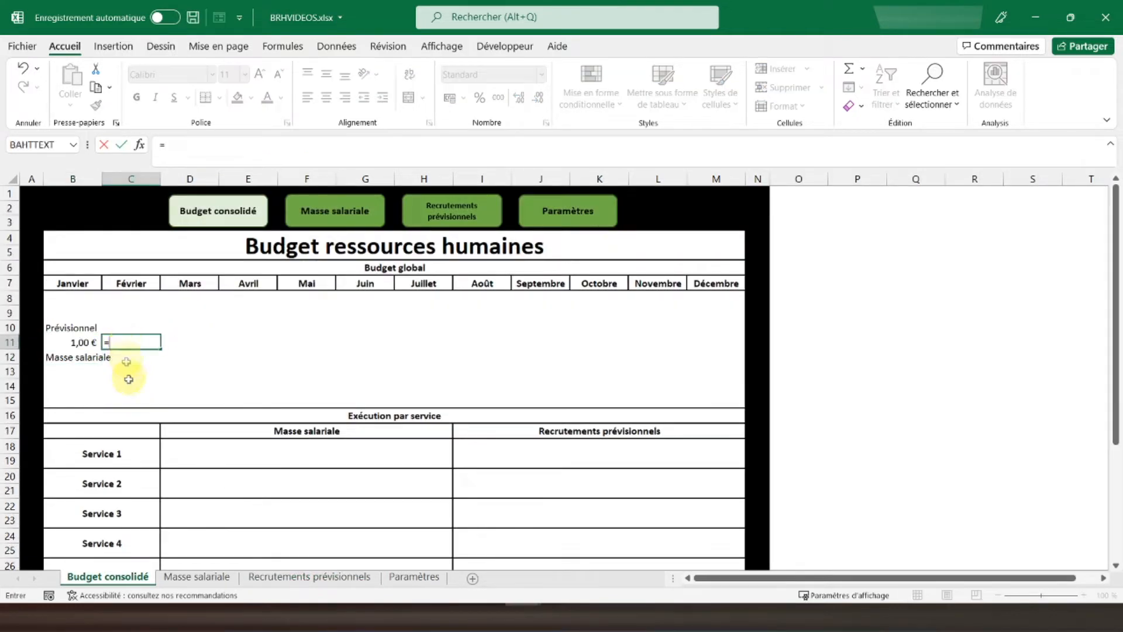
left_click(301, 576)
left_click(297, 339)
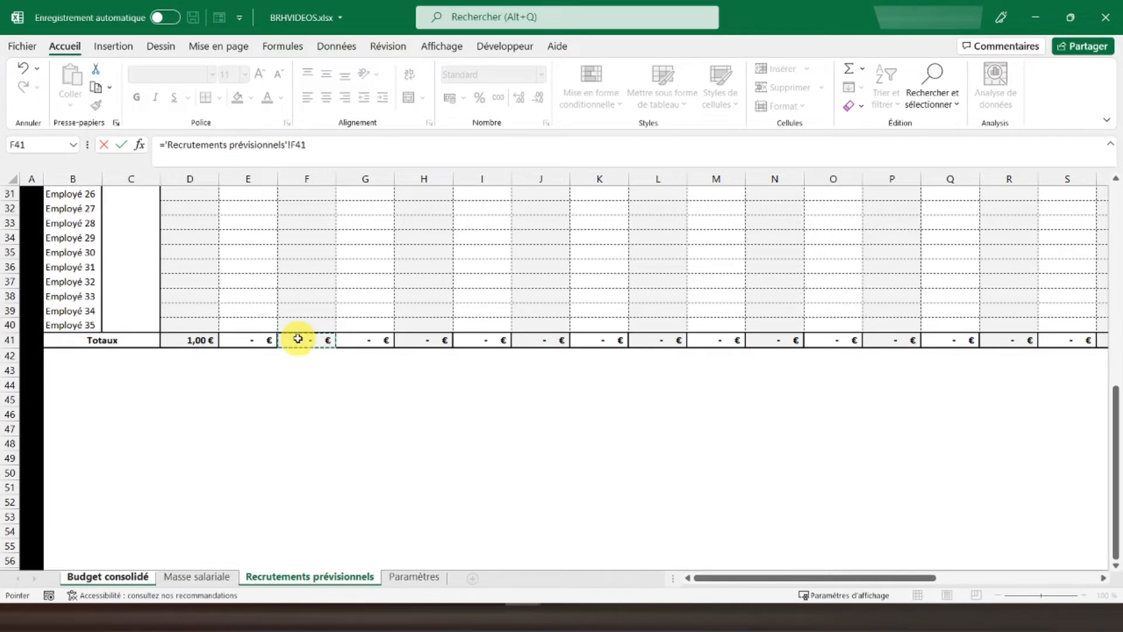
key("Return")
key("Right")
key("Up")
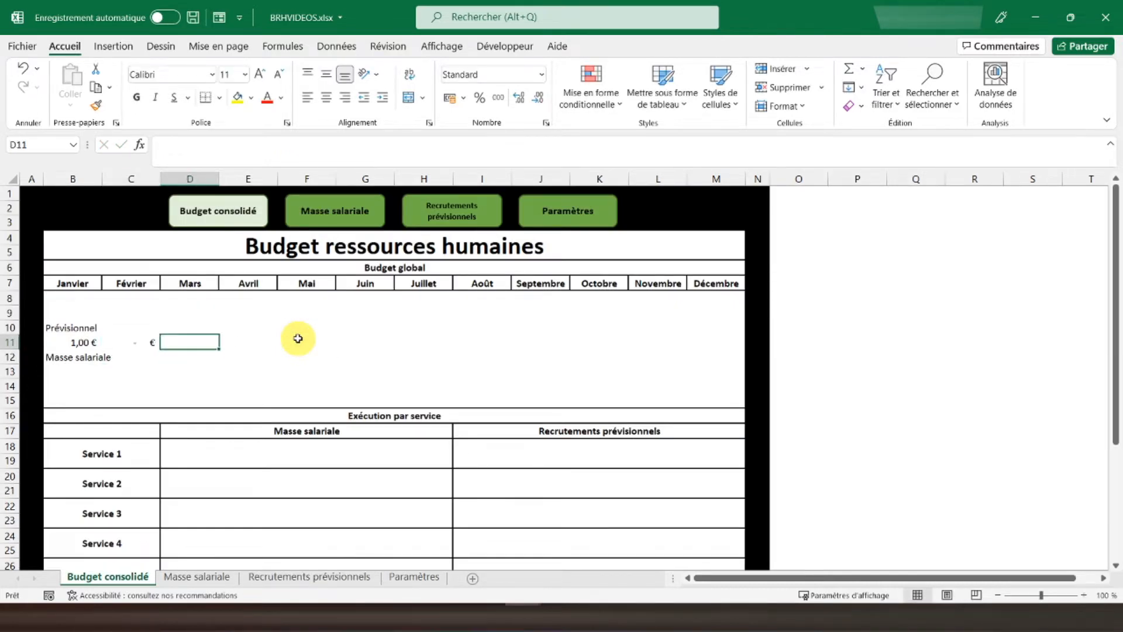
Compare the January and February formulas and fill the February formula from C11 into the March cell D11
left_click(142, 342)
left_click(84, 343)
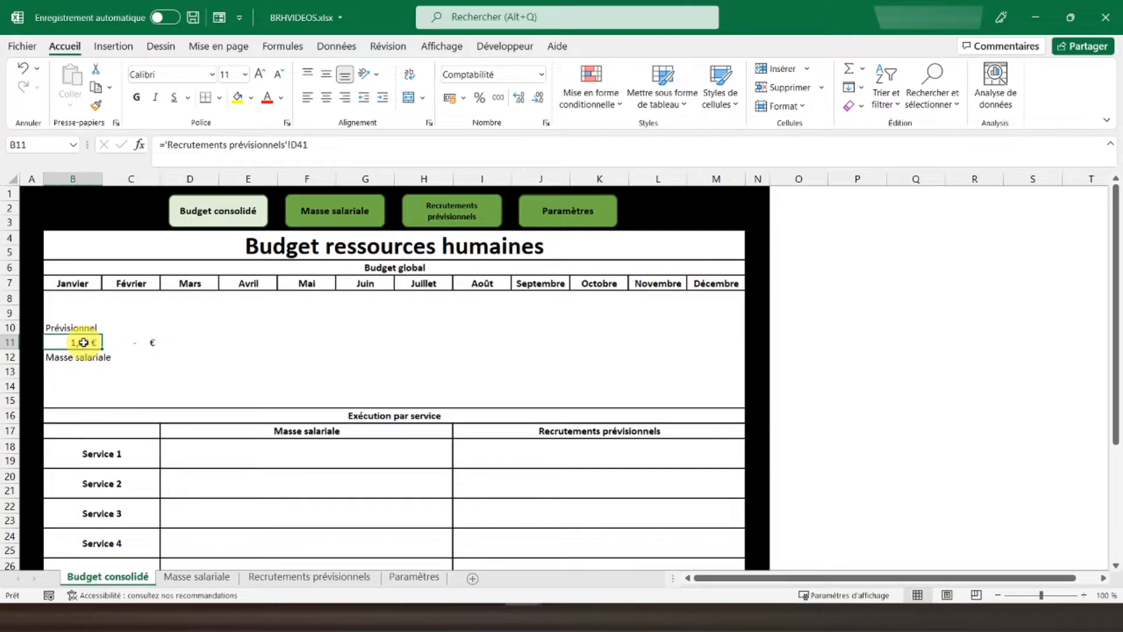
left_click(141, 341)
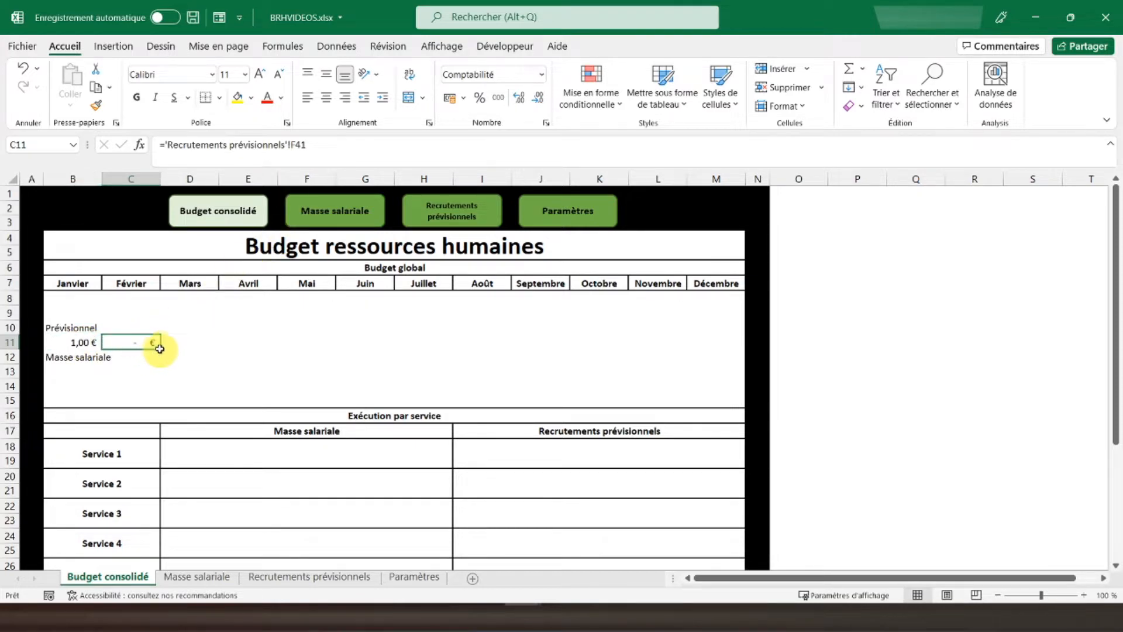
left_click_drag(160, 348, 196, 341)
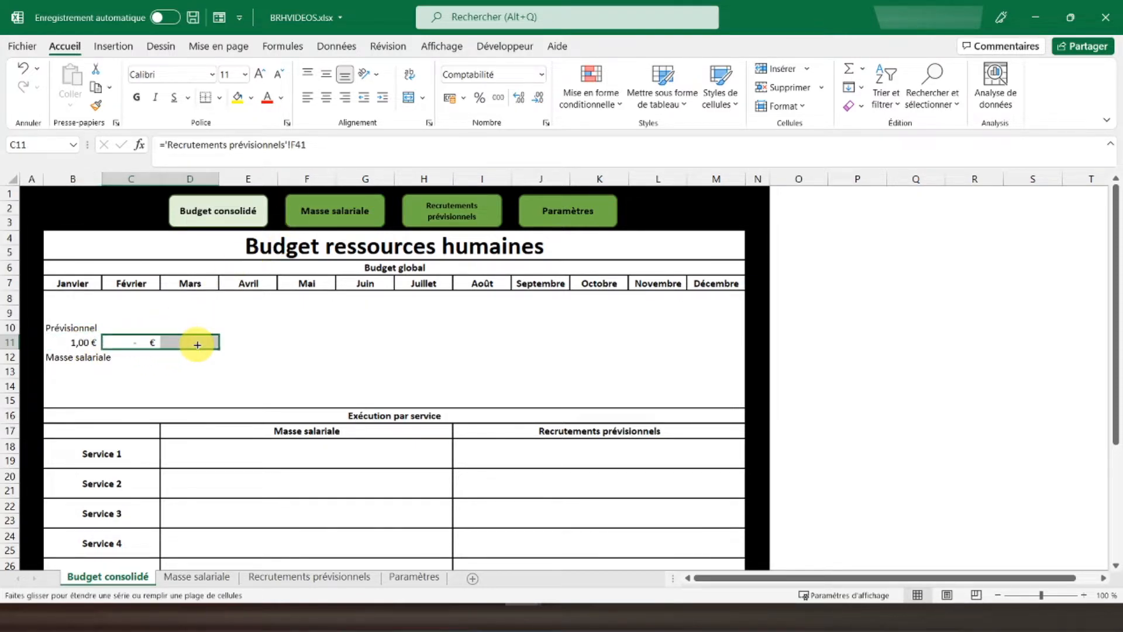
Examine the column references in the January, February and March Prévisionnel formulas in row 11
left_click(297, 147)
key("BackSpace")
type("h")
key("Return")
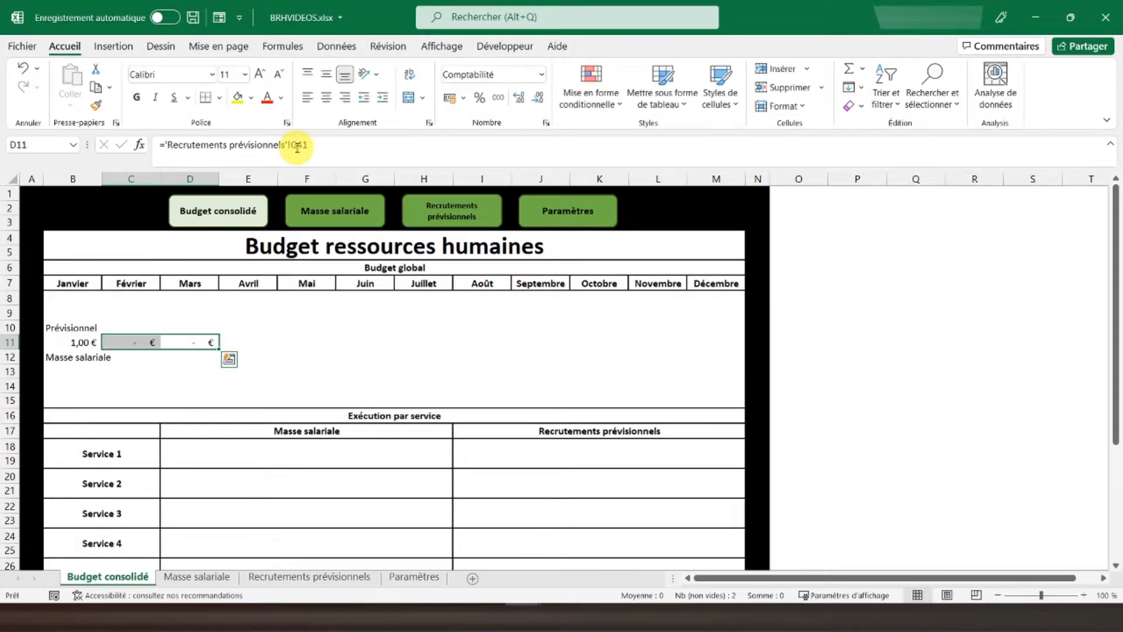
left_click(188, 341)
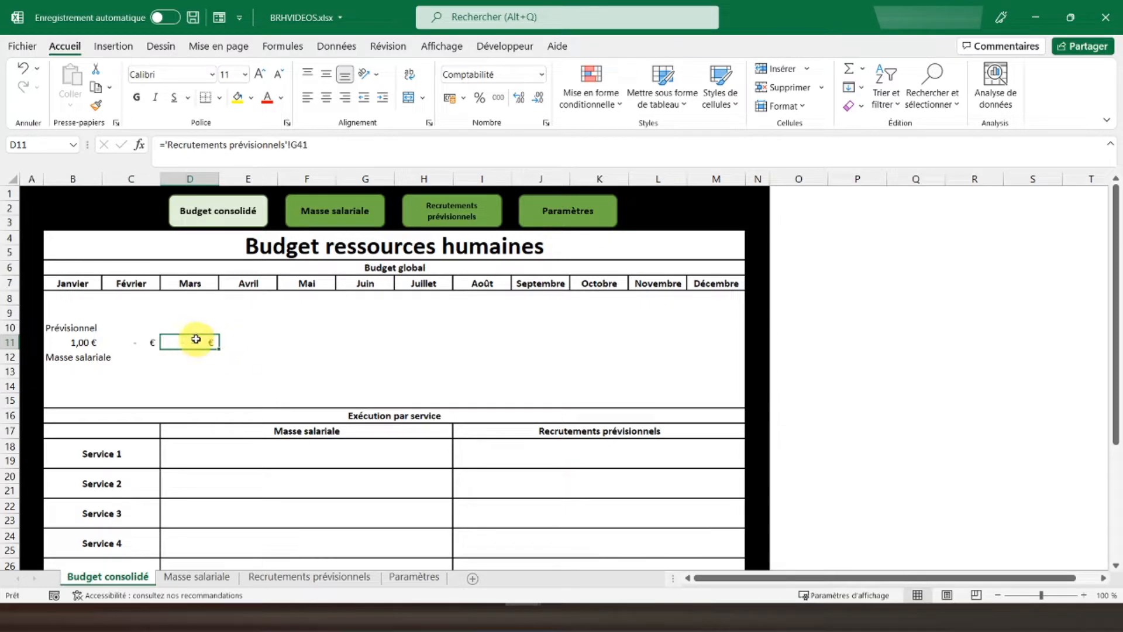
left_click(136, 343)
left_click(76, 342)
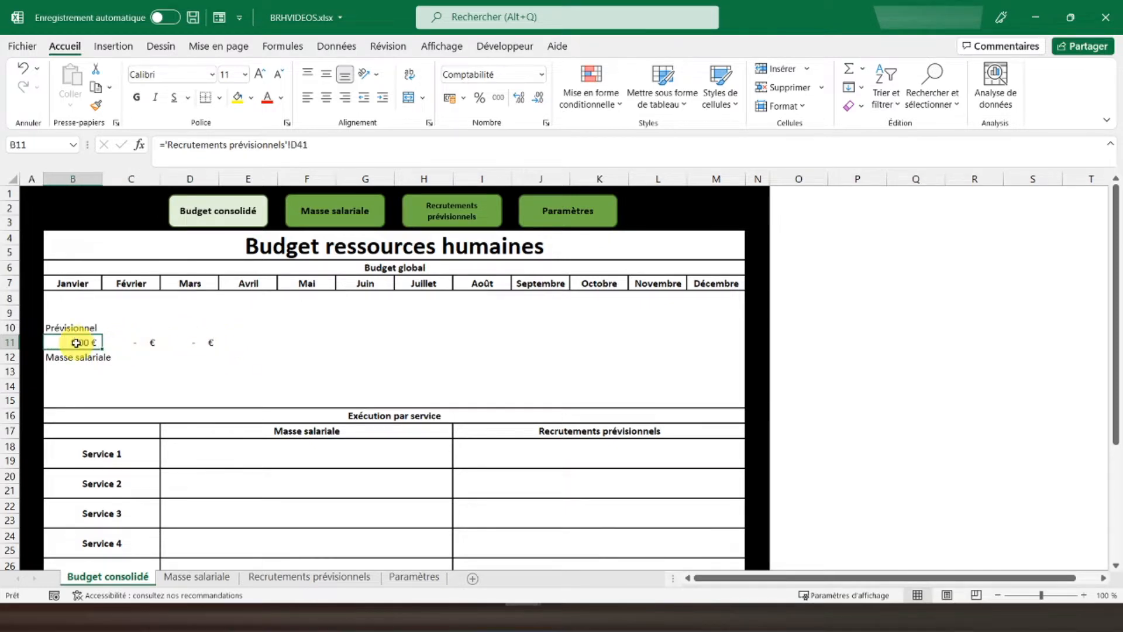
left_click(140, 342)
left_click(299, 143)
key("Return")
key("Up")
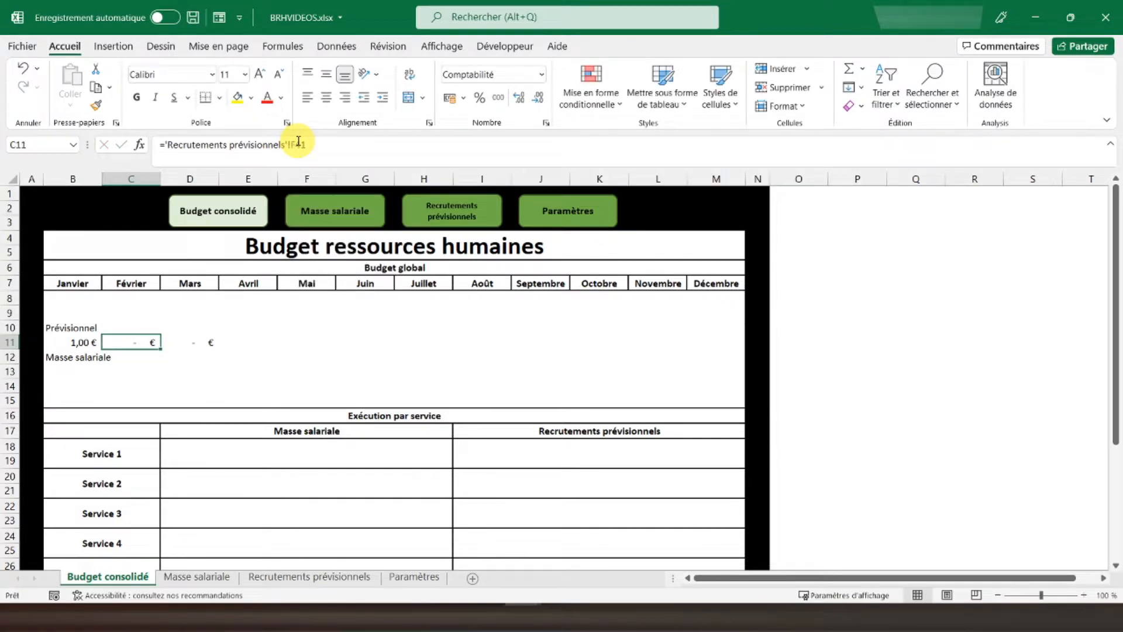
Change the March formula in D11 to reference H41 and fill it across to December in M11
key("Right")
left_click(298, 143)
key("BackSpace")
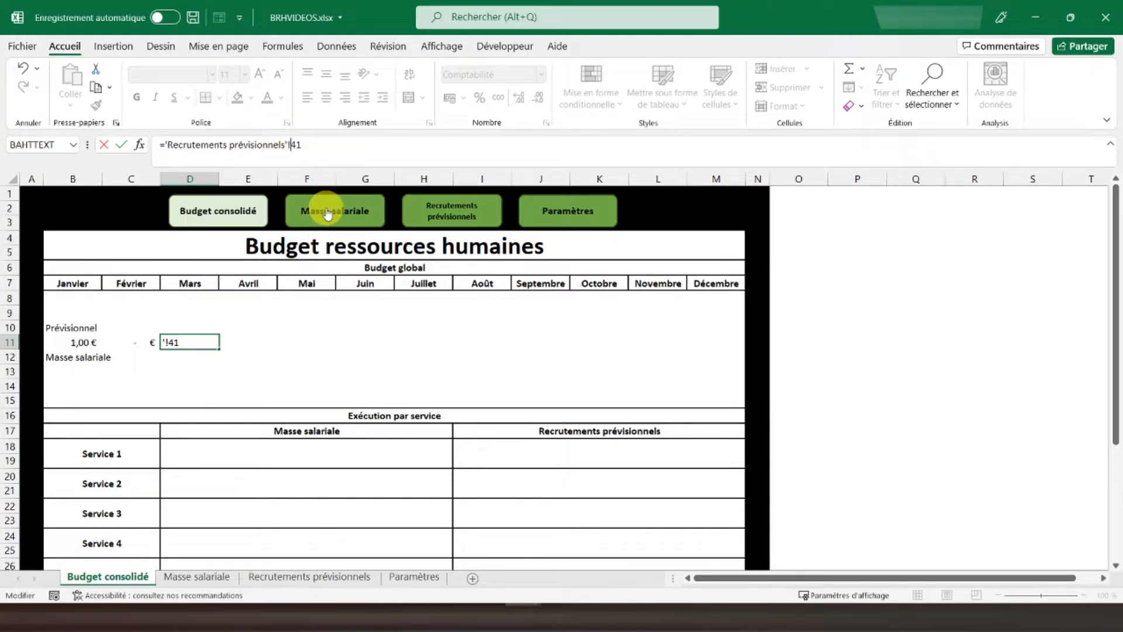
type("h")
key("Return")
left_click(204, 341)
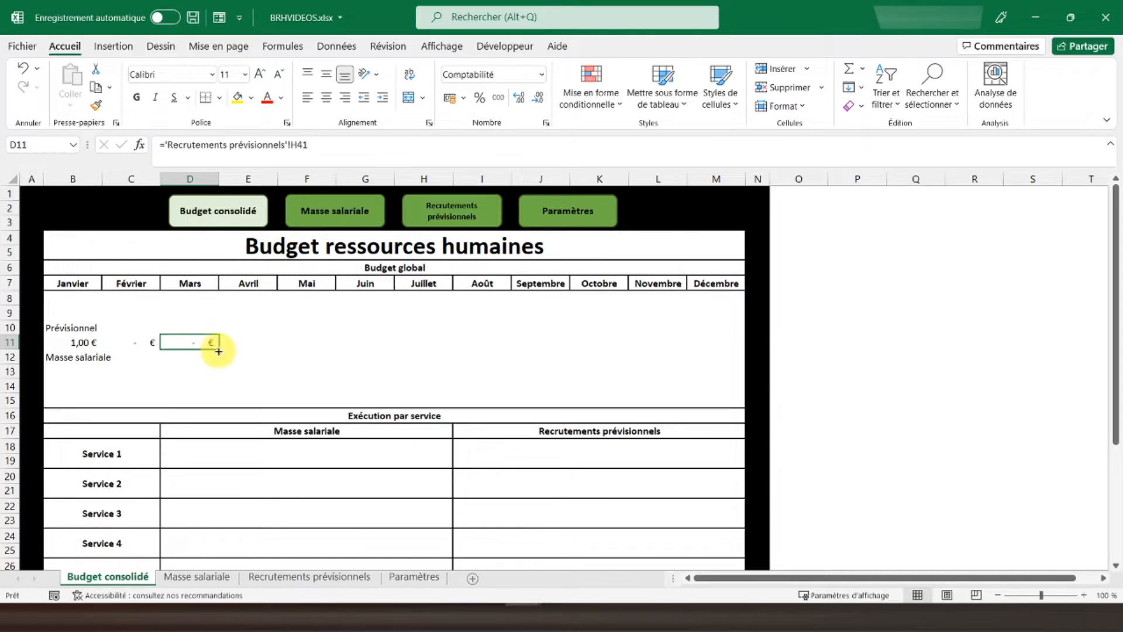
left_click_drag(219, 348, 732, 344)
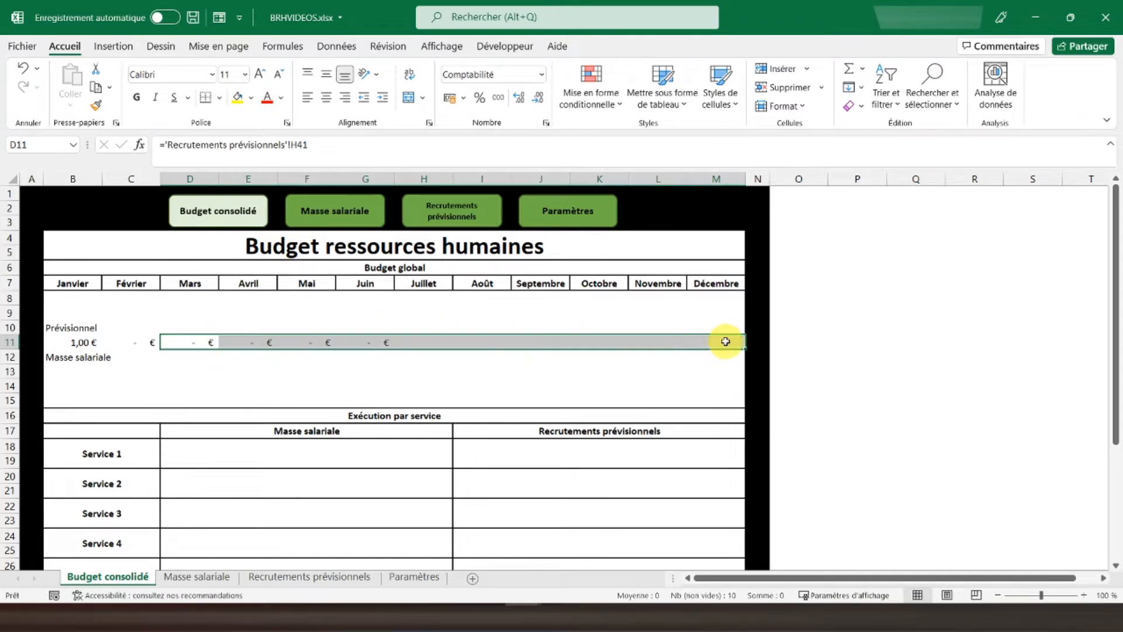
Change the April formula in E11 to reference J41 of the Recrutements prévisionnels sheet
left_click(175, 342)
key("Right")
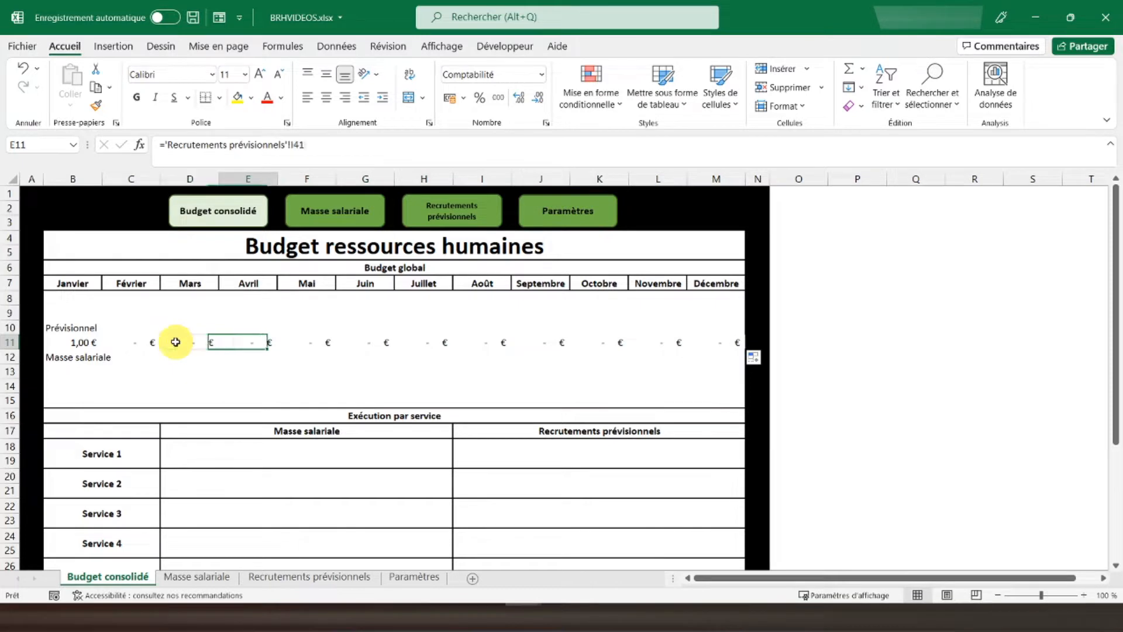
left_click(295, 145)
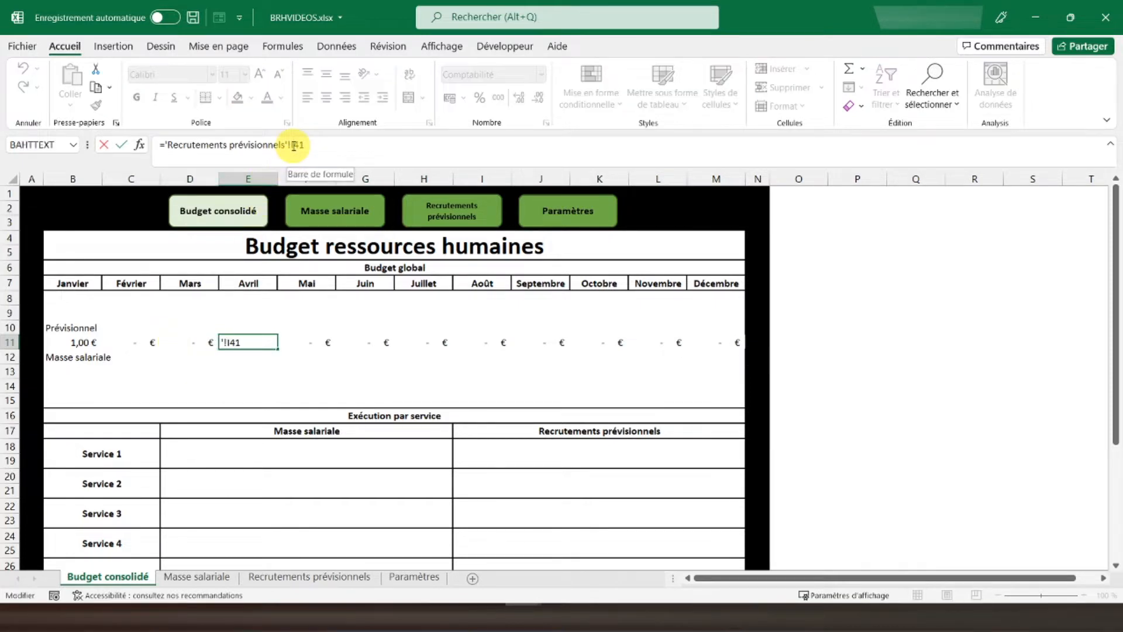
key("Delete")
type("j")
key("Return")
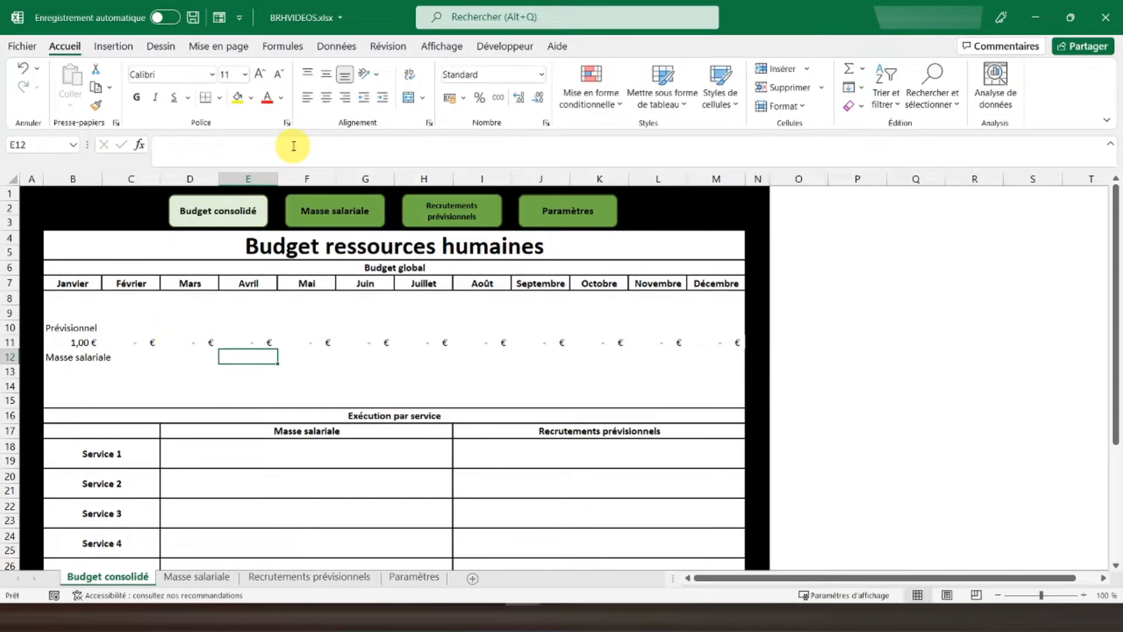
key("Up")
key("Right")
left_click(294, 145)
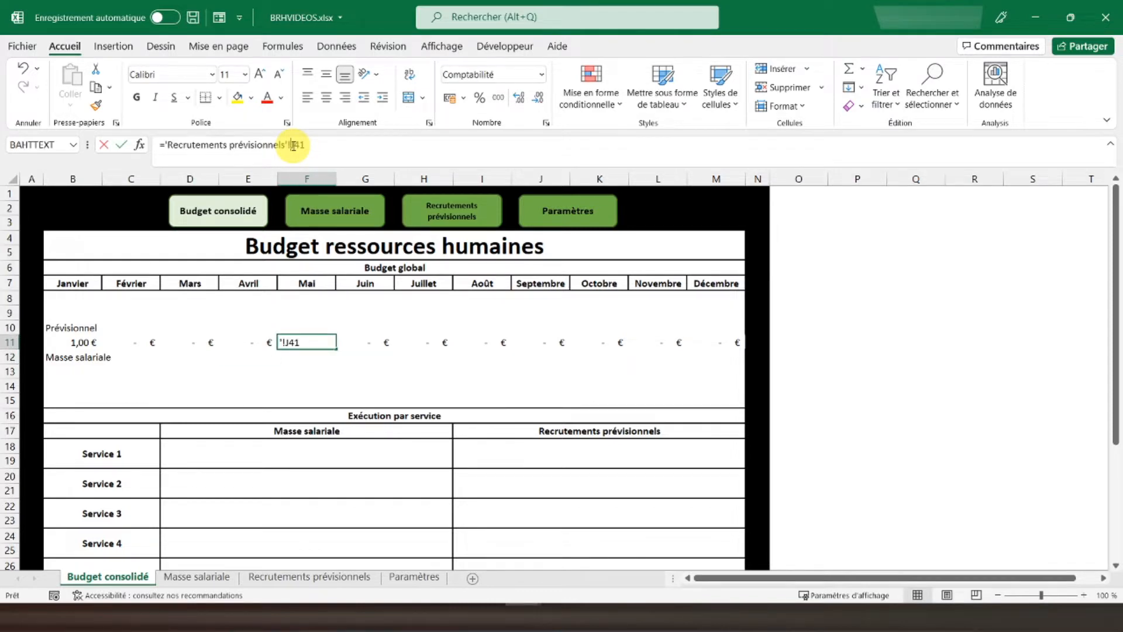
key("BackSpace")
type("l")
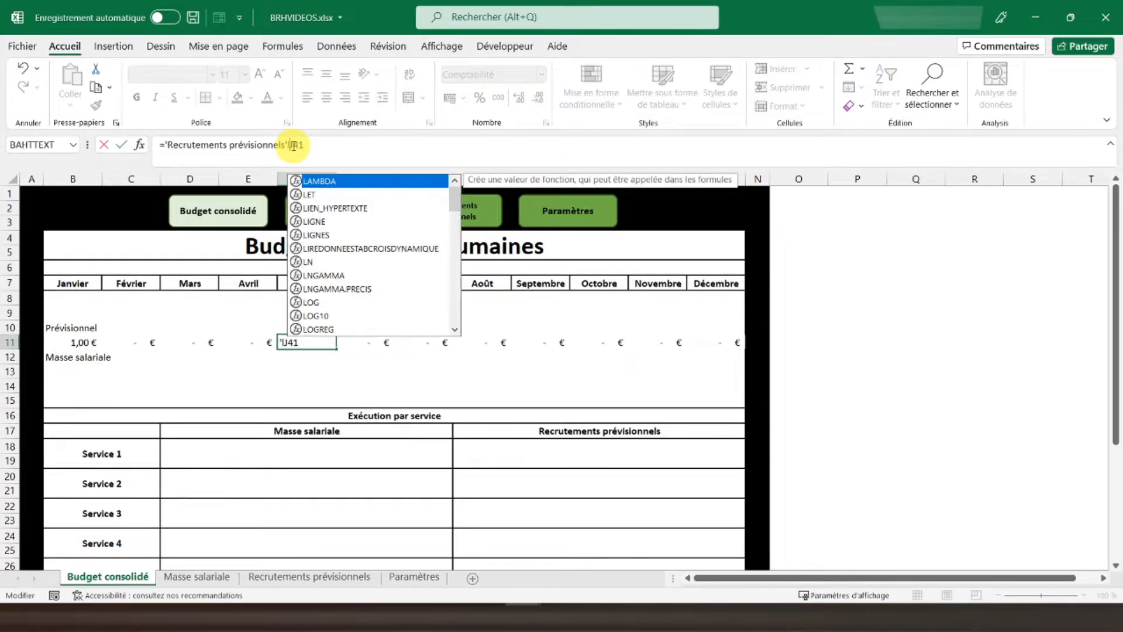
key("Return")
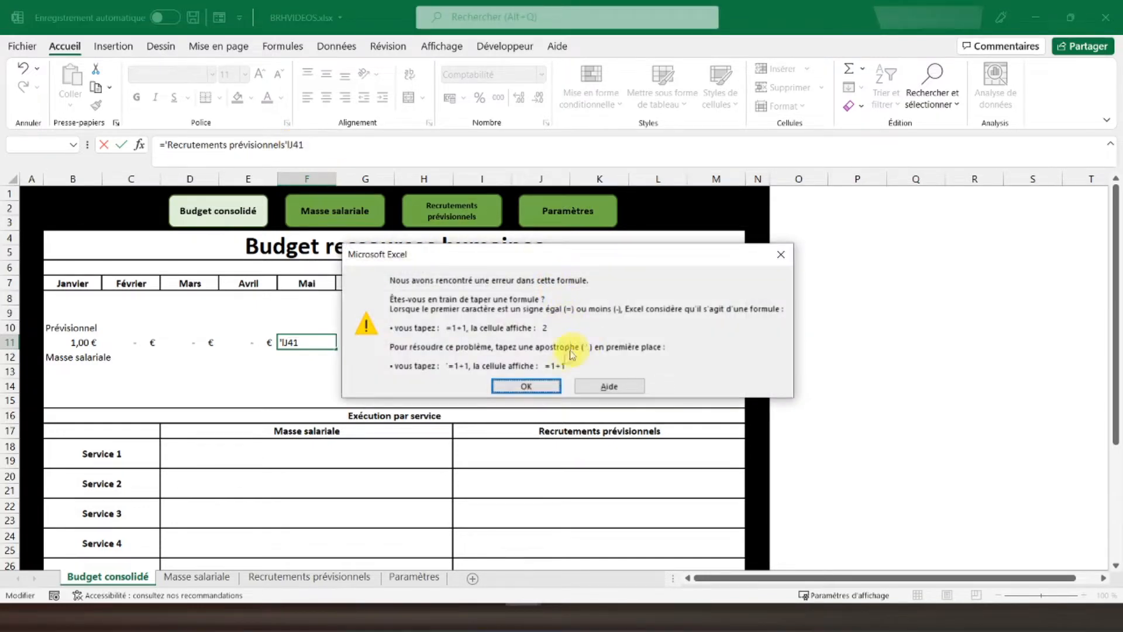
left_click(525, 385)
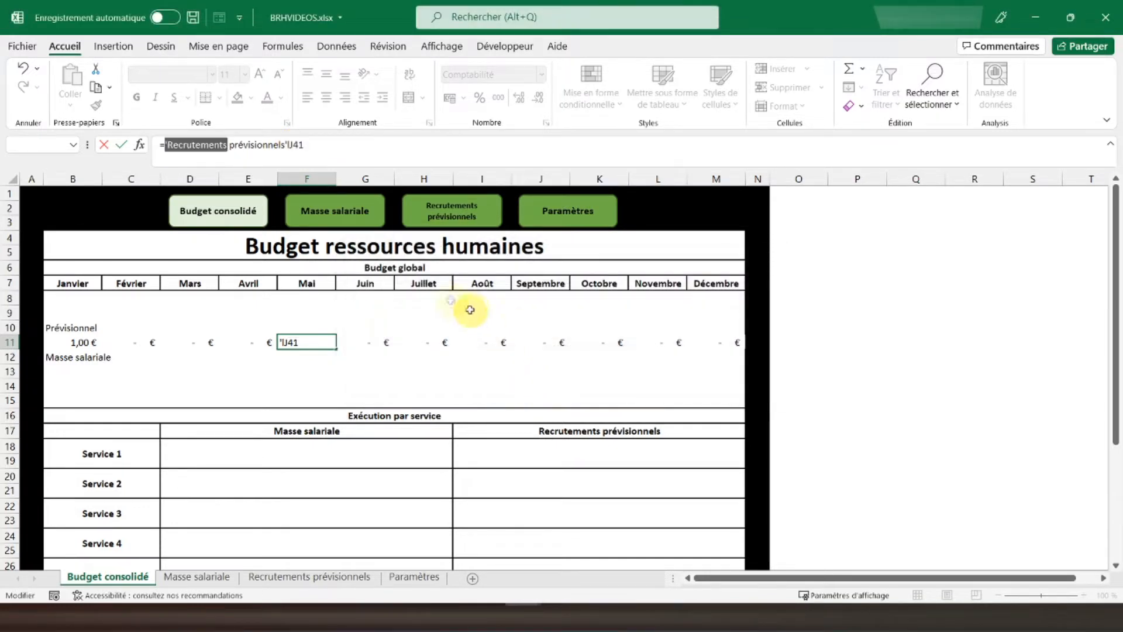
left_click(294, 145)
key("BackSpace")
type("l")
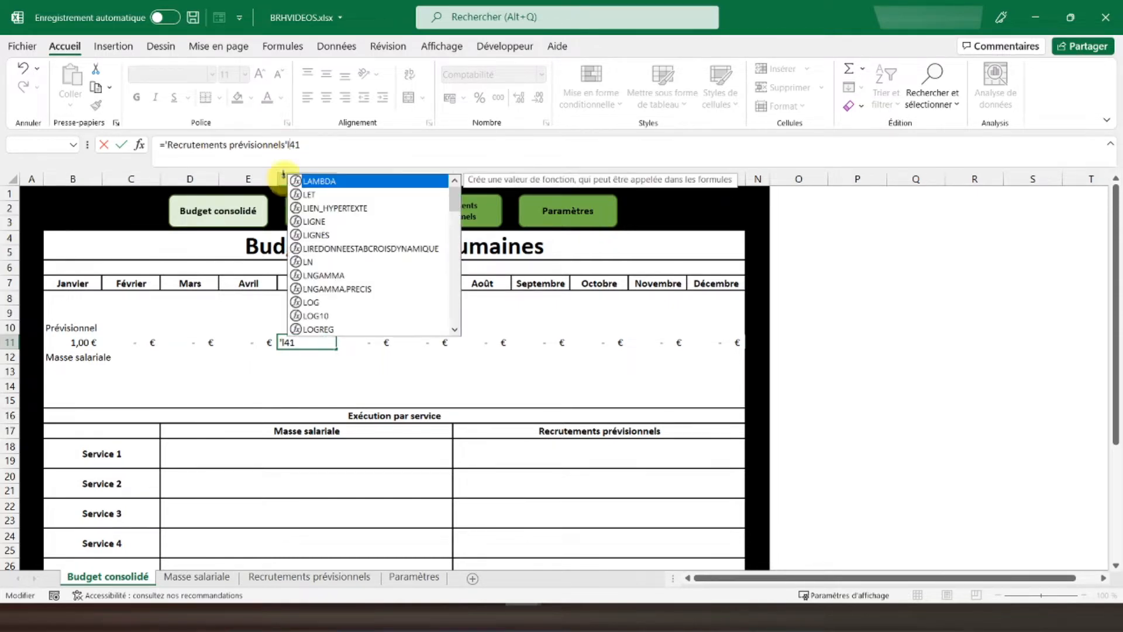
key("BackSpace")
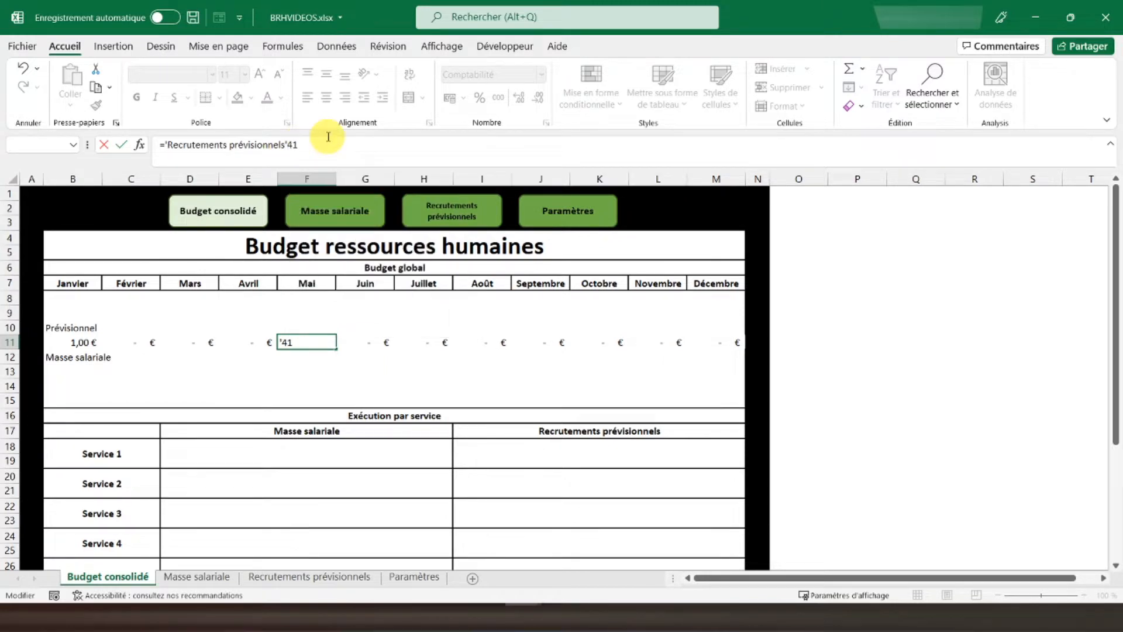
type("l")
key("Return")
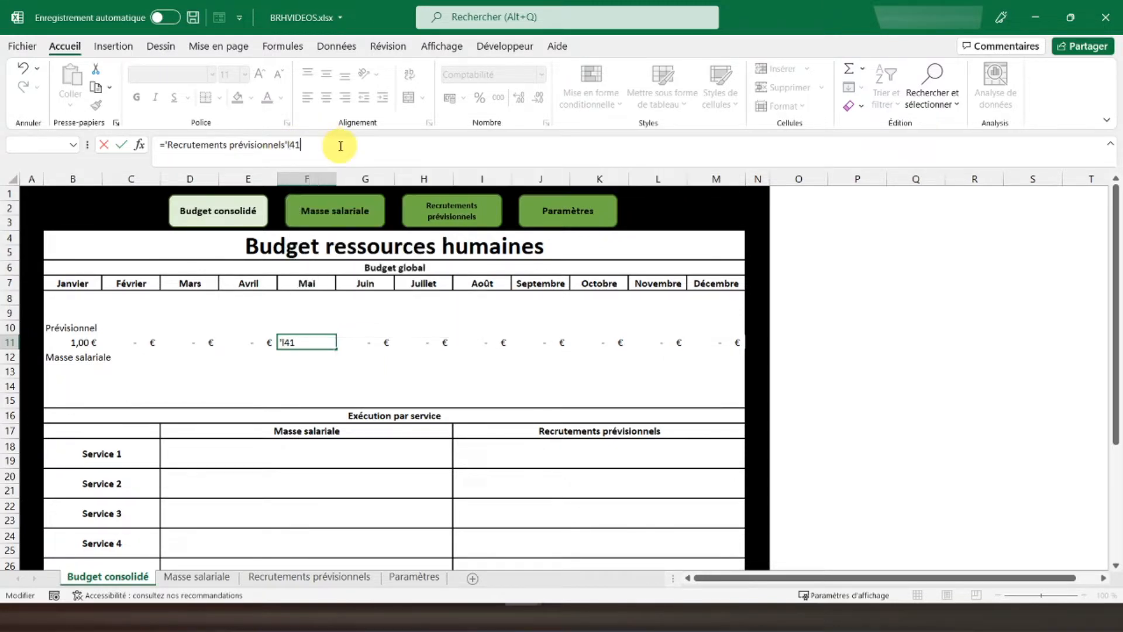
left_click(776, 255)
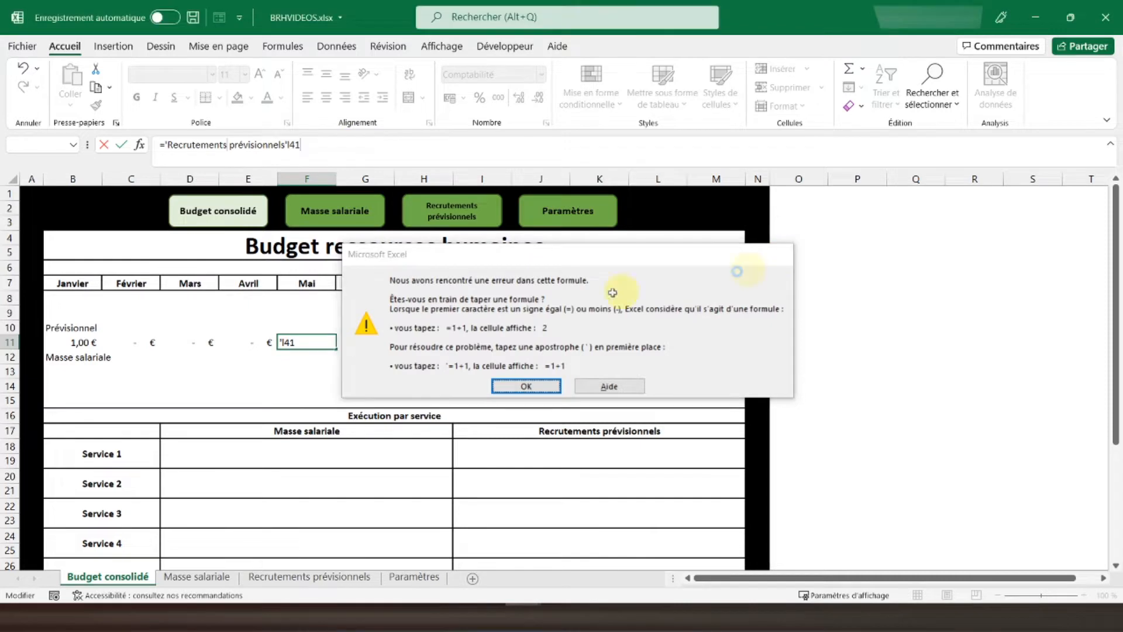
left_click(252, 346)
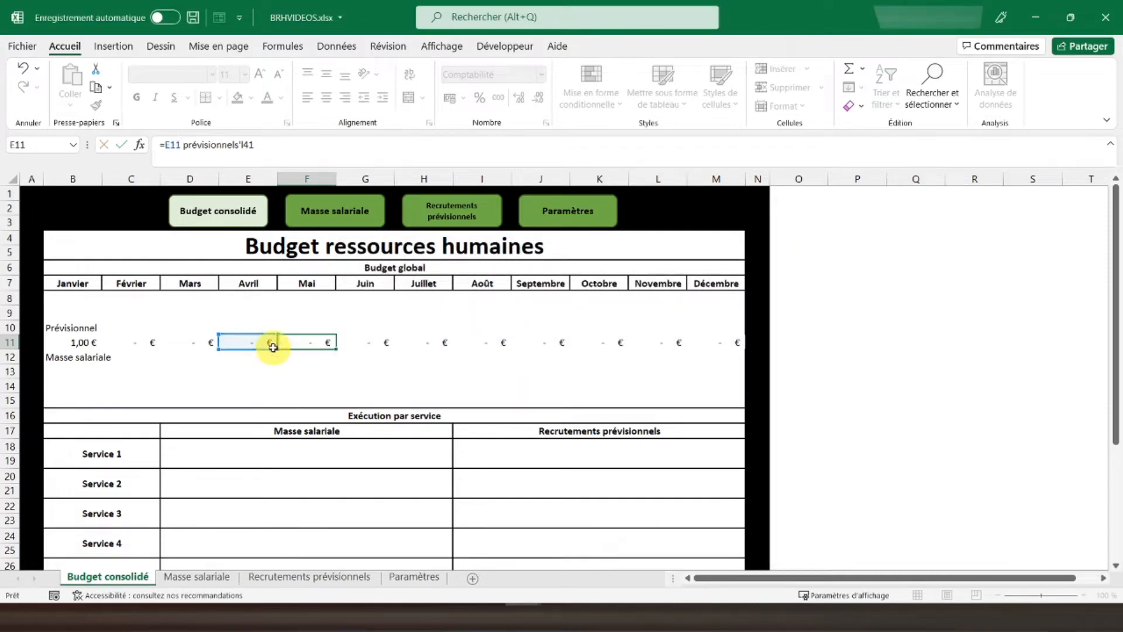
key("Escape")
Change the May formula in F11 to reference L41 of the Recrutements prévisionnels sheet
left_click(238, 342)
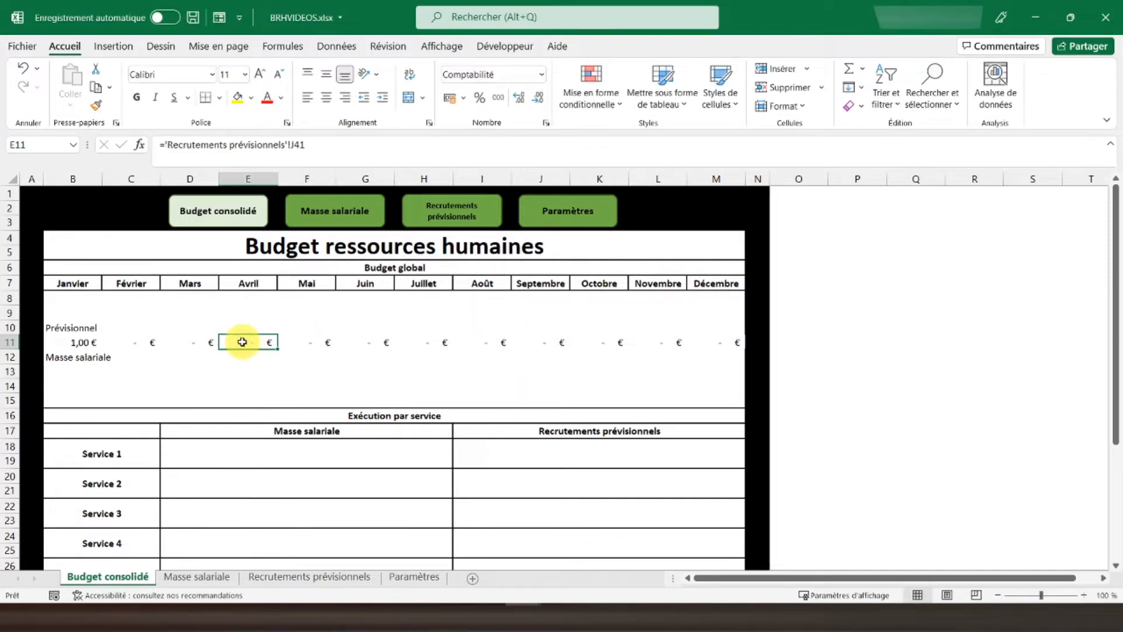
left_click(295, 342)
left_click(296, 147)
key("BackSpace")
type("l")
key("Return")
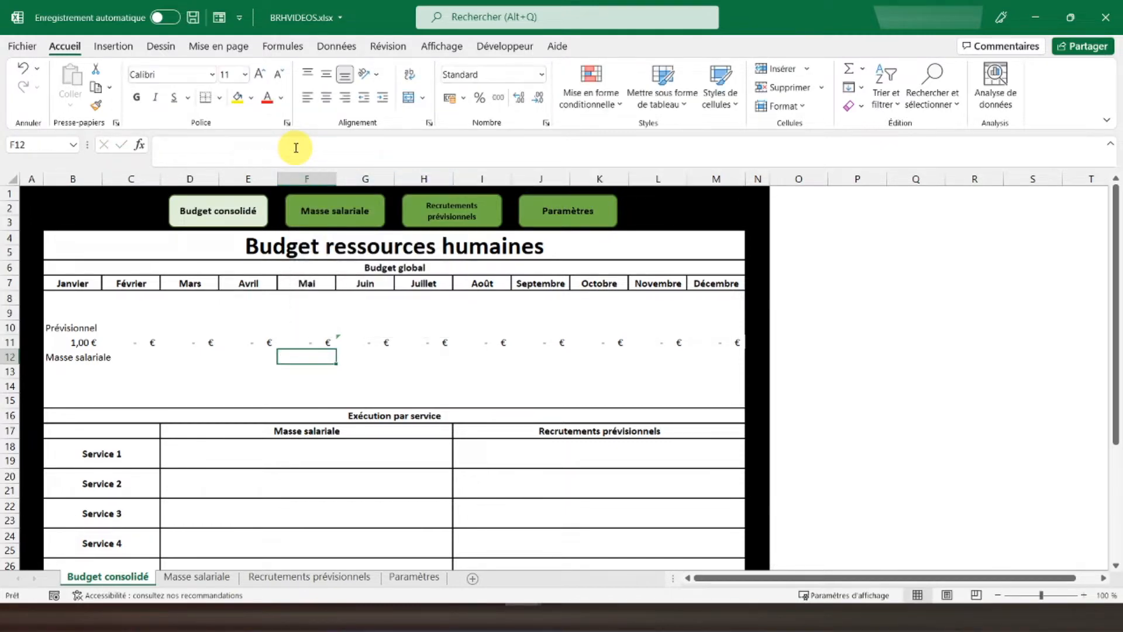
Change the June formula in G11 to reference N41 of the Recrutements prévisionnels sheet
left_click(361, 340)
left_click(296, 144)
key("BackSpace")
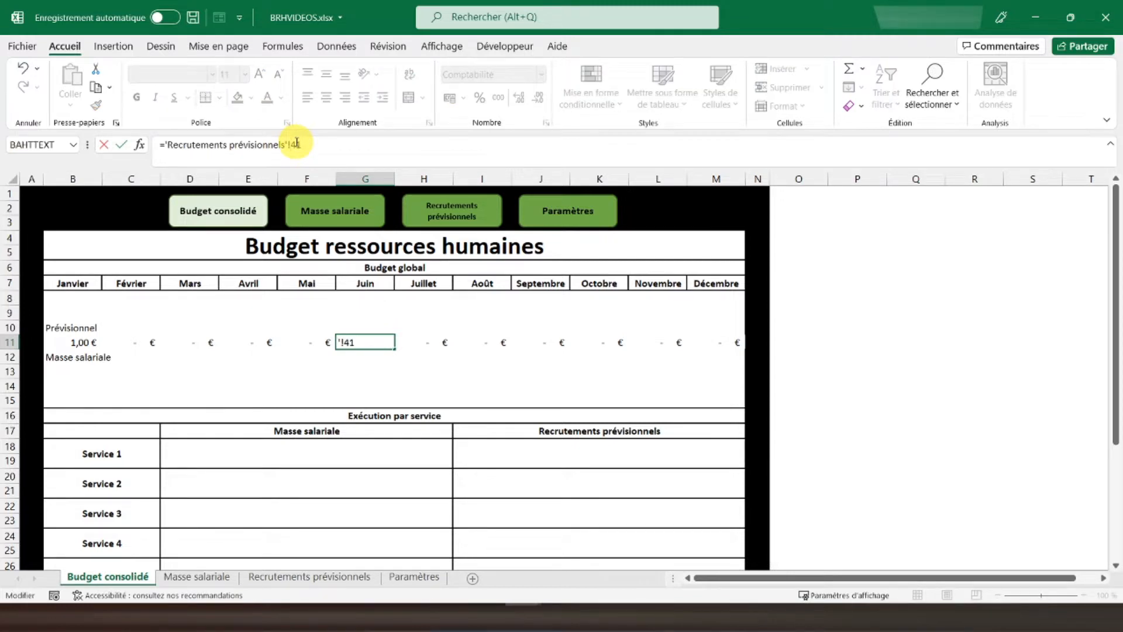
type("n")
key("Return")
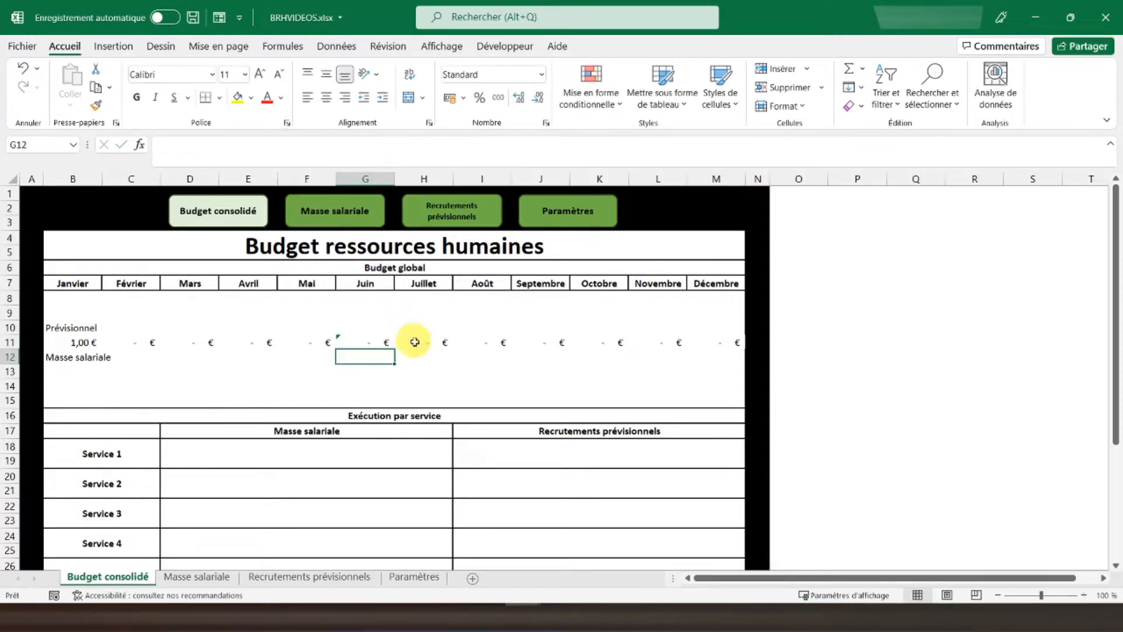
Change the July formula in H11 to reference P41 of the Recrutements prévisionnels sheet
left_click(432, 340)
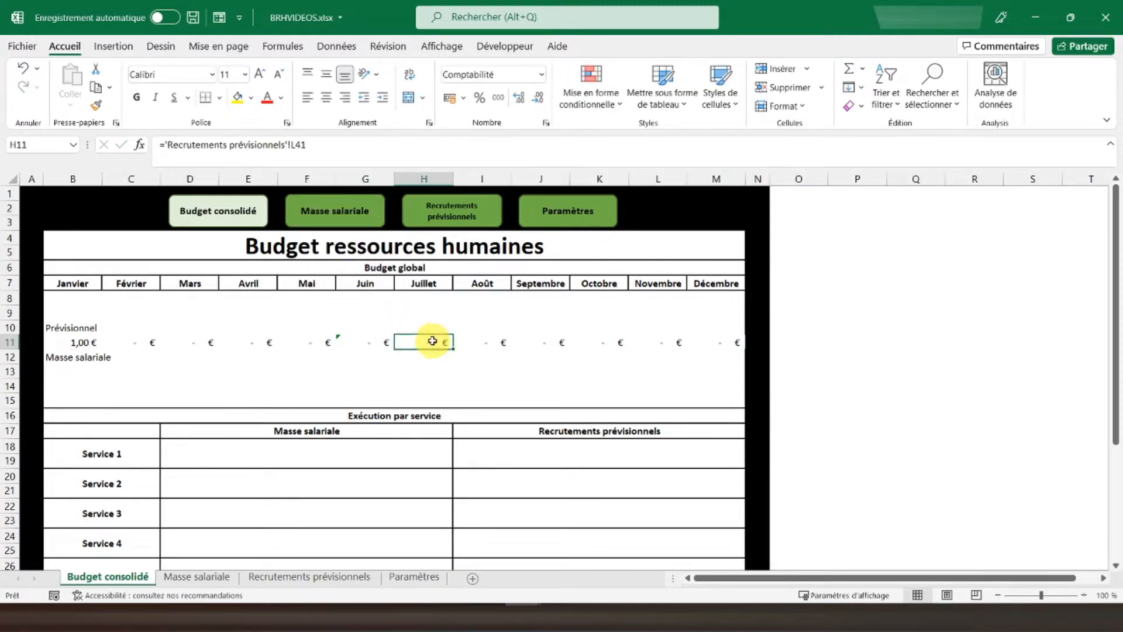
left_click(296, 150)
key("BackSpace")
type("p")
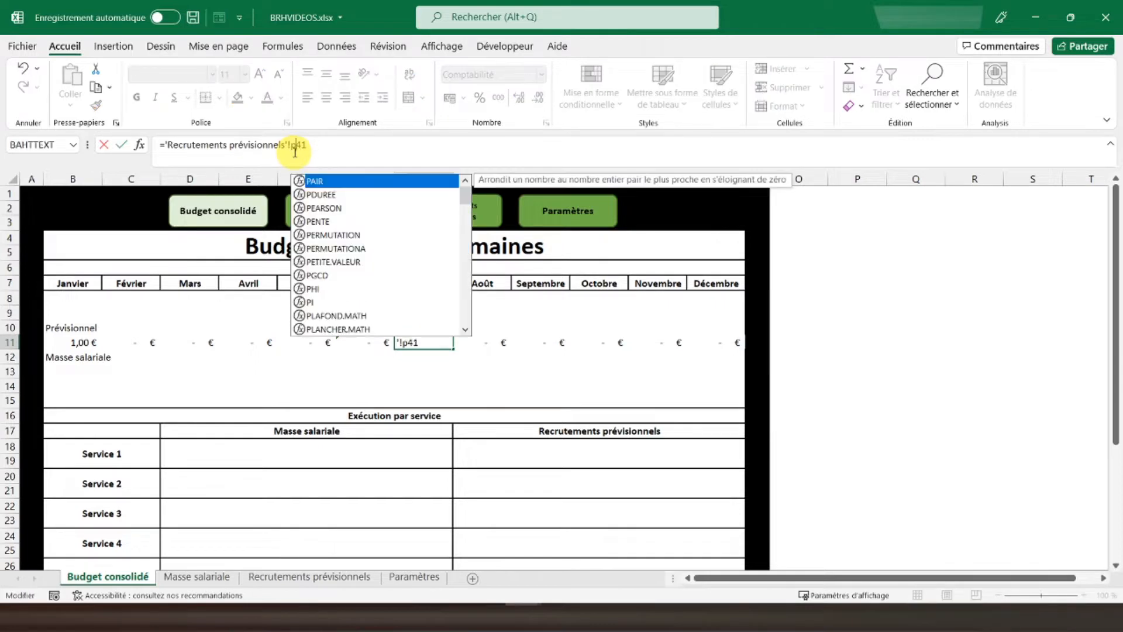
key("Return")
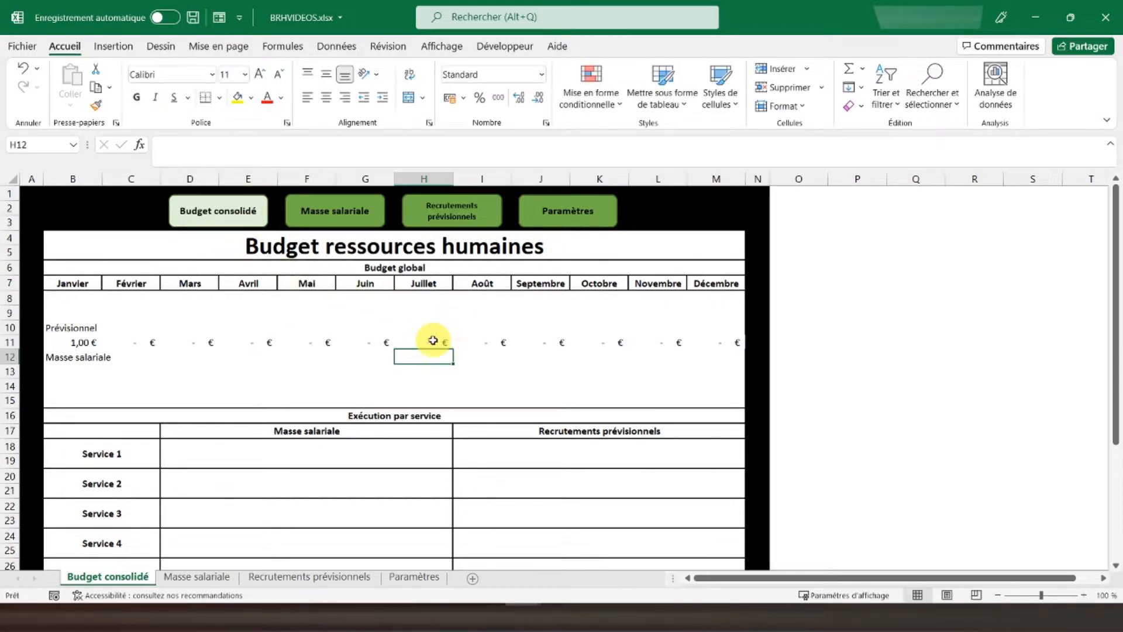
Change the column letter in the August formula in I11 to reference August's row 41 total in Recrutements prévisionnels
left_click(433, 341)
left_click(481, 340)
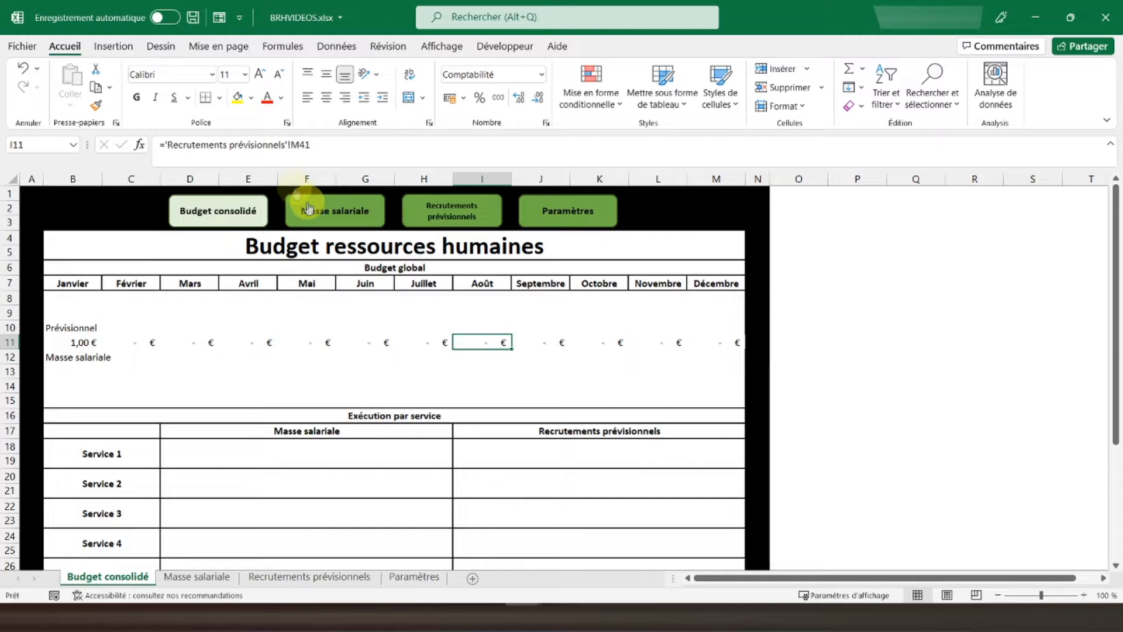
left_click(298, 146)
key("BackSpace")
type("N")
key("Return")
Change the column letter in the September formula in J11 to reference September's row 41 total in Recrutements prévisionnels
left_click(523, 342)
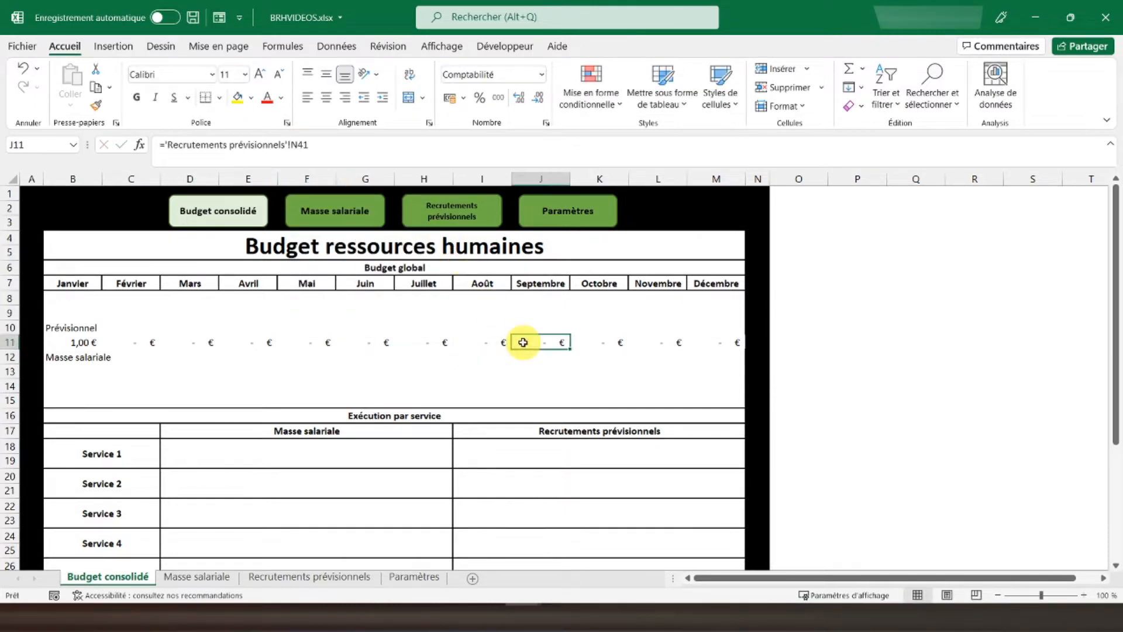
left_click(298, 144)
key("BackSpace")
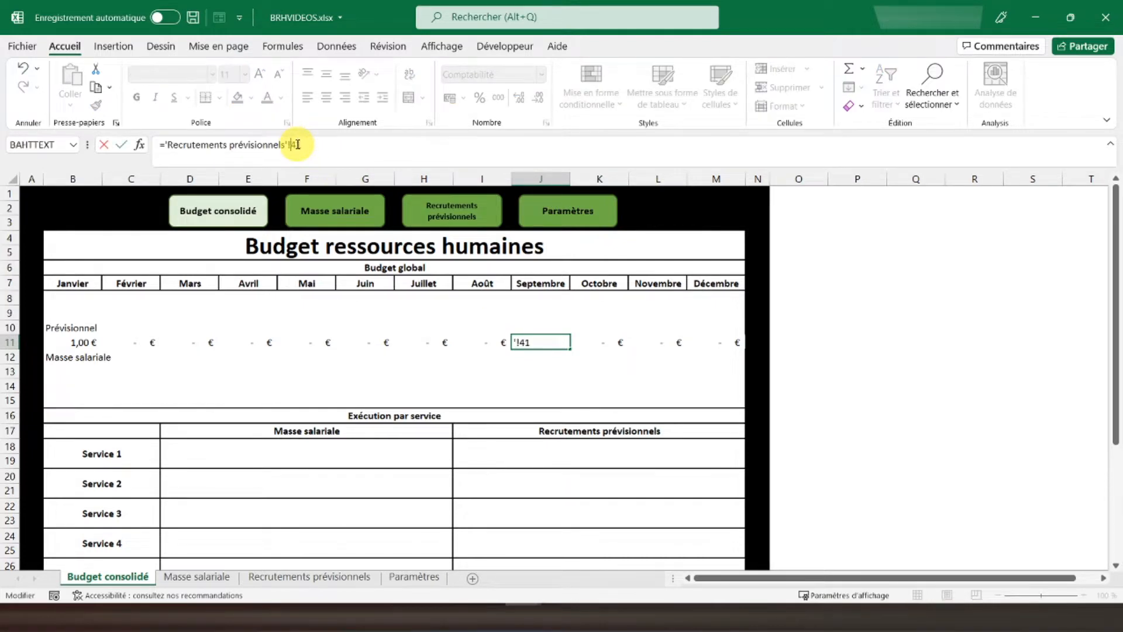
type("O")
key("Return")
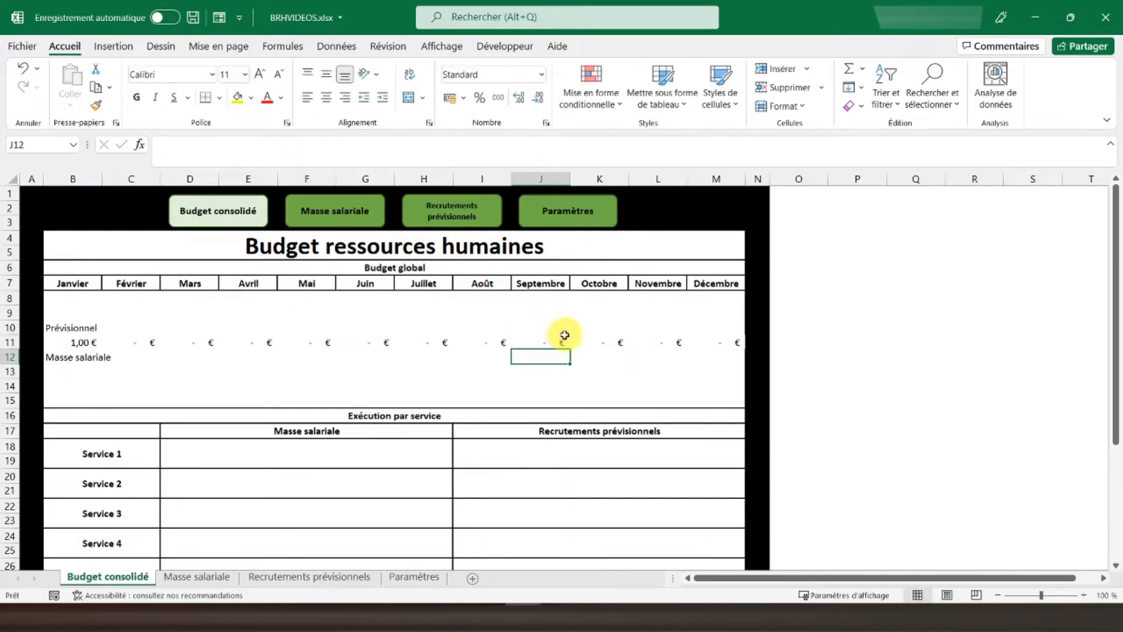
Change the October formula in K11 to reference V41 of the Recrutements prévisionnels sheet
left_click(594, 344)
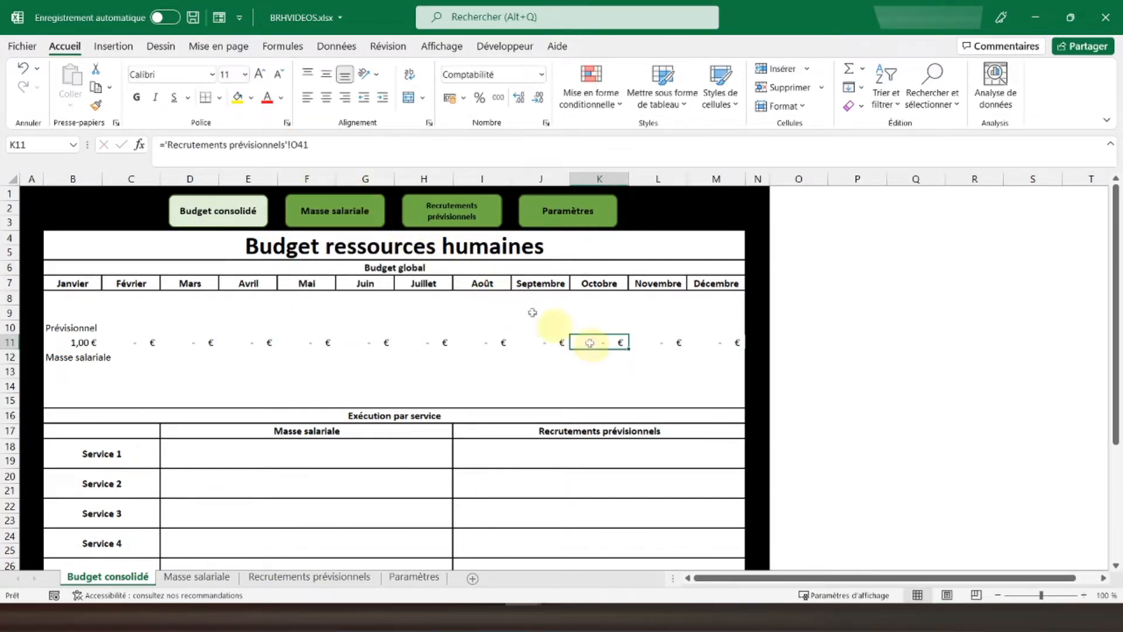
left_click(297, 145)
key("BackSpace")
type("P")
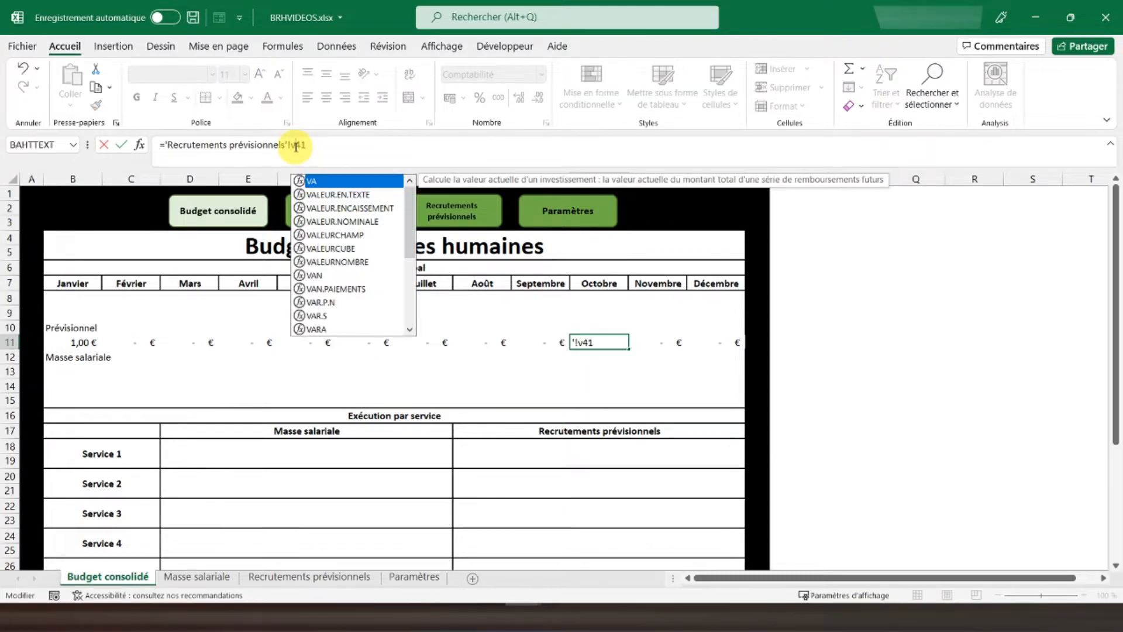
key("Return")
Change the November formula in L11 to reference X41 of the Recrutements prévisionnels sheet
left_click(658, 343)
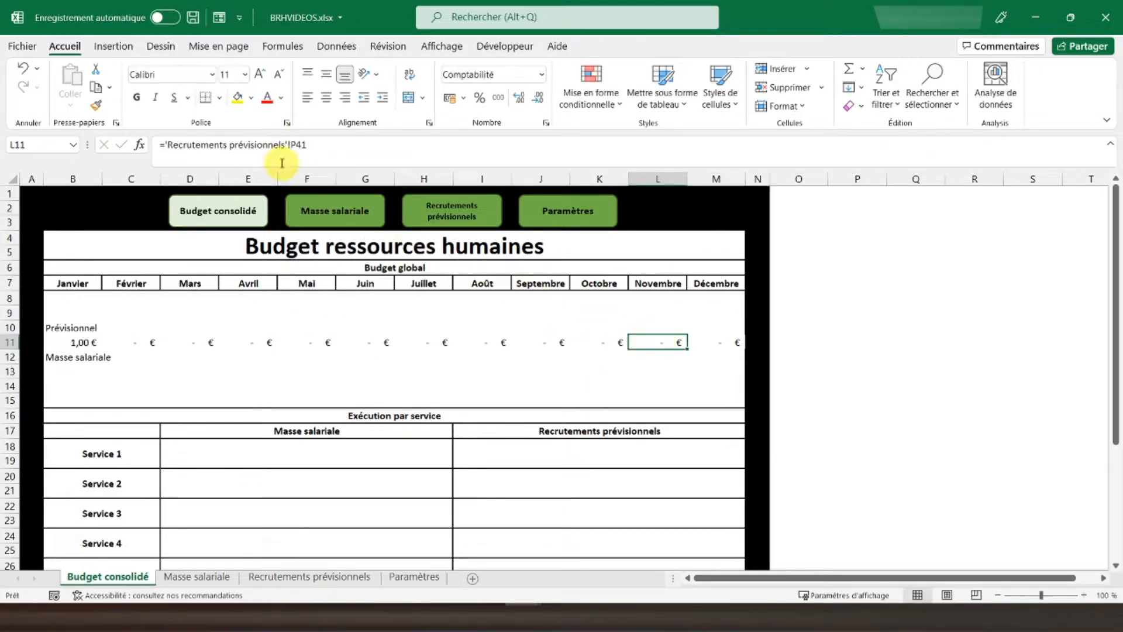
left_click(297, 144)
key("BackSpace")
type("x")
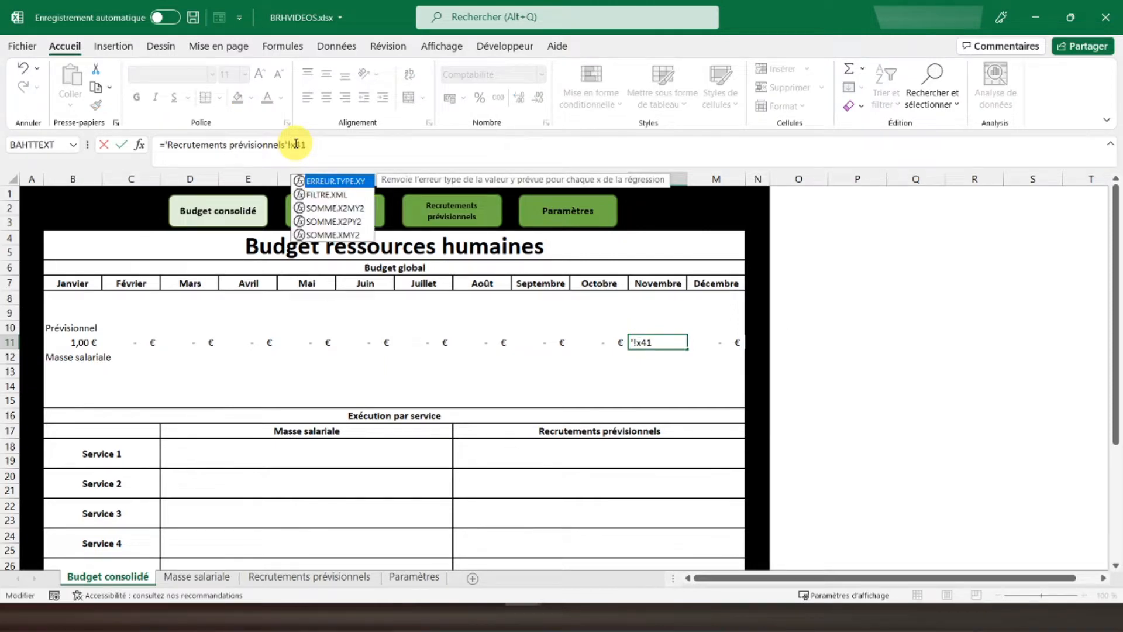
key("Return")
Change the column letter in the December formula in M11 to reference December's row 41 total in Recrutements prévisionnels
left_click(710, 343)
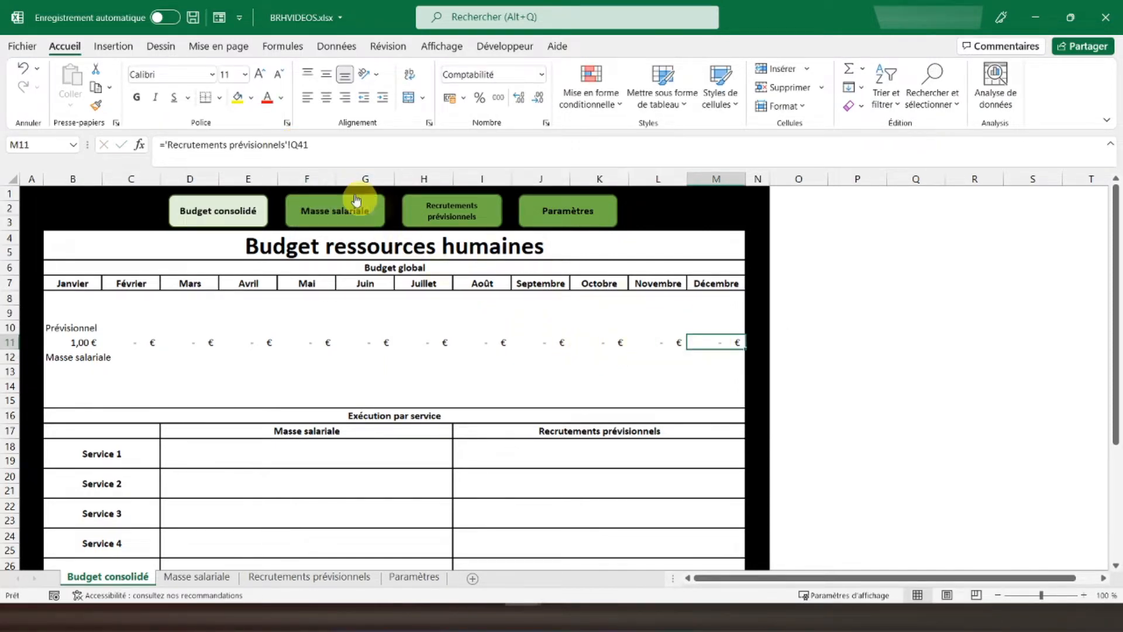
left_click(297, 144)
key("BackSpace")
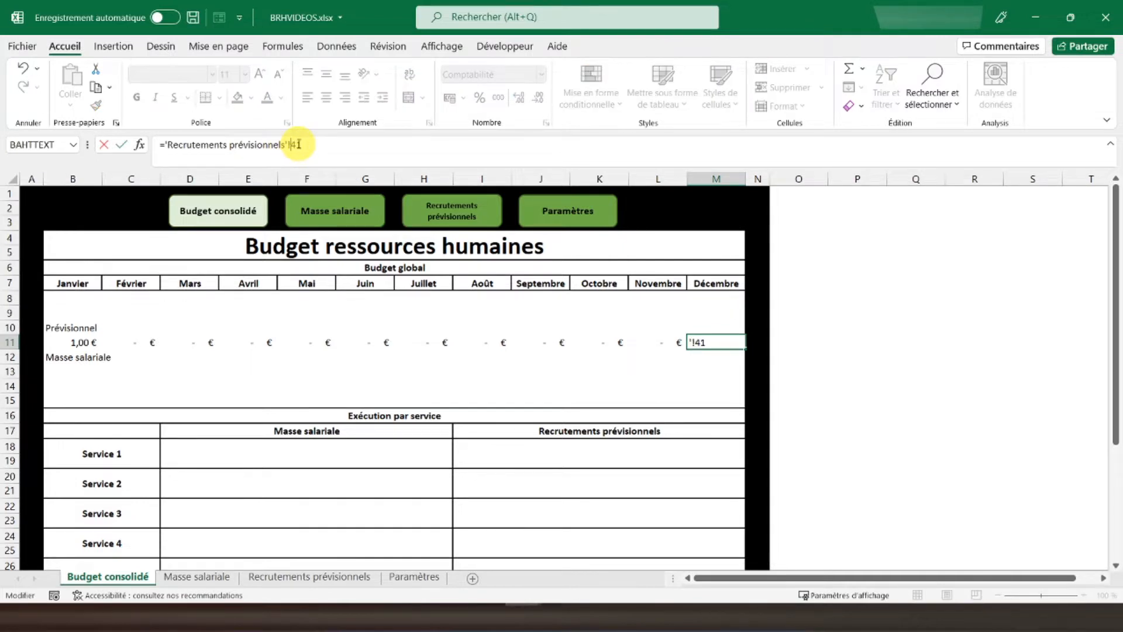
type("y")
key("Return")
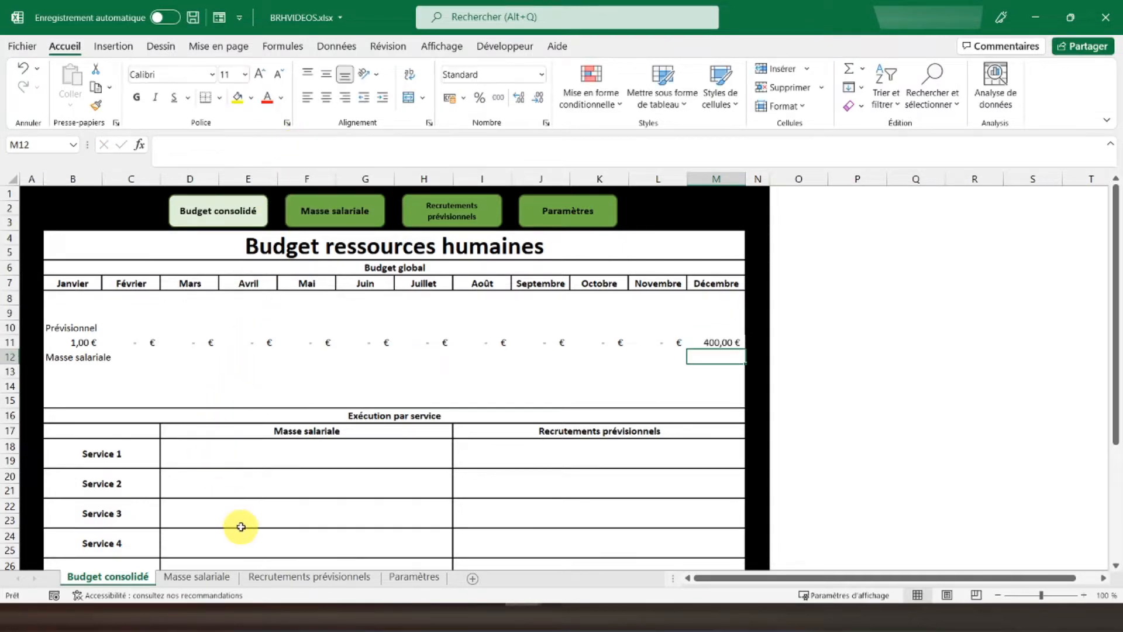
Review the monthly budget columns on the Masse salariale sheet and return to January's forecast cell on Budget consolidé
left_click(205, 576)
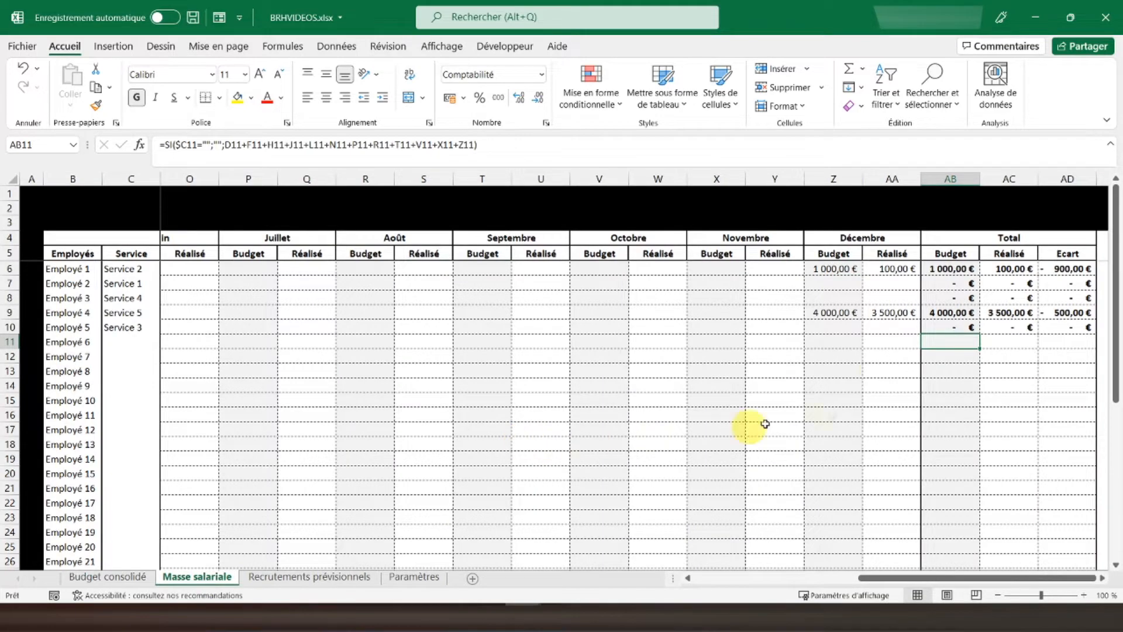
scroll(865, 338, "down", 1)
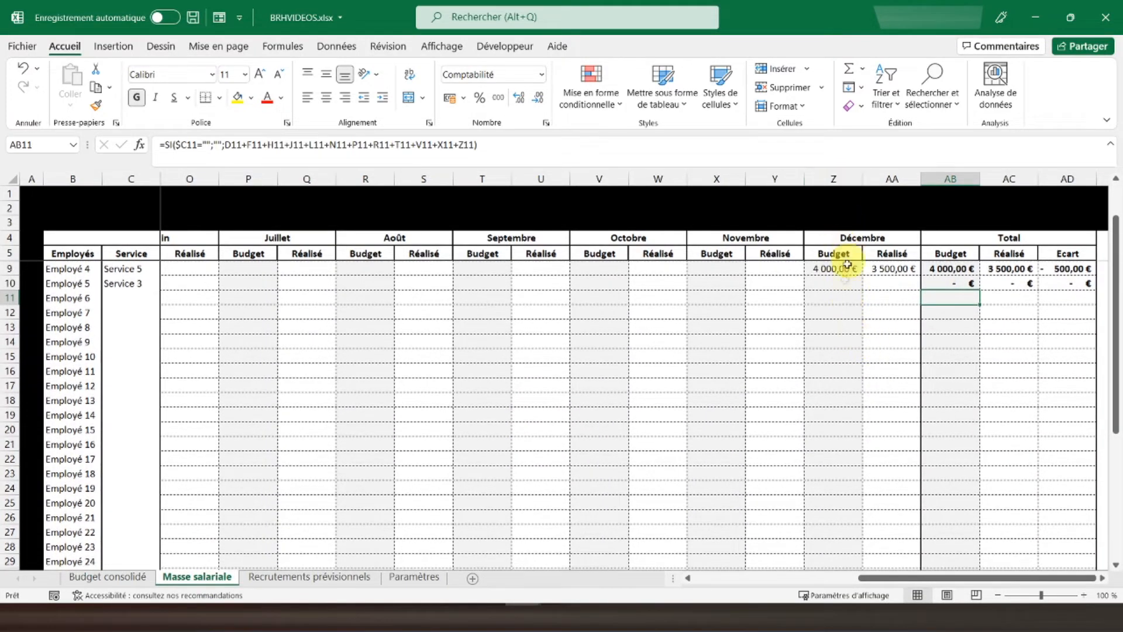
scroll(834, 331, "down", 7)
scroll(835, 329, "up", 8)
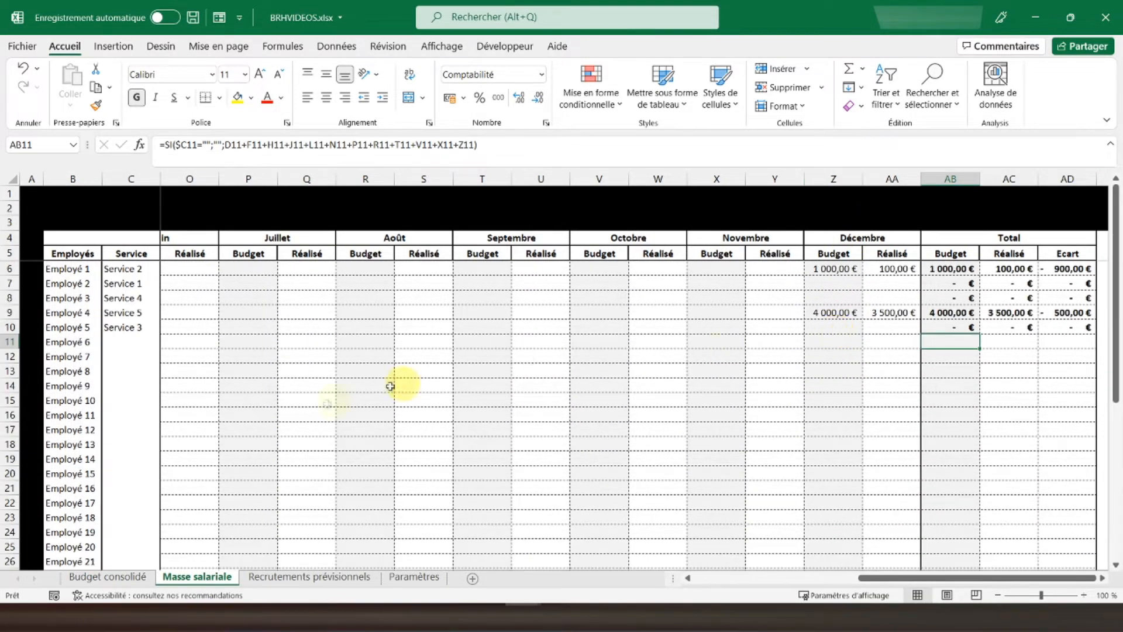
left_click(105, 576)
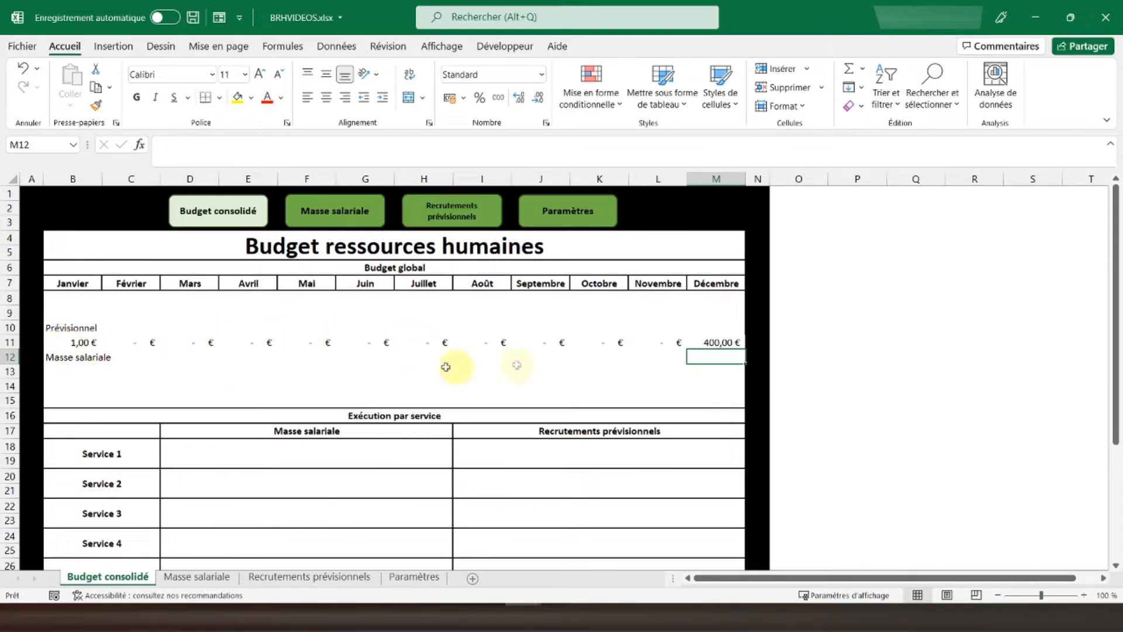
left_click(81, 344)
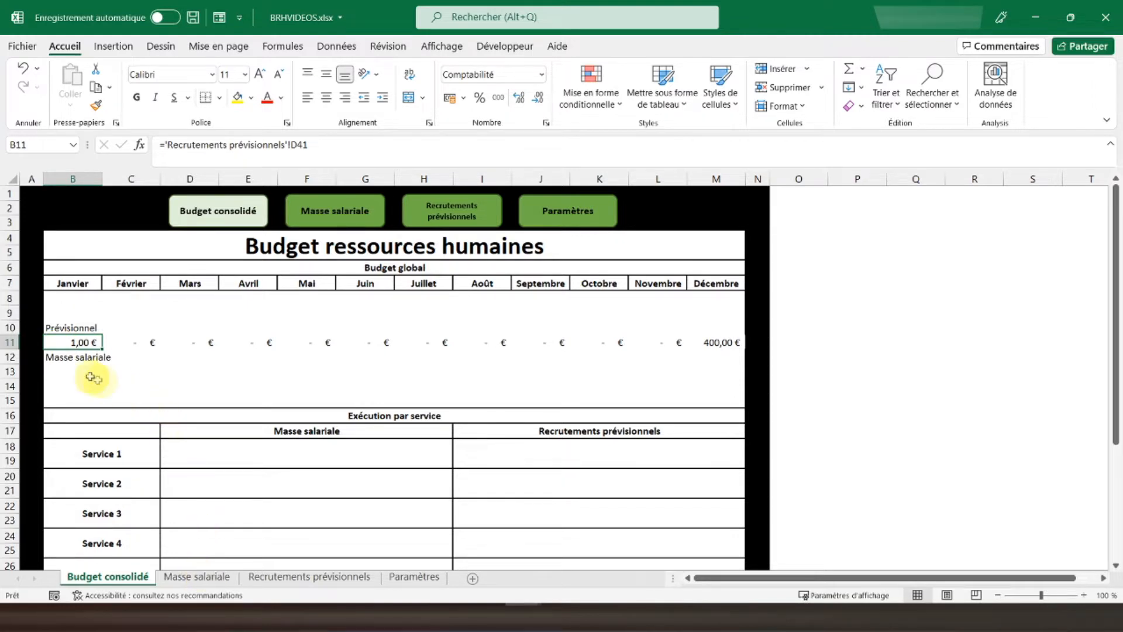
Link the January payroll cell B13 on Budget consolidé to the January budget total D41 of the Masse salariale sheet
left_click(73, 368)
type("=")
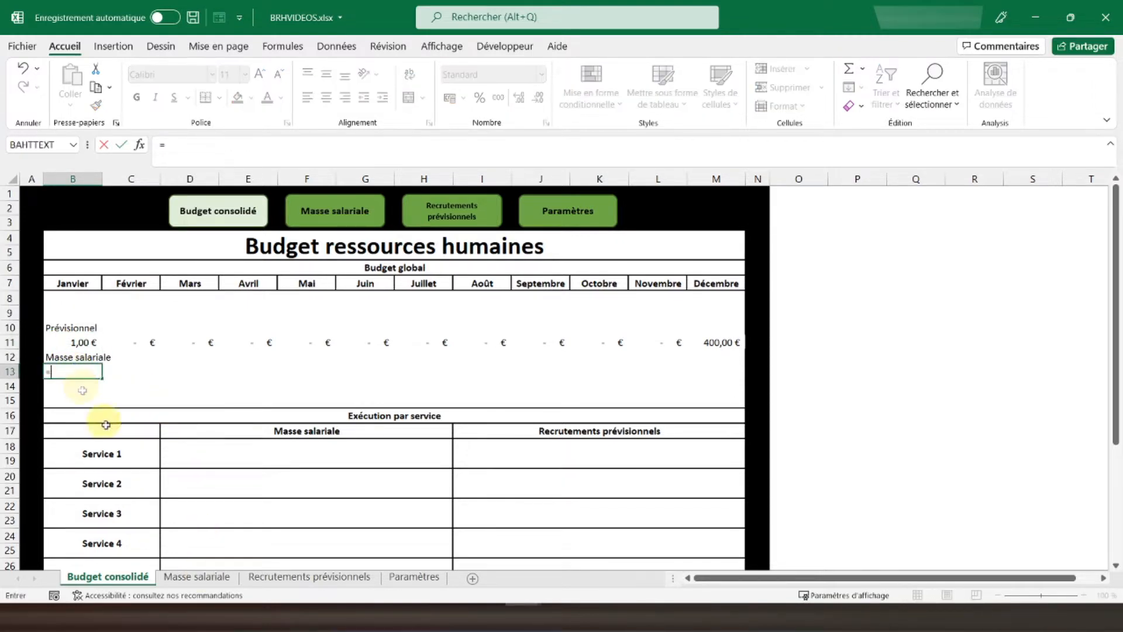
left_click(197, 577)
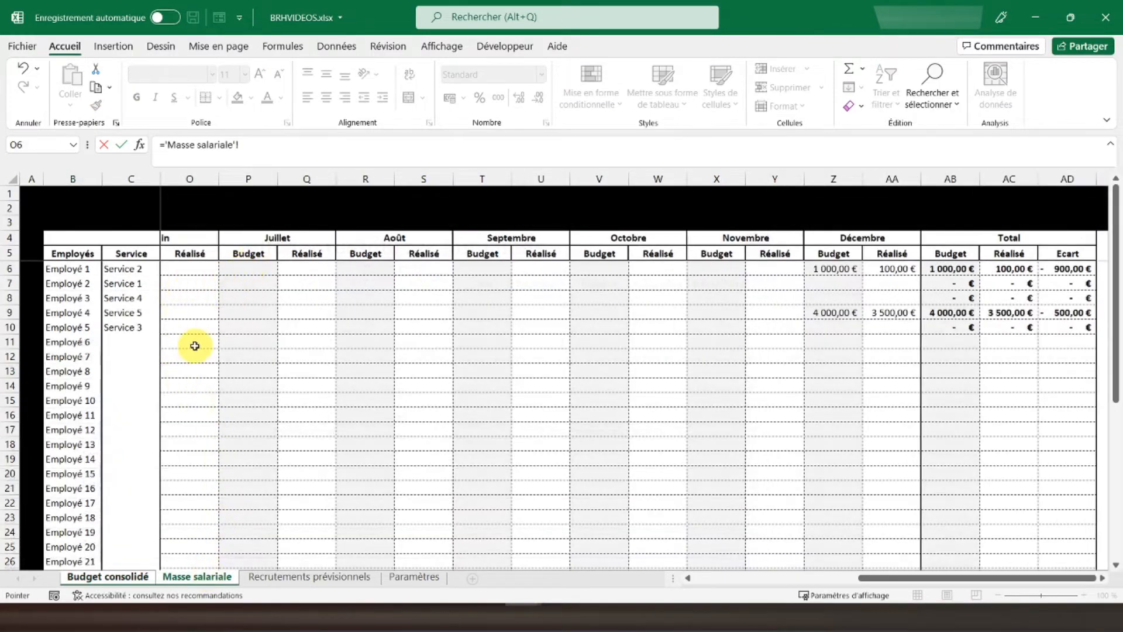
scroll(187, 348, "down", 8)
left_click_drag(920, 583, 644, 582)
left_click(189, 431)
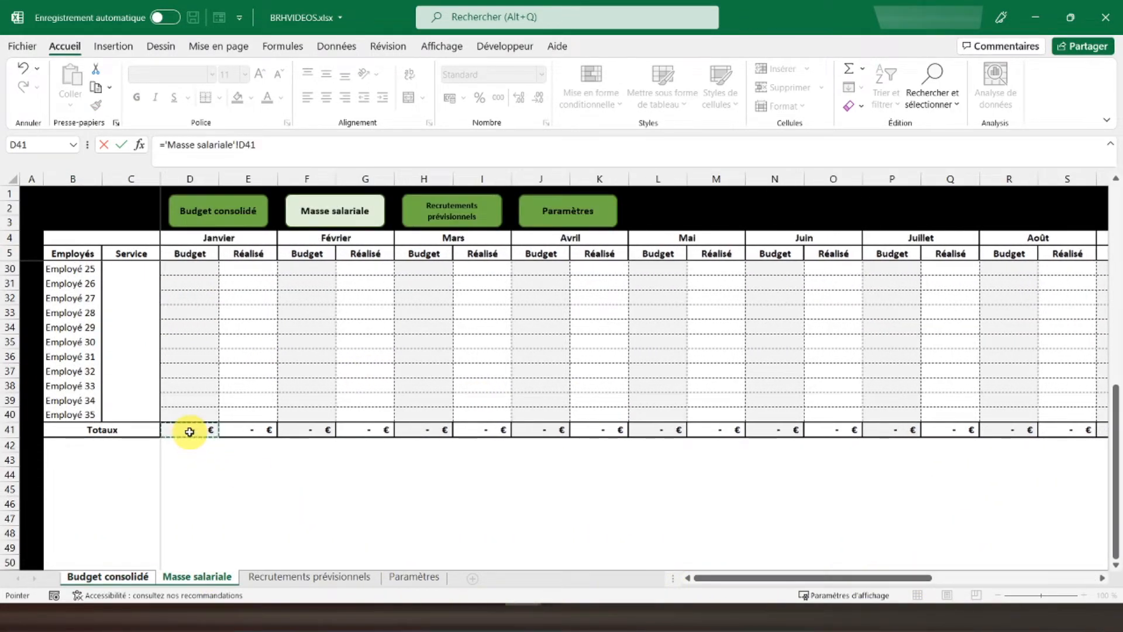
key("Return")
Fill the January payroll formula in B13 across to December in M13 and remove all borders from the filled row
left_click(95, 372)
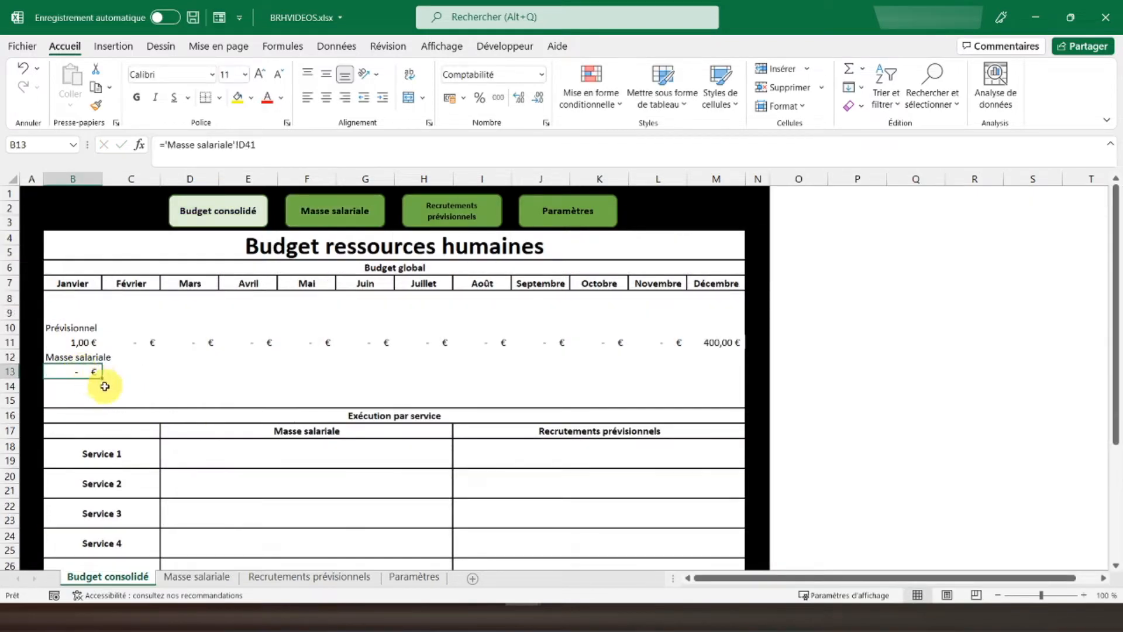
left_click_drag(103, 379, 732, 369)
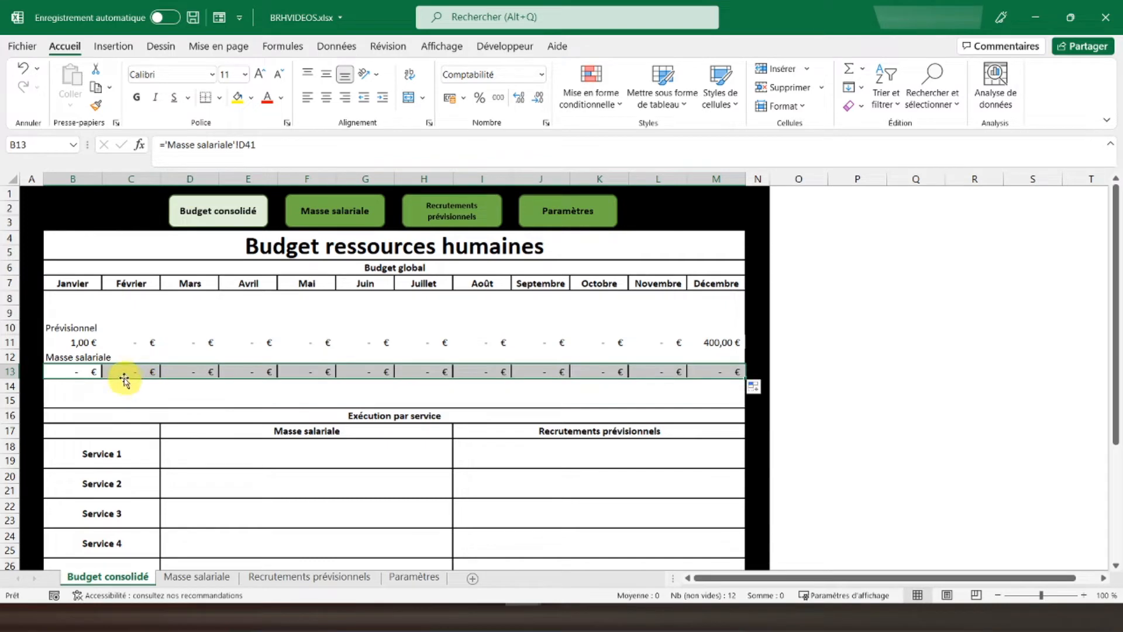
left_click(221, 104)
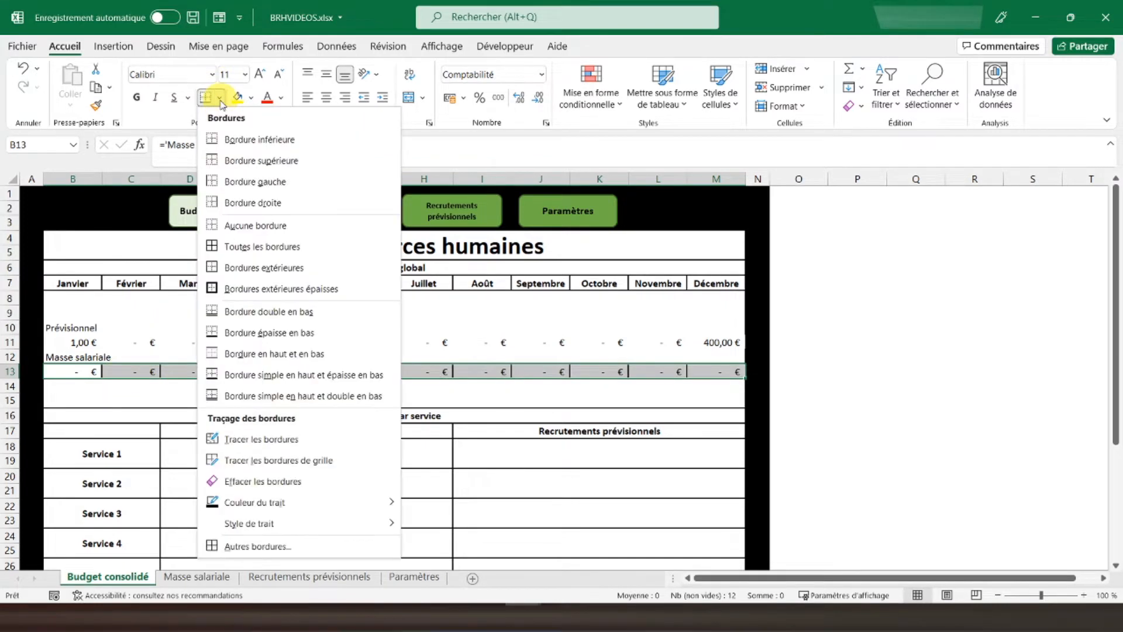
left_click(243, 224)
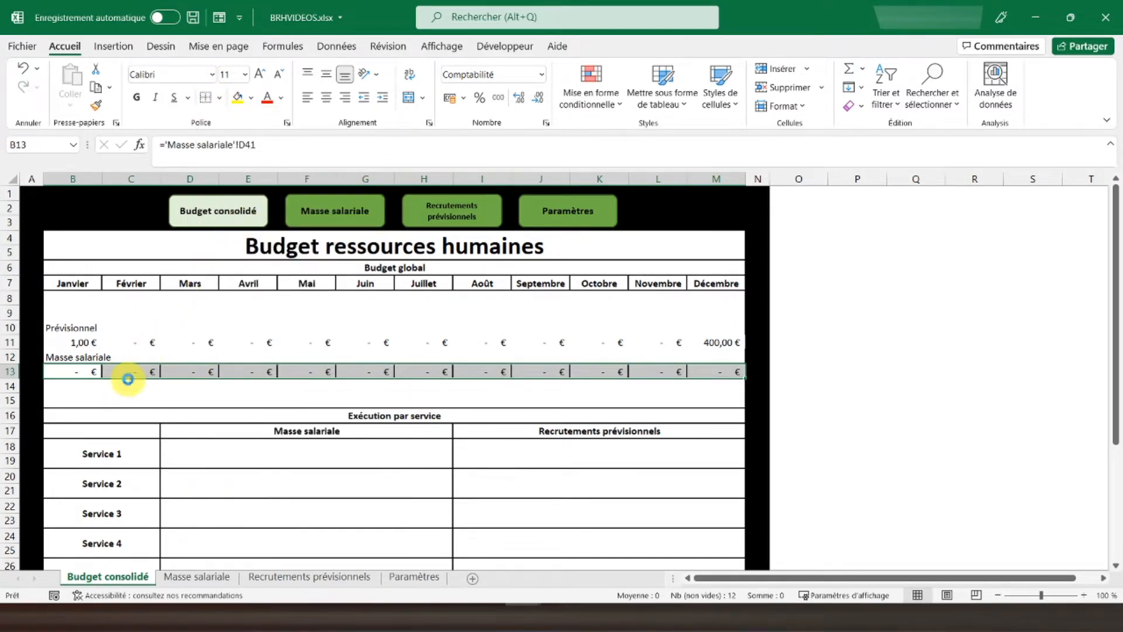
left_click(125, 373)
Change the February formula in C13 to reference F41 of the Masse salariale sheet
left_click(82, 373)
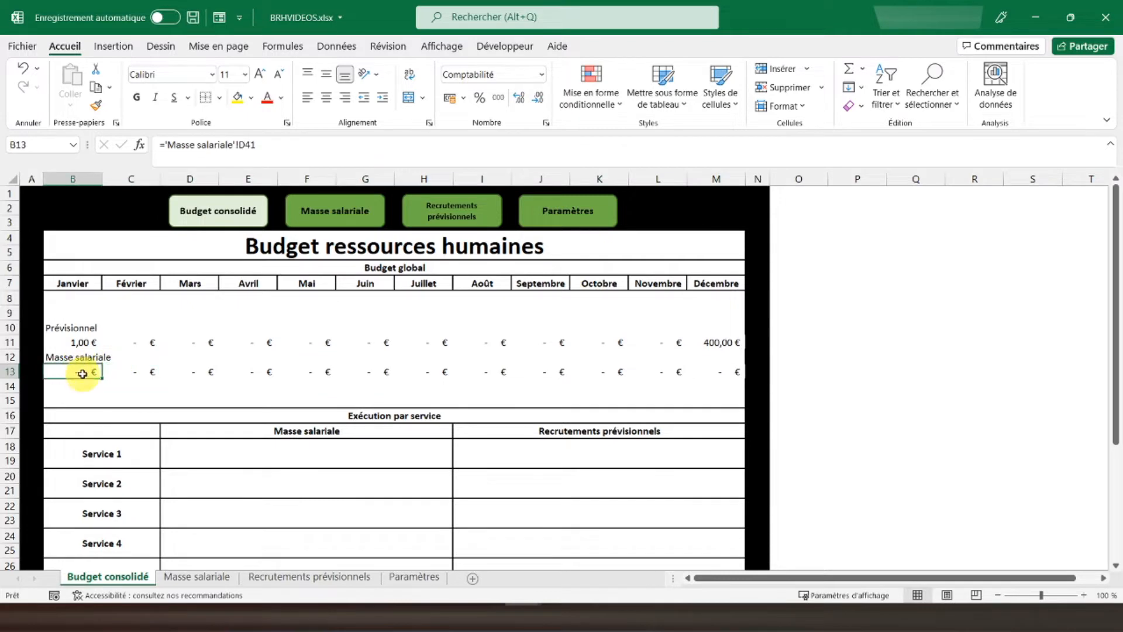
key("Right")
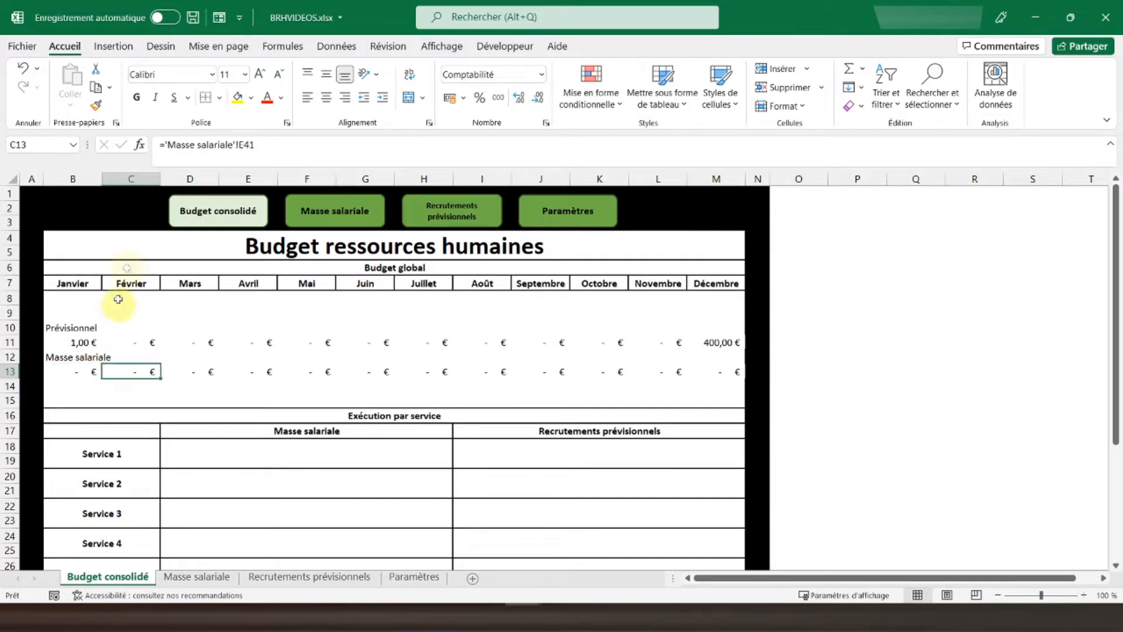
left_click(245, 145)
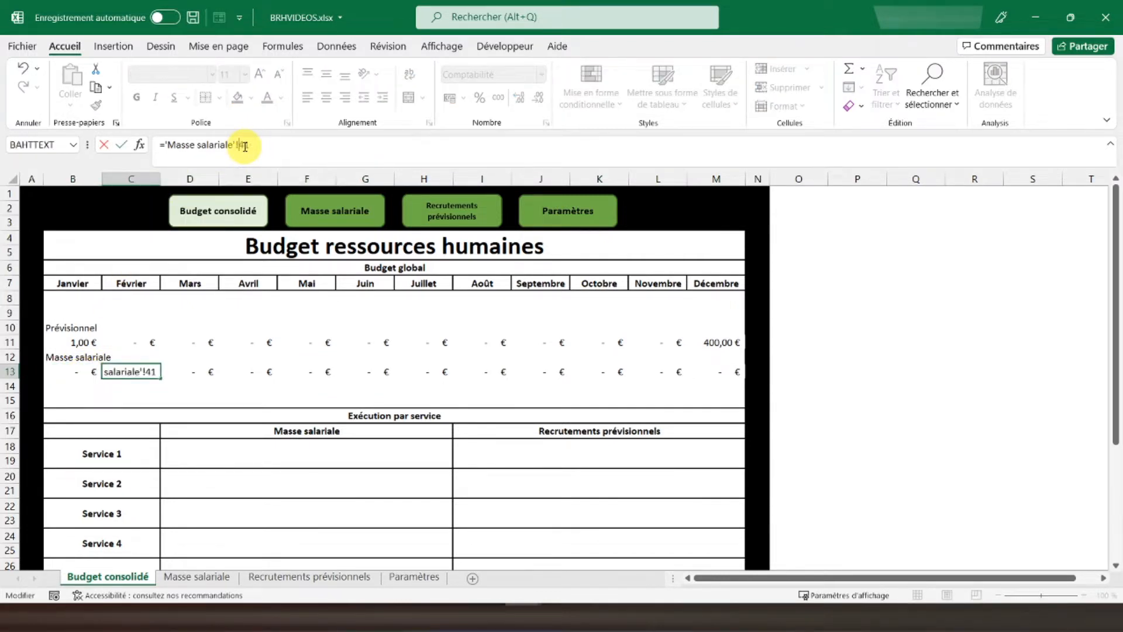
key("Return")
key("Up")
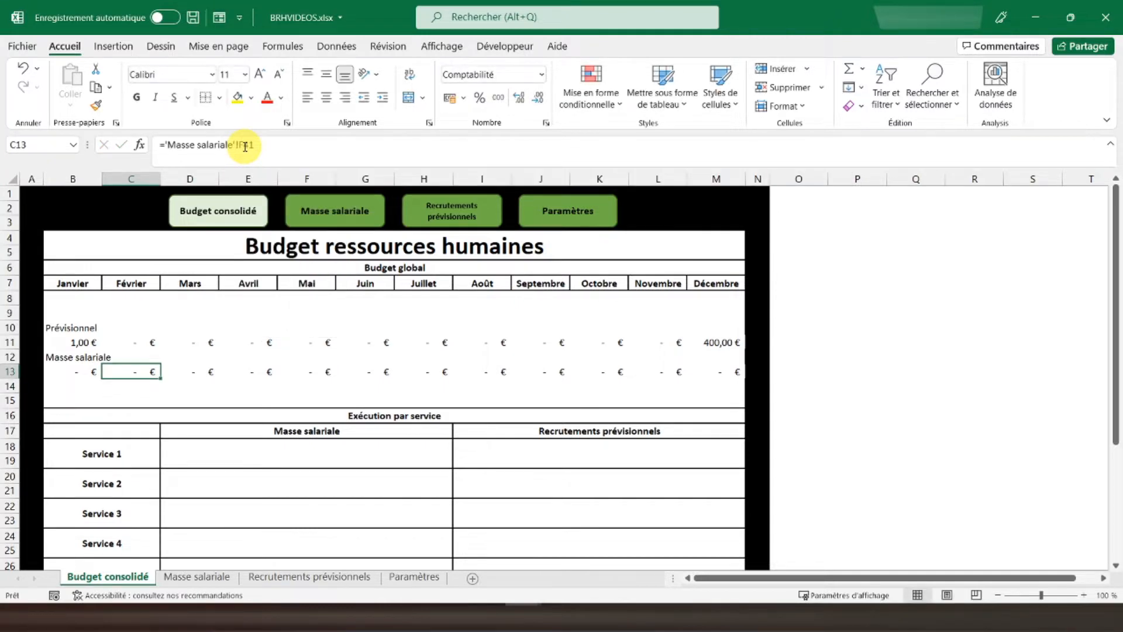
key("Right")
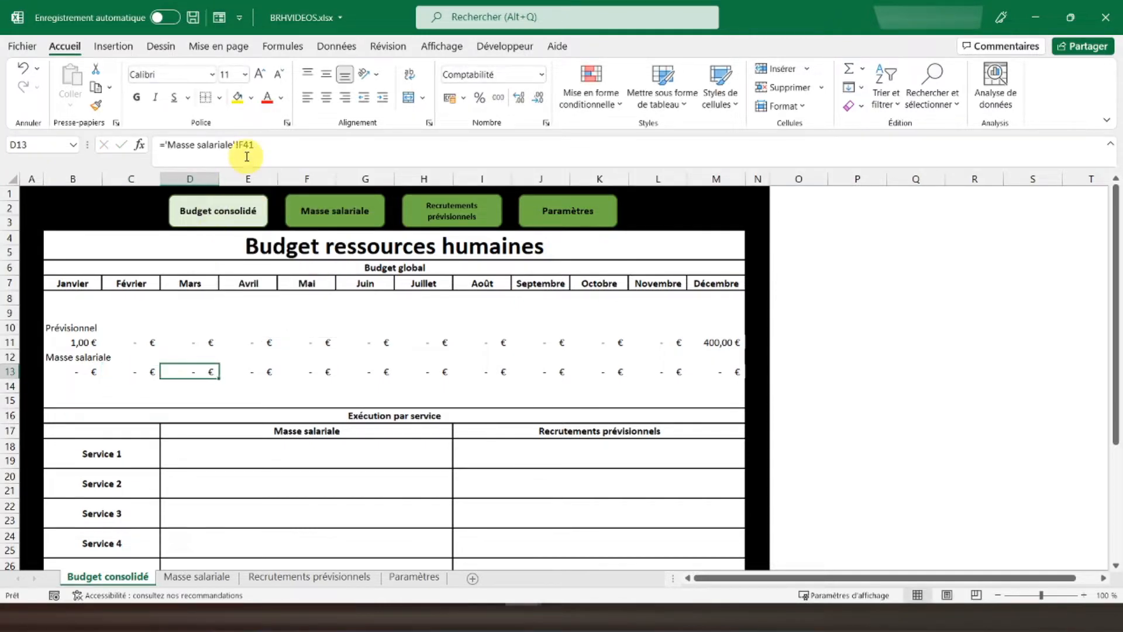
left_click(130, 373)
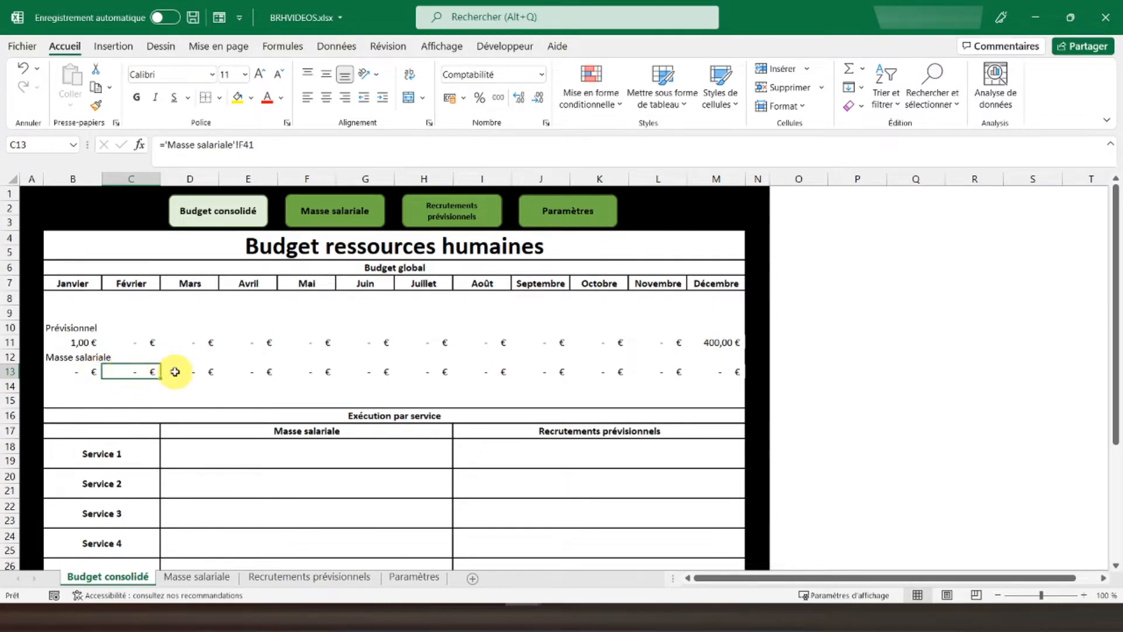
Change the March formula in D13 to reference H41 of the Masse salariale sheet
left_click(177, 372)
left_click(246, 146)
key("BackSpace")
type("h")
key("Return")
key("Up")
Change the April formula in E13 to reference J41 of the Masse salariale sheet
key("Right")
key("Up")
key("Up")
key("Down")
key("Down")
left_click(240, 146)
key("Delete")
type("i")
key("Return")
key("Up")
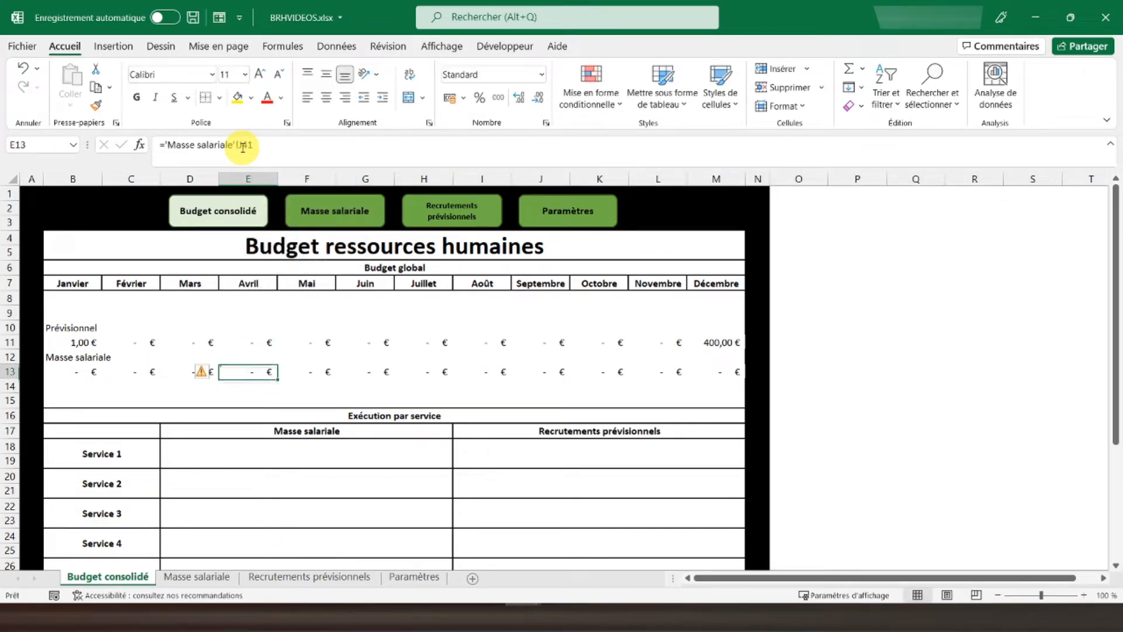
Change the May formula in F13 to reference L41 of the Masse salariale sheet
key("Right")
left_click(240, 146)
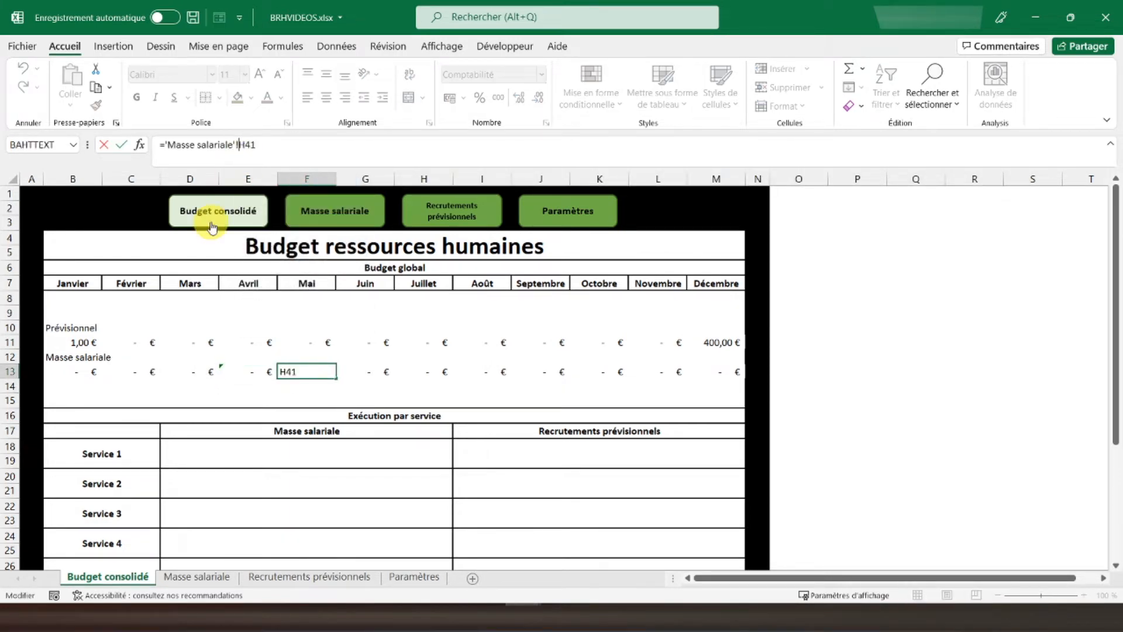
key("Delete")
type("j")
key("Return")
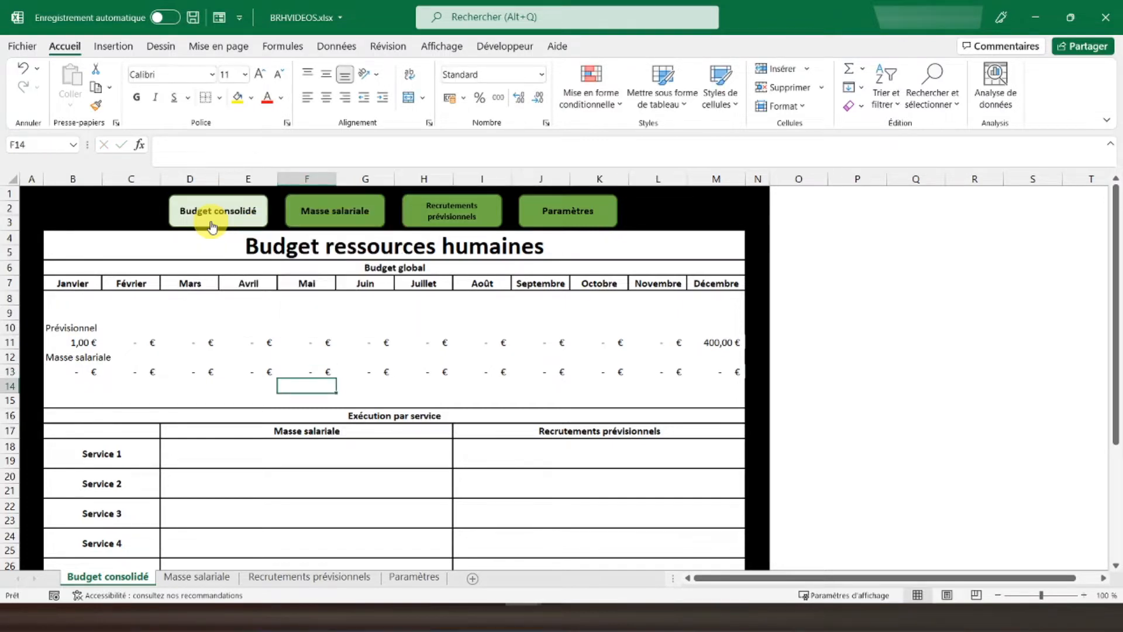
Check the column letters referenced by the January to May payroll formulas in B13 to F13
key("Up")
key("Left")
key("Left")
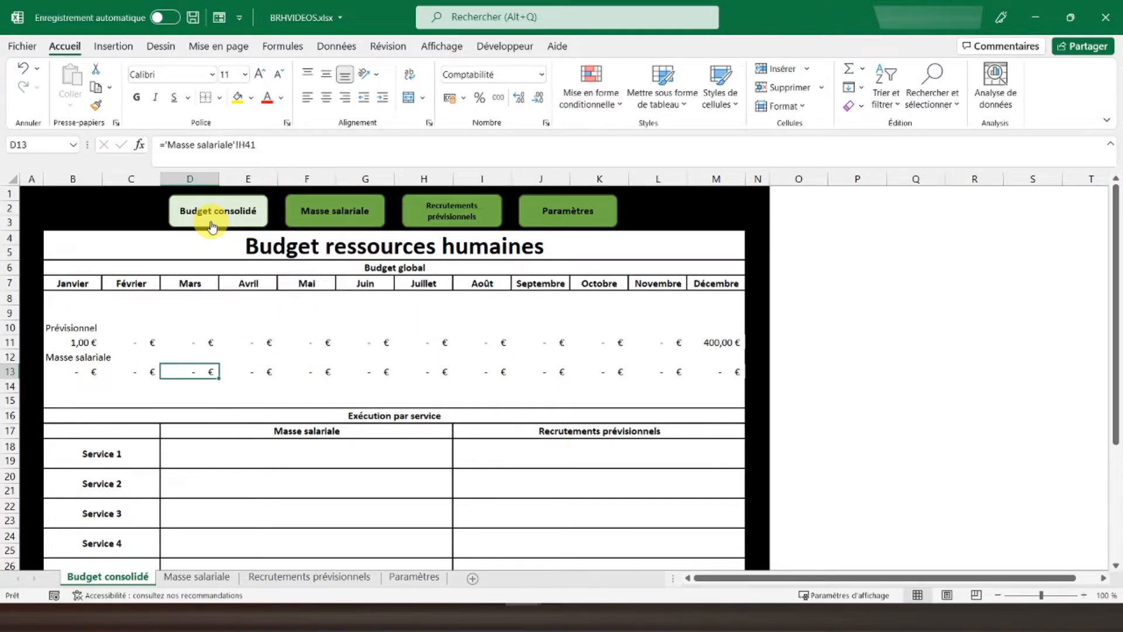
key("Right")
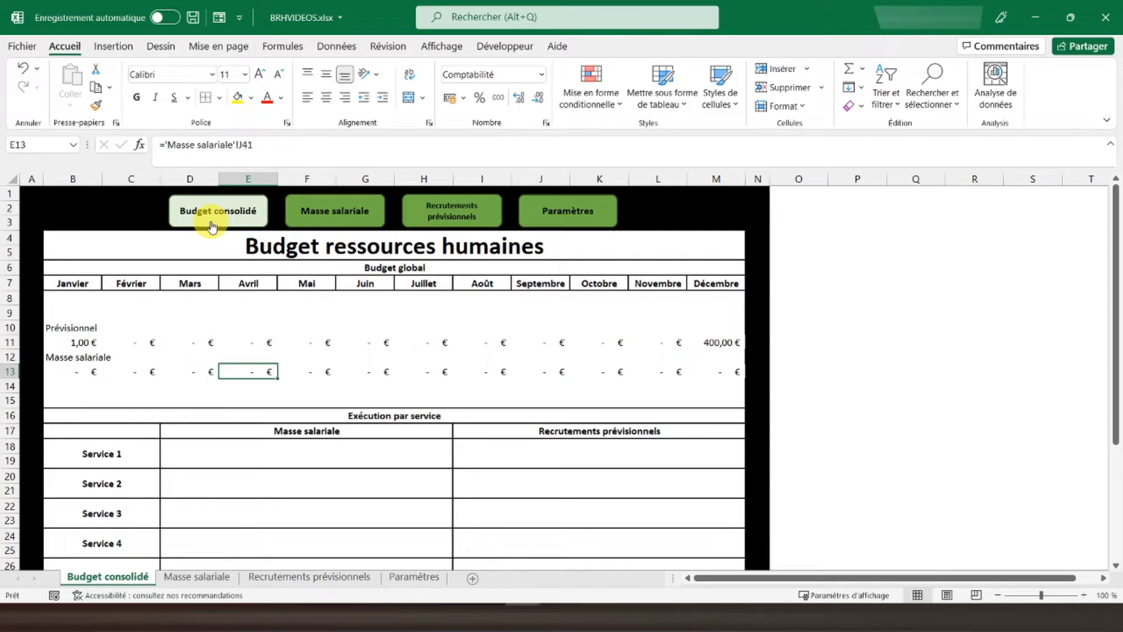
key("Left")
key("Left")
key("Left")
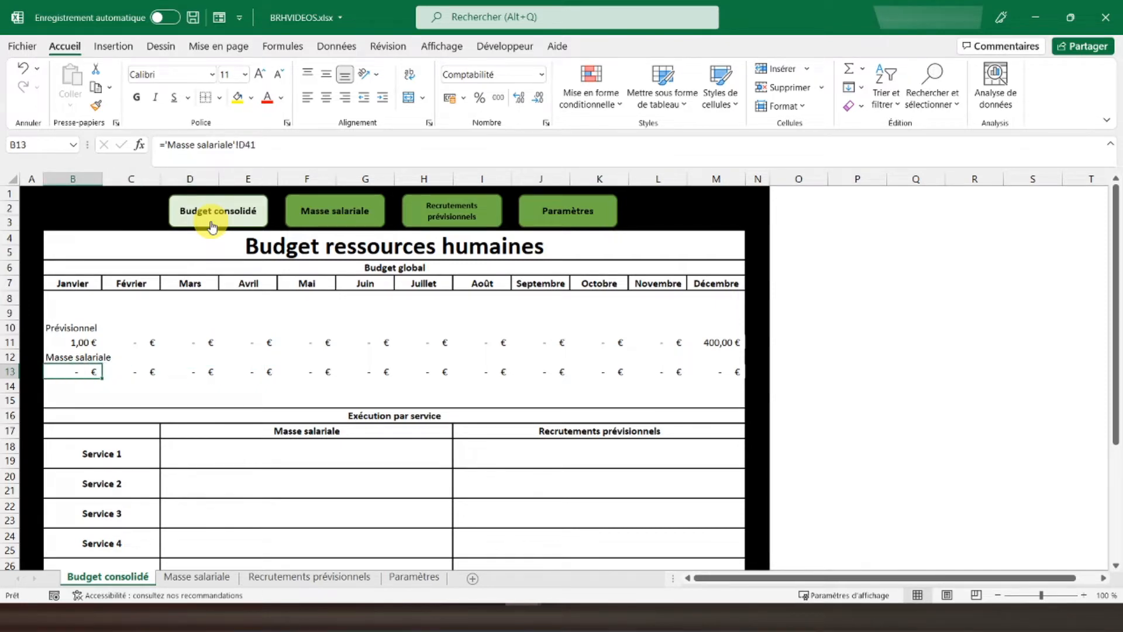
key("Right")
key("Right")
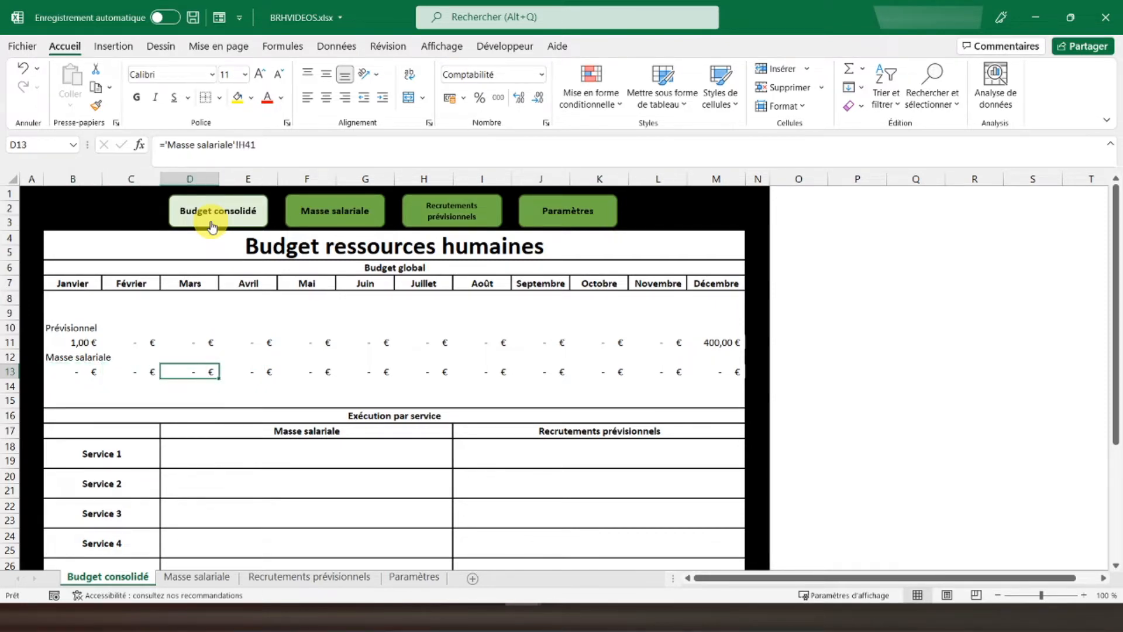
key("Right")
key("Right")
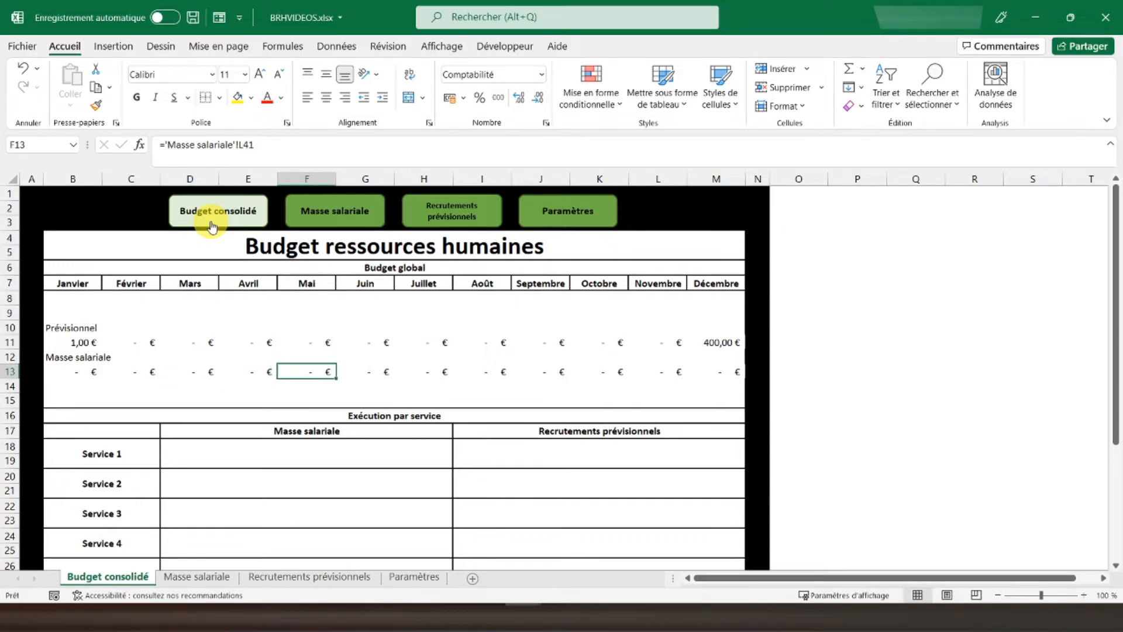
Change the June formula in G13 to reference N41 of the Masse salariale sheet
key("Right")
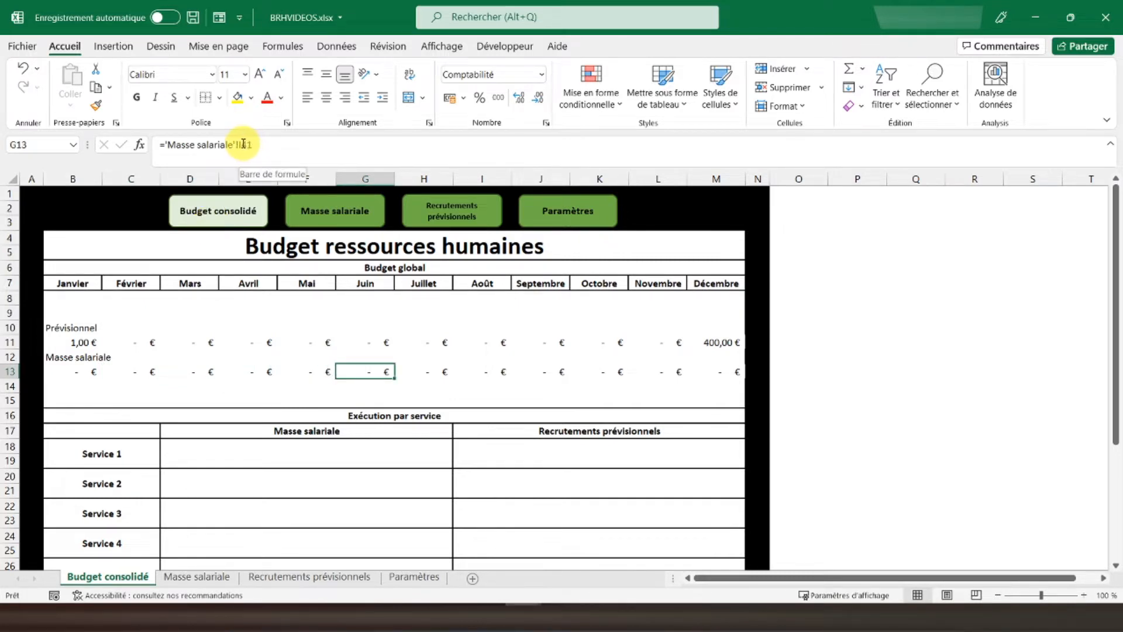
left_click(243, 144)
key("BackSpace")
type("n")
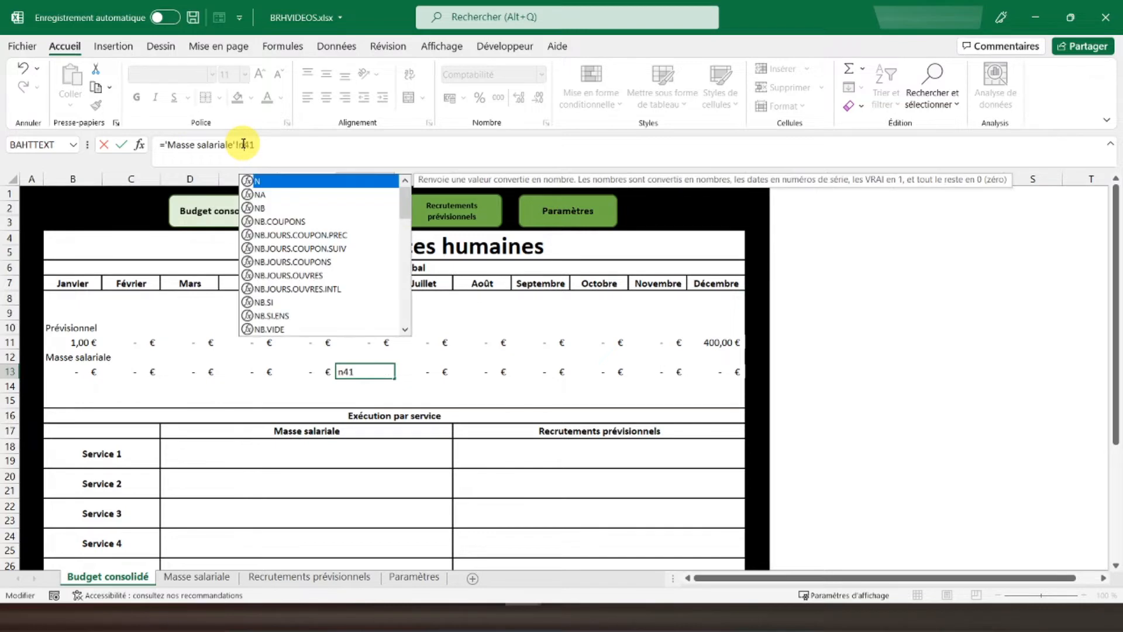
key("Return")
key("Up")
Change the column letter in the July formula in H13 to reference July's row 41 budget total in Masse salariale
key("Right")
left_click(244, 144)
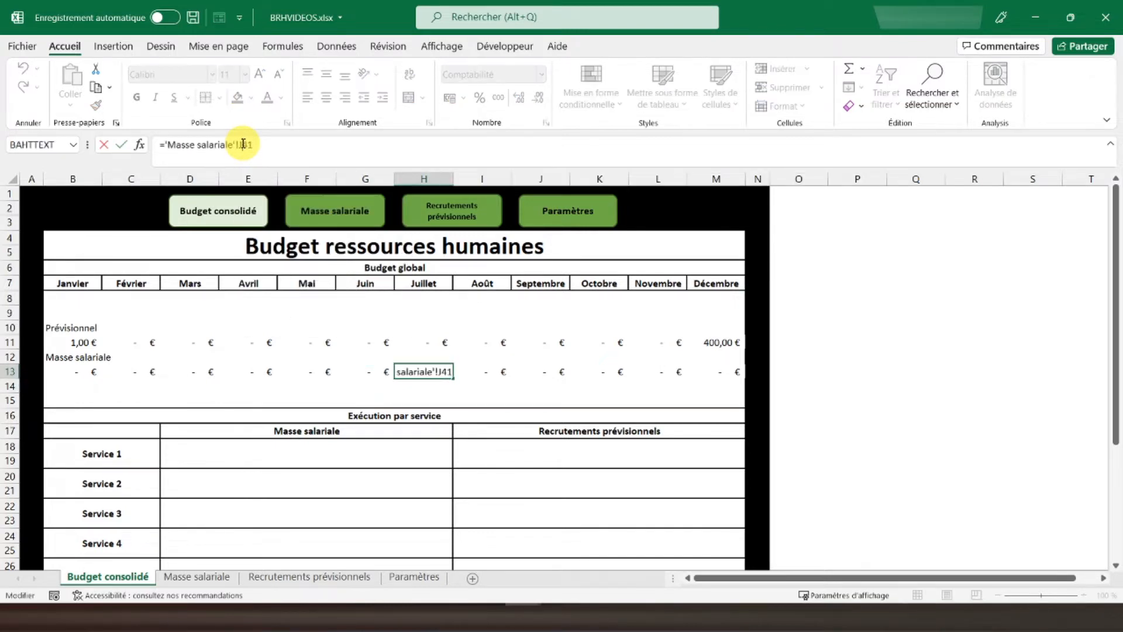
type("o")
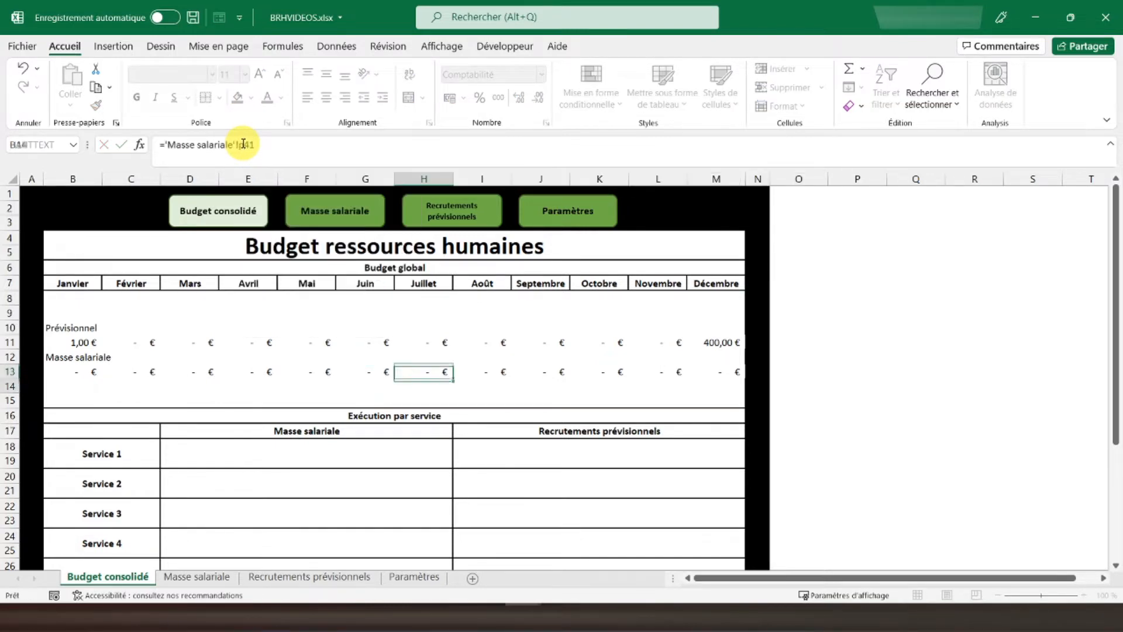
key("Return")
key("Up")
Change the column letter in the August formula in I13 to reference August's row 41 budget total in Masse salariale
key("Right")
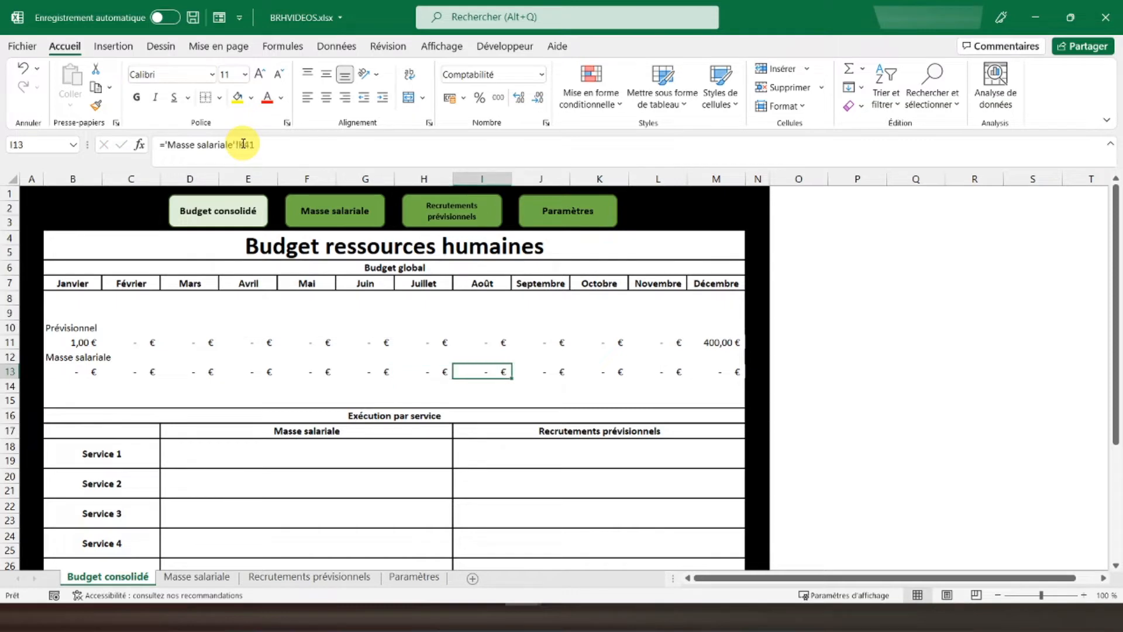
left_click(243, 144)
type("i")
key("Return")
key("Up")
Change the column letter in the September formula in J13 to reference September's row 41 budget total in Masse salariale
key("Right")
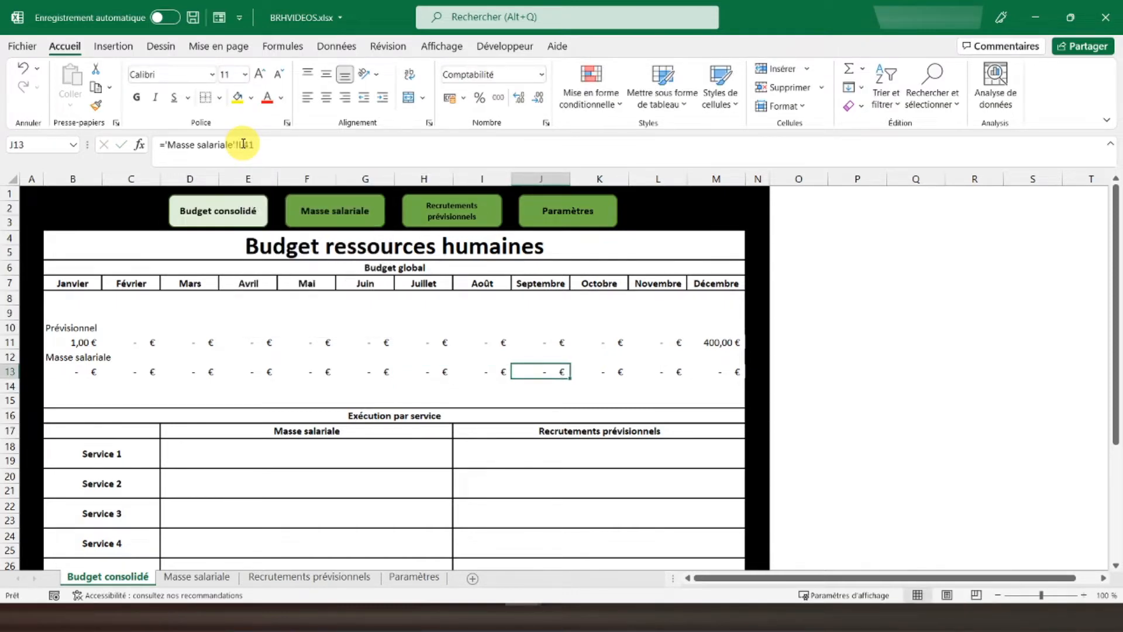
left_click(243, 144)
key("BackSpace")
type("j")
key("Return")
key("Up")
Change the October formula in K13 to reference V41 of the Masse salariale sheet
key("Right")
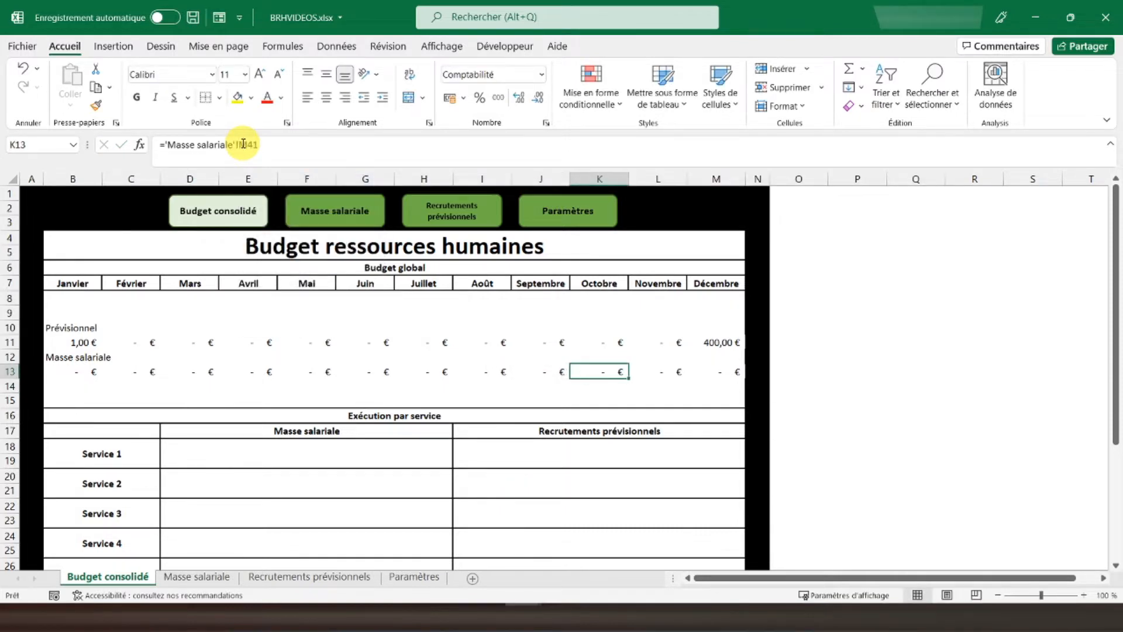
left_click(244, 144)
key("Delete")
type("v")
key("Return")
key("Up")
Change the November formula in L13 to reference X41 of the Masse salariale sheet
key("Right")
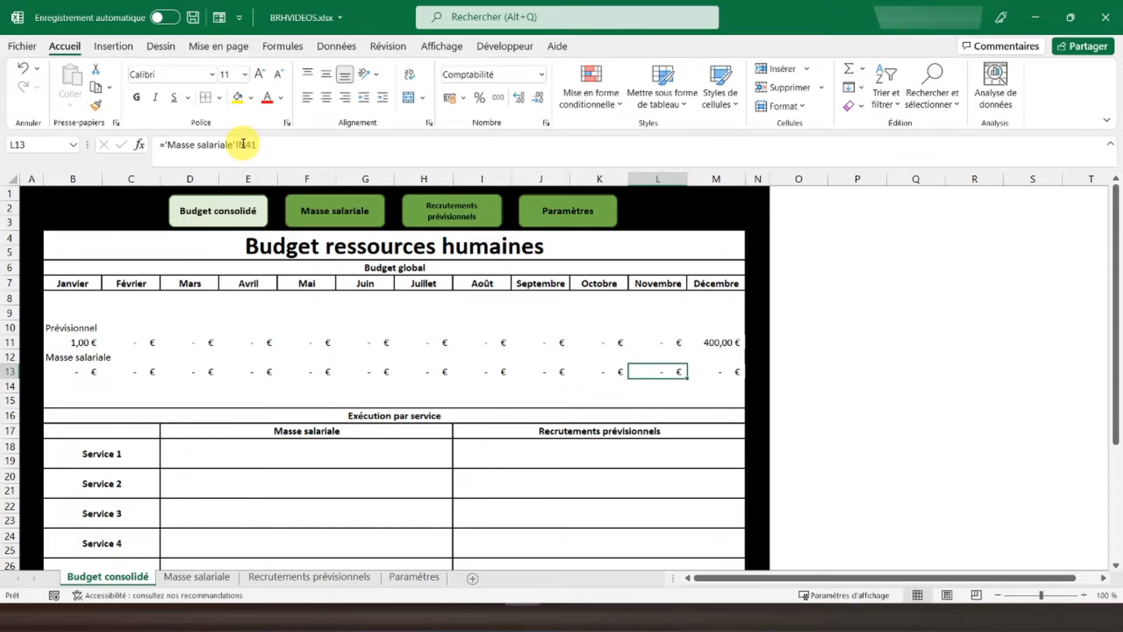
left_click(243, 144)
key("Delete")
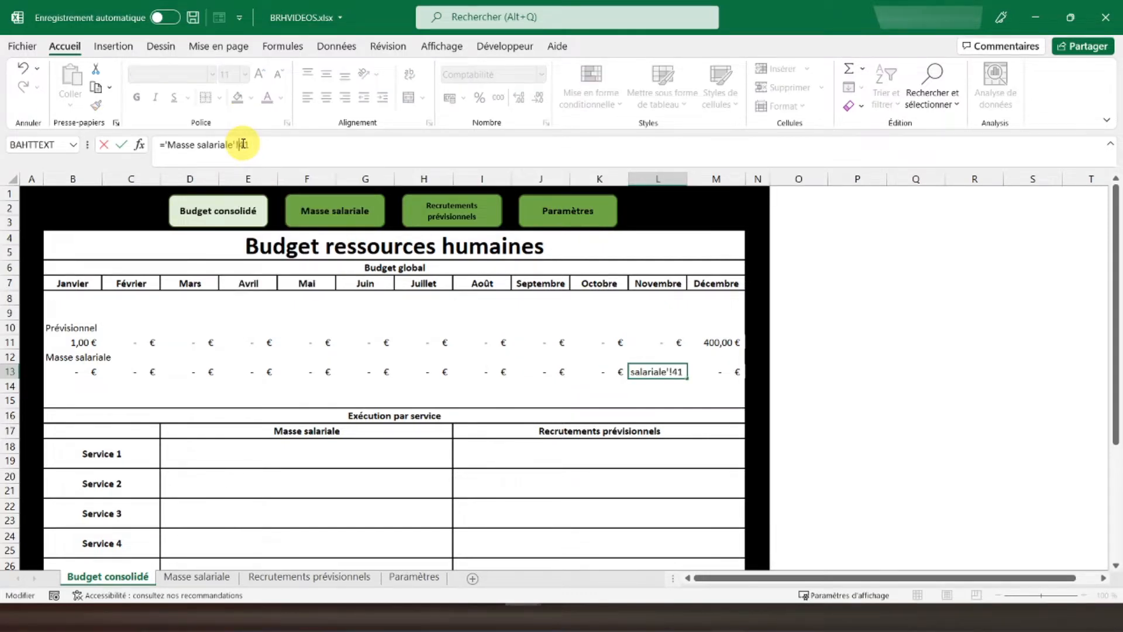
type("x")
key("Return")
key("Up")
Change the December formula in M13 to reference Z41 of the Masse salariale sheet
key("Right")
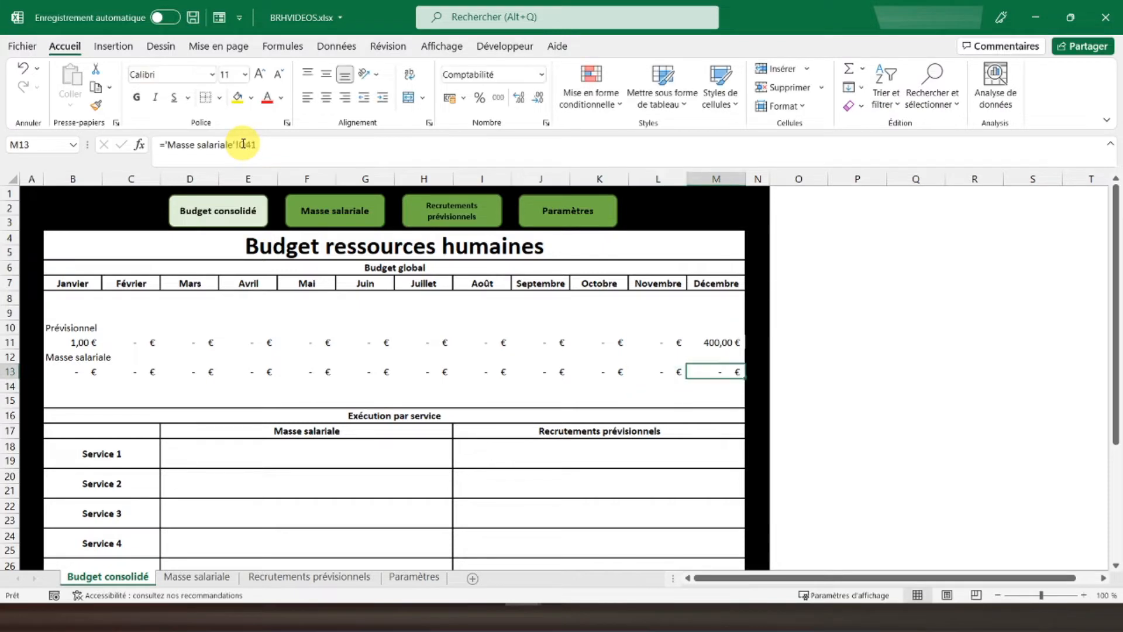
left_click(243, 144)
key("Delete")
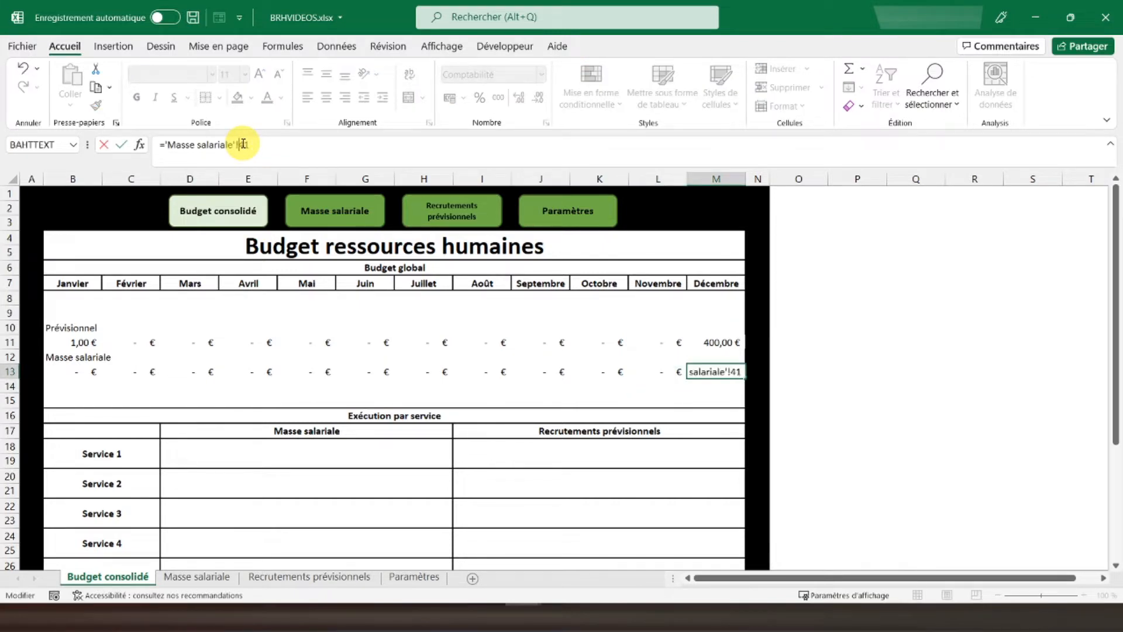
type("z")
key("Return")
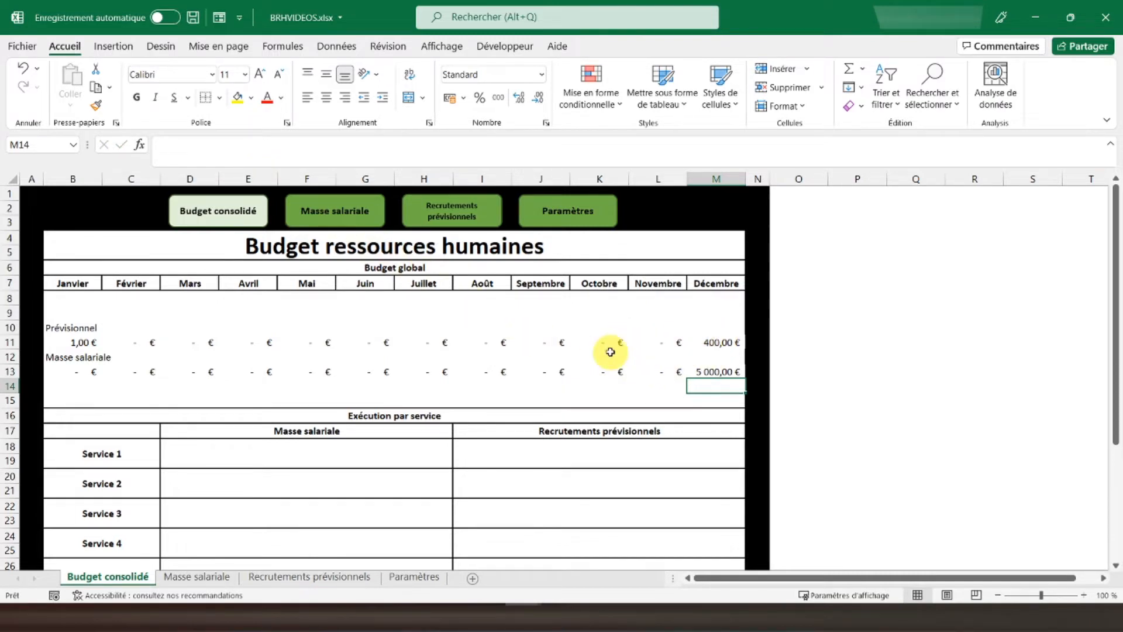
In the Masse salariale sheet, set Employé 1's budget to 4000 for January and 5000 for February
left_click(193, 576)
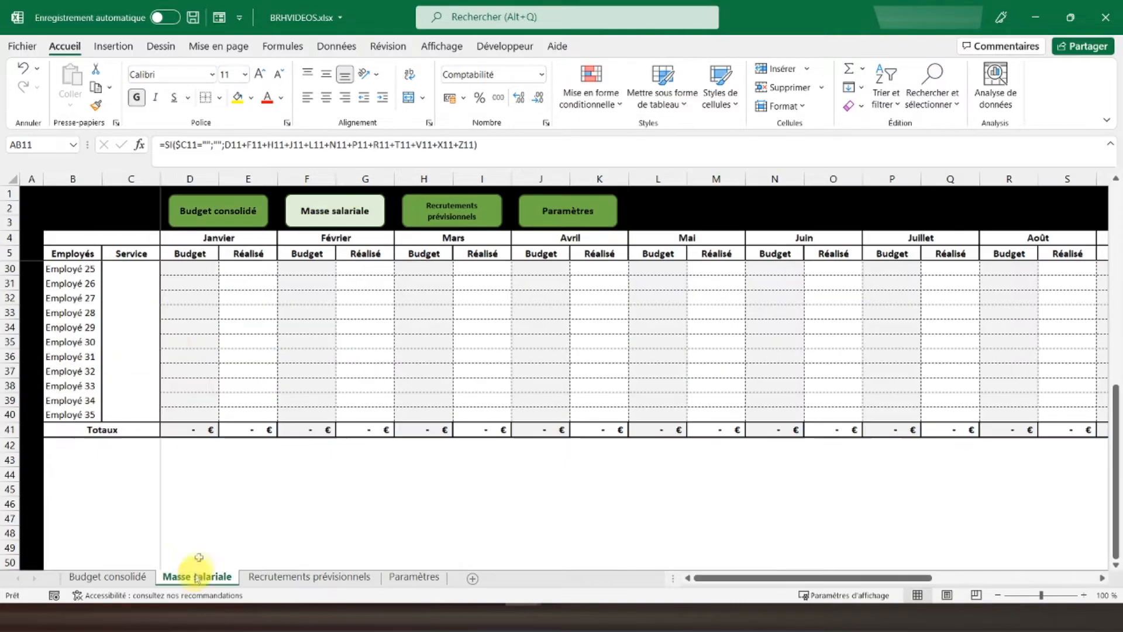
scroll(226, 351, "up", 8)
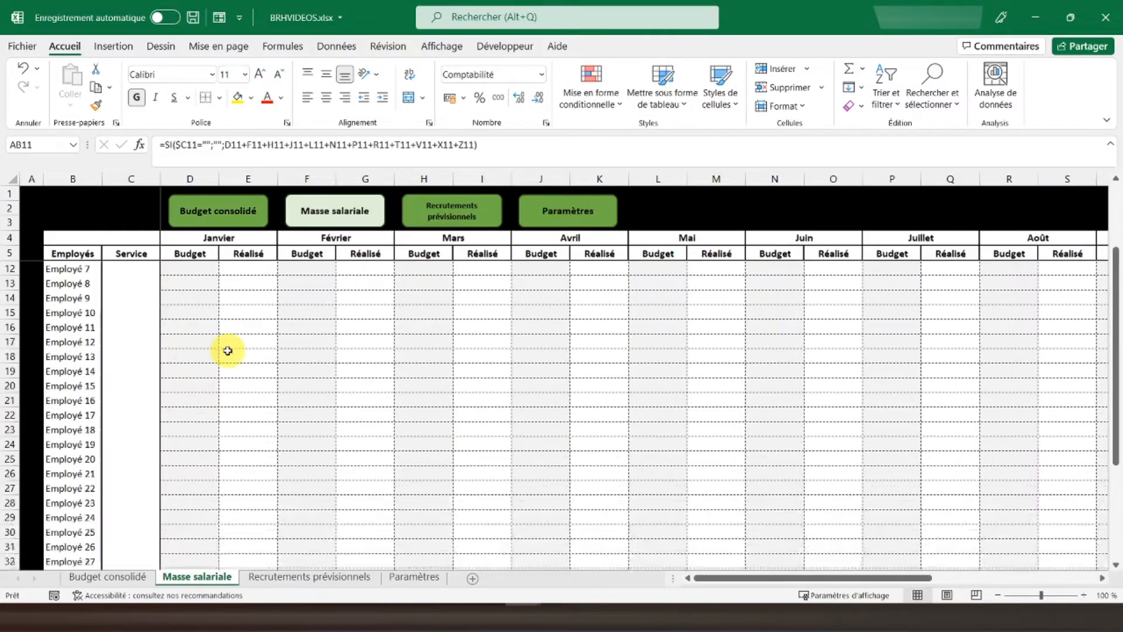
left_click(186, 272)
type("4000")
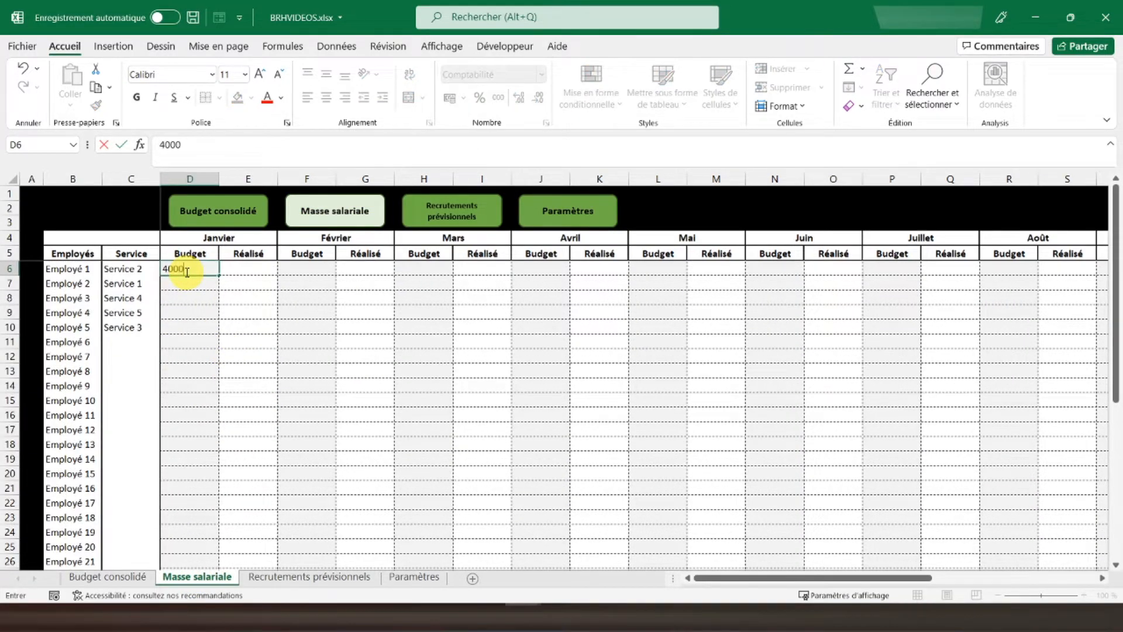
left_click(318, 266)
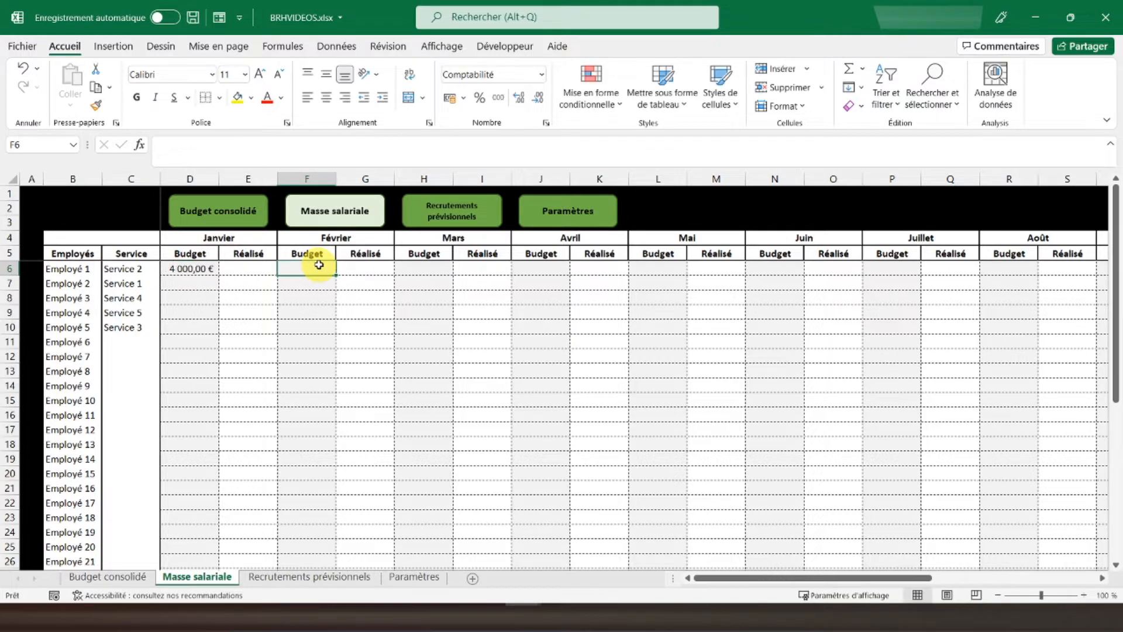
type("500")
key("Right")
key("Right")
key("Right")
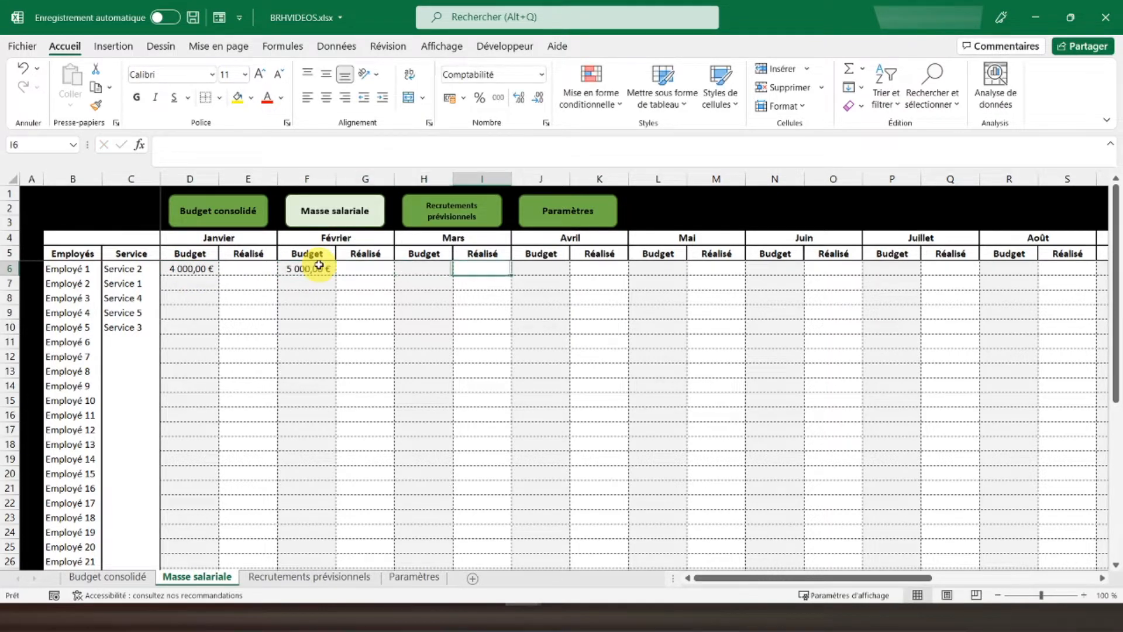
Copy Employé 1's January budget amount and select the row's budget cells from March to November as the destination
left_click(203, 267)
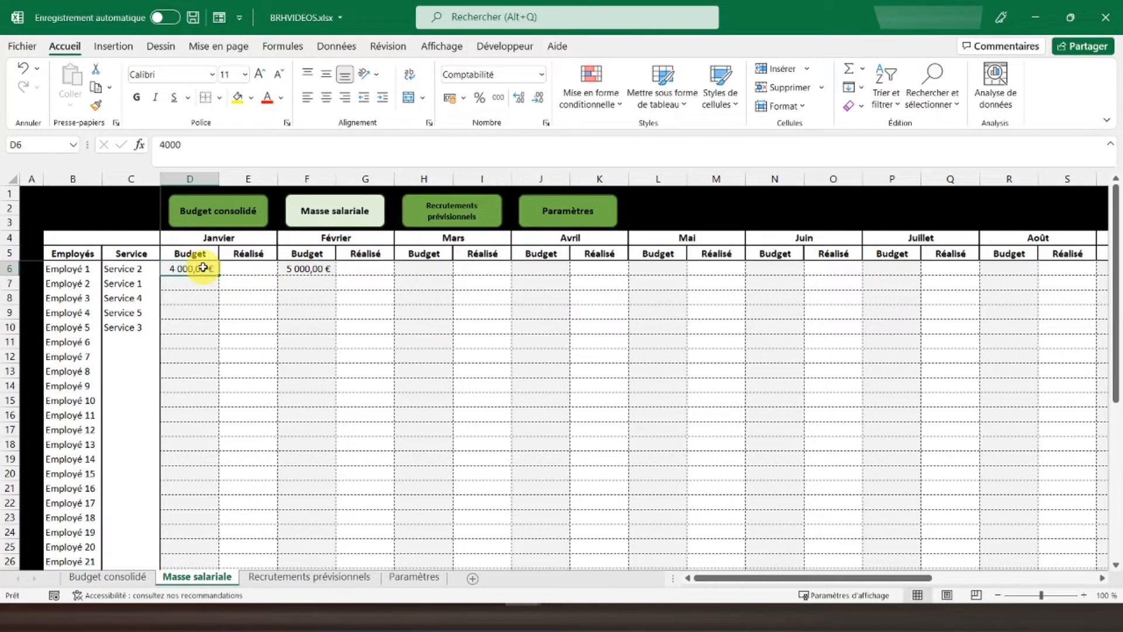
key("ctrl+c")
left_click(416, 268)
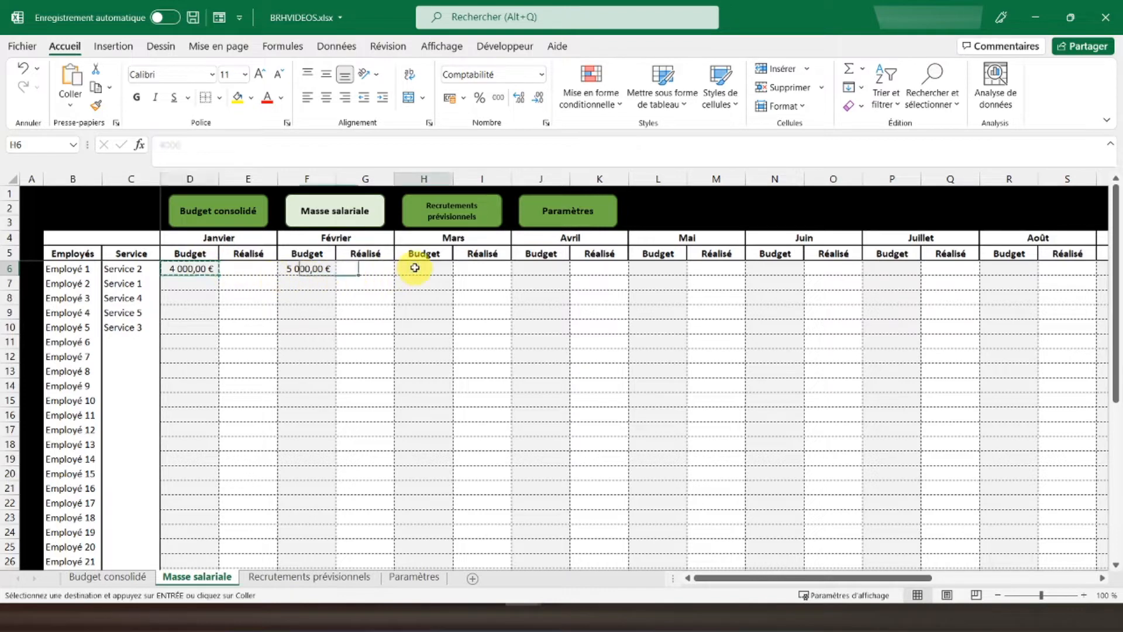
left_click(539, 266, "ctrl")
left_click(655, 268, "ctrl")
left_click(769, 267, "ctrl")
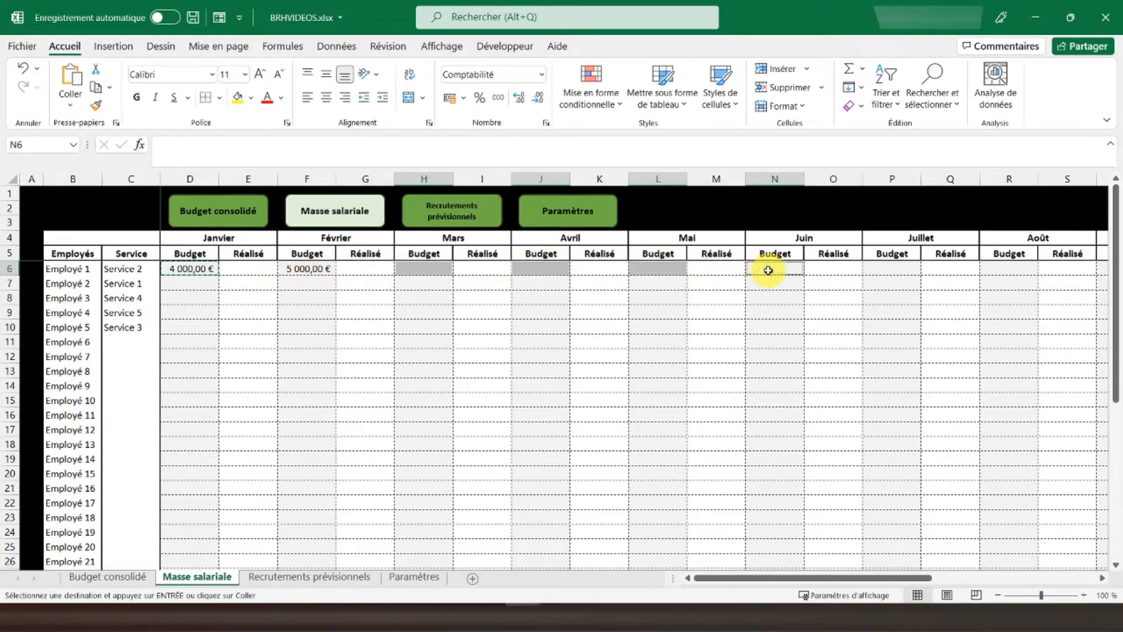
left_click(888, 267, "ctrl")
left_click(994, 269, "ctrl")
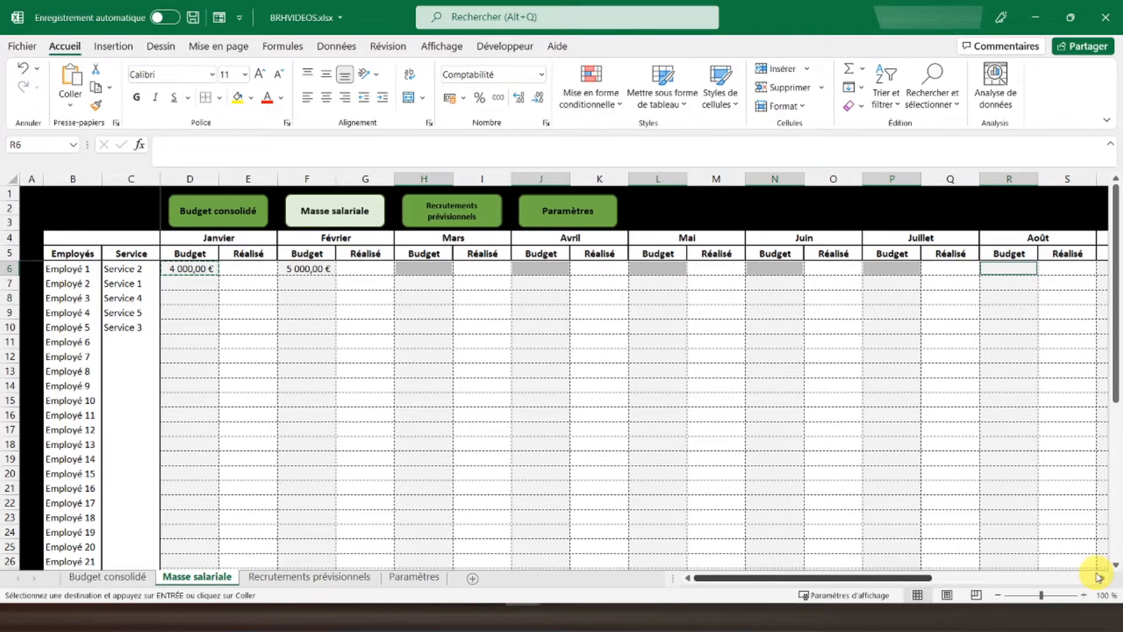
scroll(1102, 579, "right", 8)
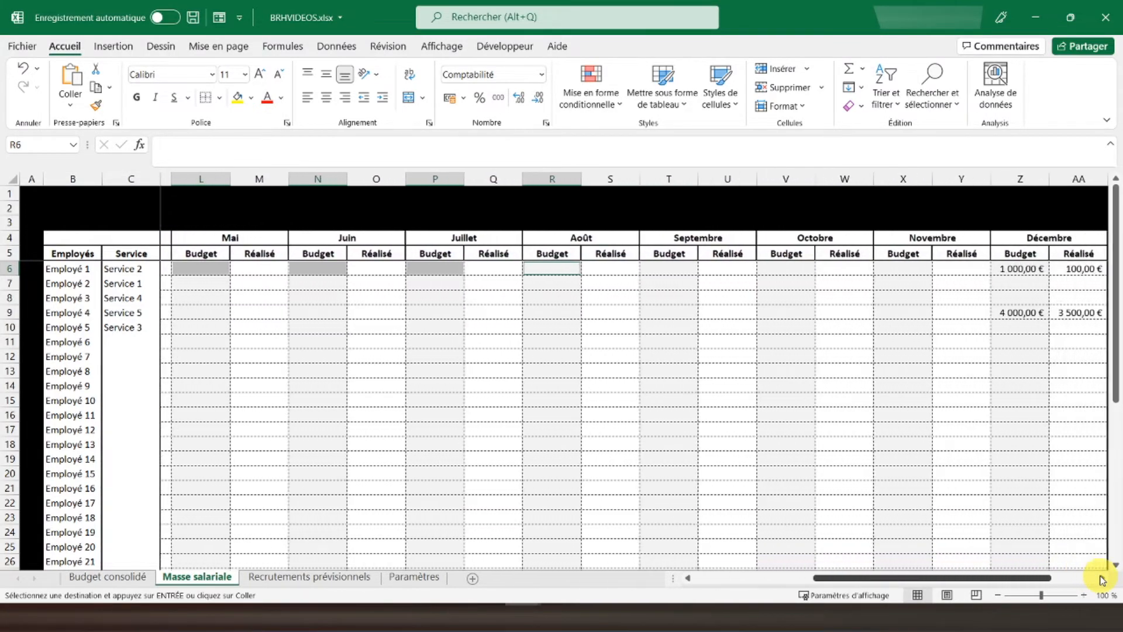
left_click(655, 269, "ctrl")
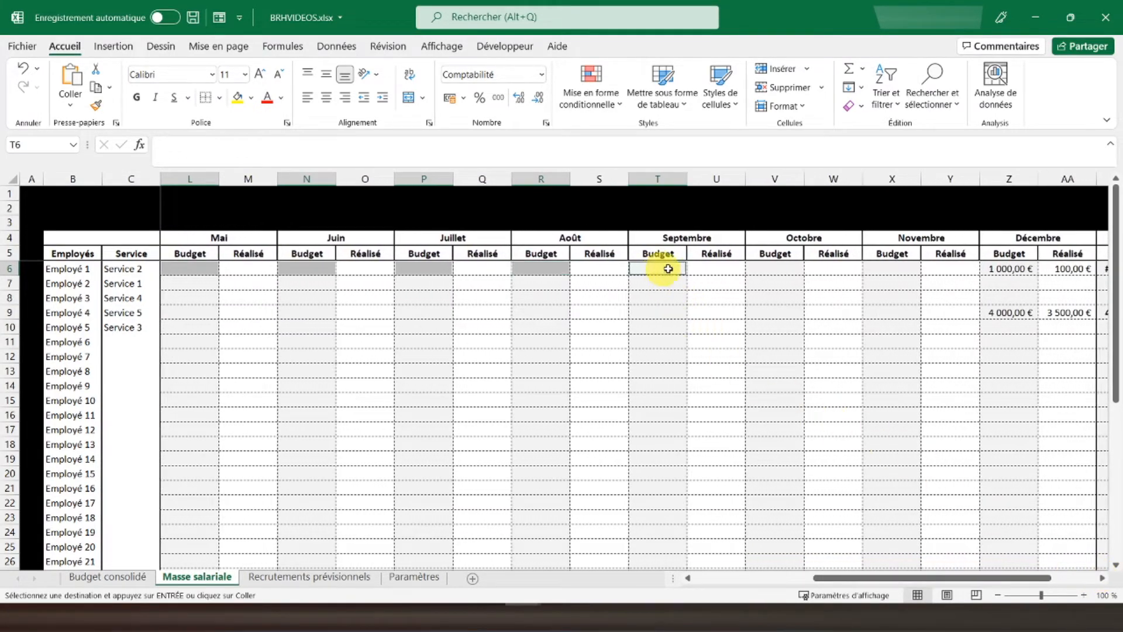
left_click(796, 266, "ctrl")
left_click(877, 270, "ctrl")
Paste the January amount into the selected March to November budget cells, undo it, and paste it again as values only
right_click(878, 270)
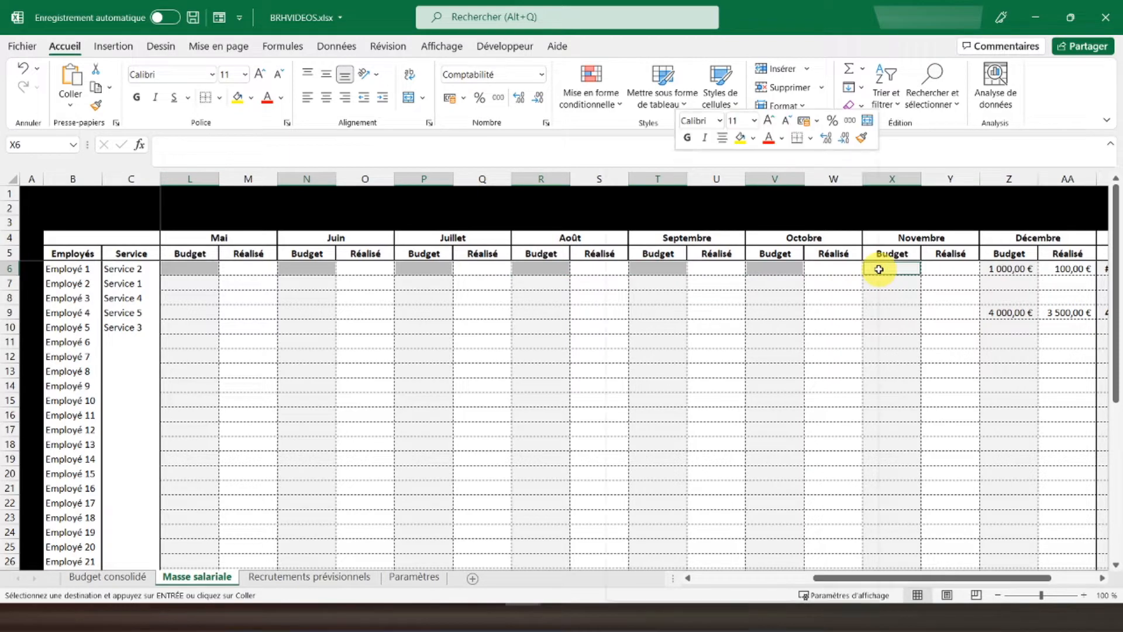
left_click(642, 238)
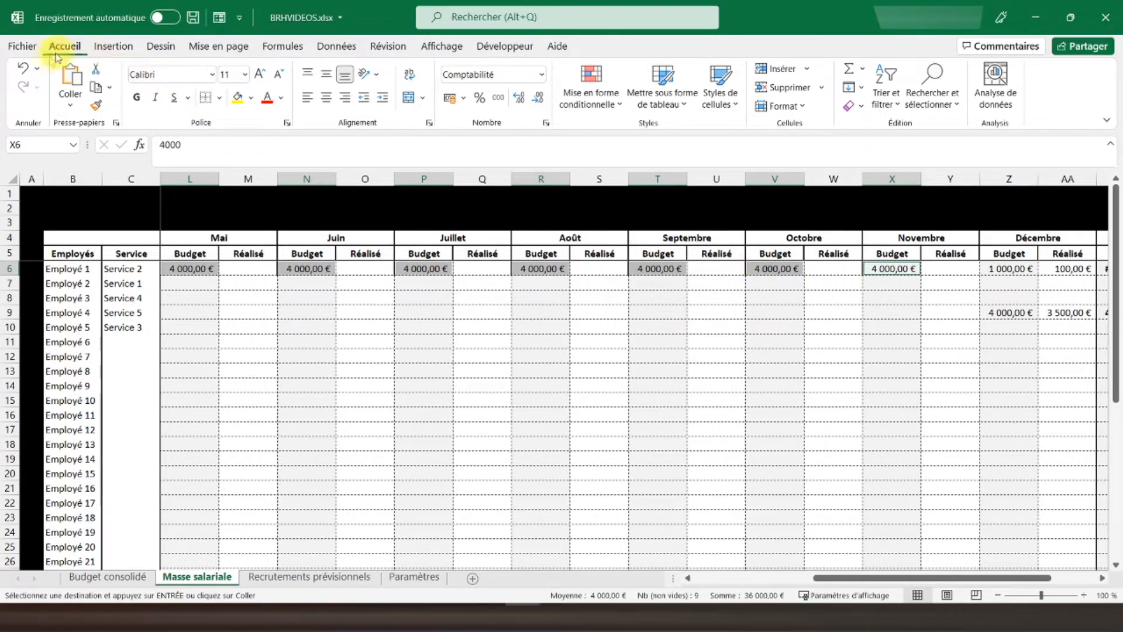
left_click(24, 69)
right_click(319, 269)
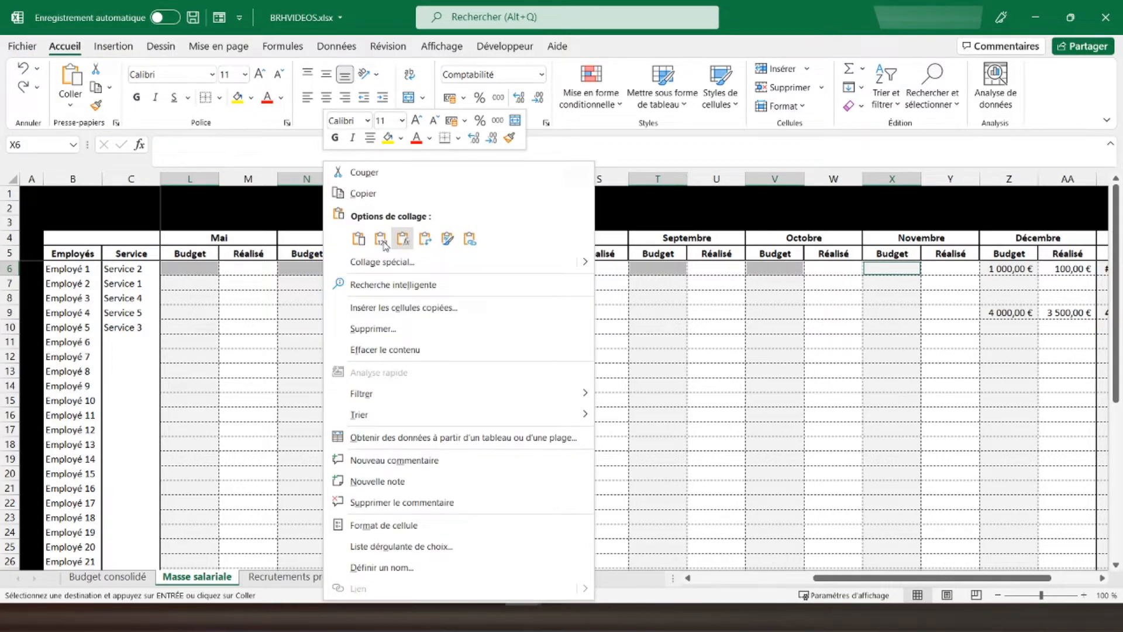
left_click(380, 238)
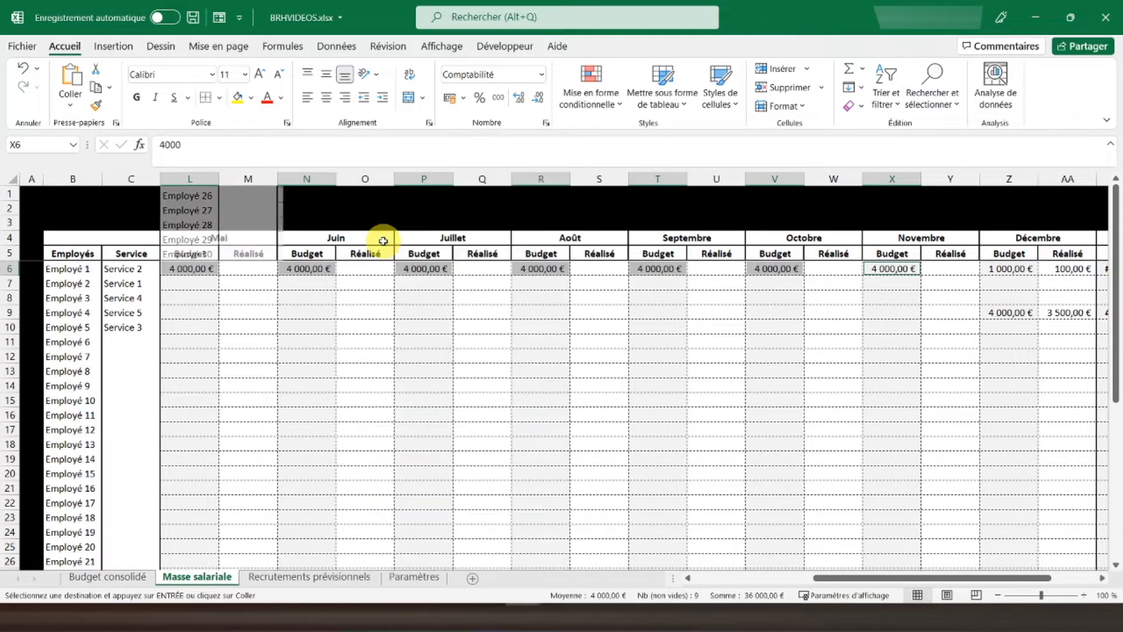
In the Recrutements prévisionnels sheet, set Employé 1's January budget to 1000
left_click(249, 296)
left_click(332, 578)
scroll(274, 352, "up", 9)
left_click(186, 268)
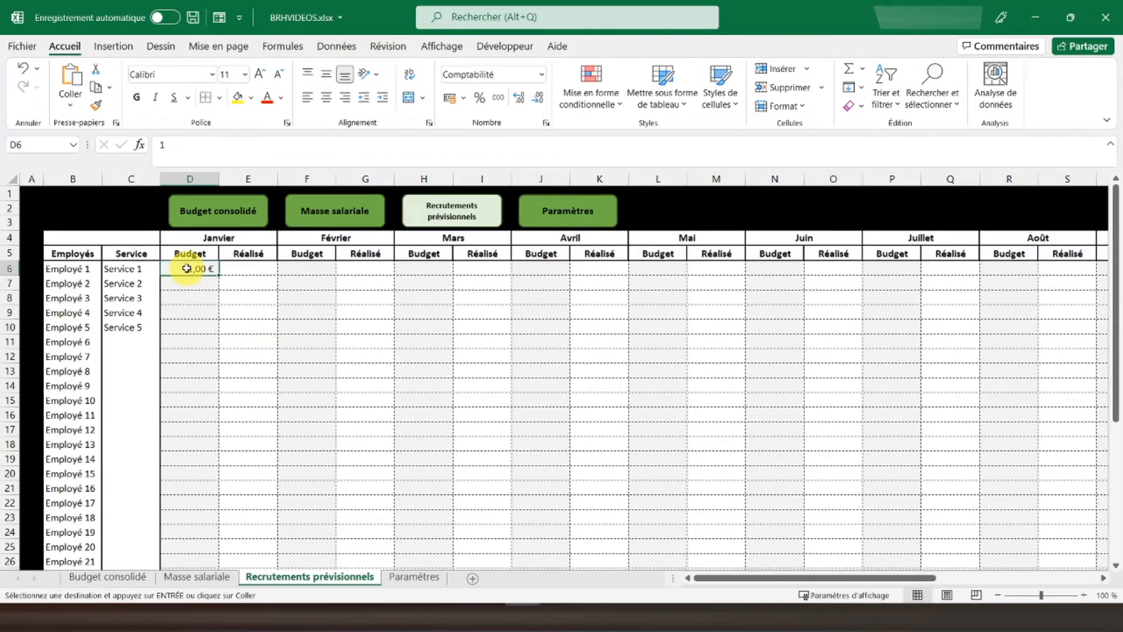
type("1000")
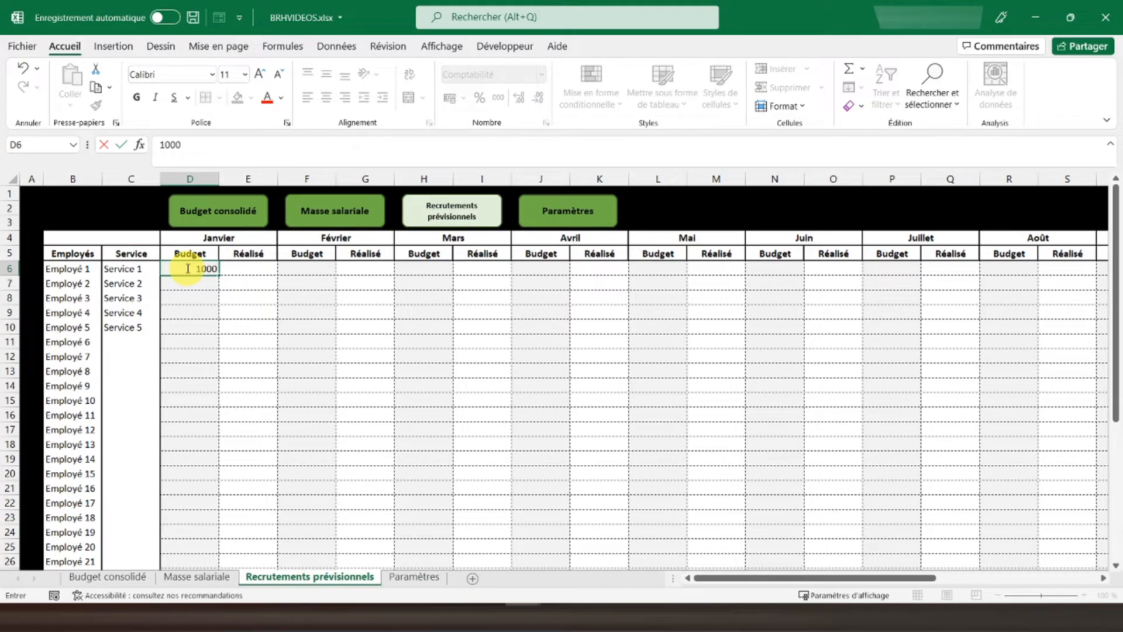
key("Return")
Copy Employé 1's January budget and paste it as values into the February to September budget cells
right_click(187, 267)
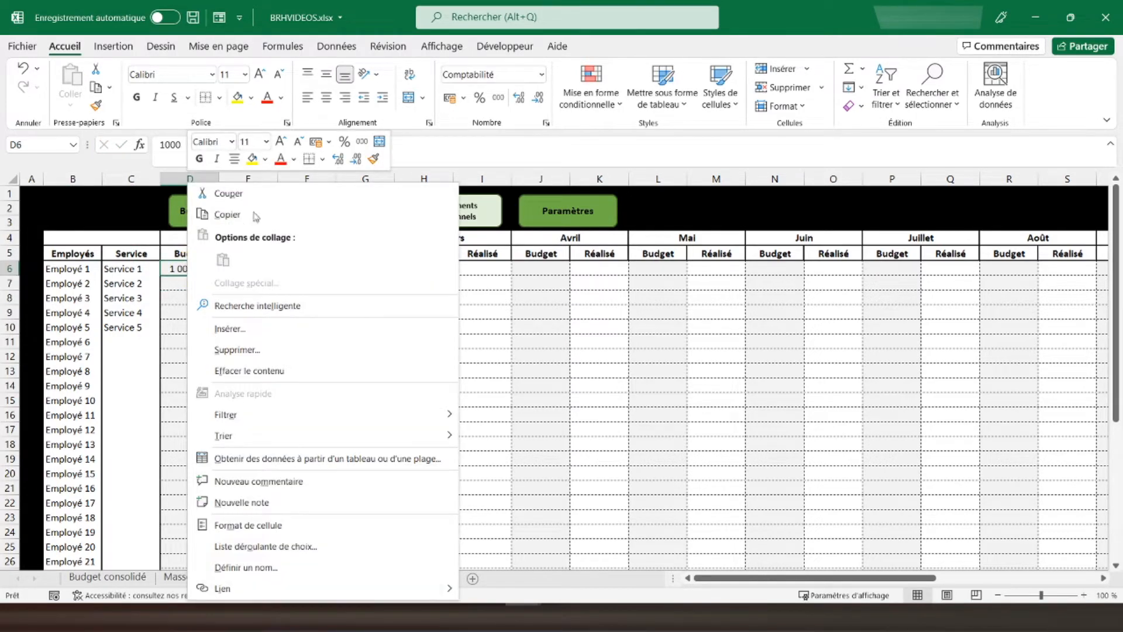
left_click(255, 216)
left_click(308, 268)
left_click(435, 270, "ctrl")
left_click(533, 267, "ctrl")
left_click(646, 268, "ctrl")
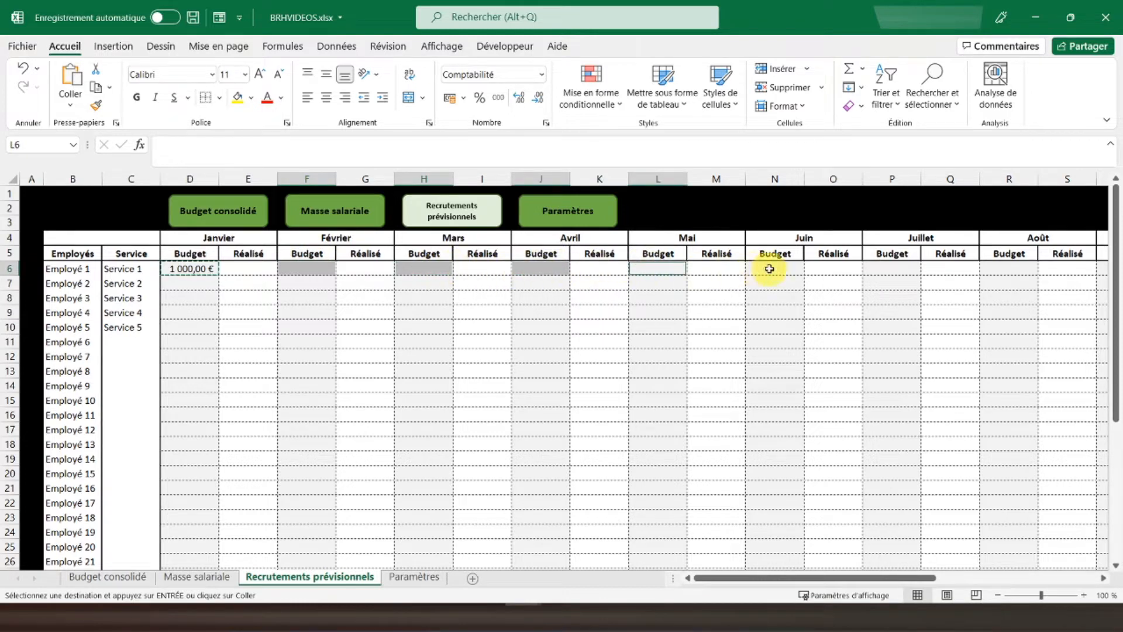
left_click(771, 268, "ctrl")
left_click(889, 268, "ctrl")
left_click(1005, 268, "ctrl")
left_click(1102, 268, "ctrl")
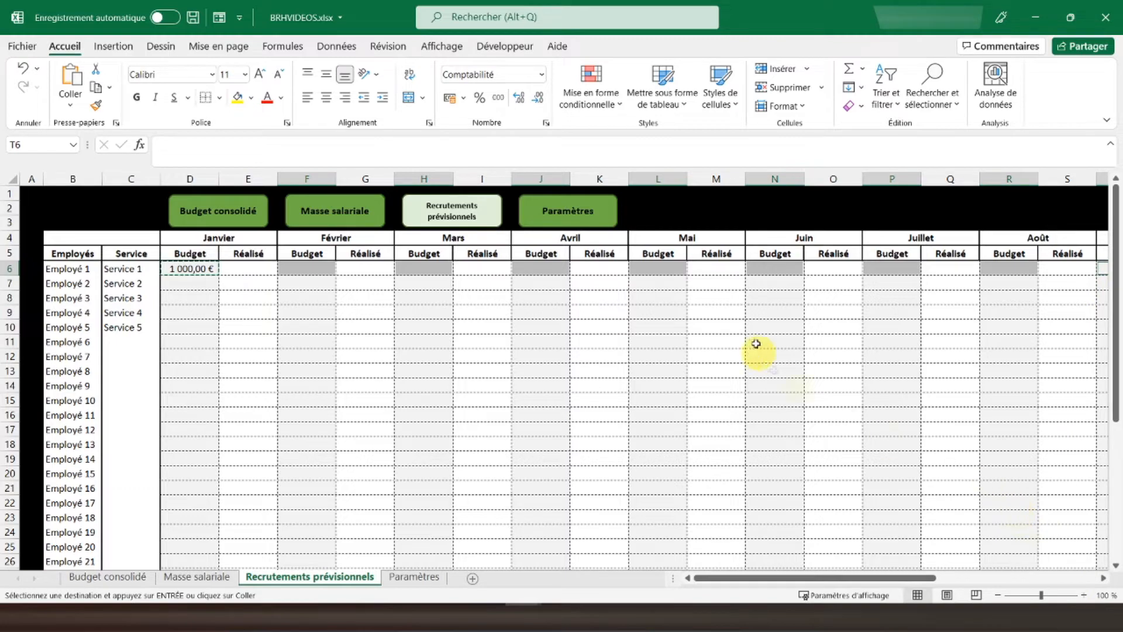
right_click(754, 271)
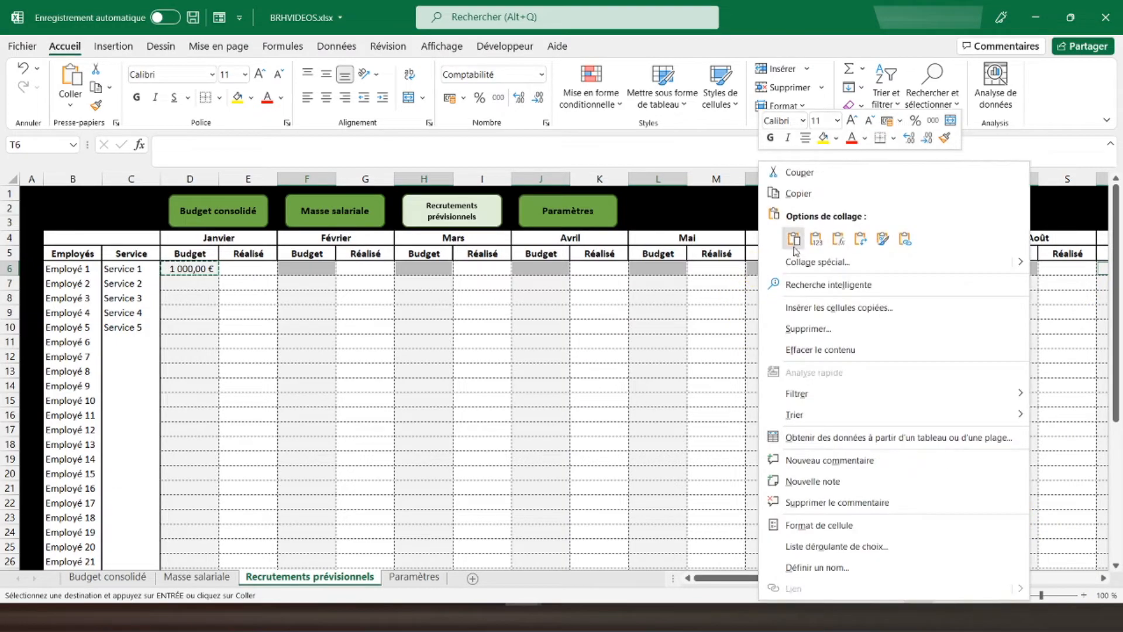
left_click(815, 239)
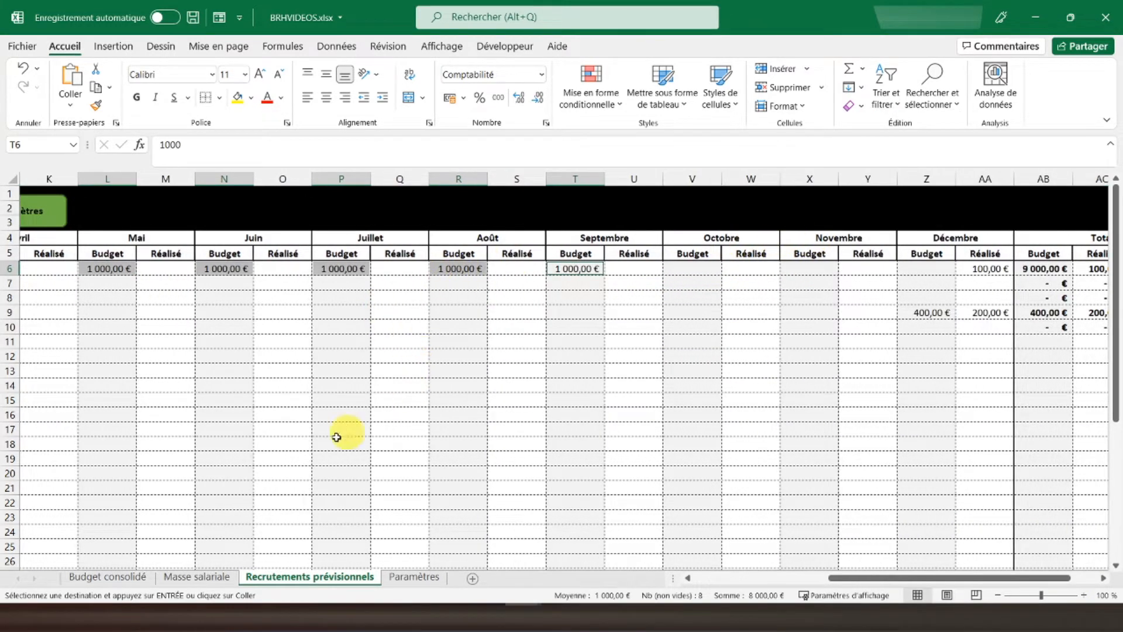
Insert a 2D stacked column chart in the Budget consolidé sheet from cell B9 and move it slightly upward
left_click(140, 577)
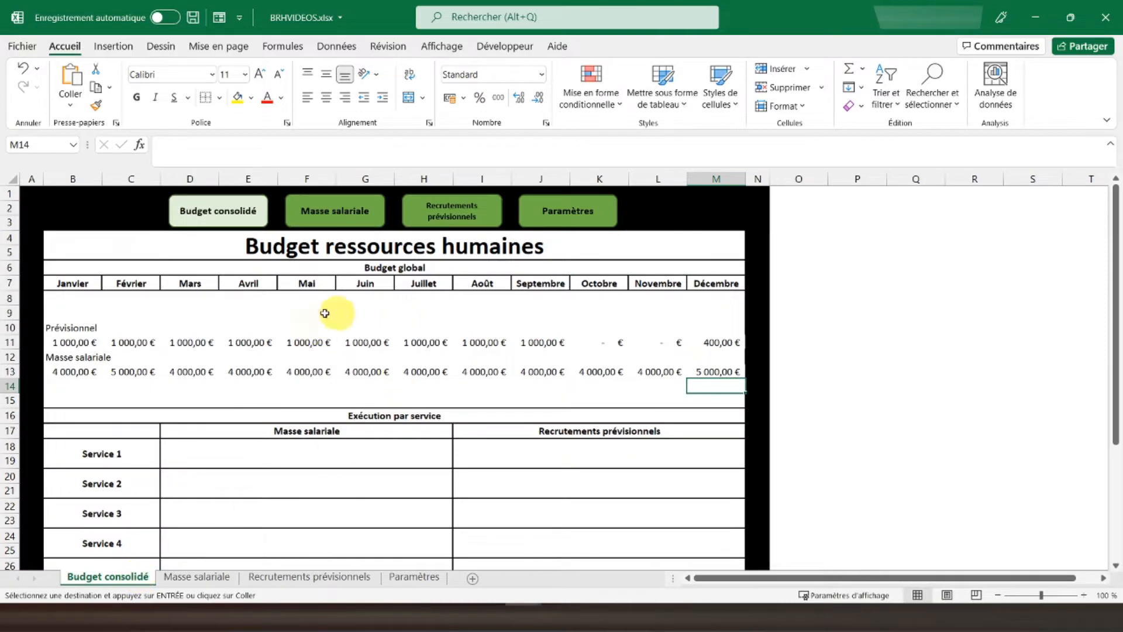
left_click(79, 308)
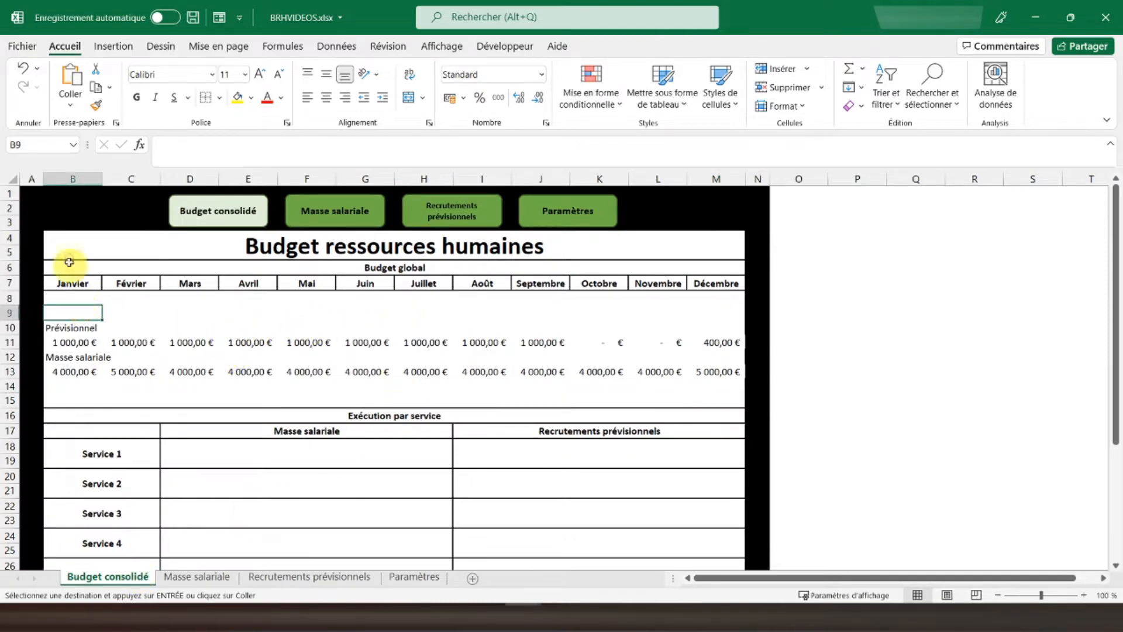
left_click(108, 46)
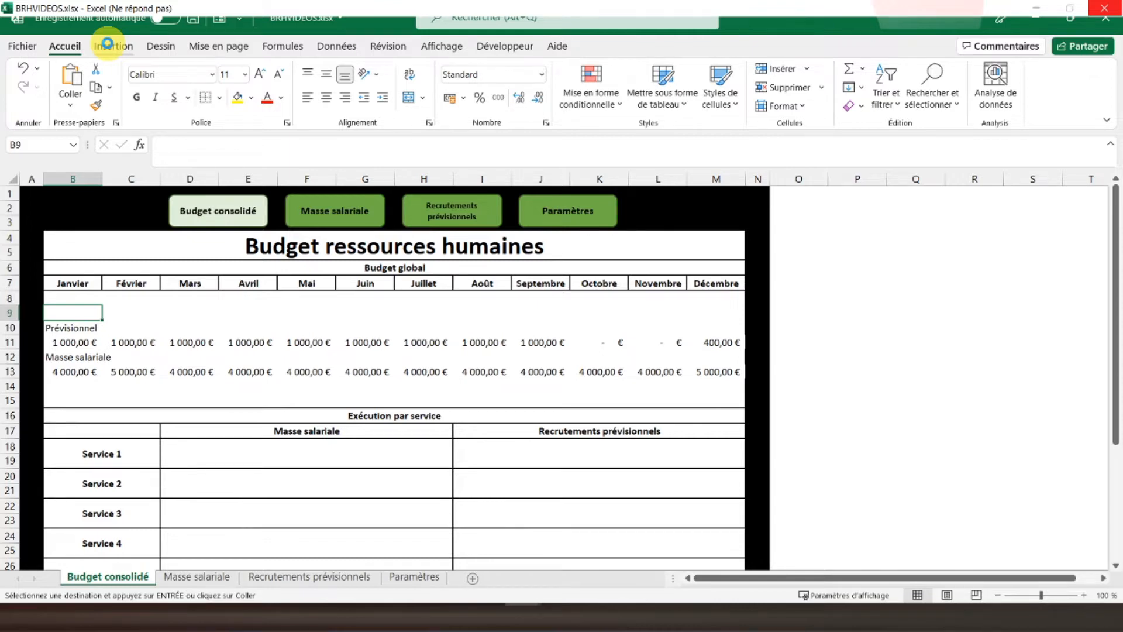
left_click(108, 44)
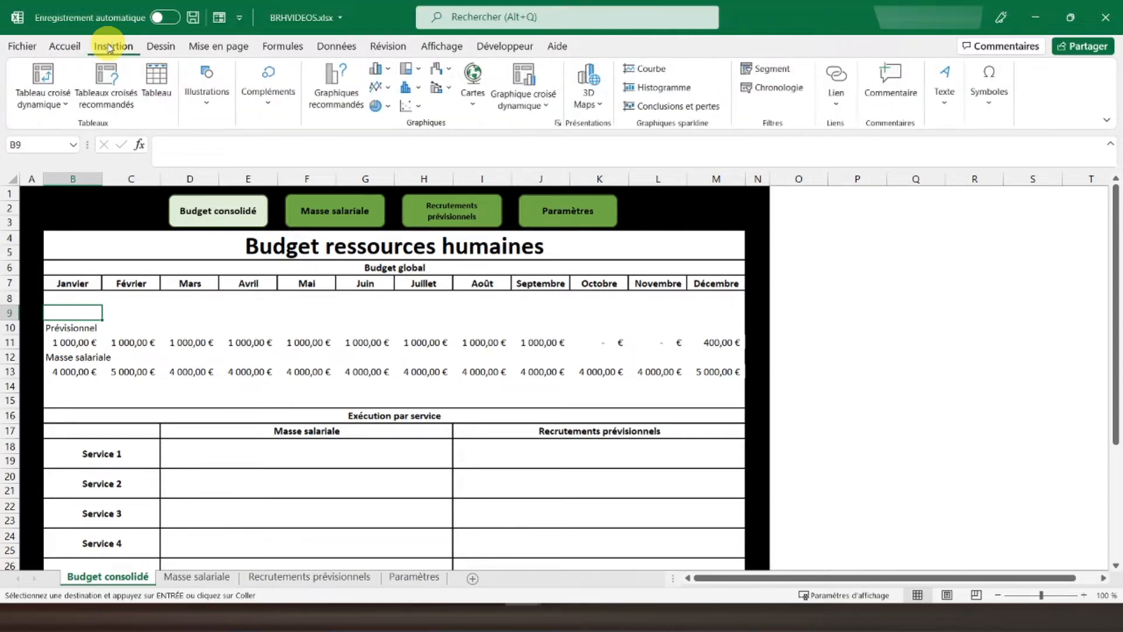
left_click(387, 73)
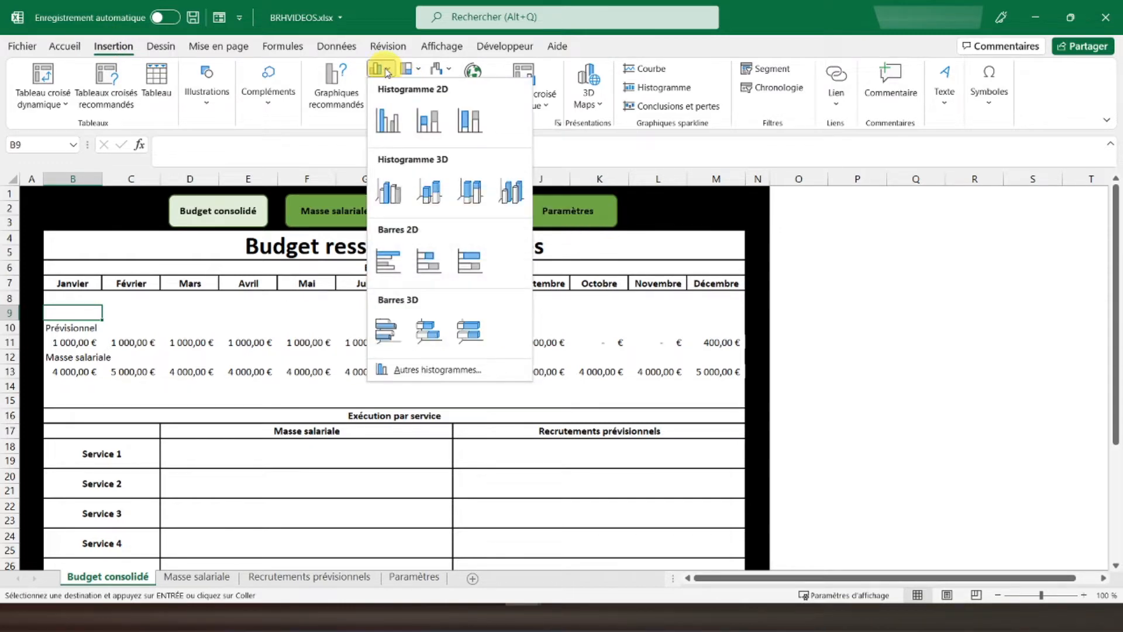
left_click(425, 123)
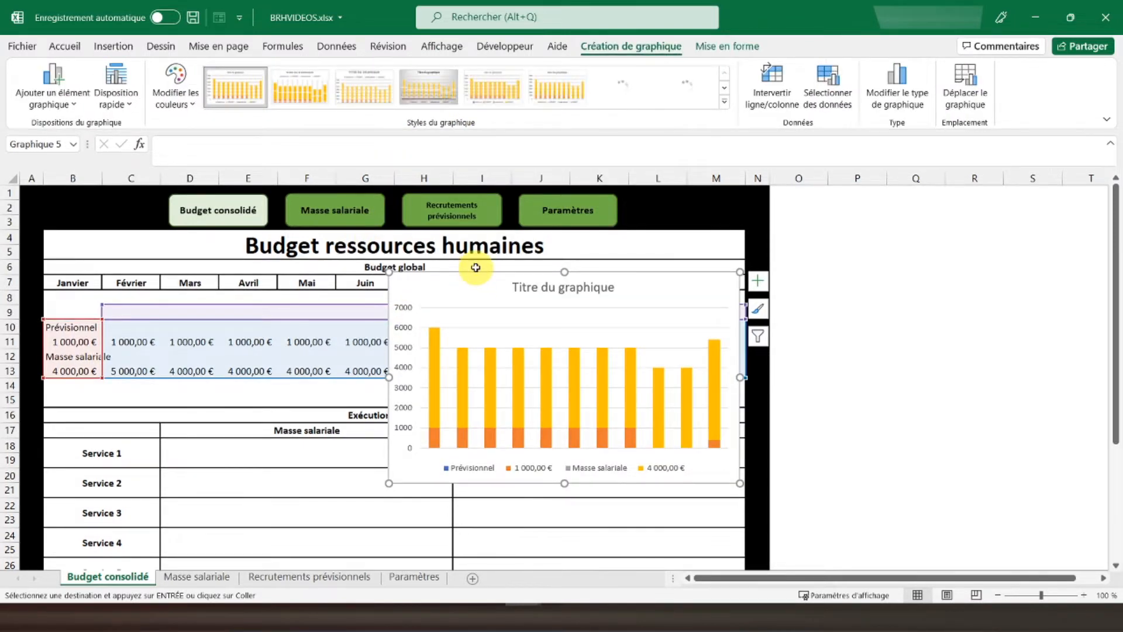
left_click_drag(501, 272, 475, 262)
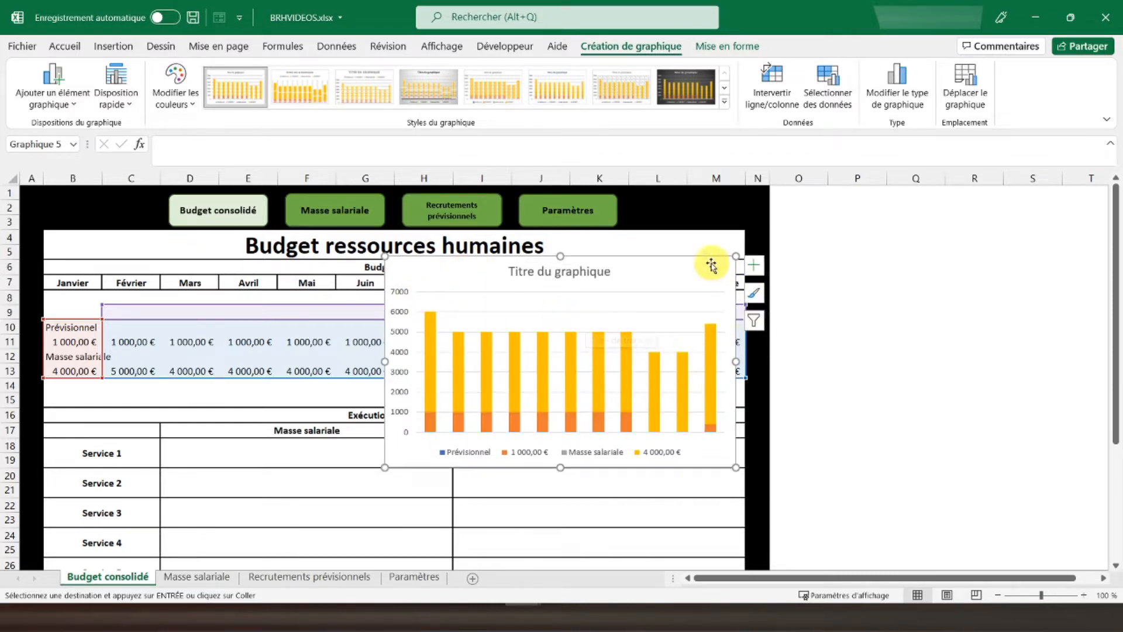
Remove all existing series from the chart's data source: Prévisionnel, Masse salariale and the two series named after euro amounts
left_click(822, 104)
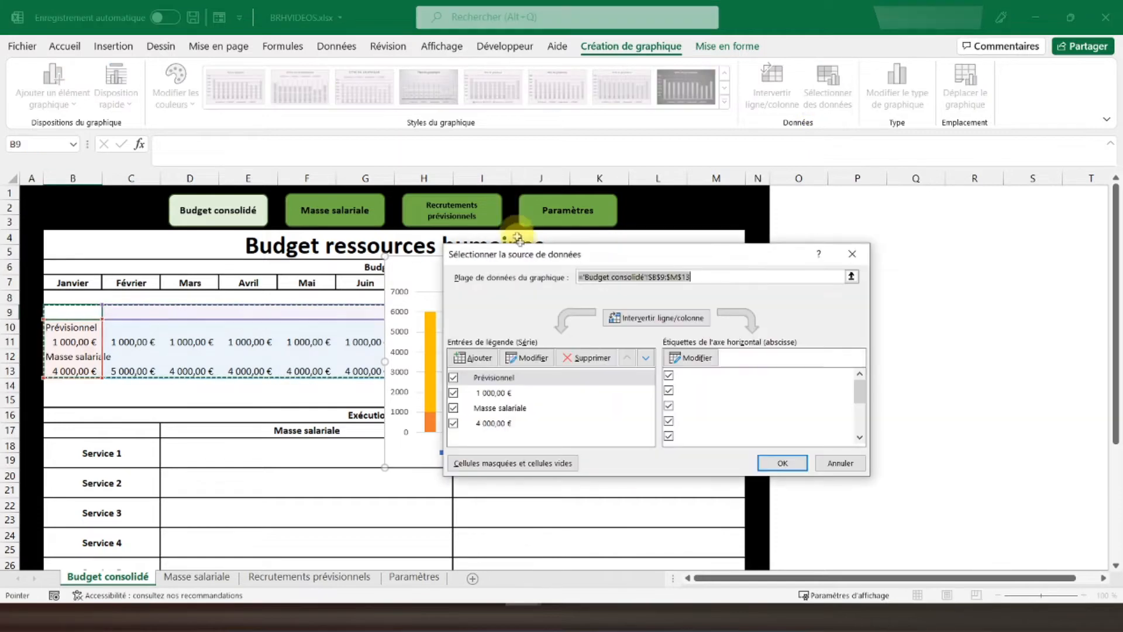
left_click_drag(612, 252, 392, 261)
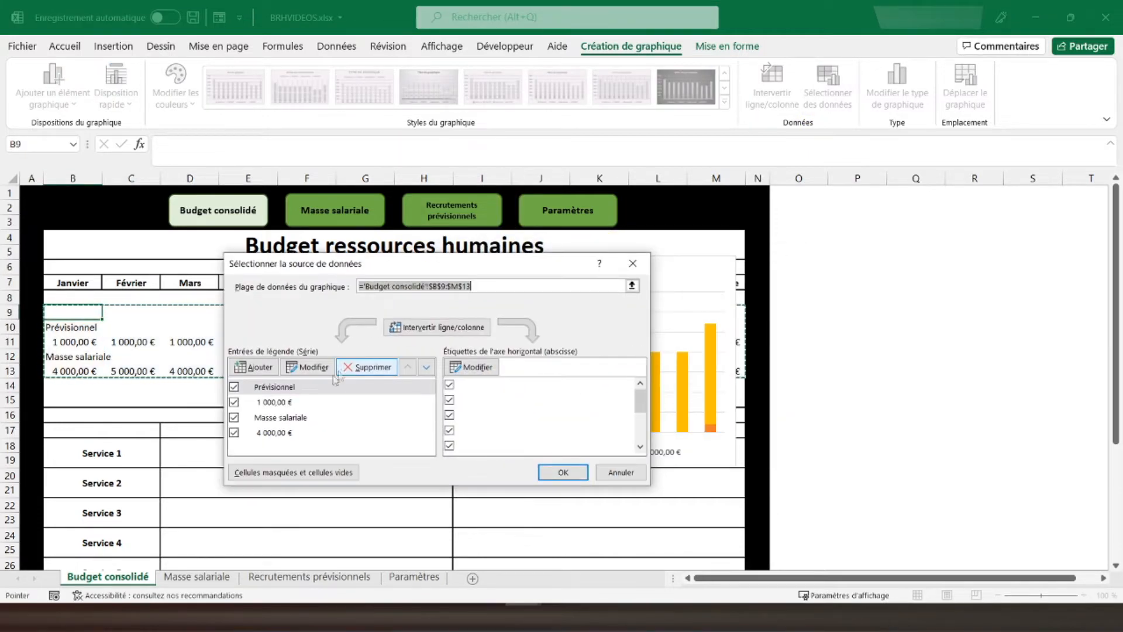
left_click(271, 403)
left_click(369, 367)
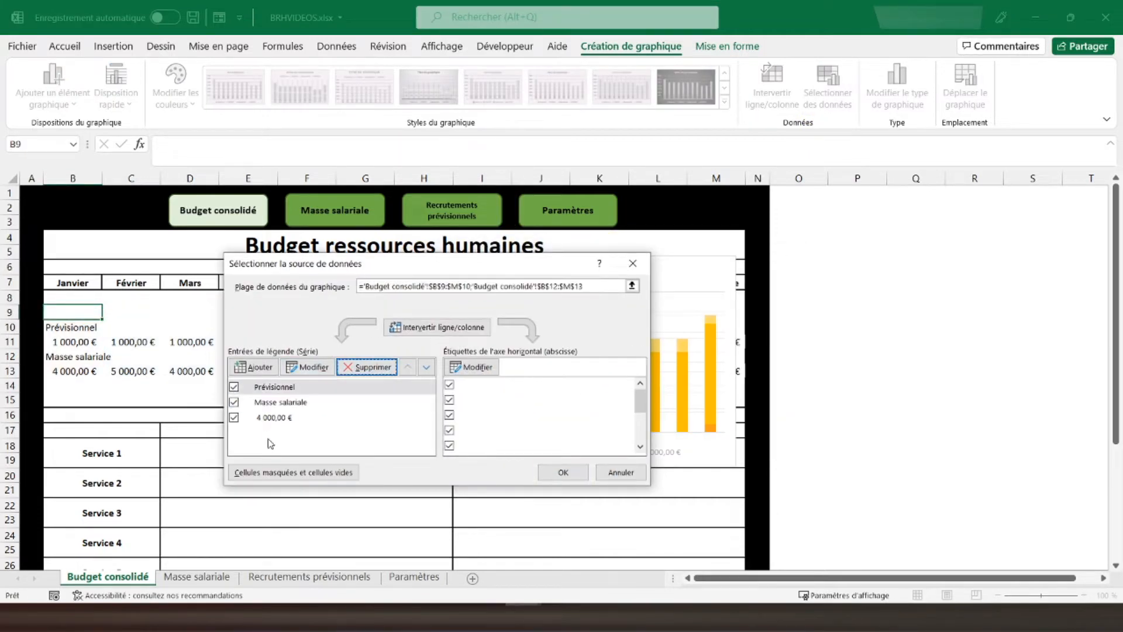
left_click(273, 418)
left_click(369, 367)
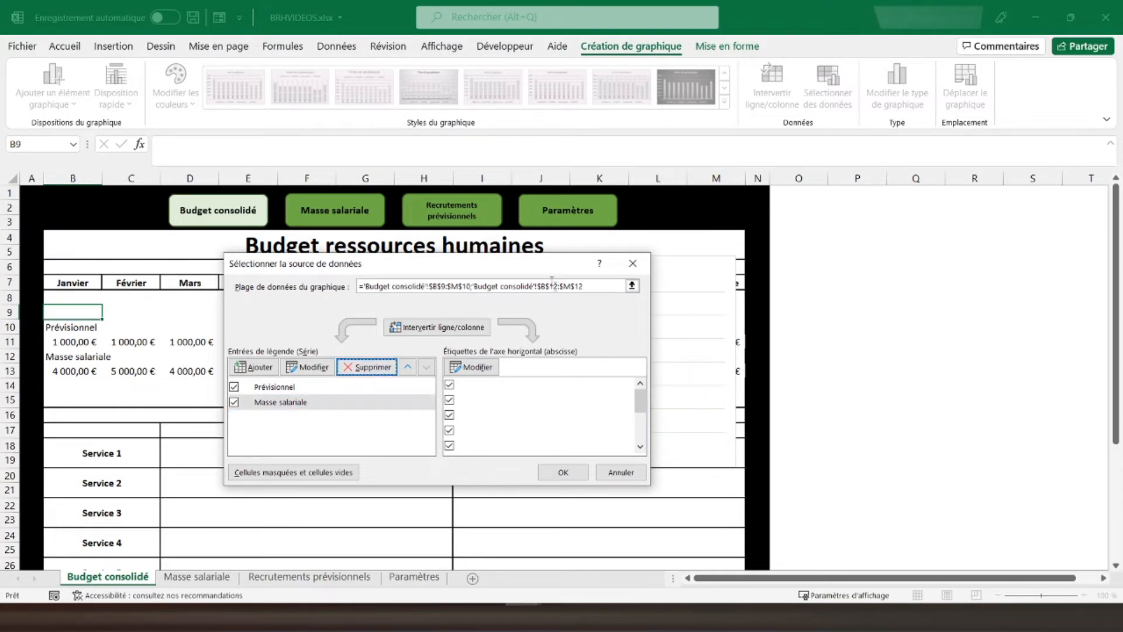
left_click_drag(519, 267, 784, 199)
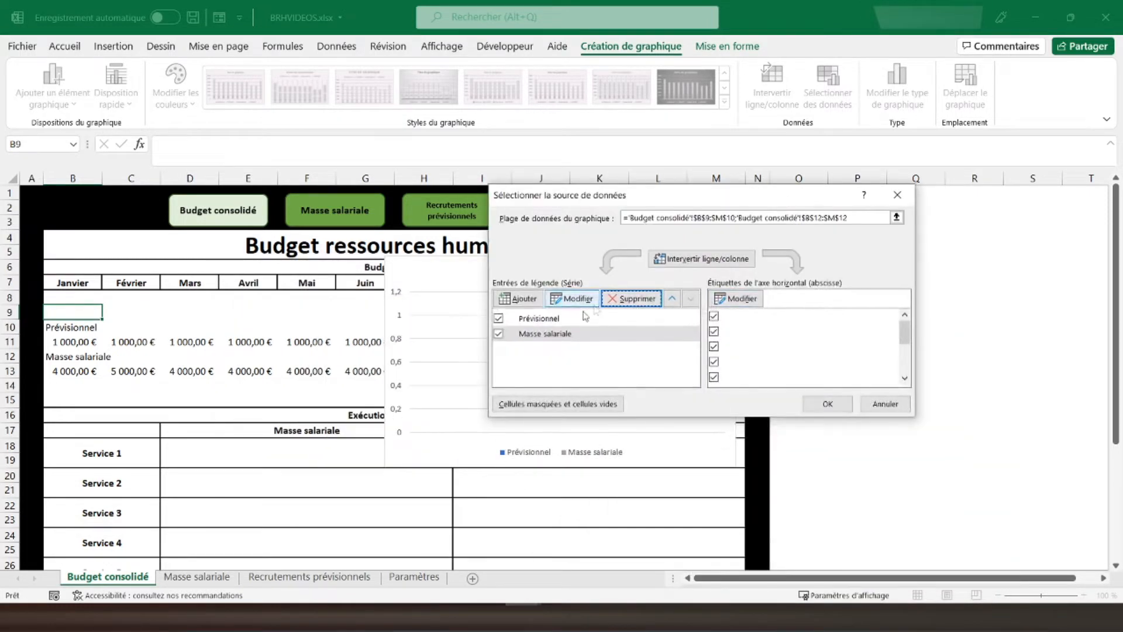
left_click(638, 299)
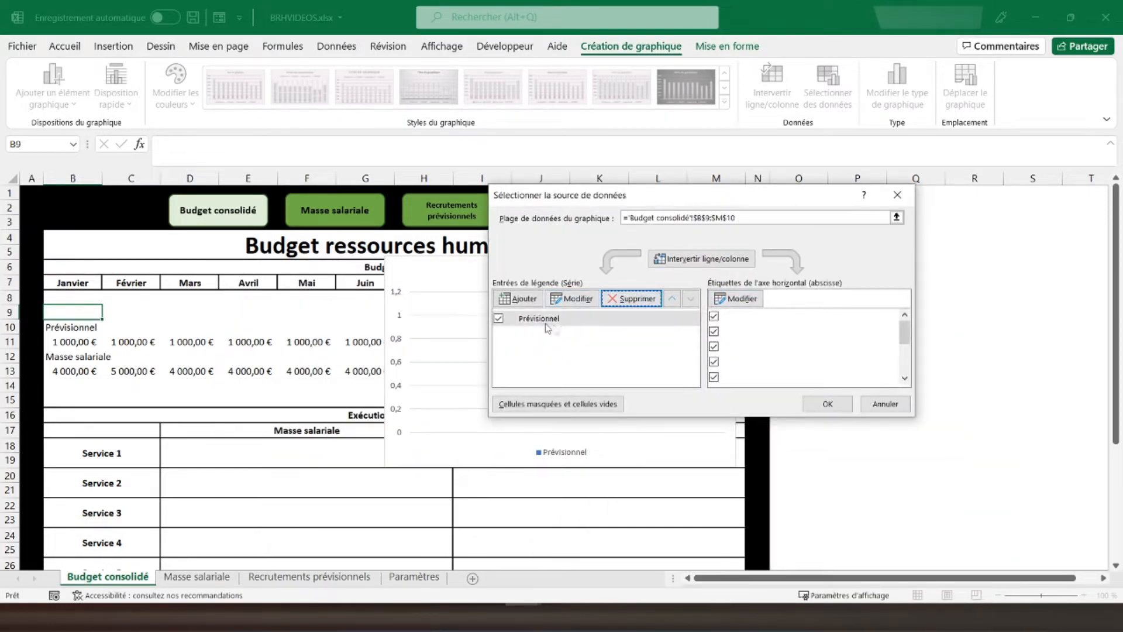
left_click(638, 299)
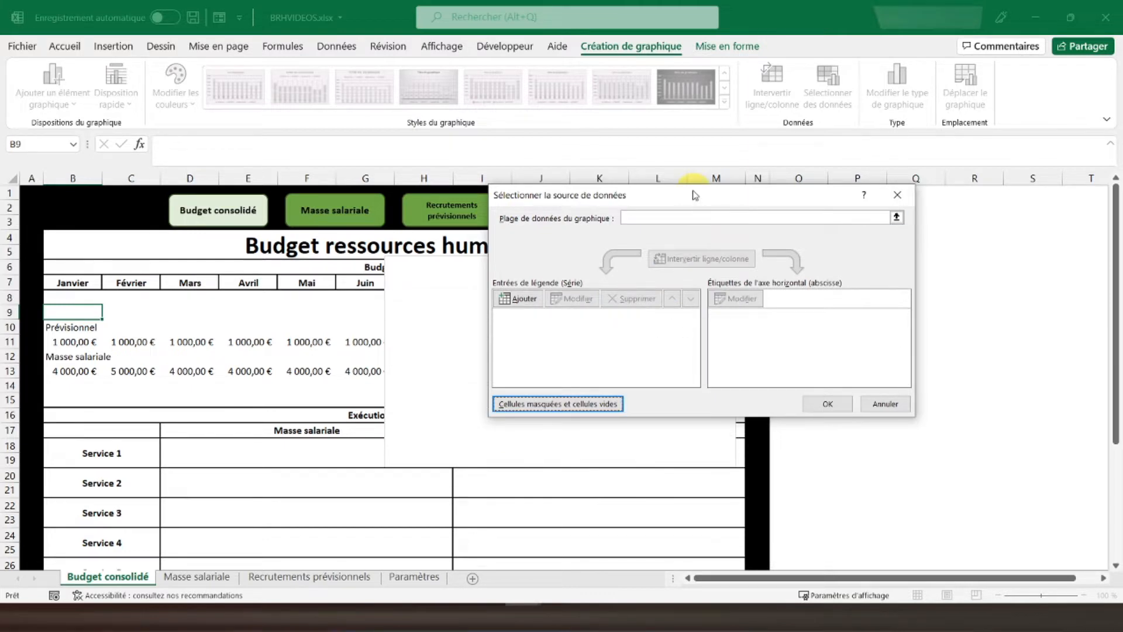
left_click_drag(695, 195, 820, 235)
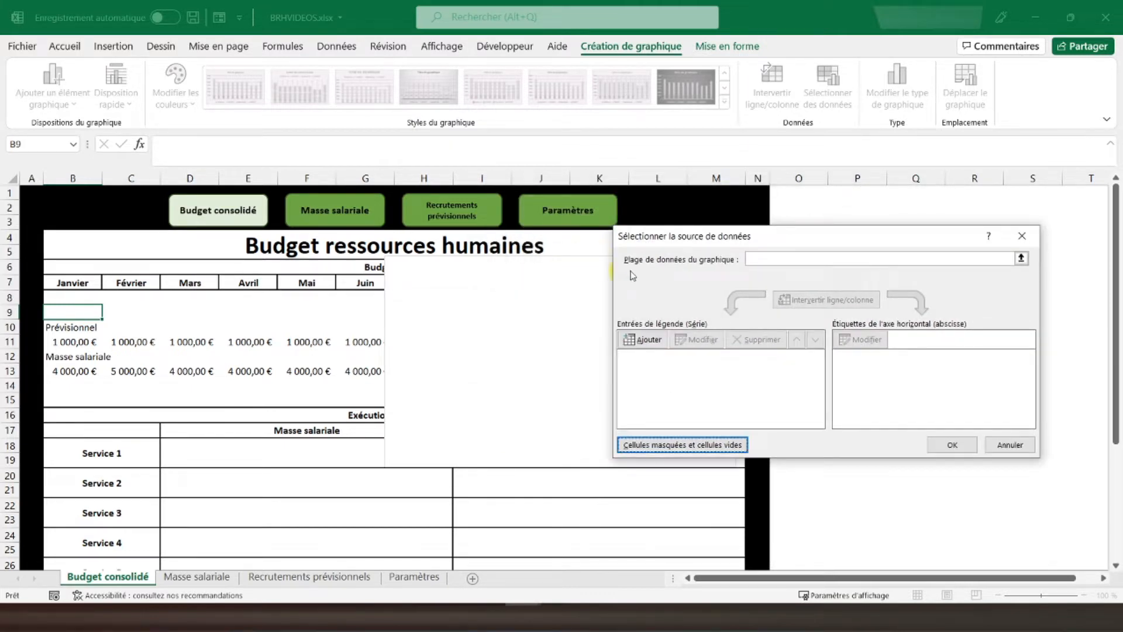
Add a chart series whose values are the Masse salariale amounts in B13:M13 of Budget consolidé
left_click(663, 339)
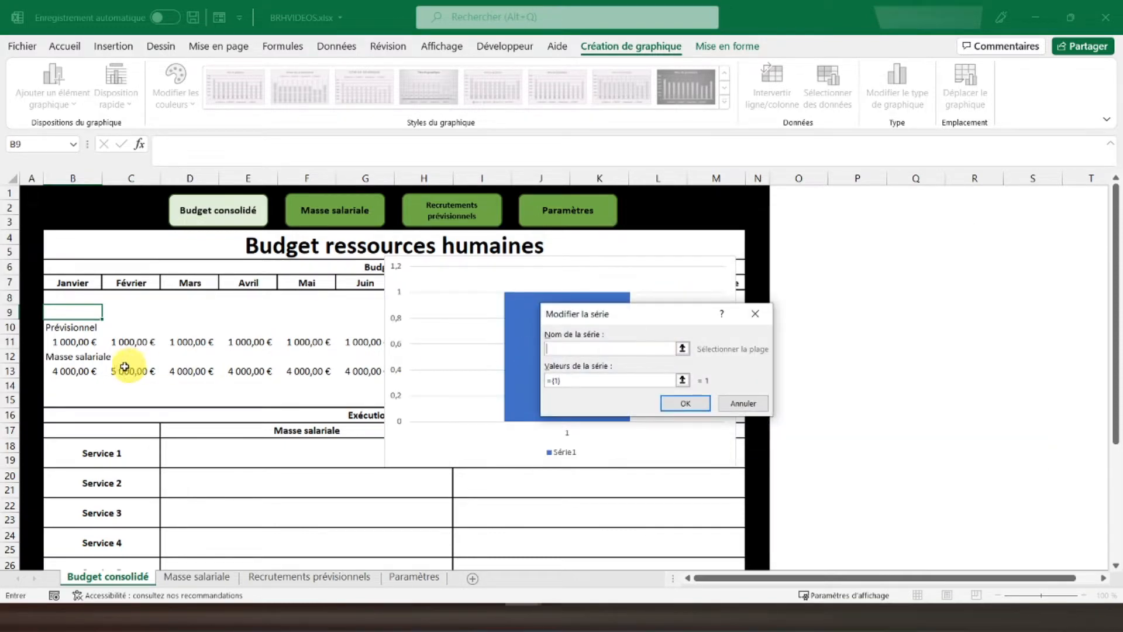
left_click_drag(63, 371, 724, 371)
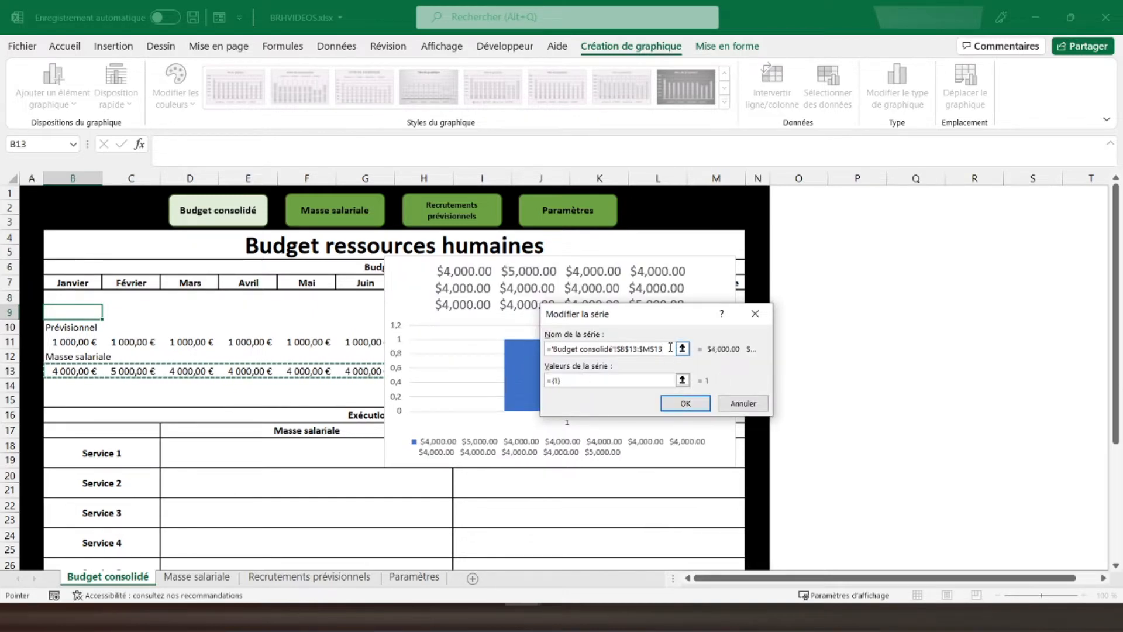
left_click_drag(671, 348, 324, 336)
key("Delete")
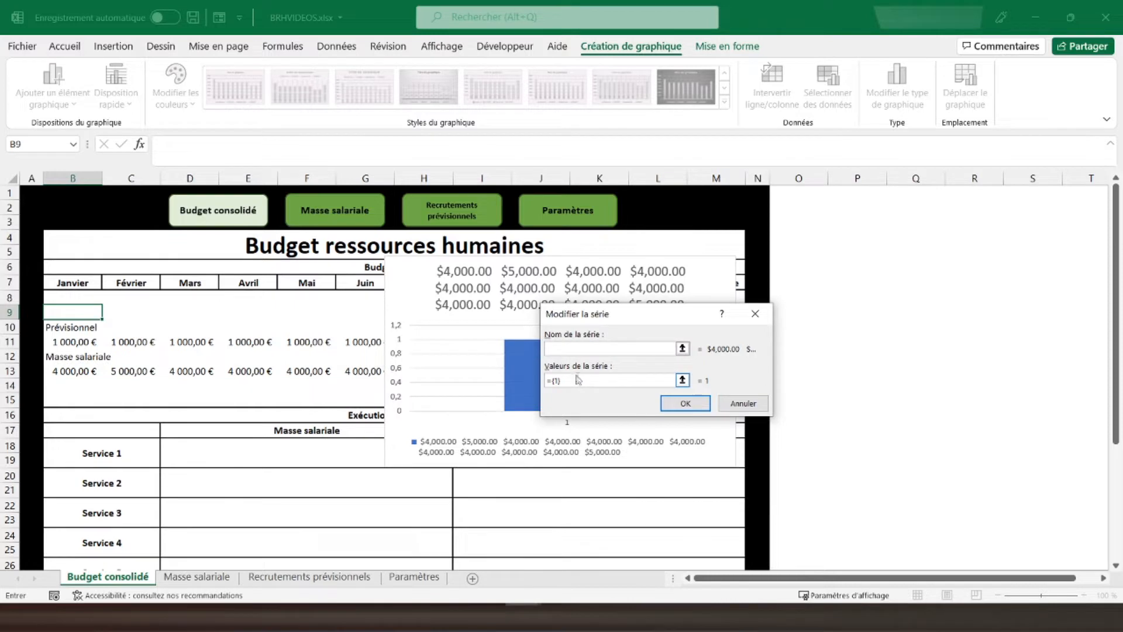
key("Tab")
left_click_drag(93, 367, 717, 368)
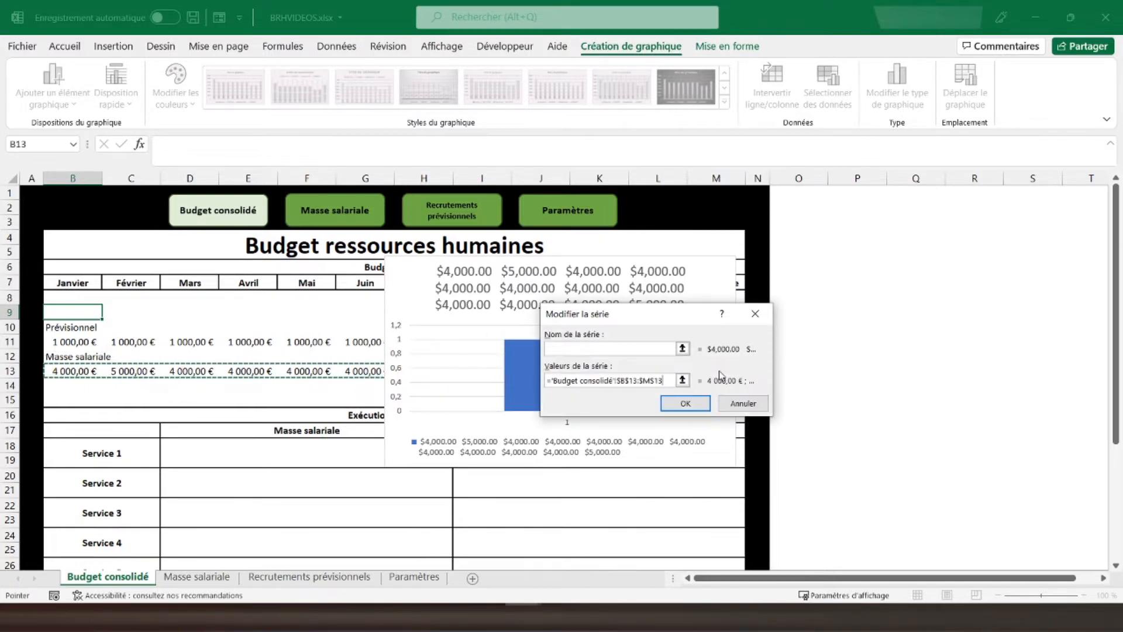
left_click(686, 403)
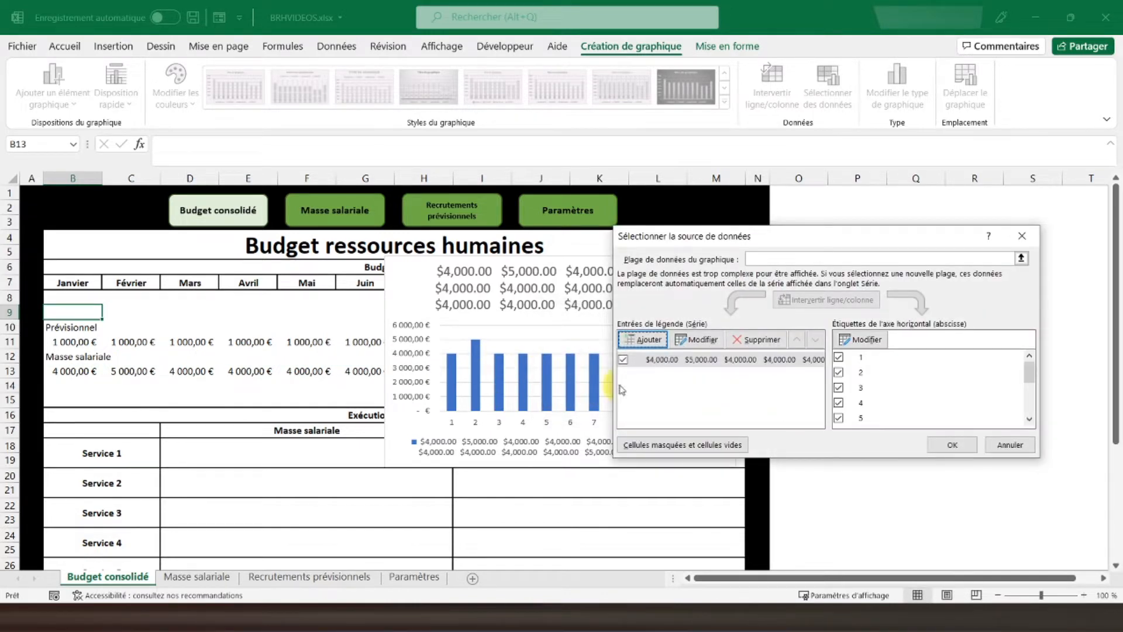
Rename the B13:M13 series as Masse salariale
left_click(697, 340)
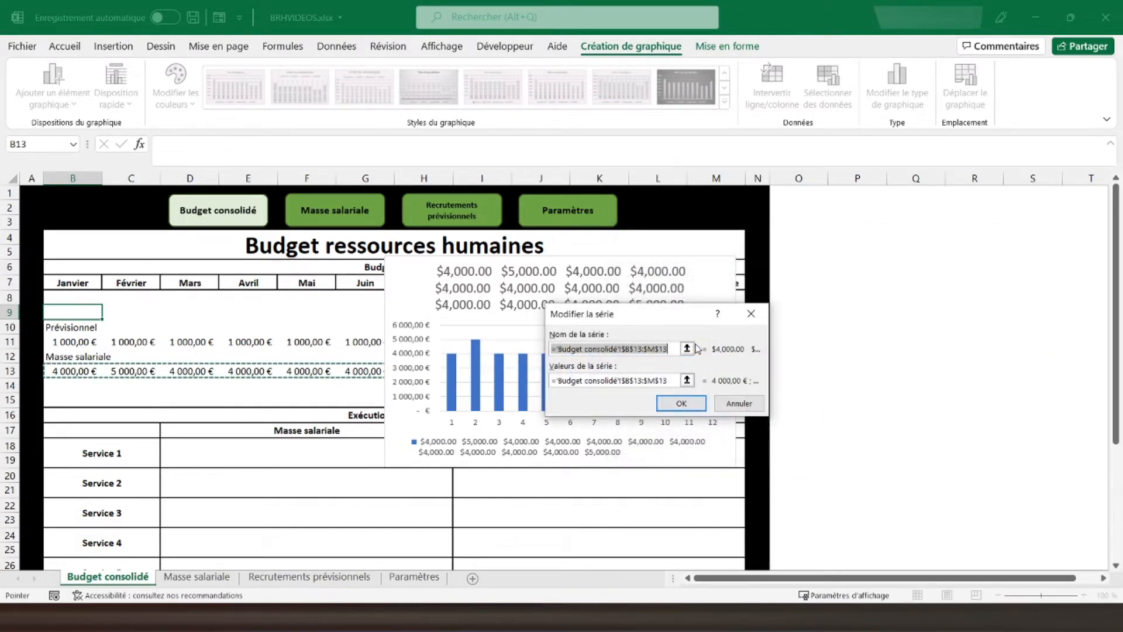
left_click(598, 350)
key("BackSpace")
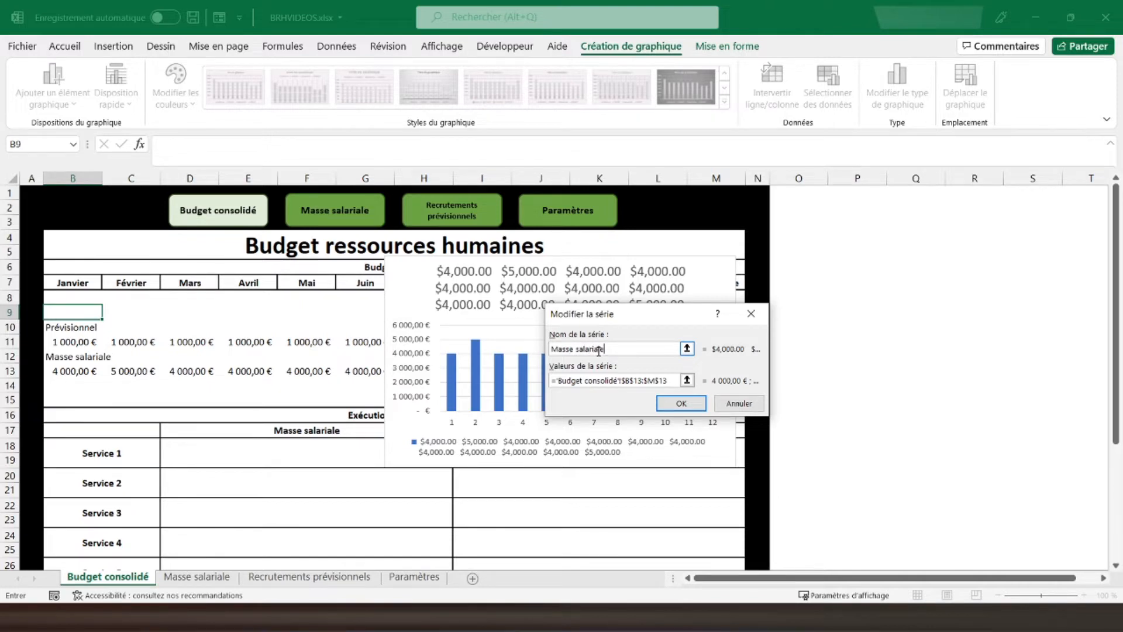
type("Masse salariale")
key("Return")
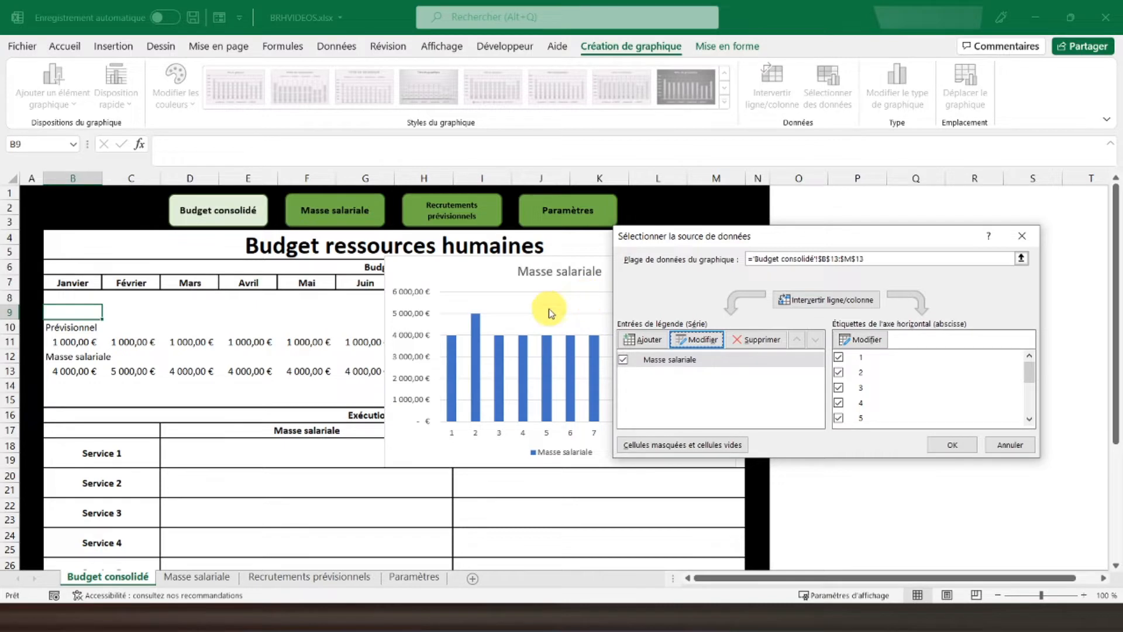
Clear the name of the Masse salariale series
left_click(664, 360)
left_click(697, 339)
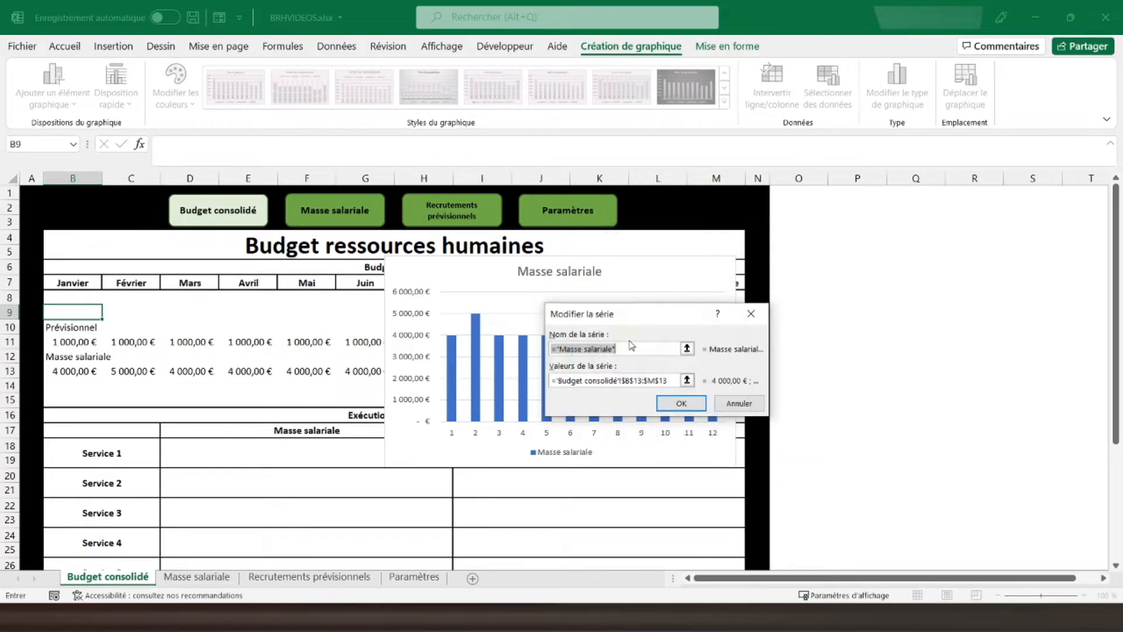
key("BackSpace")
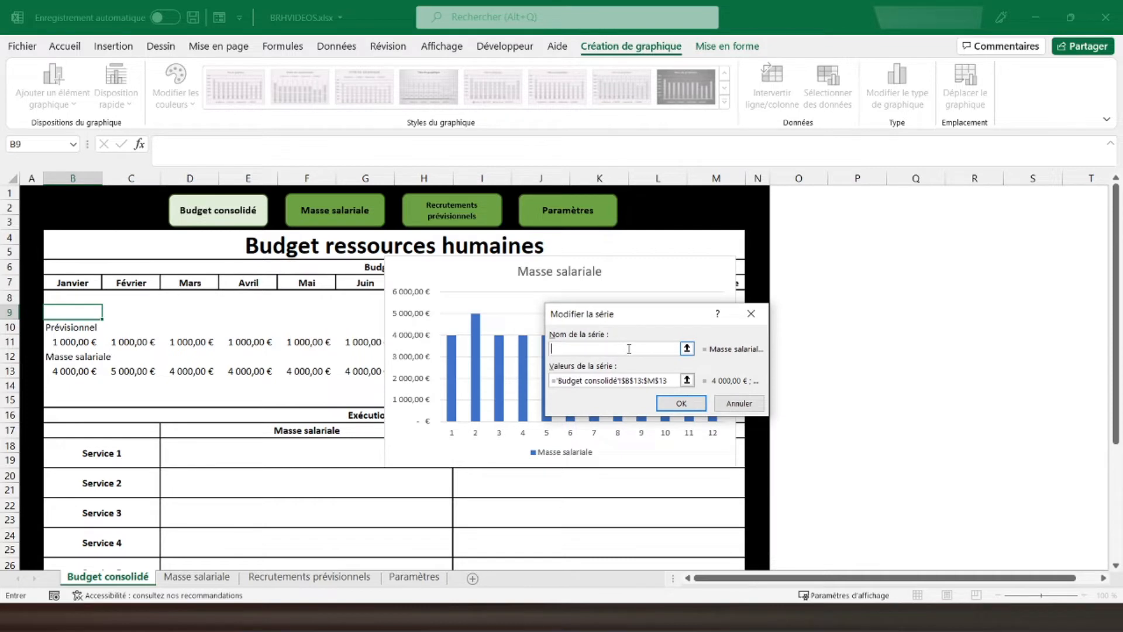
left_click(666, 405)
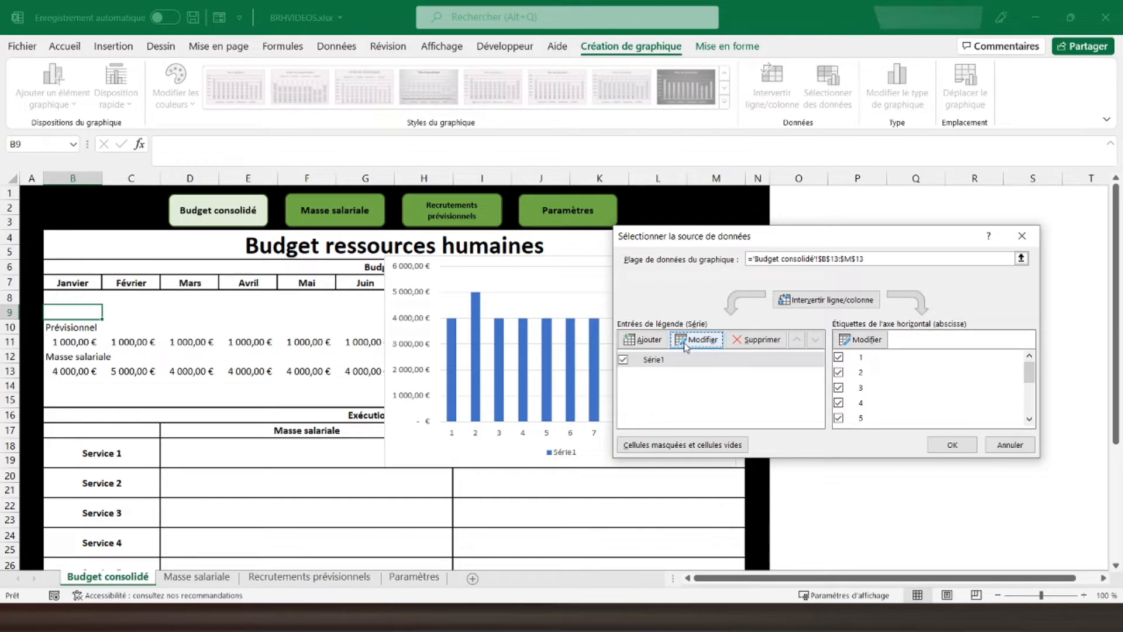
Add a second unnamed chart series with the Prévisionnel amounts in B11:M11 as its values
left_click(638, 342)
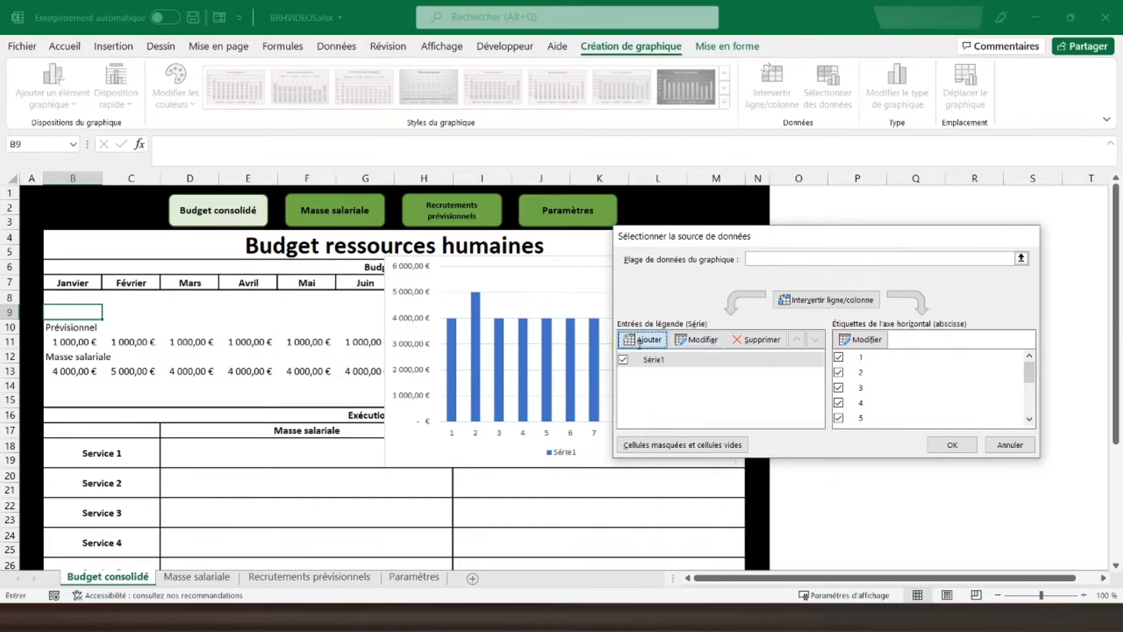
left_click(567, 381)
left_click(478, 374)
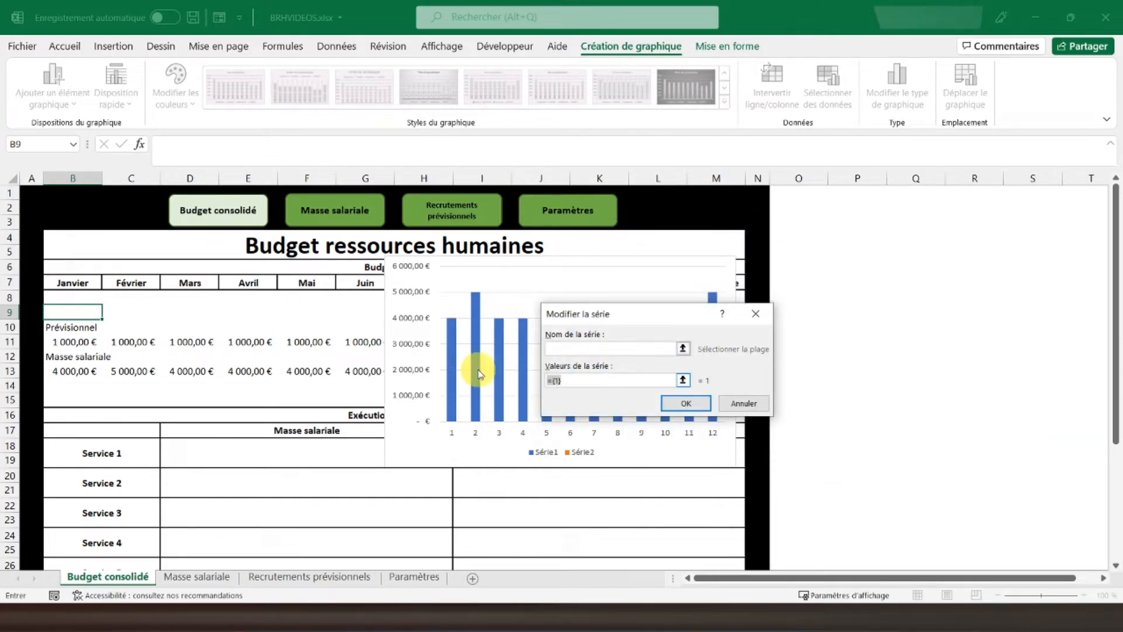
left_click(73, 344)
left_click_drag(73, 344, 723, 341)
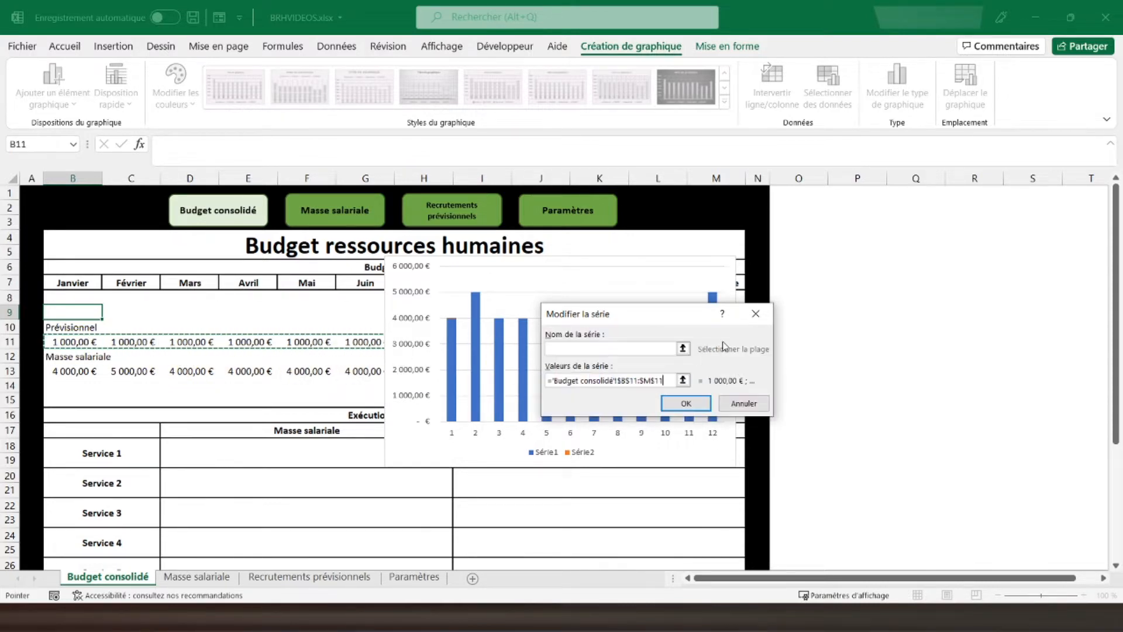
left_click(677, 404)
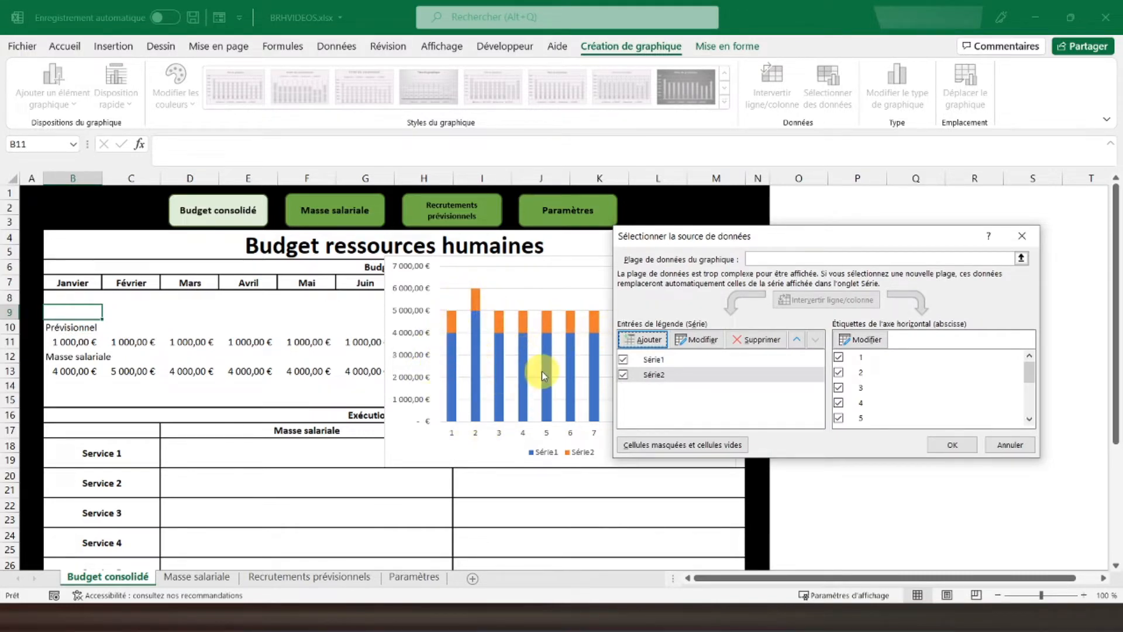
Name the first chart series, based on B13:M13, Masse salariale
left_click(667, 359)
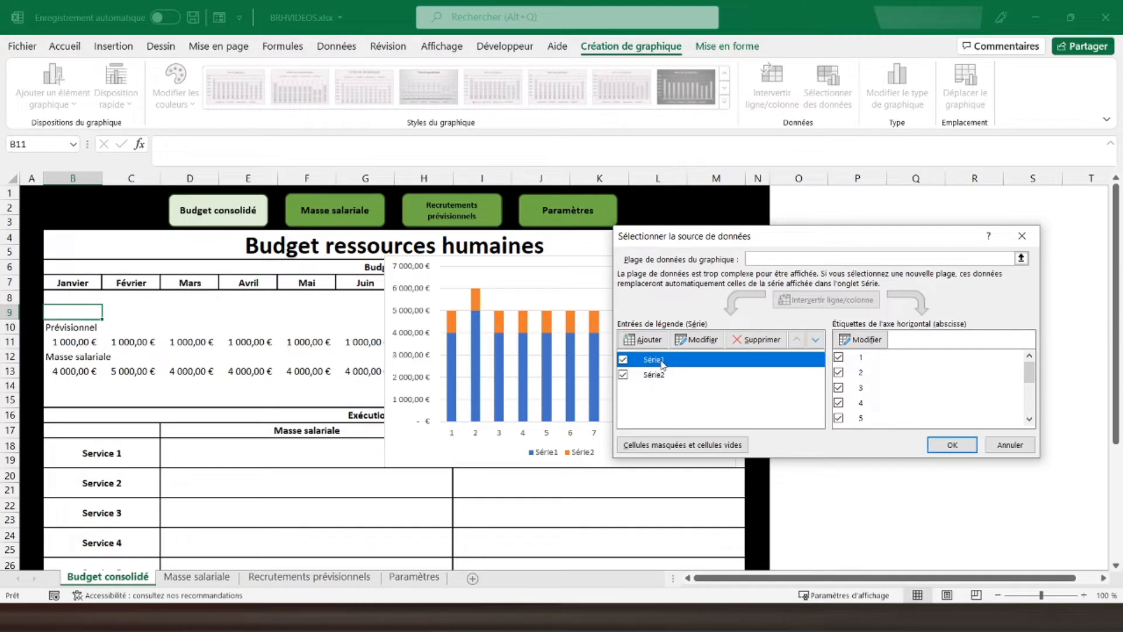
left_click(696, 339)
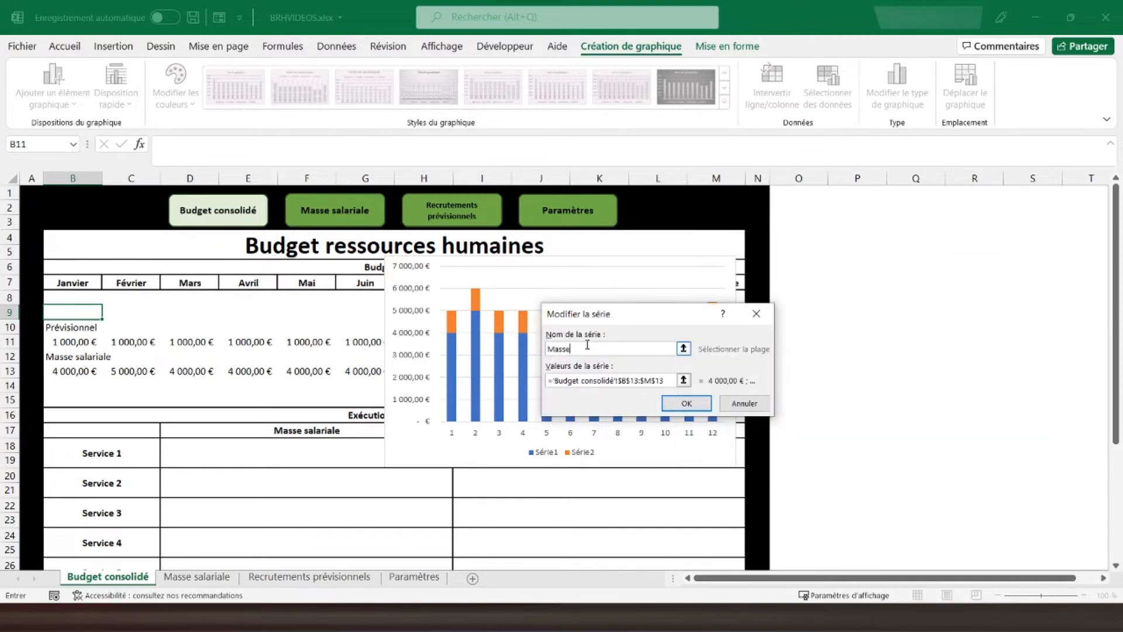
type("e")
key("Return")
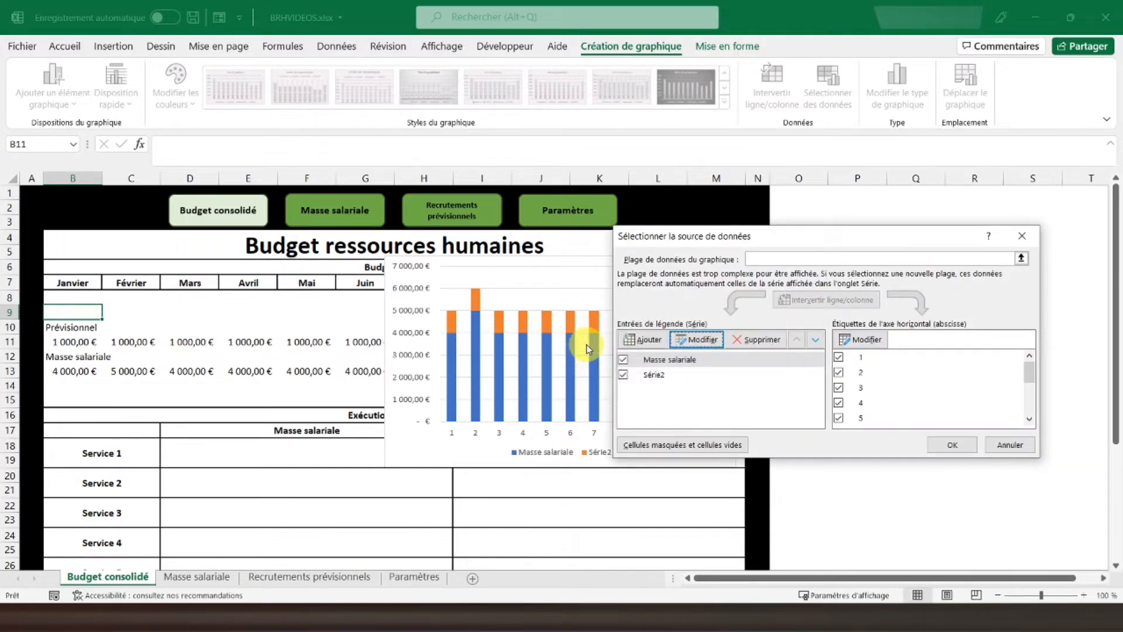
Name the second chart series Recrutements prévisionnels and apply the data source changes
left_click(658, 375)
left_click(690, 340)
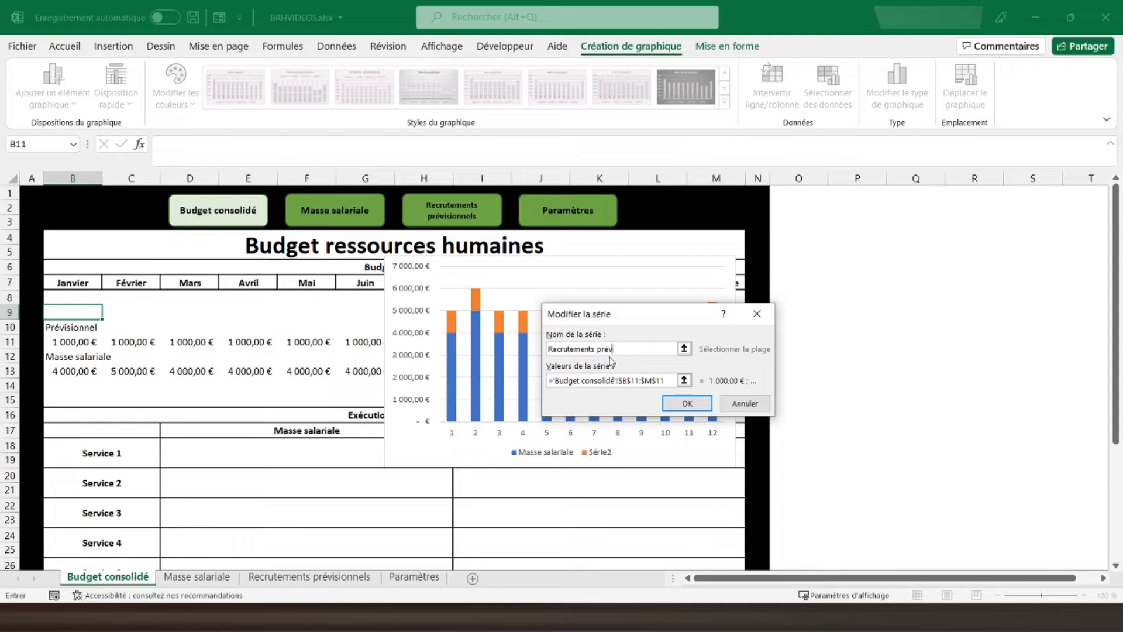
key("Return")
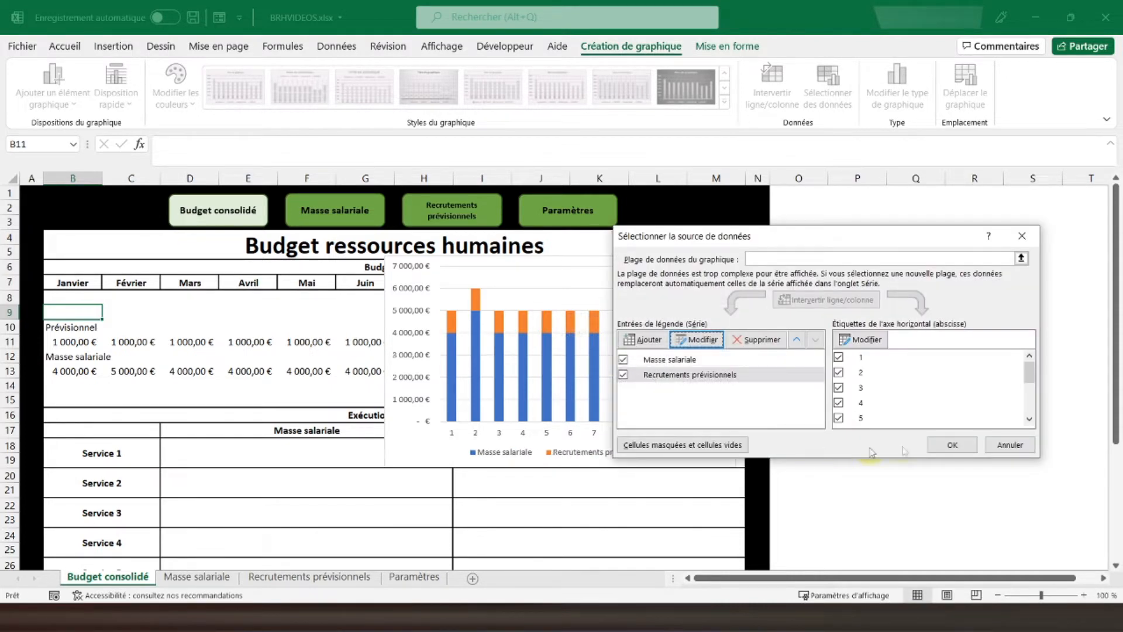
left_click(947, 445)
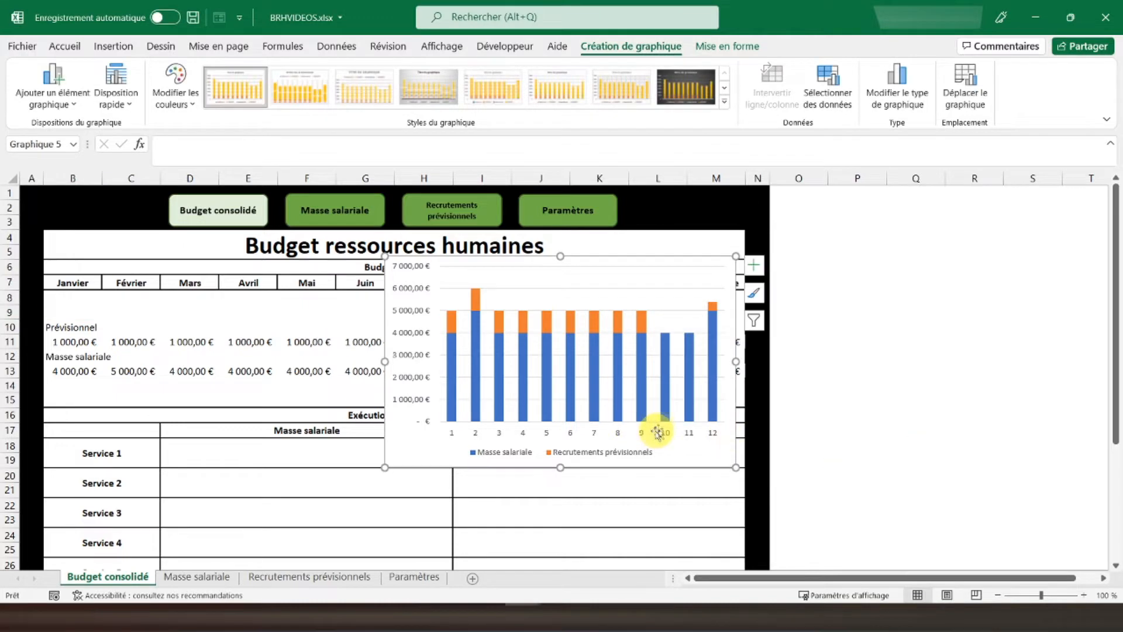
Hide the chart's gridlines and axes, keeping only the legend, and deselect the chart
left_click(755, 267)
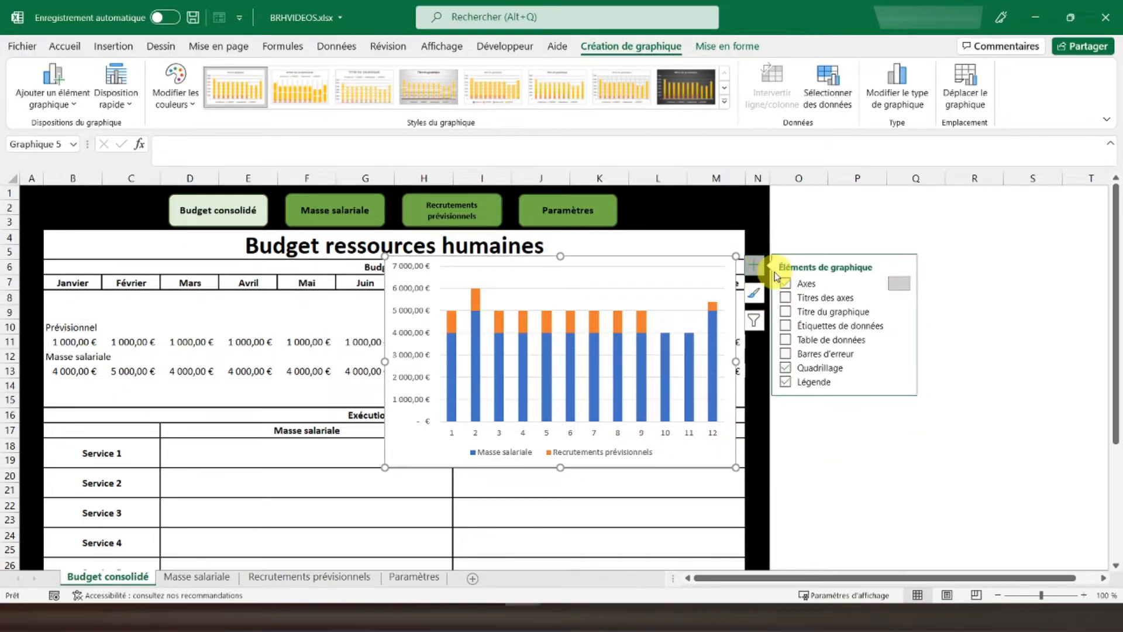
left_click(786, 368)
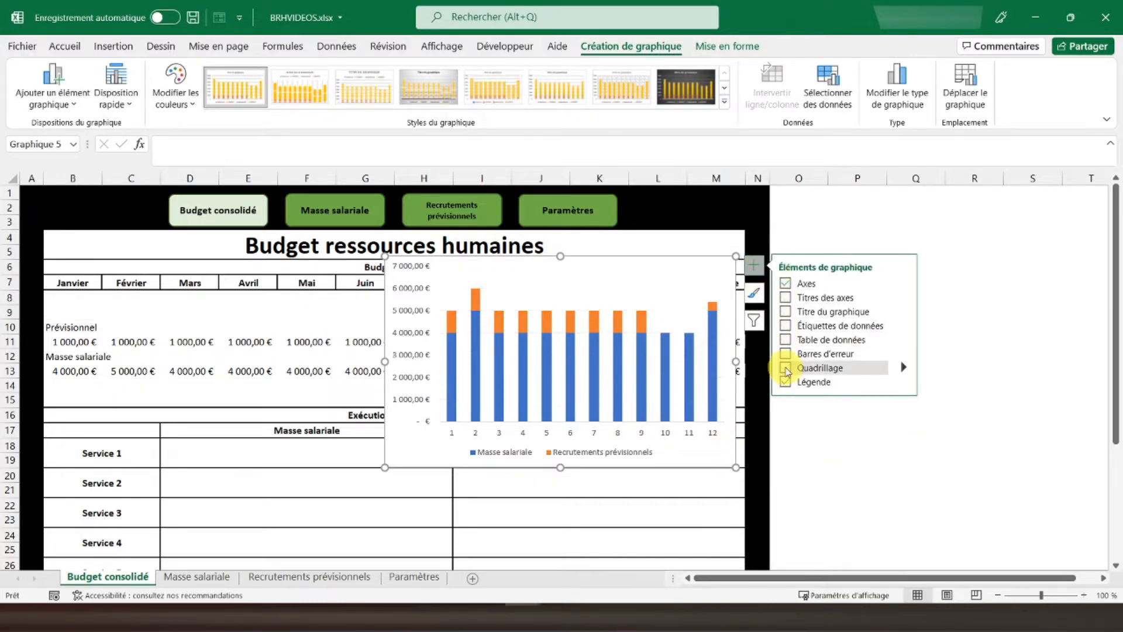
left_click(786, 283)
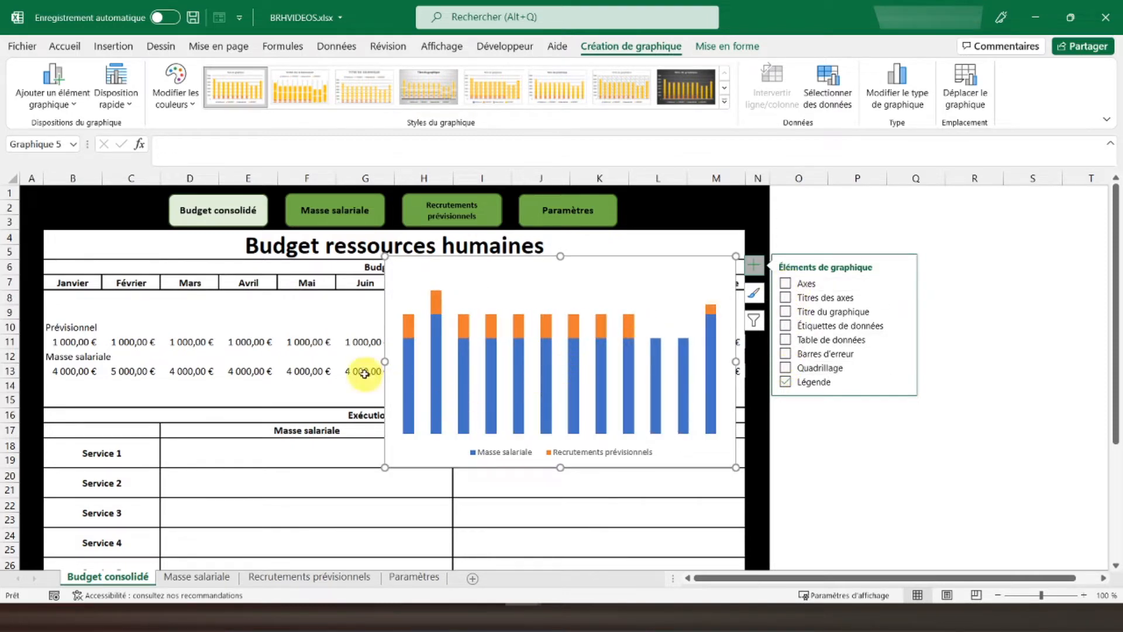
left_click(251, 429)
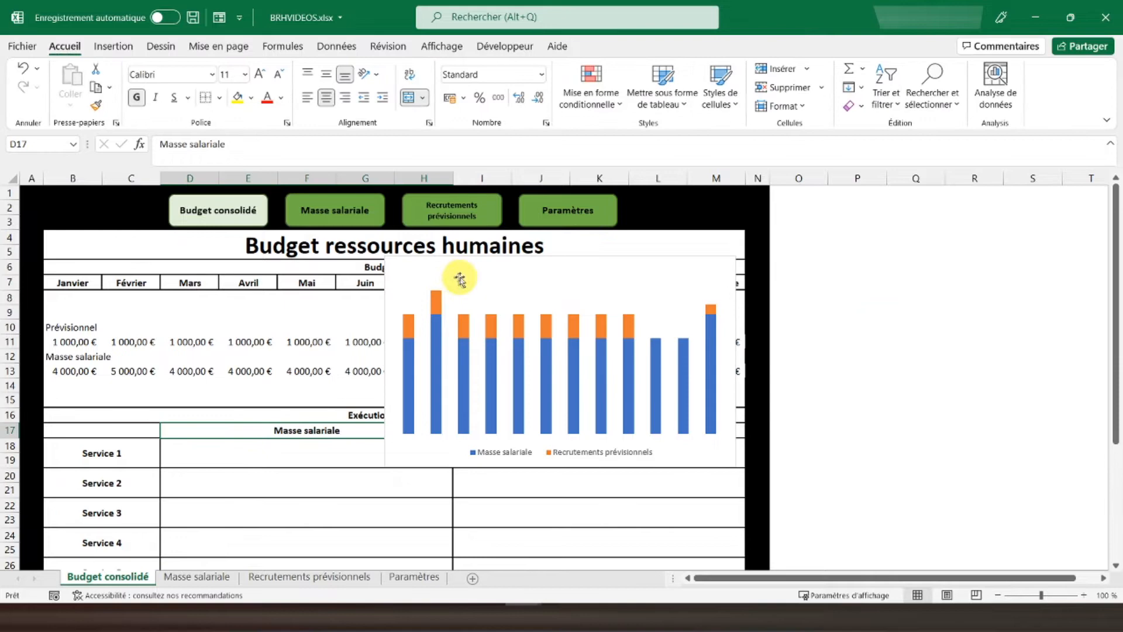
Move the chart under the month headers and resize it to span columns B to M within rows 8 to 15
left_click_drag(461, 266, 116, 295)
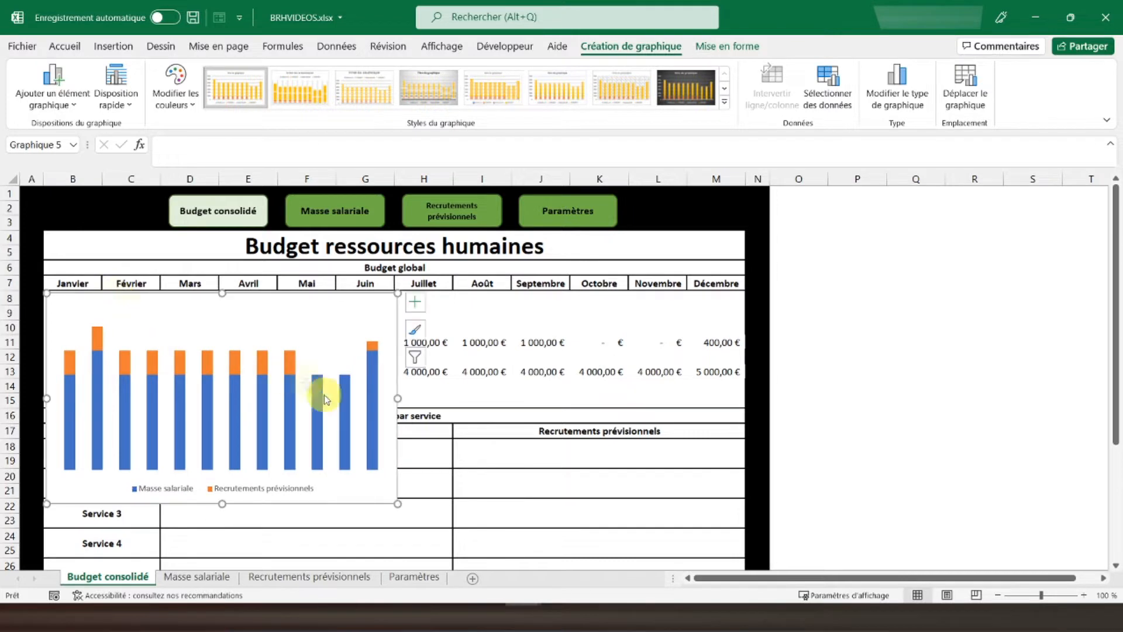
left_click_drag(398, 399, 743, 381)
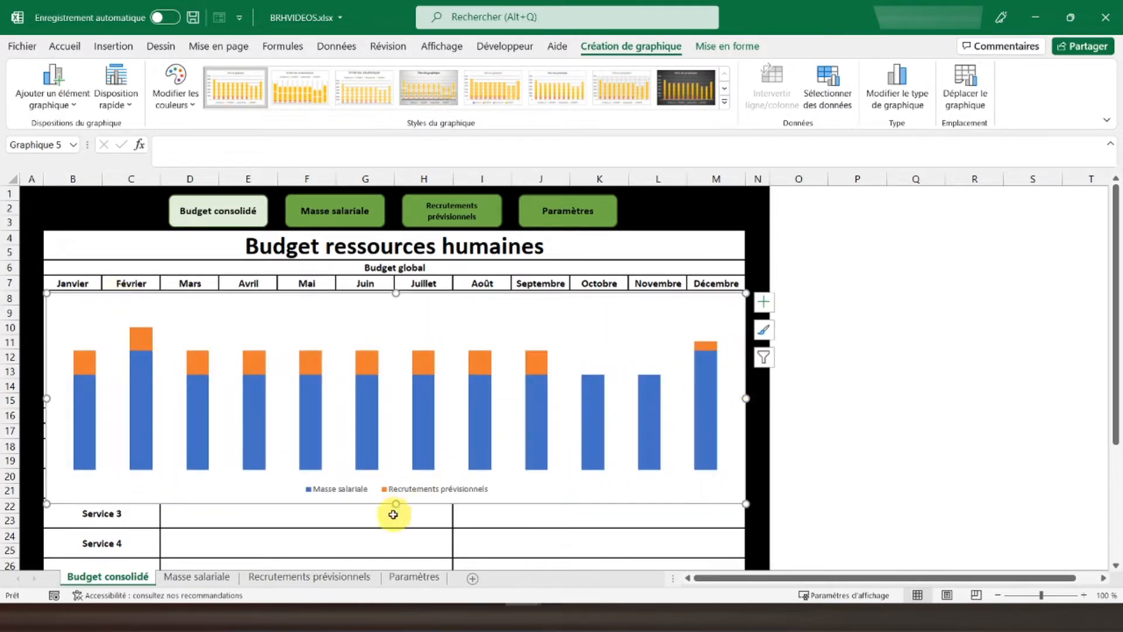
left_click_drag(395, 507, 416, 404)
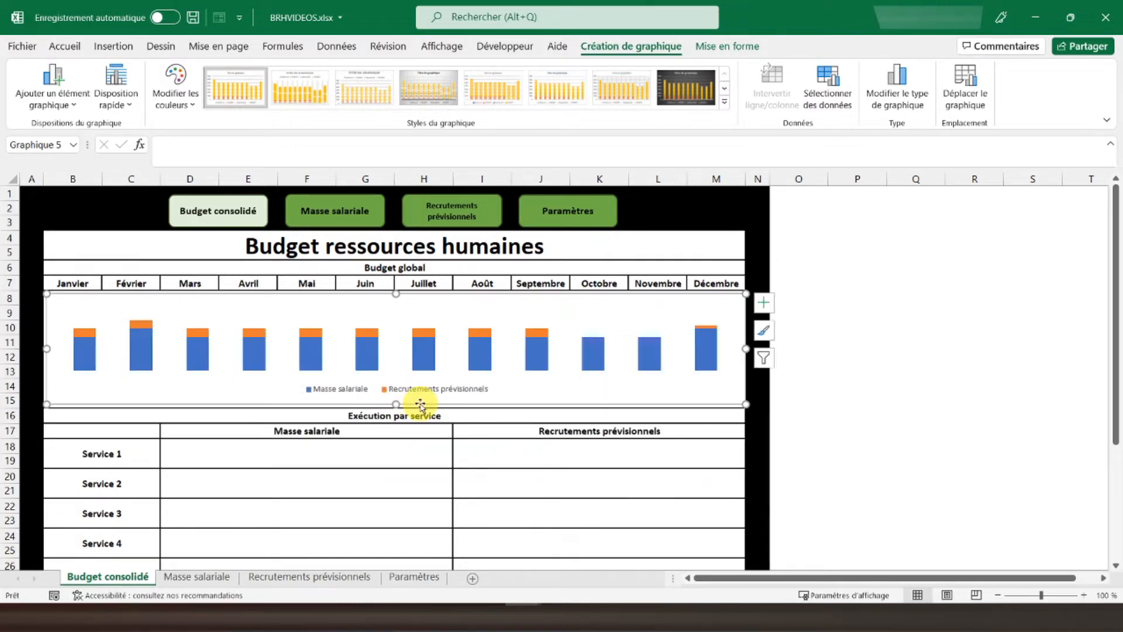
Remove the outline from the chart area
right_click(624, 296)
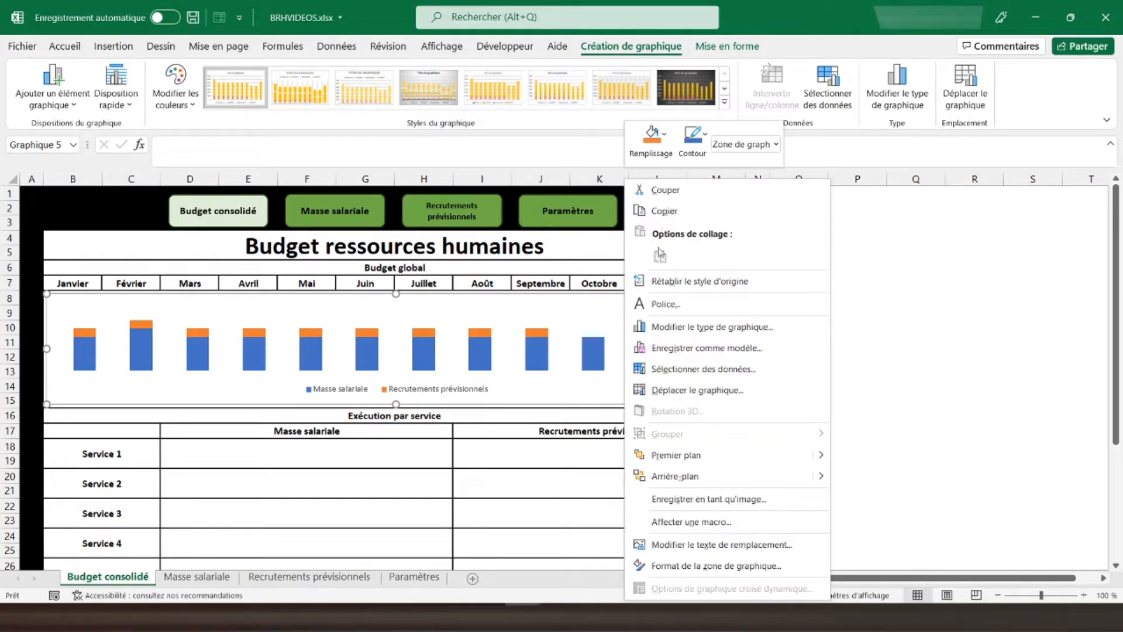
left_click(692, 151)
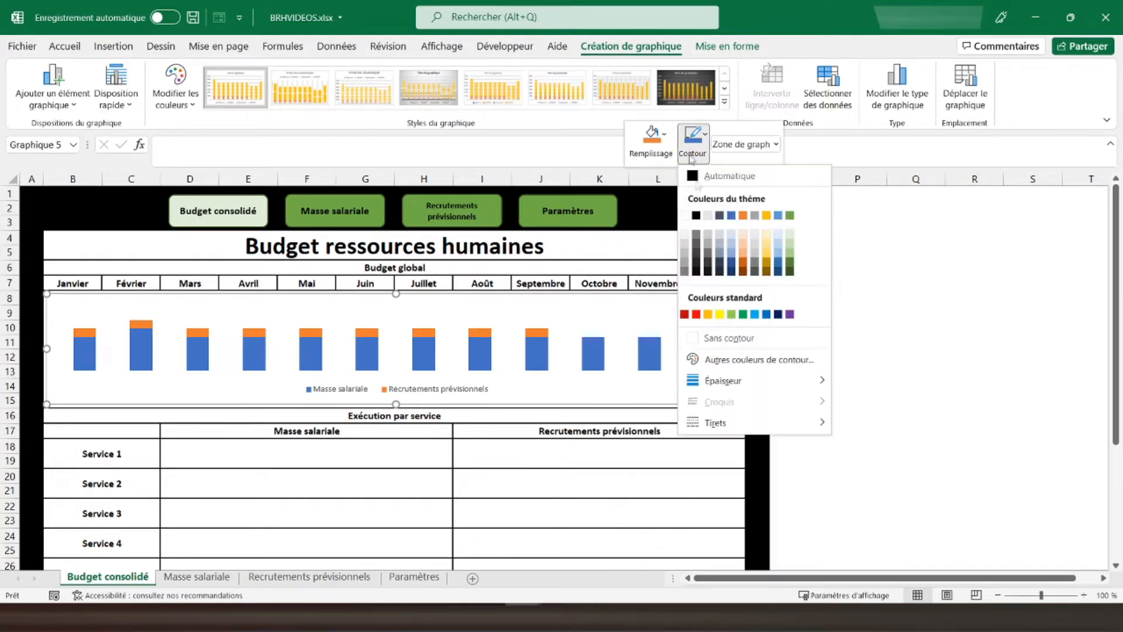
left_click(710, 338)
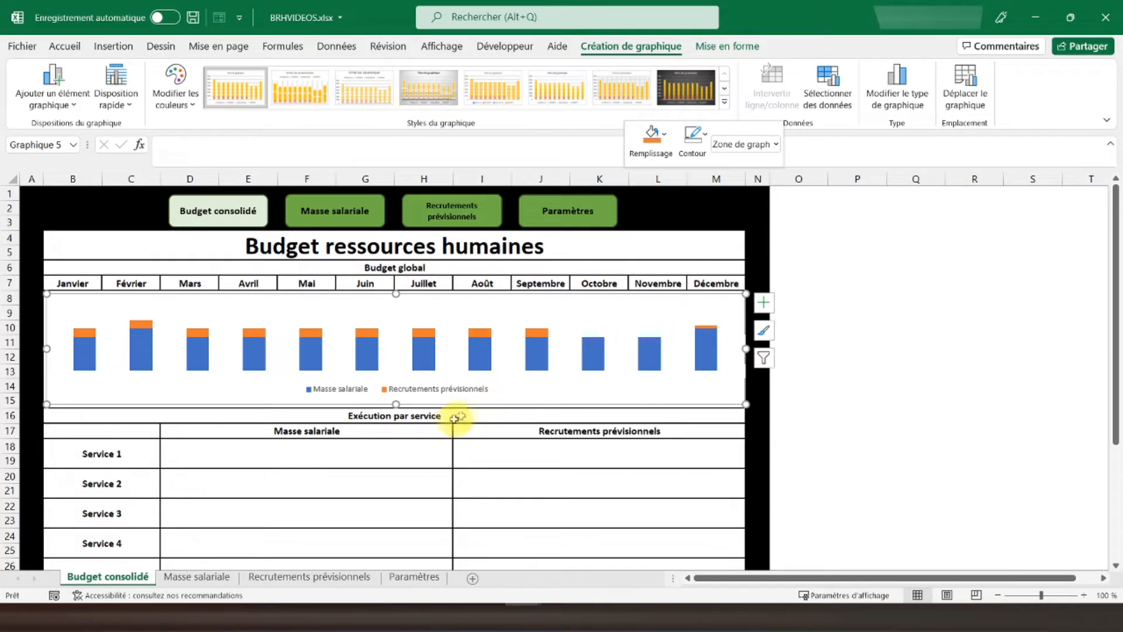
Set the gap width of the Masse salariale series to 10 %
left_click(478, 350)
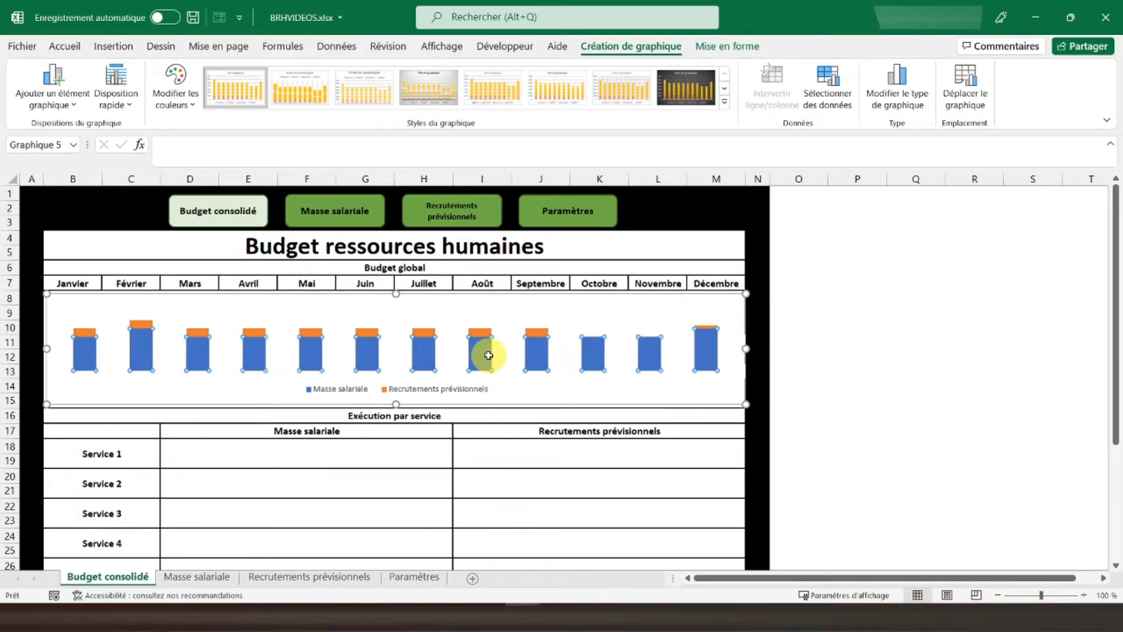
double_click(488, 355)
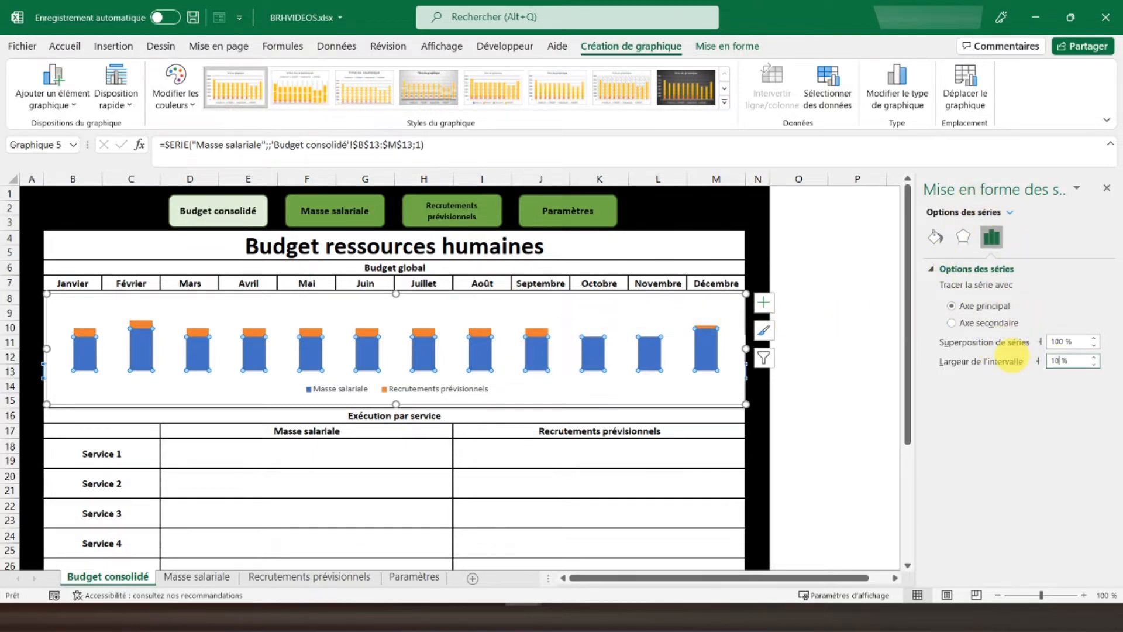
key("Return")
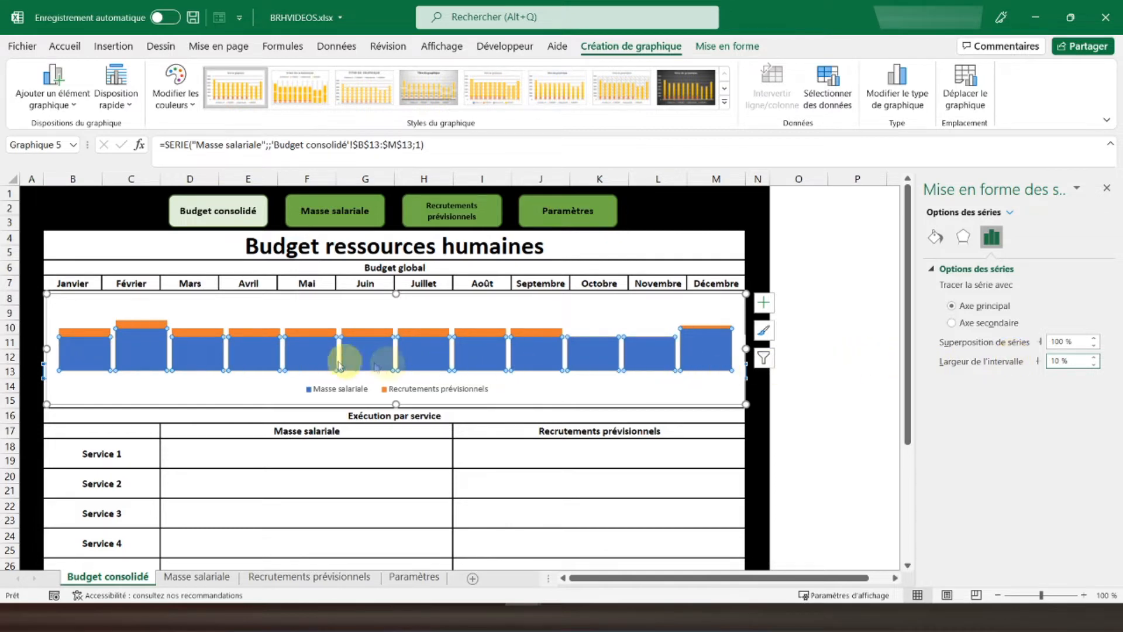
Stretch the plot area to both side edges of the chart so the columns line up with the months, and deselect the chart
left_click(76, 319)
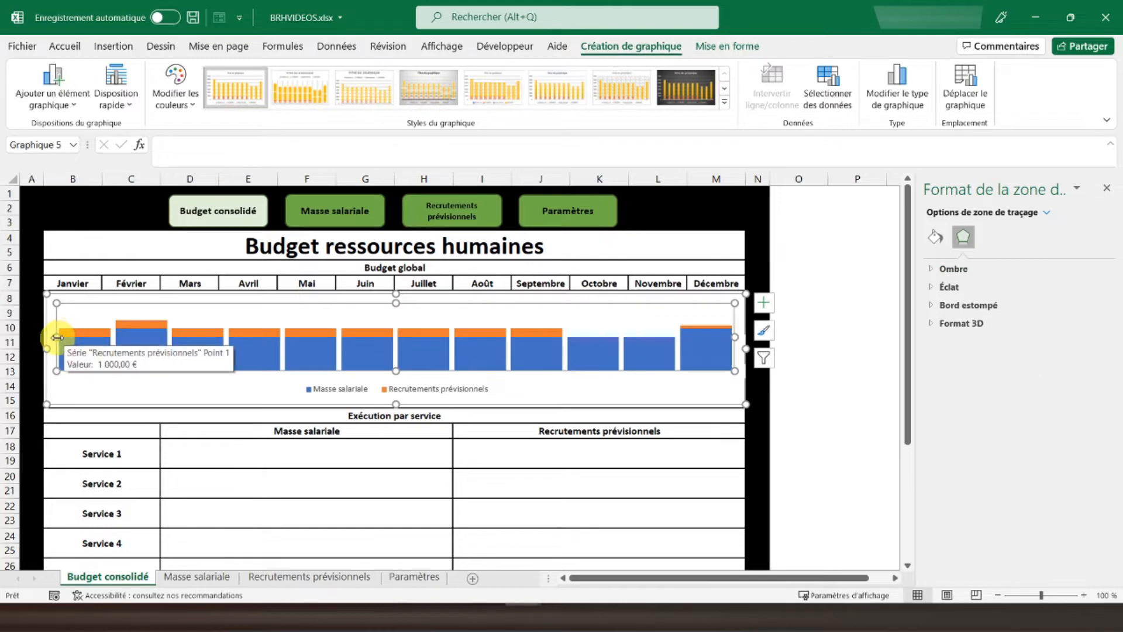
left_click_drag(46, 338, 37, 338)
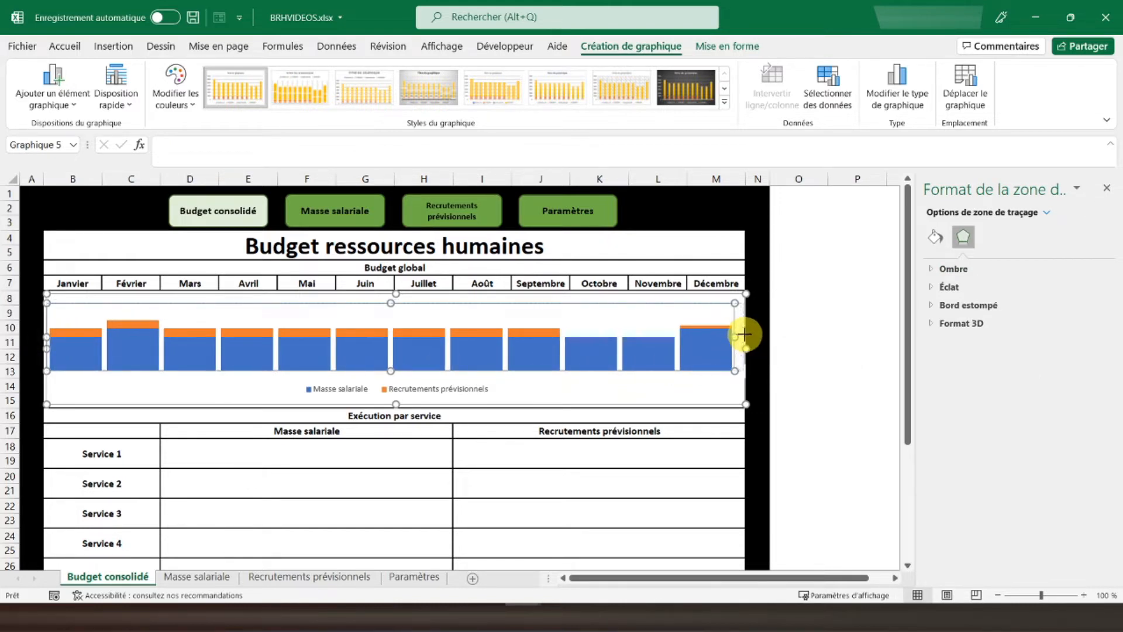
left_click_drag(745, 333, 755, 332)
left_click(817, 328)
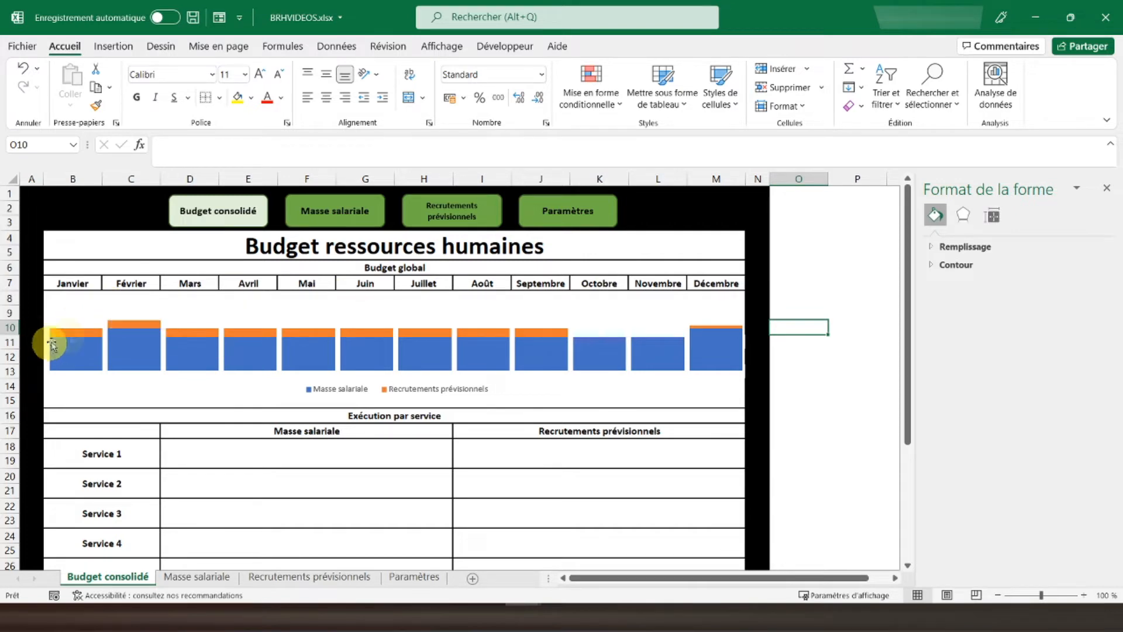
mouse_move(581, 367)
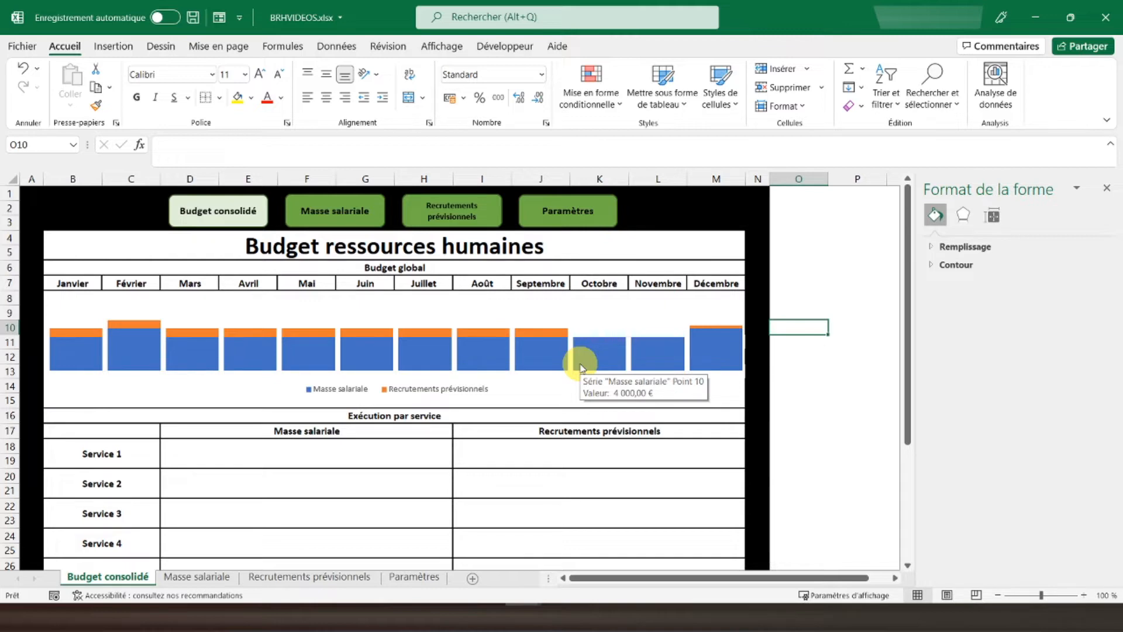
Close the formatting pane and start a SOMME.SI formula in D18 with C6:C40 of the Masse salariale sheet as its range
left_click(169, 451)
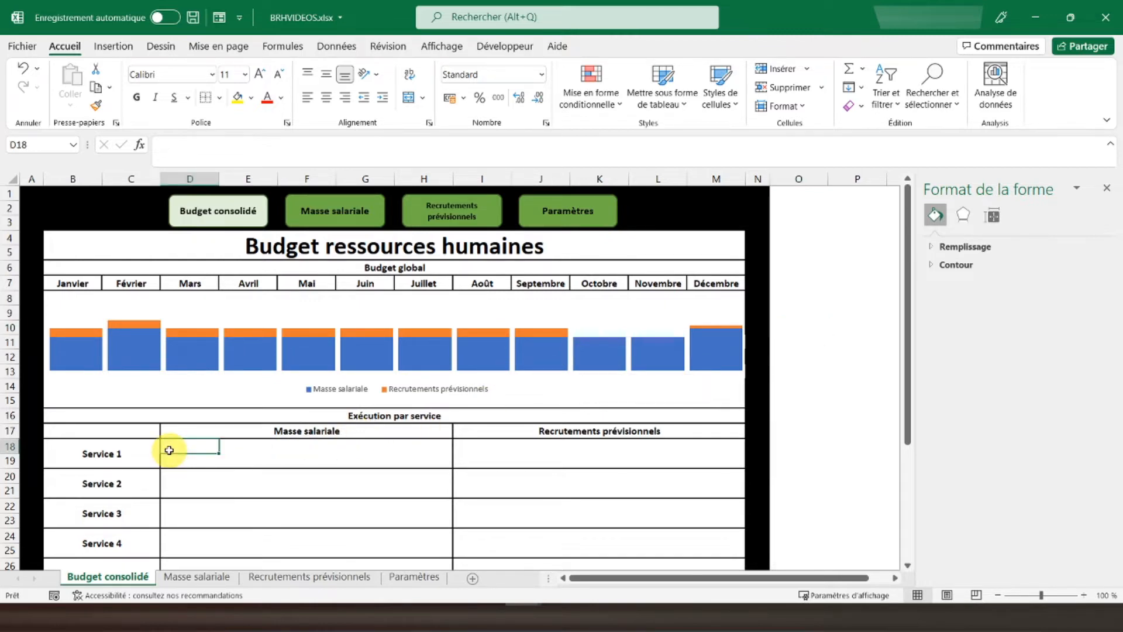
left_click(1108, 188)
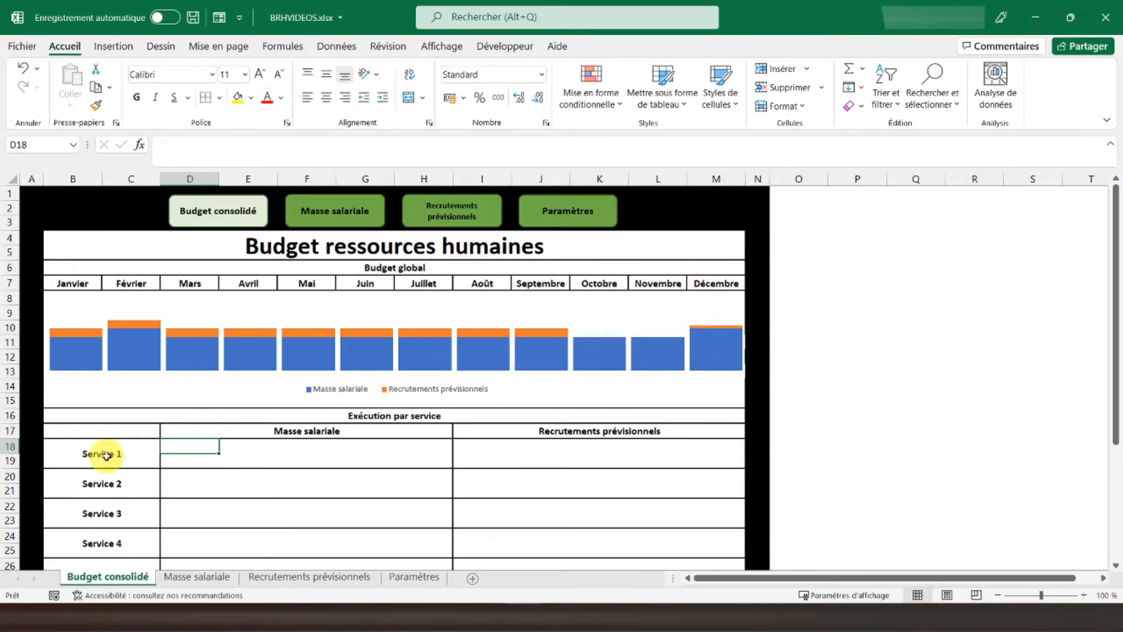
type("=somme")
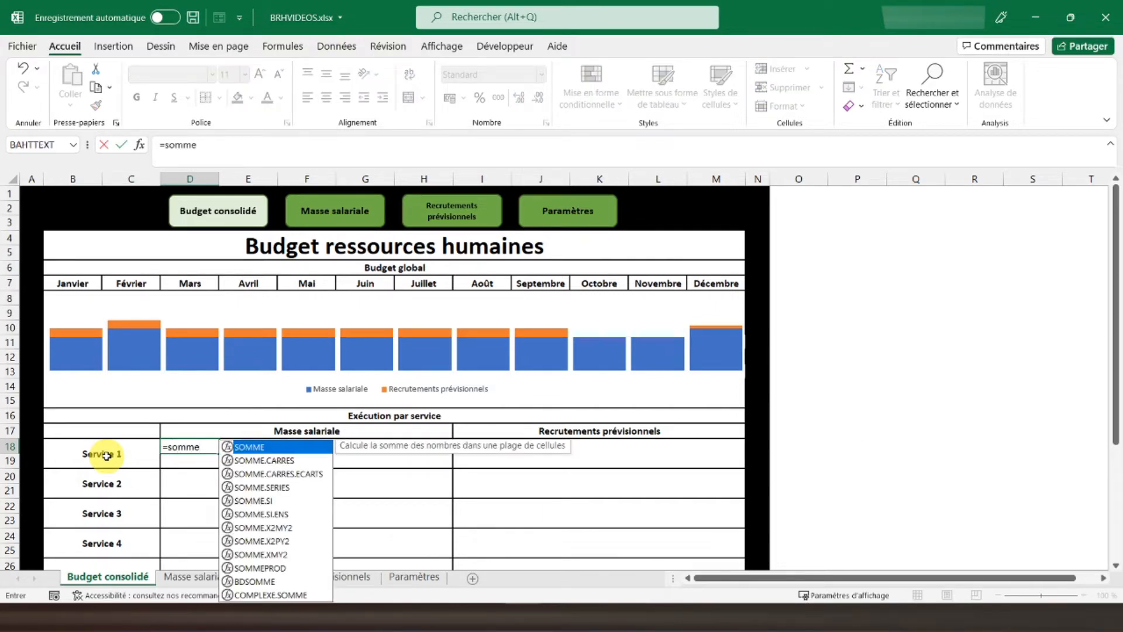
type(".")
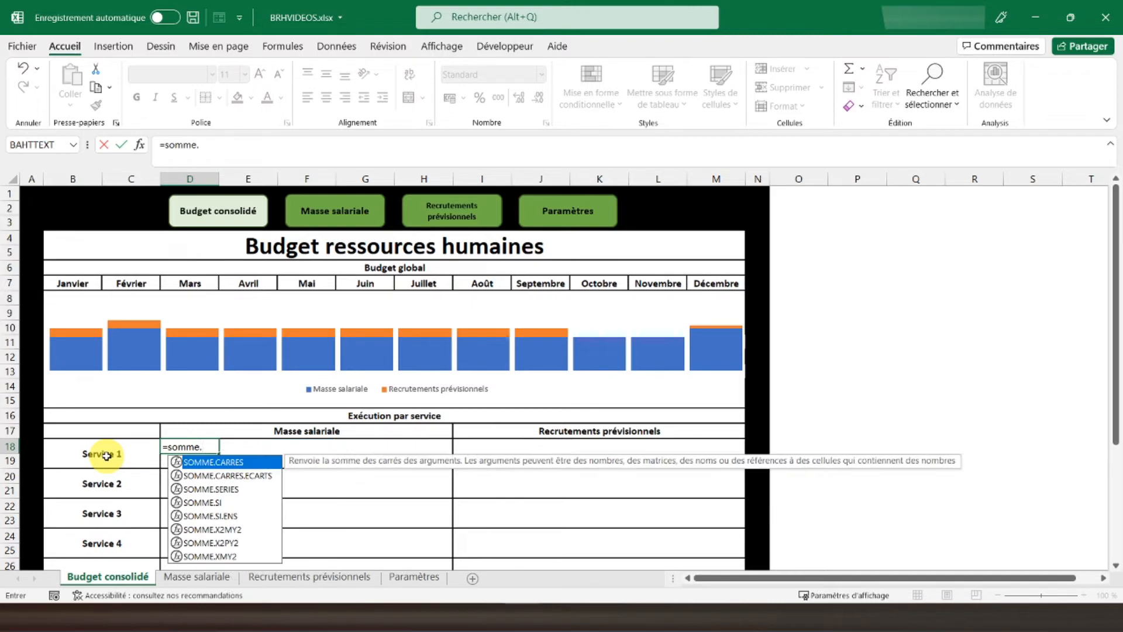
type("si(")
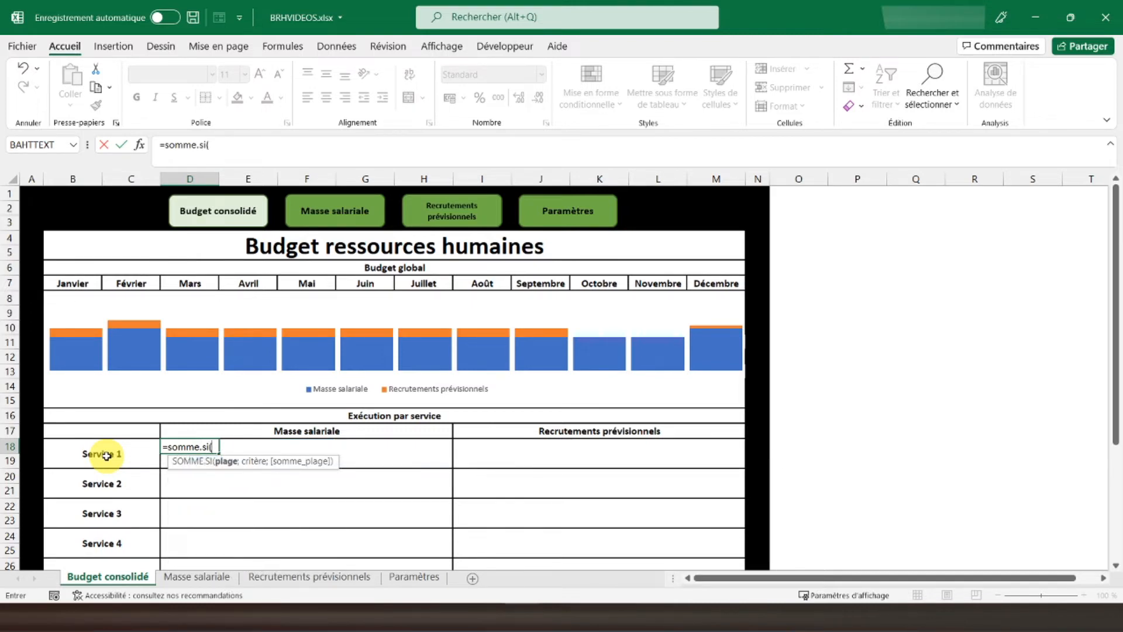
left_click(198, 577)
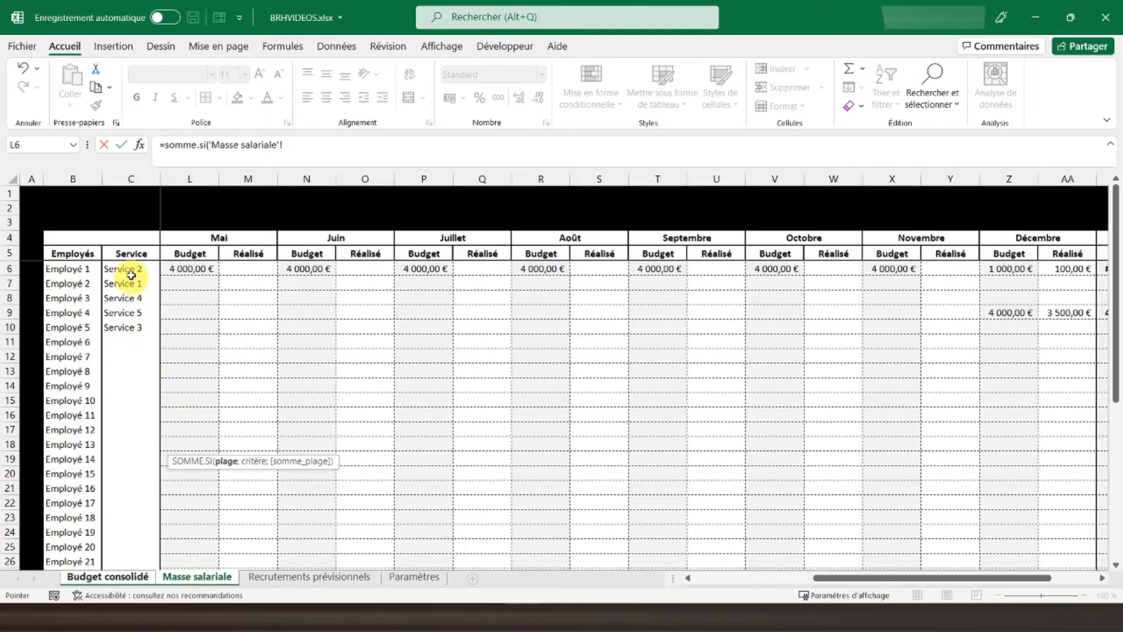
left_click_drag(126, 268, 138, 531)
type(";")
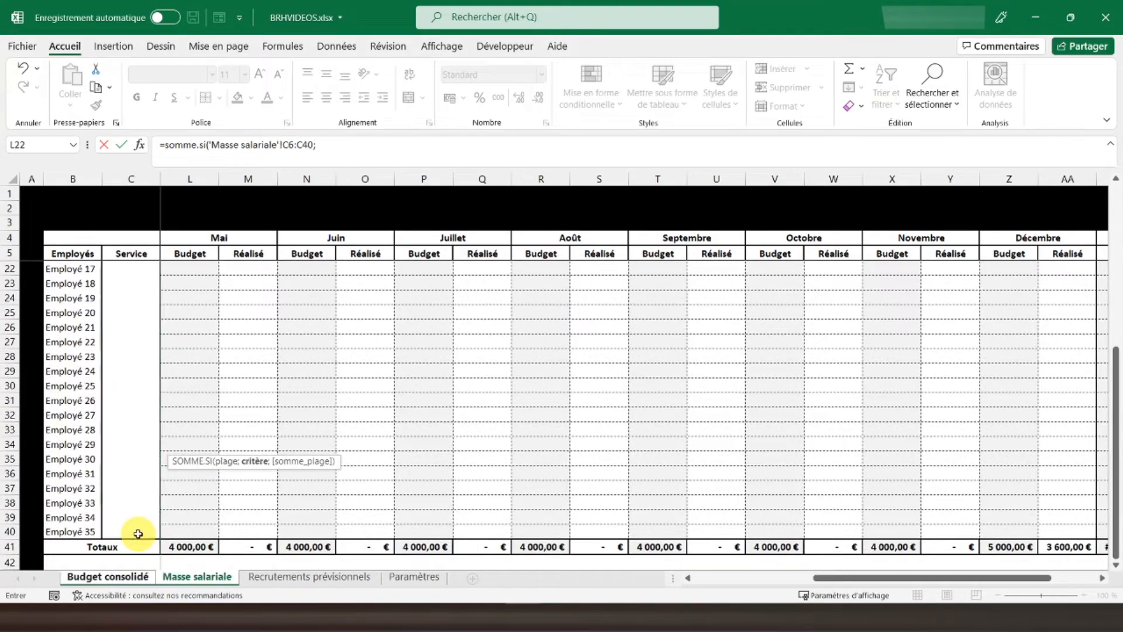
Use the Service 1 label on Budget consolidé as the formula's criterion, shortening the reference to B18
left_click(124, 579)
left_click(88, 455)
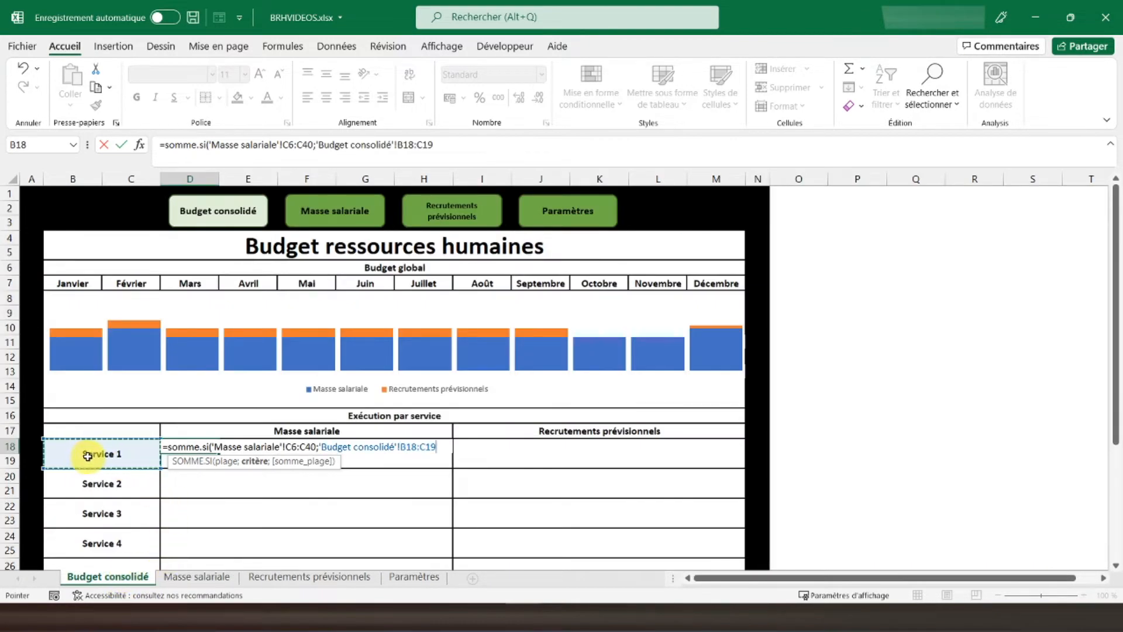
left_click_drag(434, 144, 416, 147)
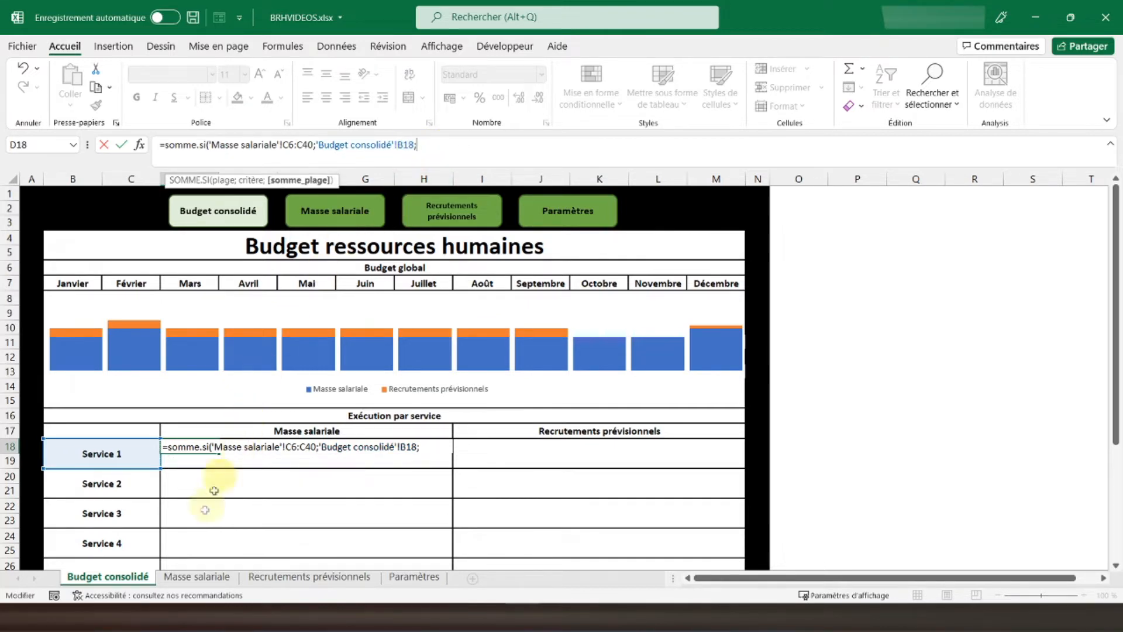
Complete the SOMME.SI formula with the total Budget column AB6:AB40 of Masse salariale as its sum range
left_click(197, 577)
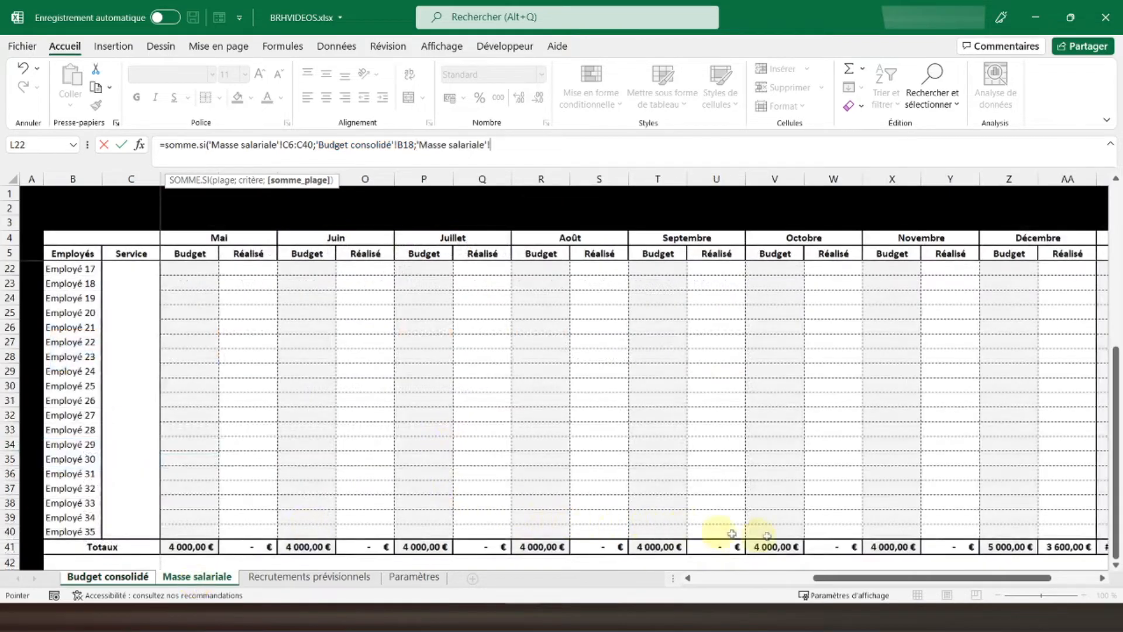
left_click_drag(877, 578, 948, 571)
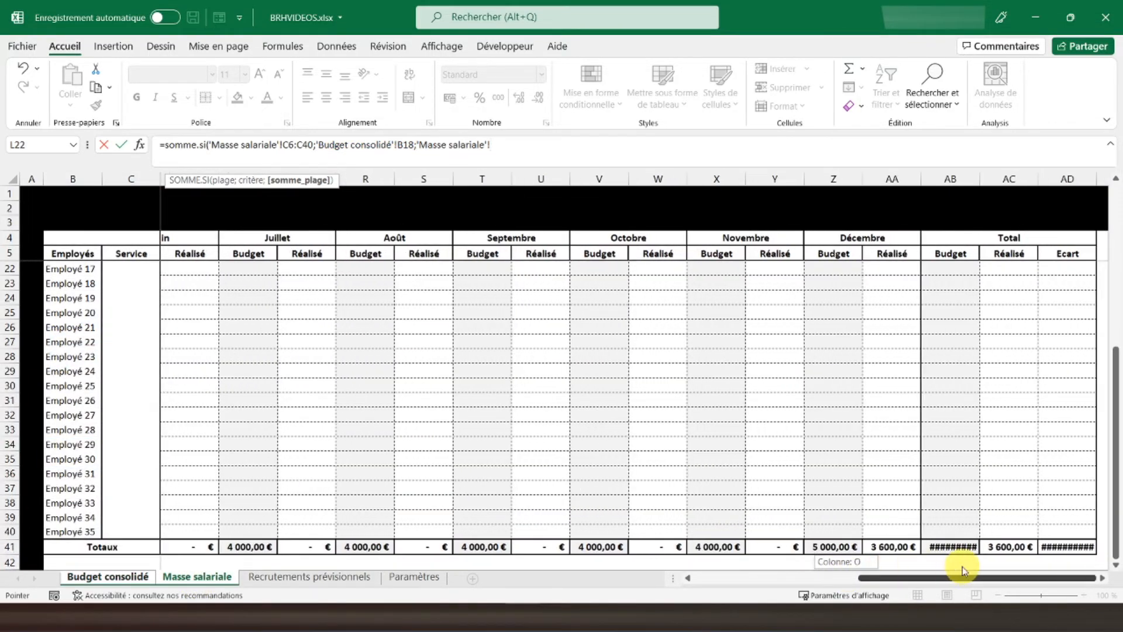
left_click_drag(949, 531, 955, 261)
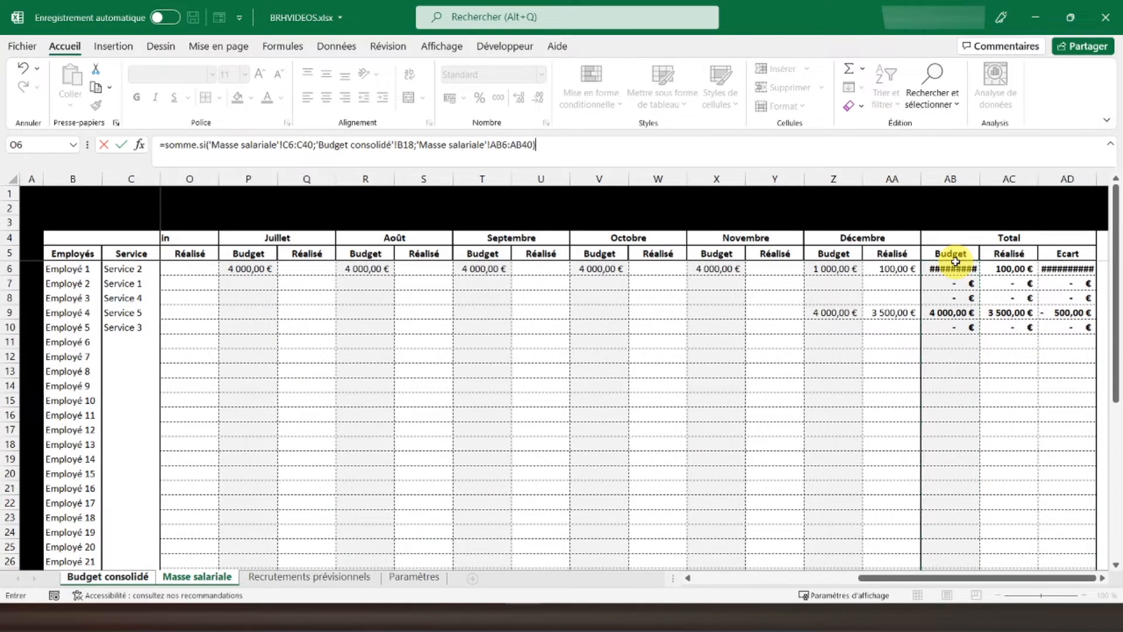
key("Return")
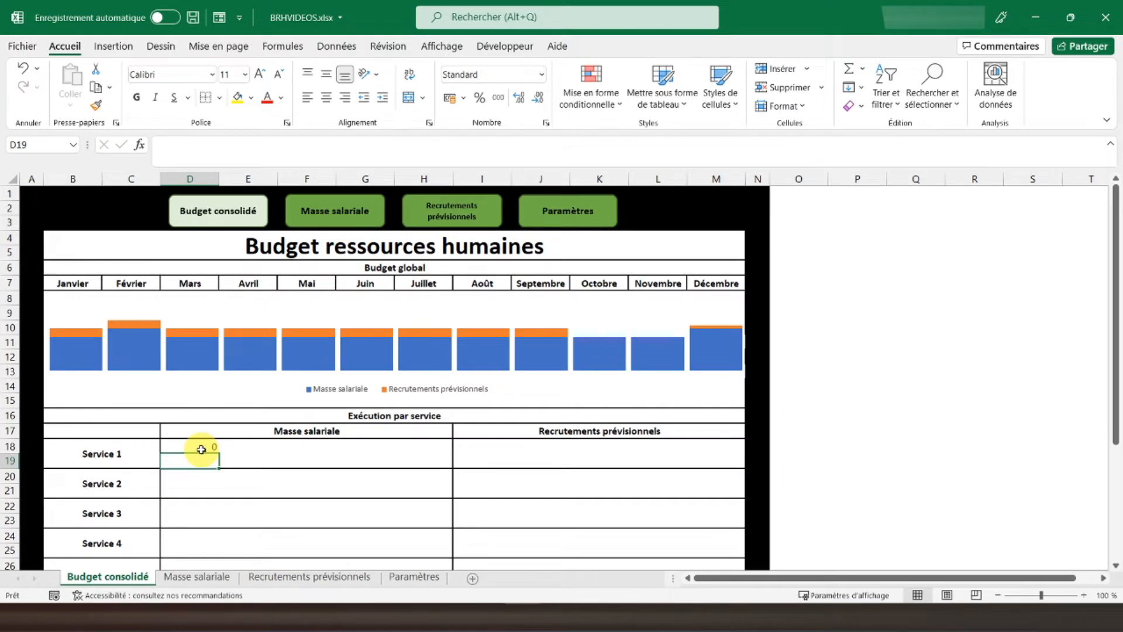
On the Masse salariale sheet, enter Employé 2's December amounts: 2000 for Budget and 1000 for Réalisé
left_click(197, 577)
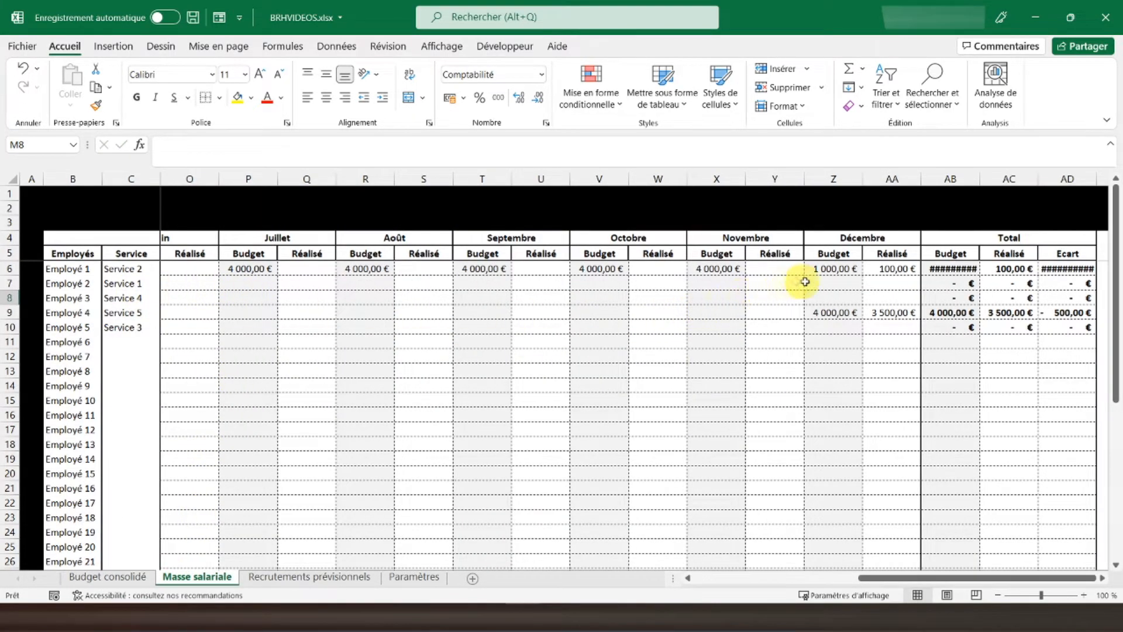
left_click(822, 282)
type("2000")
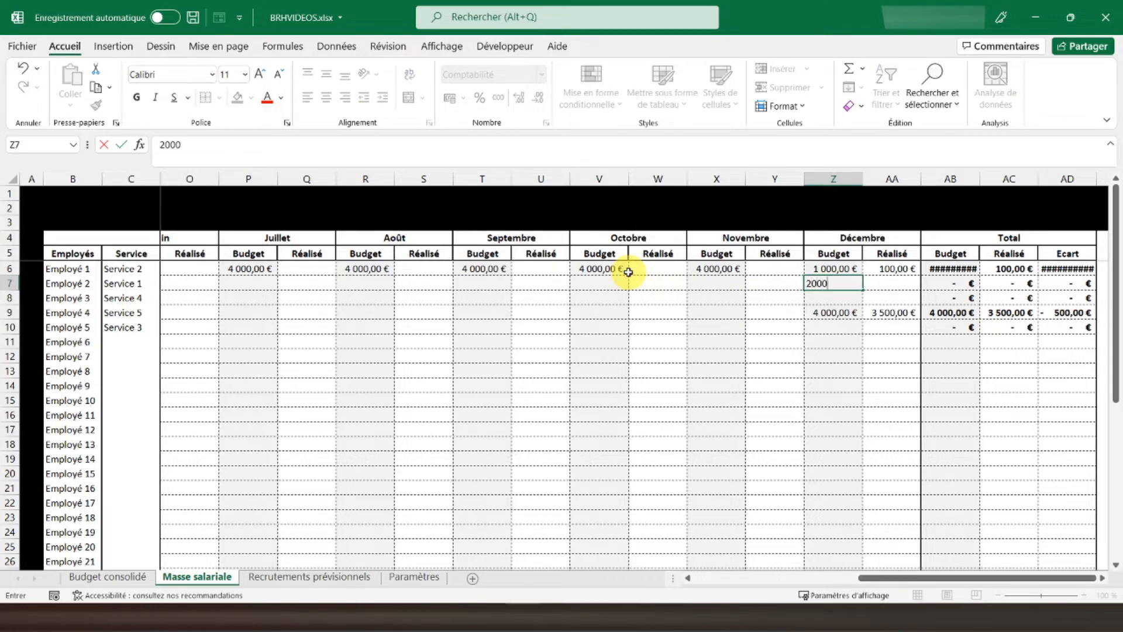
key("Tab")
type("10")
key("Return")
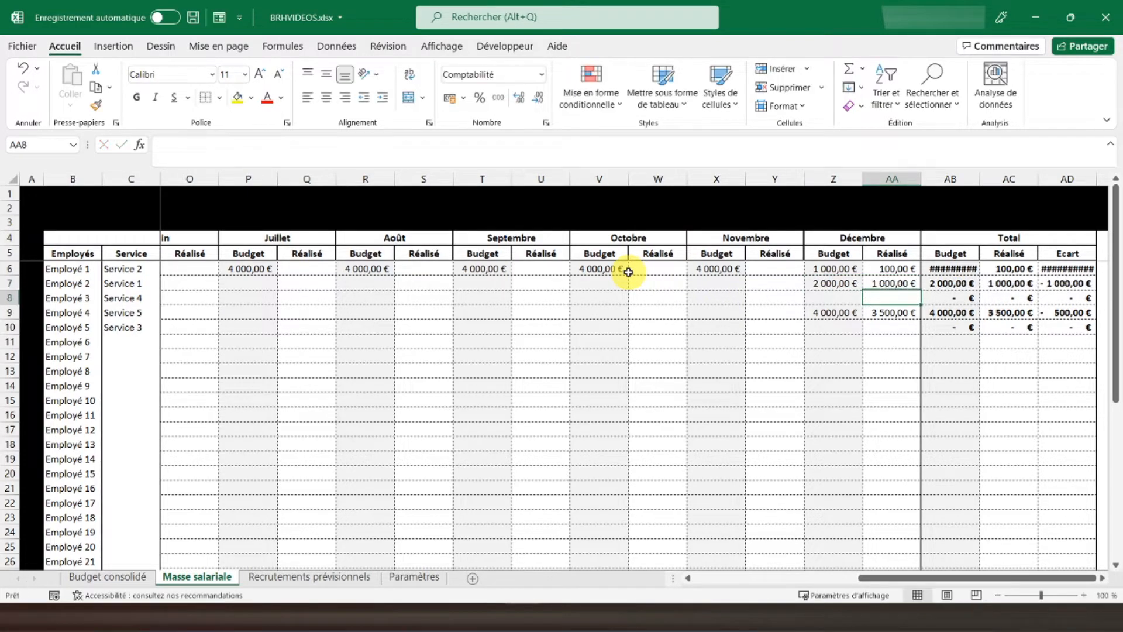
On the Budget consolidé sheet, format E18 as a percentage and enter 100% beside the Service 1 payroll amount
left_click(109, 577)
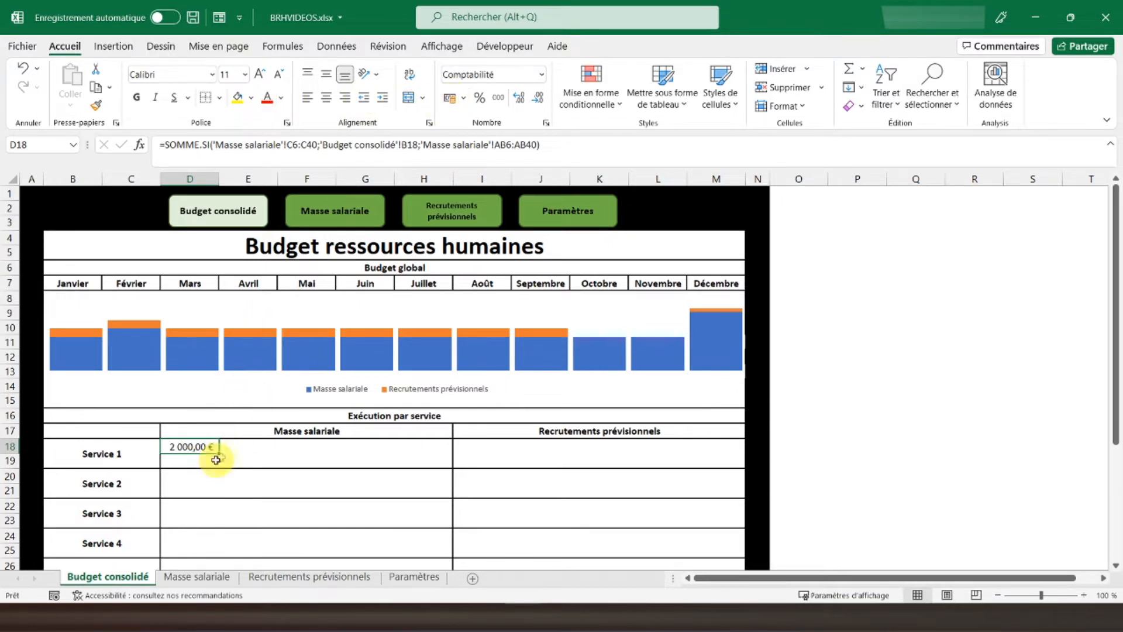
left_click(243, 448)
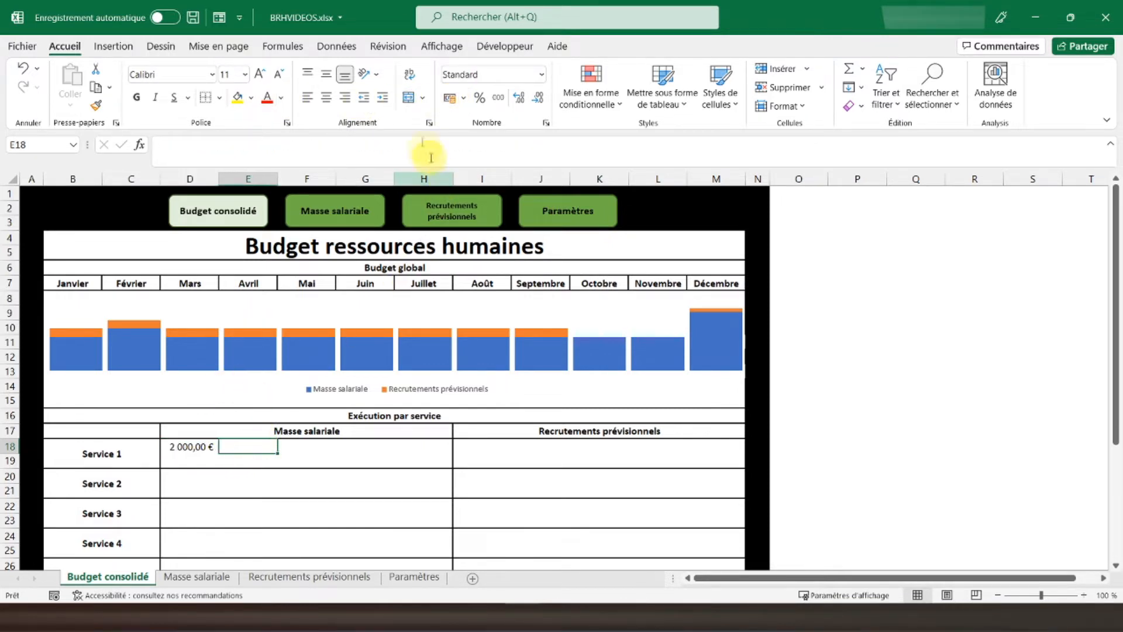
left_click(480, 98)
type("1")
key("Return")
key("Up")
key("F2")
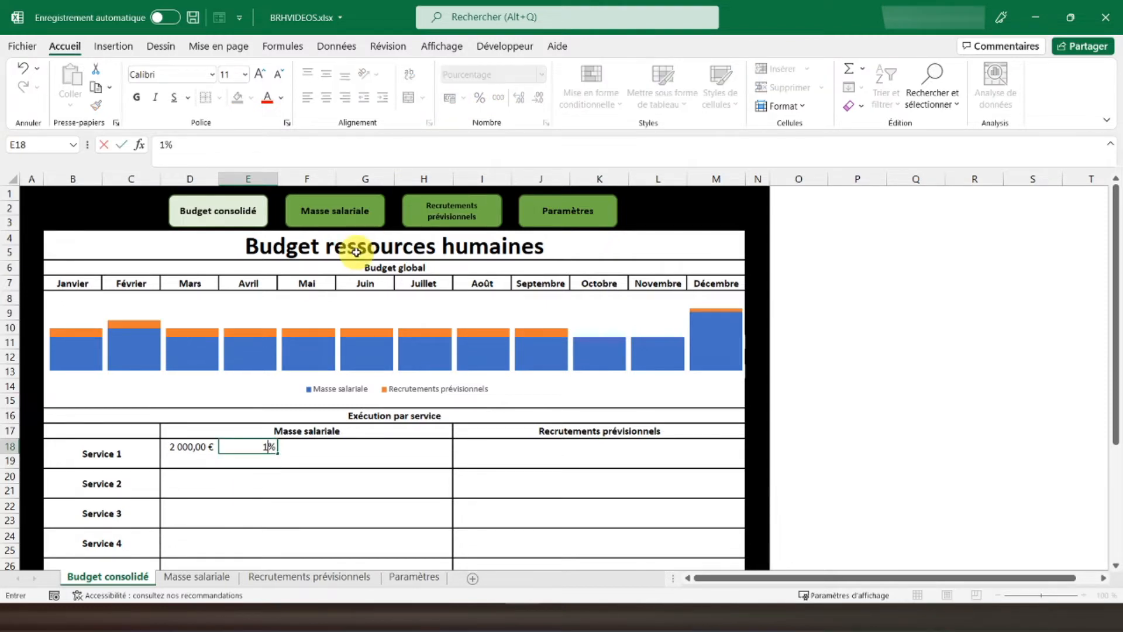
type("00")
key("Tab")
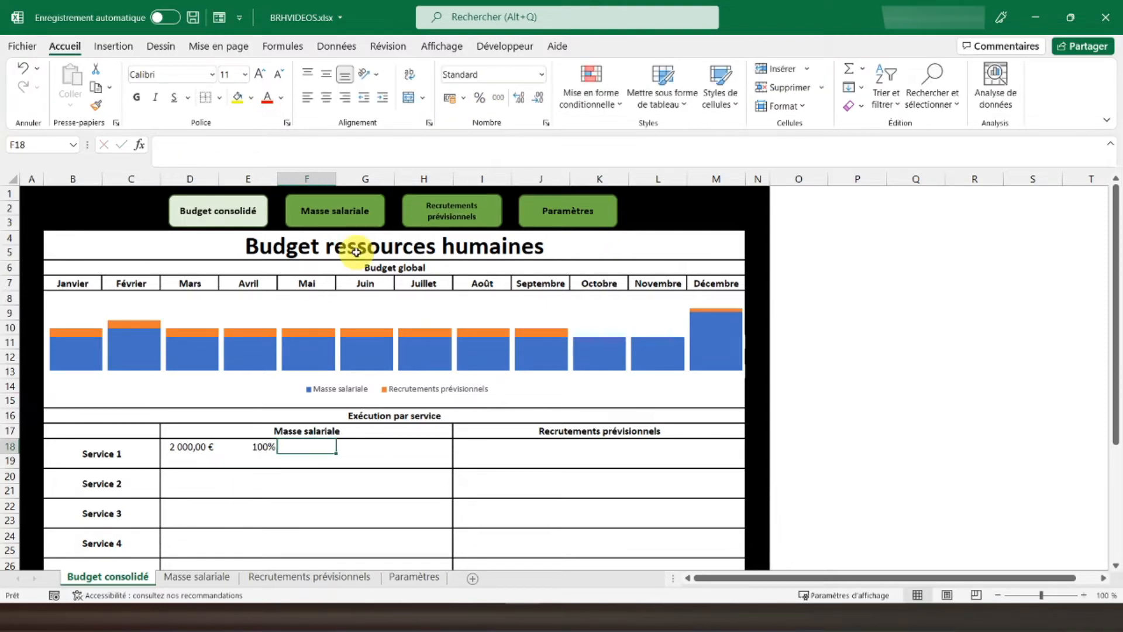
Make the SOMME.SI ranges in D18 absolute, as $C$6:$C$40 and $AB$6:$AB$40, keeping the B18 criterion relative
left_click(195, 446)
left_click(294, 146)
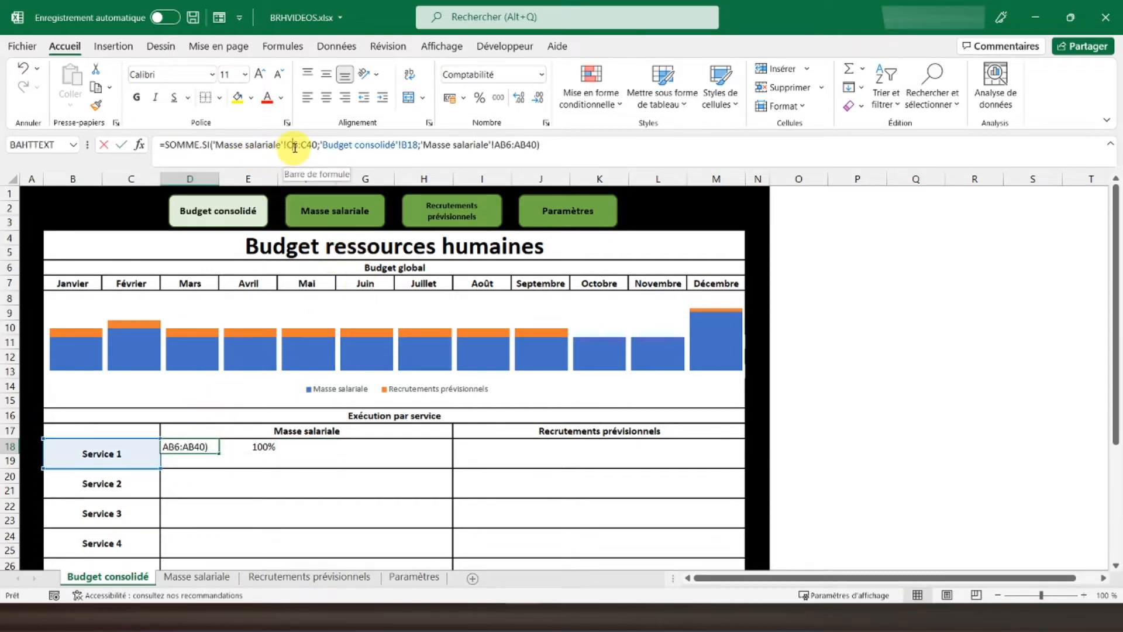
key("F4")
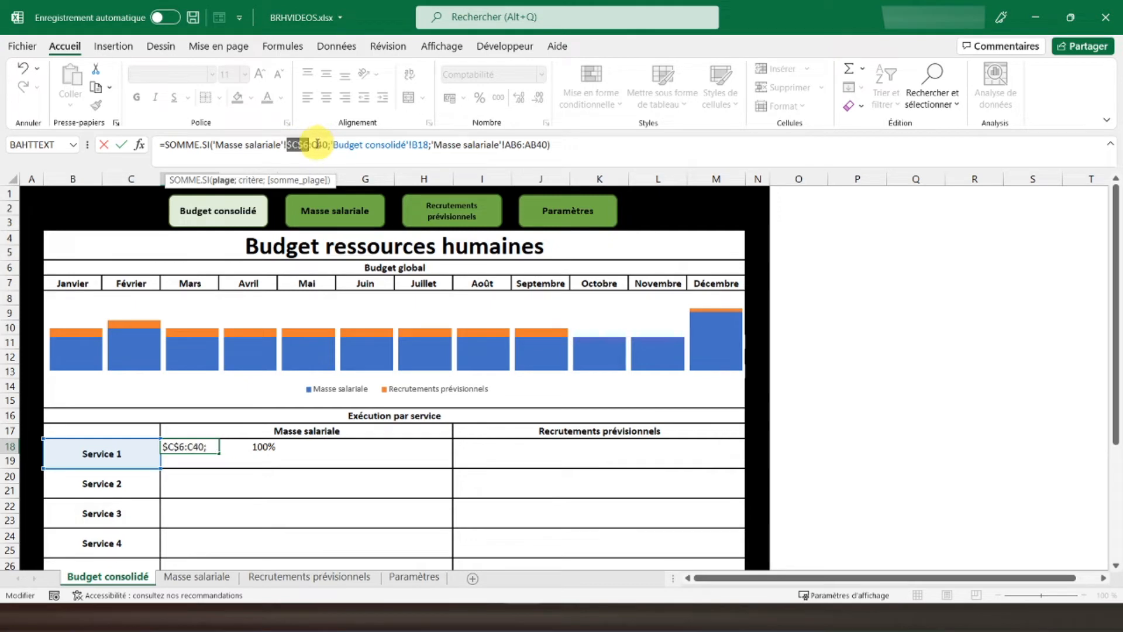
key("F4")
left_click(522, 145)
key("F4")
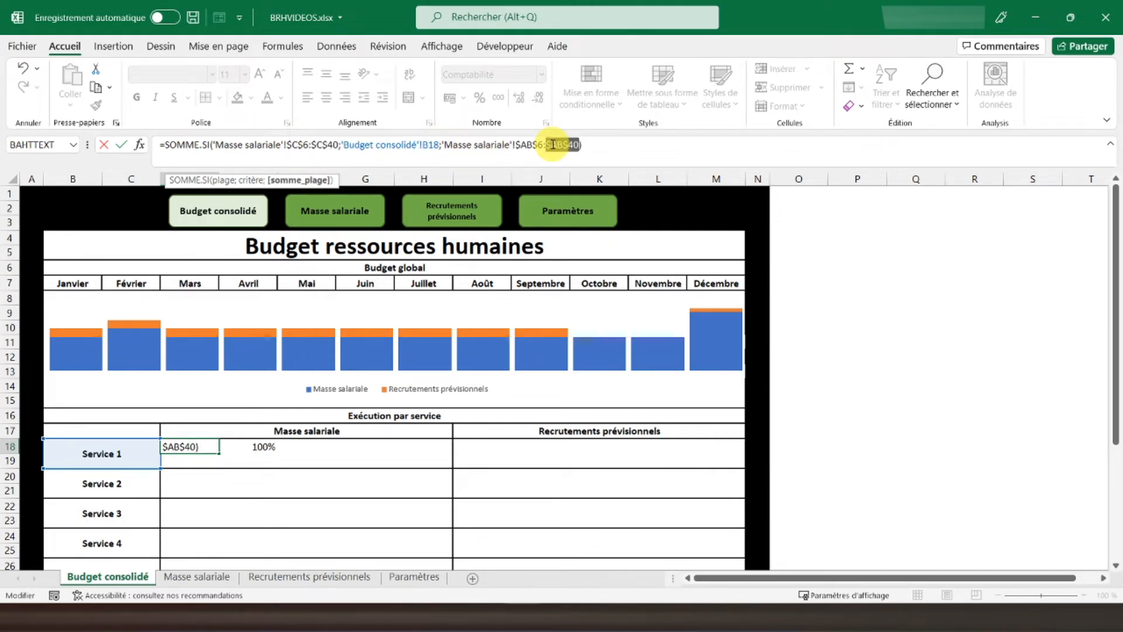
key("Return")
Copy the Service 1 budget formula from D18 into F18 and point its criterion back to the Service 1 label in B18
left_click(188, 448)
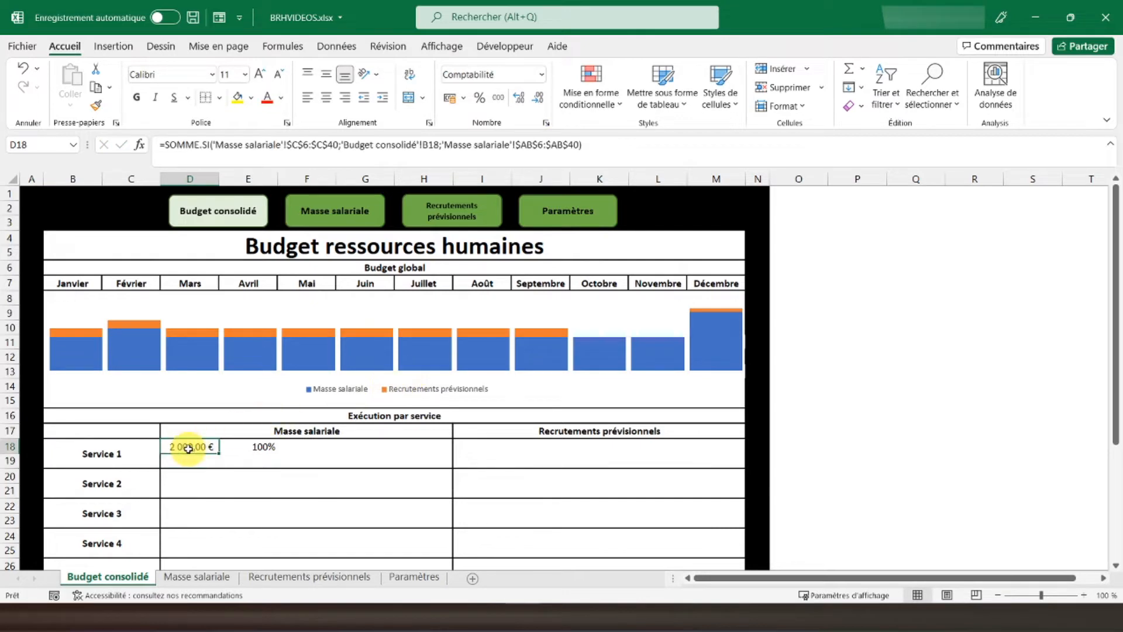
key("ctrl+c")
left_click(328, 444)
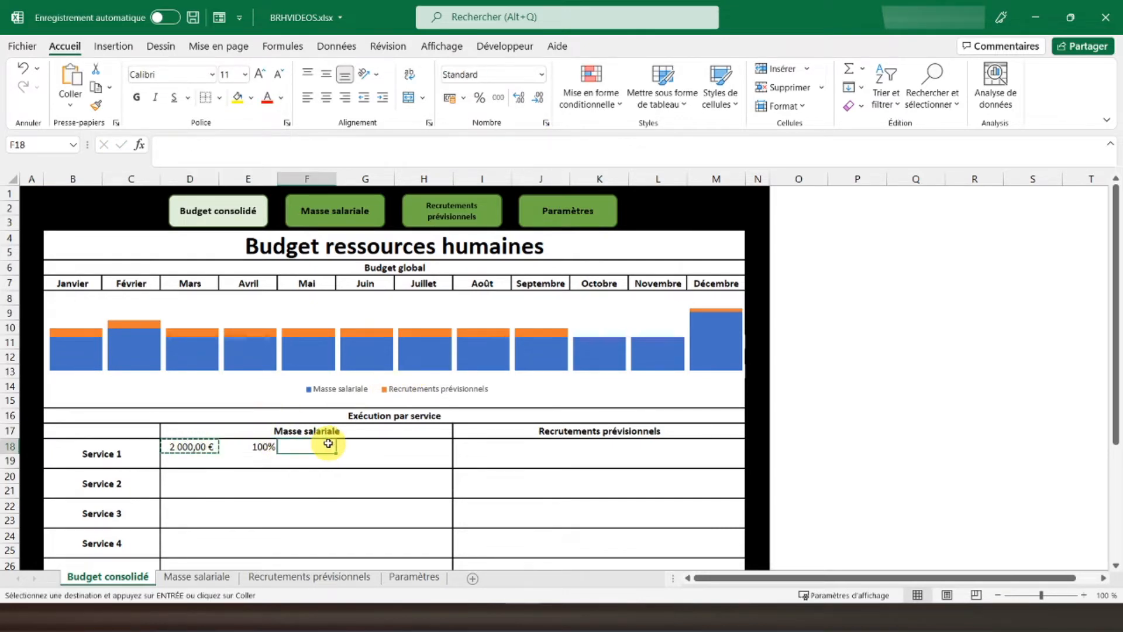
right_click(320, 446)
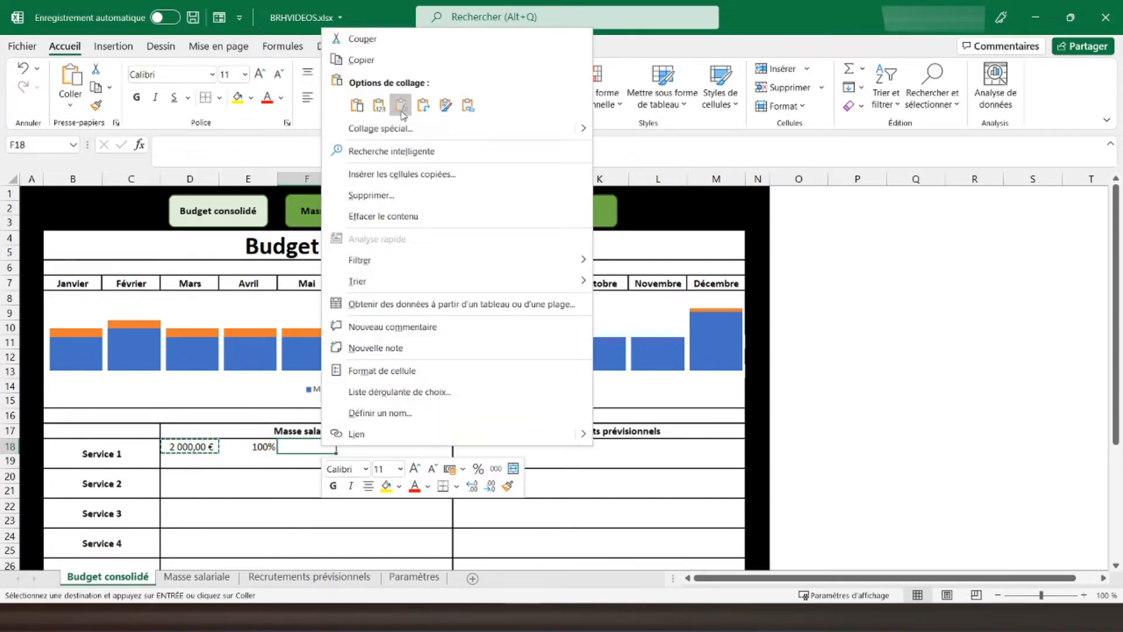
left_click(363, 108)
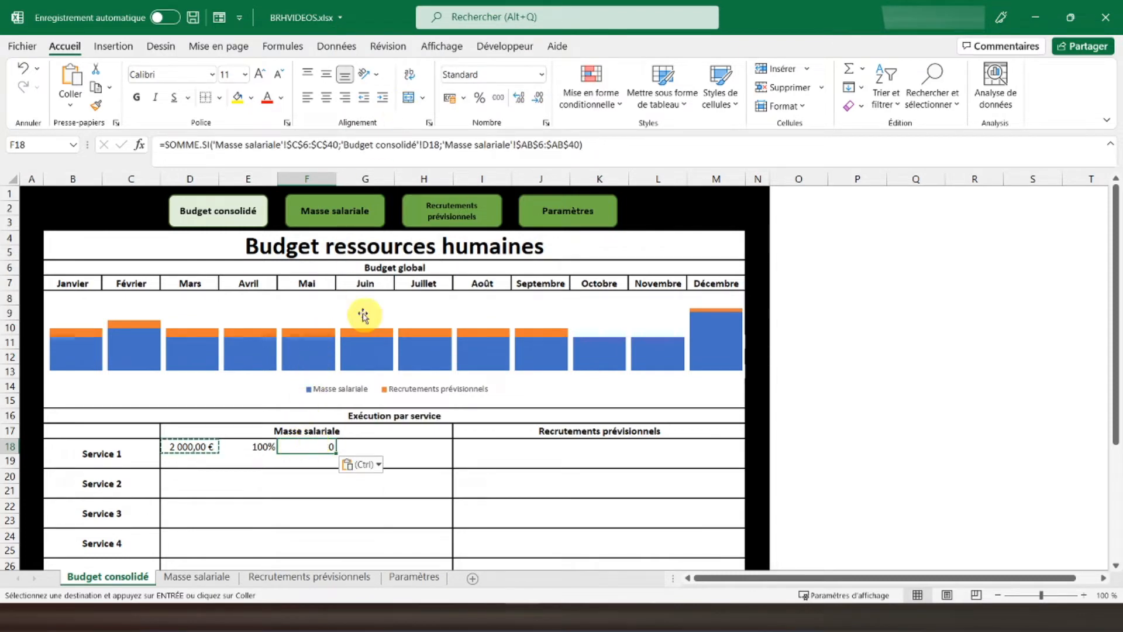
left_click(642, 150)
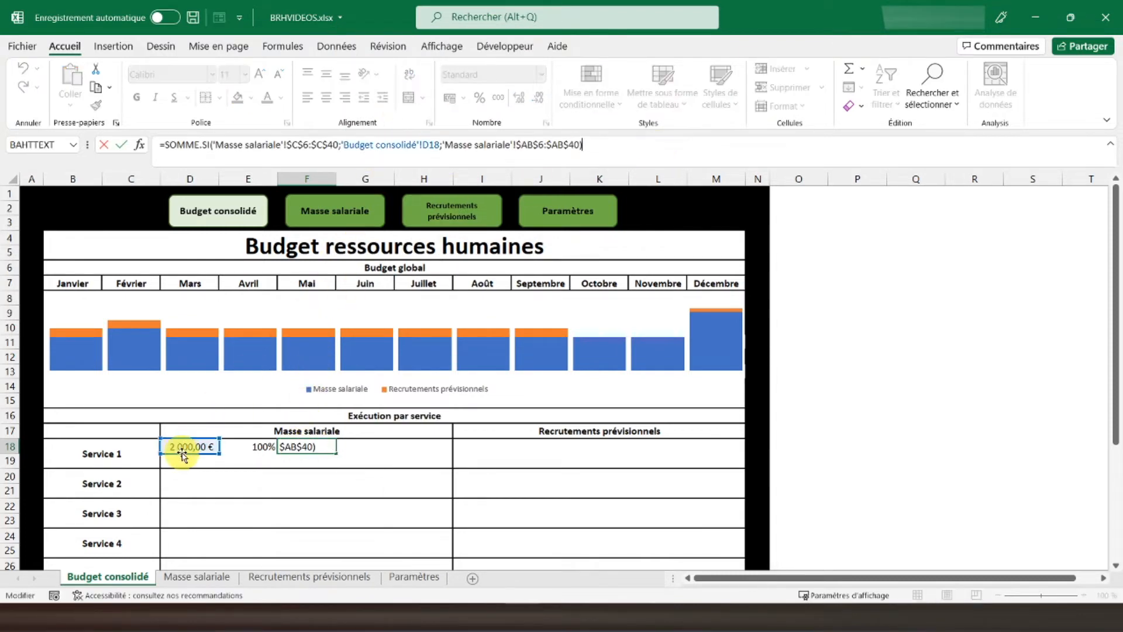
left_click(133, 445)
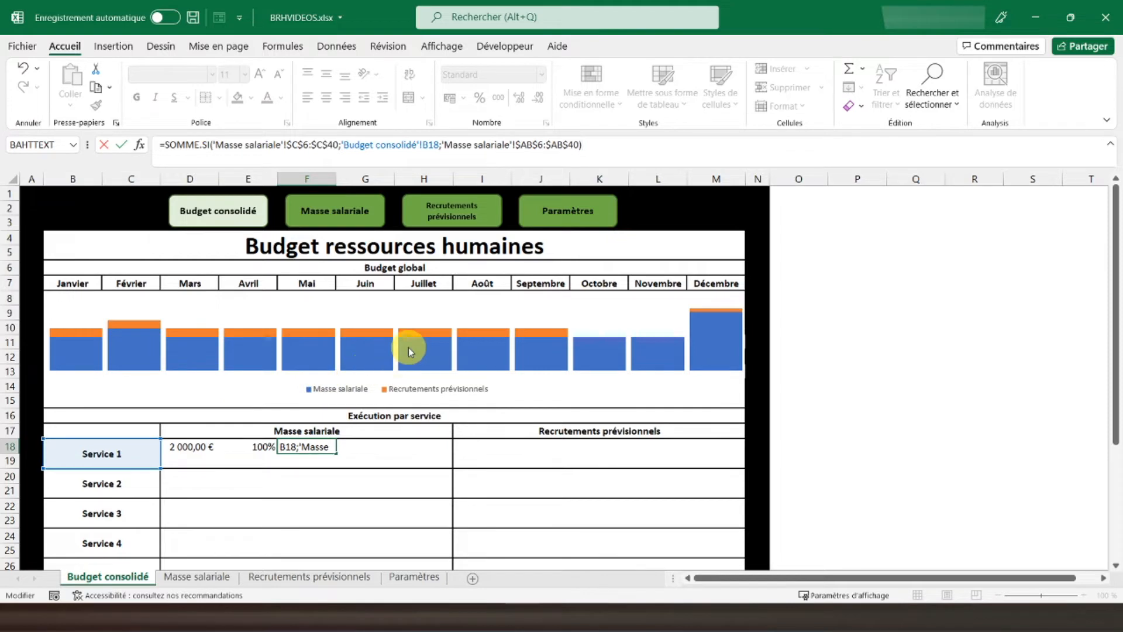
key("Return")
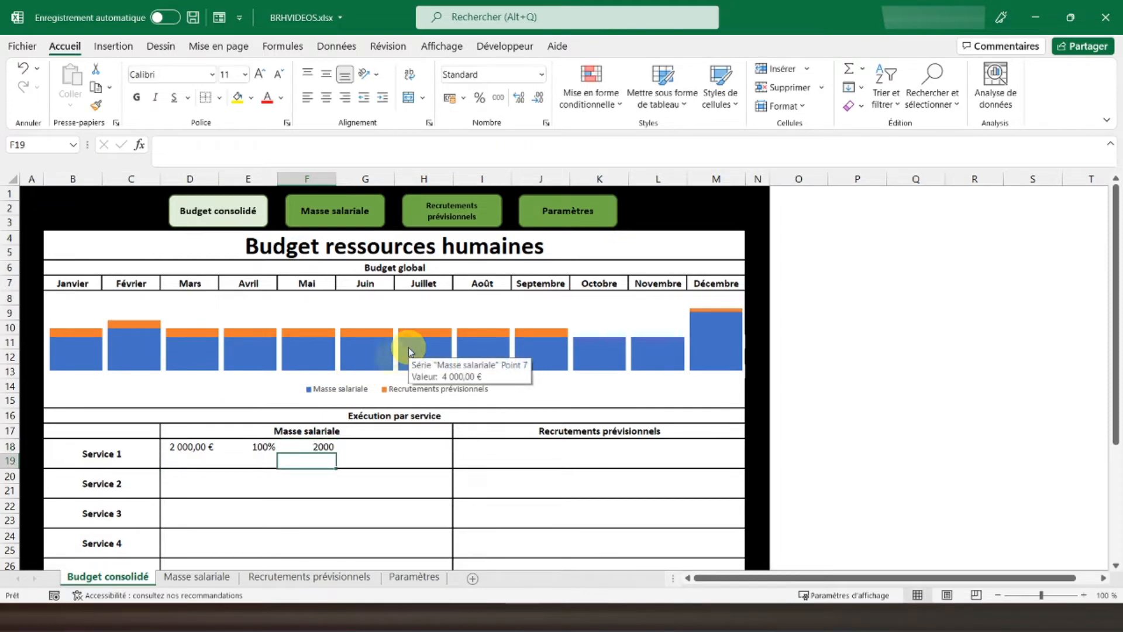
Change the sum range of F18 to the Réalisé total column $AC$6:$AC$40 and format the cell as a euro accounting amount
left_click(312, 447)
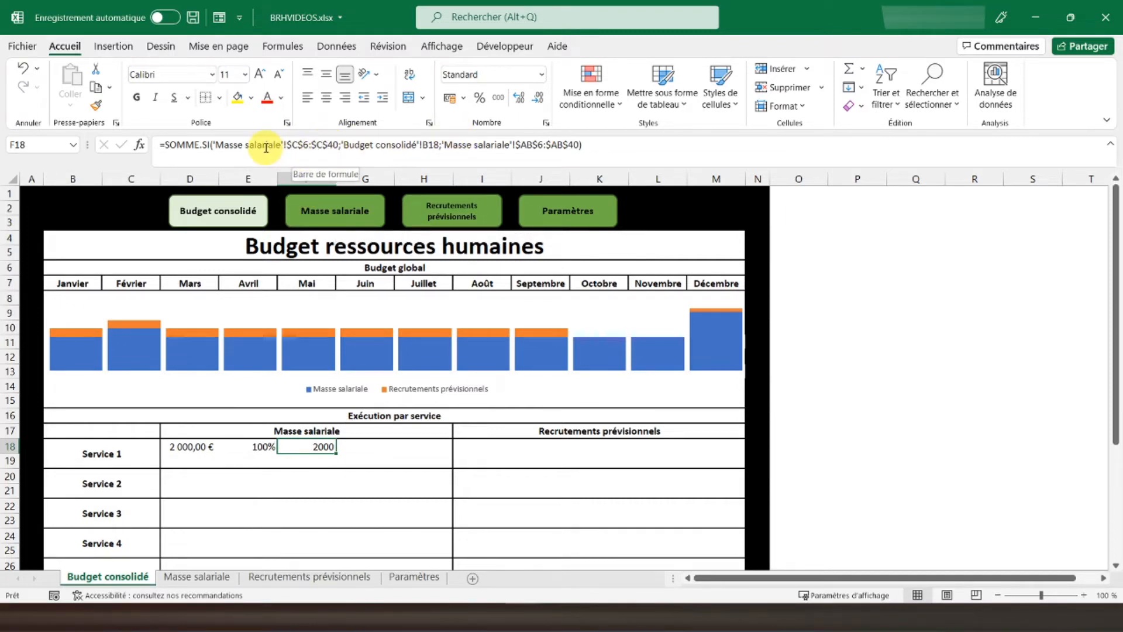
left_click(534, 144)
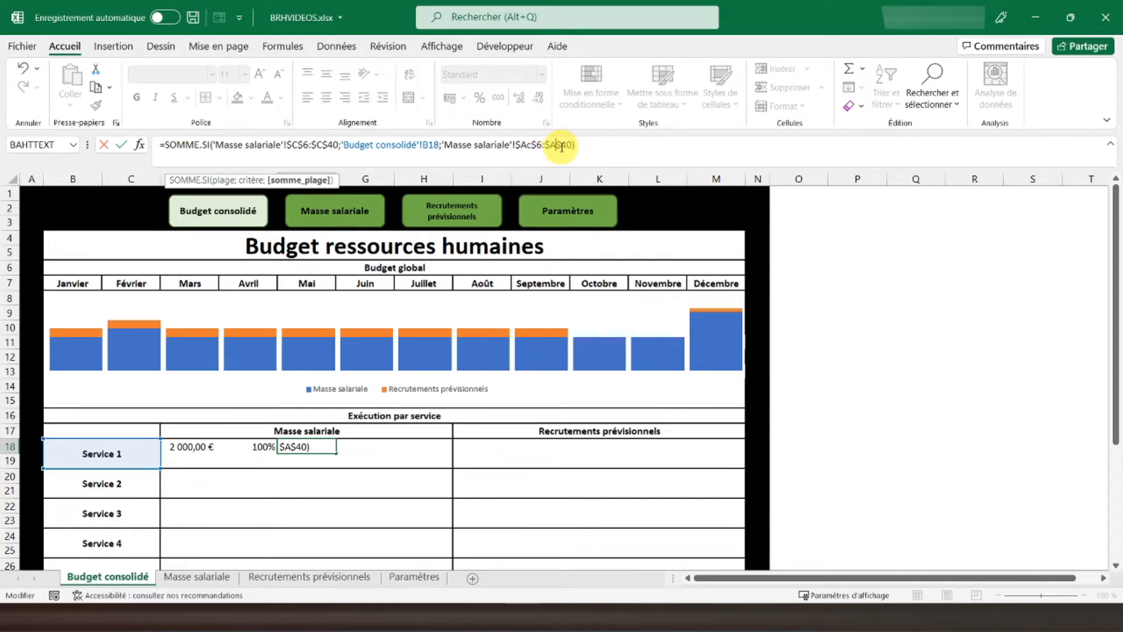
key("Return")
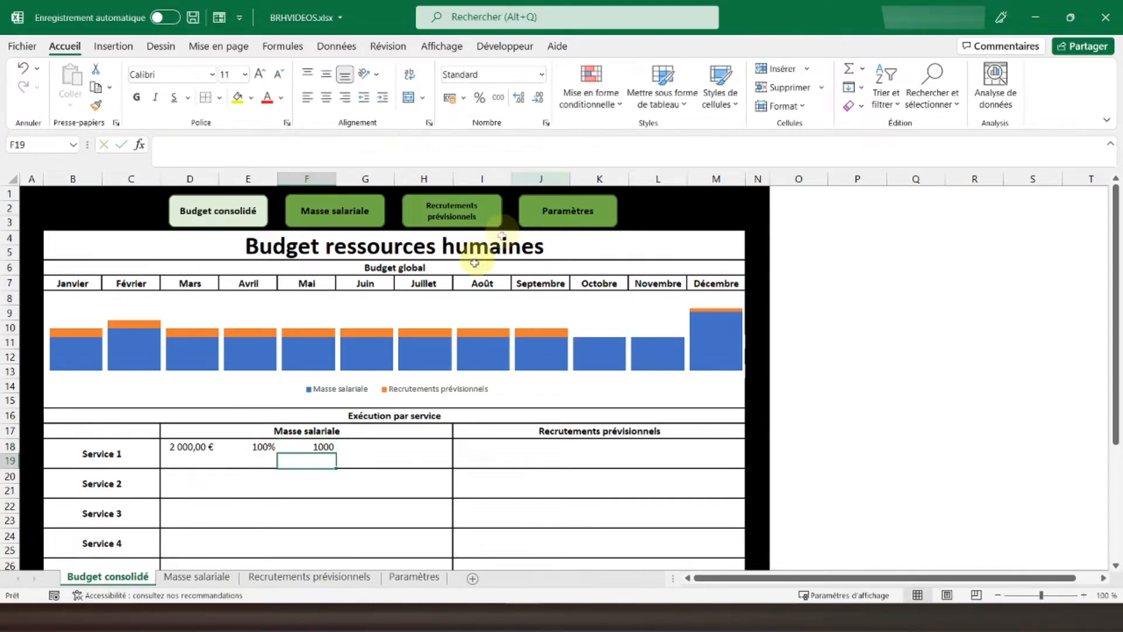
left_click(321, 446)
left_click(449, 97)
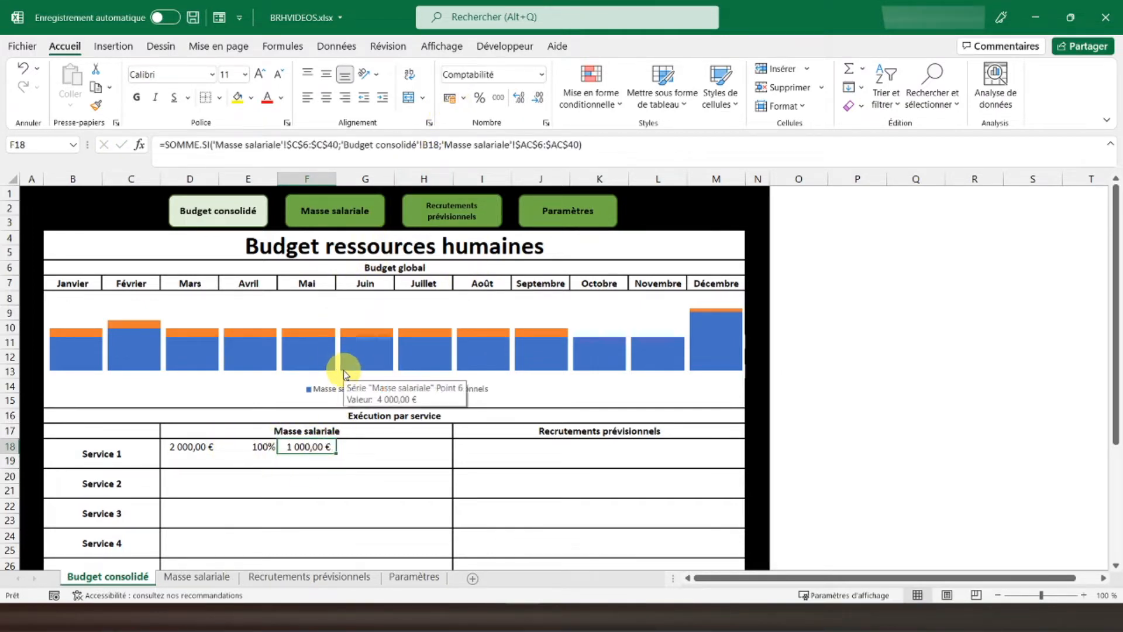
Calculate Service 1's payroll execution rate in G18 with =F18/D18 and format it as a percentage
left_click(365, 445)
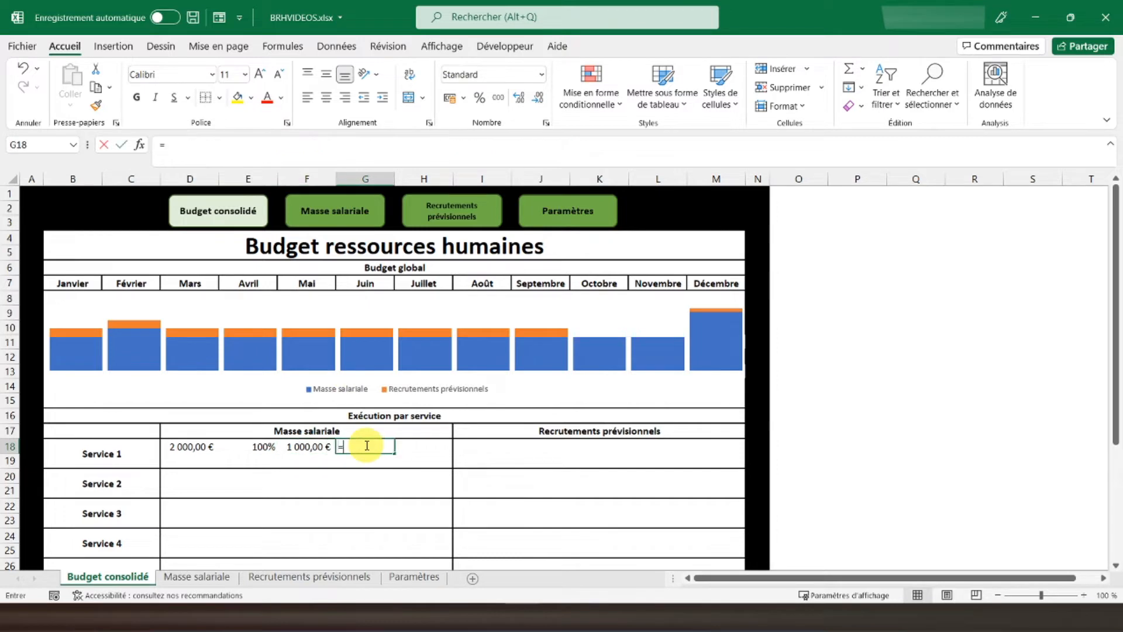
type("=")
key("Left")
type("/")
key("Left")
key("Left")
key("Left")
key("Return")
left_click(365, 446)
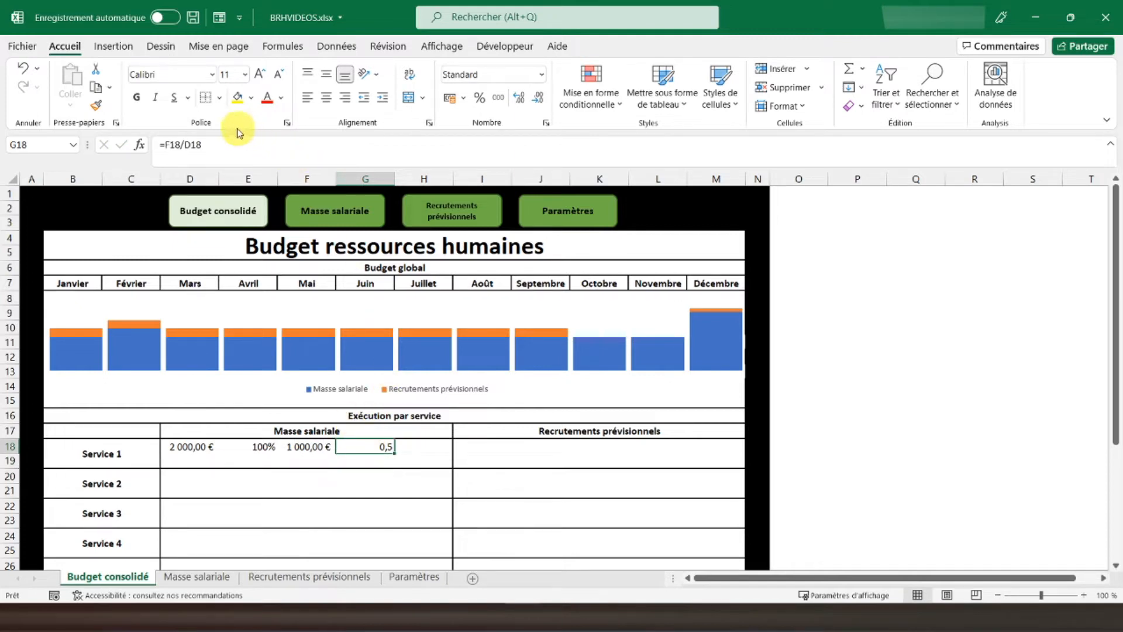
left_click(480, 97)
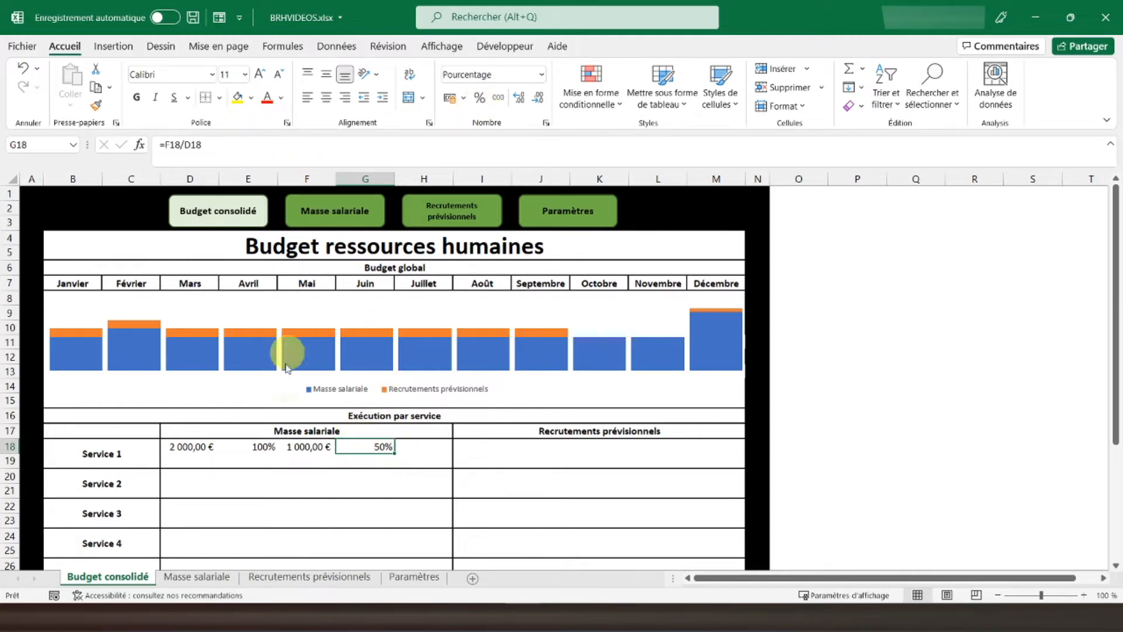
Copy the Service 1 payroll cells D18:G18 and paste only their formulas into the Service 2 row from D20
left_click(195, 442)
scroll(196, 440, "down", 2)
scroll(193, 436, "down", 1)
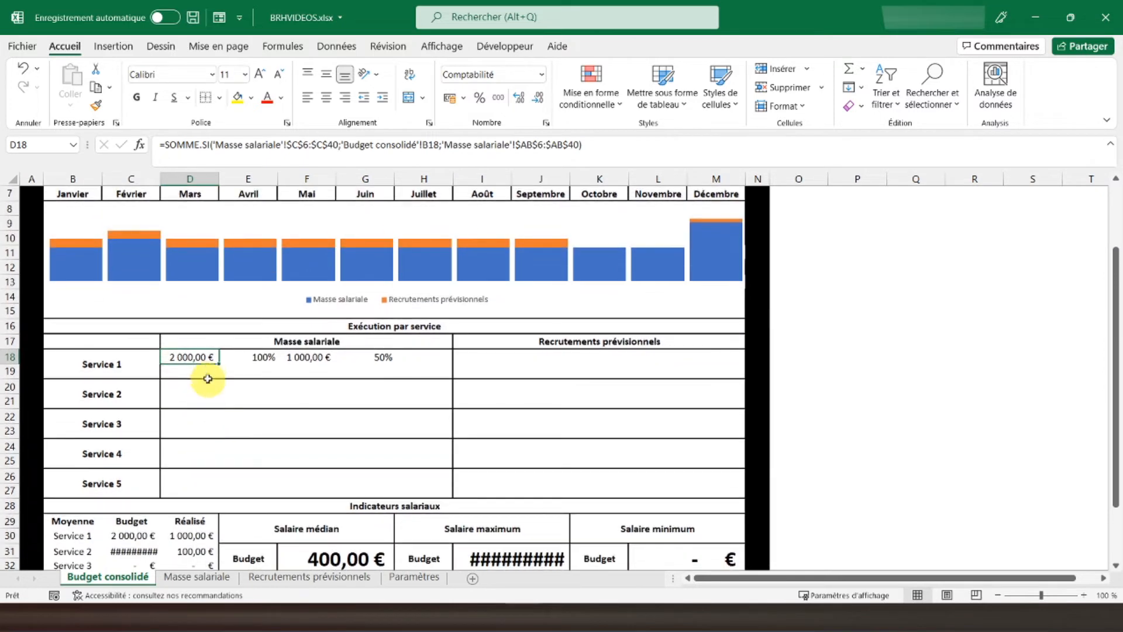
left_click_drag(188, 358, 383, 355)
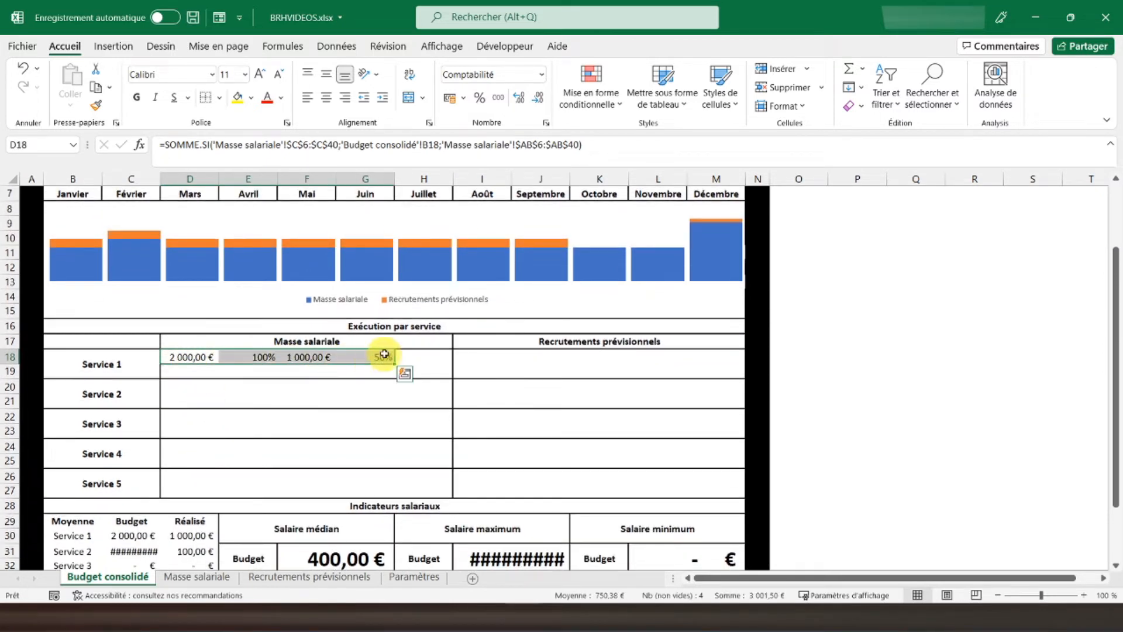
right_click(375, 357)
left_click(410, 213)
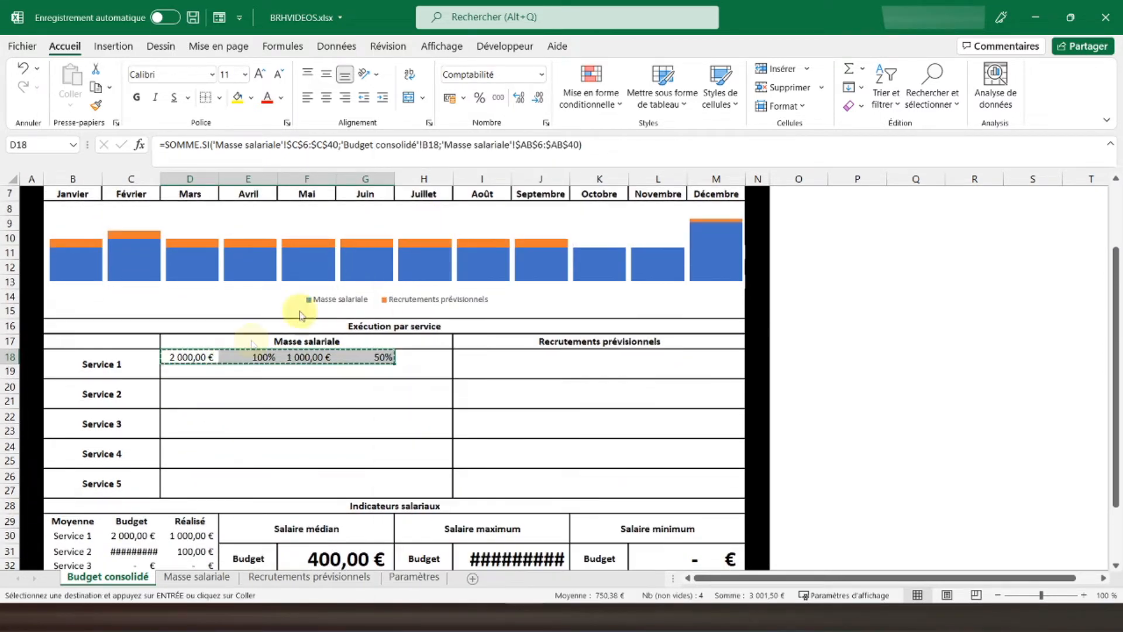
left_click(167, 383)
right_click(171, 390)
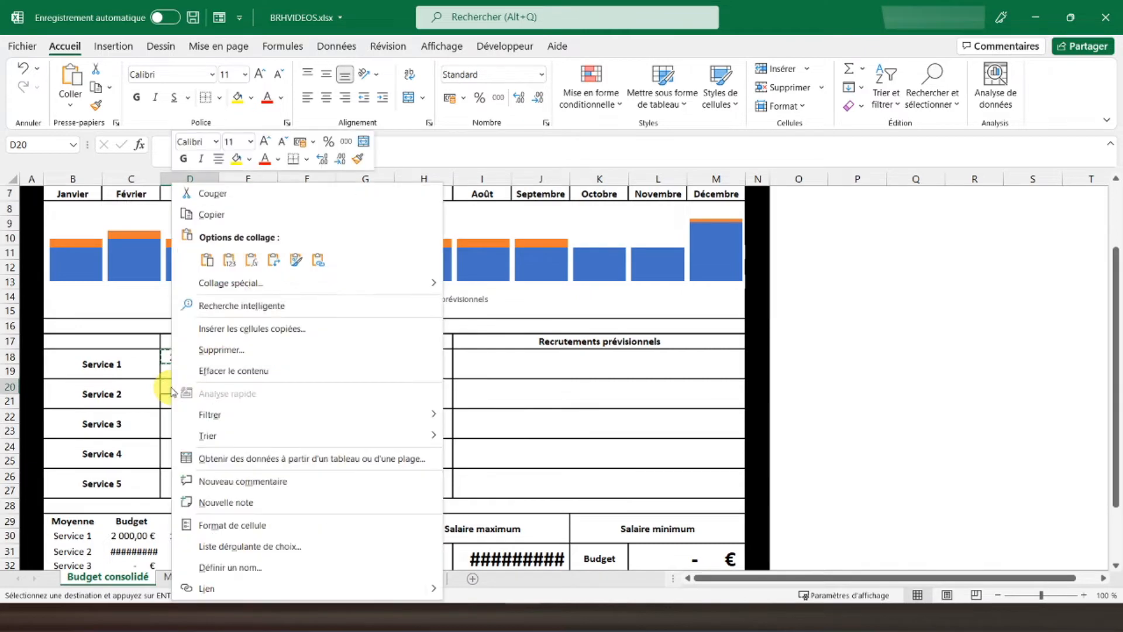
left_click(251, 261)
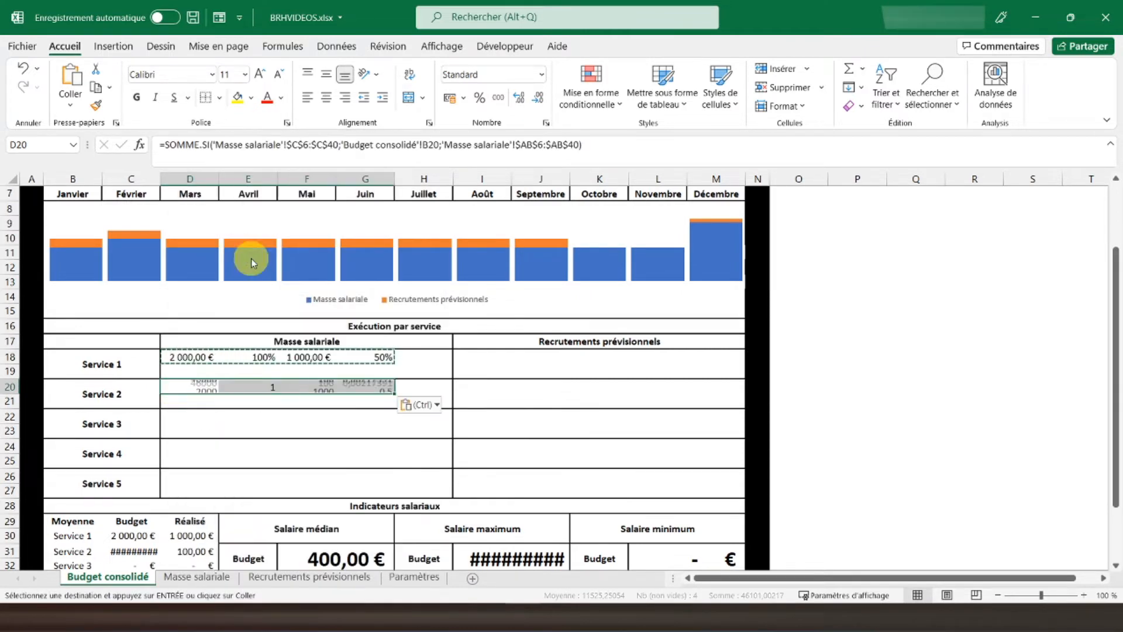
Format the Service 2 execution rate in G20 as a percentage
left_click(357, 386)
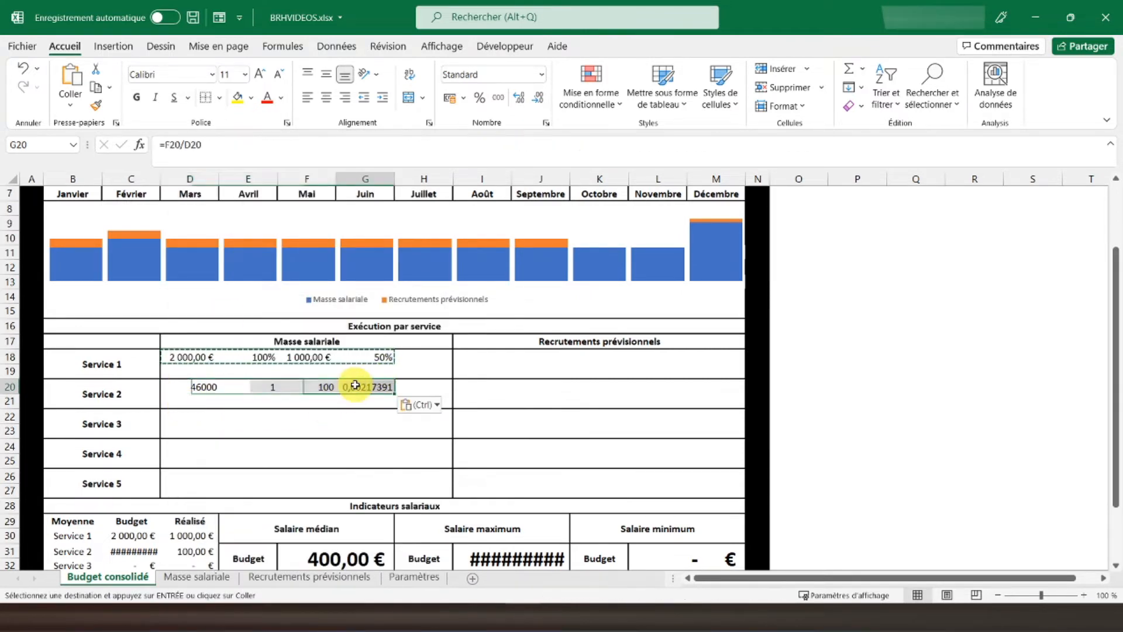
left_click(479, 98)
left_click(260, 391)
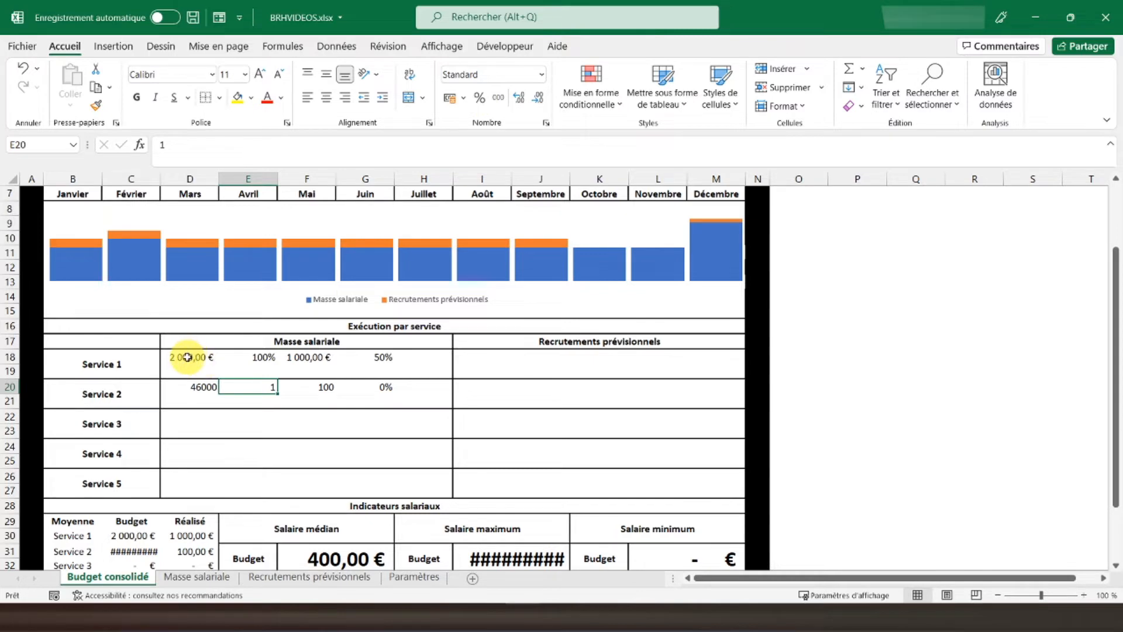
Copy D18:G18 with its formatting into the Service 2 row from D20, and autofit the width of column D
left_click_drag(187, 356, 363, 350)
key("ctrl+c")
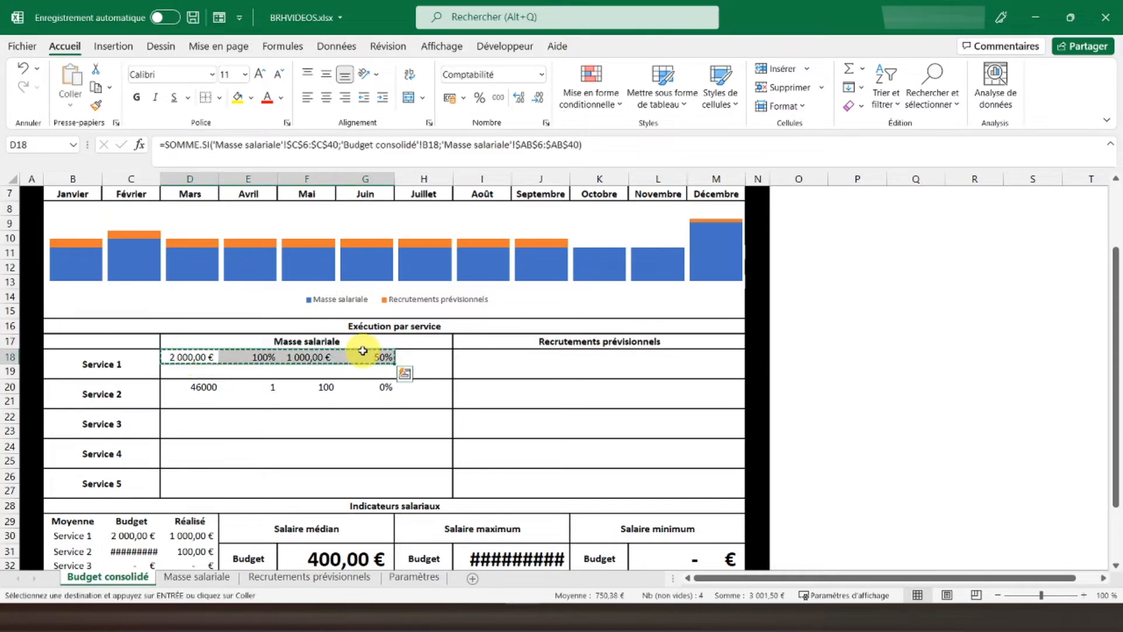
left_click(194, 387)
key("ctrl+v")
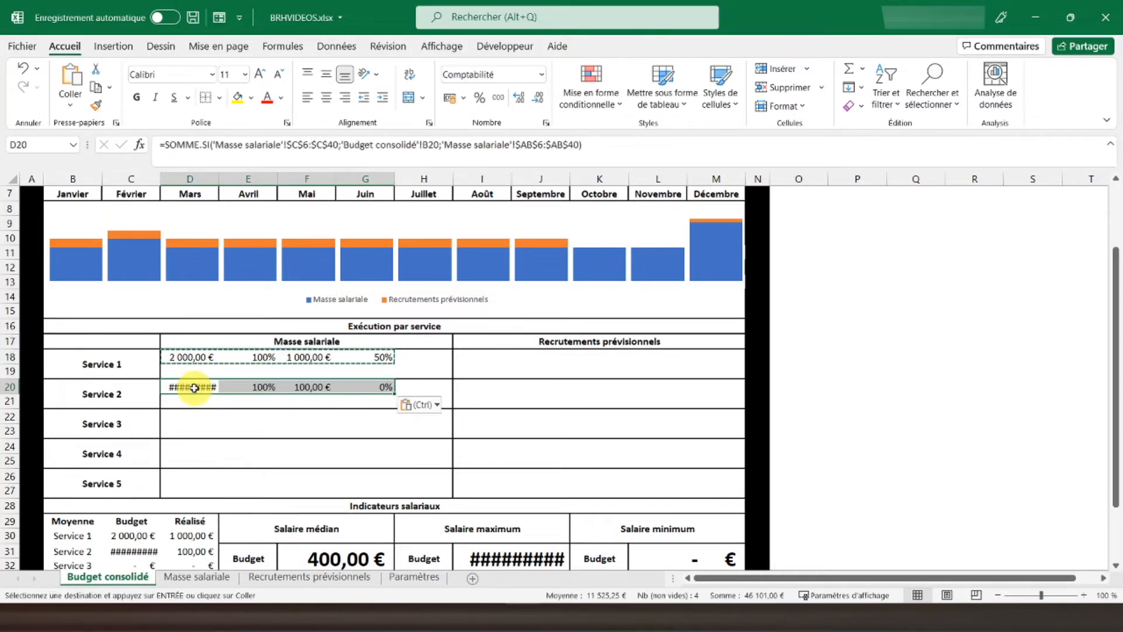
left_click(186, 388)
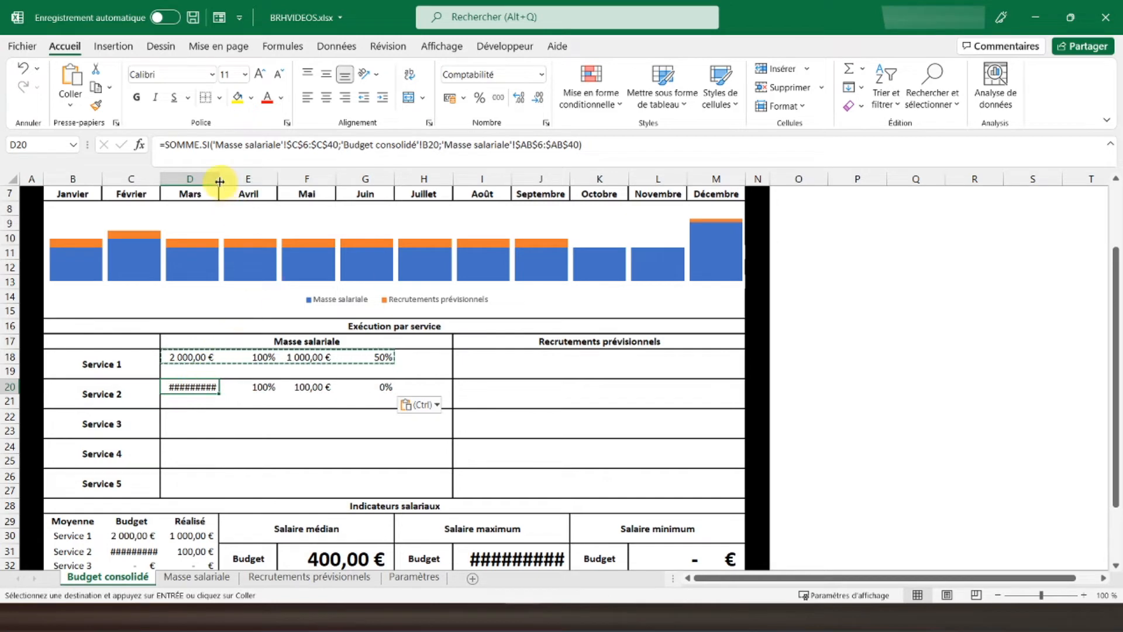
double_click(219, 182)
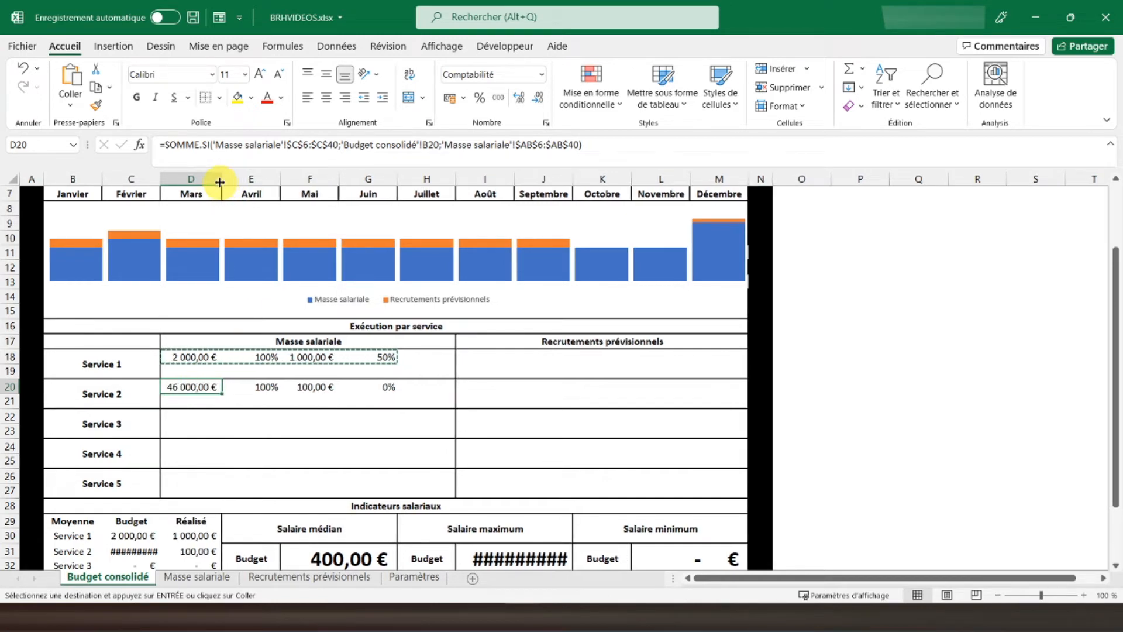
Check the Service 2 payroll formulas in D20 and F20 and their criterion against the totals on the Masse salariale sheet
left_click(268, 388)
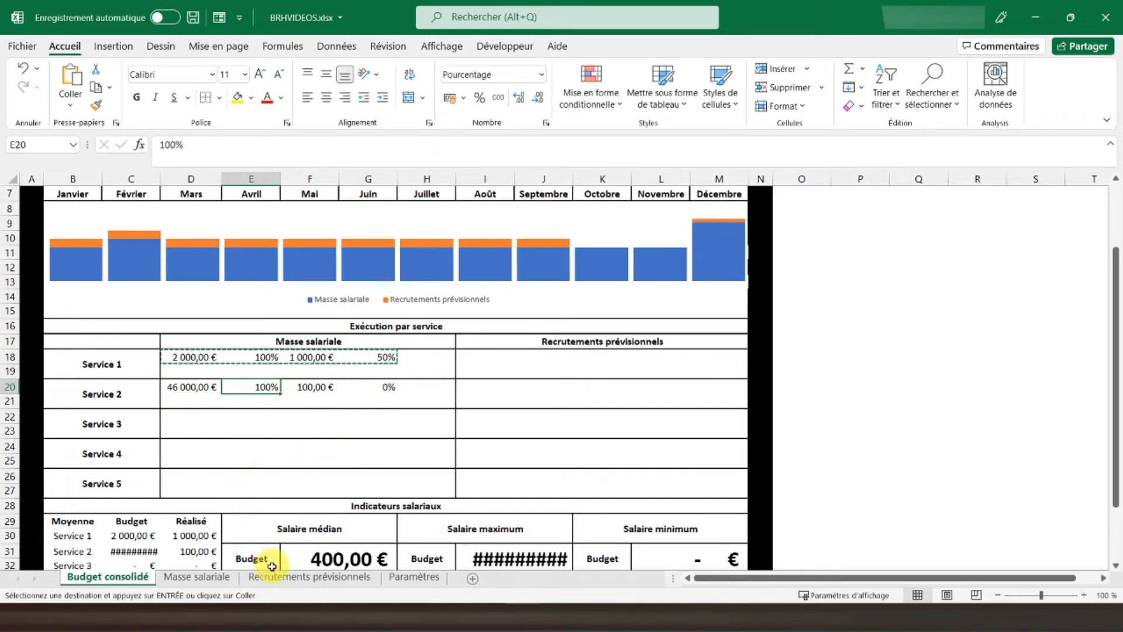
left_click(219, 577)
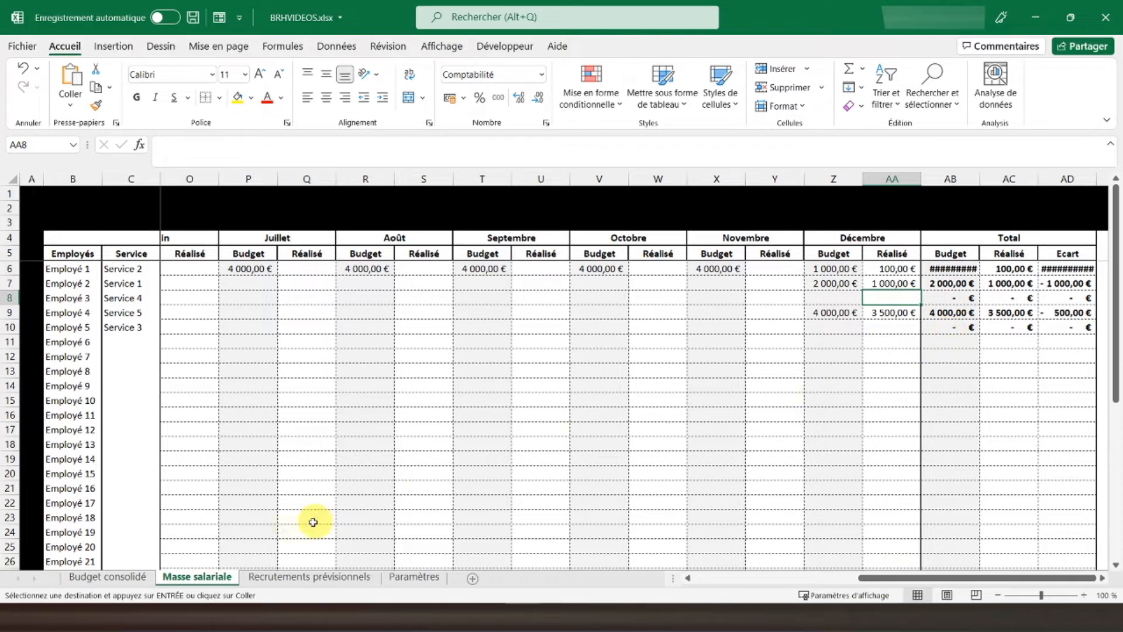
left_click(117, 576)
left_click(188, 389)
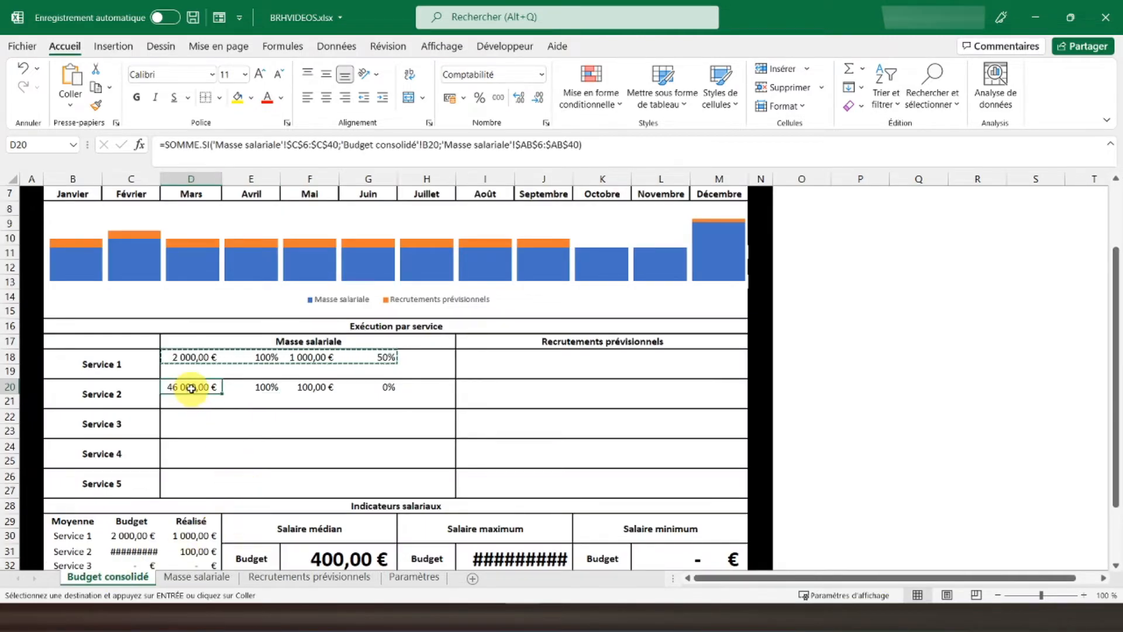
left_click(439, 147)
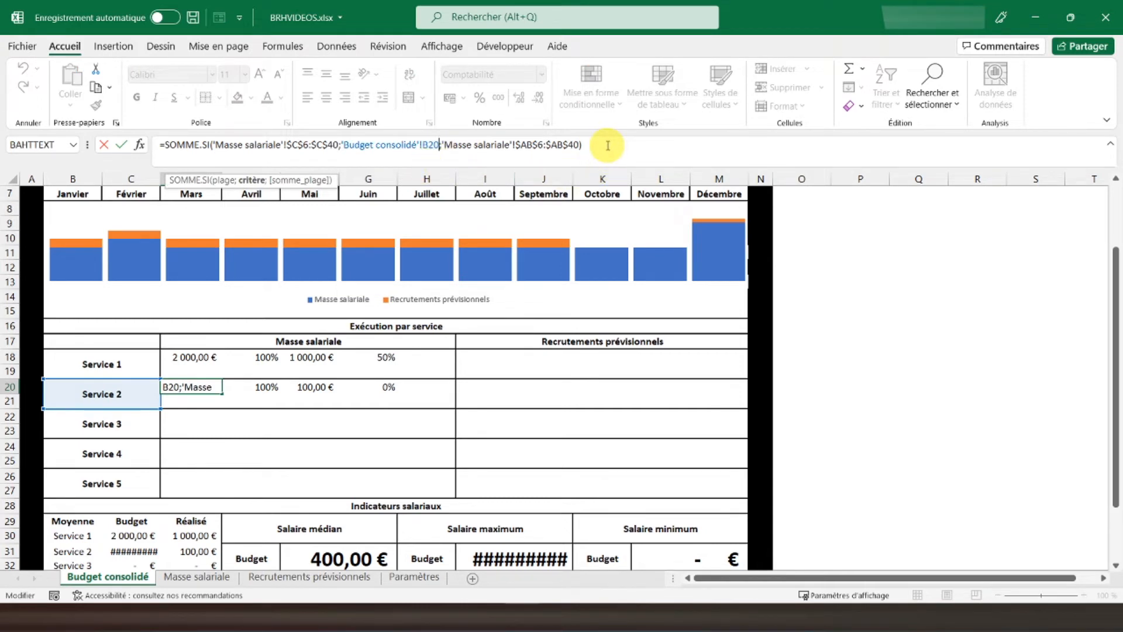
key("Return")
left_click(177, 386)
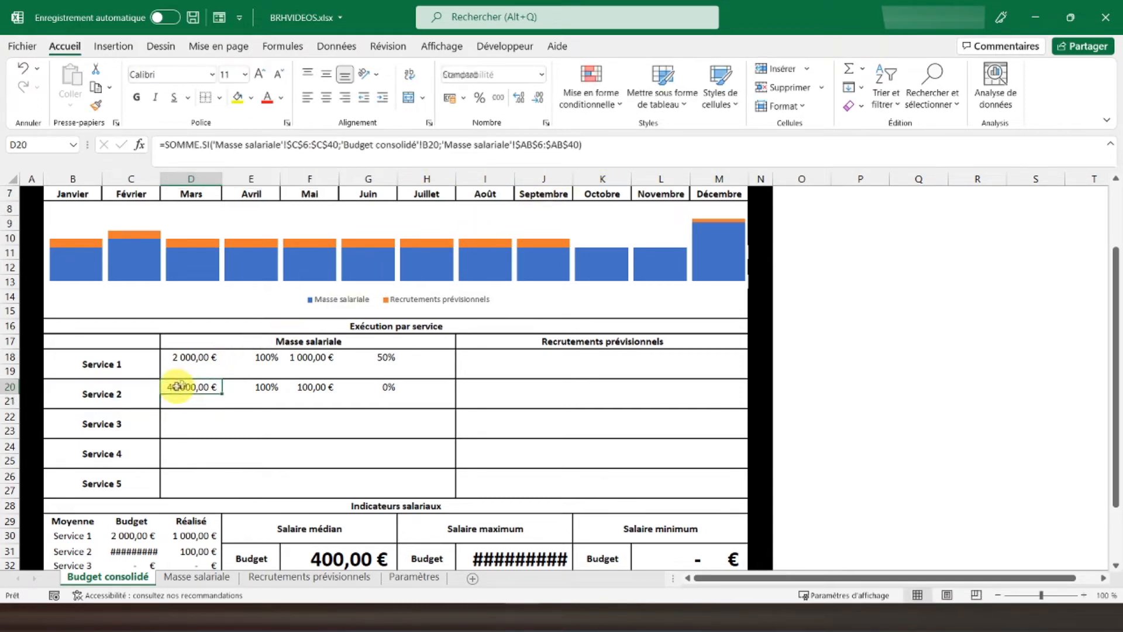
scroll(193, 382, "up", 2)
left_click(300, 478)
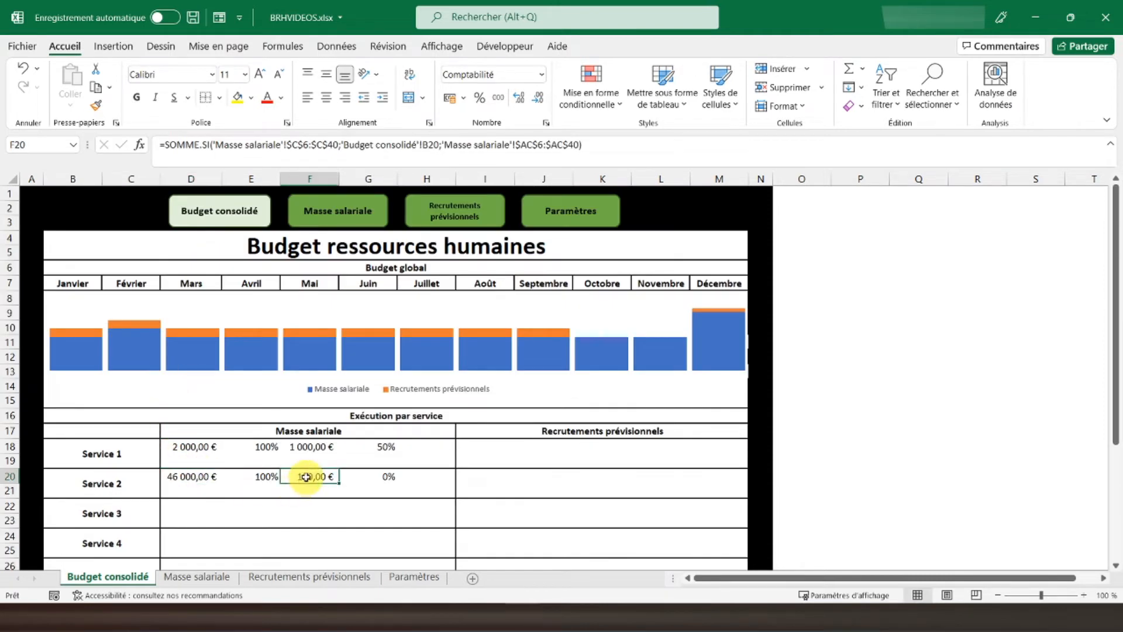
left_click(194, 478)
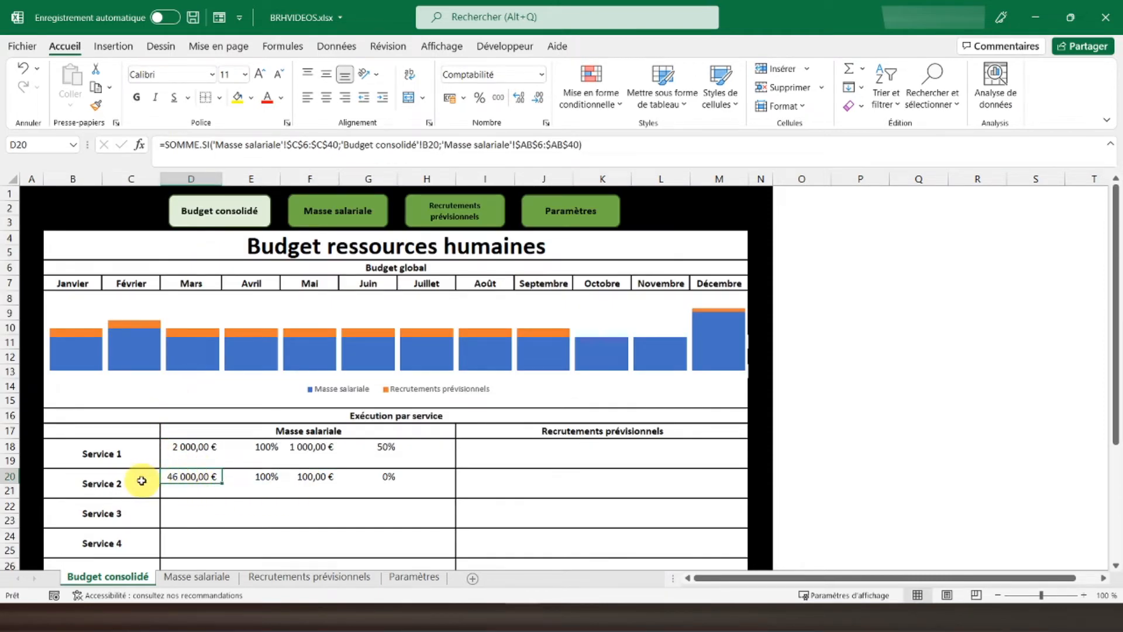
Try B18 as the criterion in the Service 2 budget formula in D20 and restore it to B20
left_click(195, 450)
left_click(185, 475)
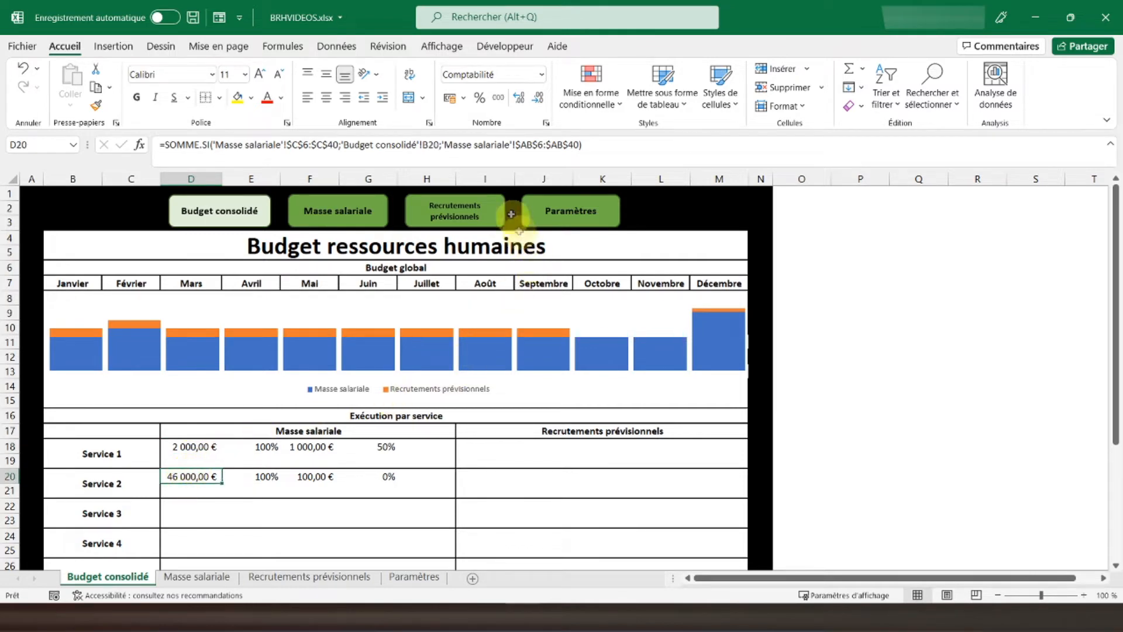
left_click(439, 144)
key("BackSpace")
key("BackSpace")
type("18")
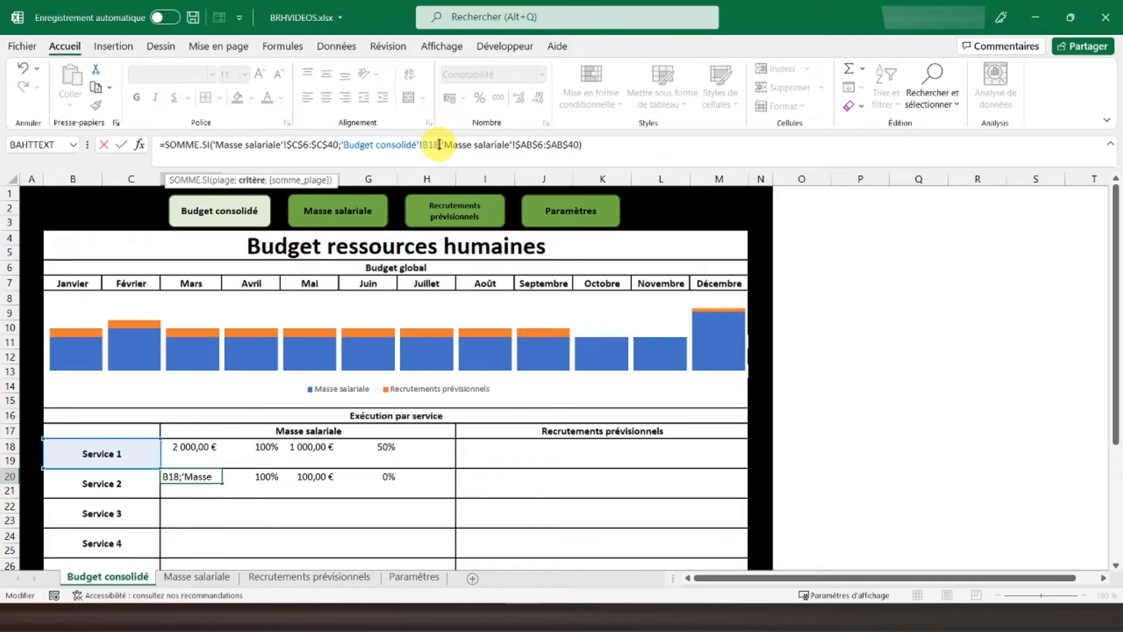
key("BackSpace")
key("BackSpace")
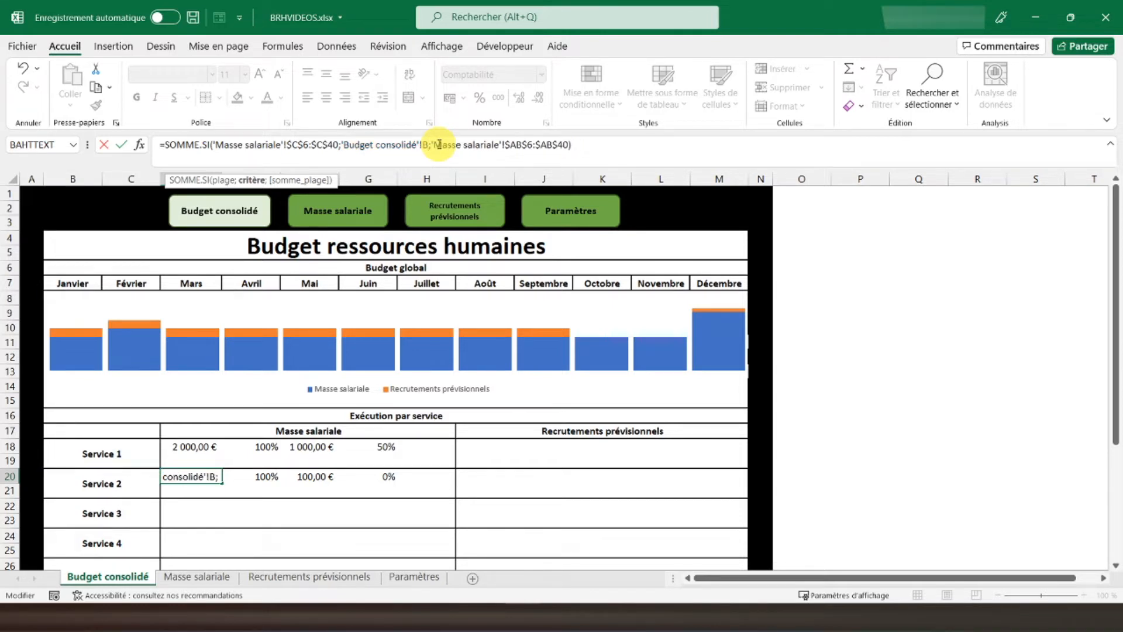
type("20")
key("Return")
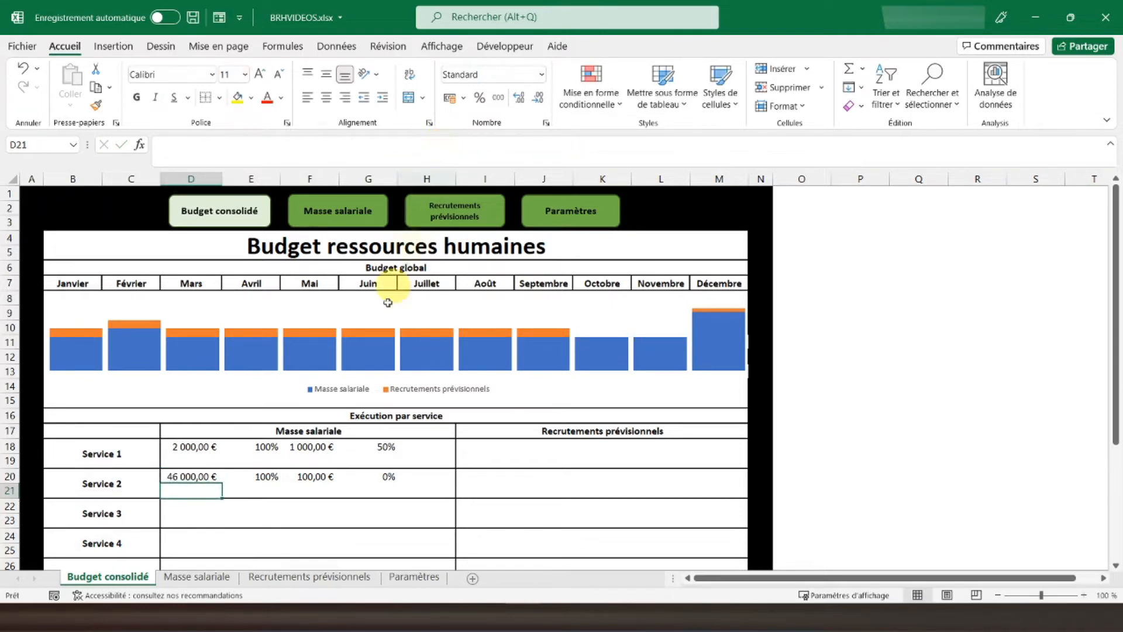
Autofit column AB on the Masse salariale sheet and compare Employé 1's total budget in AB6 with D20 on Budget consolidé
left_click(269, 479)
left_click(190, 479)
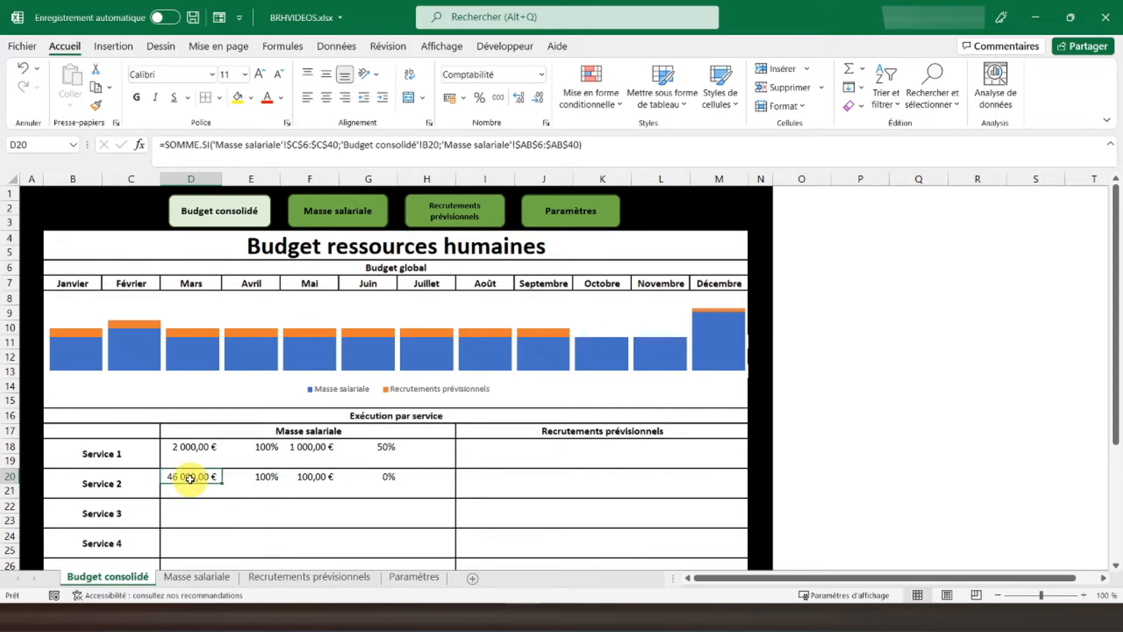
left_click(194, 577)
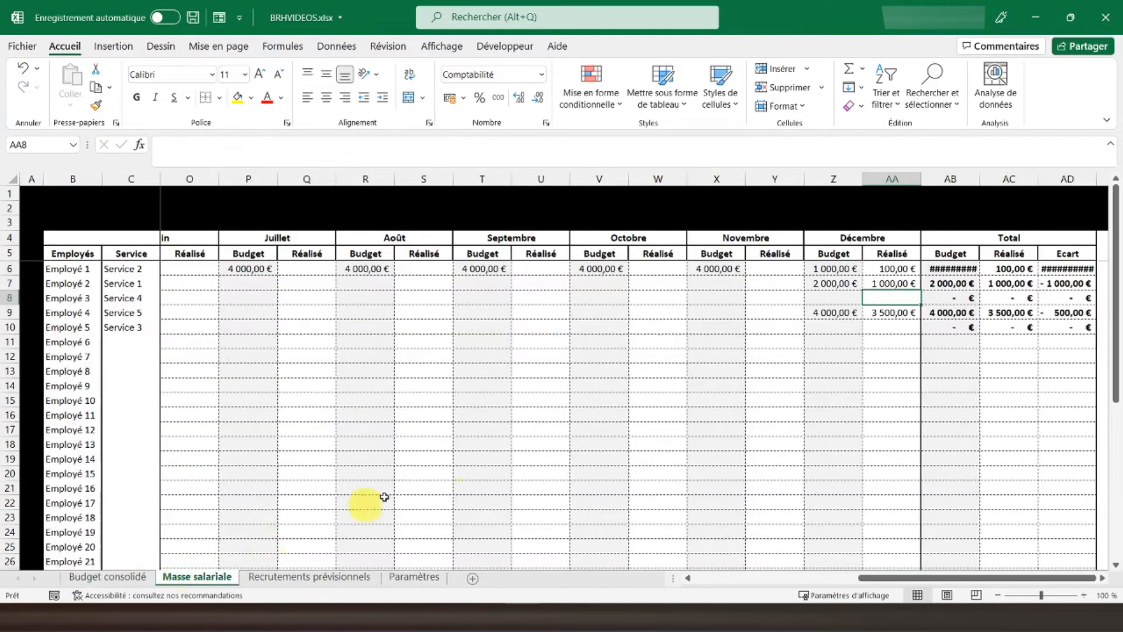
double_click(980, 180)
left_click(942, 268)
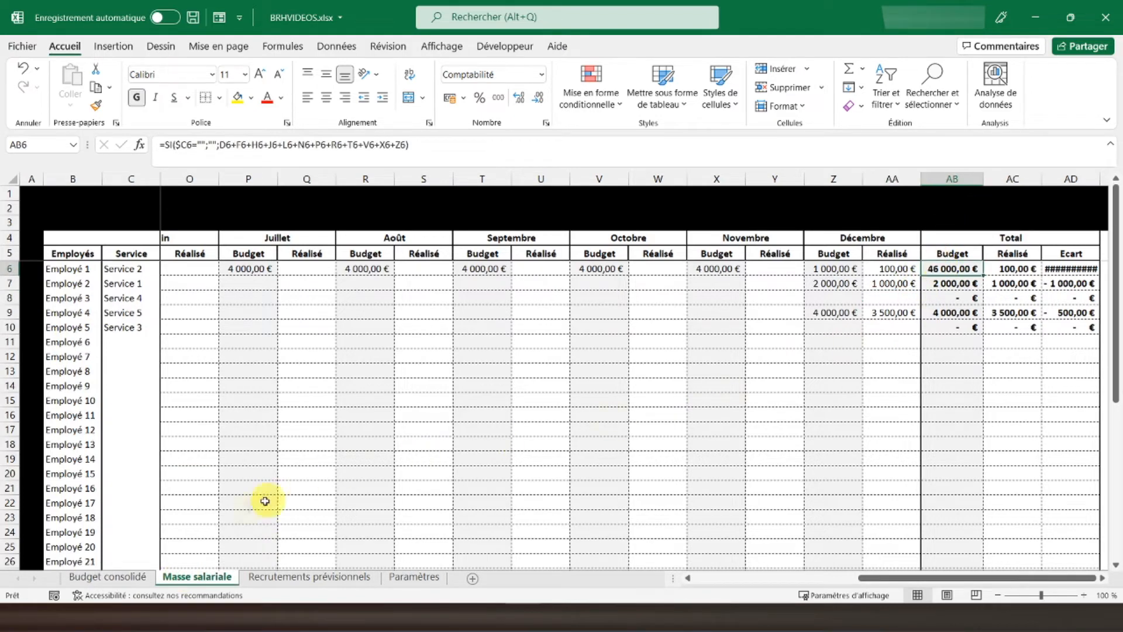
left_click(117, 577)
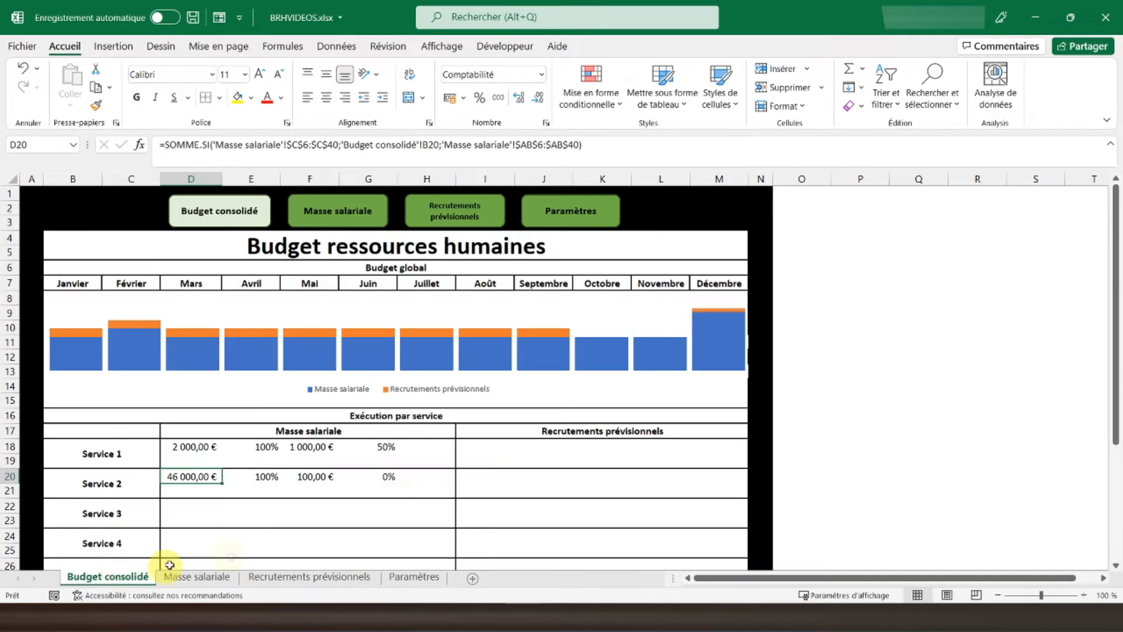
Set Employé 1's December Réalisé amount in AA6 on the Masse salariale sheet to 20000
left_click(316, 479)
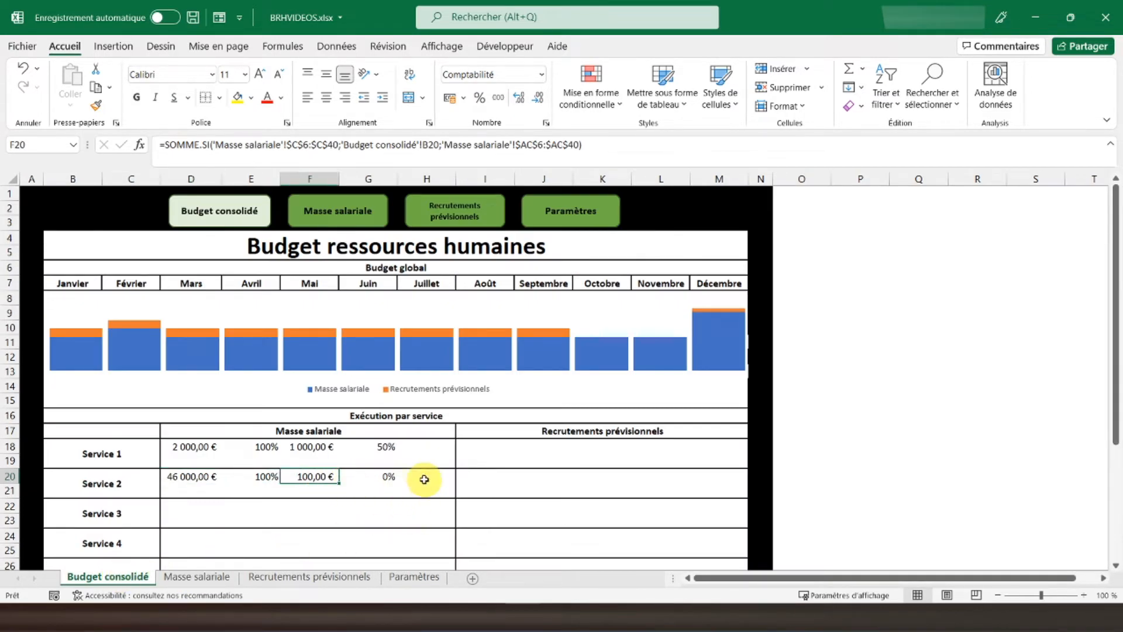
left_click(198, 577)
left_click(881, 269)
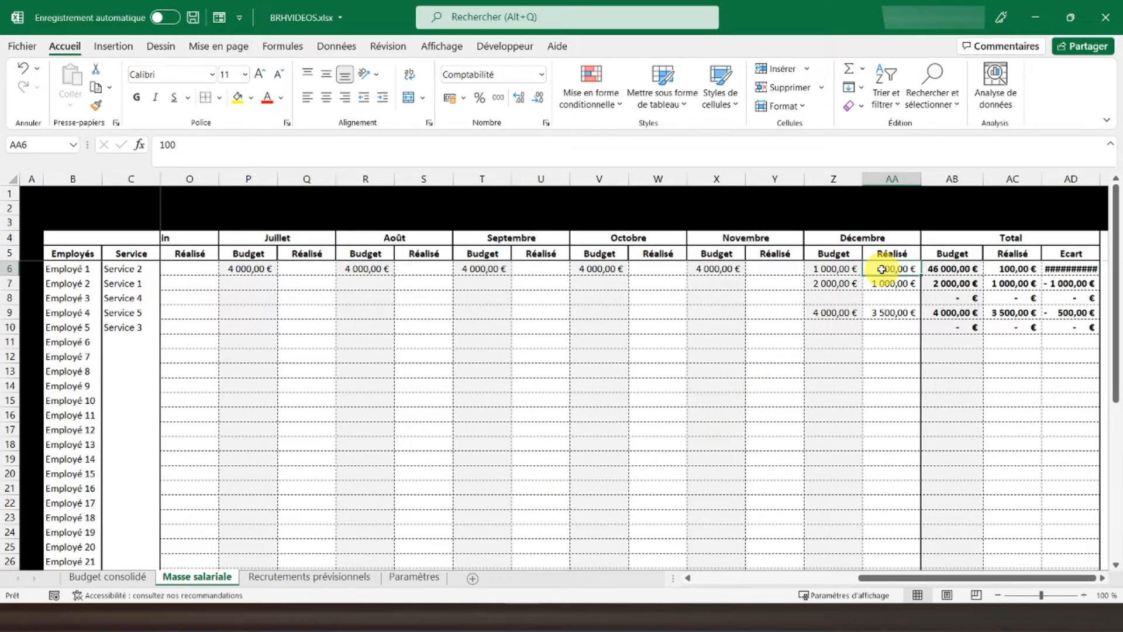
type("2000")
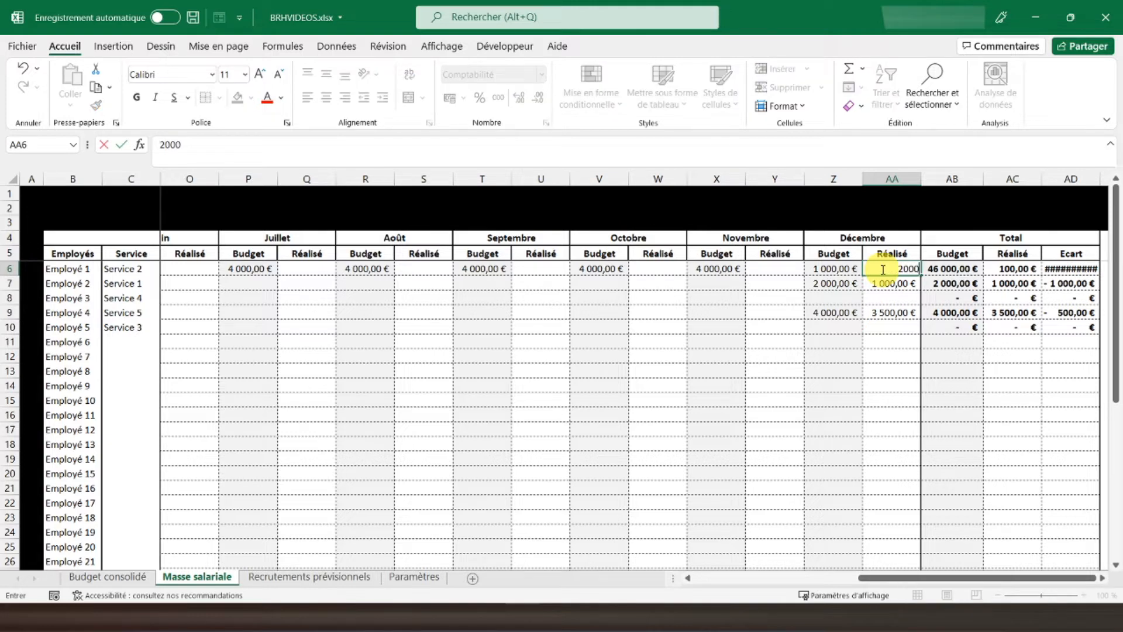
key("Return")
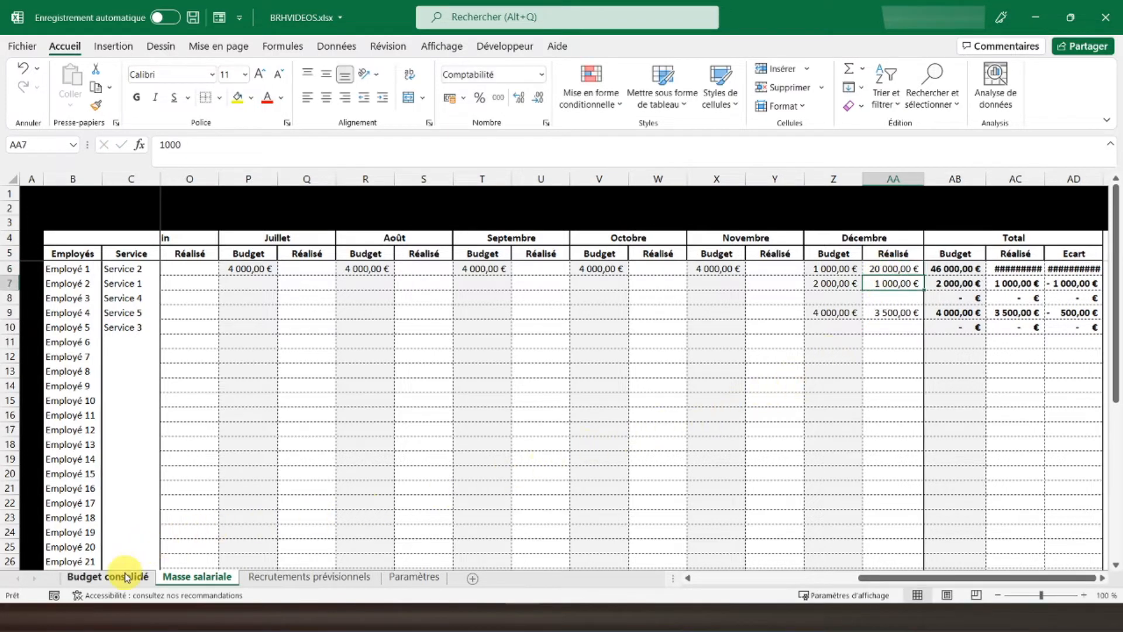
Widen column F on the Budget consolidé sheet to fit its amounts and check the Service 2 execution rate in G20
left_click(125, 576)
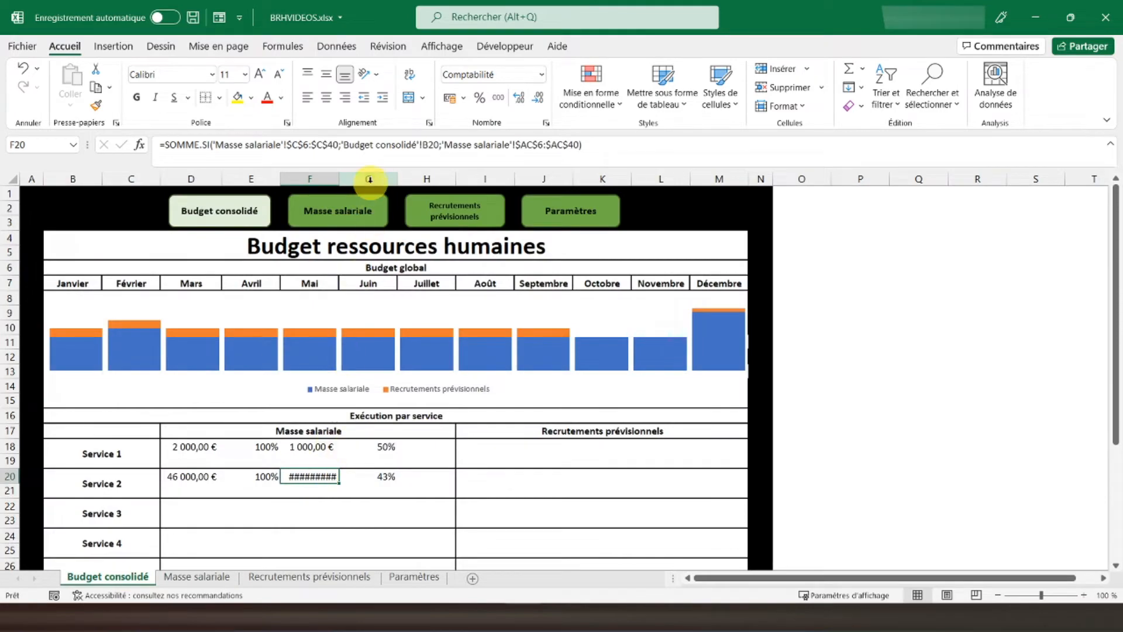
left_click_drag(344, 179, 343, 179)
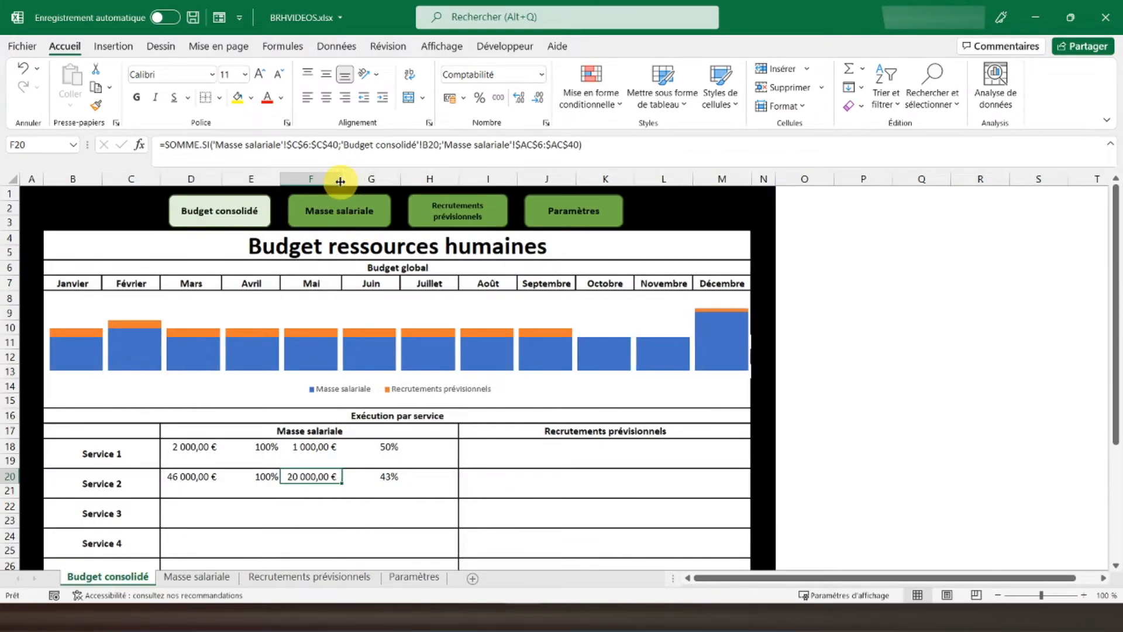
left_click(383, 478)
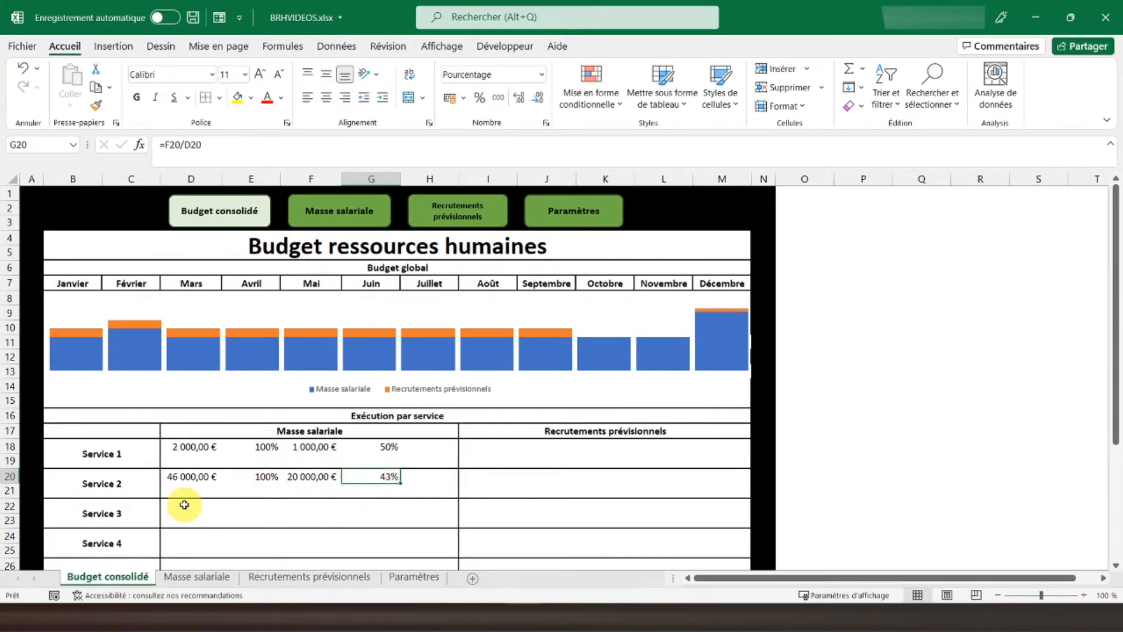
Copy the Service 2 payroll cells D20:G20 into the Service 3 row from D22
scroll(183, 501, "down", 2)
left_click_drag(204, 389, 378, 388)
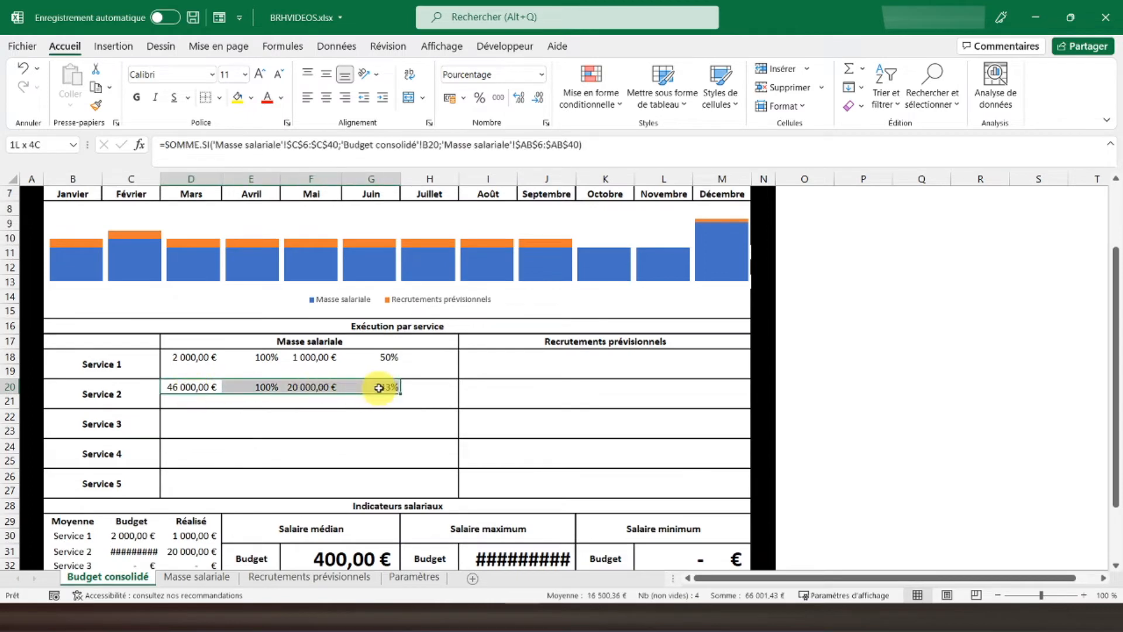
key("ctrl+c")
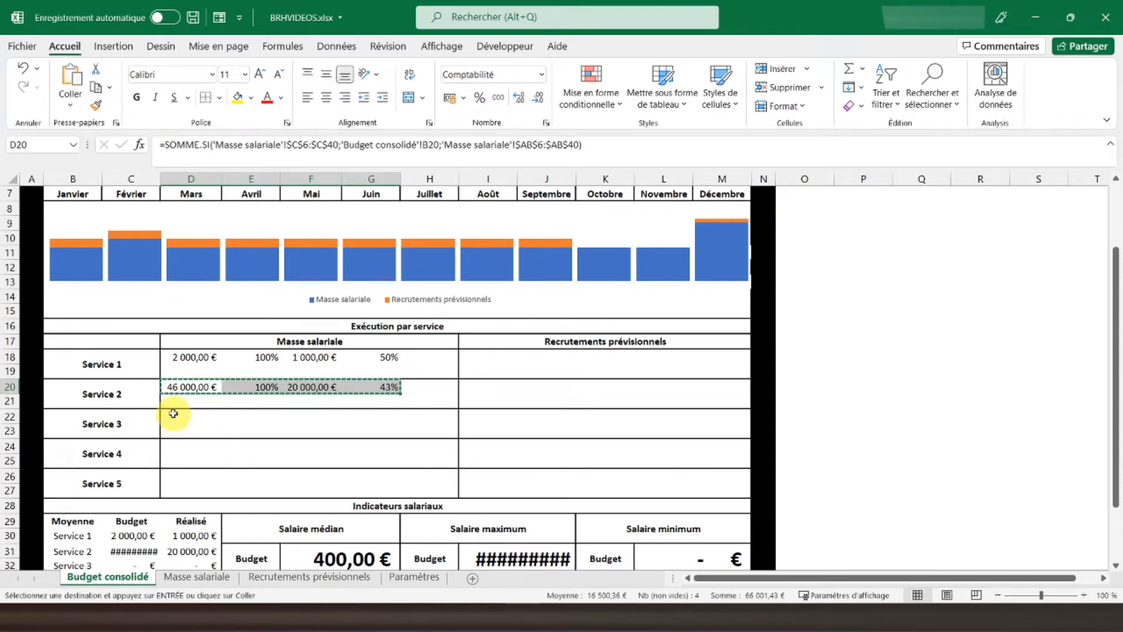
left_click(173, 414)
key("ctrl+v")
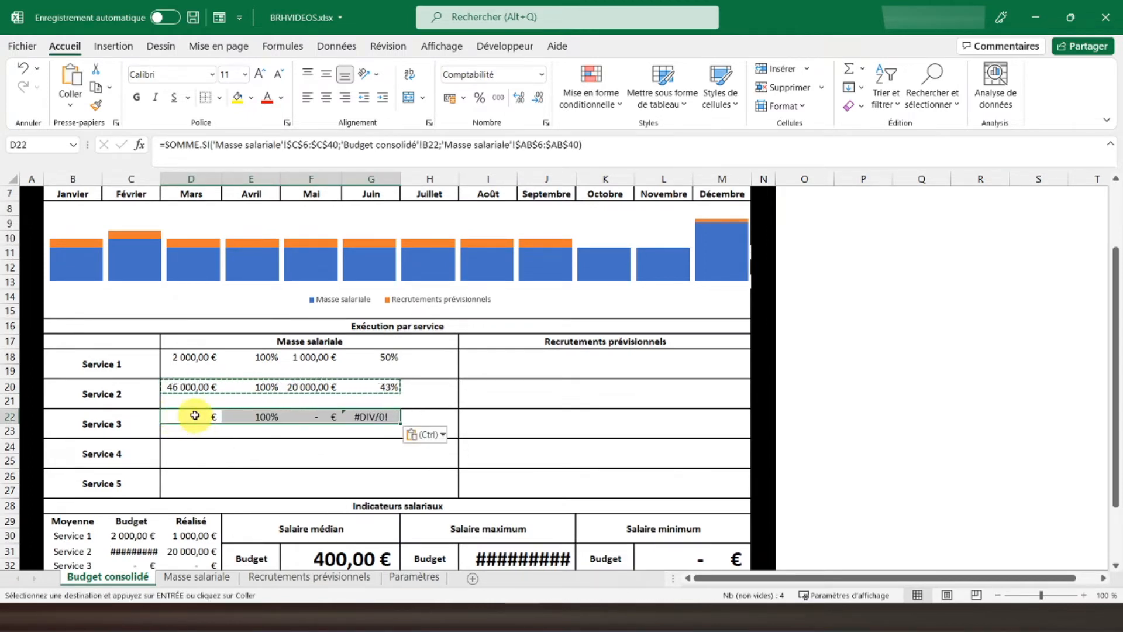
left_click(194, 414)
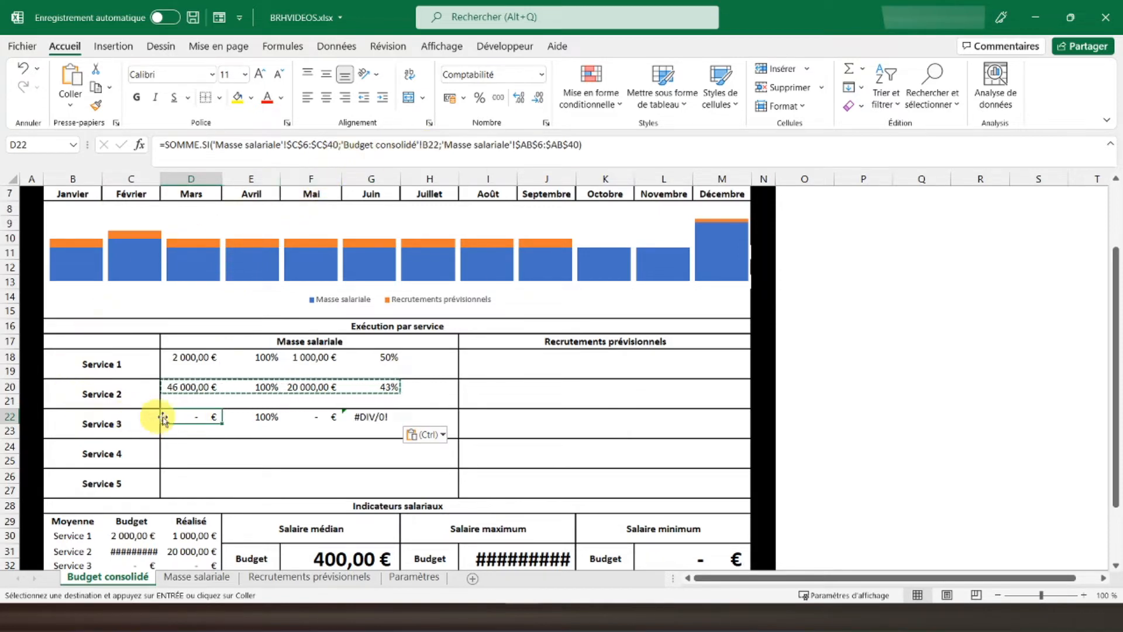
Copy the Service 3 payroll cells D22:G22 into the Service 4 and Service 5 rows from D24 and D26
left_click_drag(185, 421, 355, 421)
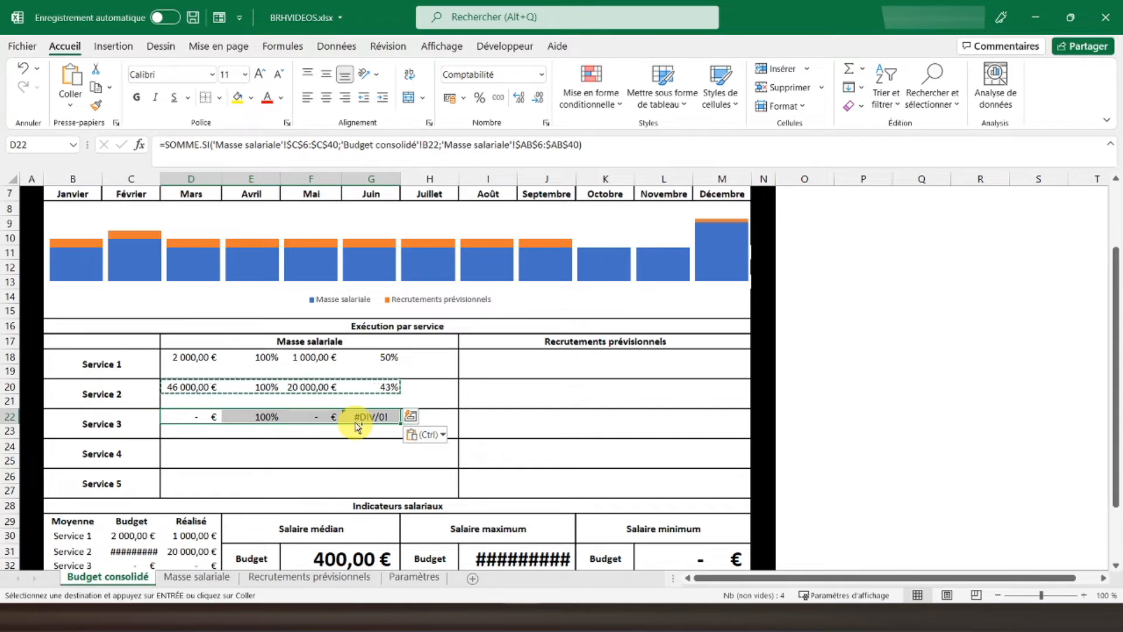
left_click(175, 444)
key("ctrl+v")
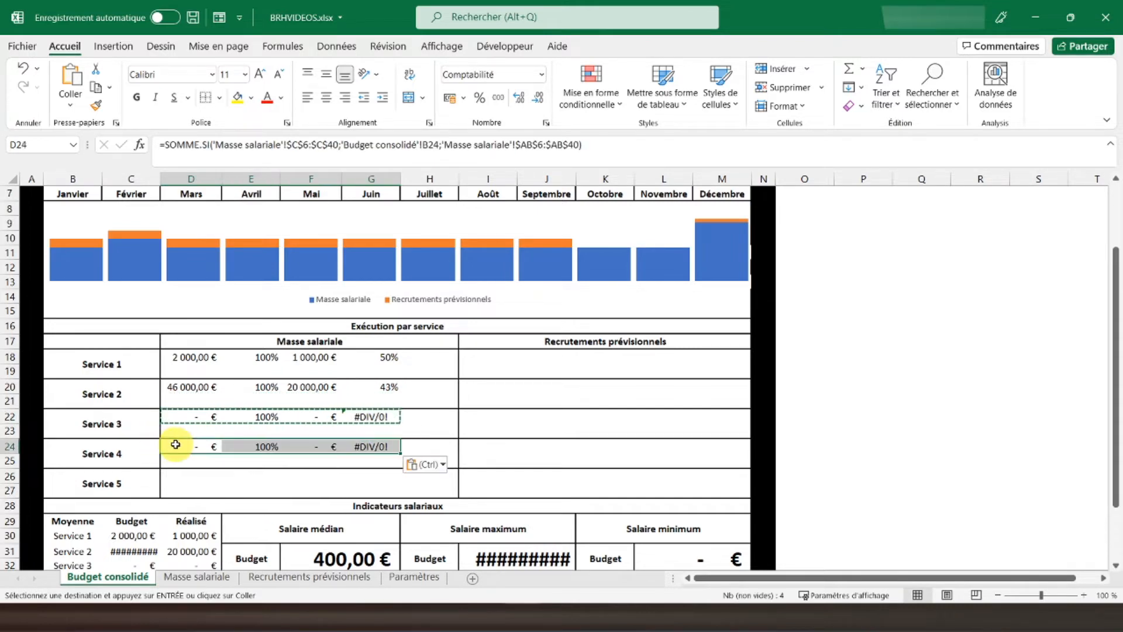
left_click(179, 477)
key("ctrl+v")
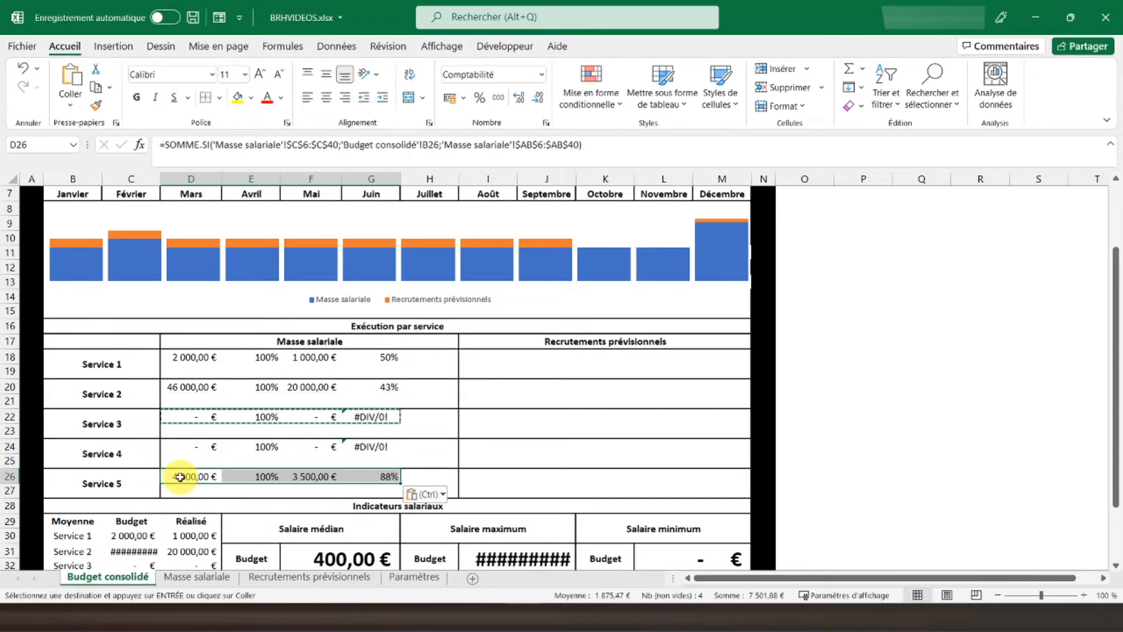
Enter Employé 3's December amounts on the Masse salariale sheet: 2000 as Budget in Z8 and 1850 as Réalisé in AA8
left_click(195, 445)
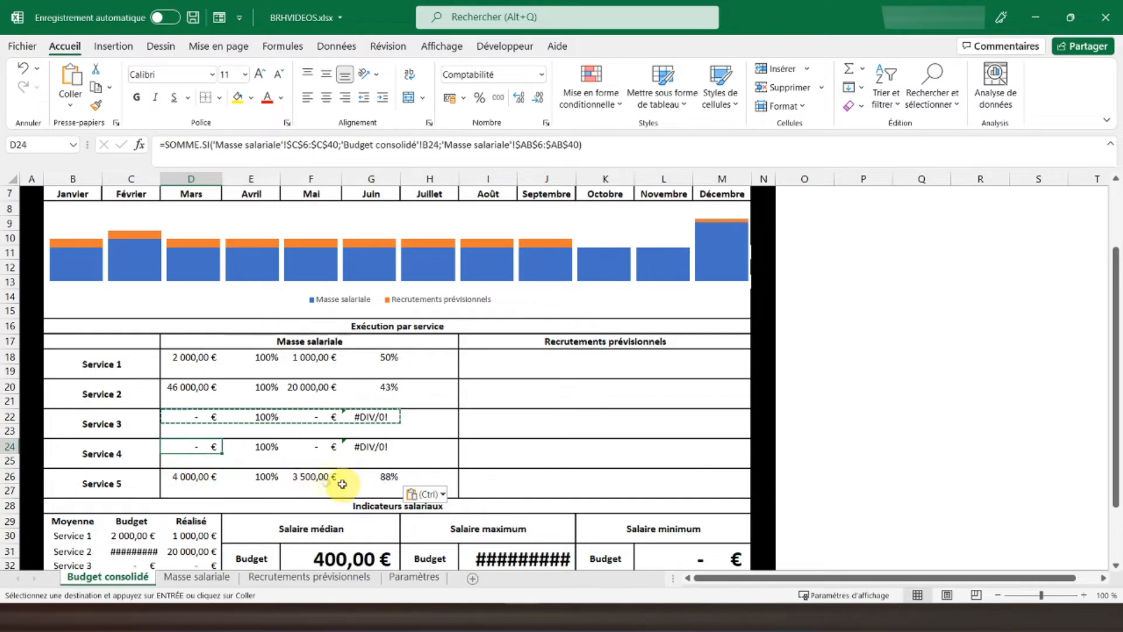
left_click(199, 576)
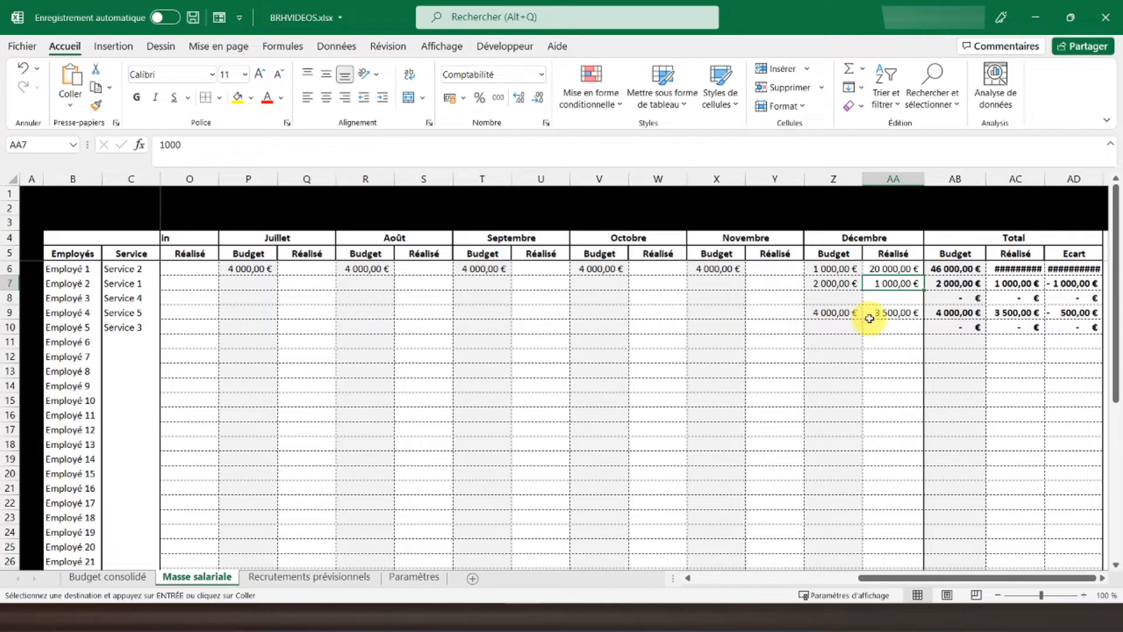
left_click(98, 577)
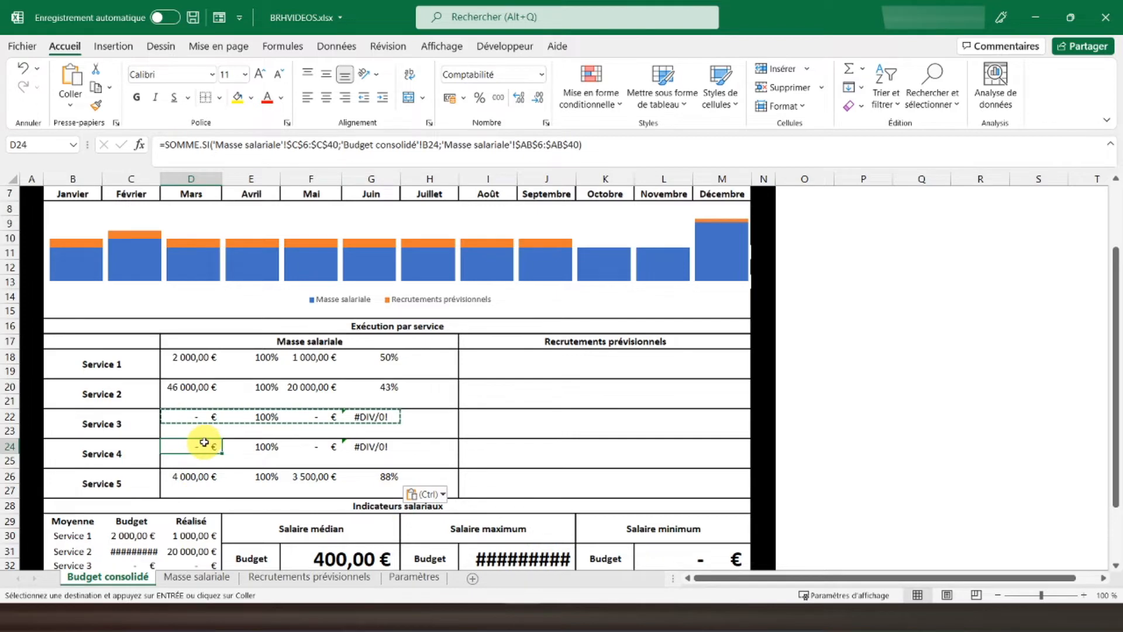
left_click(201, 577)
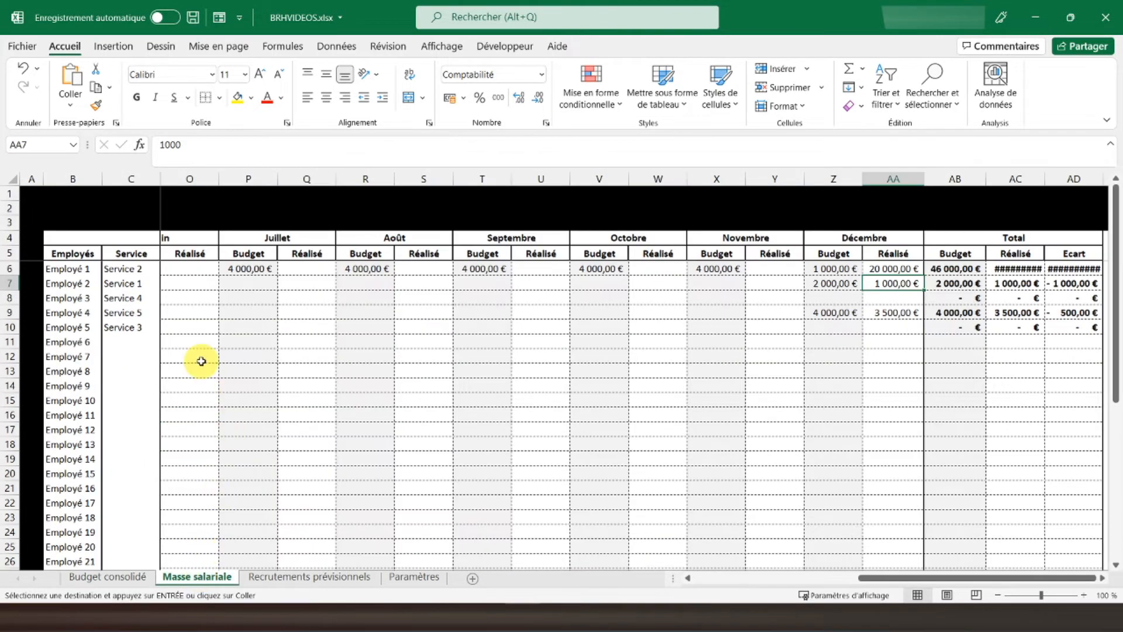
left_click(833, 297)
type("2000")
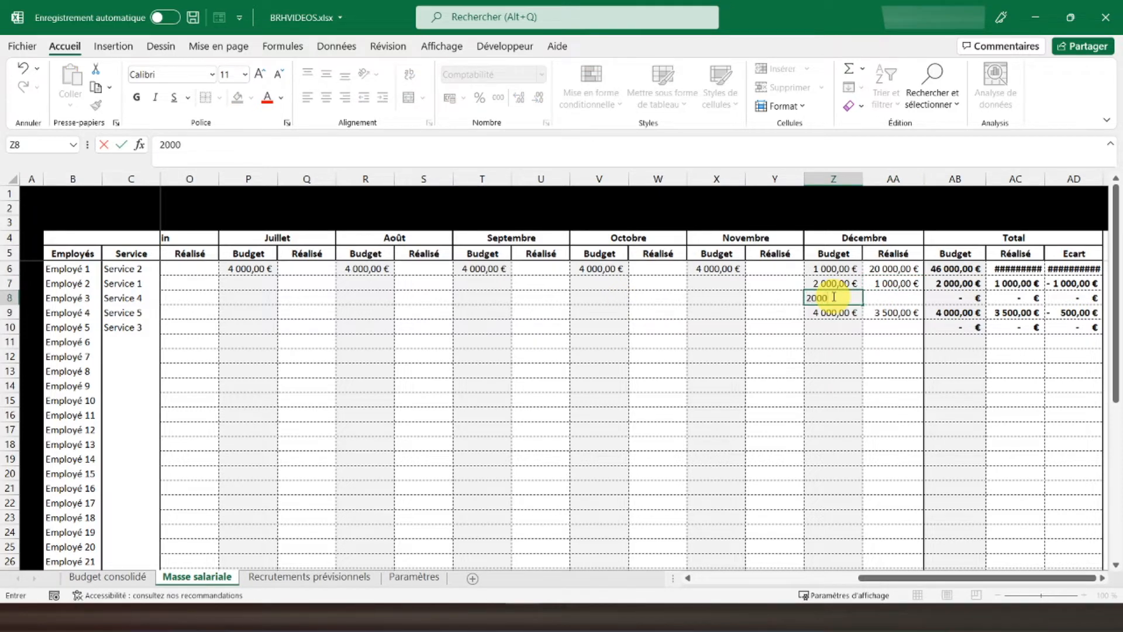
key("Tab")
type("1")
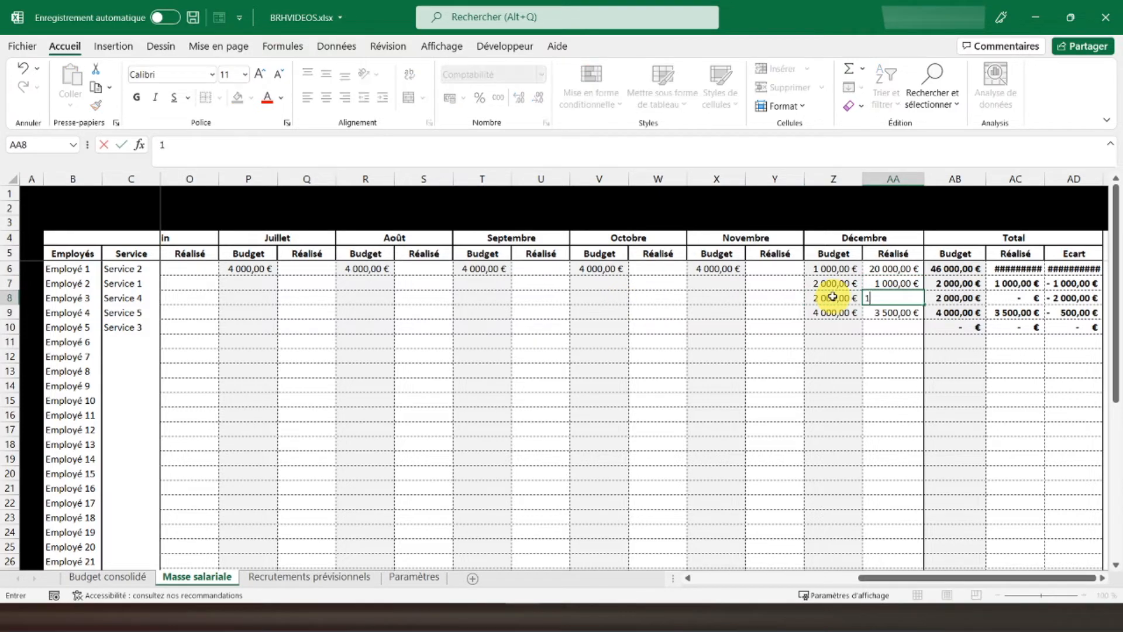
key("Return")
Enter Employé 5's December amounts on the Masse salariale sheet: 8000 as Budget in Z10 and 2000 as Réalisé in AA10
left_click(817, 323)
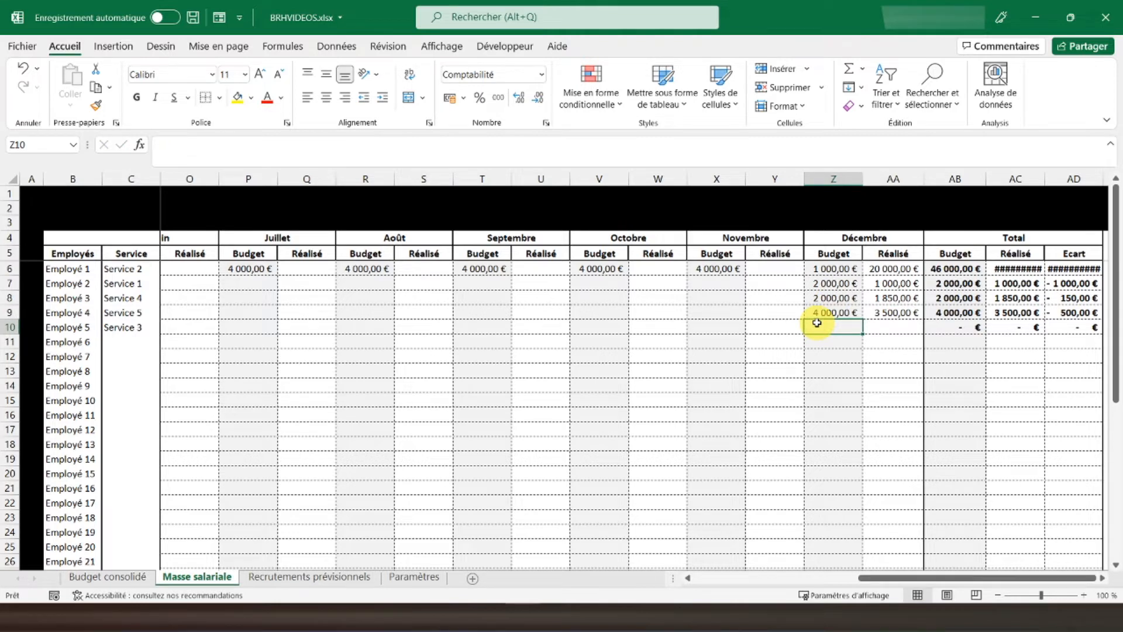
type("8000")
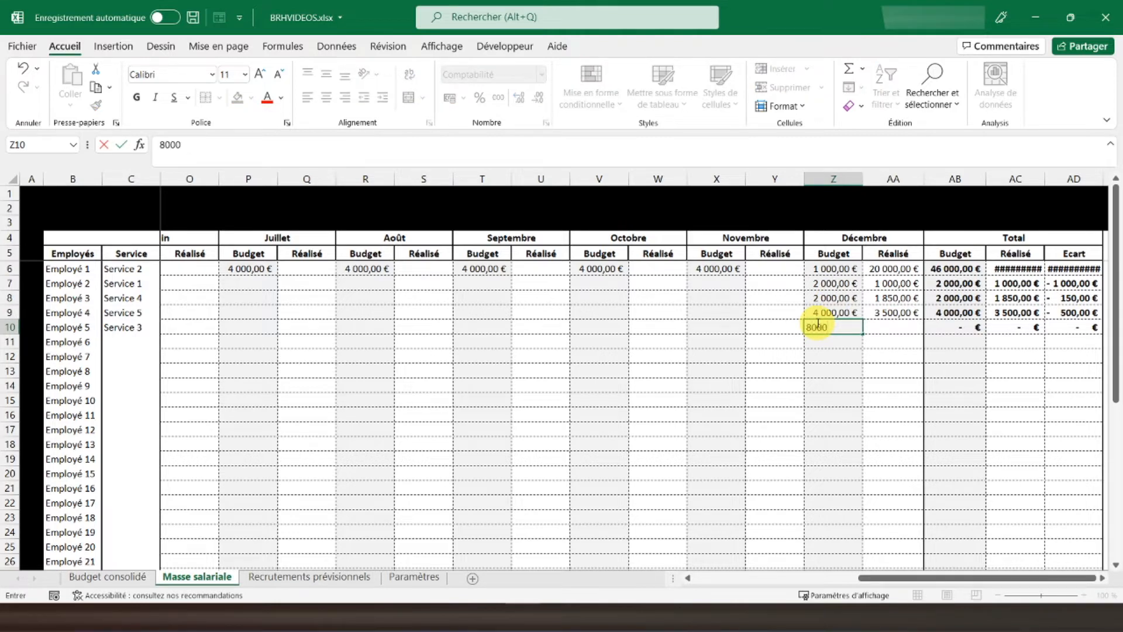
key("Tab")
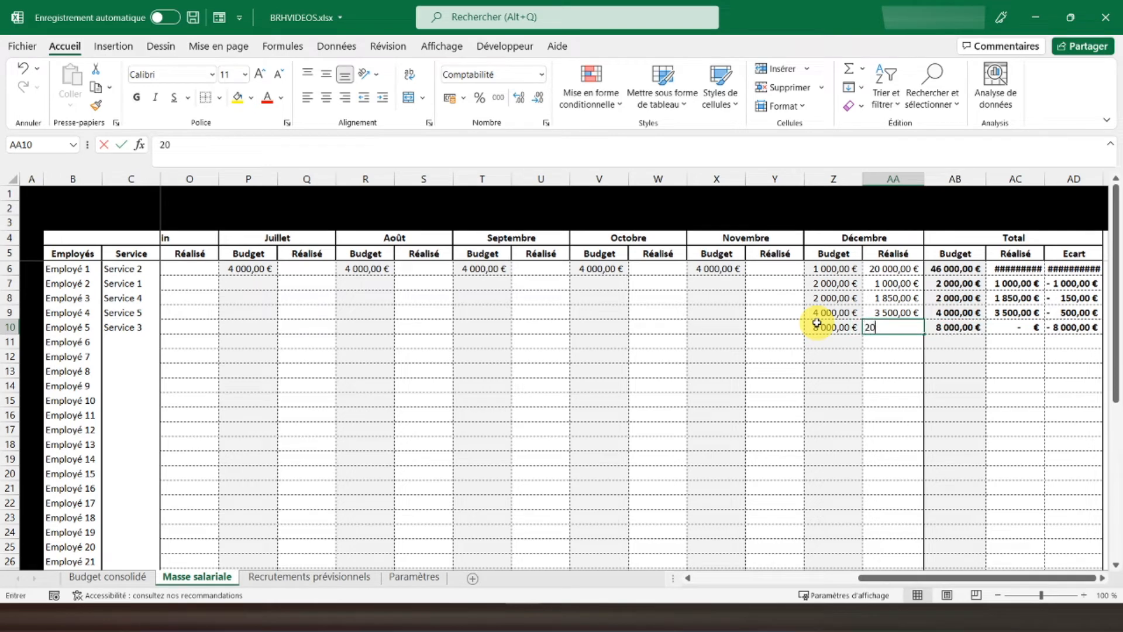
key("Return")
Review the per-service payroll figures and the D18 formula on Budget consolidé, and select I18 under Recrutements prévisionnels
left_click(111, 576)
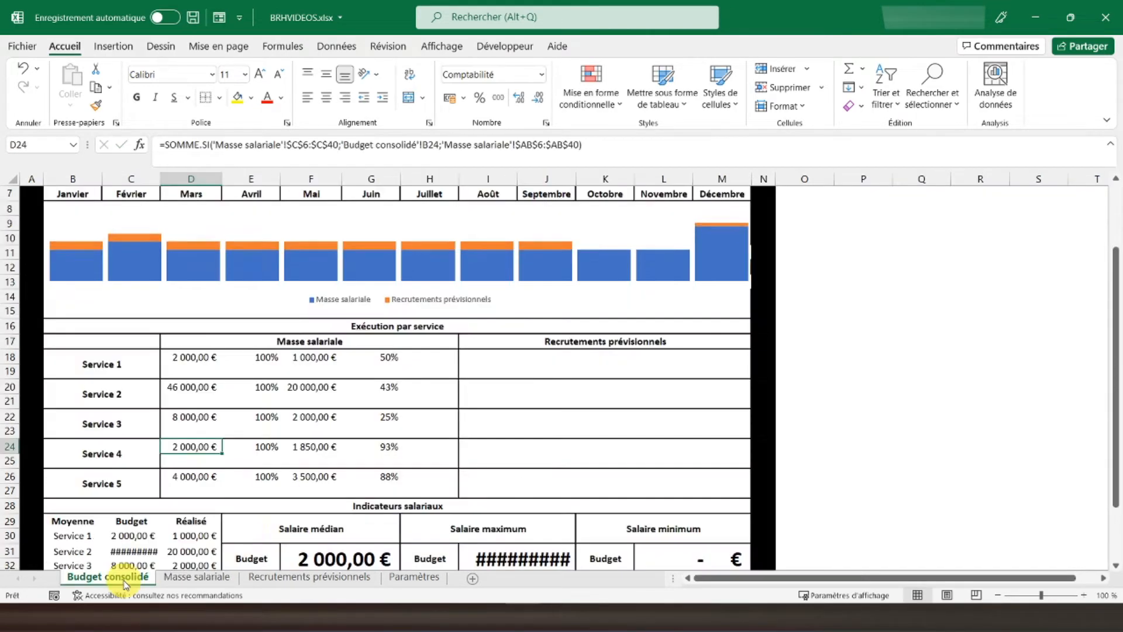
left_click(176, 357)
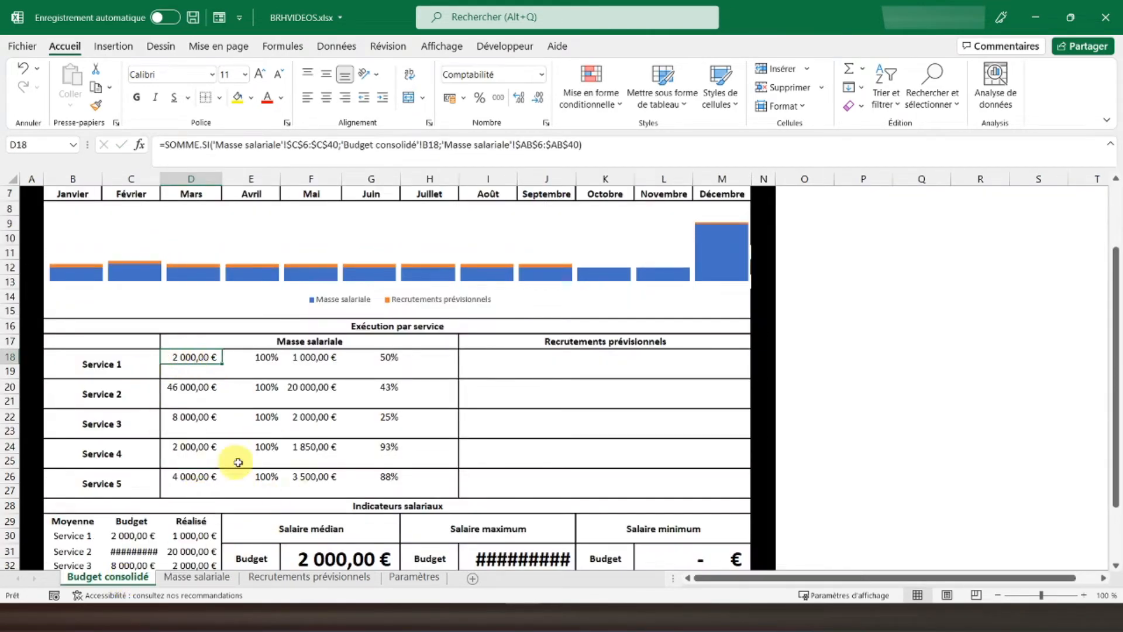
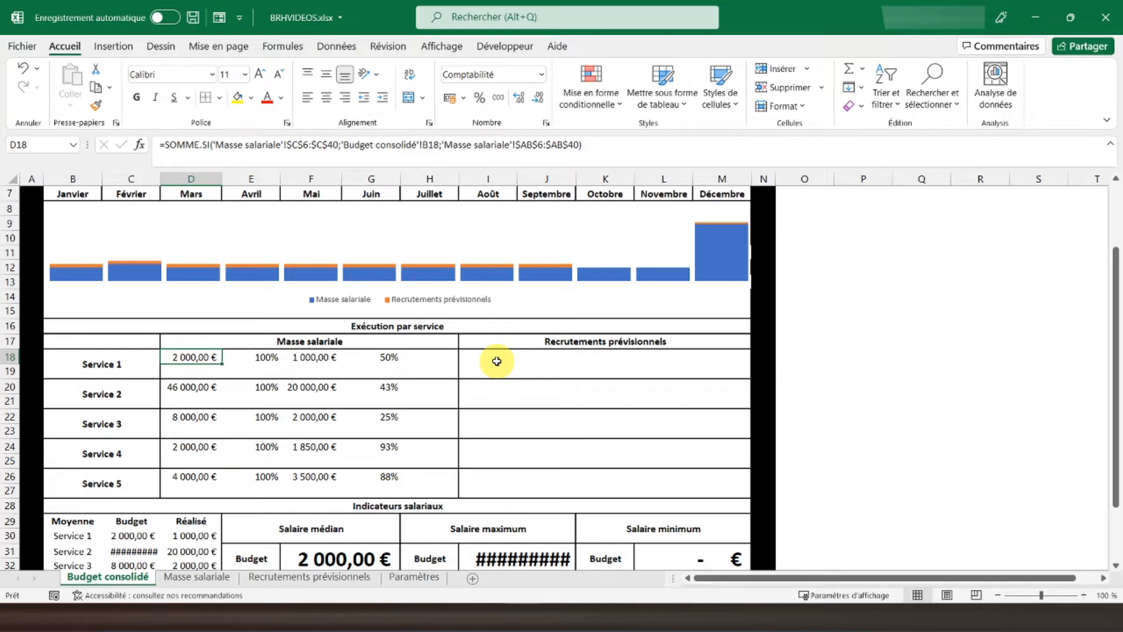
left_click(480, 361)
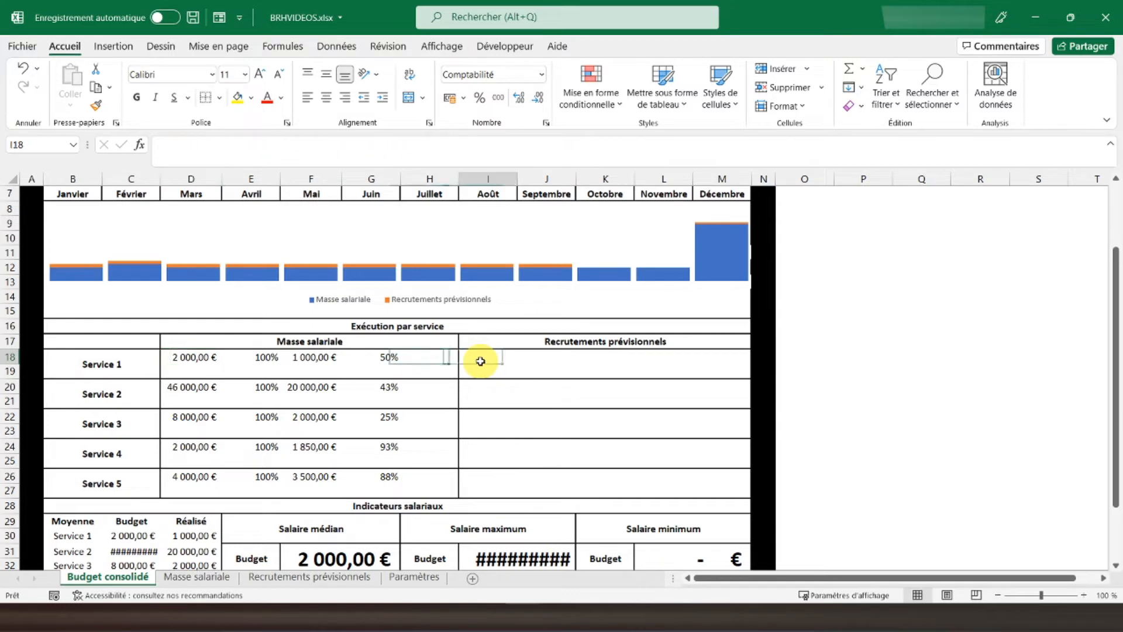
Start a SOMME.SI formula in I18 using C6:C40 of the Recrutements prévisionnels sheet as the criteria range
type("=somm")
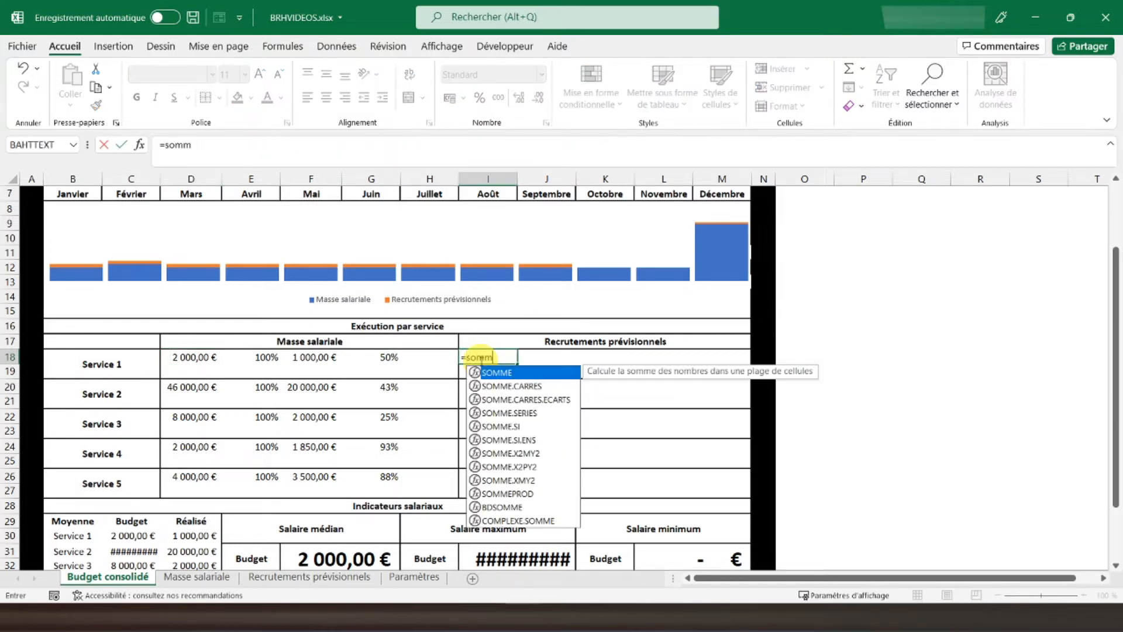
type("e.")
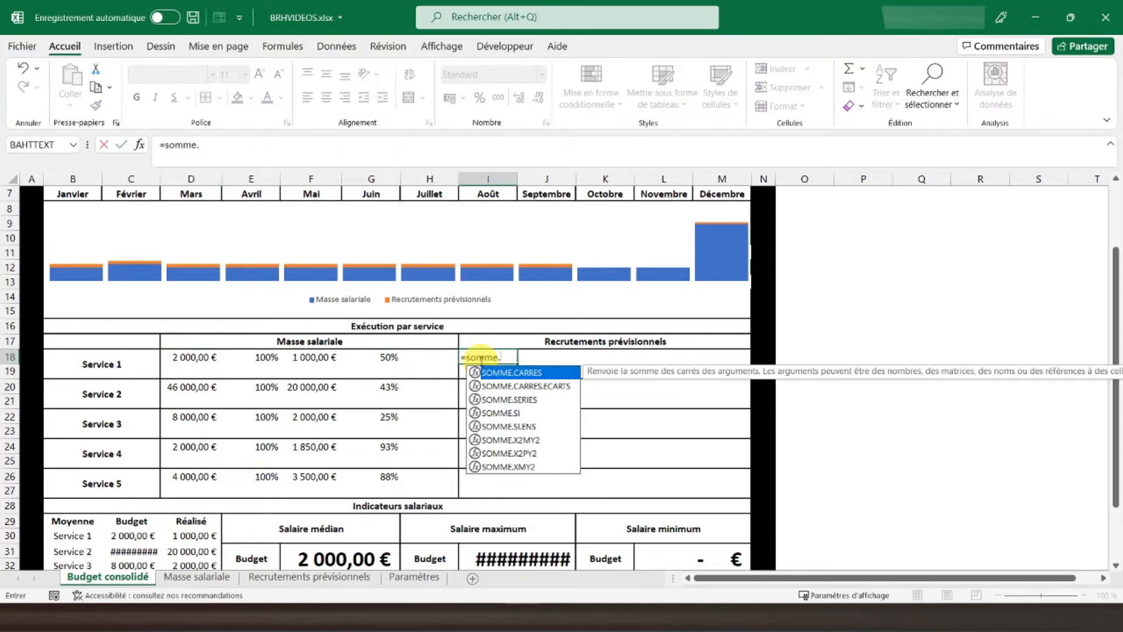
type("si(")
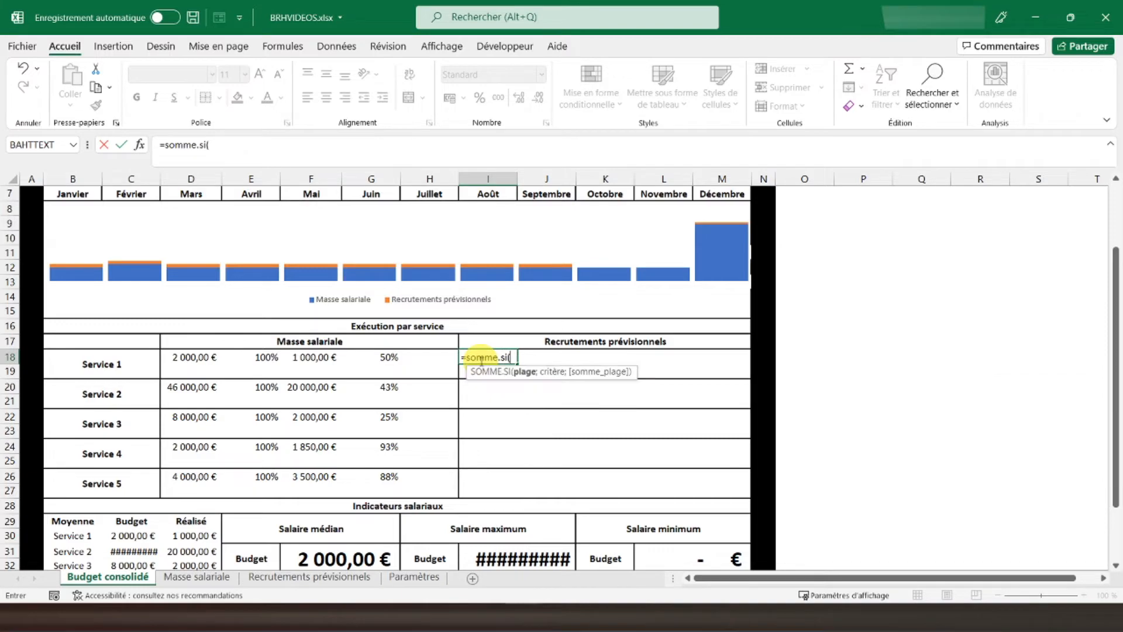
left_click(305, 577)
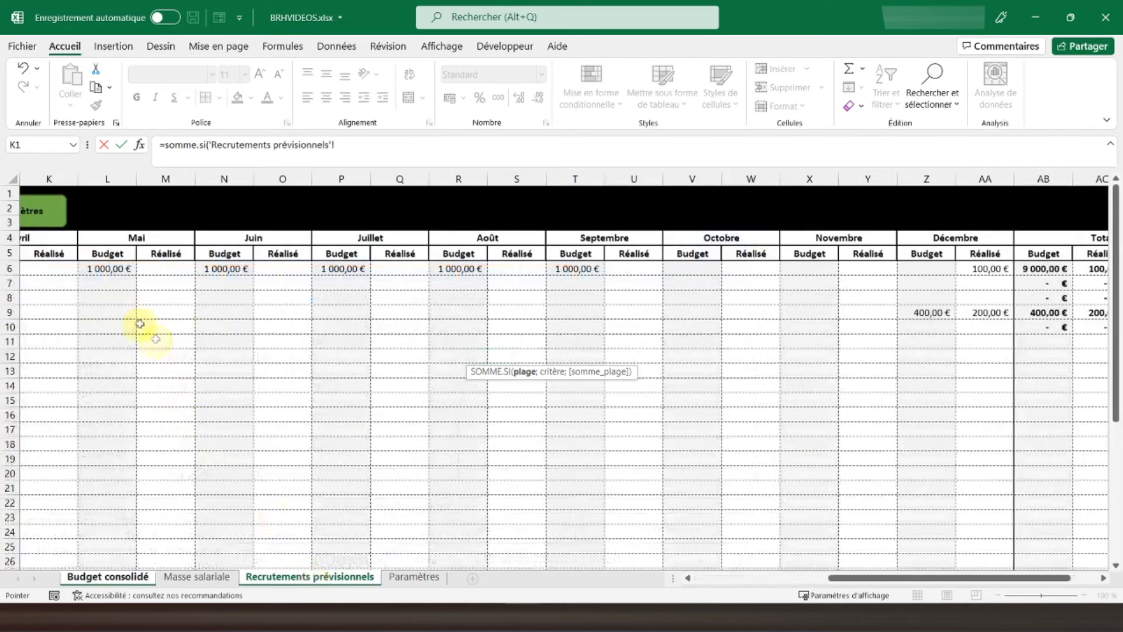
left_click_drag(878, 578, 519, 581)
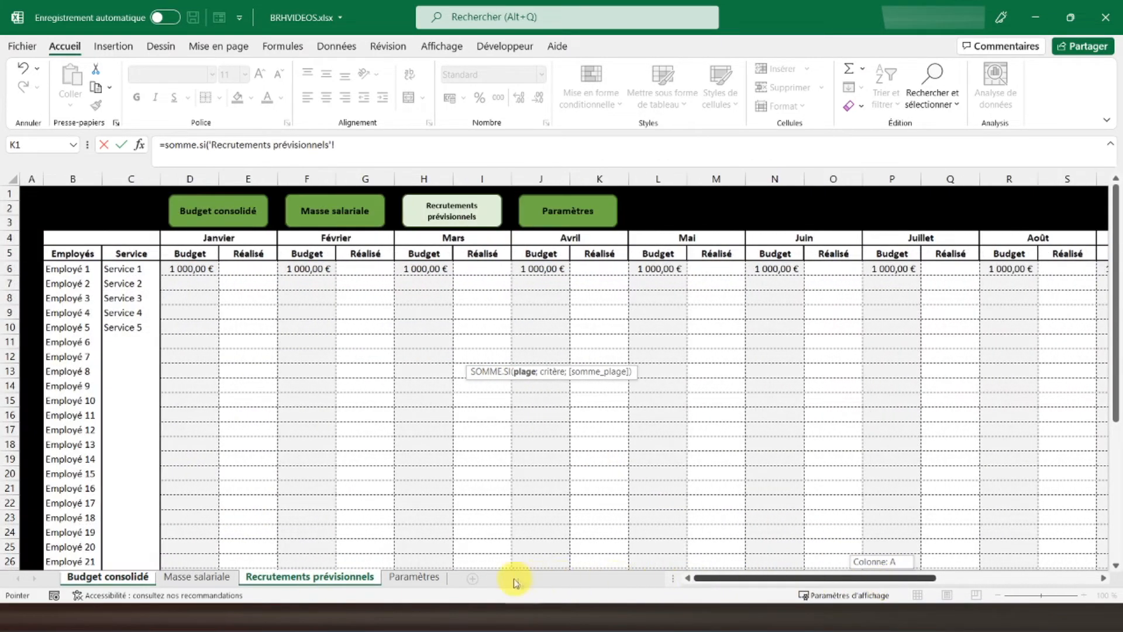
left_click_drag(129, 269, 142, 530)
type(";")
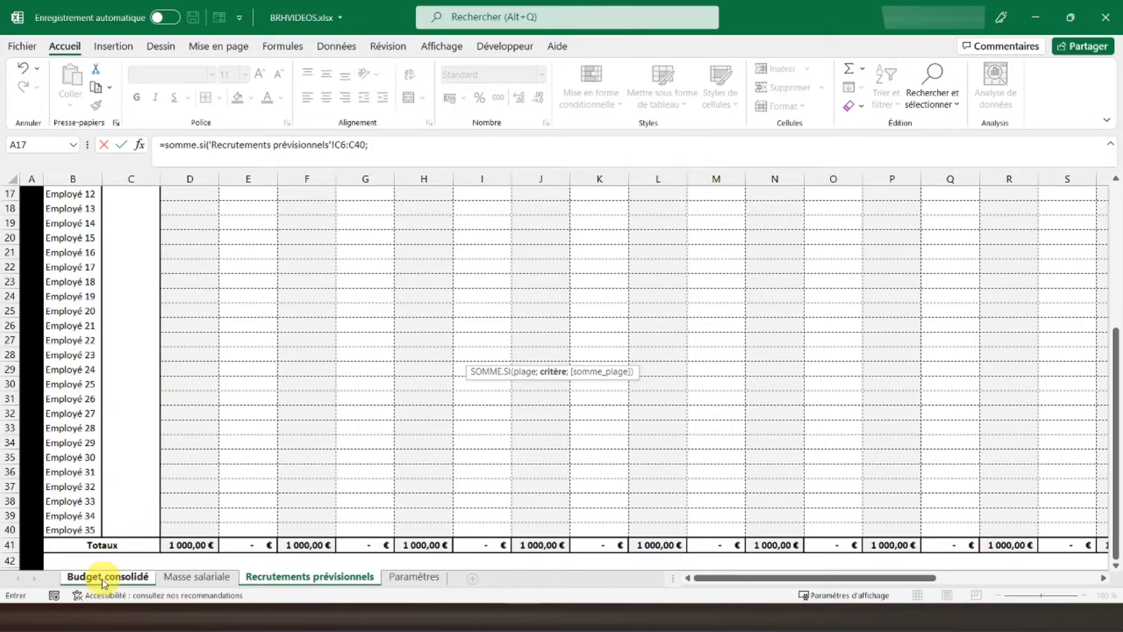
Set the criterion of the SOMME.SI formula in I18 to the Service 1 cell B18 on the Budget consolidé sheet
left_click(109, 579)
left_click(111, 363)
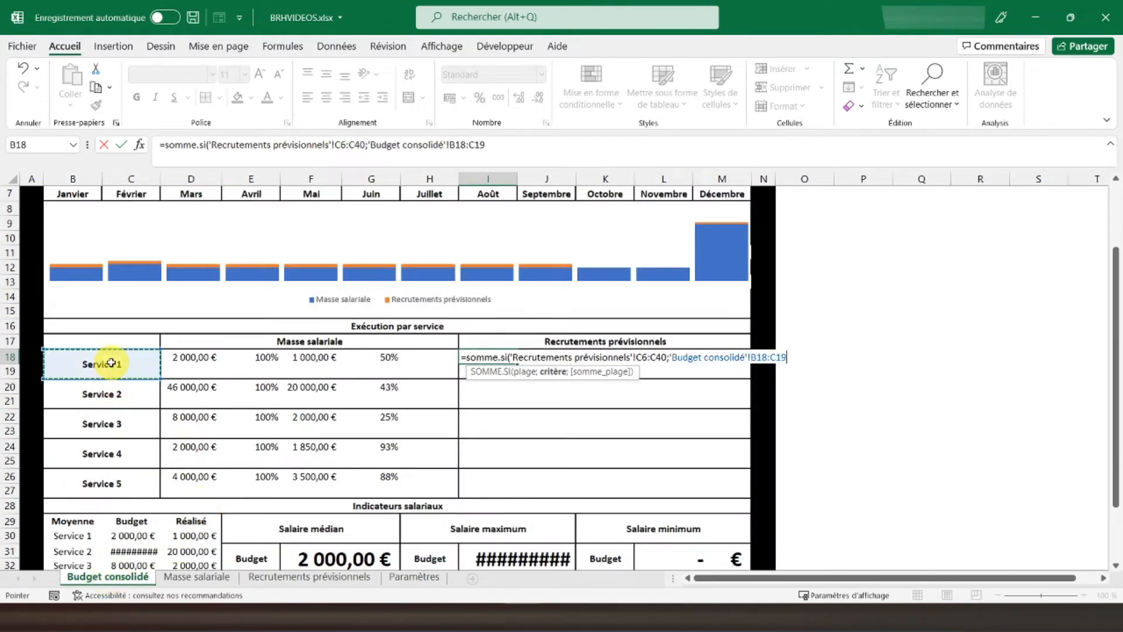
key("BackSpace")
key("BackSpace")
key("BackSpace")
key("BackSpace")
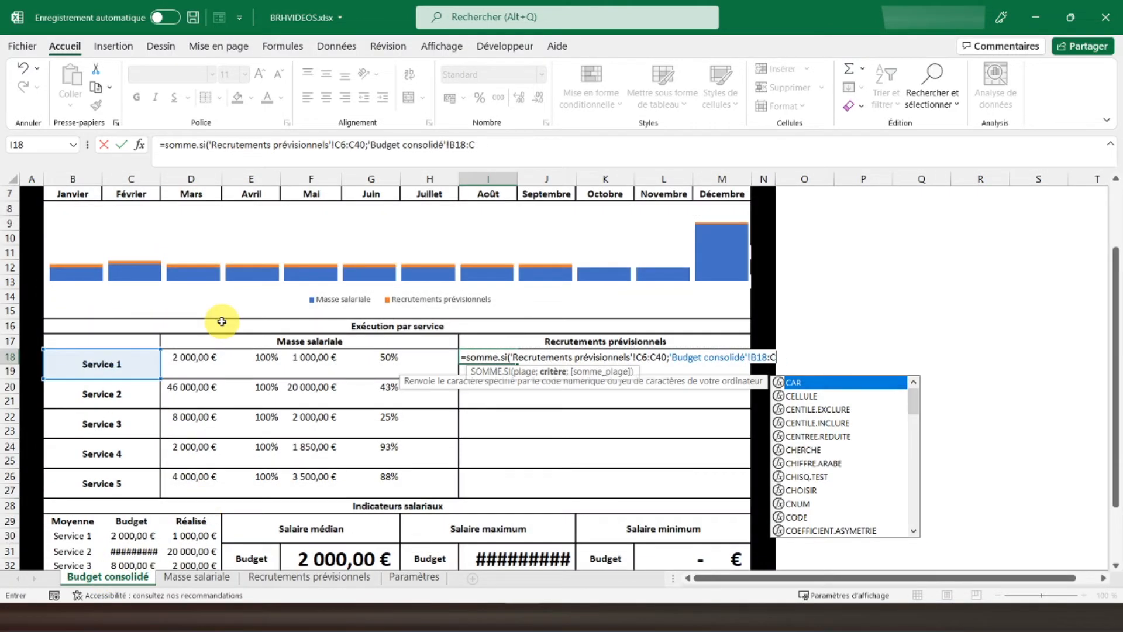
type(";")
Complete the SOMME.SI formula with AB6:AB40 on the Recrutements prévisionnels sheet as the sum range
left_click(309, 576)
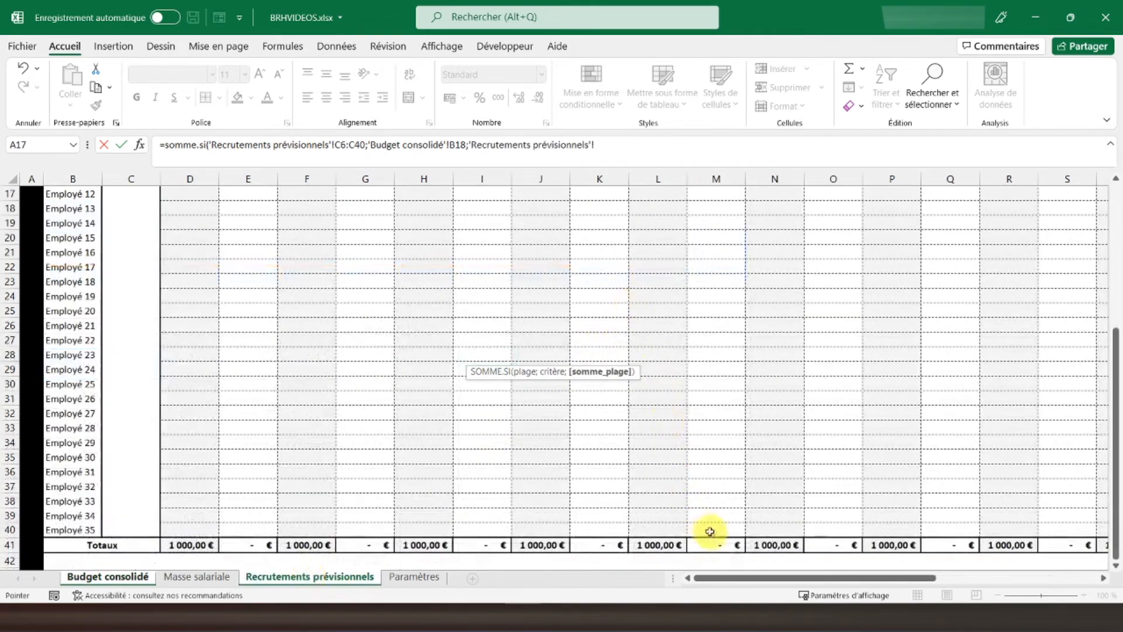
left_click_drag(721, 581, 884, 579)
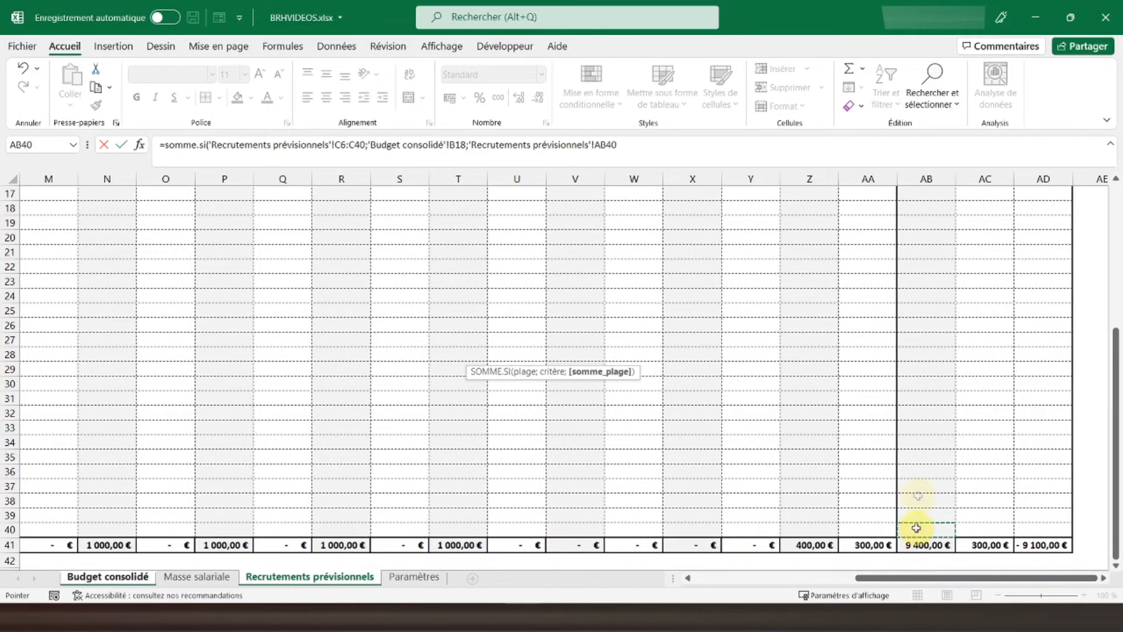
left_click_drag(916, 527, 924, 237)
key("Return")
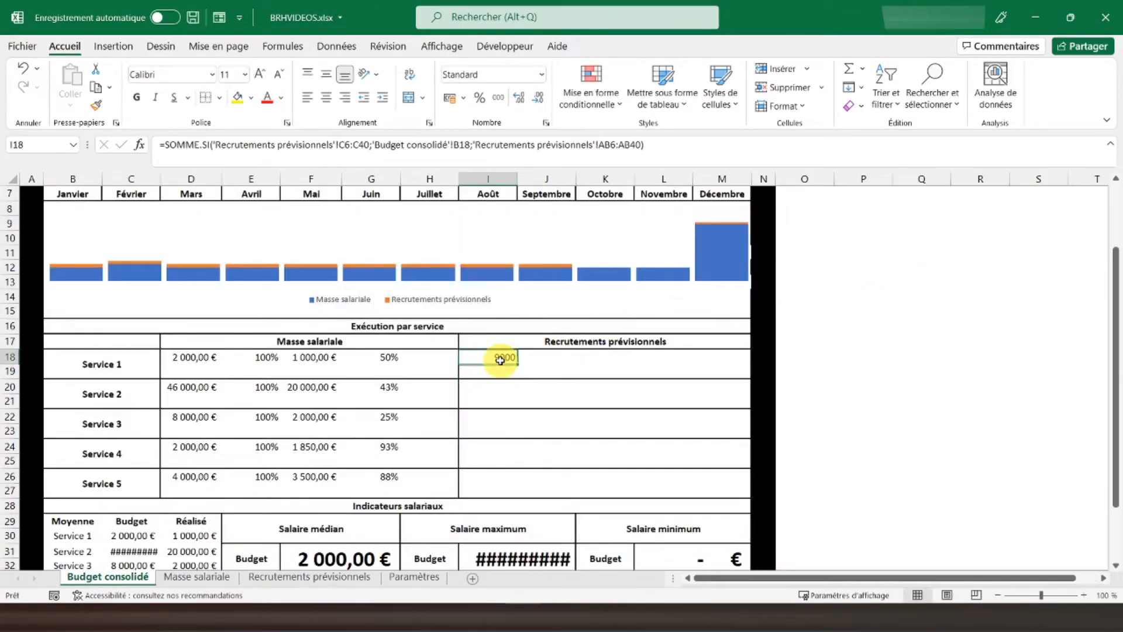
Make both ranges in the I18 formula absolute, as $C$6:$C$40 and $AB$6:$AB$40
left_click(347, 147)
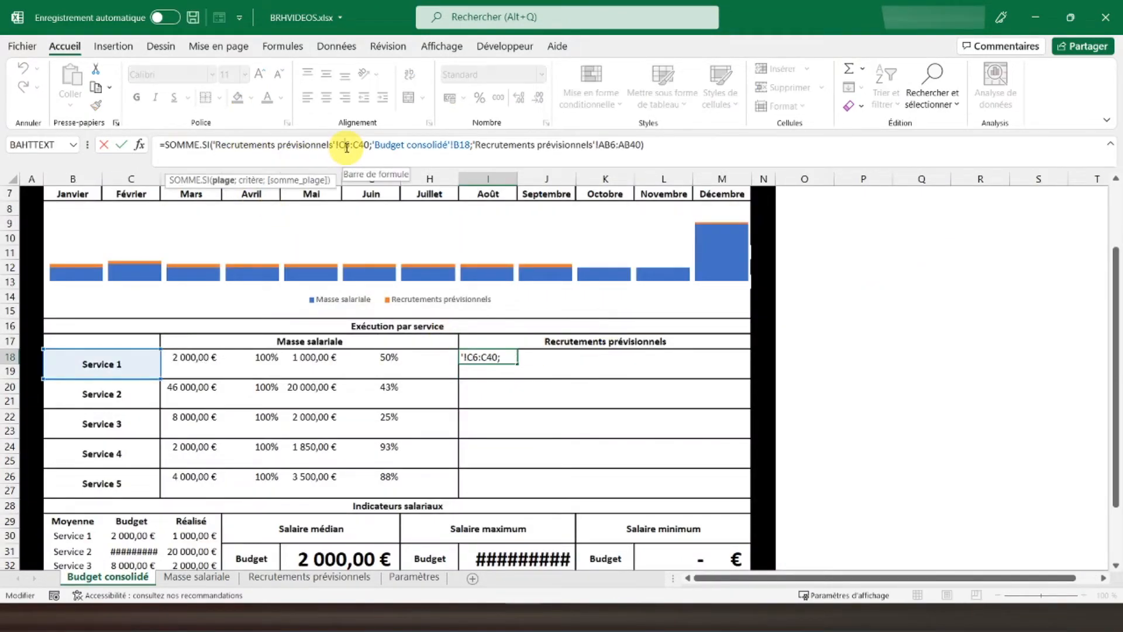
key("F4")
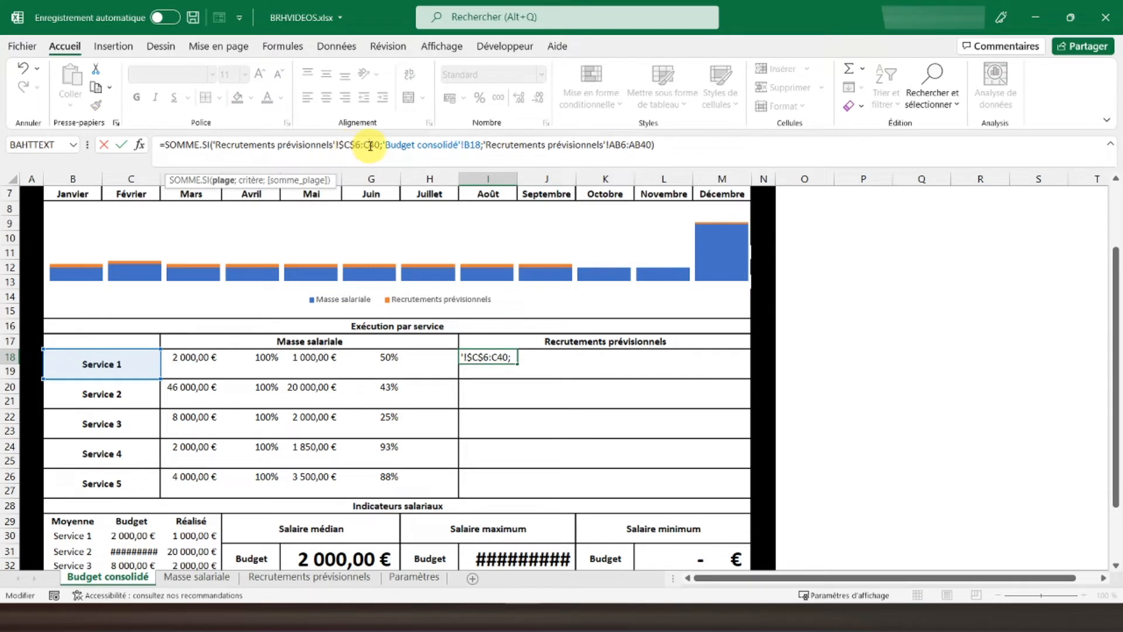
key("F4")
left_click(630, 147)
key("F4")
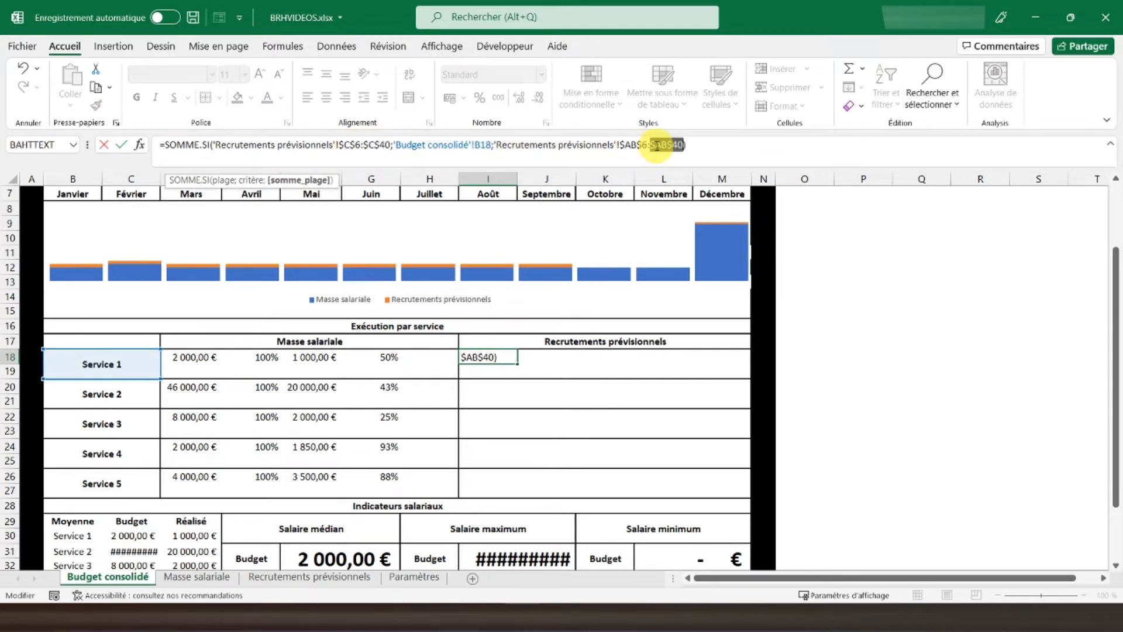
key("Return")
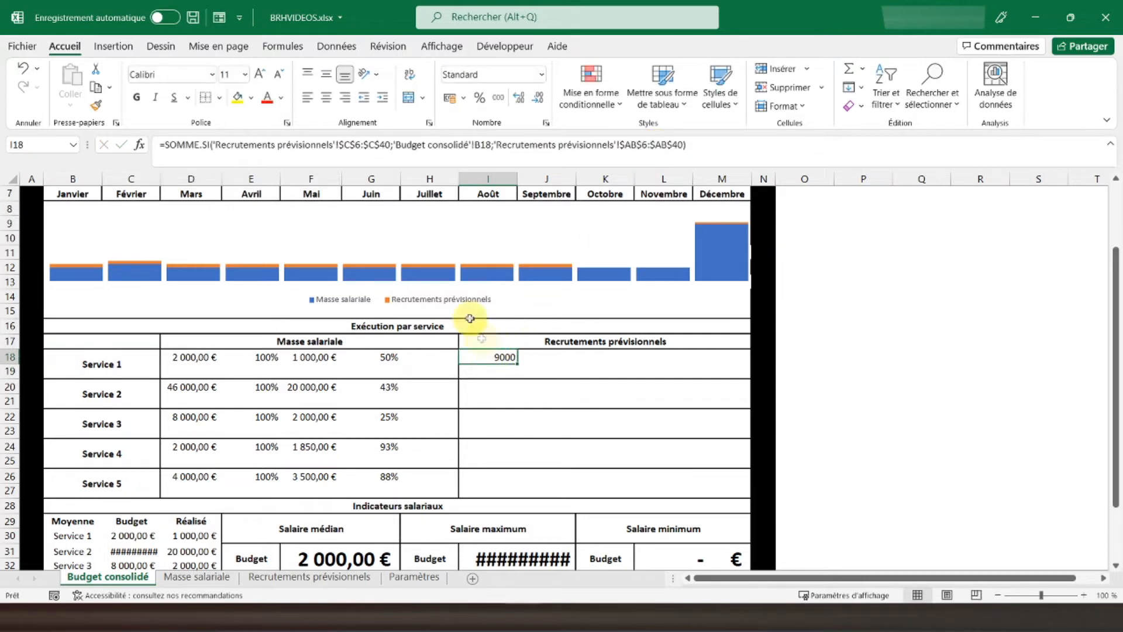
Copy the formatting of the Service 1 Masse salariale cells D18:G18 onto the Recrutements prévisionnels cells starting at I18
left_click_drag(175, 357, 384, 358)
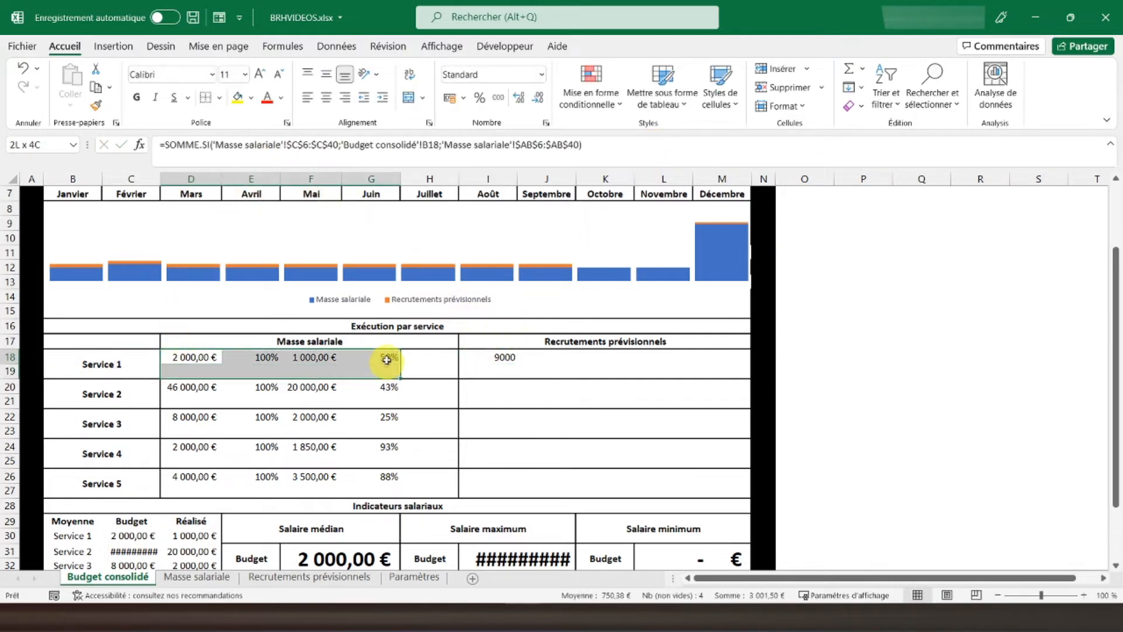
left_click(97, 107)
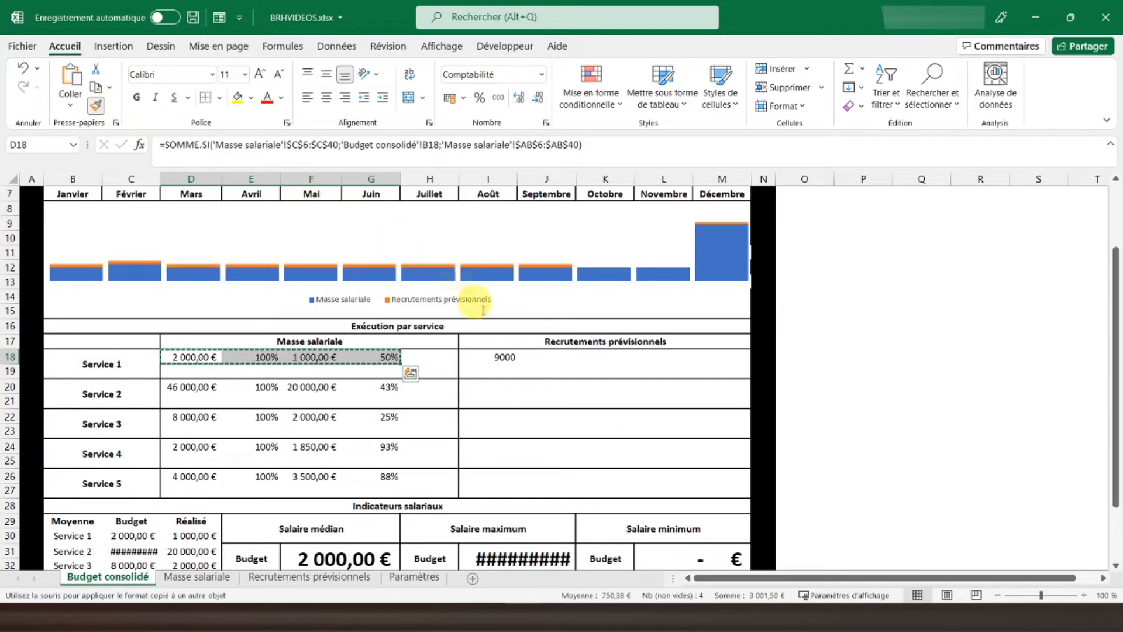
left_click(496, 354)
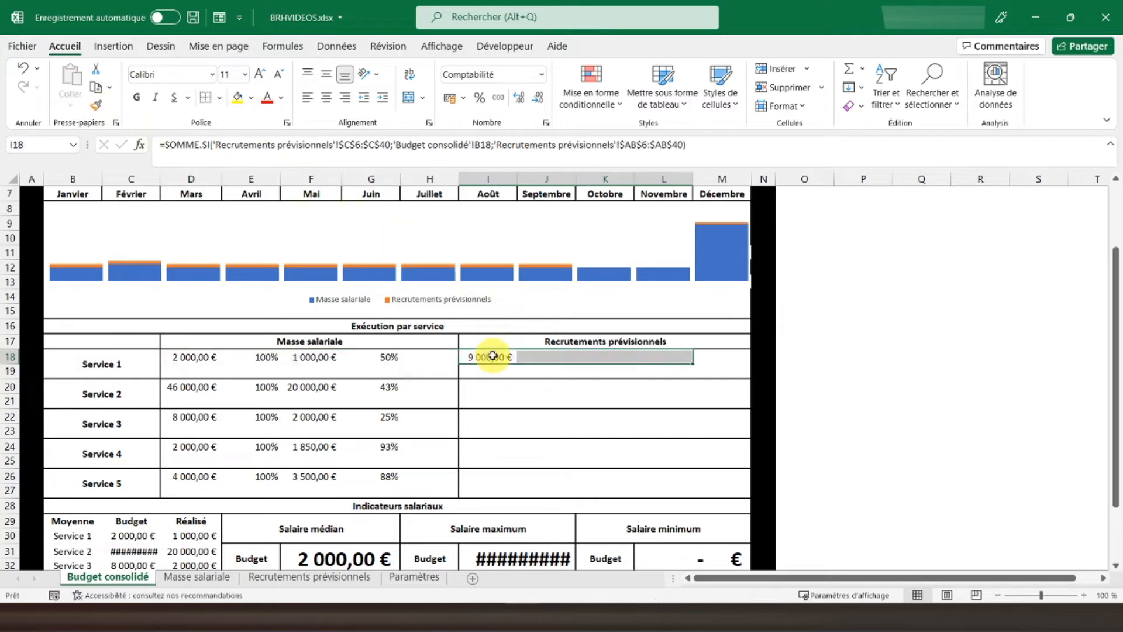
Enter 100% in J18 for Service 1 under Recrutements prévisionnels
left_click(541, 354)
type("100")
key("Tab")
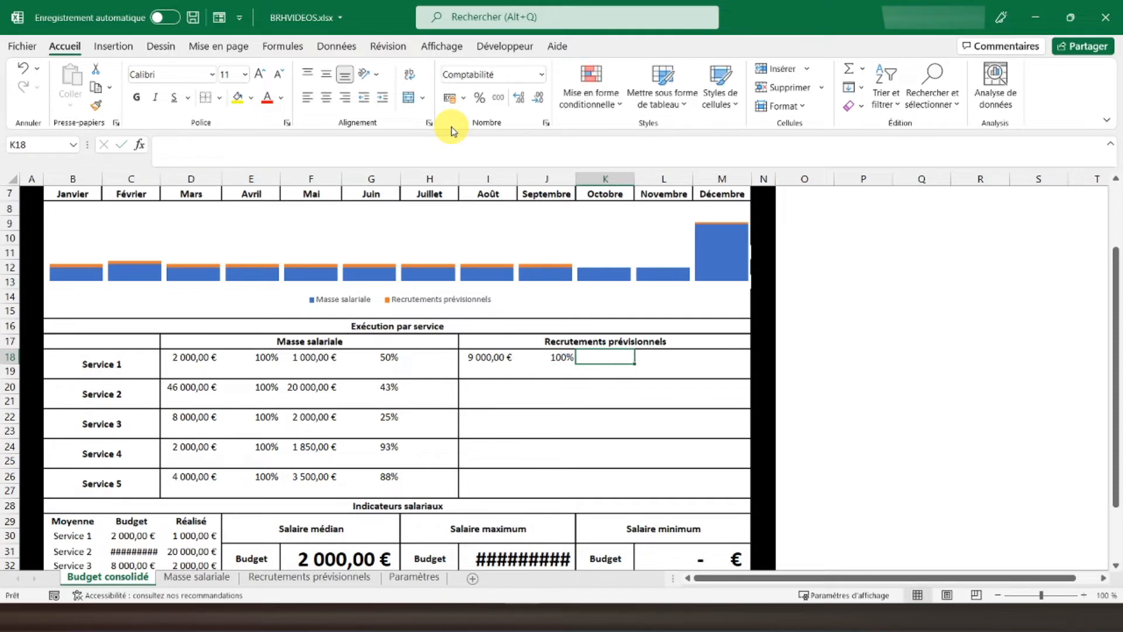
Copy only the formula of I18 into K18 and change its sum range to $AC$6:$AC$40
left_click(493, 351)
right_click(493, 351)
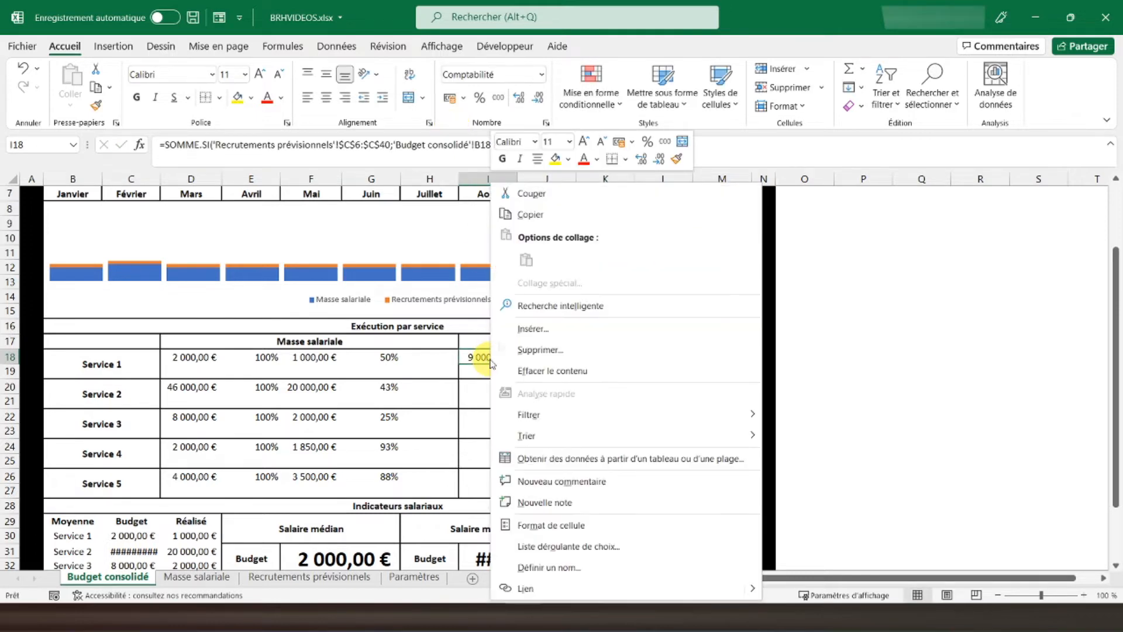
left_click(533, 215)
right_click(609, 358)
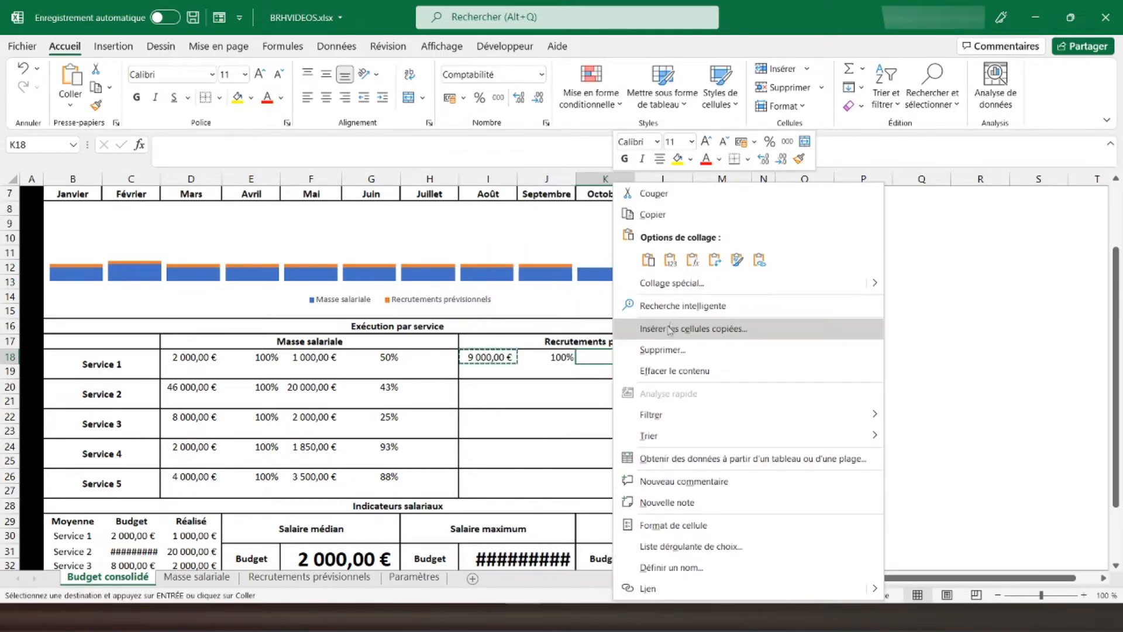
left_click(690, 261)
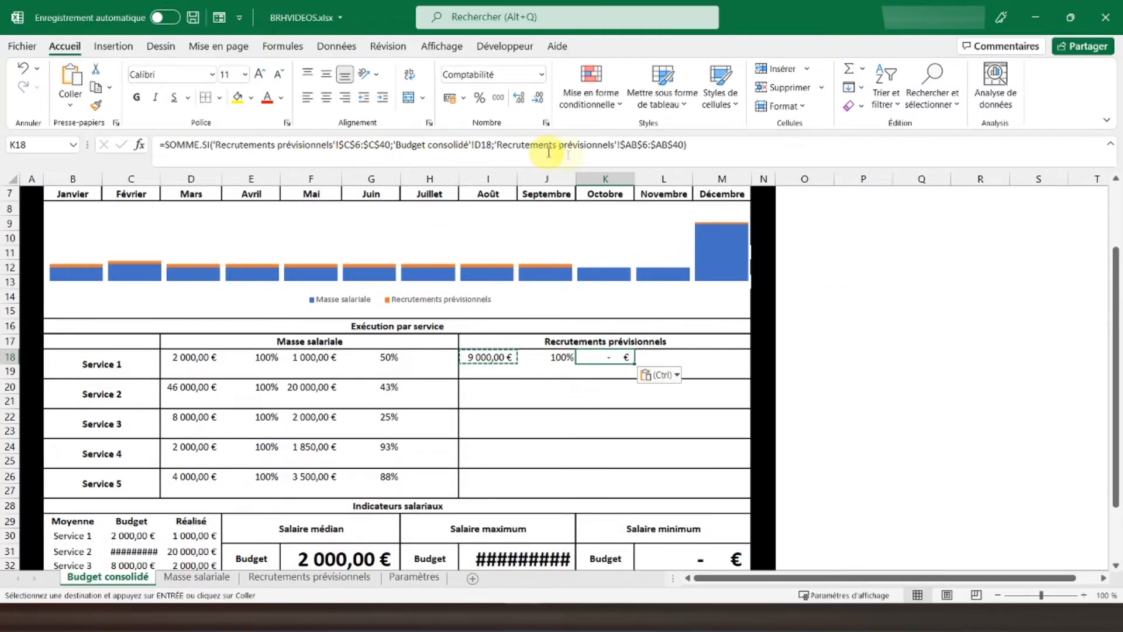
left_click(635, 145)
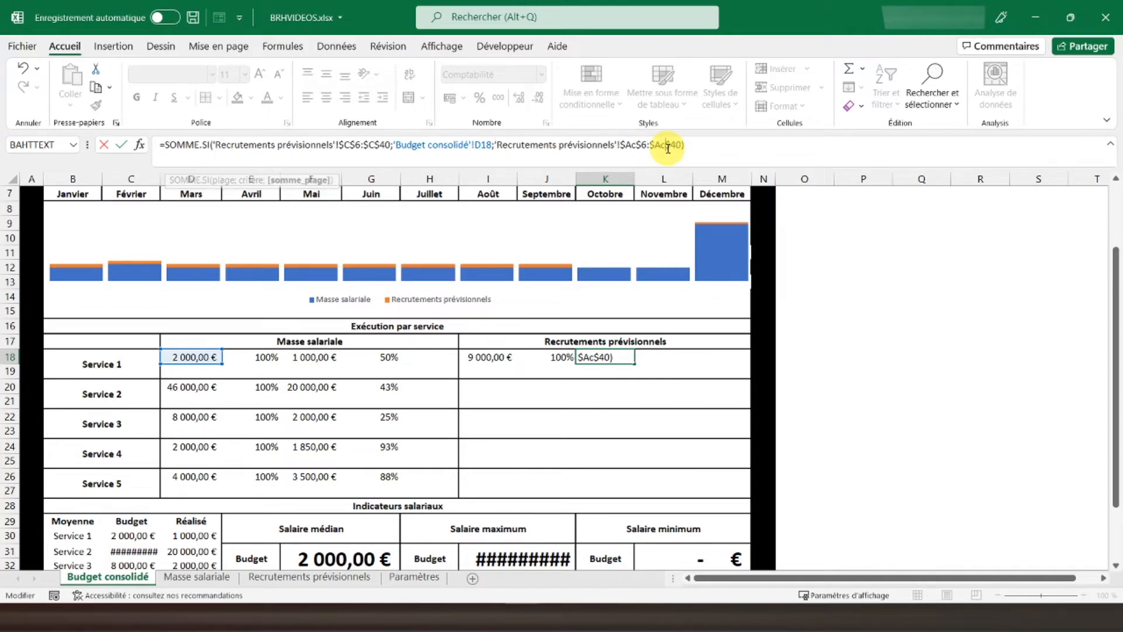
key("Return")
Freeze the panes of the Recrutements prévisionnels sheet at cell D6
left_click(504, 356)
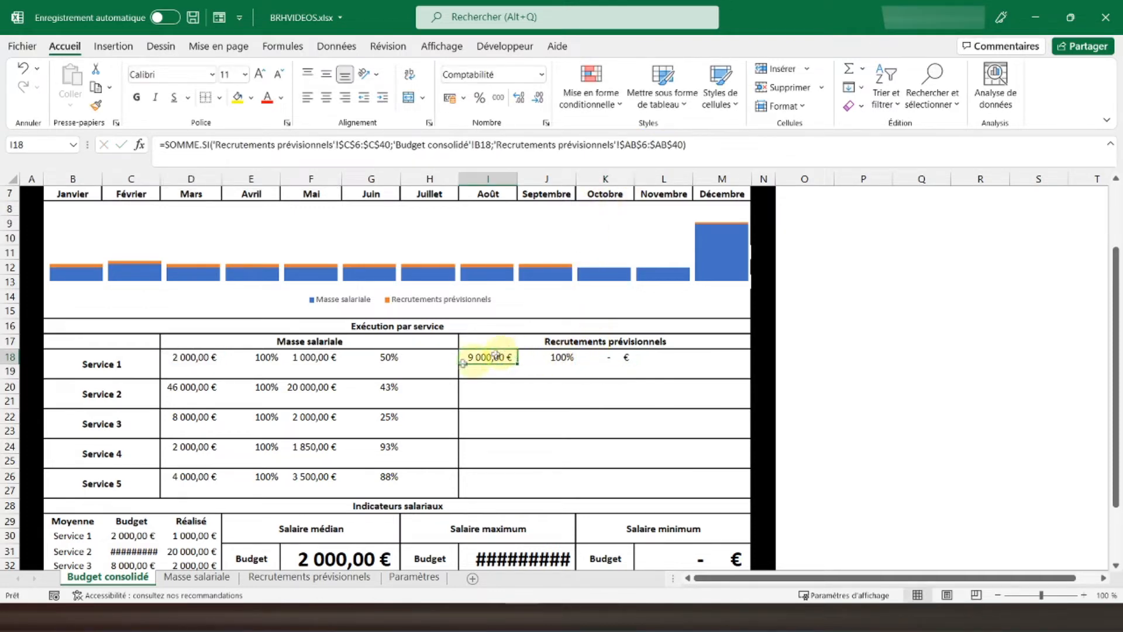
left_click(278, 576)
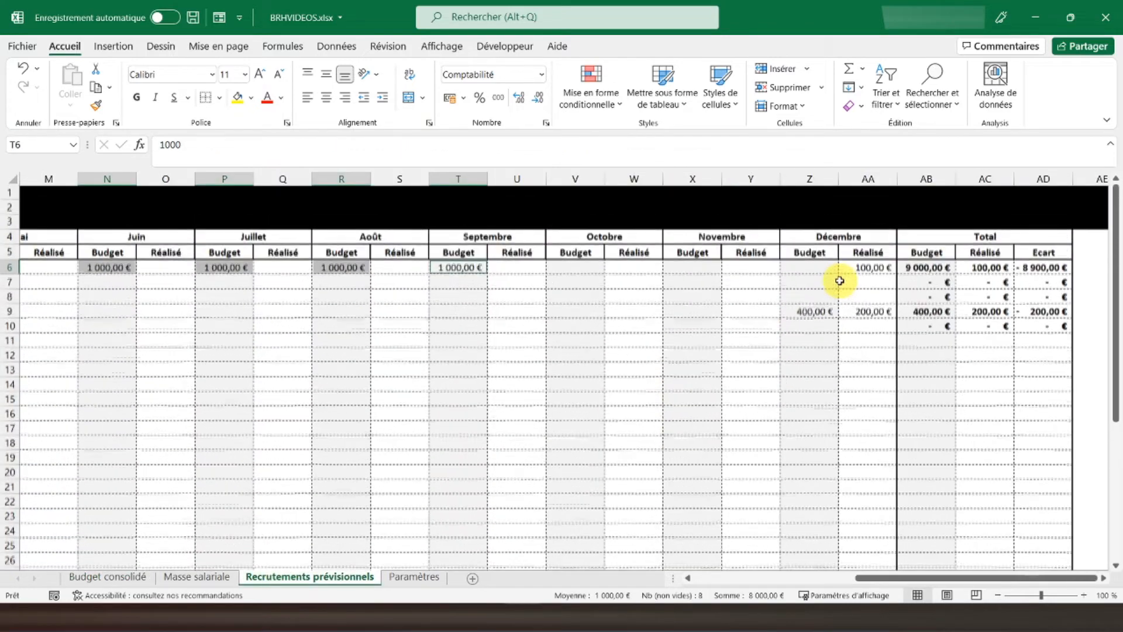
left_click_drag(877, 578, 522, 564)
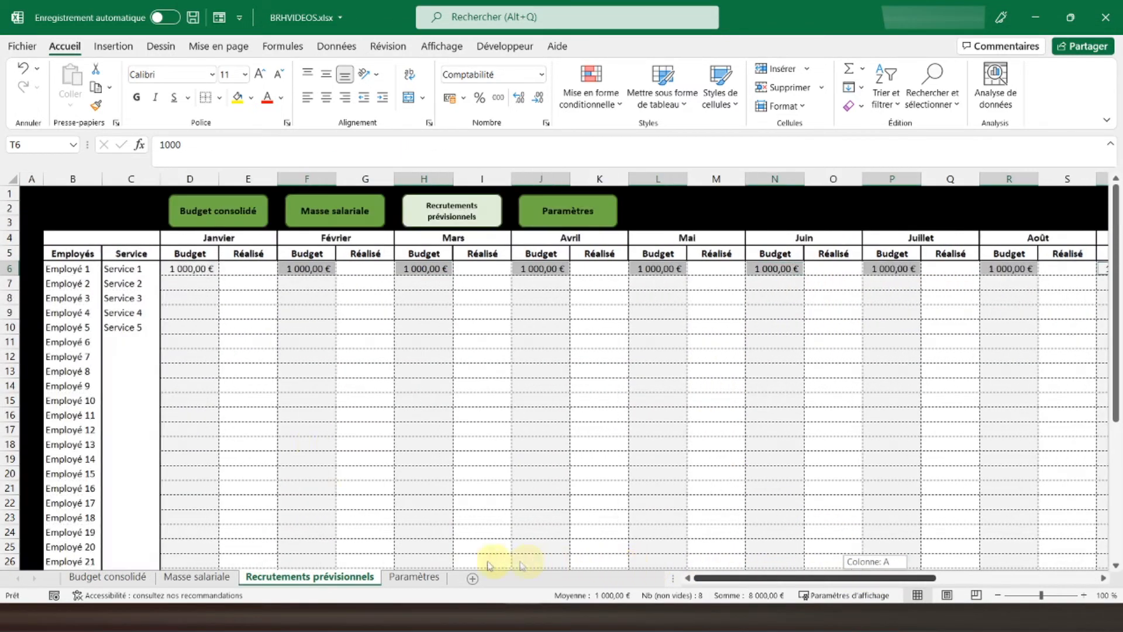
left_click(196, 268)
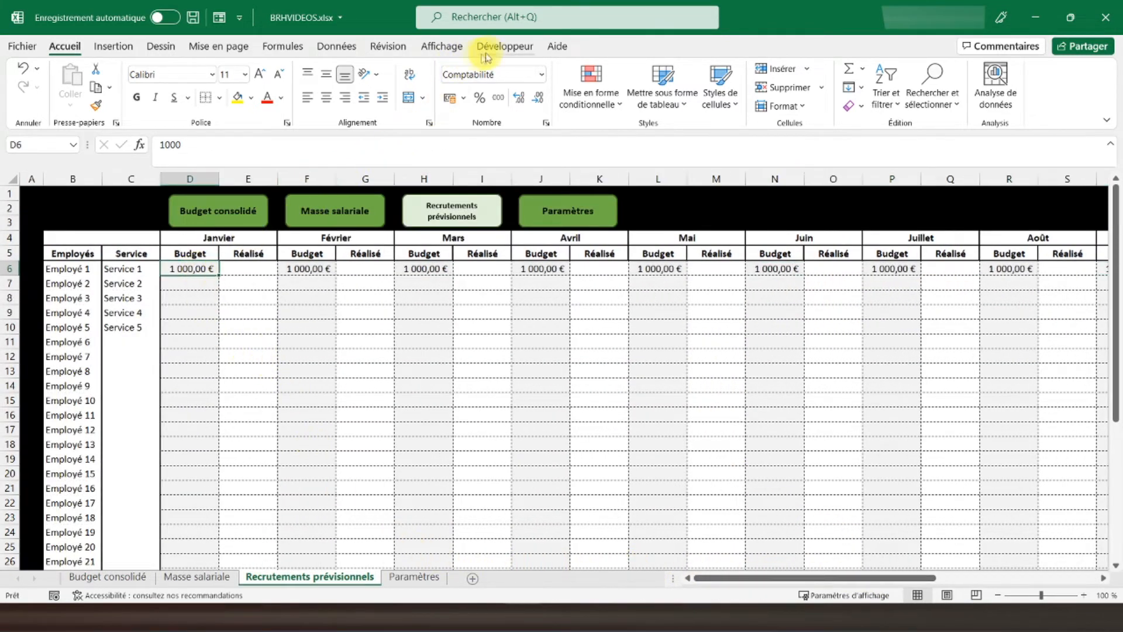
left_click(440, 49)
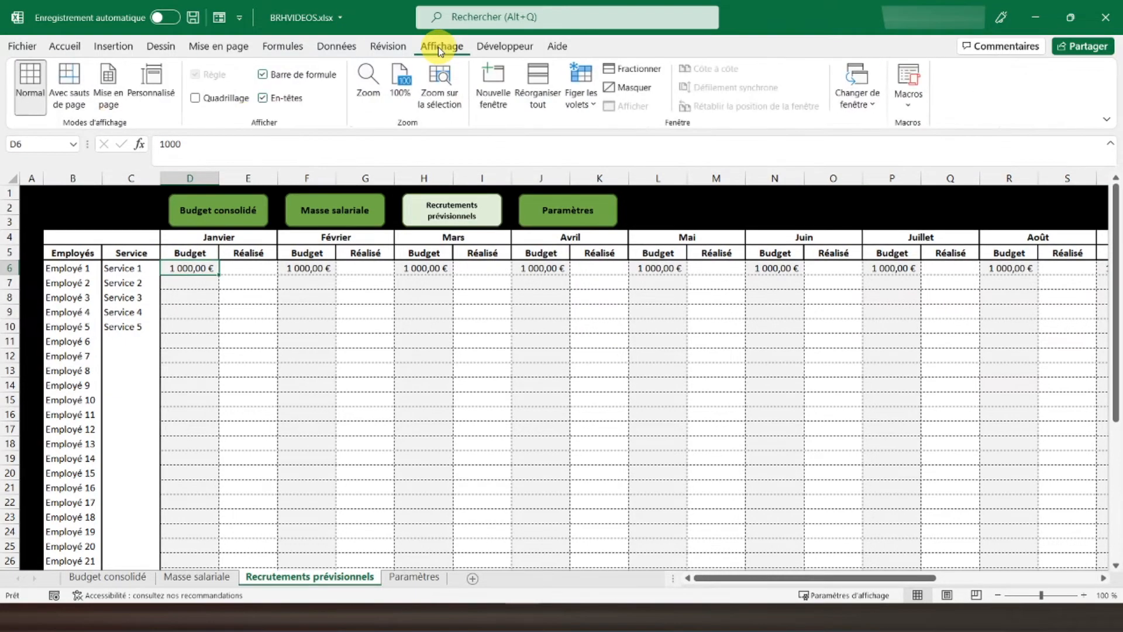
left_click(581, 91)
left_click(625, 137)
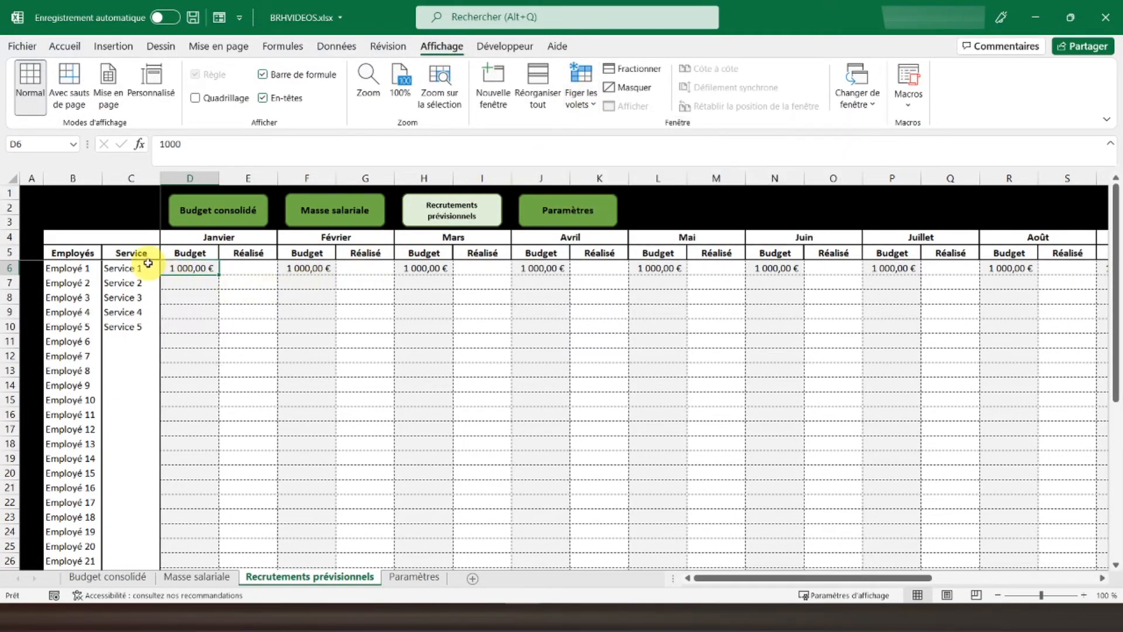
Set the December Réalisé amount of Employé 1 to 5000 in AA6
left_click_drag(746, 580, 876, 466)
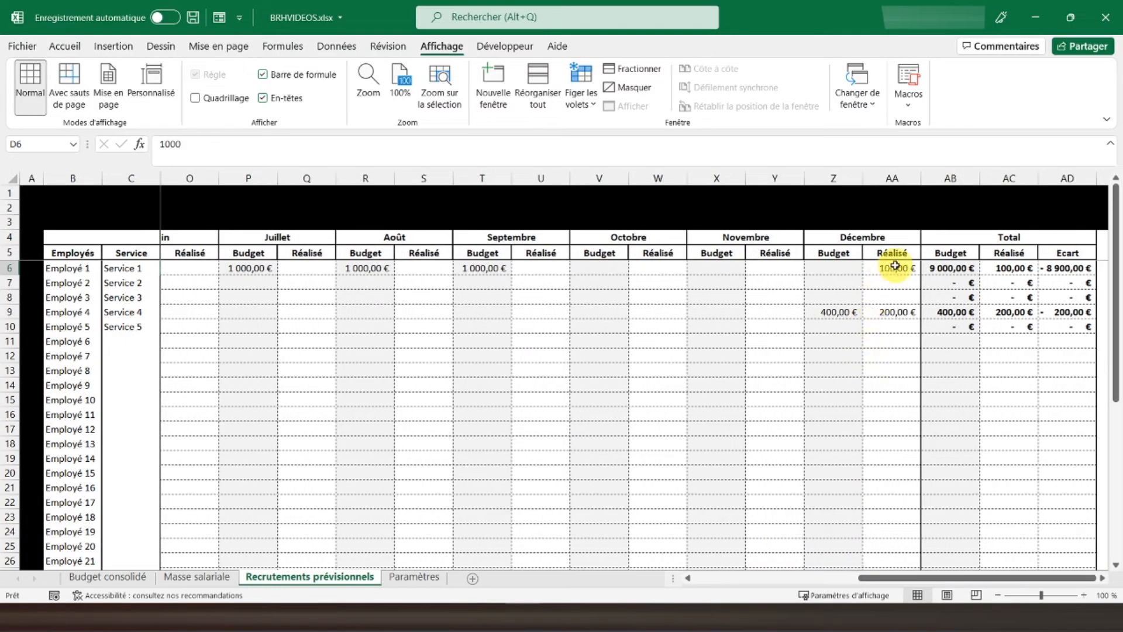
left_click(895, 269)
type("5 0")
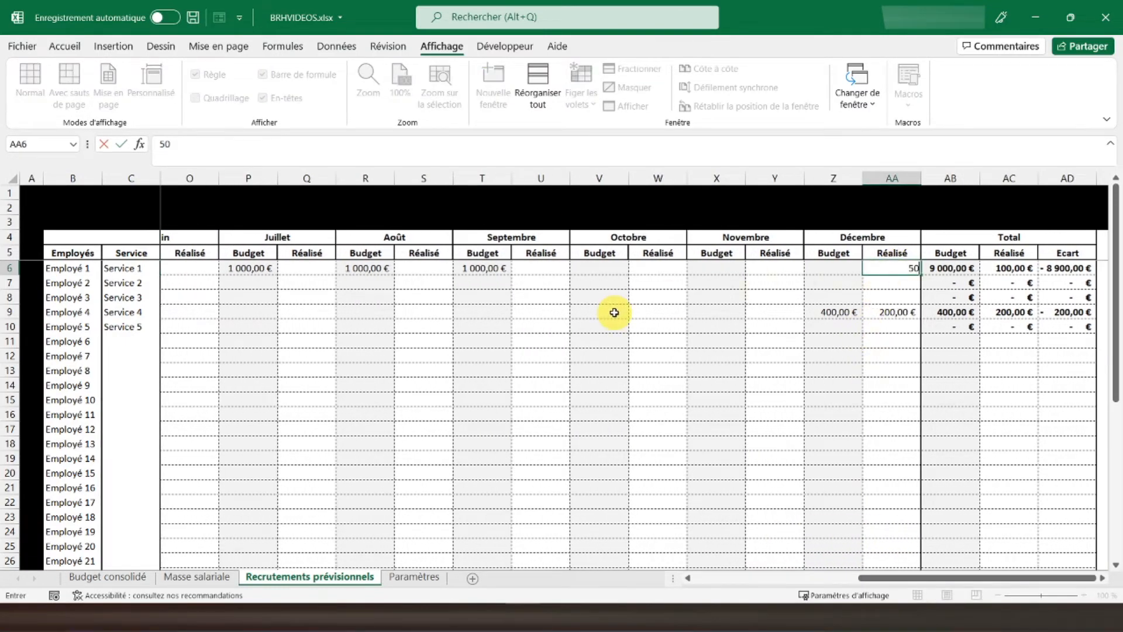
type("00")
key("Return")
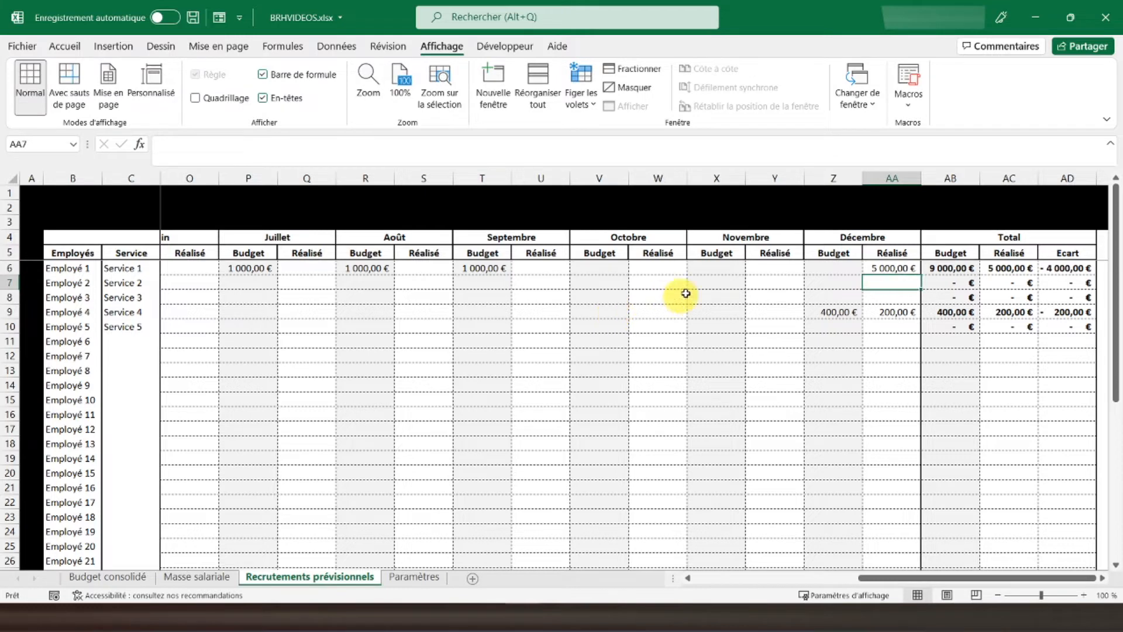
Enter a December Budget of 4000 and a Réalisé amount of 2584 for Employé 2
left_click(823, 281)
type("4 ")
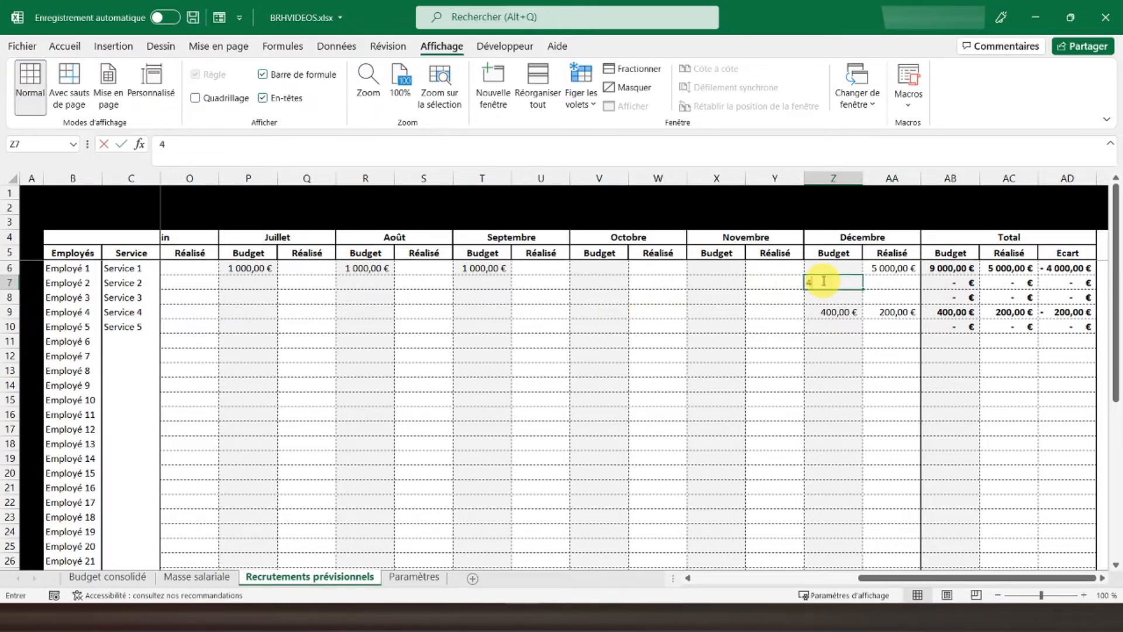
type("000,00 €")
key("Tab")
type("2 584")
key("Return")
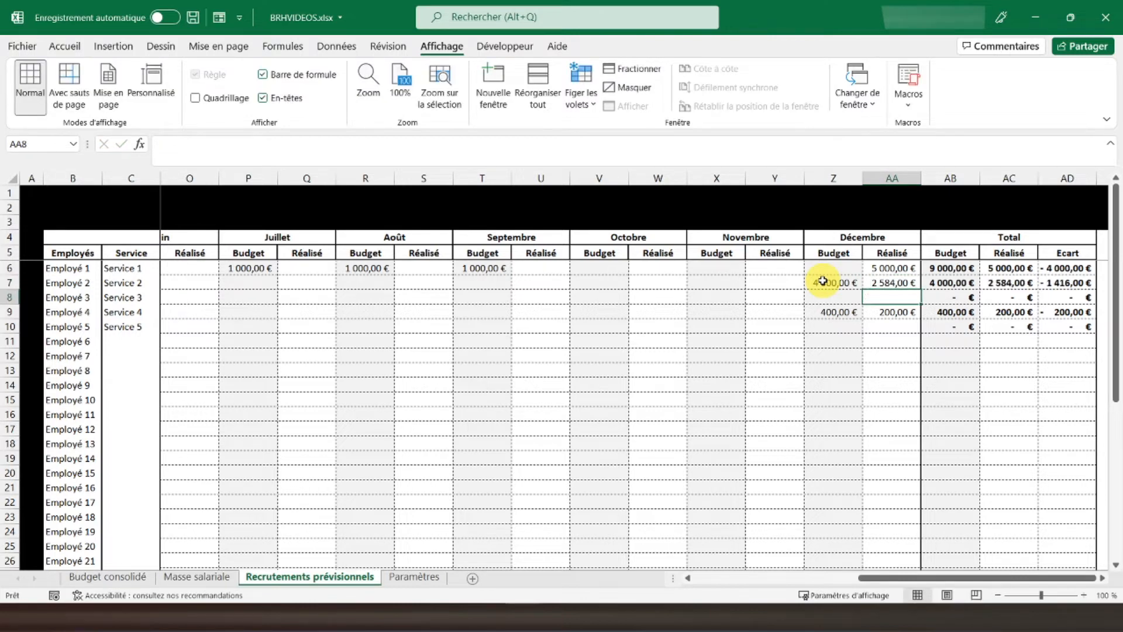
Enter a December Budget of 4500 and a Réalisé amount of 1000 for Employé 3
key("Left")
type("4")
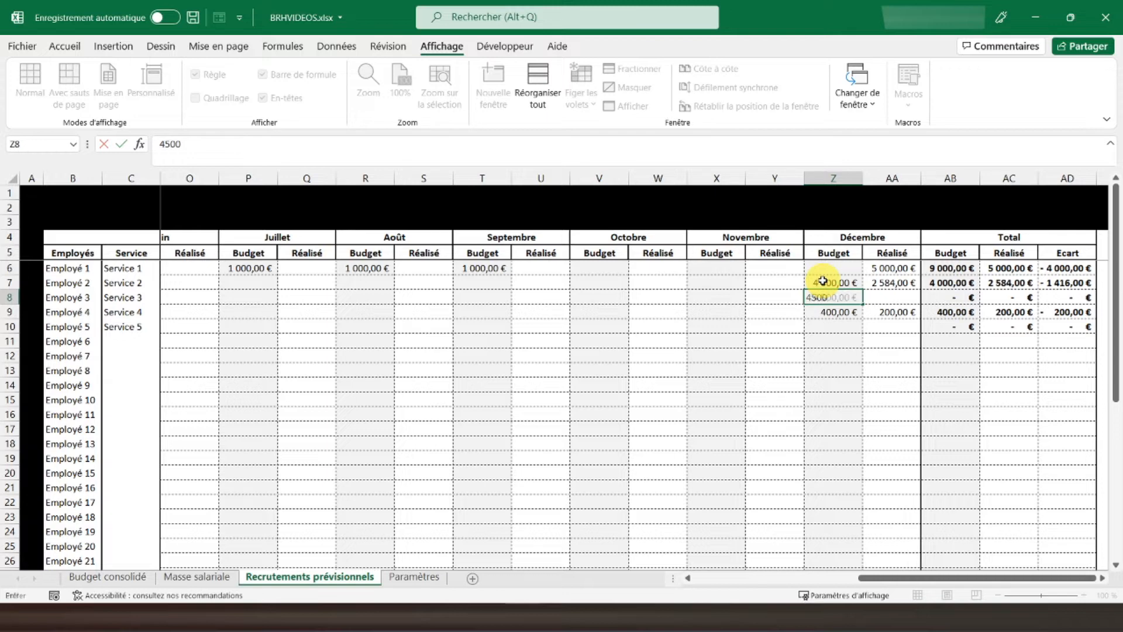
key("Tab")
type("1")
key("Return")
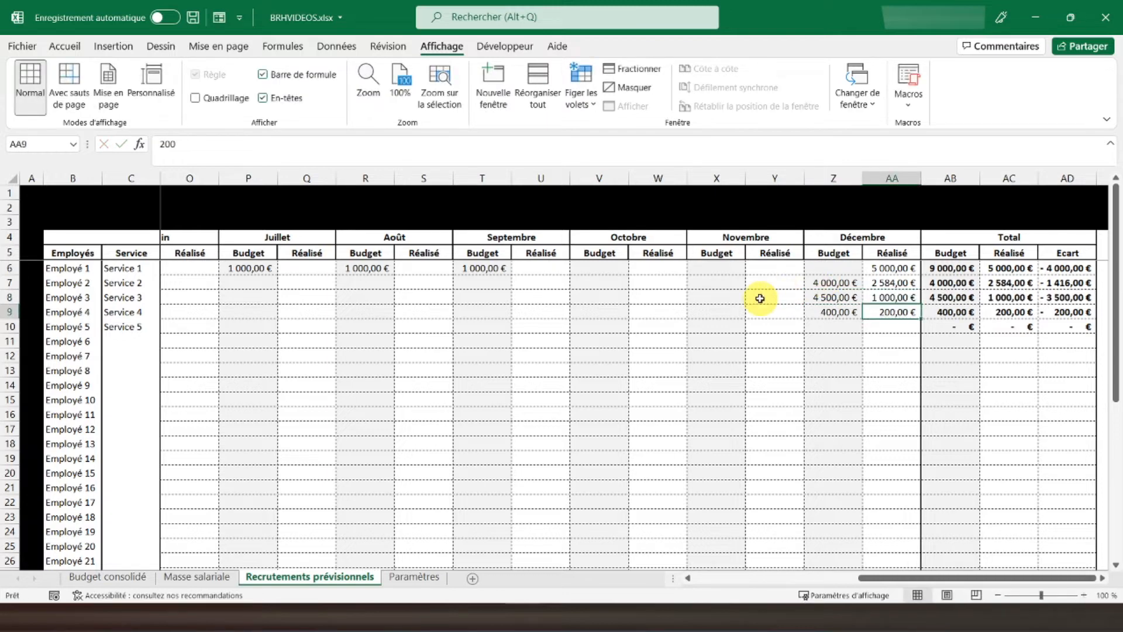
Enter a December Budget of 7455 and a Réalisé amount of 4520 for Employé 5
left_click(827, 327)
type("7455")
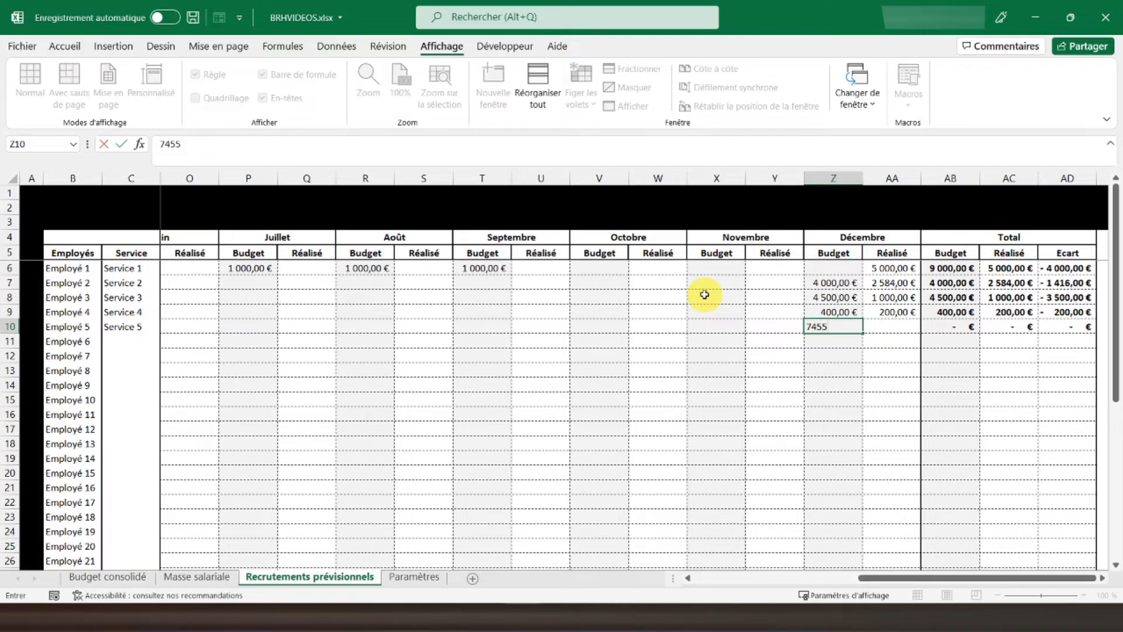
key("Return")
key("Up")
key("Right")
type("4 520")
key("Return")
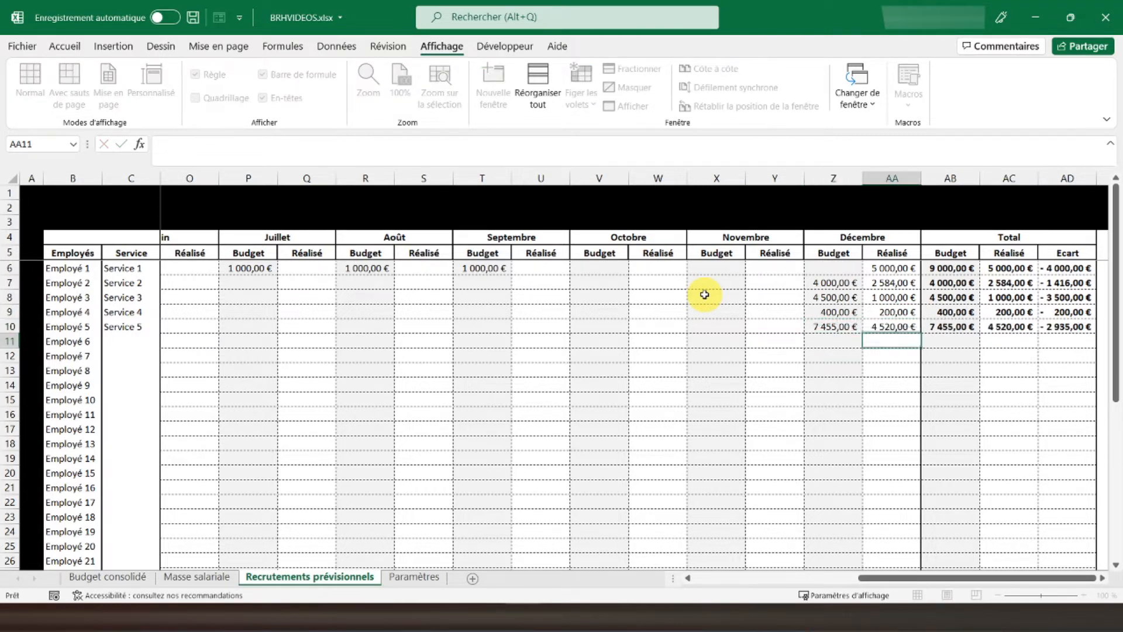
Copy the Service 1 execution percentage formula from G18 to L18 on the Budget consolidé sheet
left_click(105, 577)
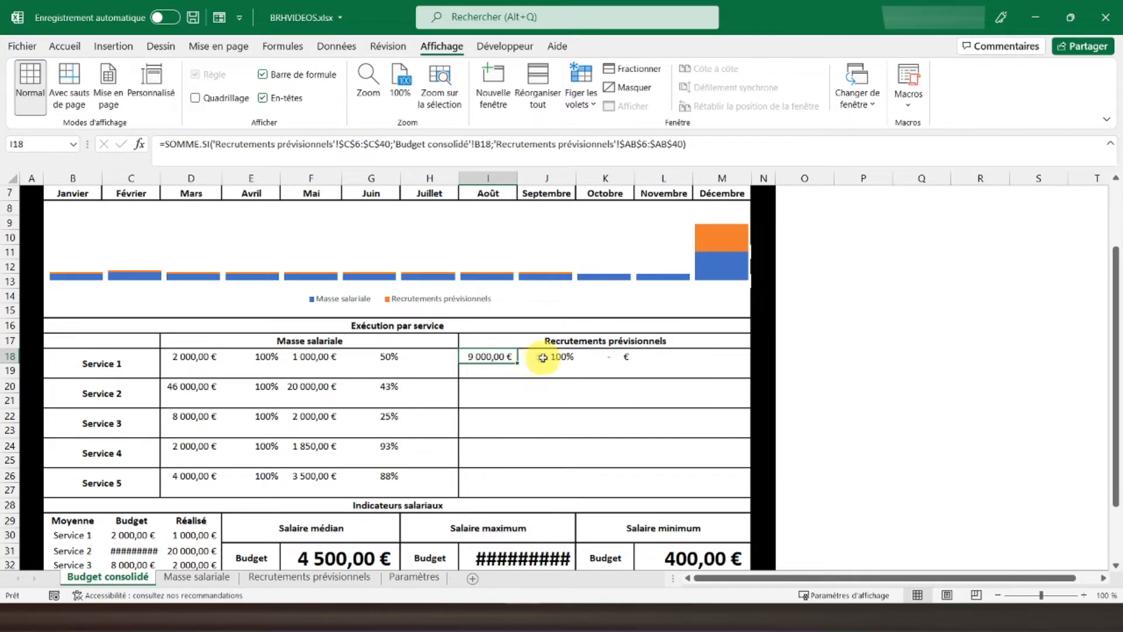
left_click(655, 358)
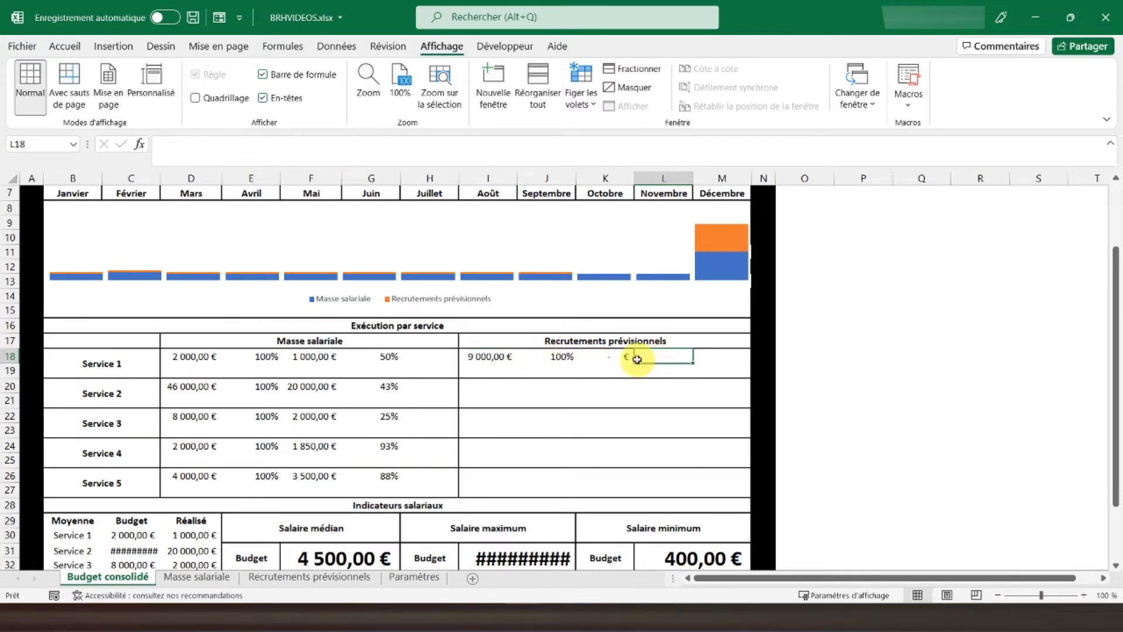
left_click(384, 356)
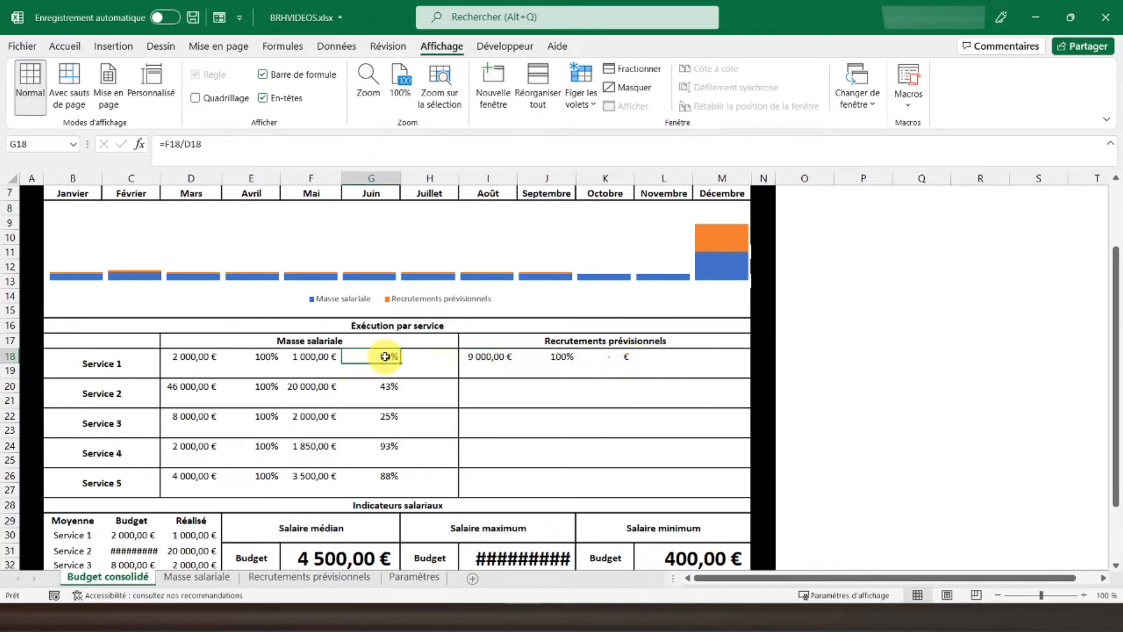
key("ctrl+c")
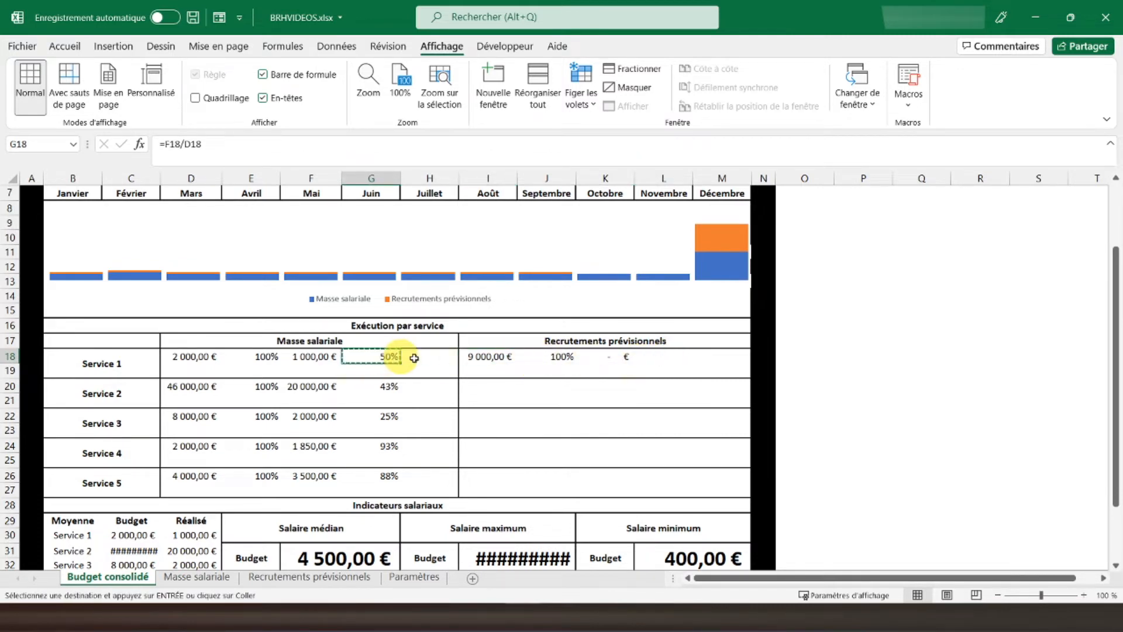
left_click(665, 360)
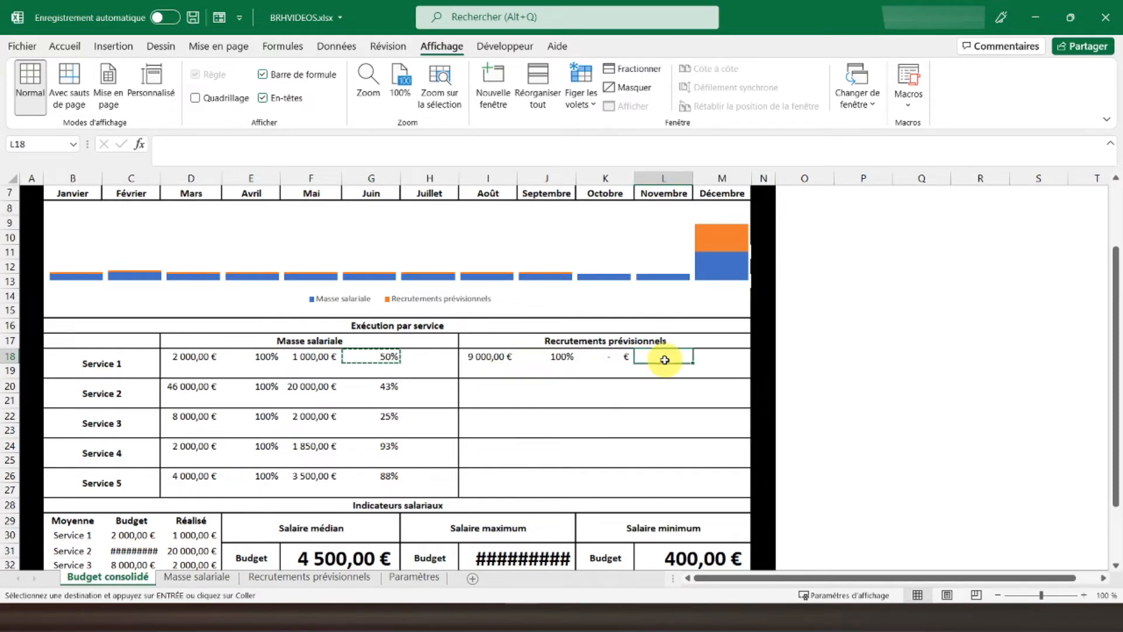
Correct the criterion of the SOMME.SI formula in K18 to B18 and check it against the Recrutements prévisionnels totals
left_click(544, 360)
left_click(609, 357)
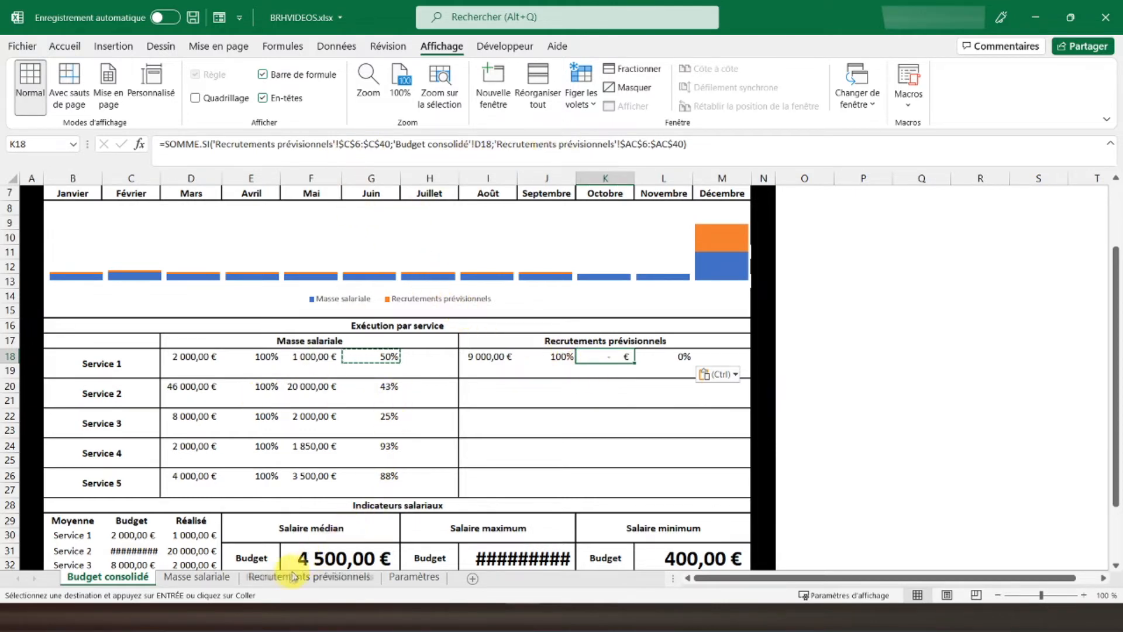
left_click(310, 576)
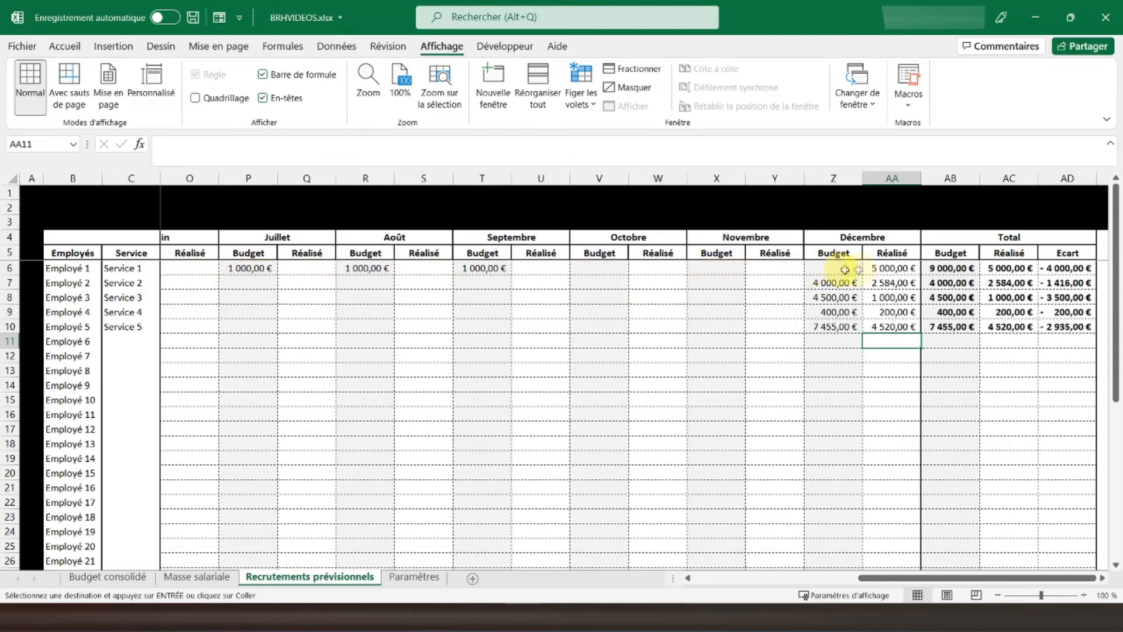
left_click(1013, 269)
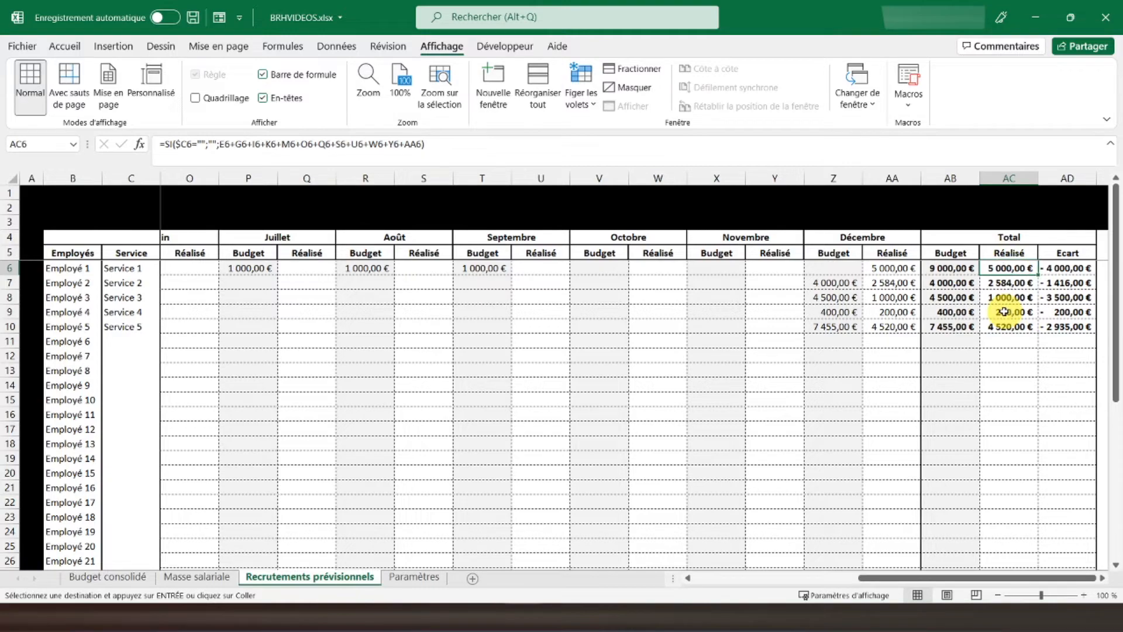
left_click(108, 576)
key("ctrl+v")
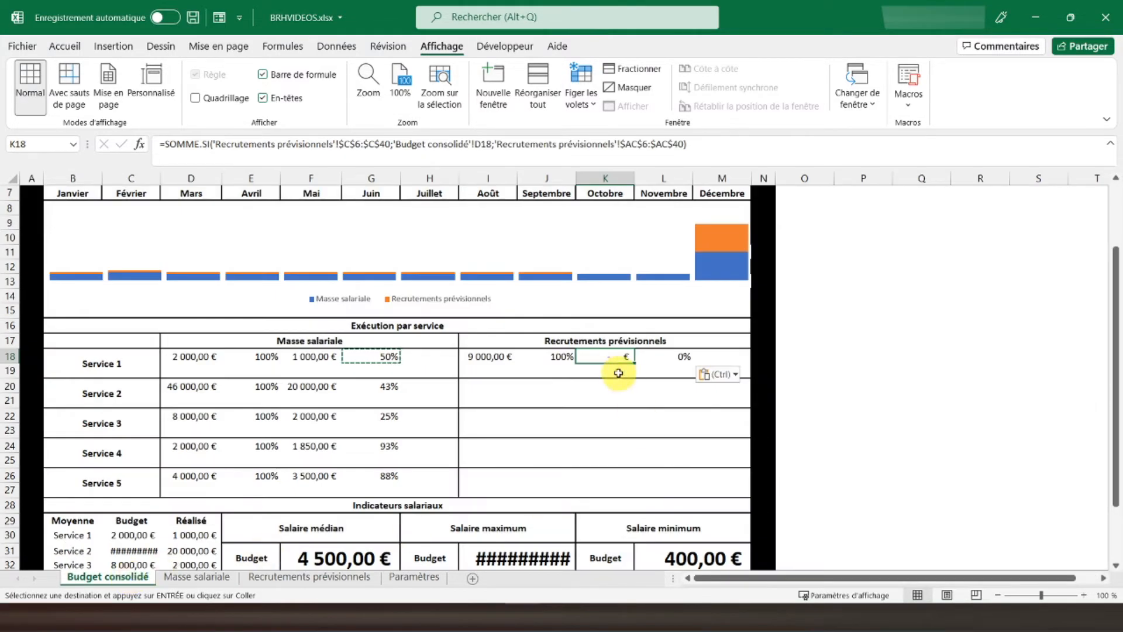
left_click(477, 144)
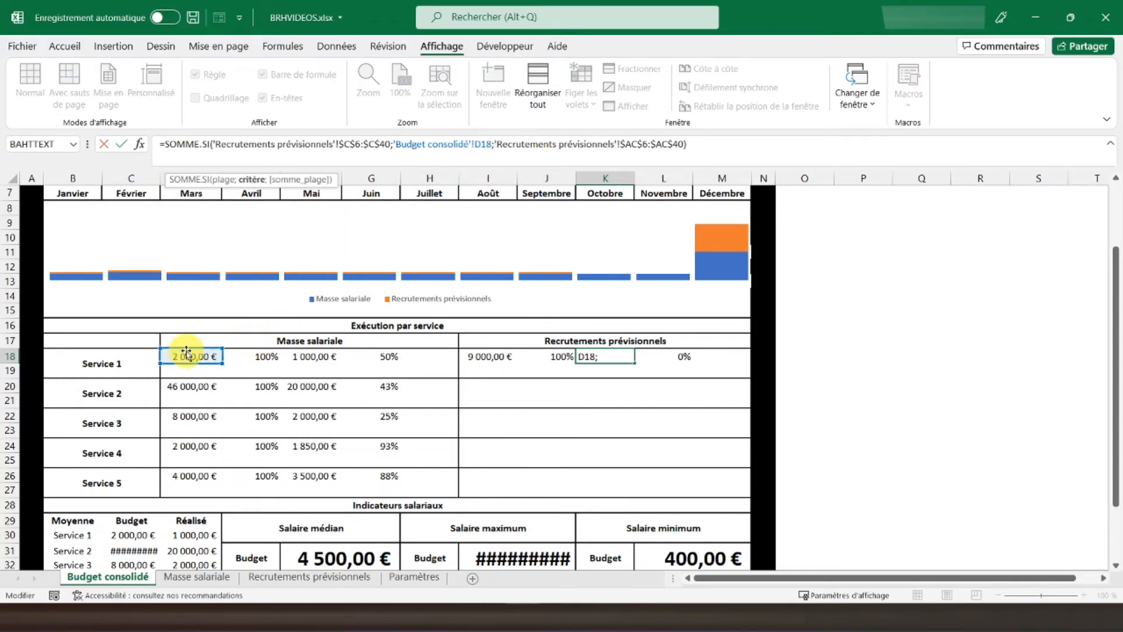
left_click(157, 353)
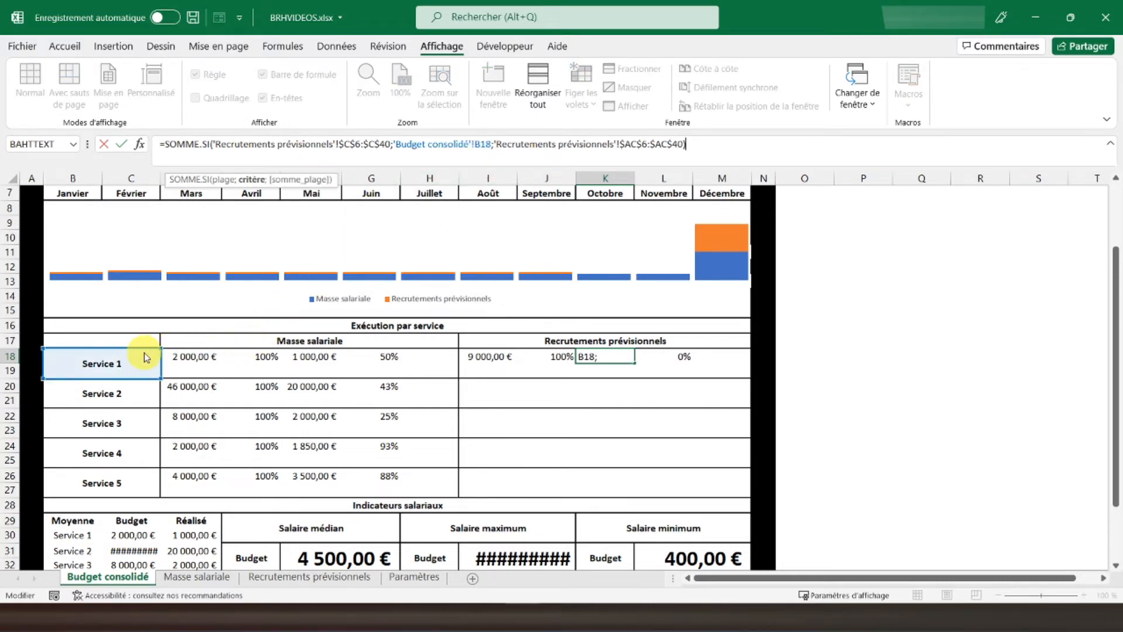
key("Return")
left_click(485, 360)
left_click(603, 357)
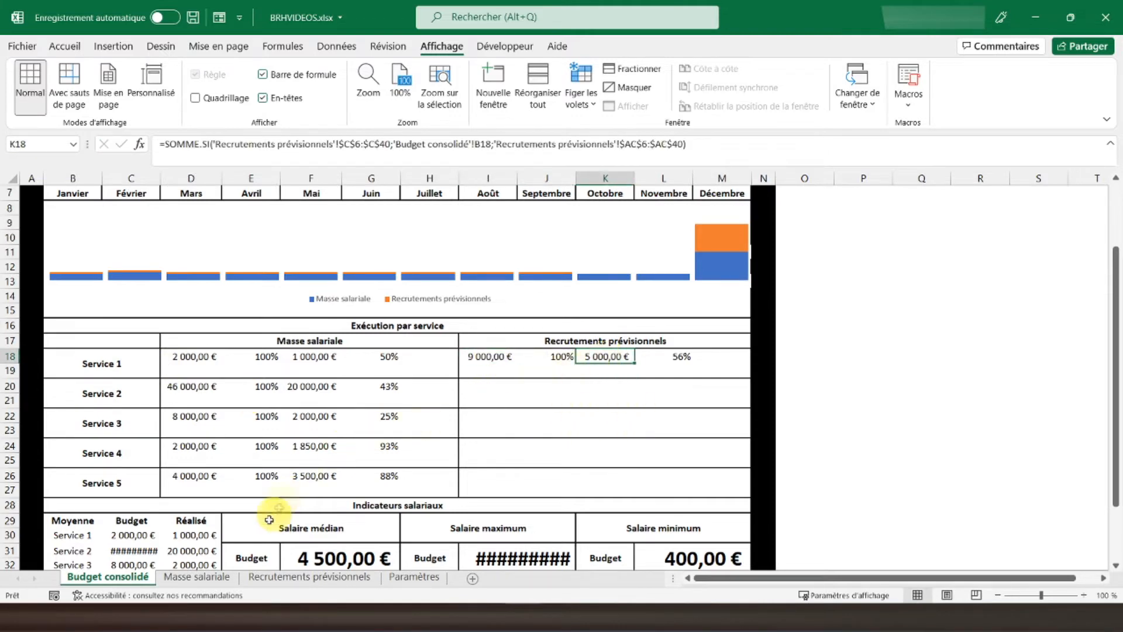
left_click(278, 578)
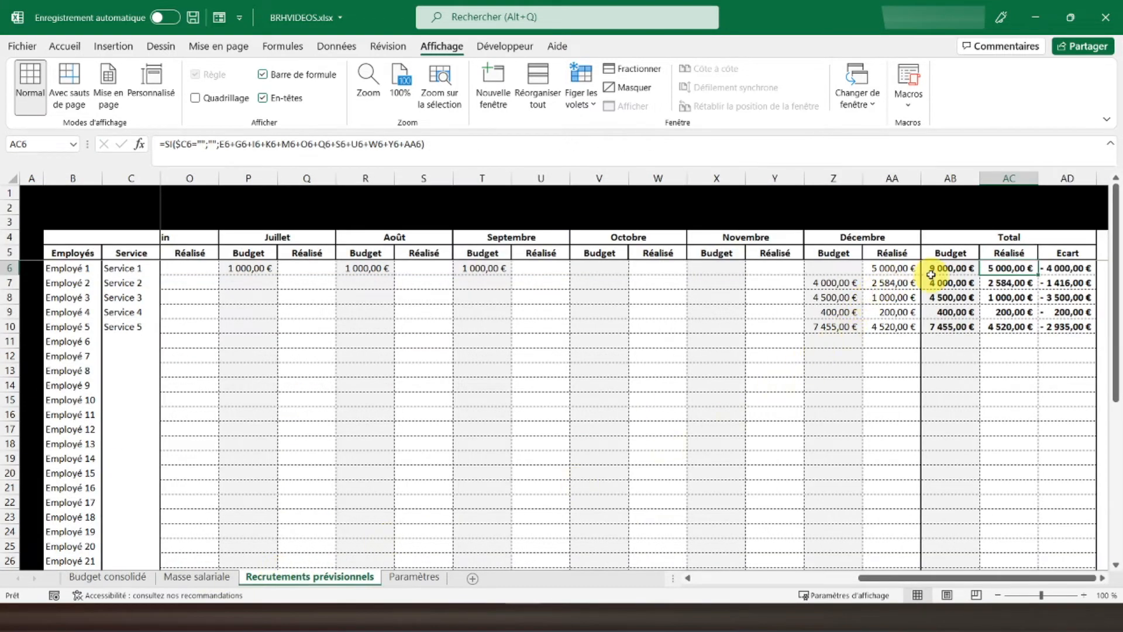
left_click(106, 579)
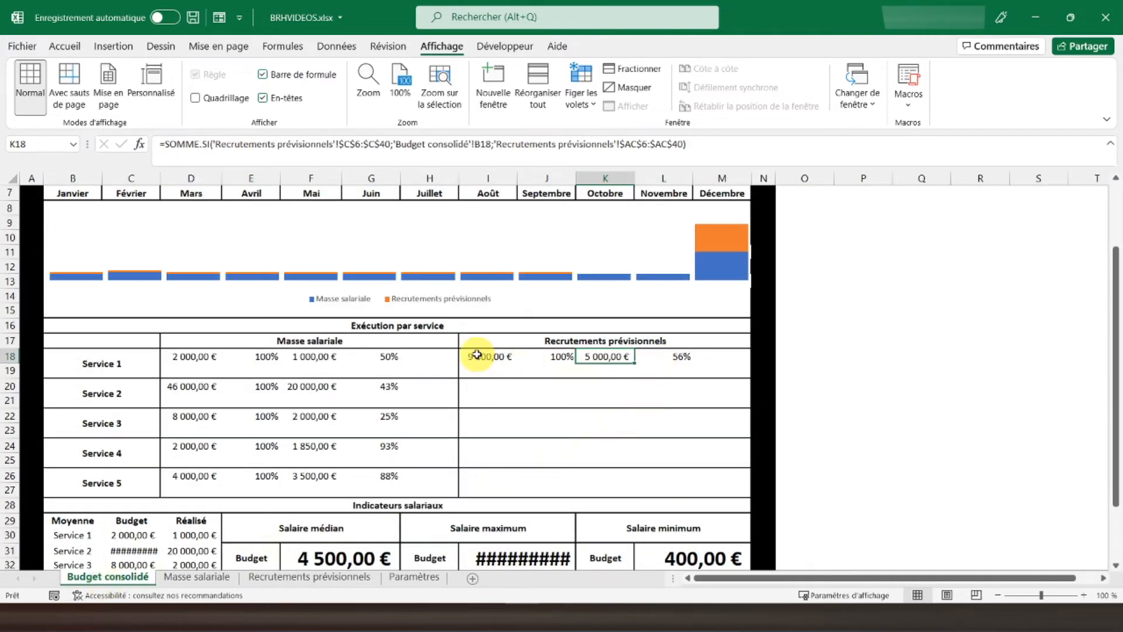
Copy the Service 1 recruitment formulas in I18:L18 to the Service 2 through Service 5 rows
left_click(655, 354)
left_click_drag(493, 353, 641, 350)
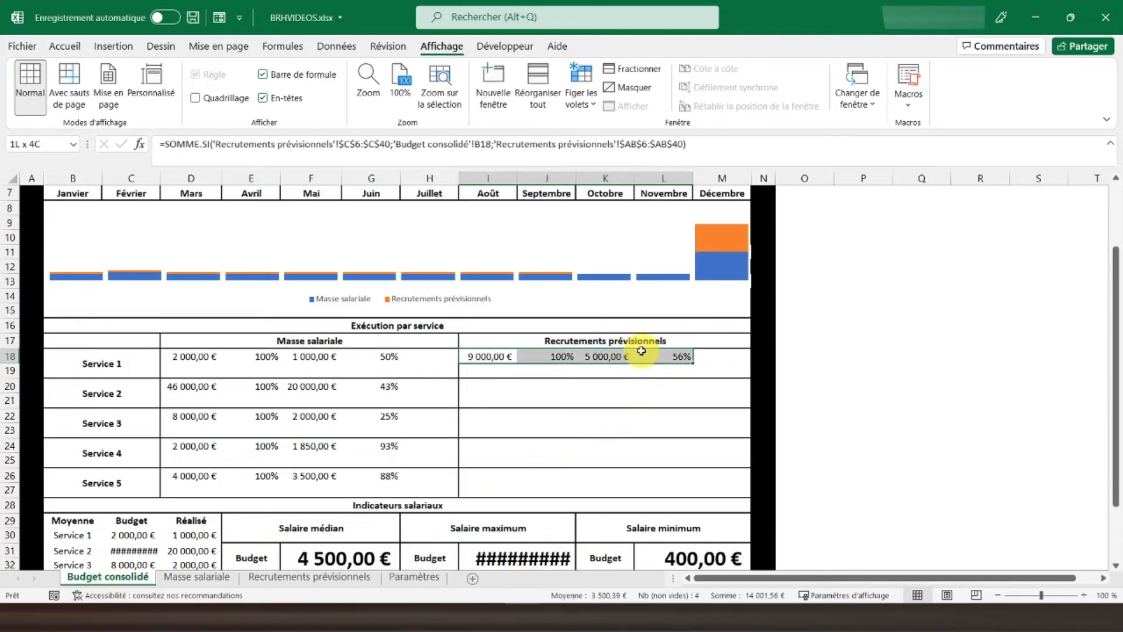
key("ctrl+c")
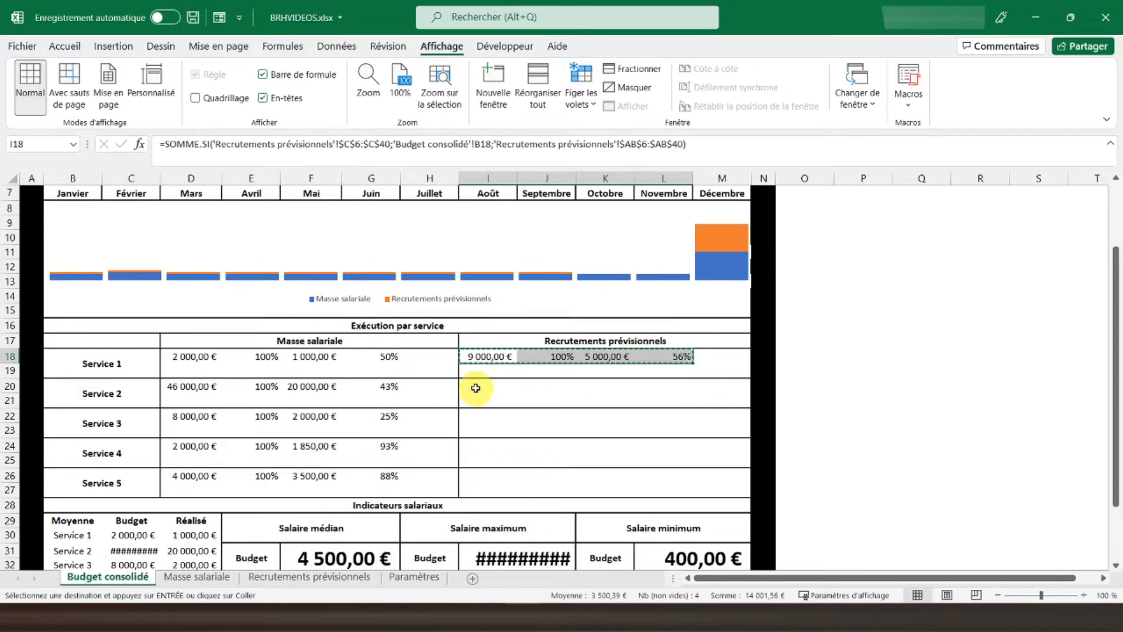
left_click(475, 388)
key("ctrl+v")
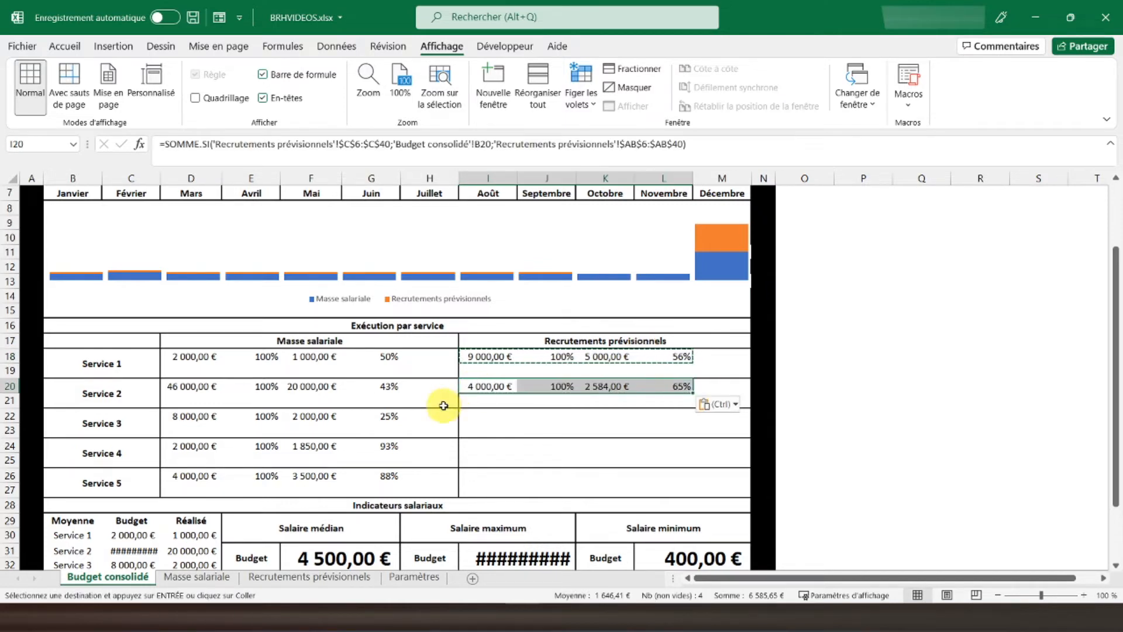
left_click(471, 416)
key("ctrl+v")
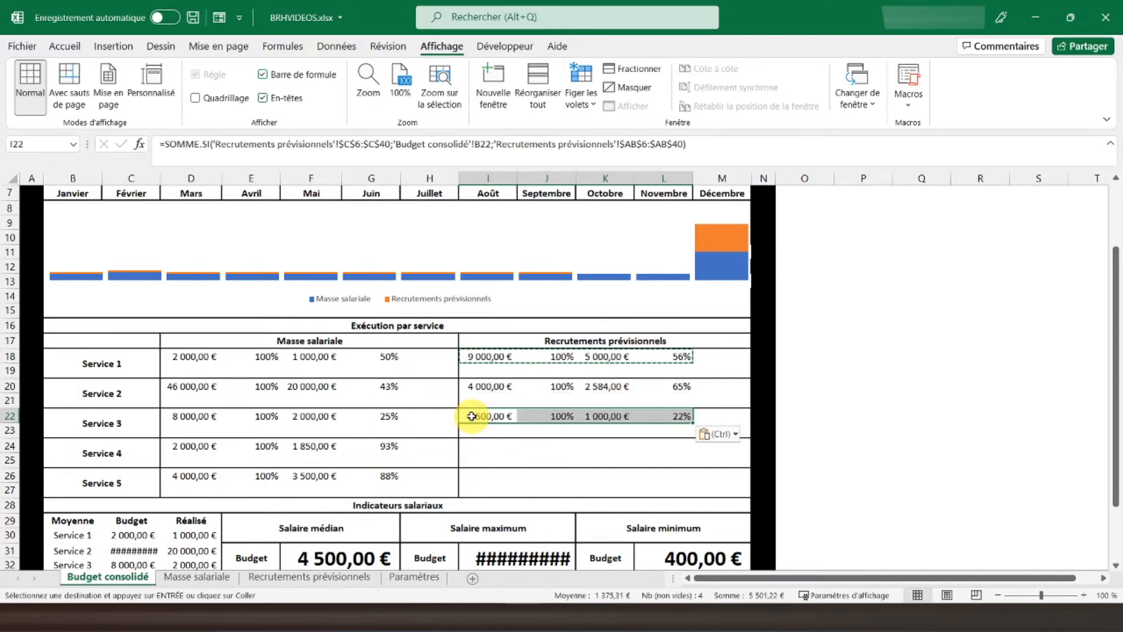
left_click(477, 449)
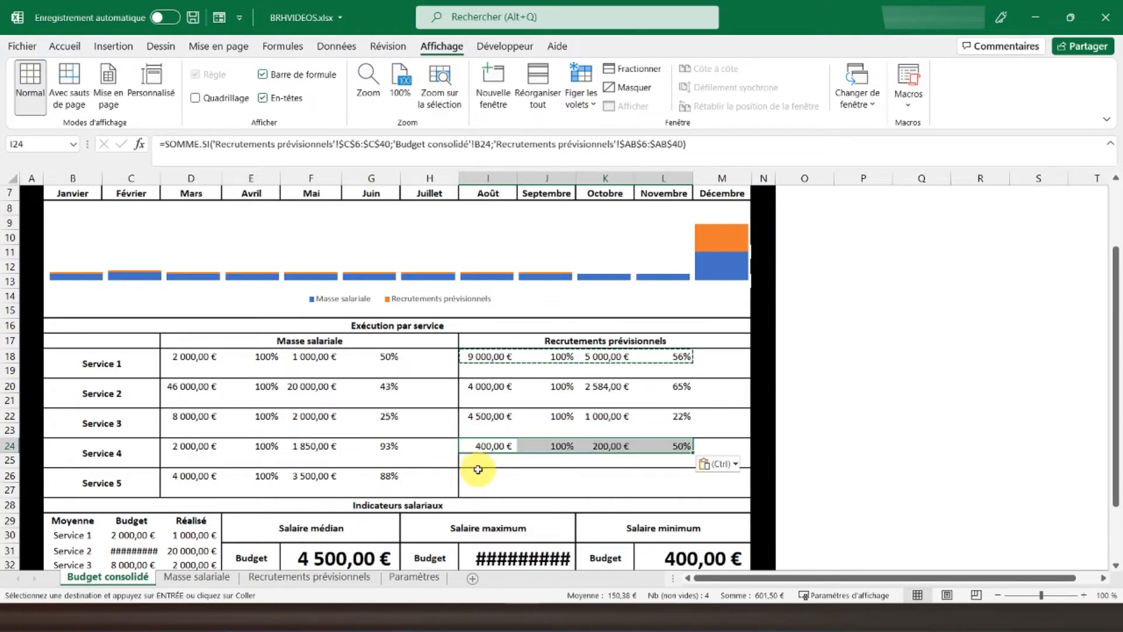
left_click(480, 473)
key("ctrl+v")
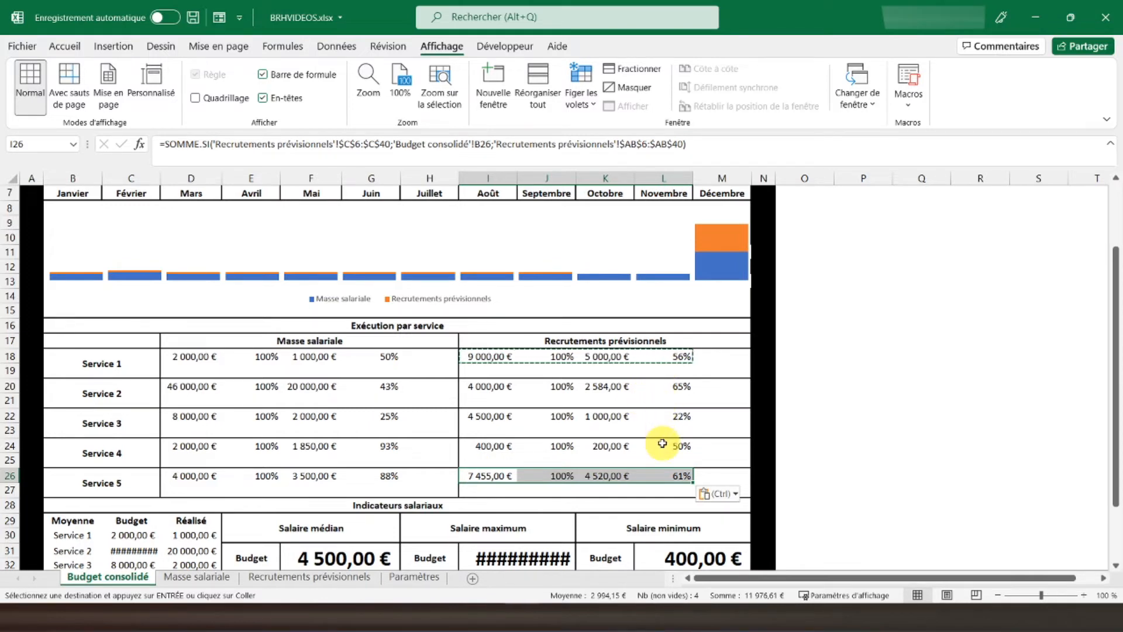
Insert a 2D clustered bar chart on the Budget consolidé sheet, starting from cell D18
left_click(179, 358)
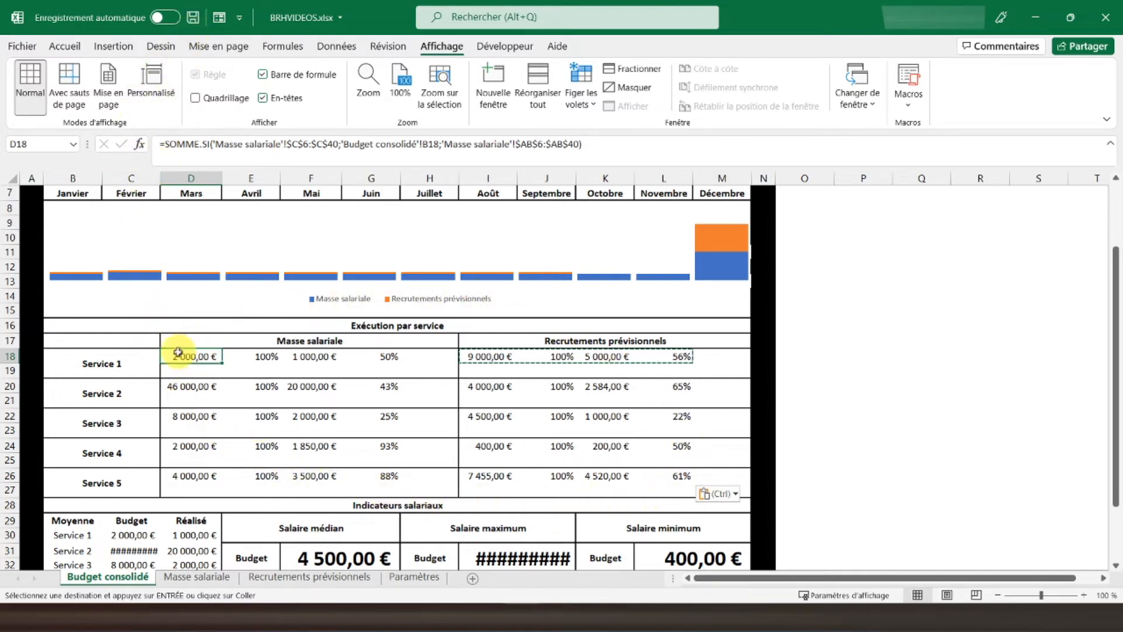
key("Escape")
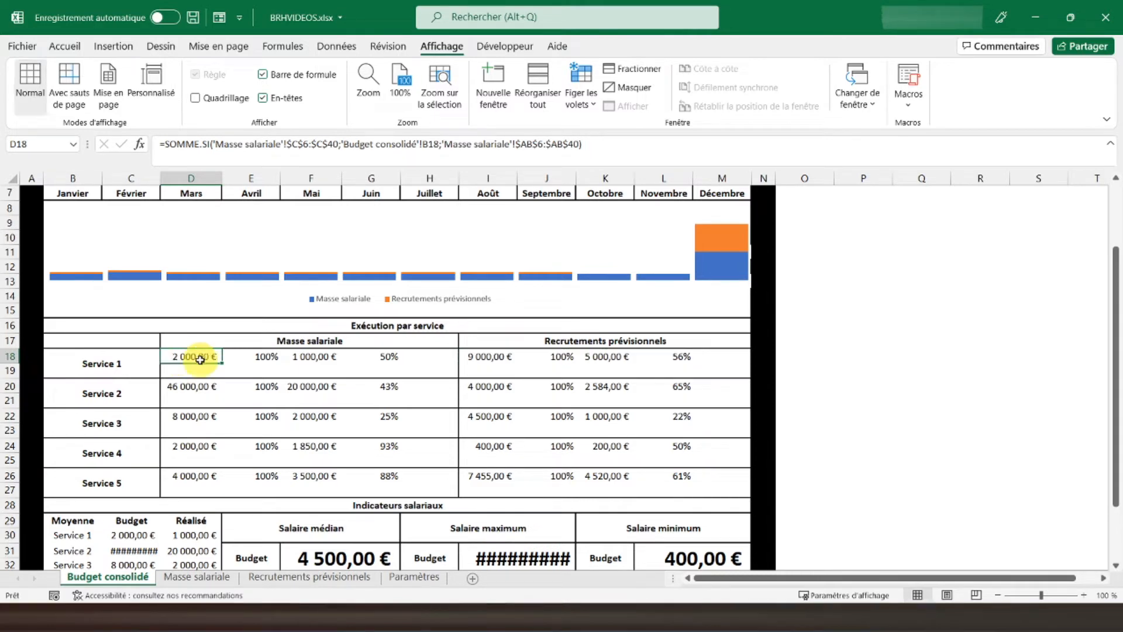
left_click(97, 46)
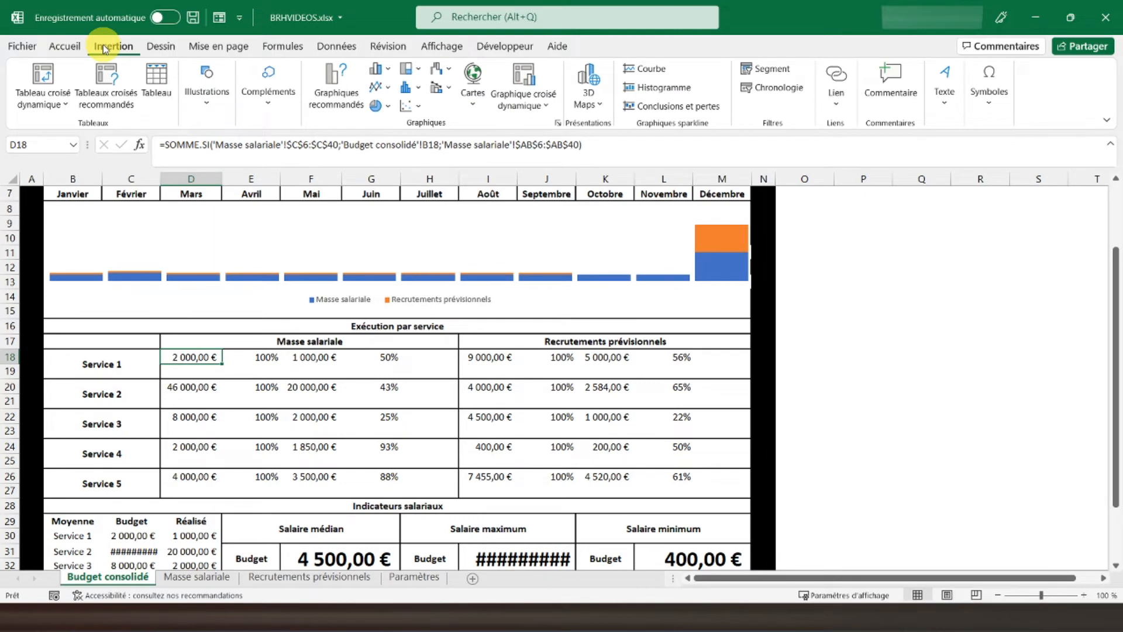
left_click(385, 71)
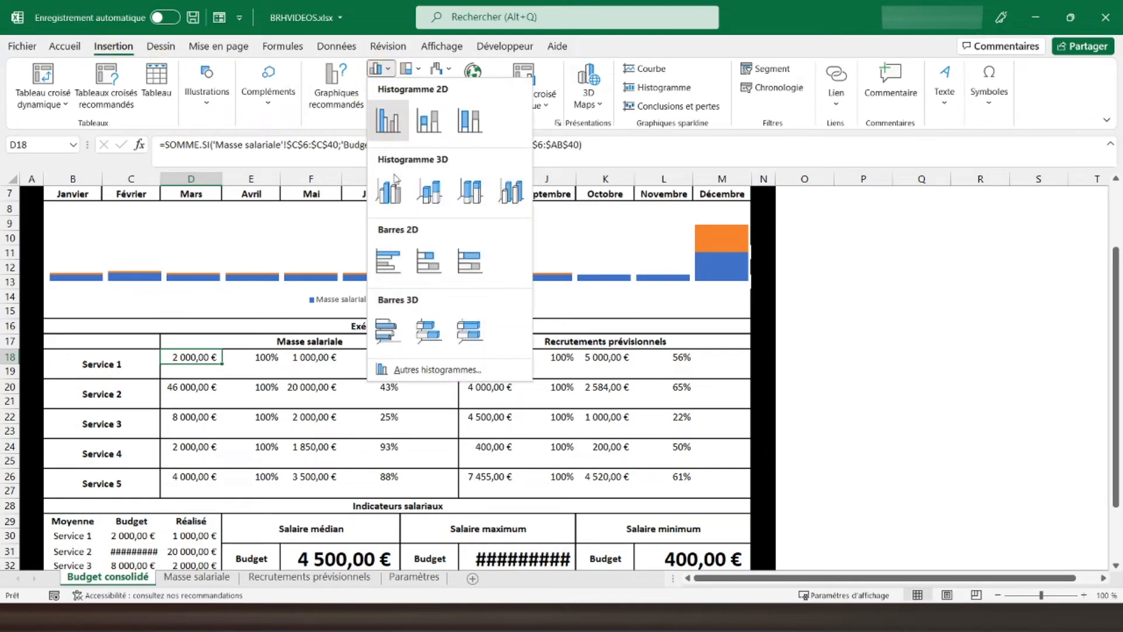
left_click(386, 259)
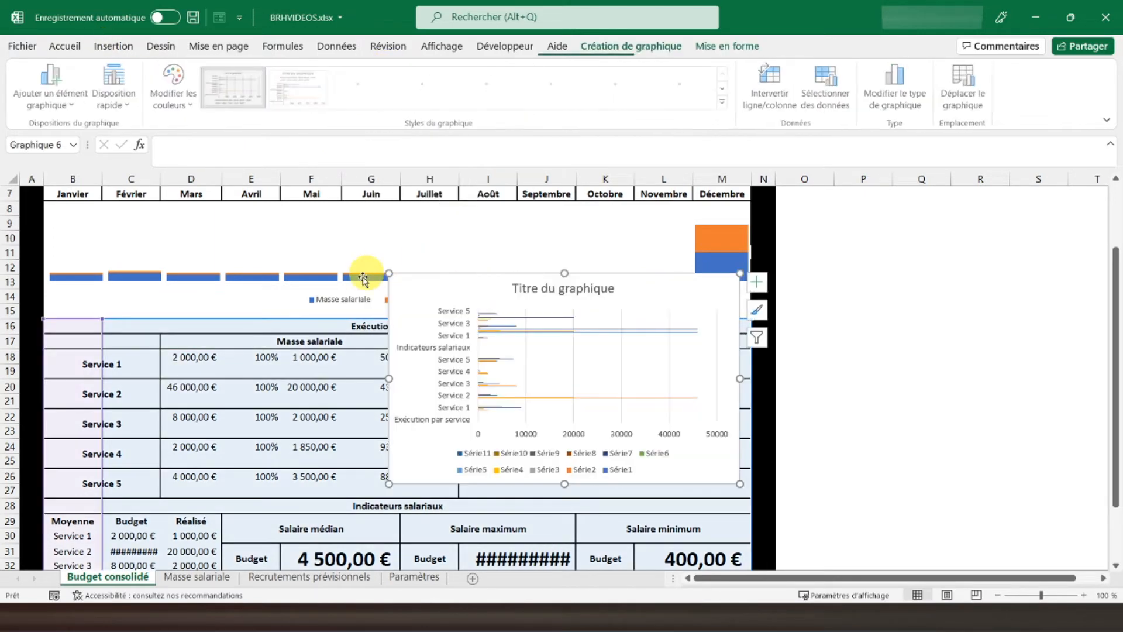
Remove all the default series from the new bar chart's data source
left_click(830, 99)
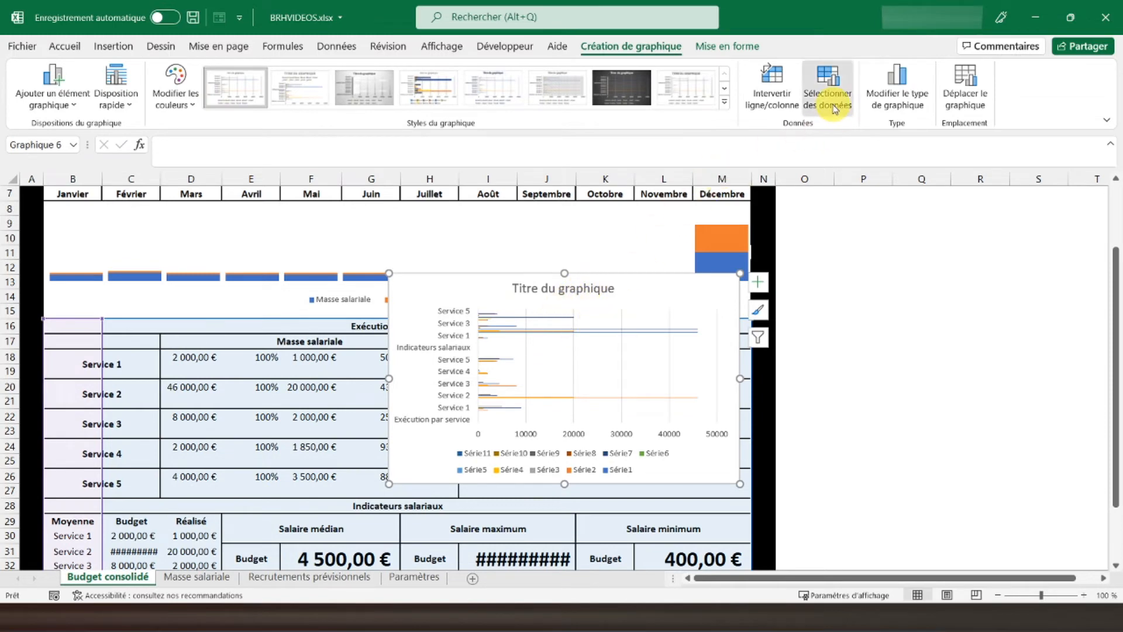
left_click(757, 341)
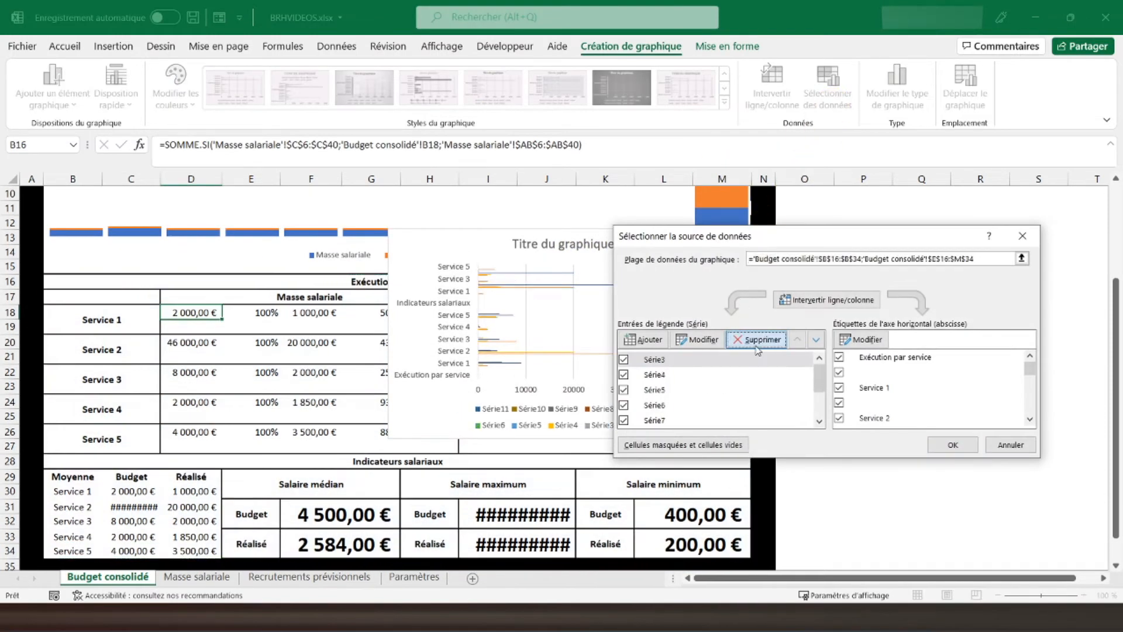
left_click(757, 341)
left_click(756, 340)
left_click(757, 341)
left_click(756, 347)
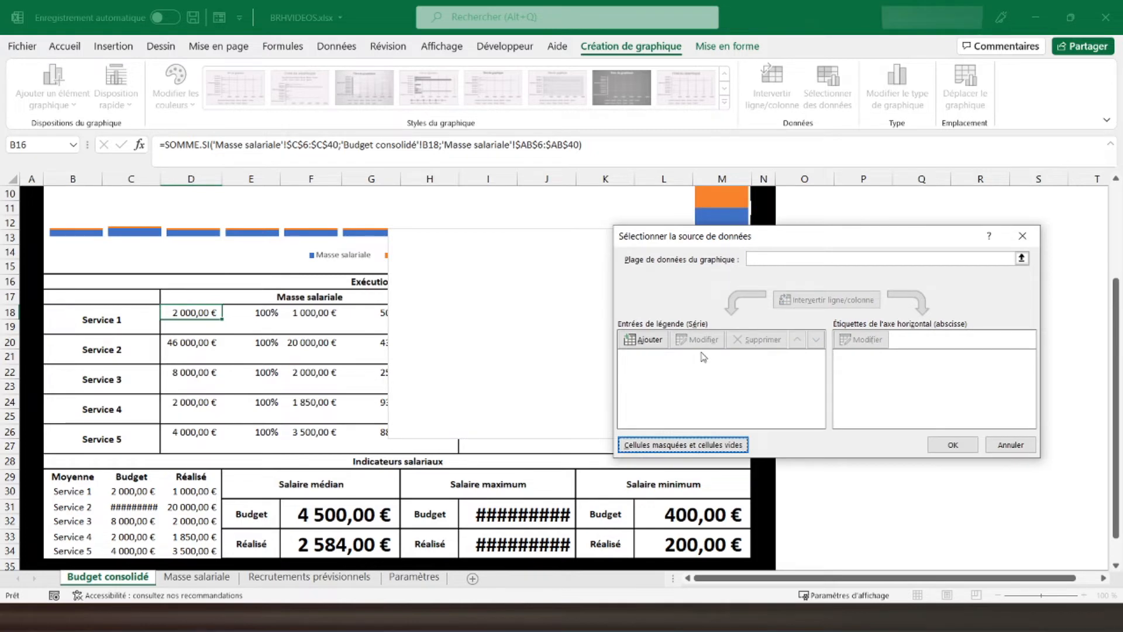
Add one unnamed series to the bar chart with cell F18 of Budget consolidé as its values
left_click(644, 340)
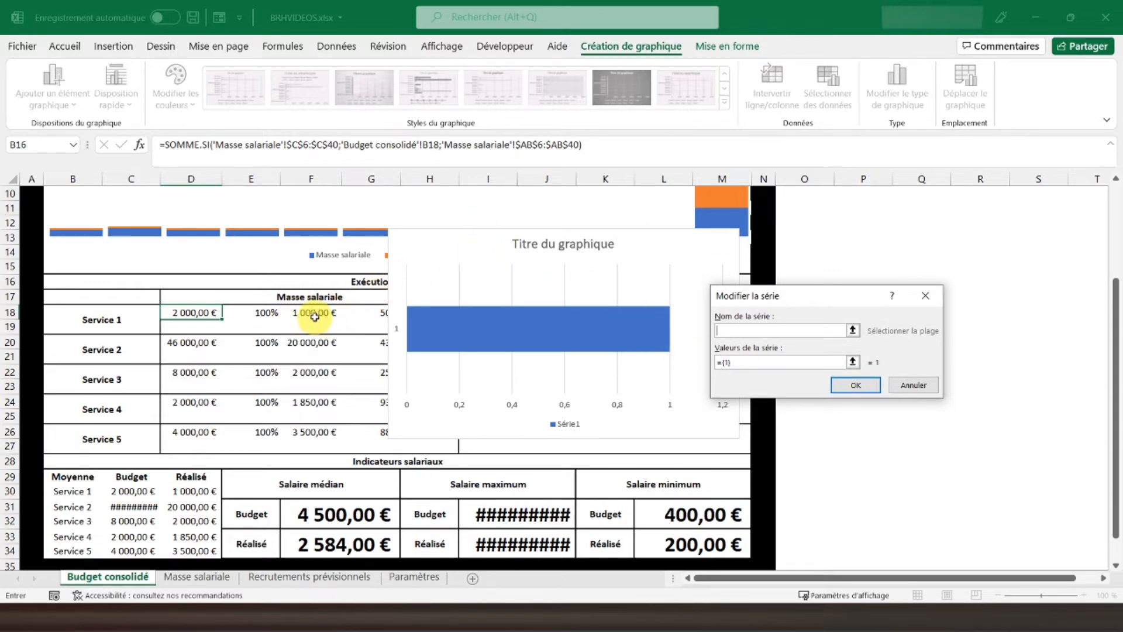
left_click_drag(736, 361, 675, 363)
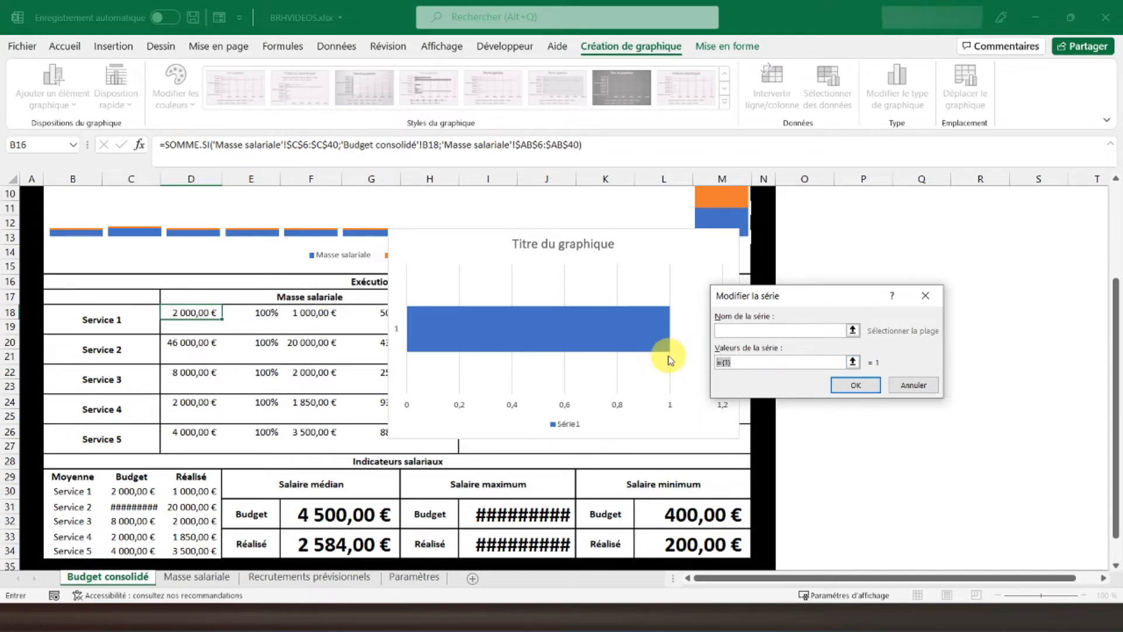
key("BackSpace")
left_click(300, 316)
left_click(855, 386)
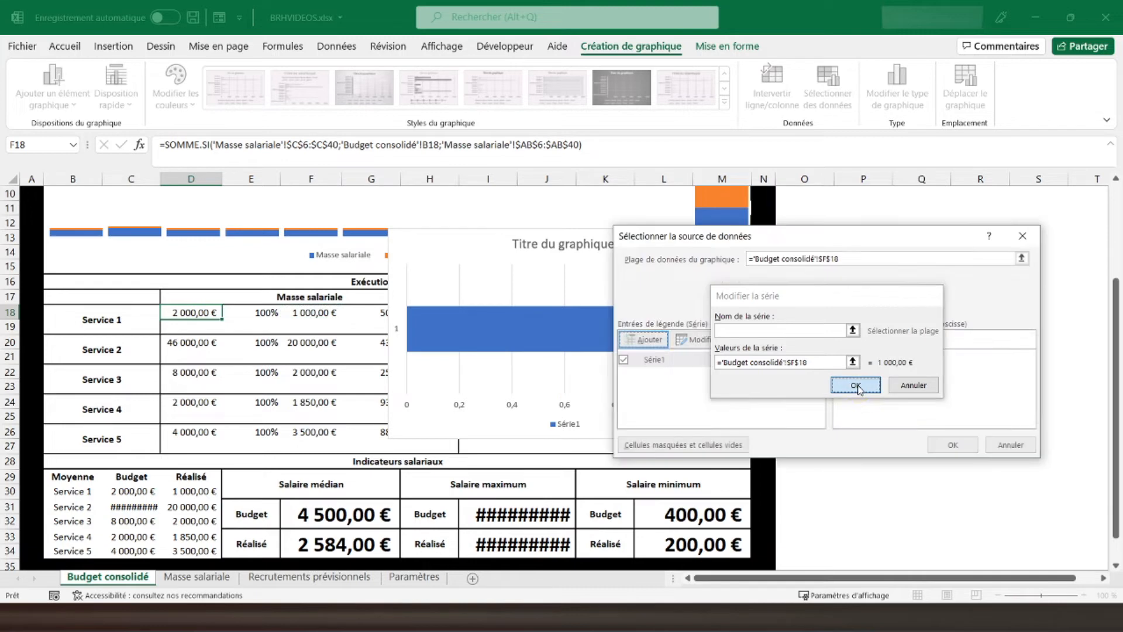
left_click(953, 445)
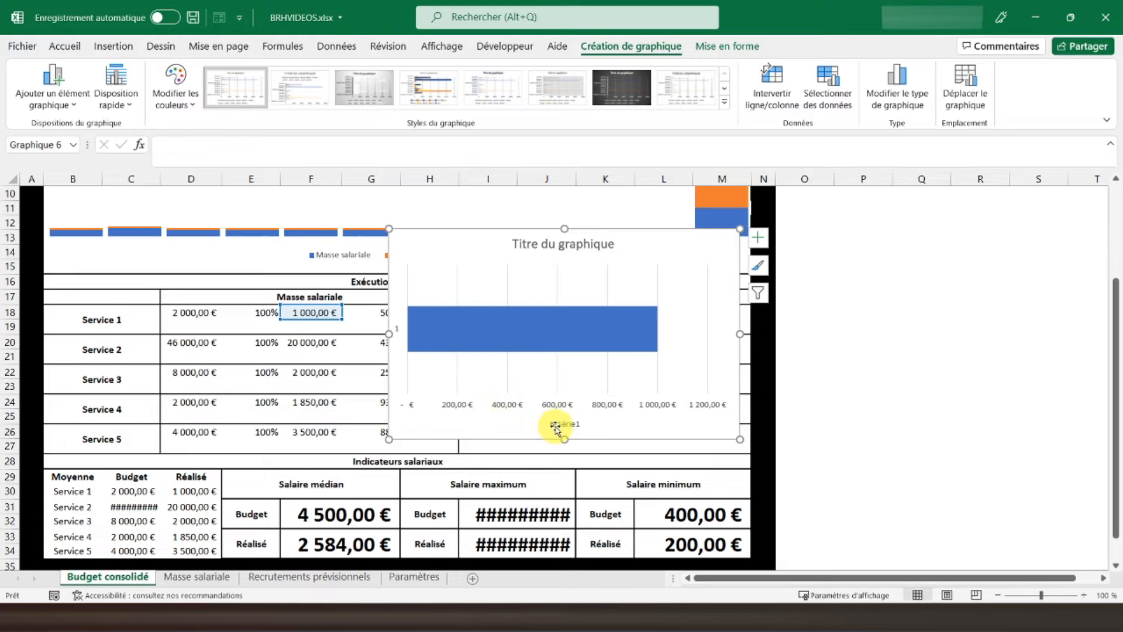
Set the maximum bound of the bar chart's horizontal axis to 2000, matching the Service 1 budget in D18
left_click(498, 408)
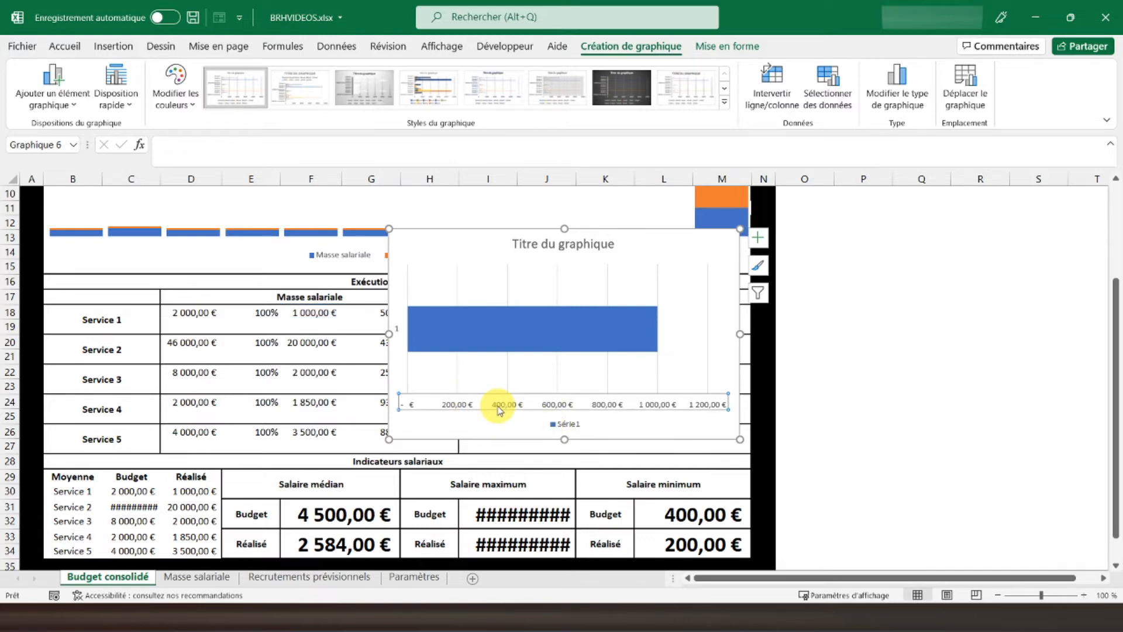
double_click(498, 409)
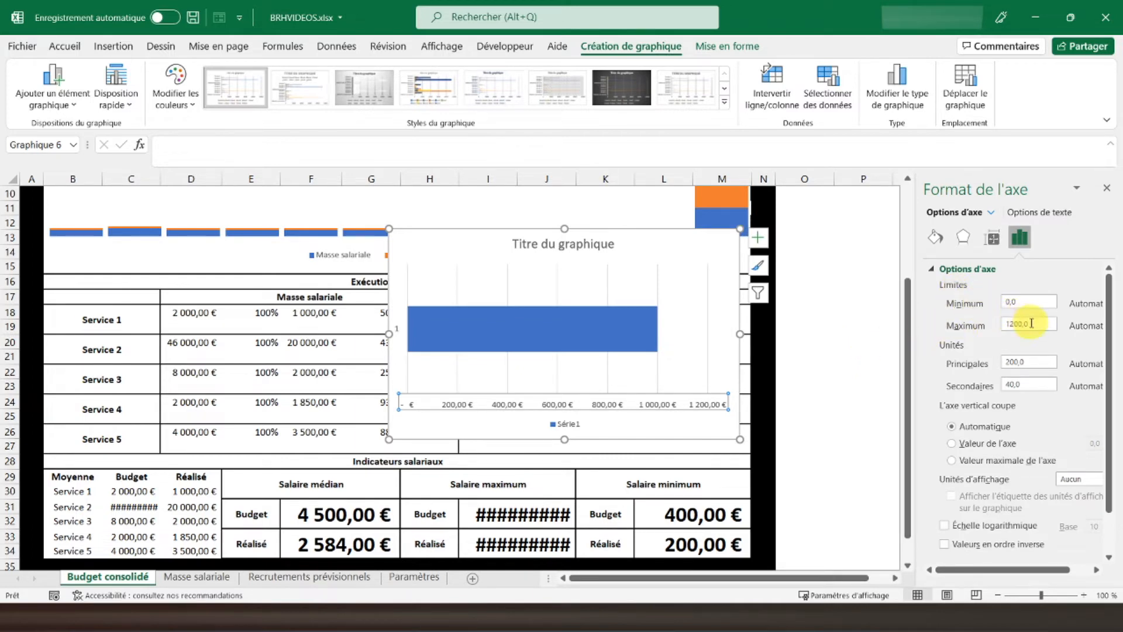
left_click_drag(1032, 329, 946, 318)
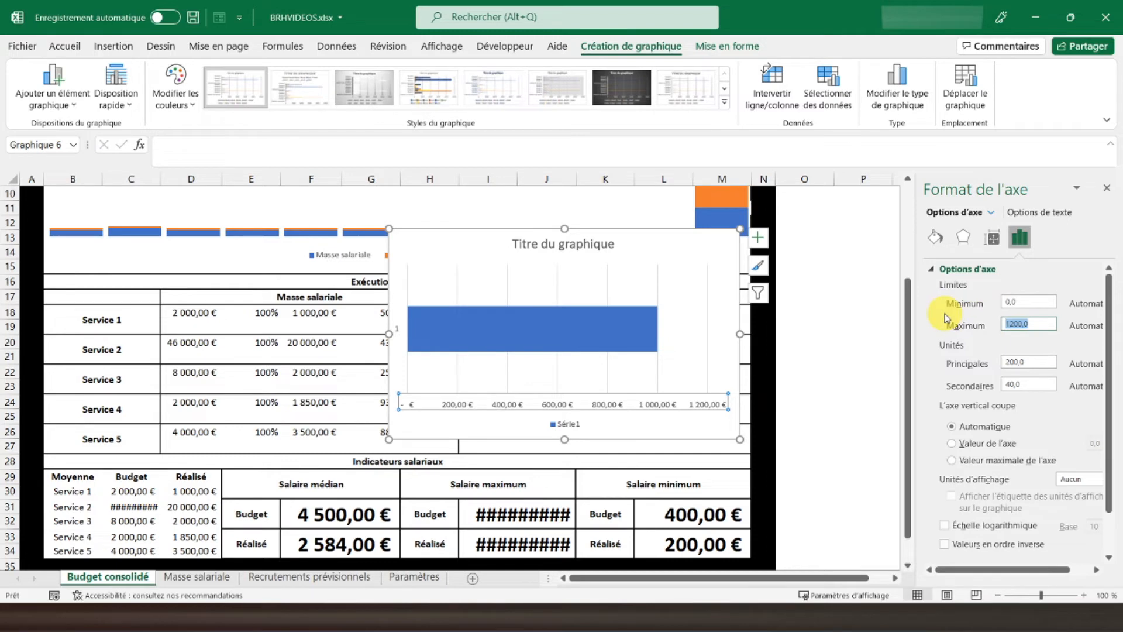
left_click(195, 311)
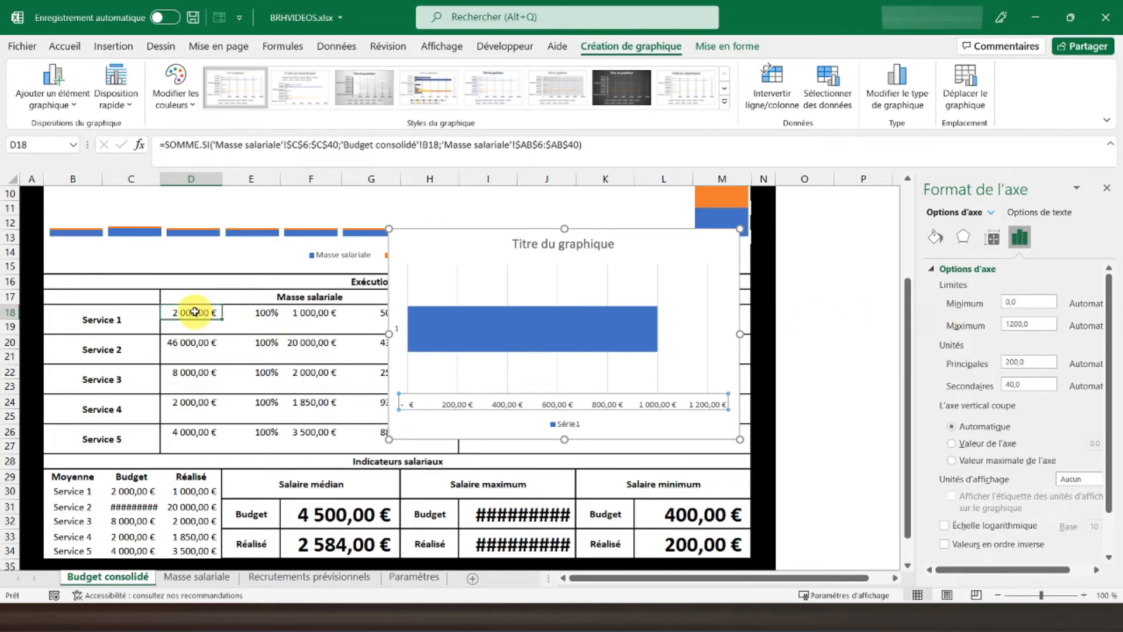
left_click(514, 404)
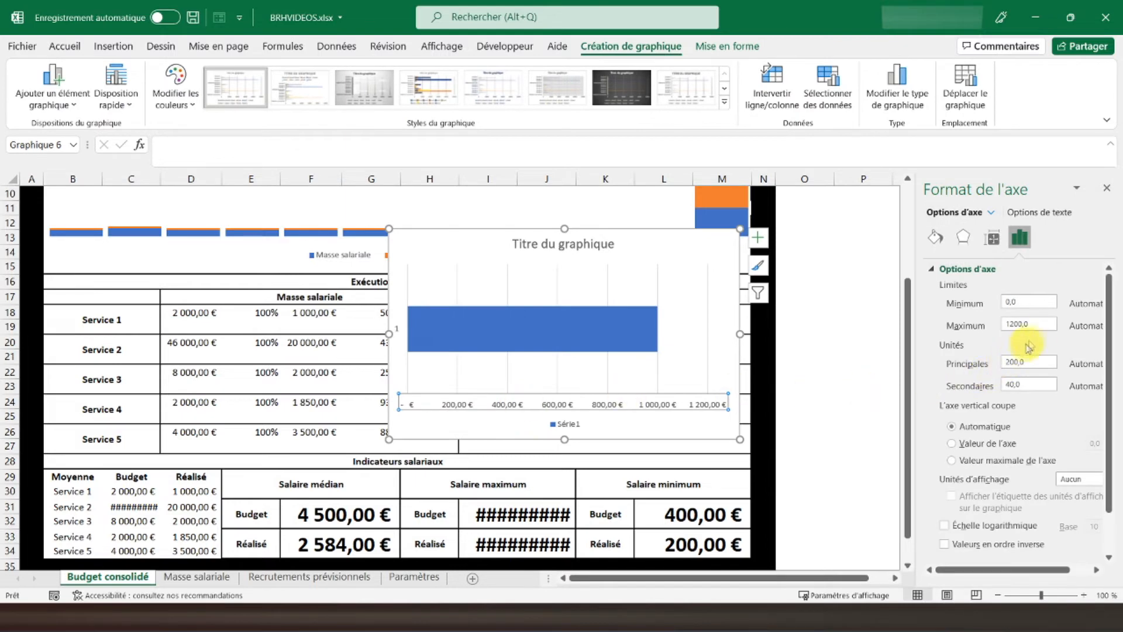
left_click_drag(1040, 326, 955, 319)
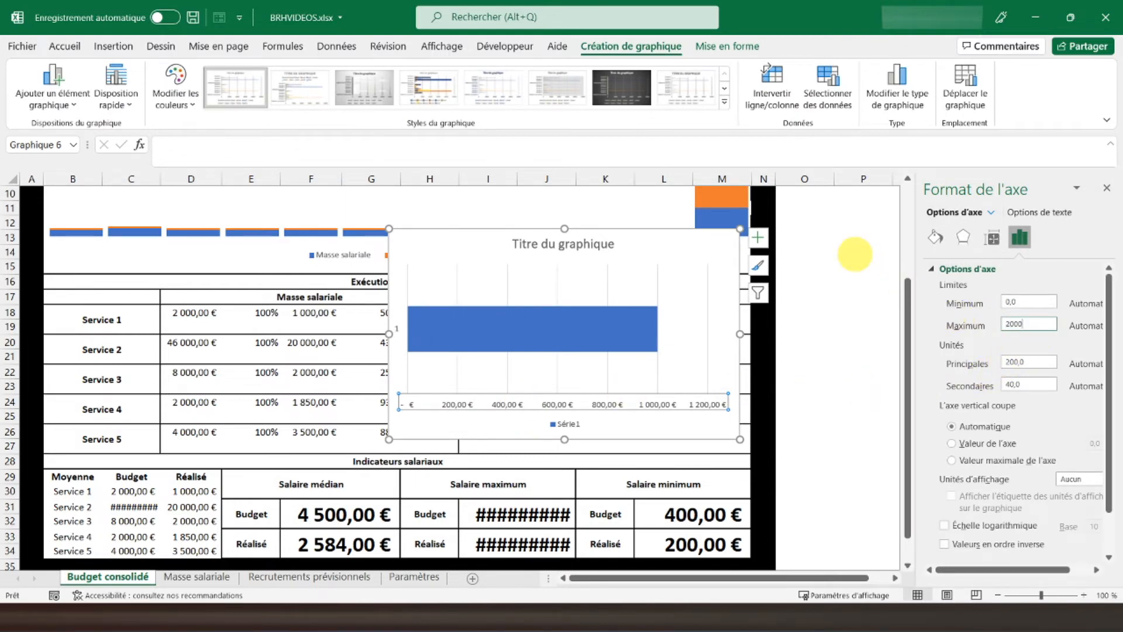
key("Return")
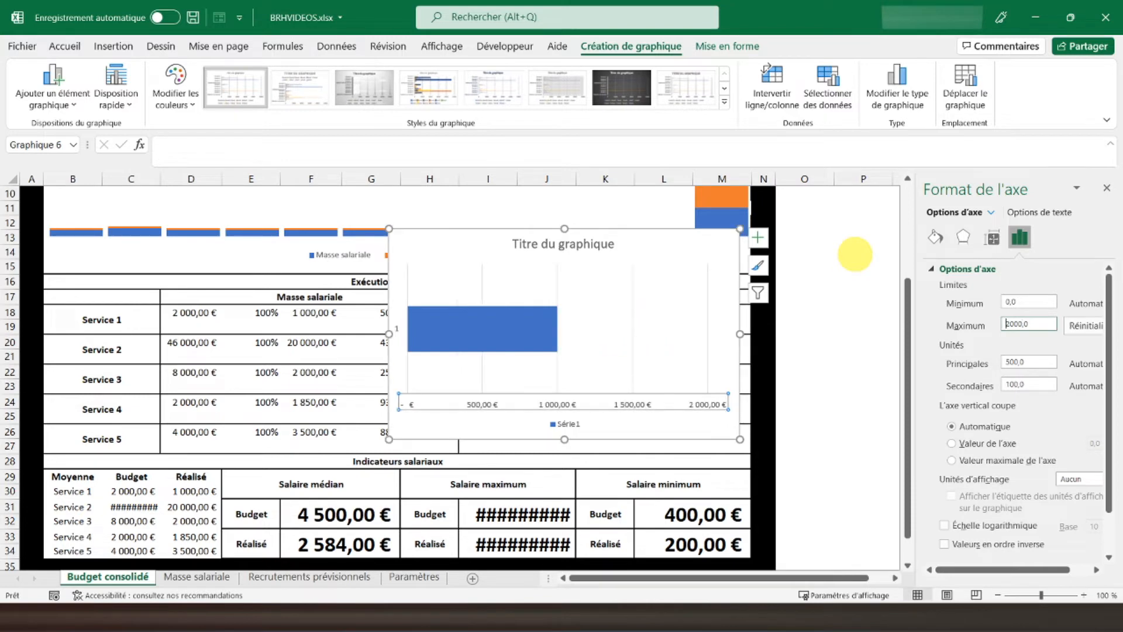
Remove the axes, chart title, gridlines and legend from the bar chart
left_click(643, 233)
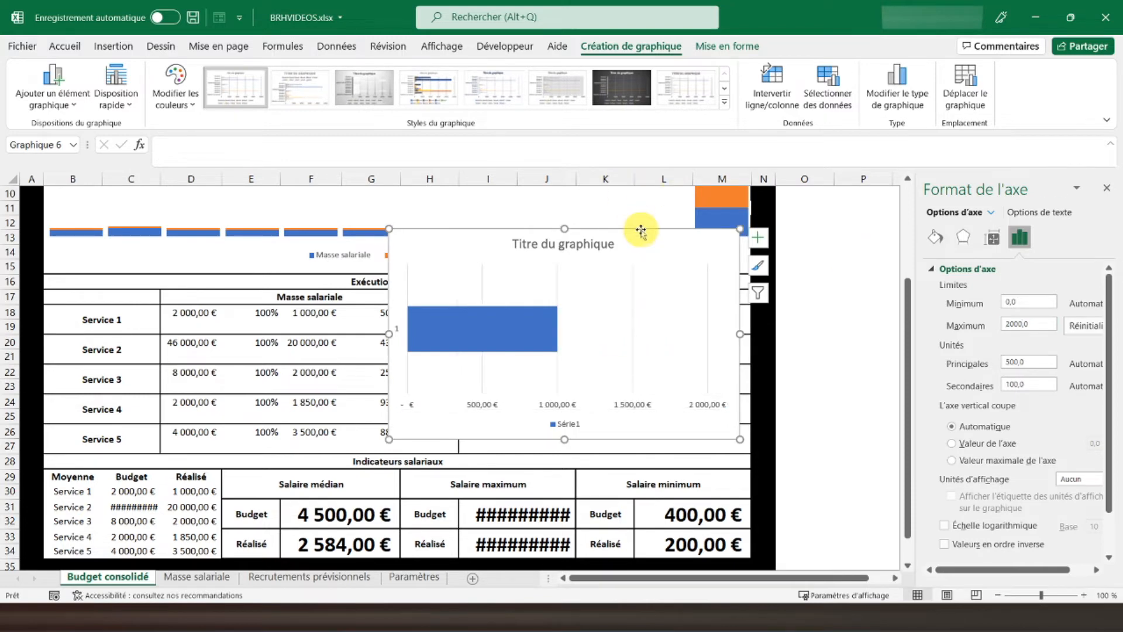
left_click(758, 237)
left_click(789, 256)
left_click(789, 283)
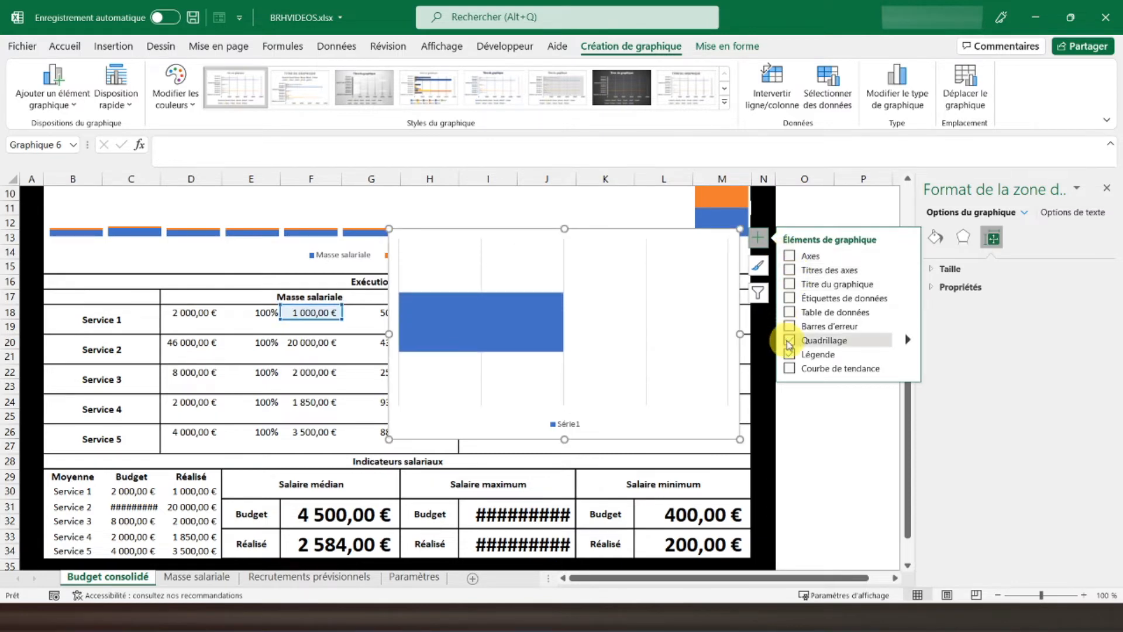
left_click(789, 340)
left_click(789, 354)
Set the gap width (Largeur de l'intervalle) of the bar chart's series to 0%
left_click(493, 307)
left_click(500, 272)
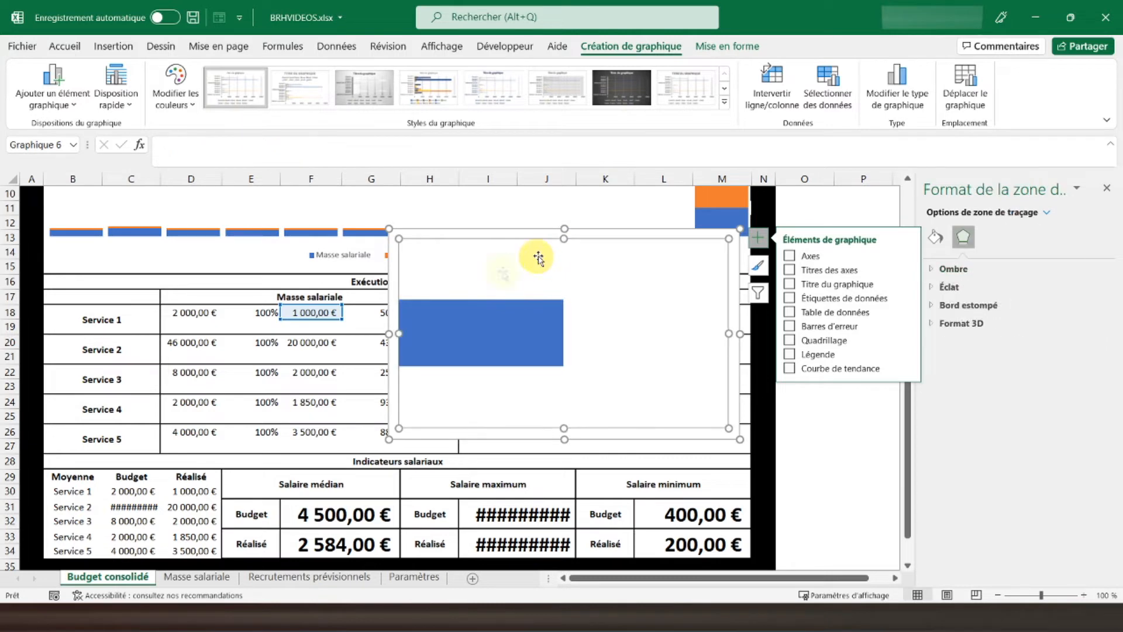
left_click(522, 306)
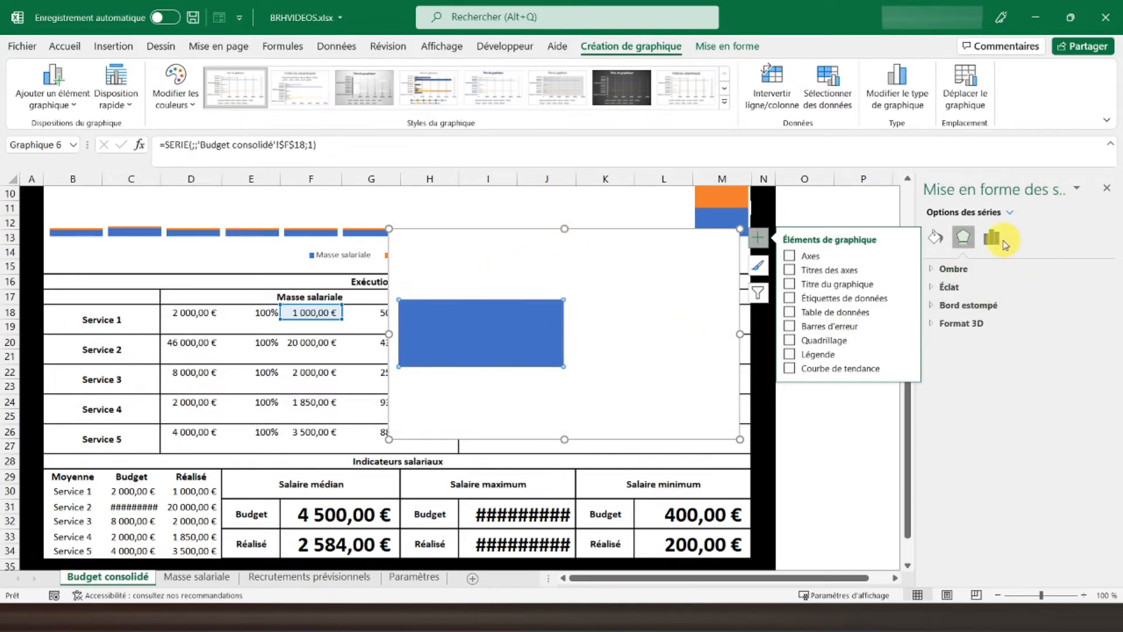
left_click(999, 243)
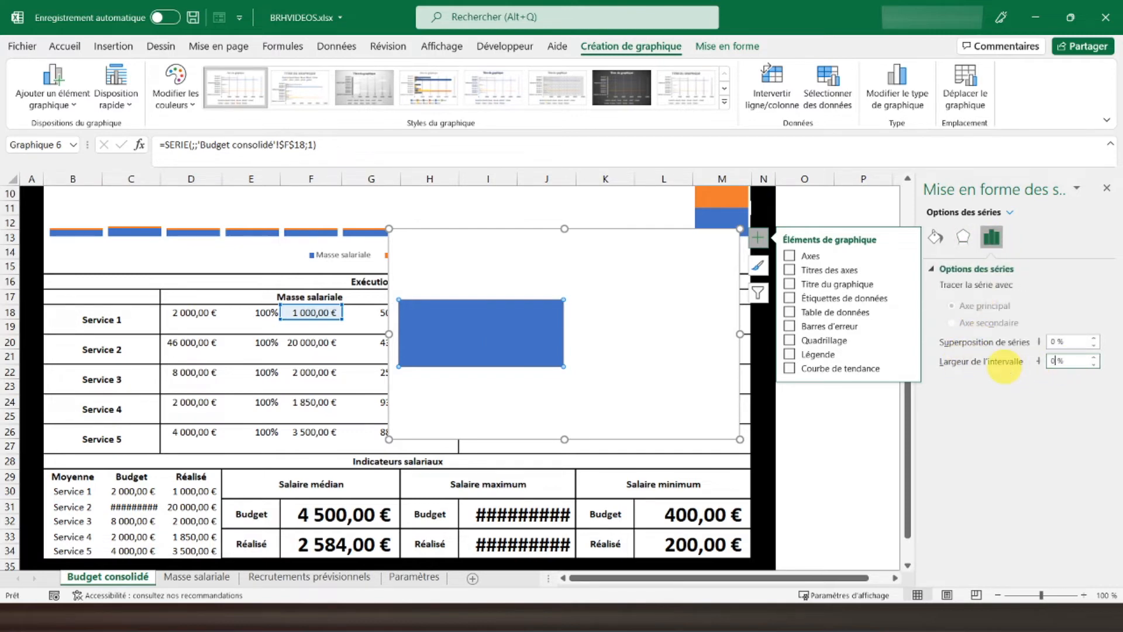
key("Return")
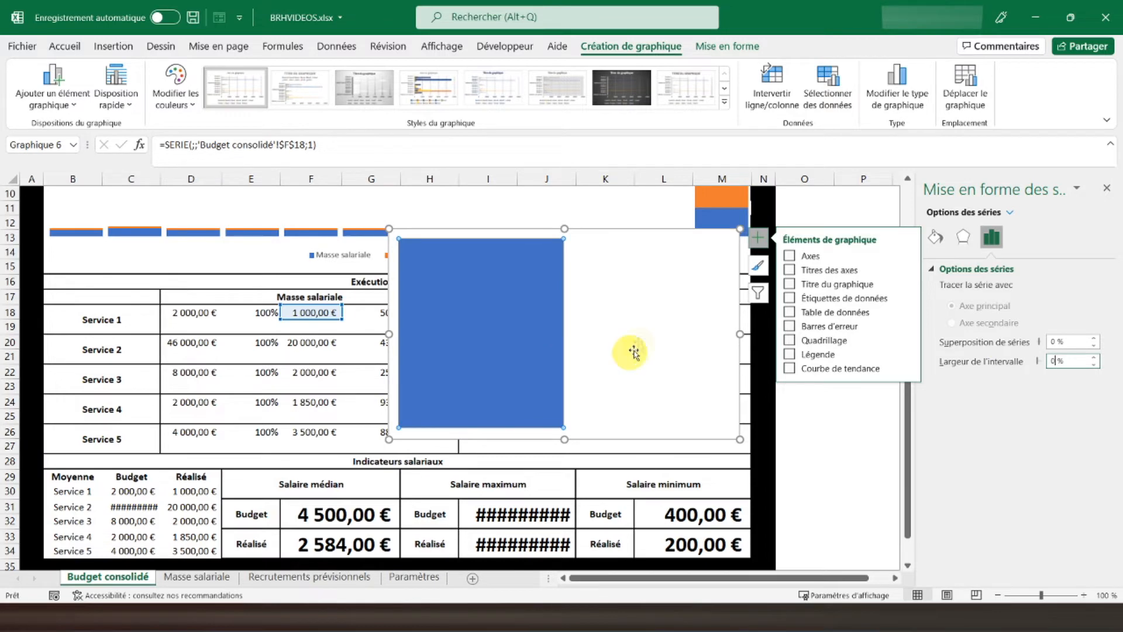
Reduce the bar chart's height and move it over the Masse salariale cells starting at D18
left_click_drag(565, 229, 541, 371)
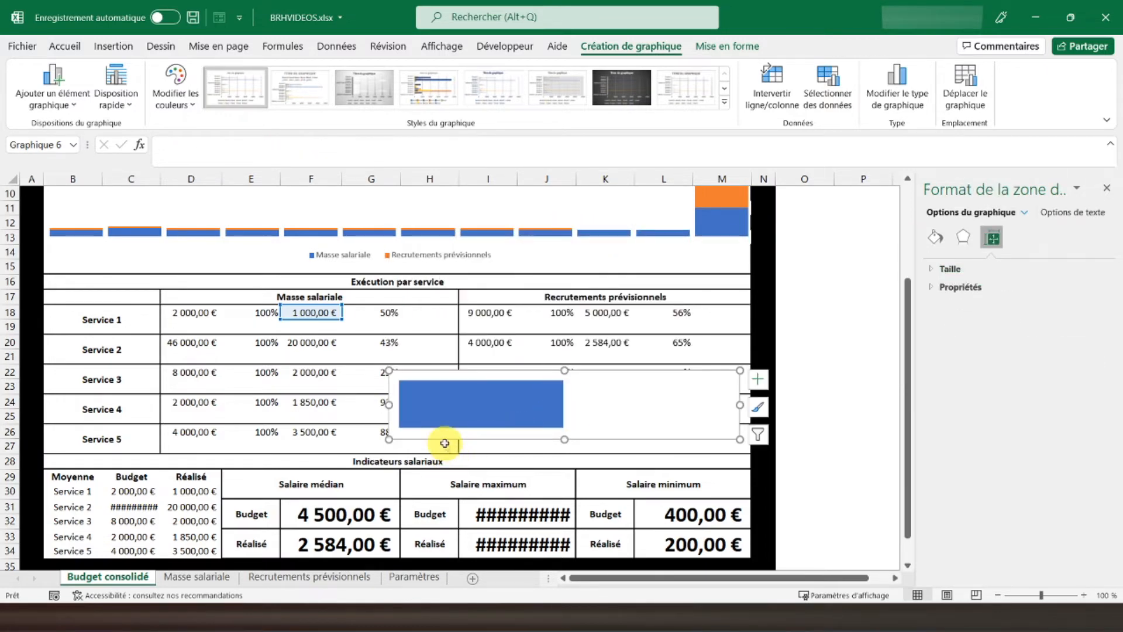
mouse_move(448, 442)
left_mouse_down()
mouse_move(261, 371)
mouse_move(223, 376)
left_mouse_up()
Remove the outline of the bar chart's chart area
right_click(449, 371)
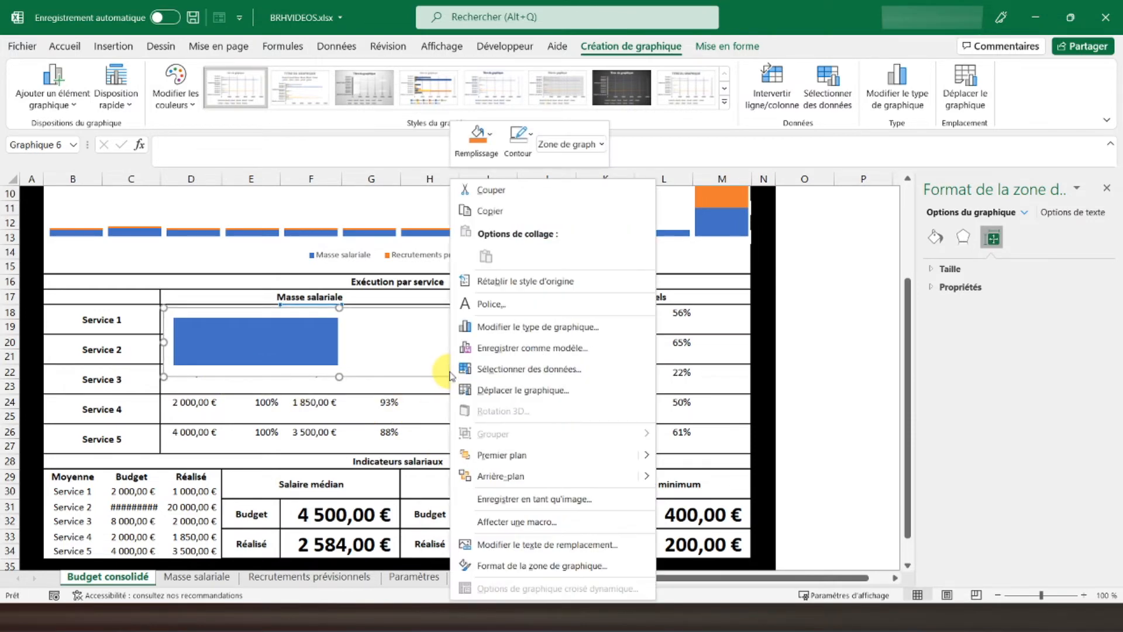
left_click(516, 143)
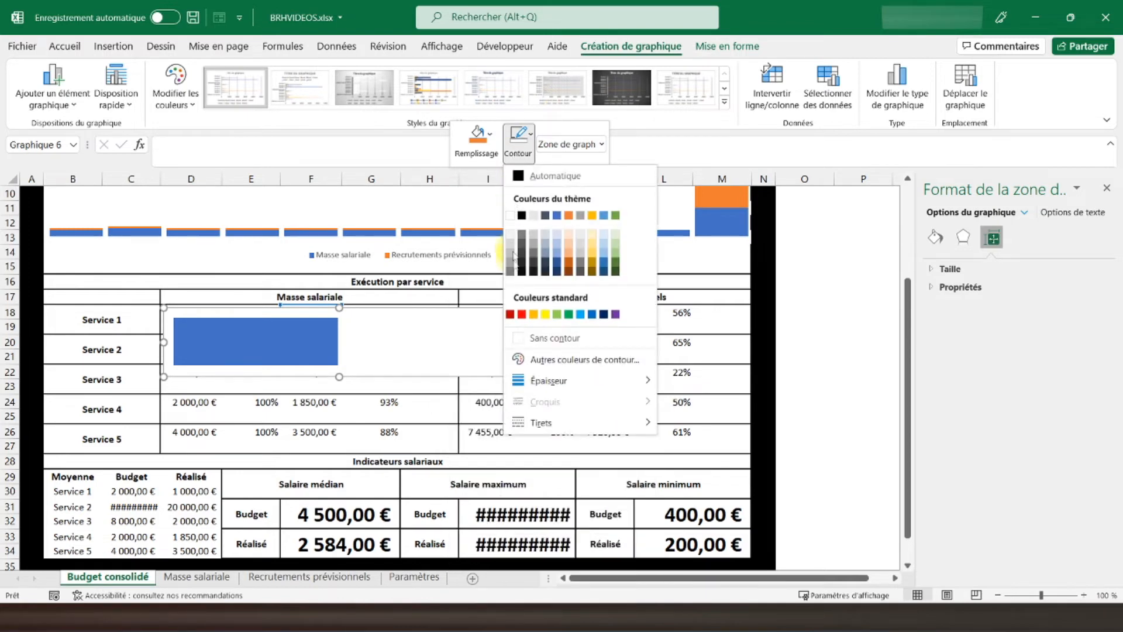
left_click(553, 339)
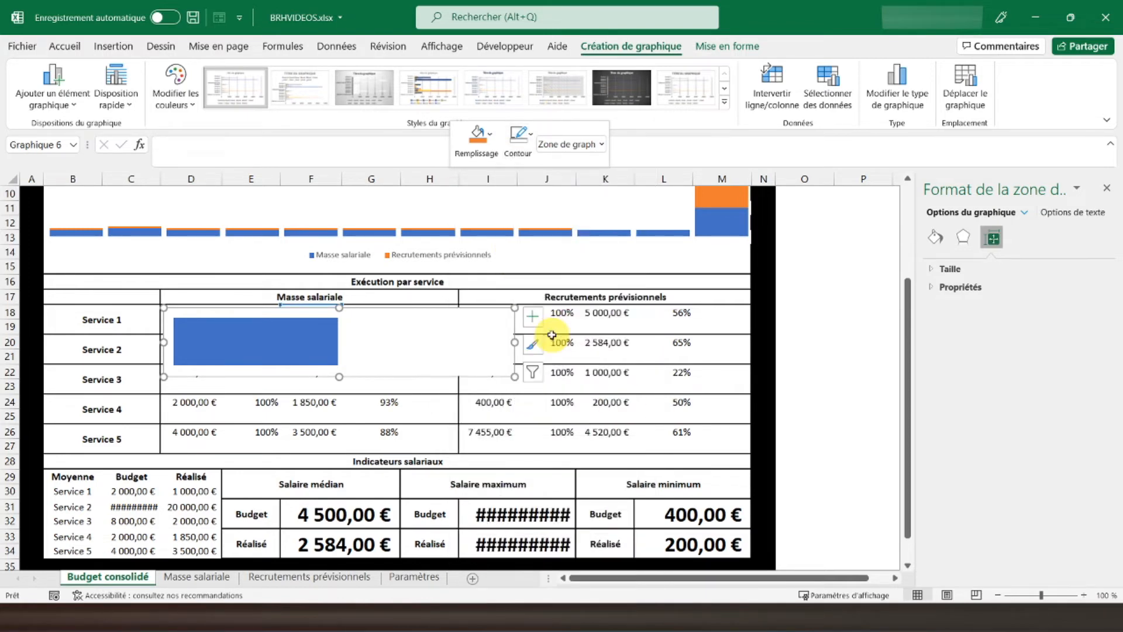
Stretch the bar chart's plot area down to the lower edge of the chart area
left_click(280, 367)
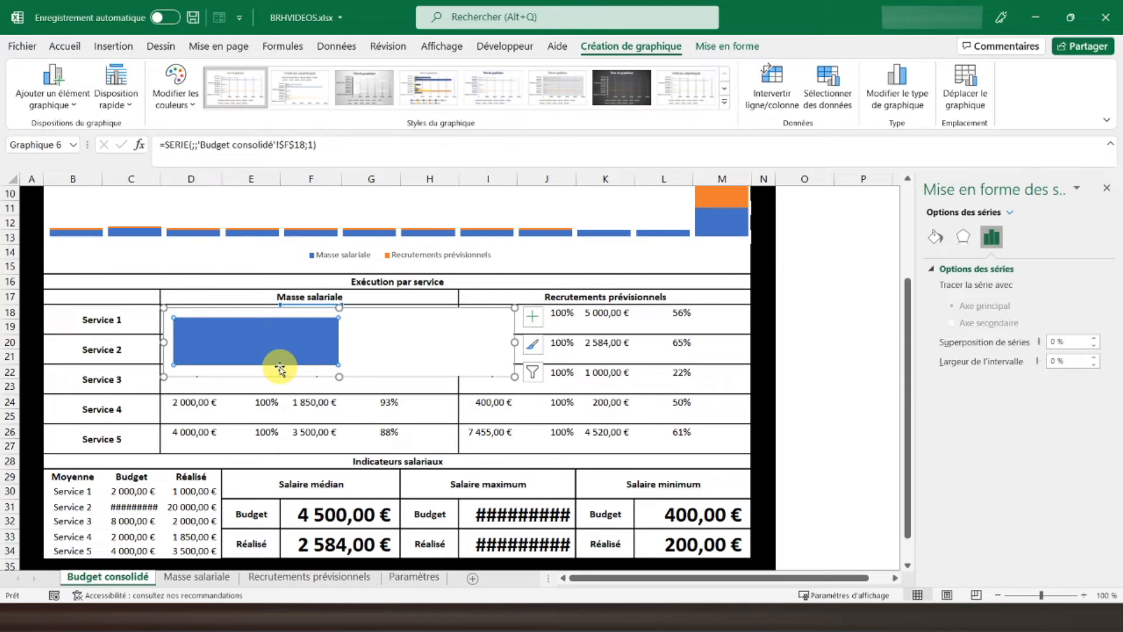
left_click(367, 366)
left_click(408, 361)
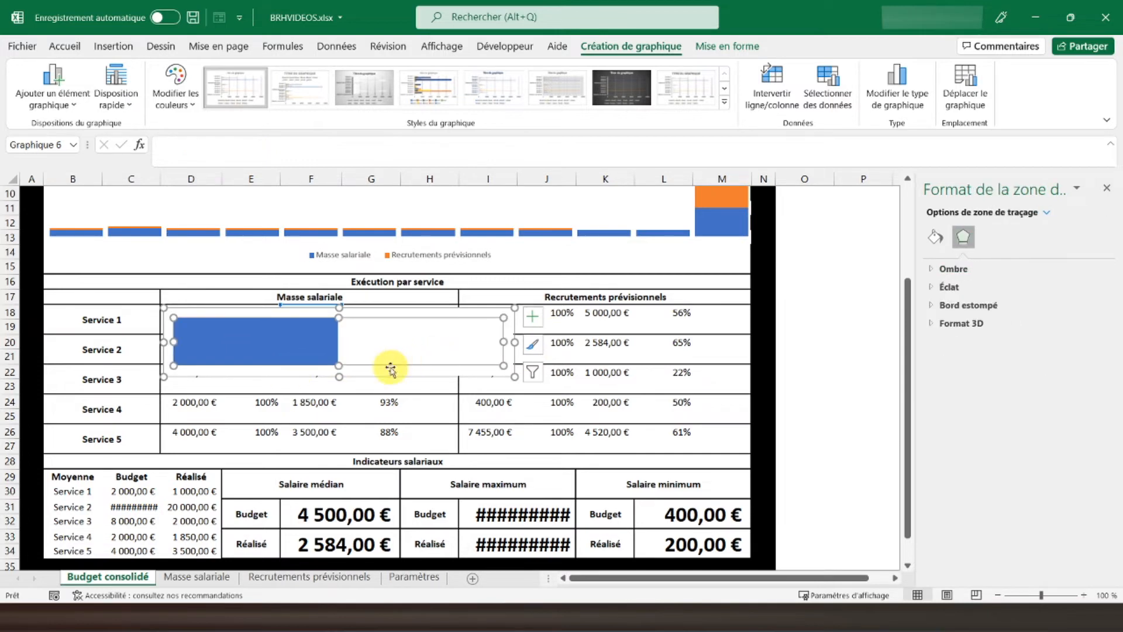
left_click_drag(340, 365, 343, 375)
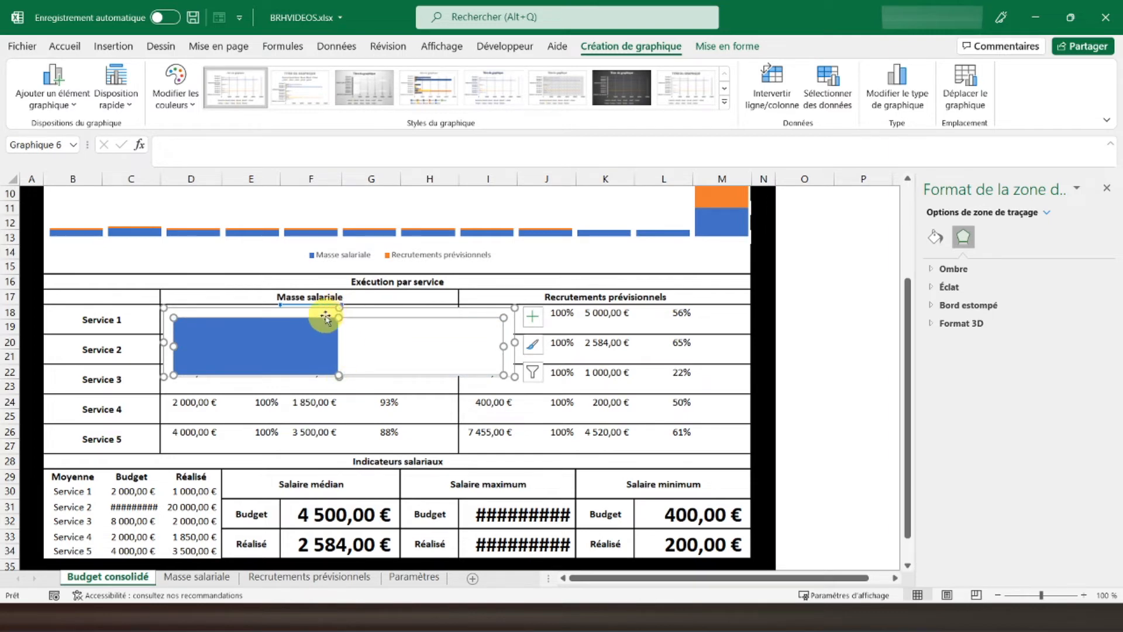
left_click_drag(337, 306, 337, 312)
key("Delete")
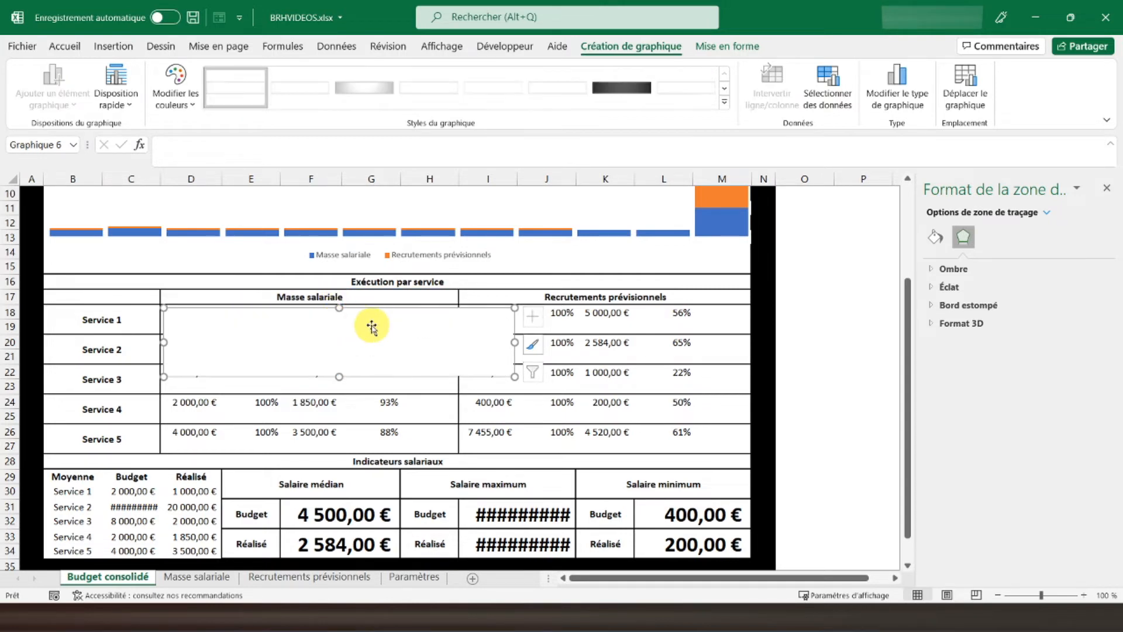
left_click(80, 50)
left_click(23, 68)
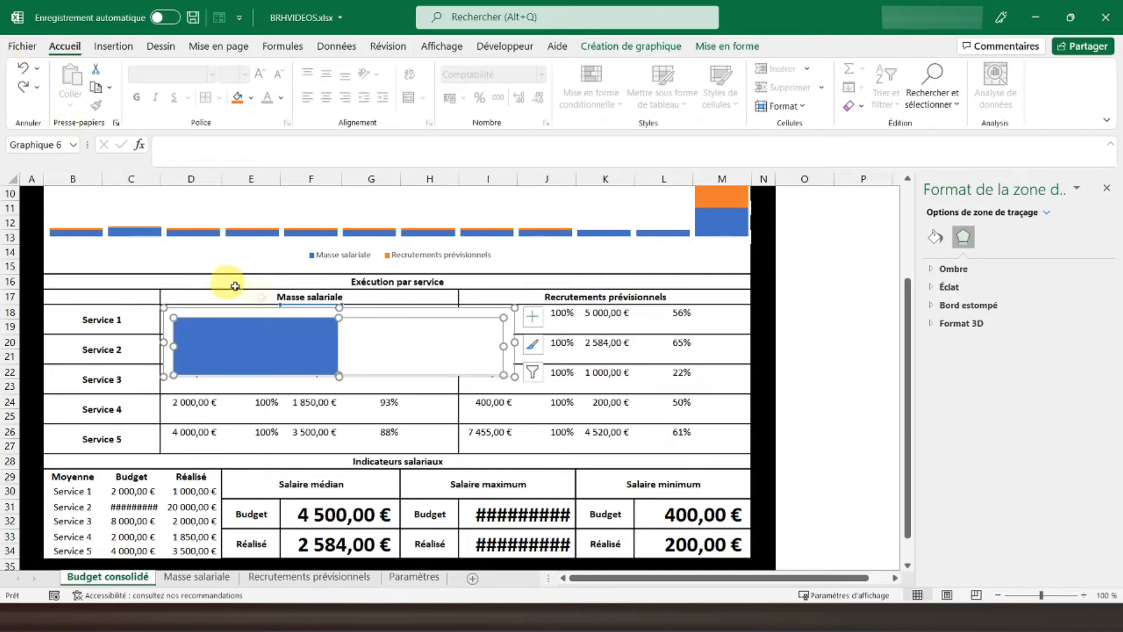
Move the bar chart above the Service 1 row and stretch its plot area towards the chart's upper and right edges
left_click_drag(237, 313, 272, 232)
left_click(355, 237)
left_click(367, 251)
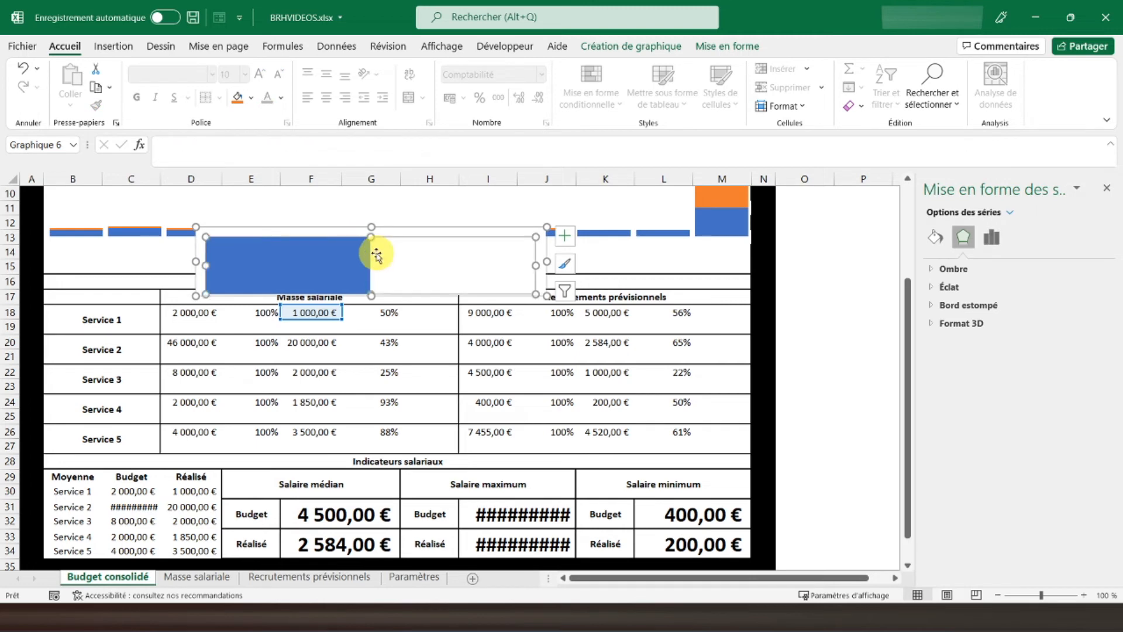
left_click(370, 235)
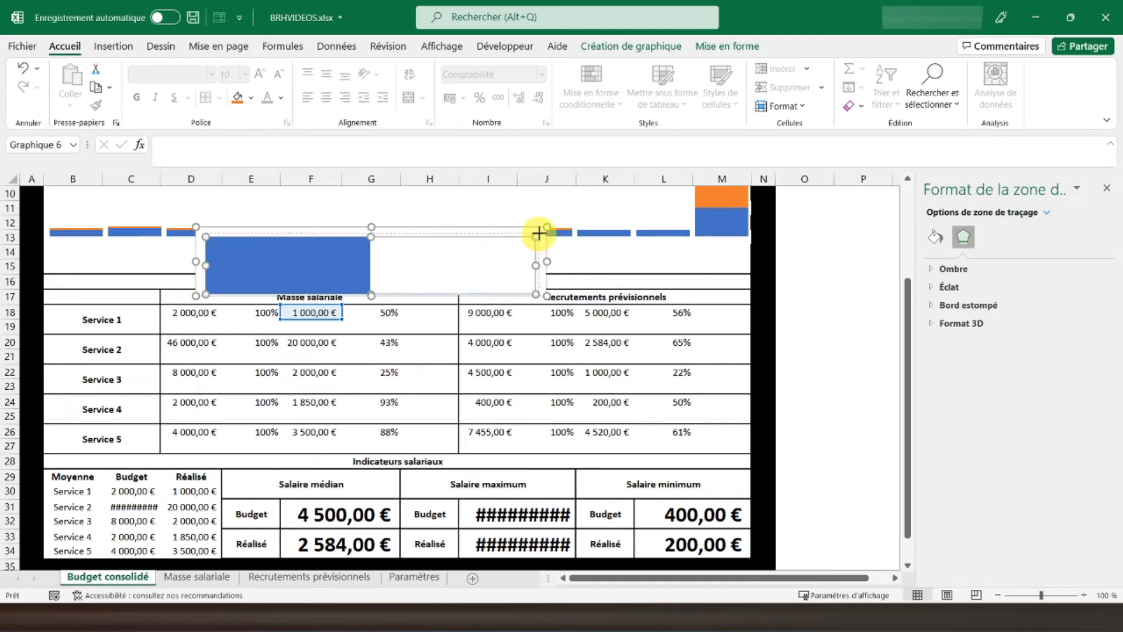
left_click_drag(541, 228, 543, 230)
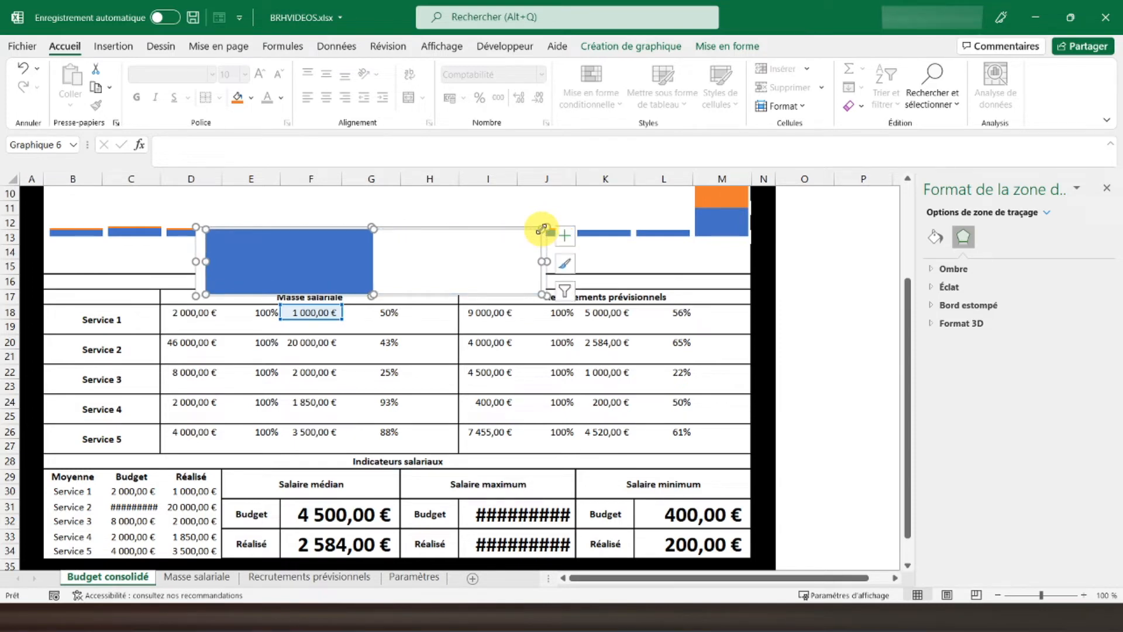
Position and resize the bar chart to fill the Service 1 cells D18:H19 under Masse salariale
mouse_move(519, 296)
left_mouse_down()
mouse_move(485, 318)
mouse_move(485, 374)
mouse_move(441, 333)
mouse_move(457, 335)
left_mouse_up()
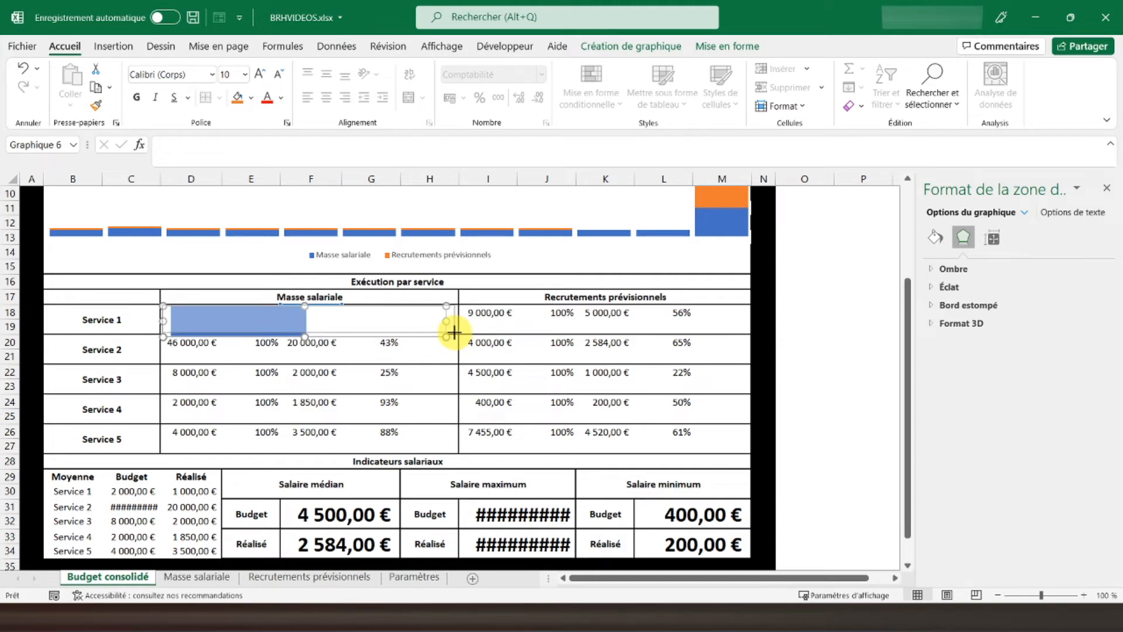
left_click_drag(455, 331, 456, 332)
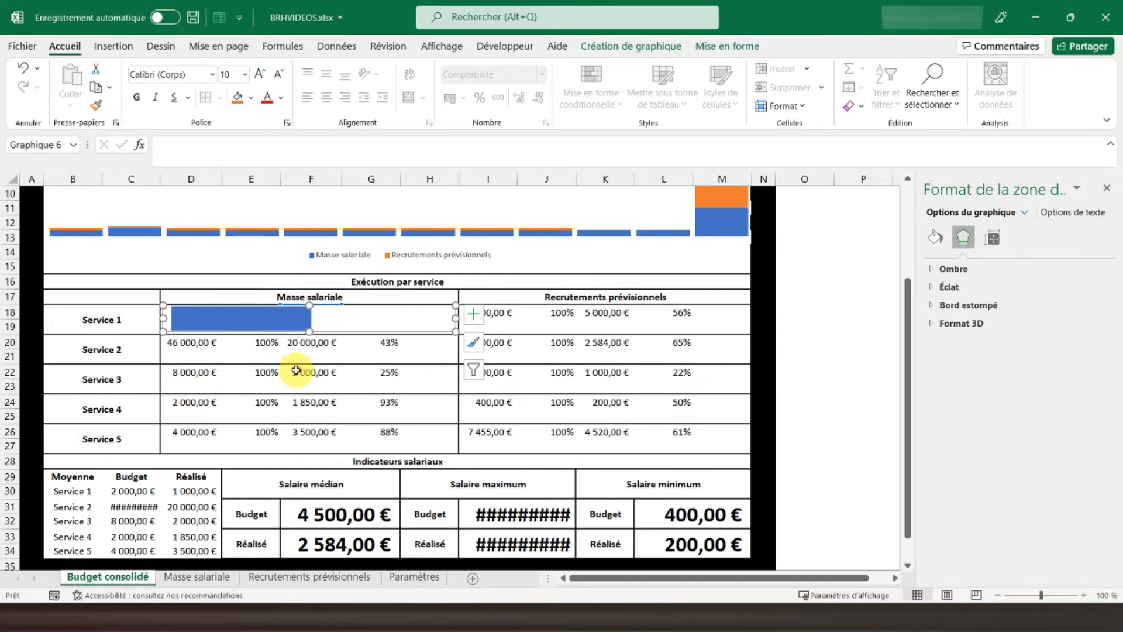
left_click(271, 372)
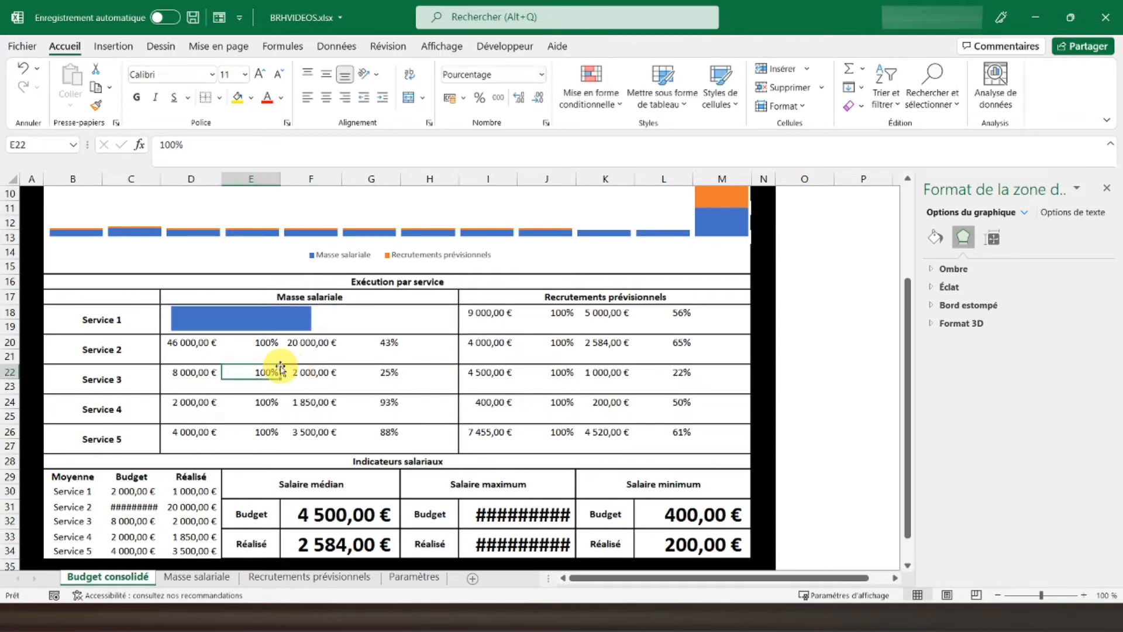
Copy the Service 1 bar chart and paste the duplicate at D20 in the Service 2 row
left_click(356, 331)
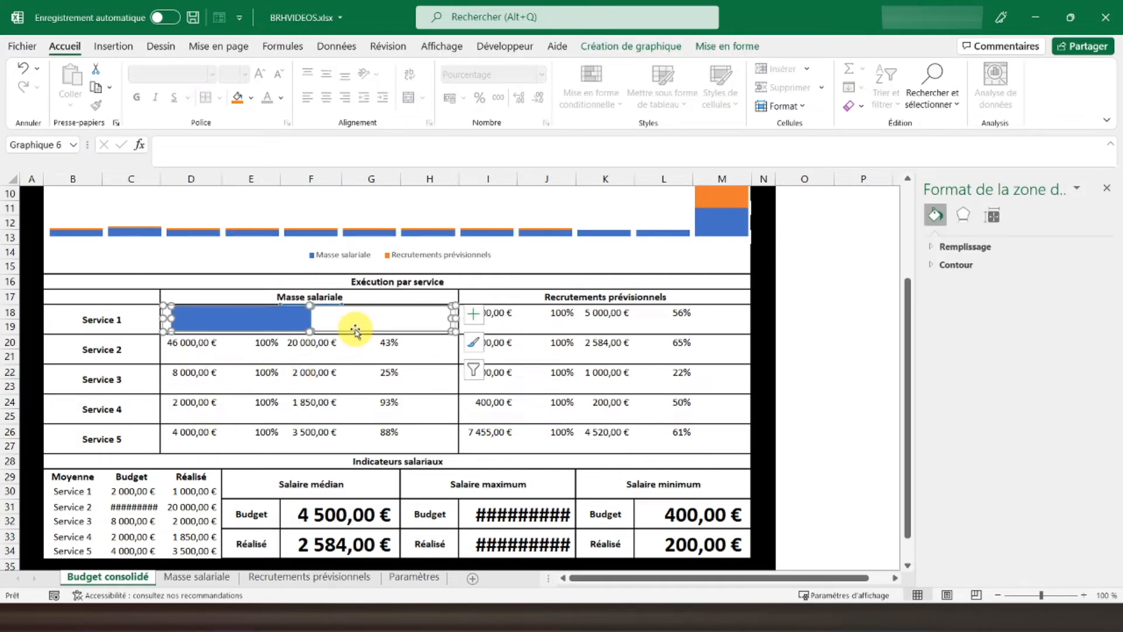
left_click(166, 326)
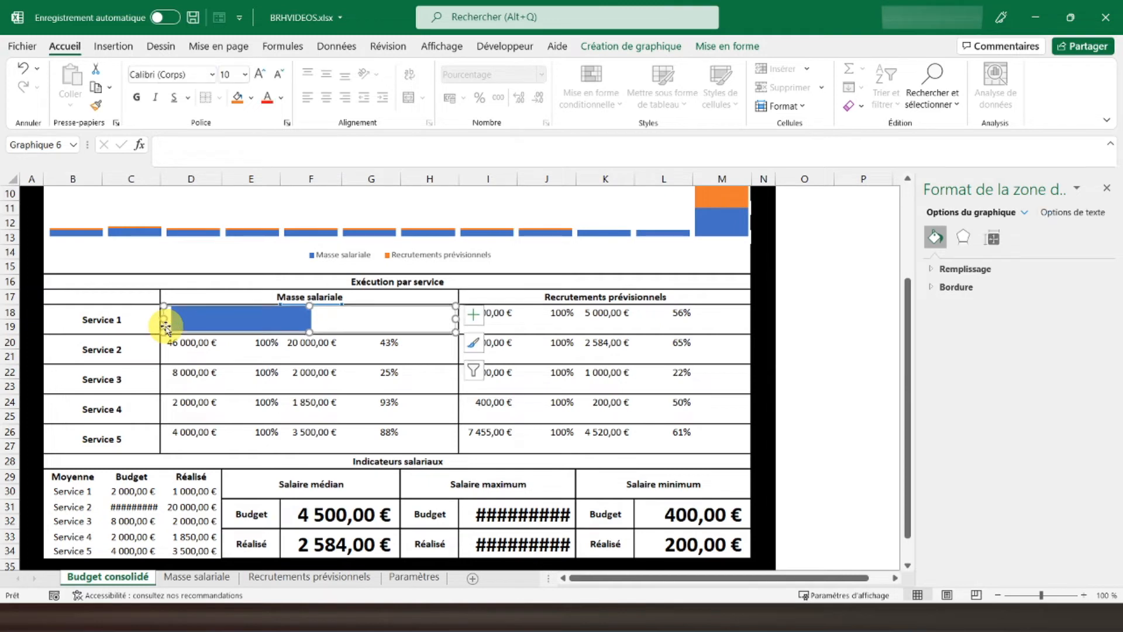
left_click(152, 380)
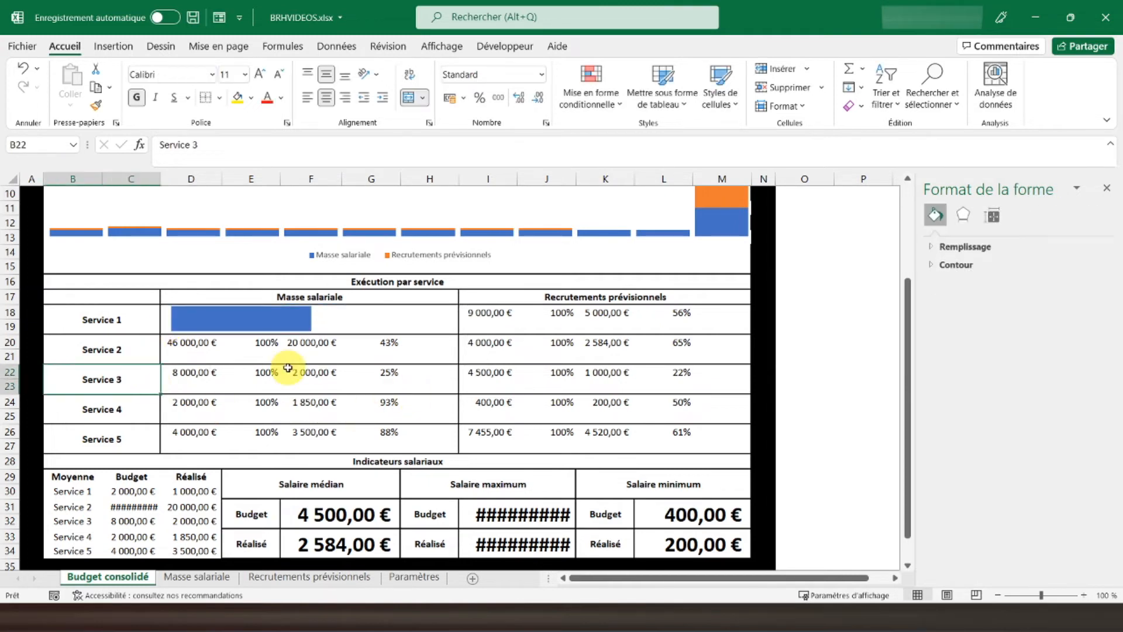
left_click(221, 332)
left_click(222, 332)
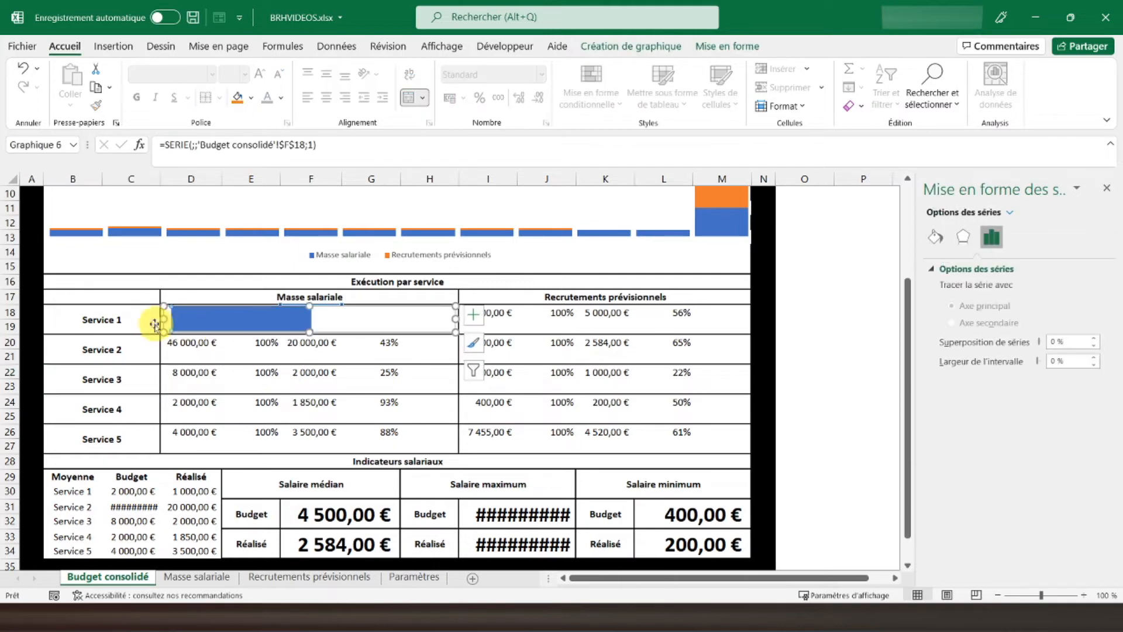
left_click(165, 324)
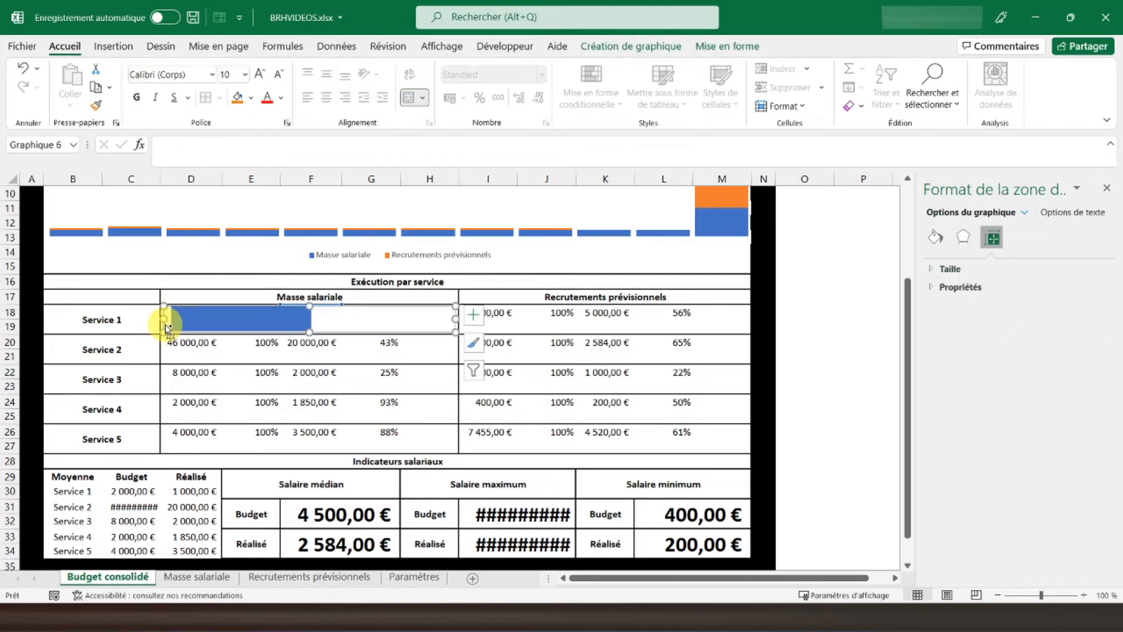
left_click(170, 344)
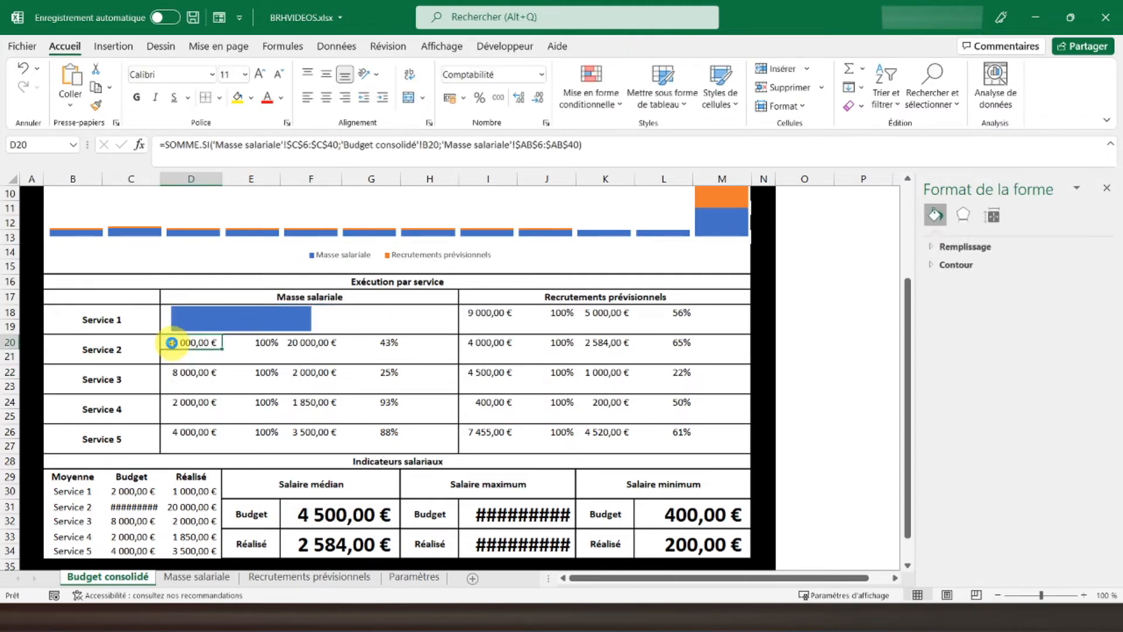
key("ctrl+v")
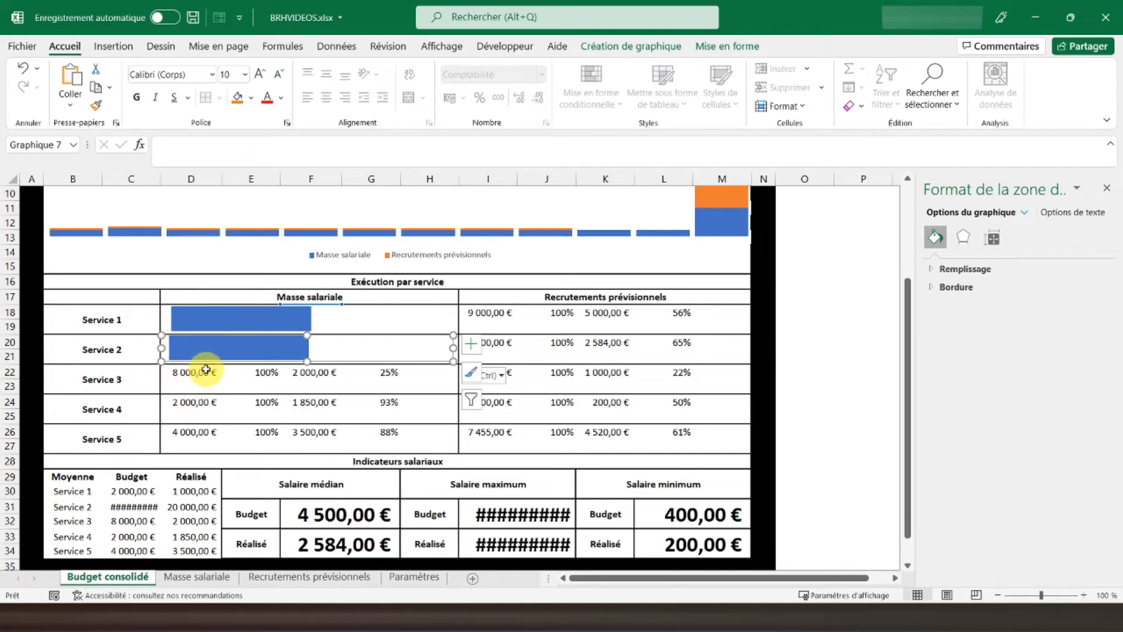
Align the duplicated Service 2 bar chart horizontally with the Service 1 chart above it
left_click(169, 366)
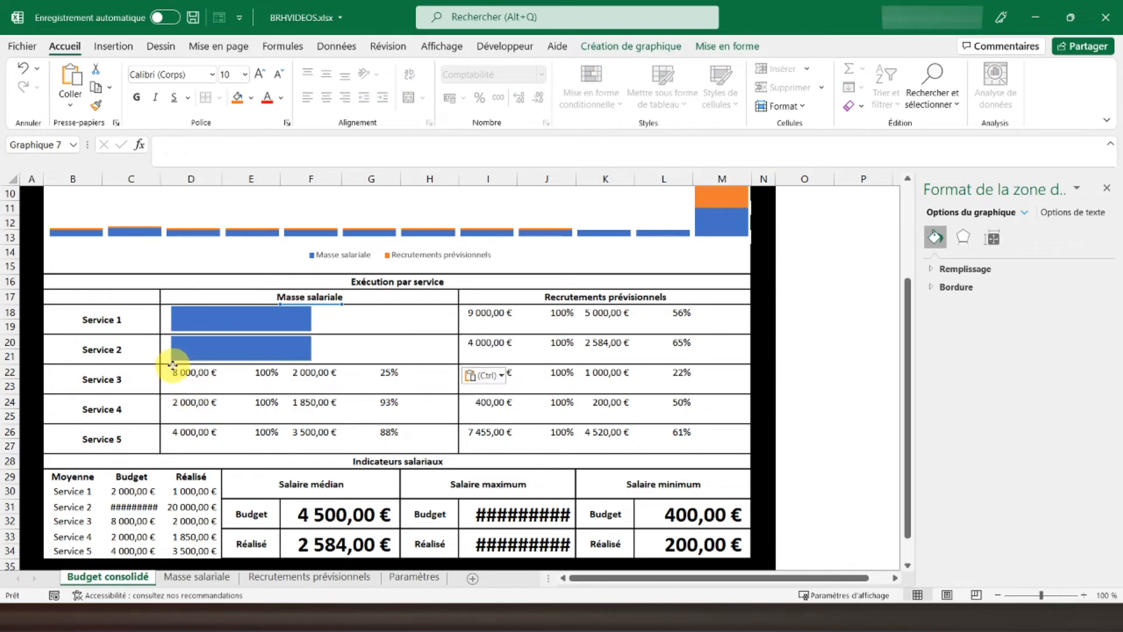
left_click_drag(172, 365, 173, 366)
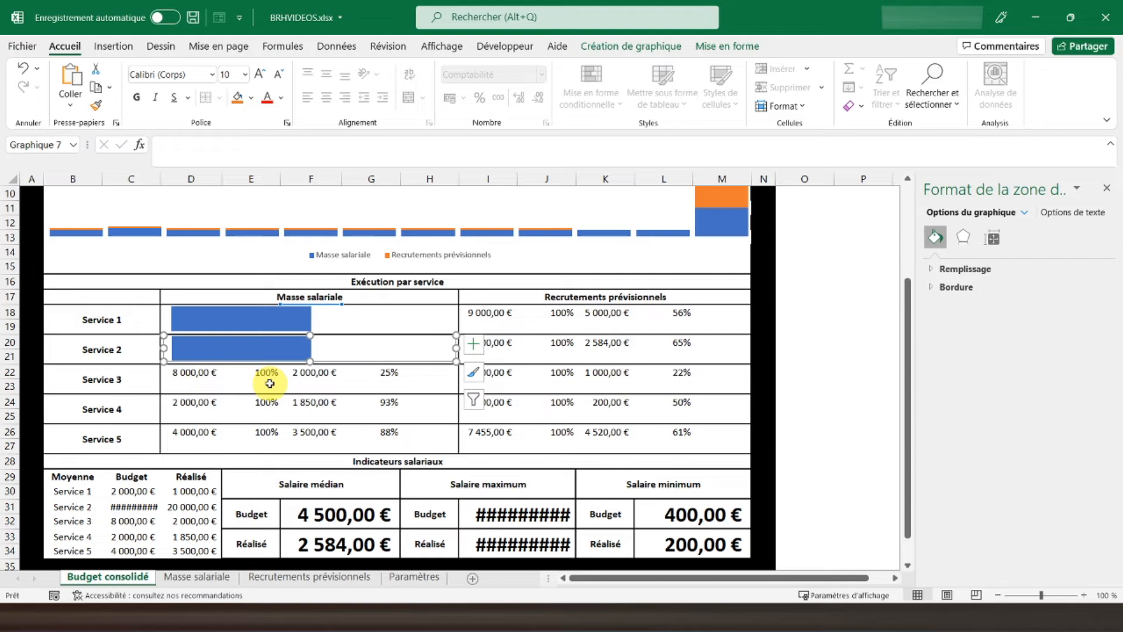
left_click(240, 388)
left_click(213, 381)
key("Up")
key("Up")
left_click(187, 359)
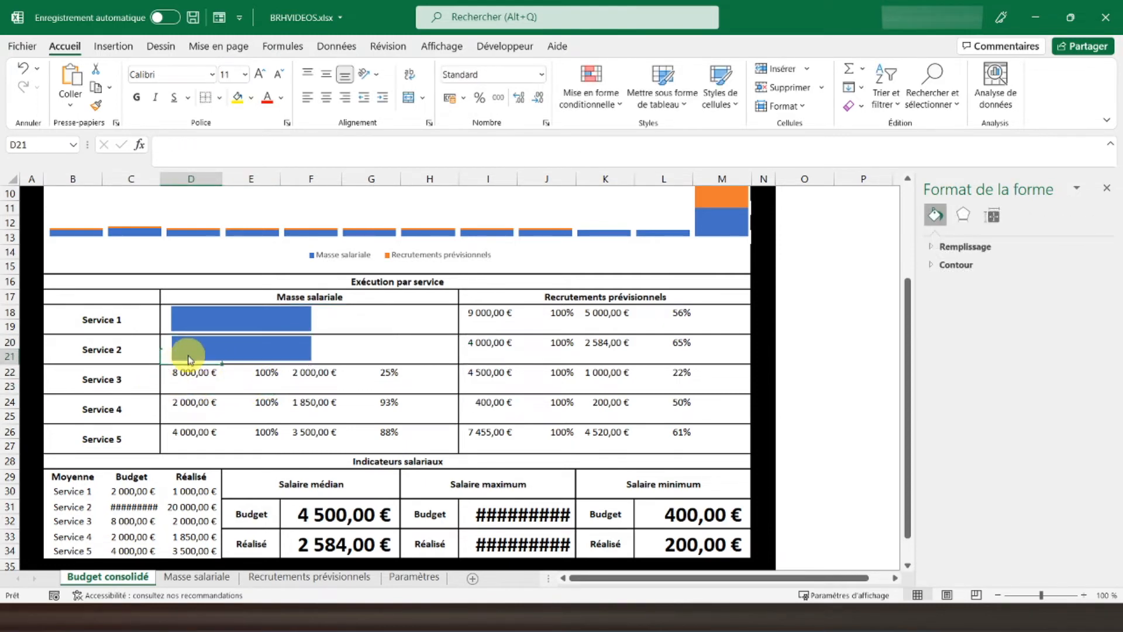
left_click(167, 354)
mouse_move(167, 344)
left_mouse_down()
mouse_move(254, 367)
mouse_move(166, 342)
left_mouse_up()
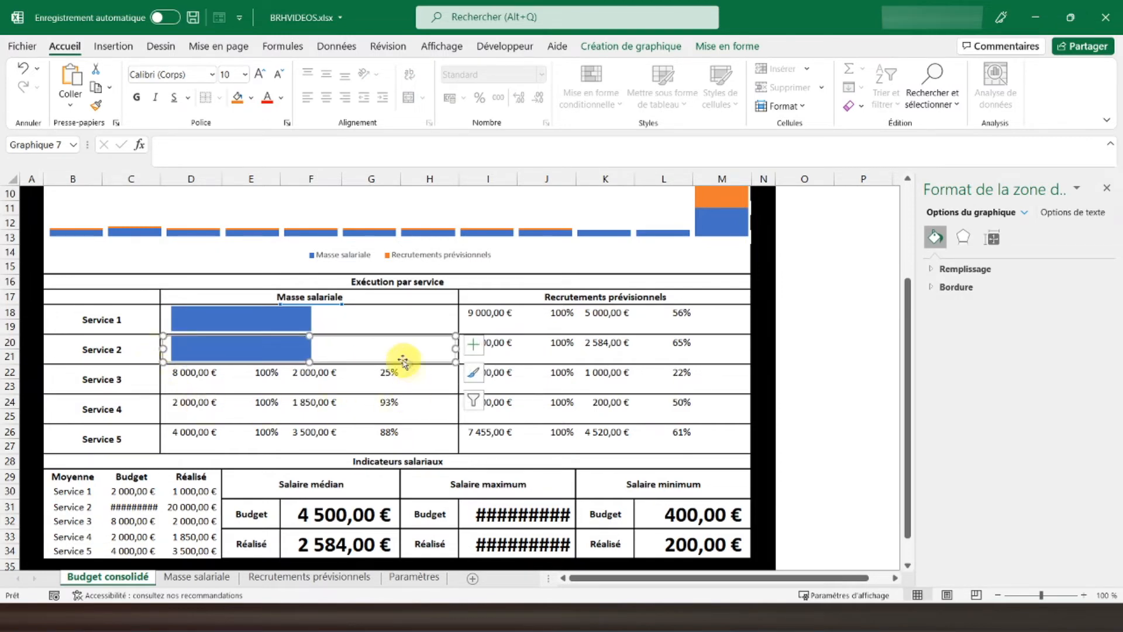
Change the Service 2 chart's series values to cell F20 of the Budget consolidé sheet
left_click(989, 245)
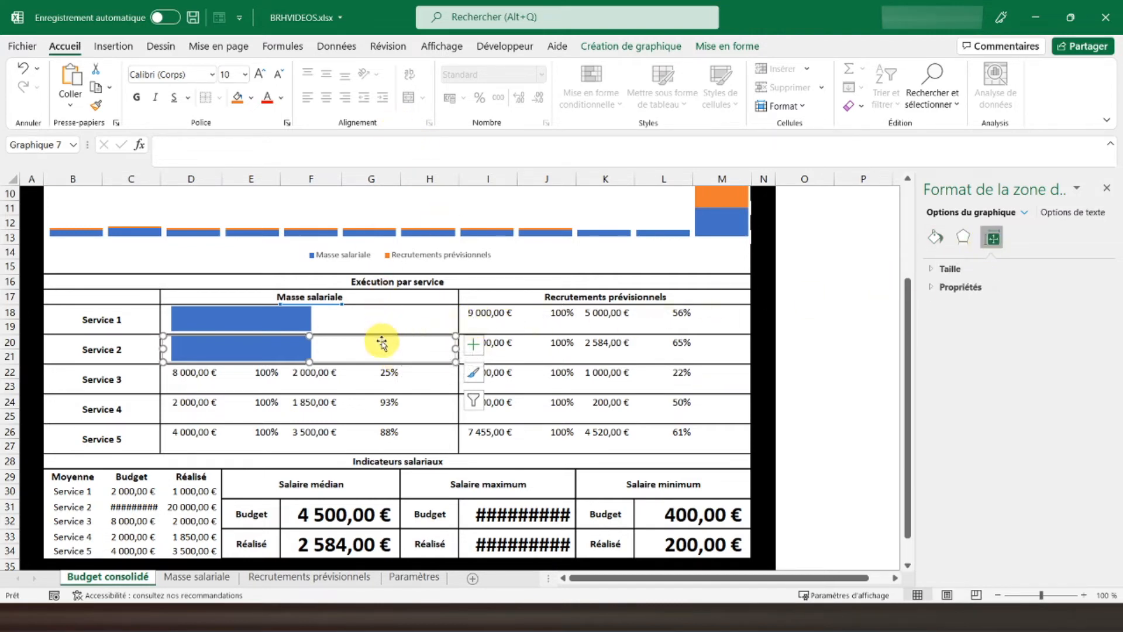
left_click(632, 47)
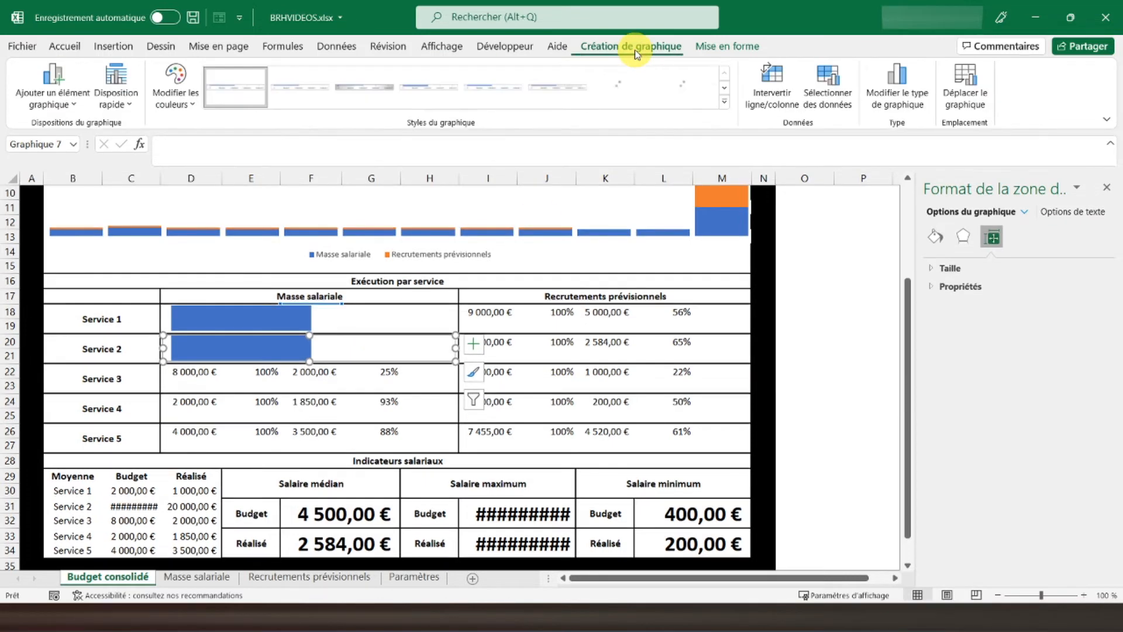
left_click(837, 103)
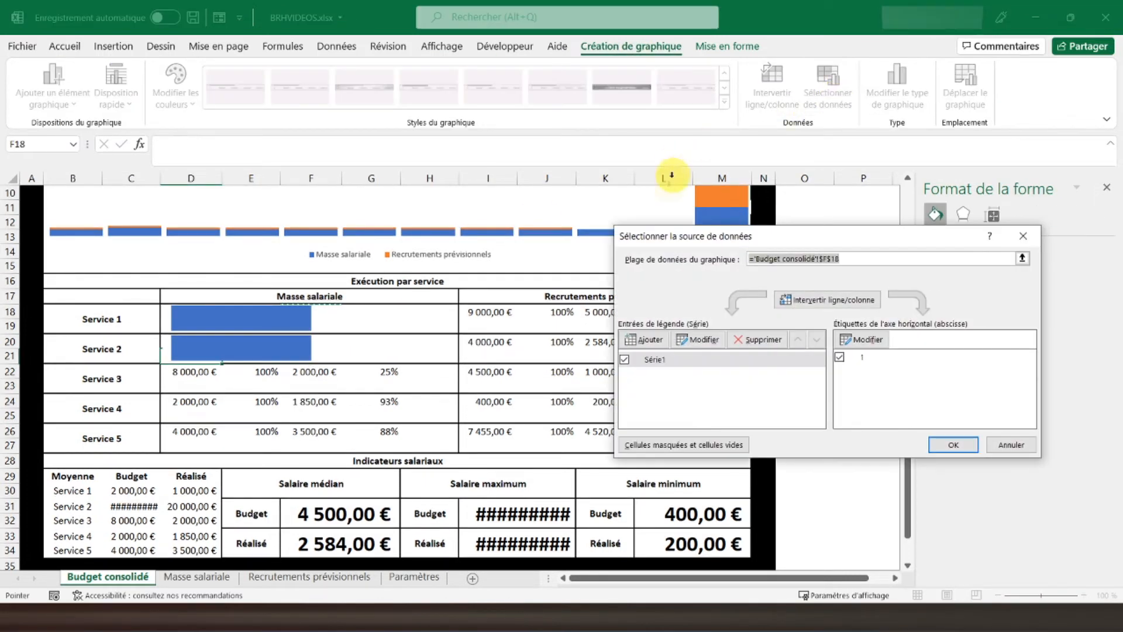
left_click(698, 339)
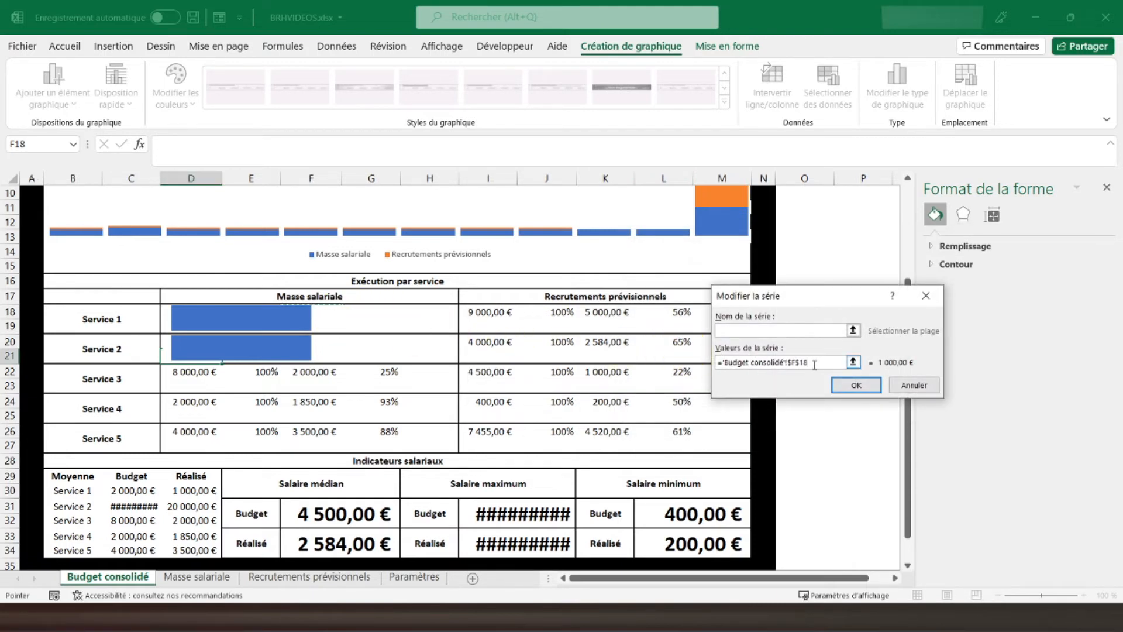
key("Return")
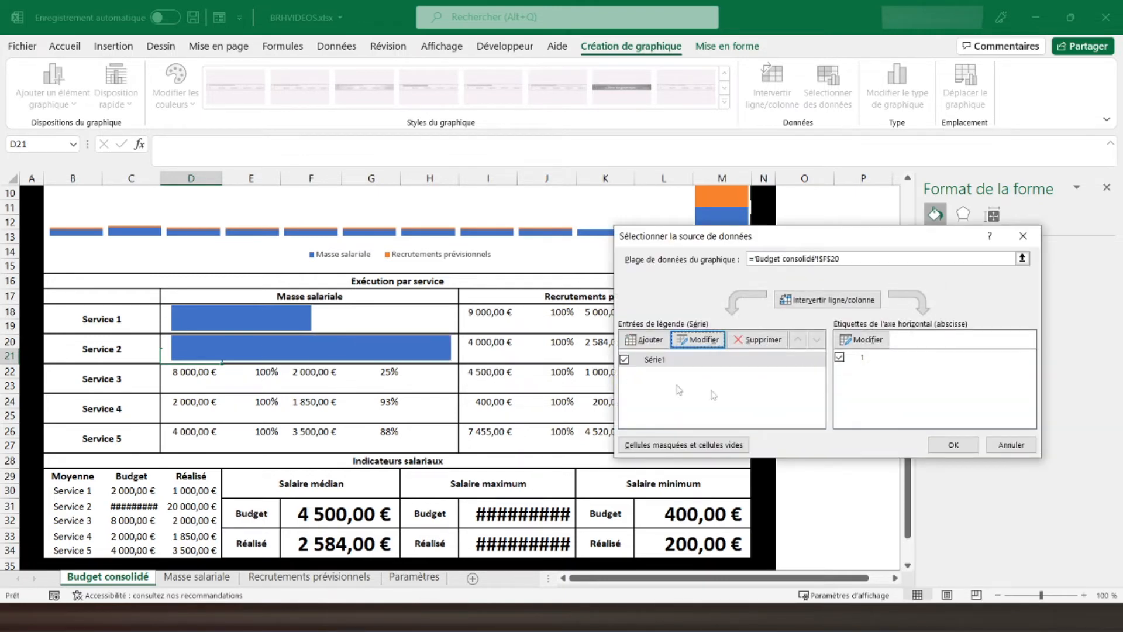
left_click(951, 444)
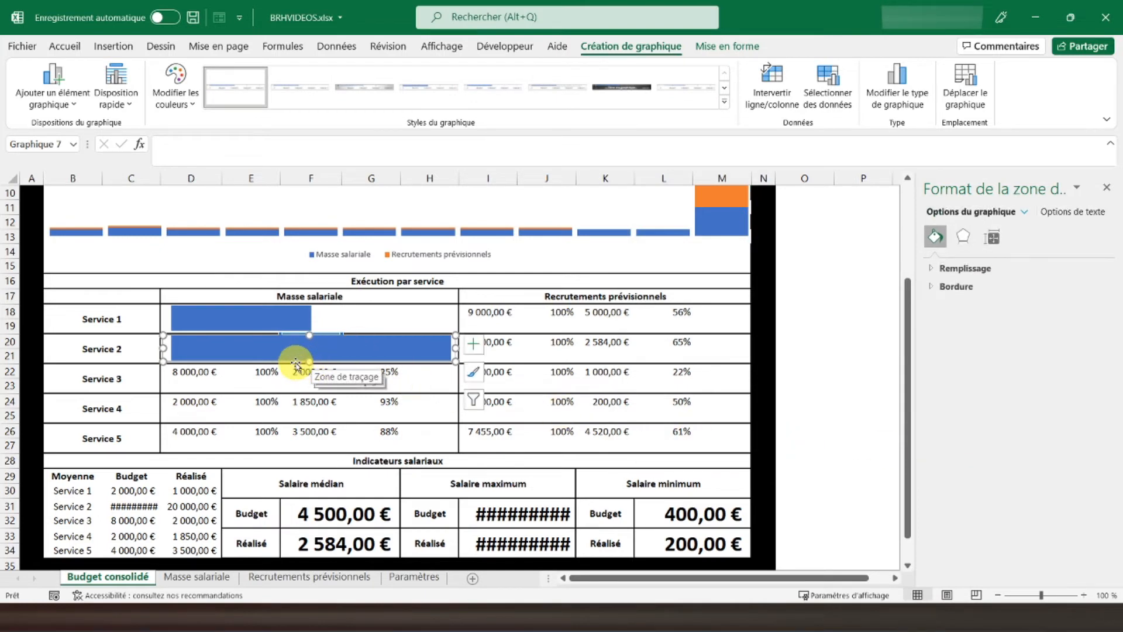
Examine the formatting options of the Service 2 chart's series, plot area and chart area, including size and properties
mouse_move(296, 364)
left_mouse_down()
mouse_move(380, 391)
mouse_move(300, 366)
left_mouse_up()
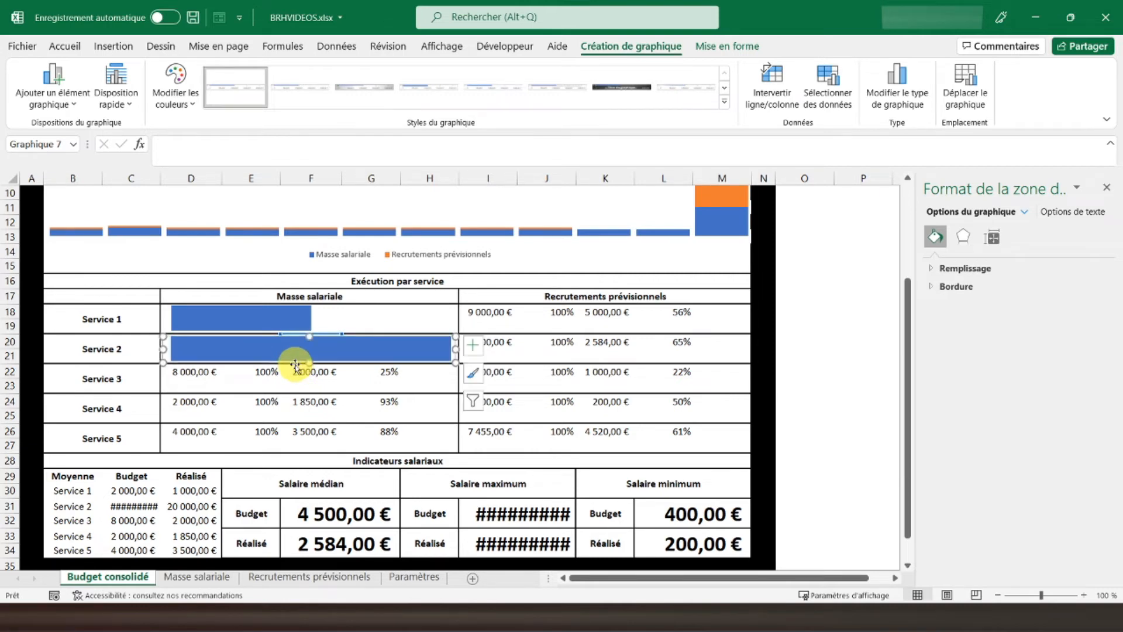
left_click(1021, 214)
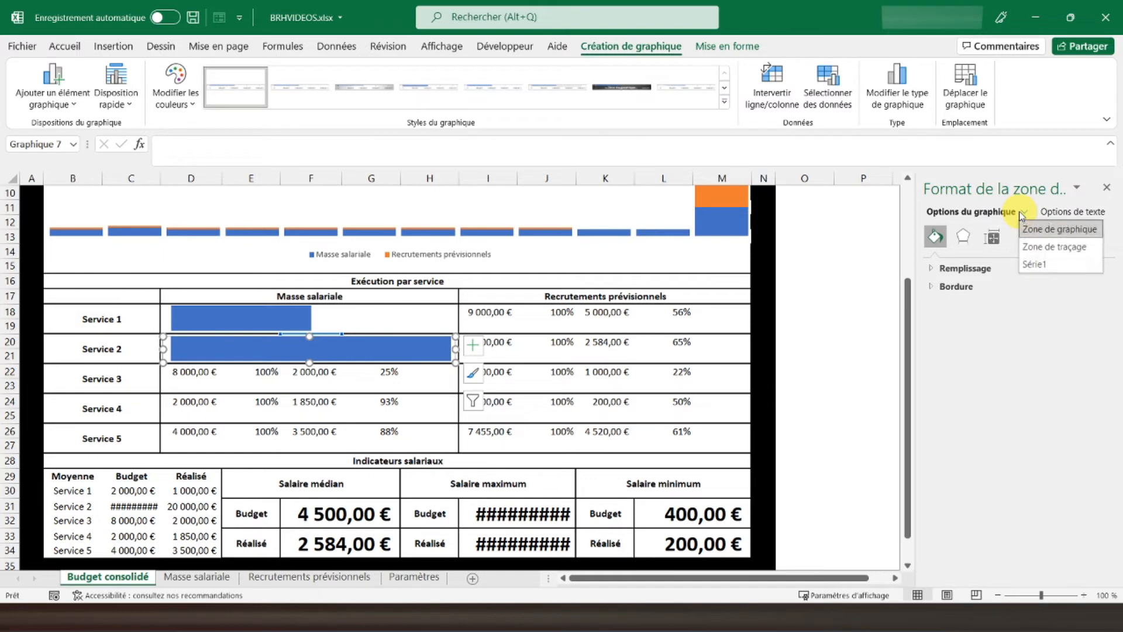
left_click(1029, 266)
left_click(992, 239)
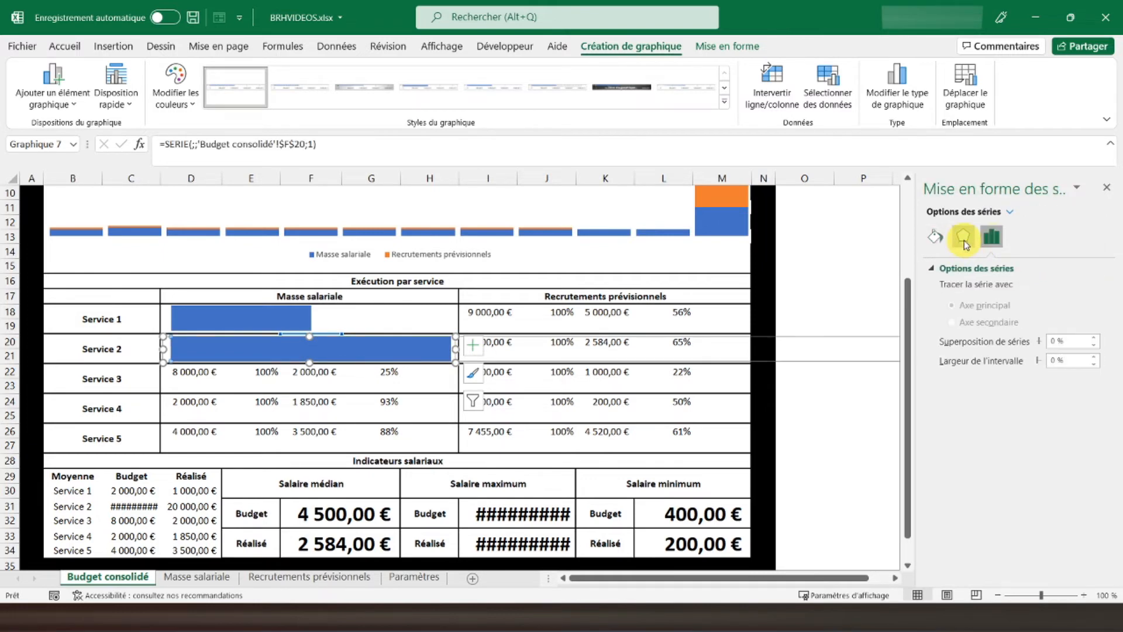
left_click(966, 243)
left_click(939, 242)
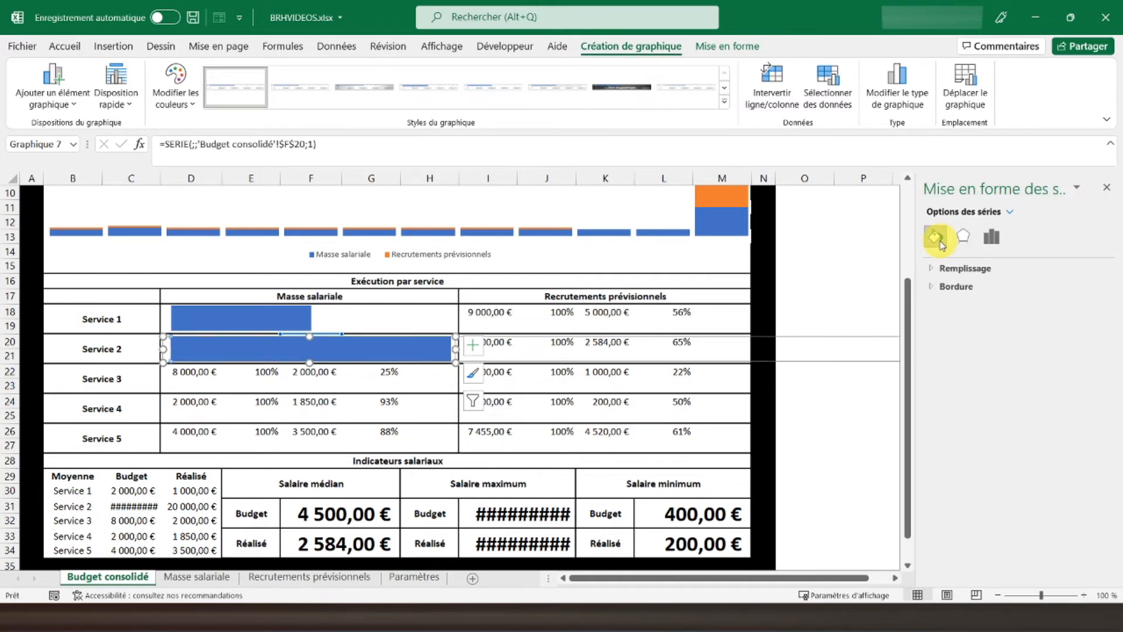
left_click(1003, 214)
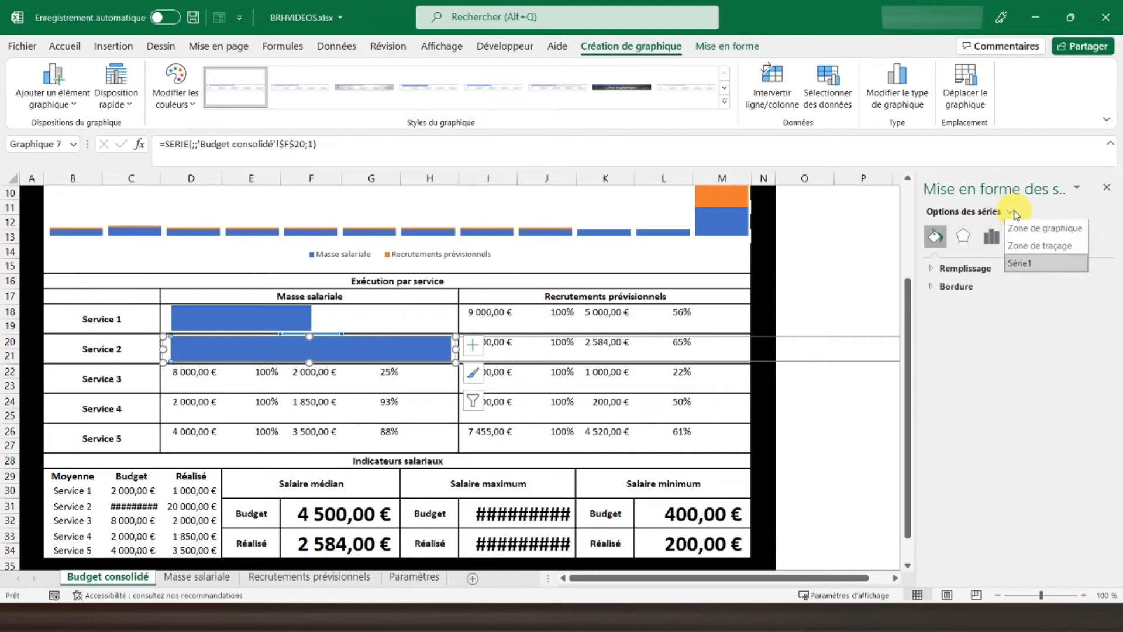
left_click(1024, 249)
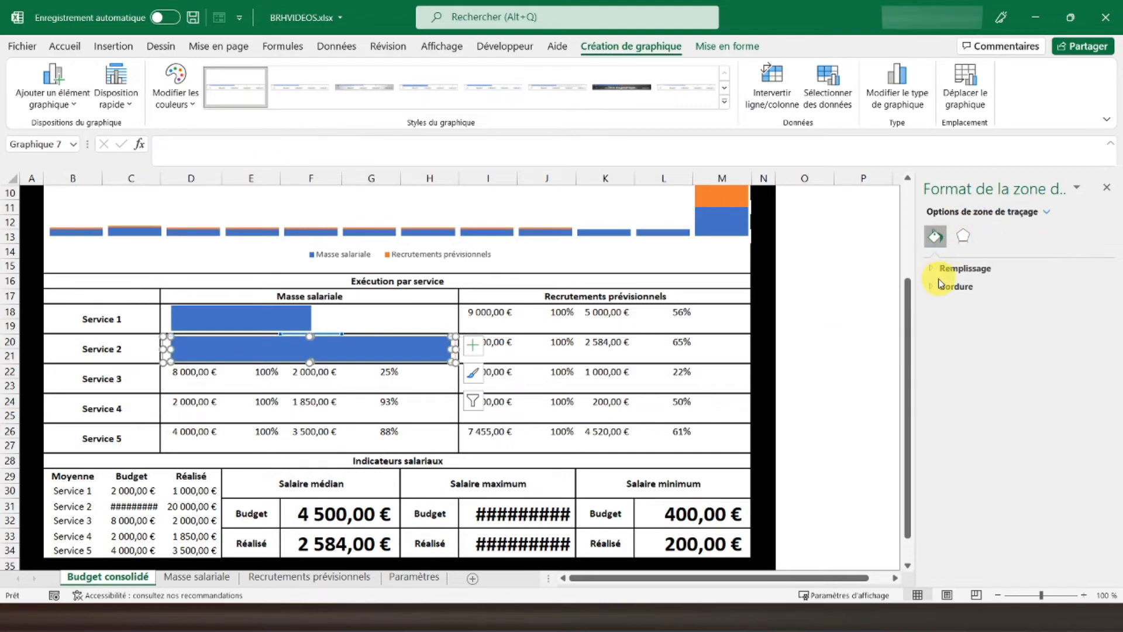
left_click(1046, 216)
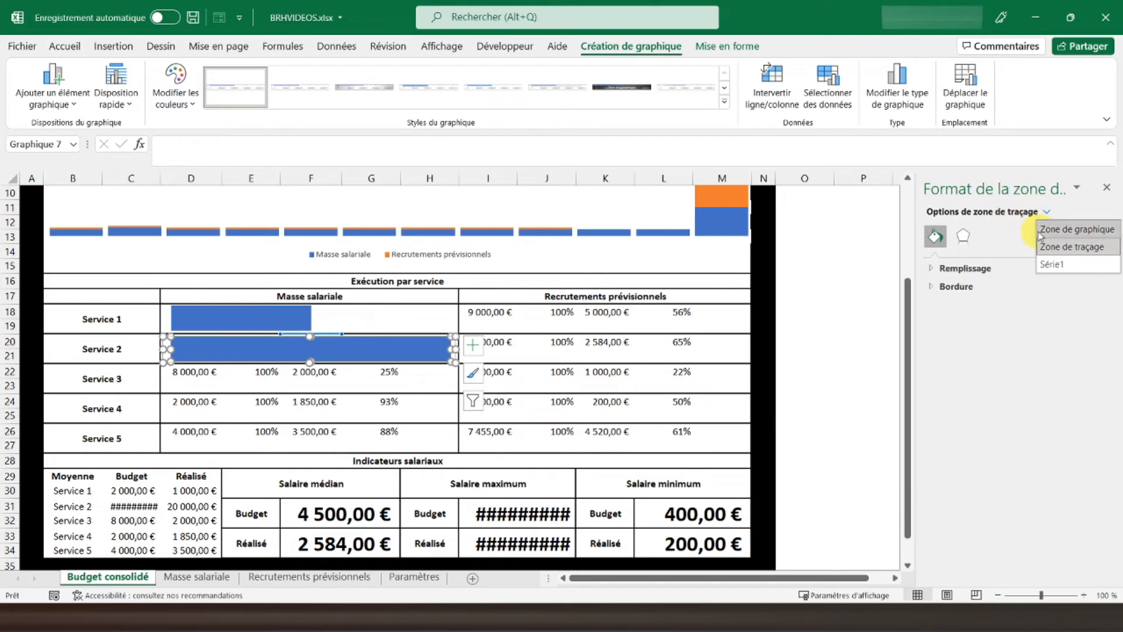
left_click(1047, 224)
left_click(998, 237)
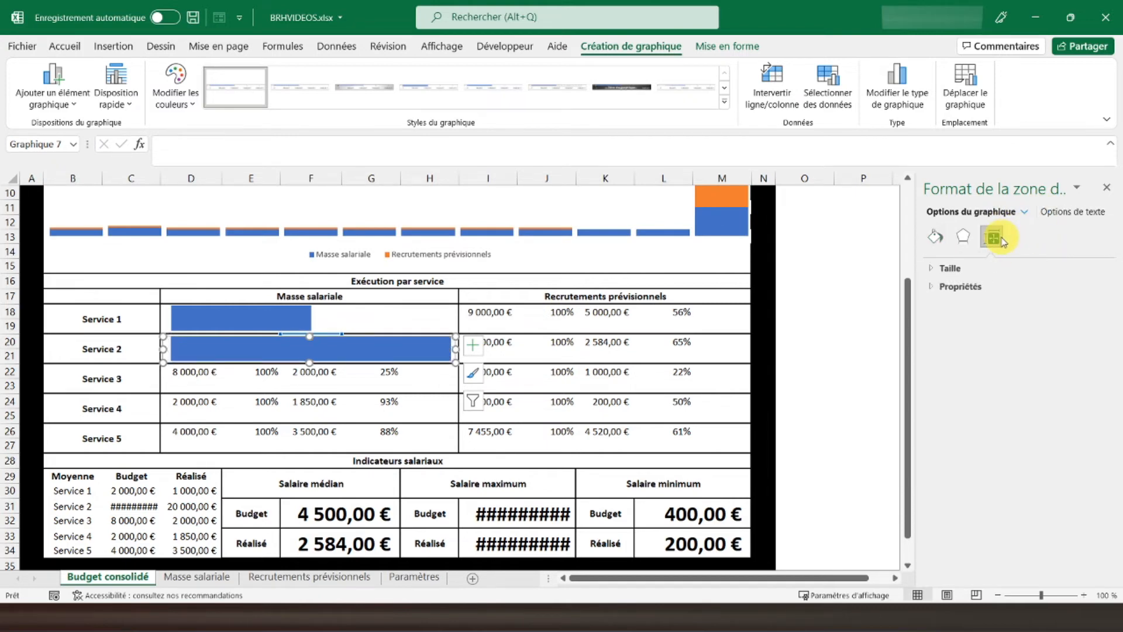
left_click(951, 268)
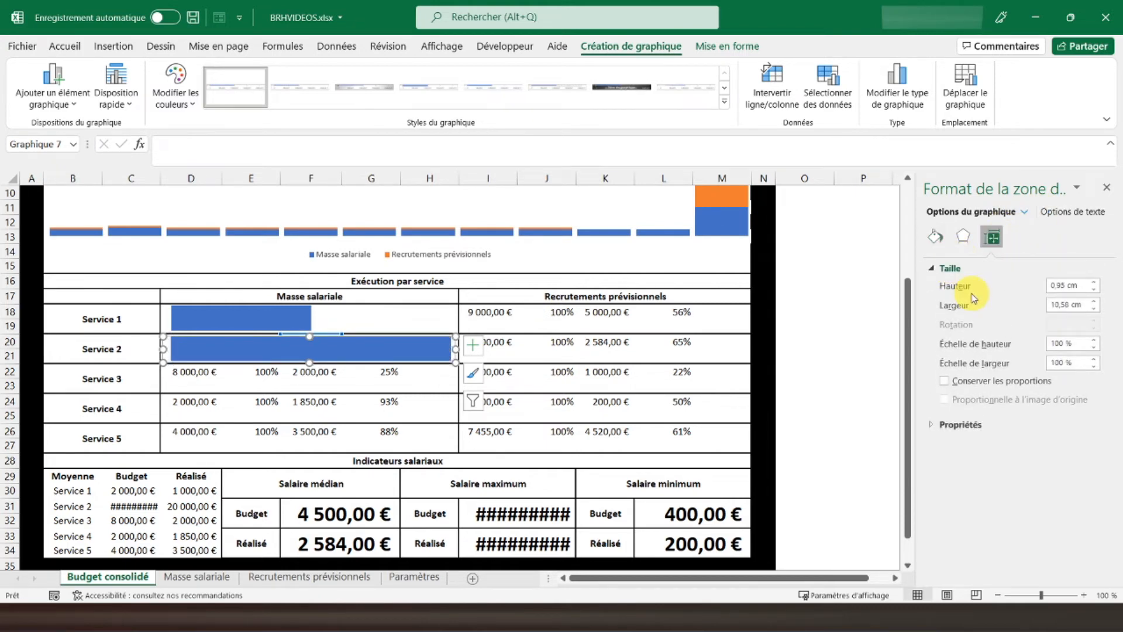
left_click(952, 425)
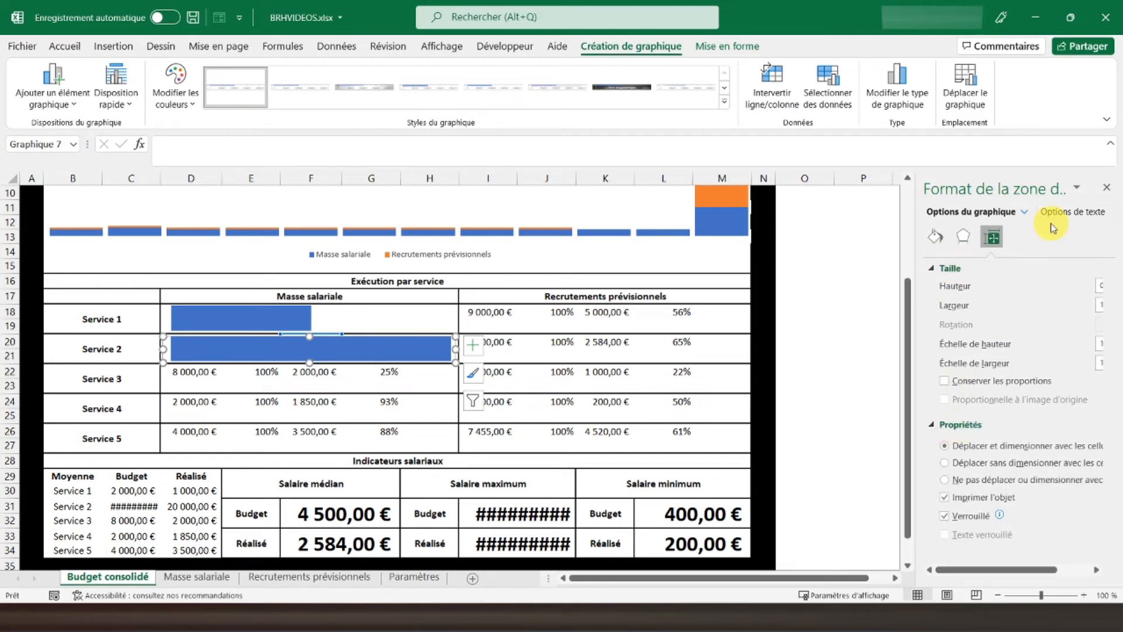
Resize the chart formatting pane and close it
left_click(1076, 190)
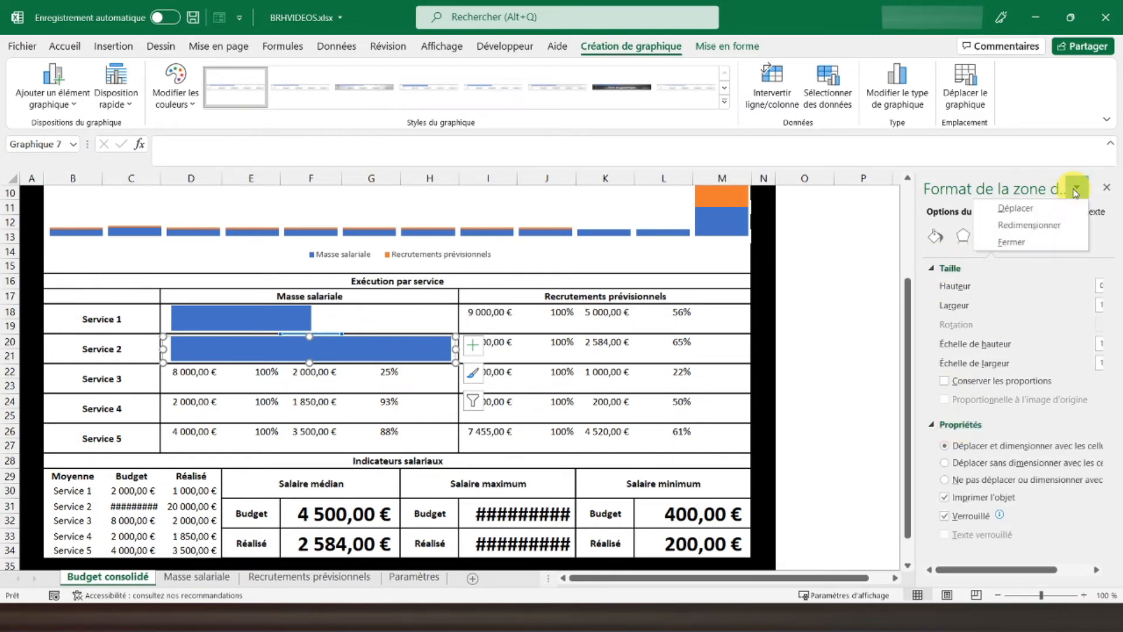
left_click(1029, 225)
left_click_drag(948, 372, 1081, 196)
left_click(1103, 191)
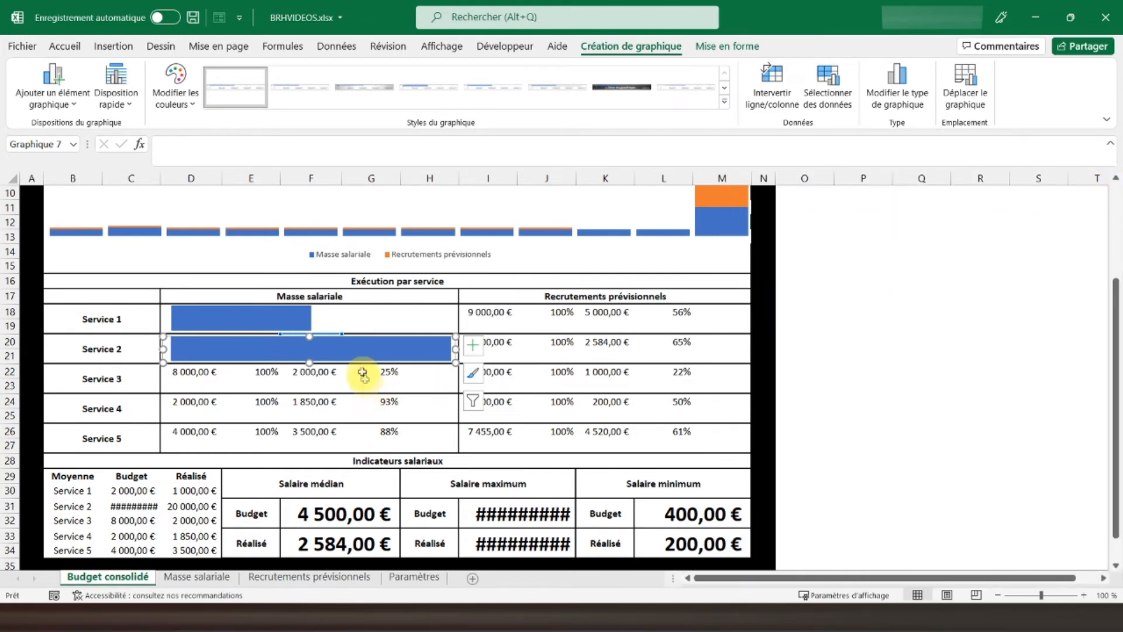
Display the Service 2 chart's axes, set the horizontal axis maximum to 46000, and hide the axes again
mouse_move(359, 363)
left_mouse_down()
mouse_move(410, 386)
mouse_move(356, 363)
left_mouse_up()
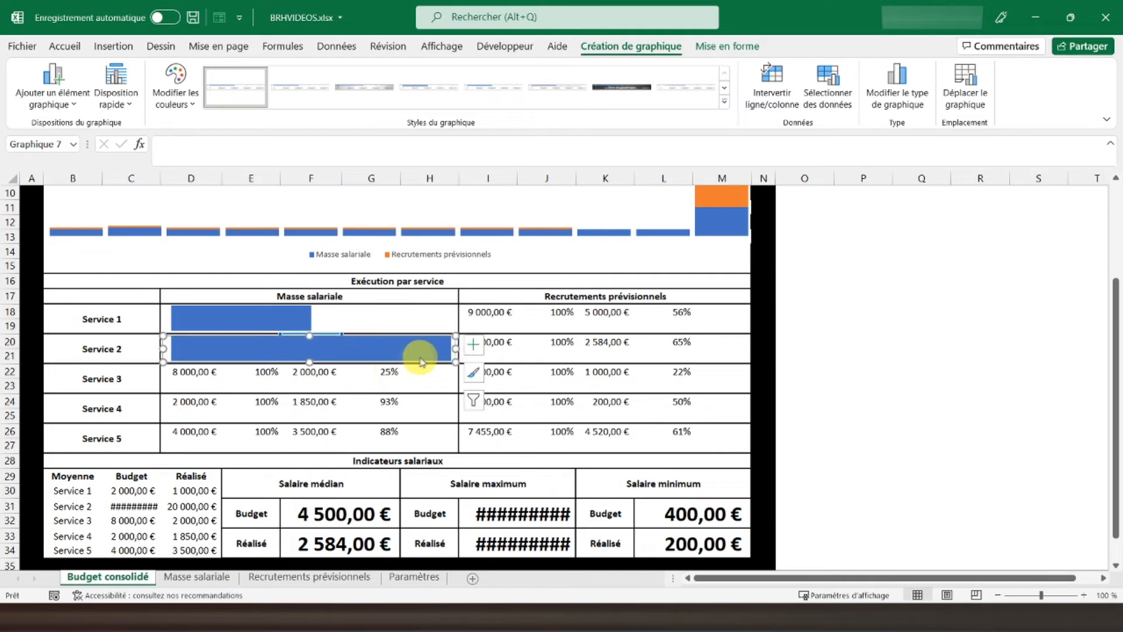
left_click(473, 344)
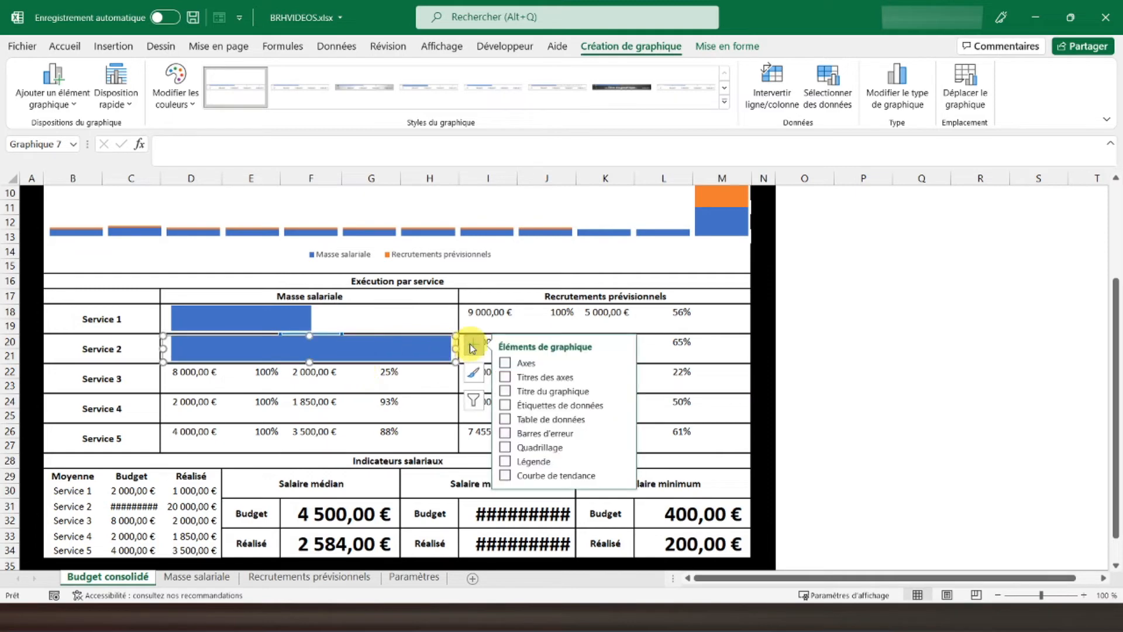
left_click(526, 363)
double_click(319, 357)
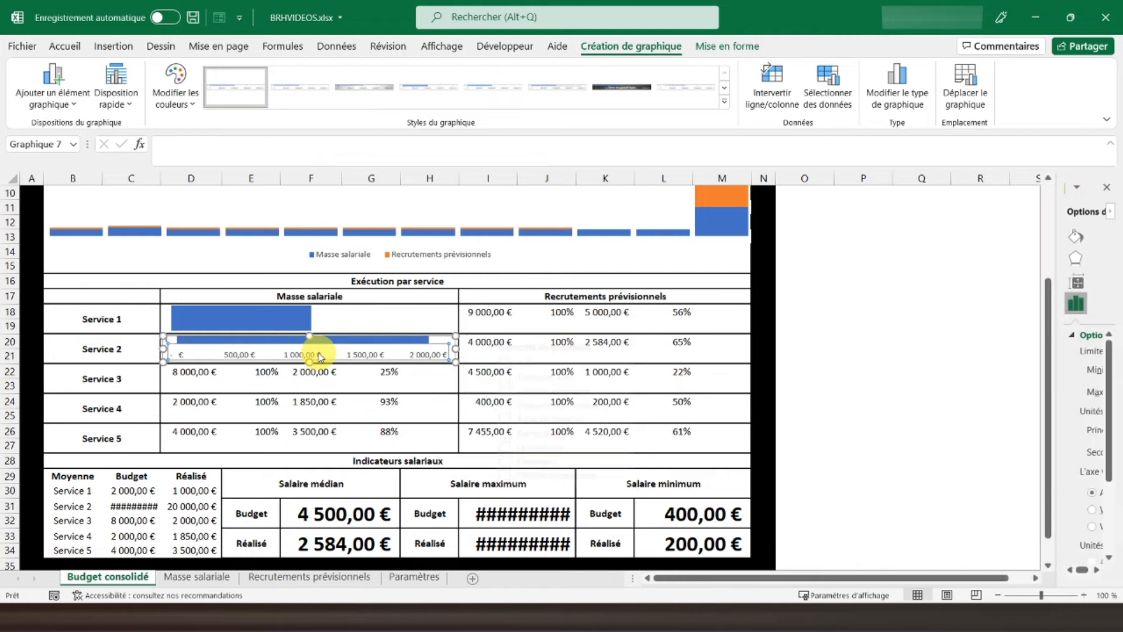
left_click_drag(1059, 226, 888, 250)
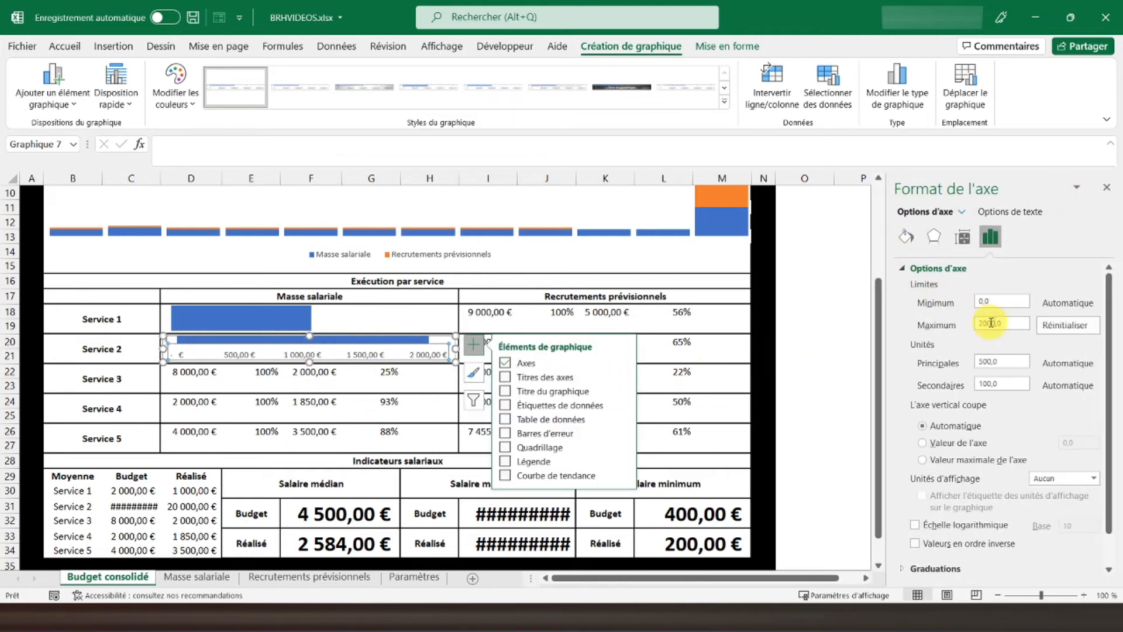
left_click_drag(1005, 318, 937, 341)
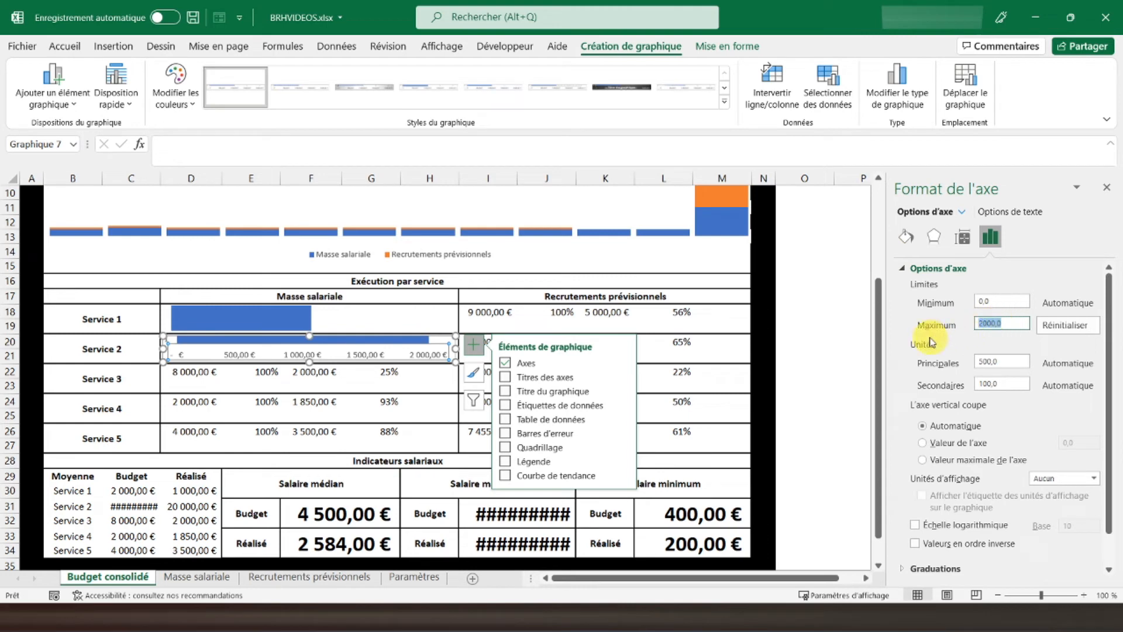
key("Return")
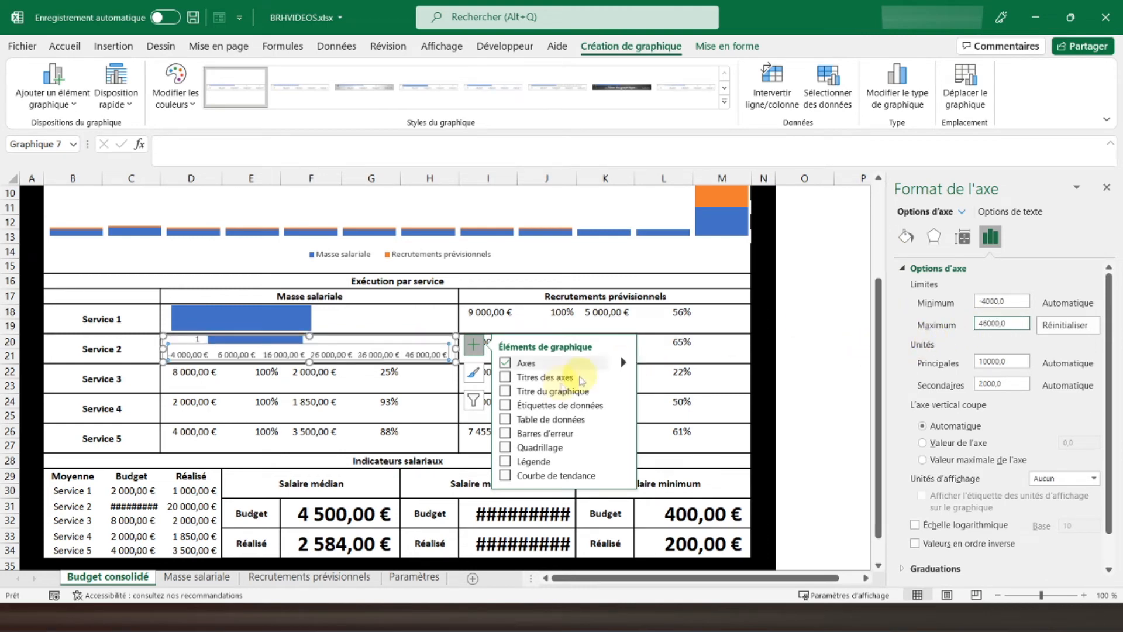
left_click(518, 365)
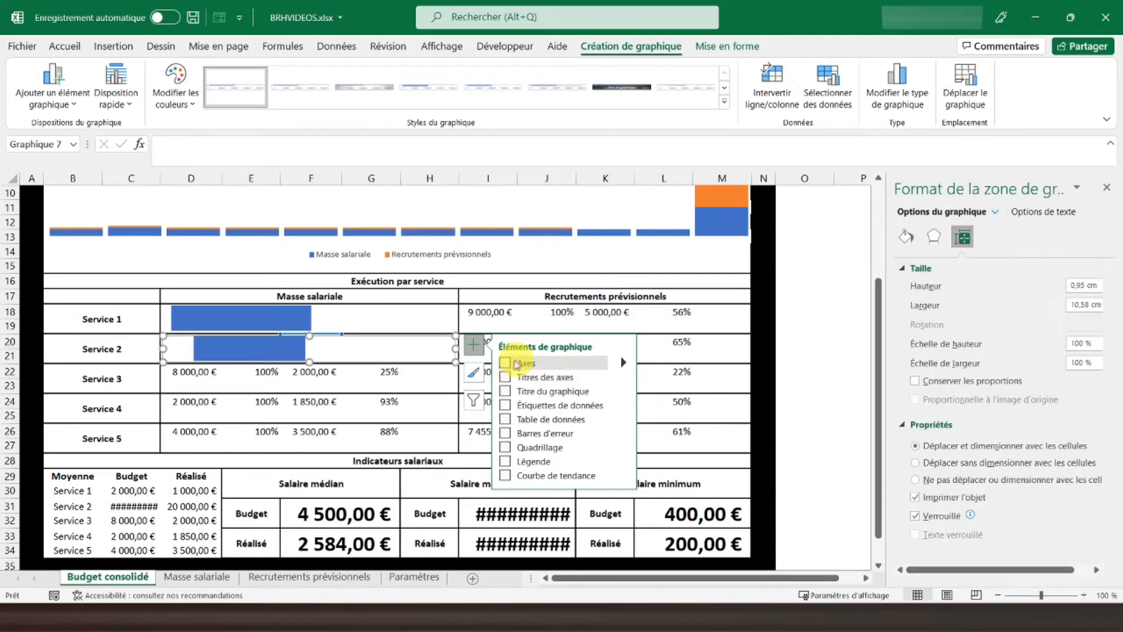
left_click(283, 407)
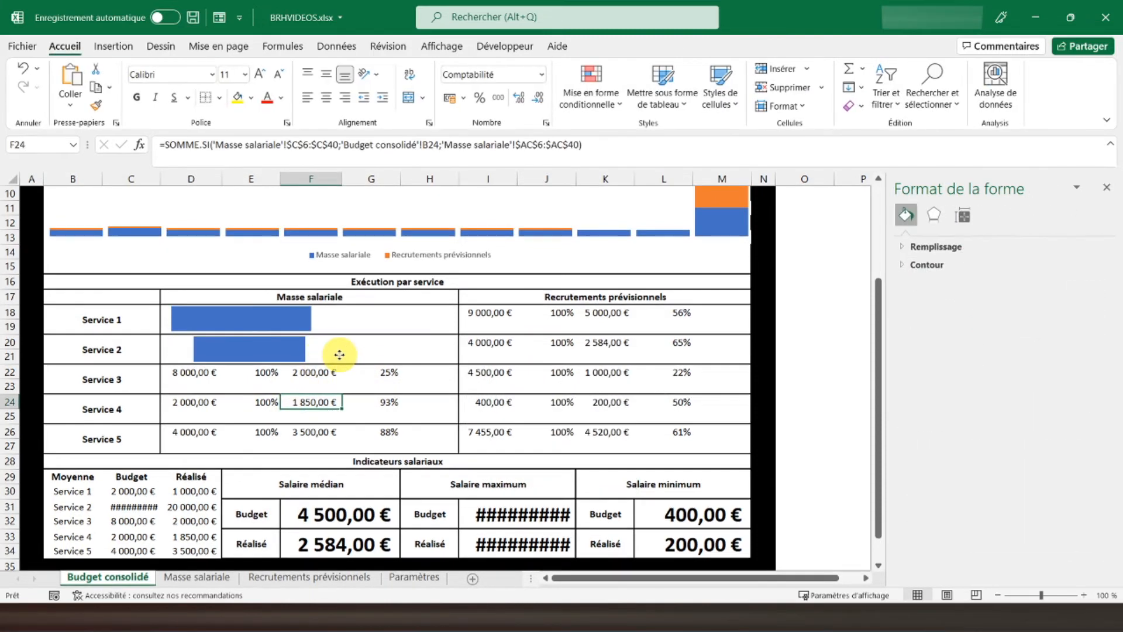
Display the Service 2 chart's axes and select its horizontal axis for formatting
left_click(334, 351)
left_click_drag(163, 355, 163, 356)
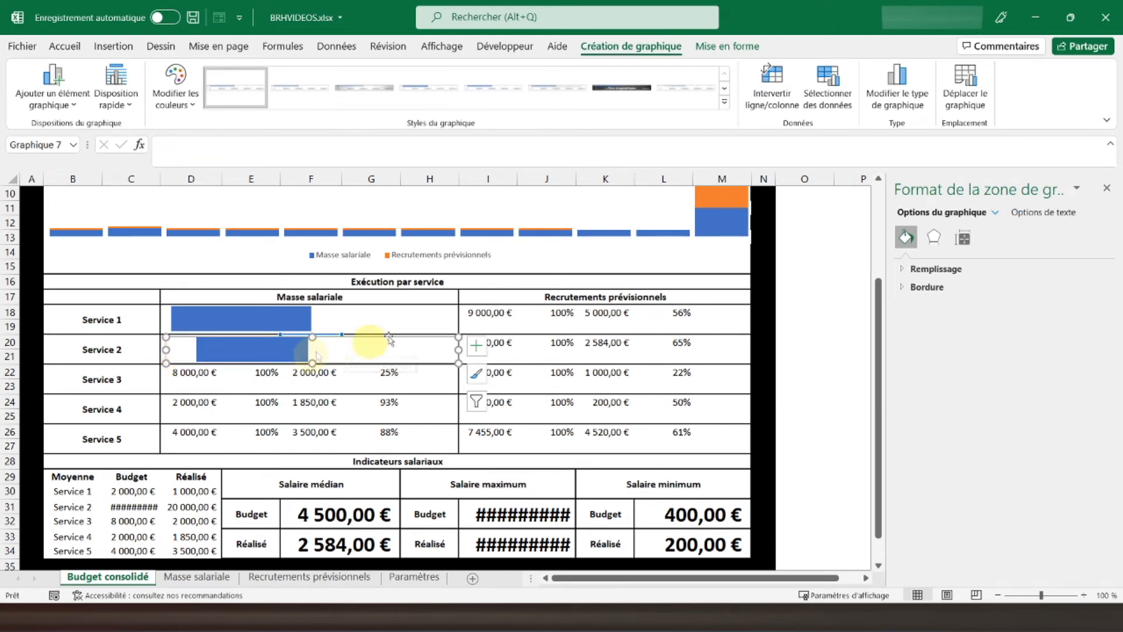
left_click(475, 350)
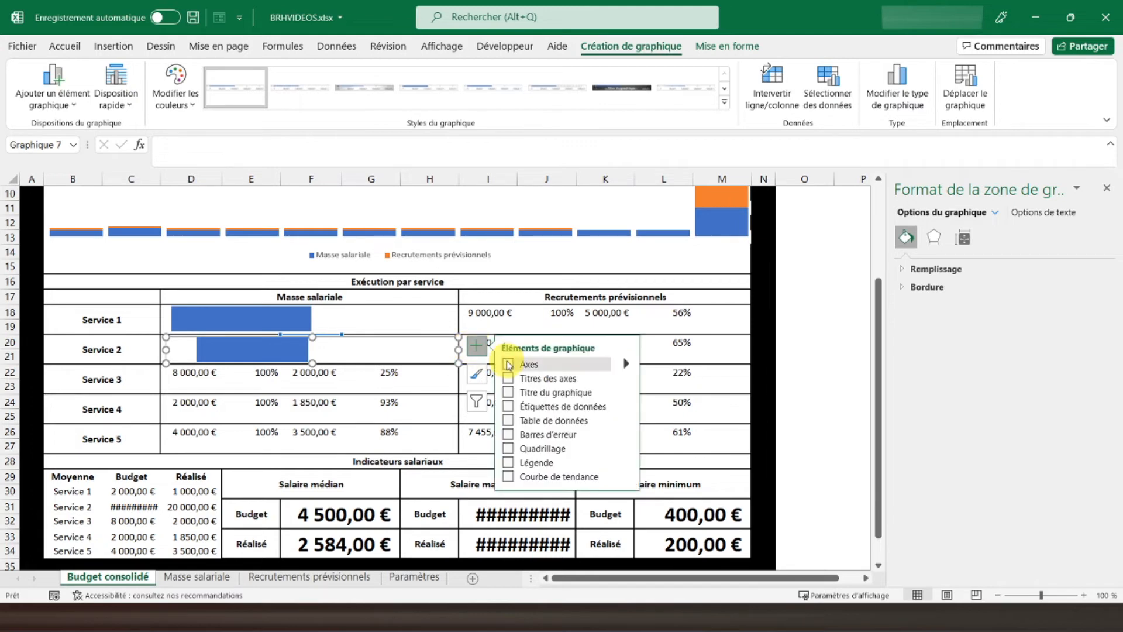
left_click(508, 364)
left_click(336, 361)
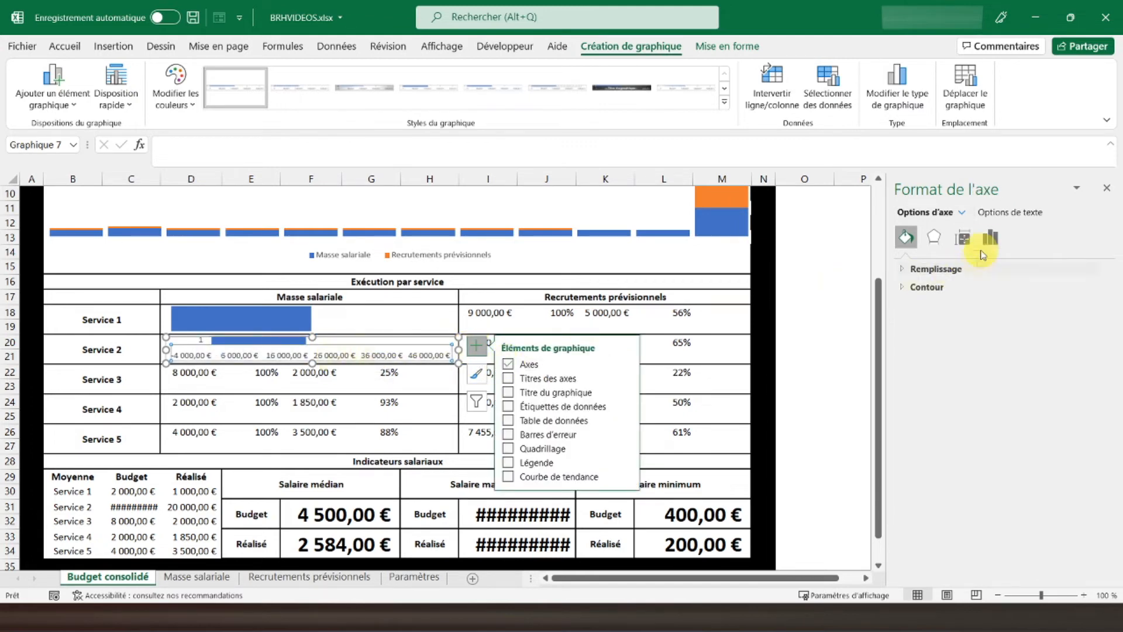
Set the minimum bound of the Service 2 chart's horizontal axis to 0 and hide the chart's axes
left_click(986, 241)
left_click(963, 239)
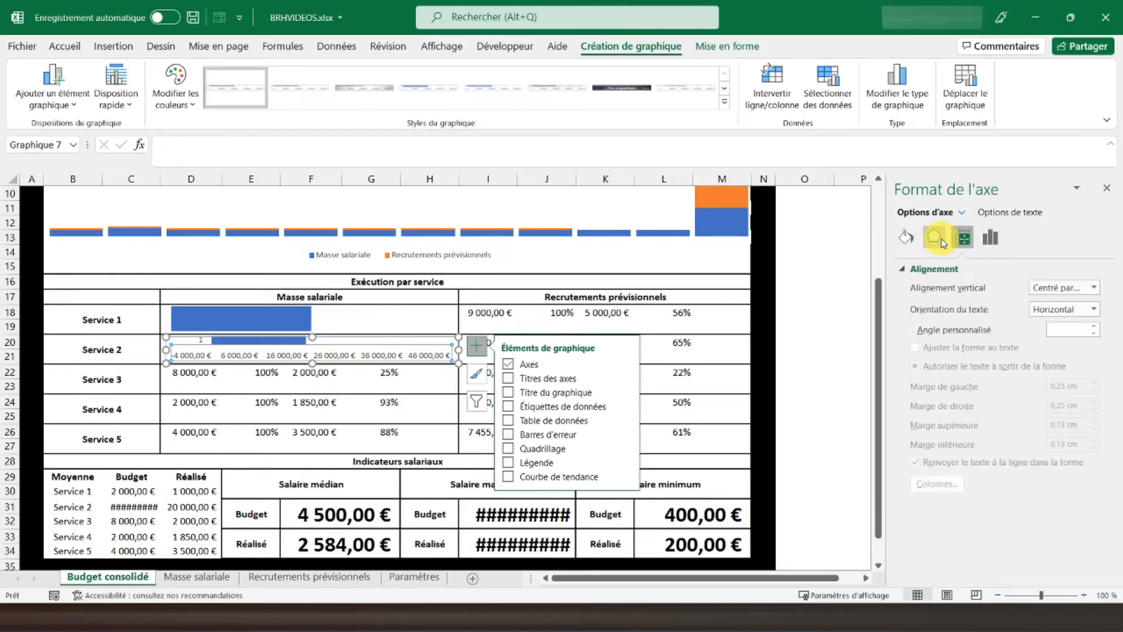
left_click(935, 239)
left_click(905, 237)
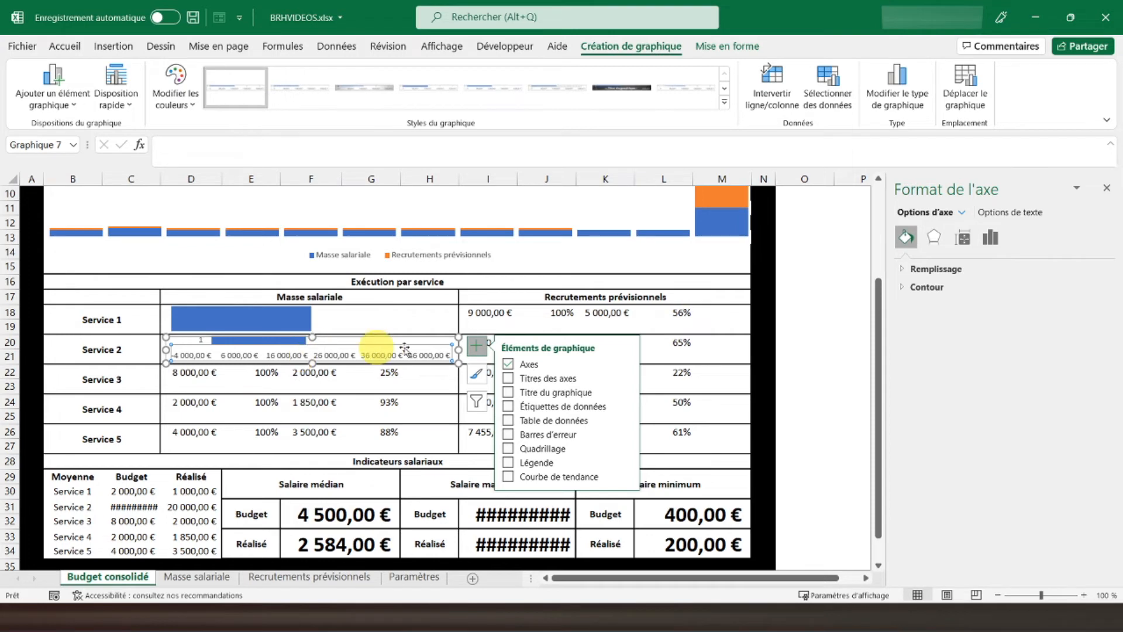
left_click(934, 241)
left_click(959, 239)
left_click(994, 239)
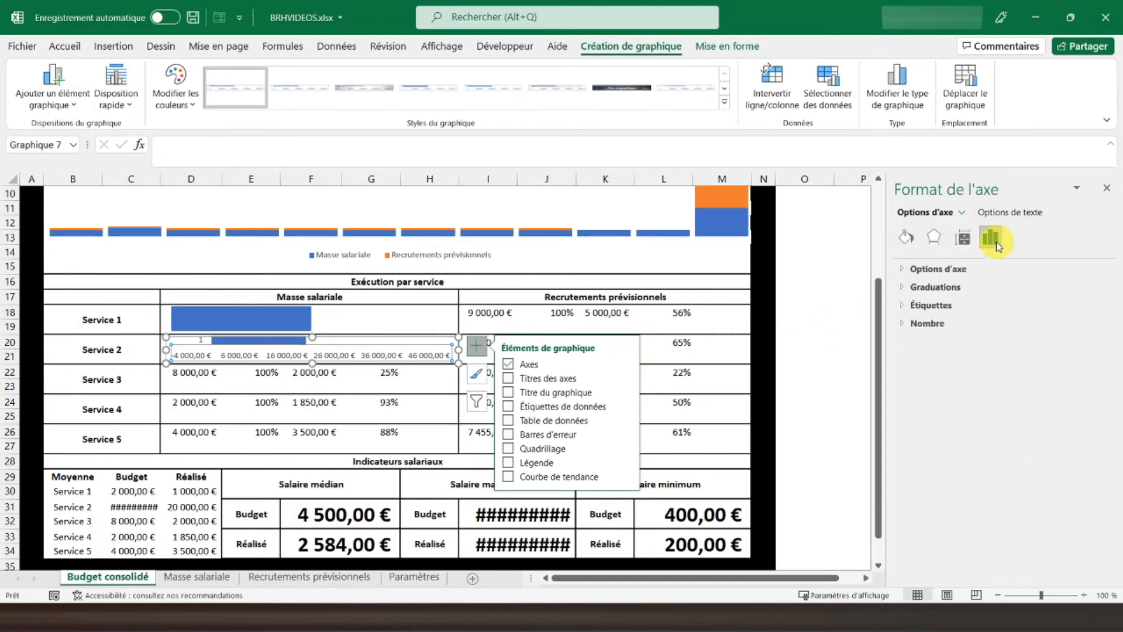
left_click(947, 268)
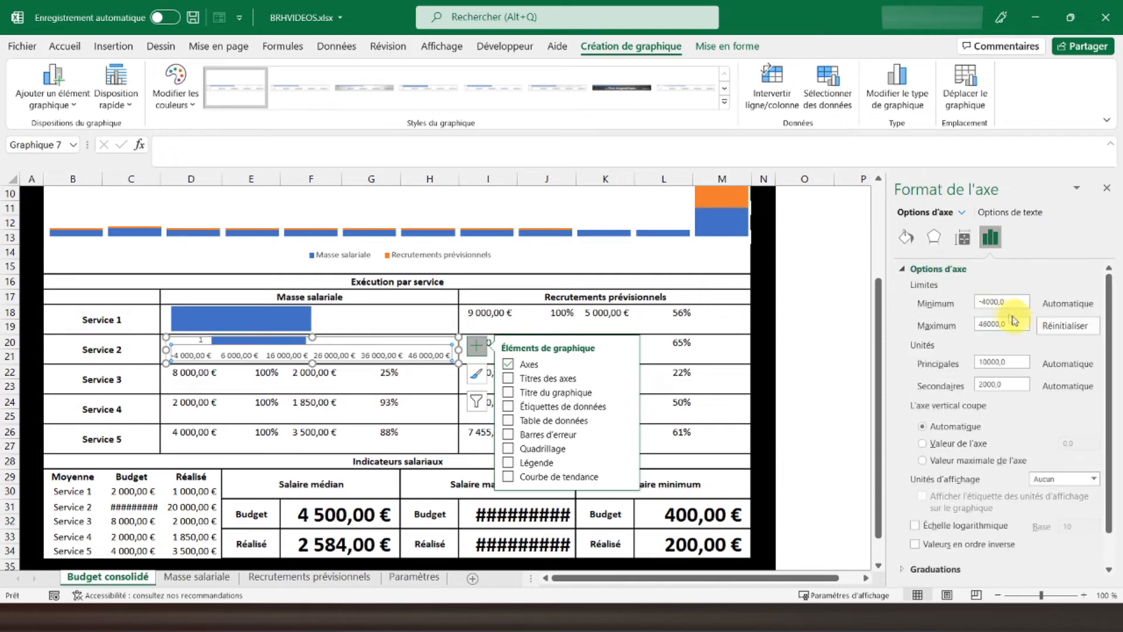
type("0")
key("Return")
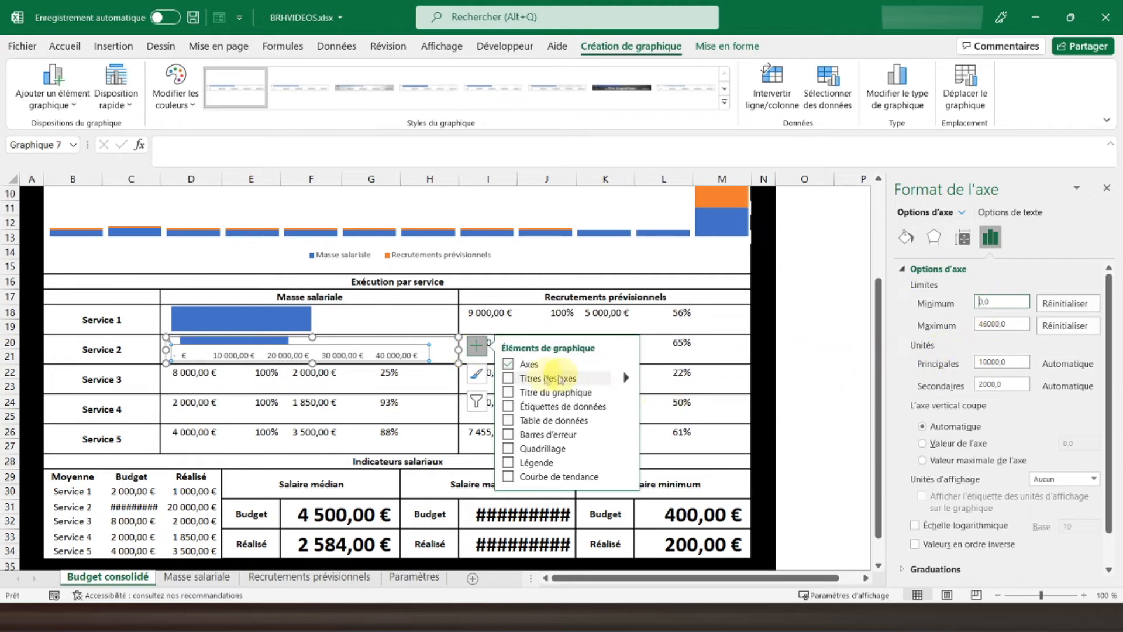
left_click(508, 366)
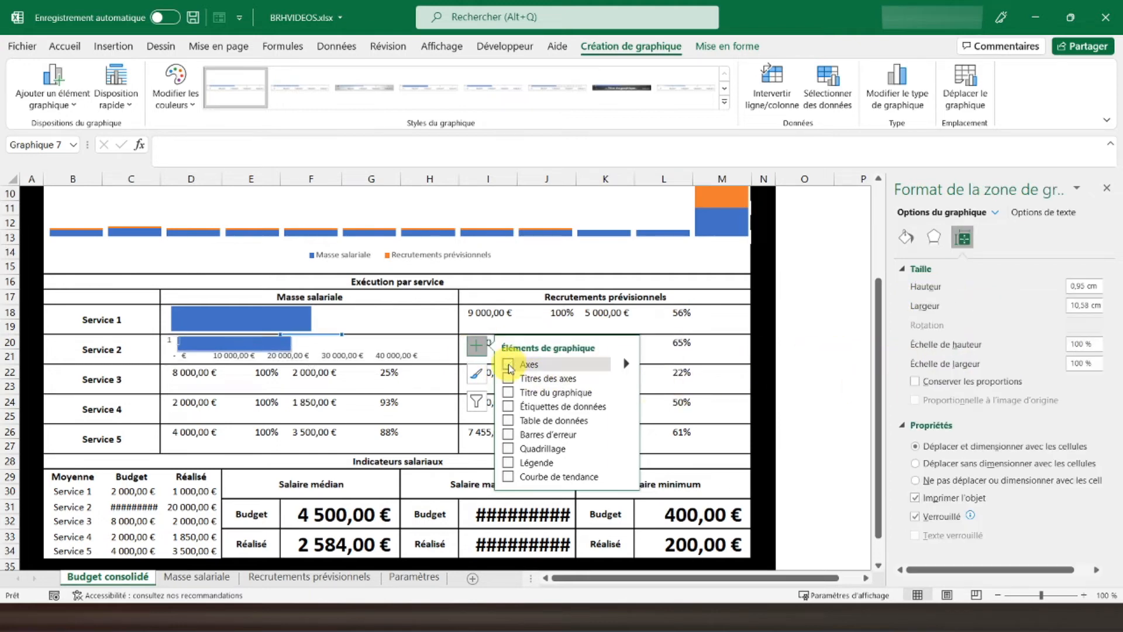
Shift the Service 2 chart slightly left so its bar starts level with the Service 1 bar
left_click(263, 402)
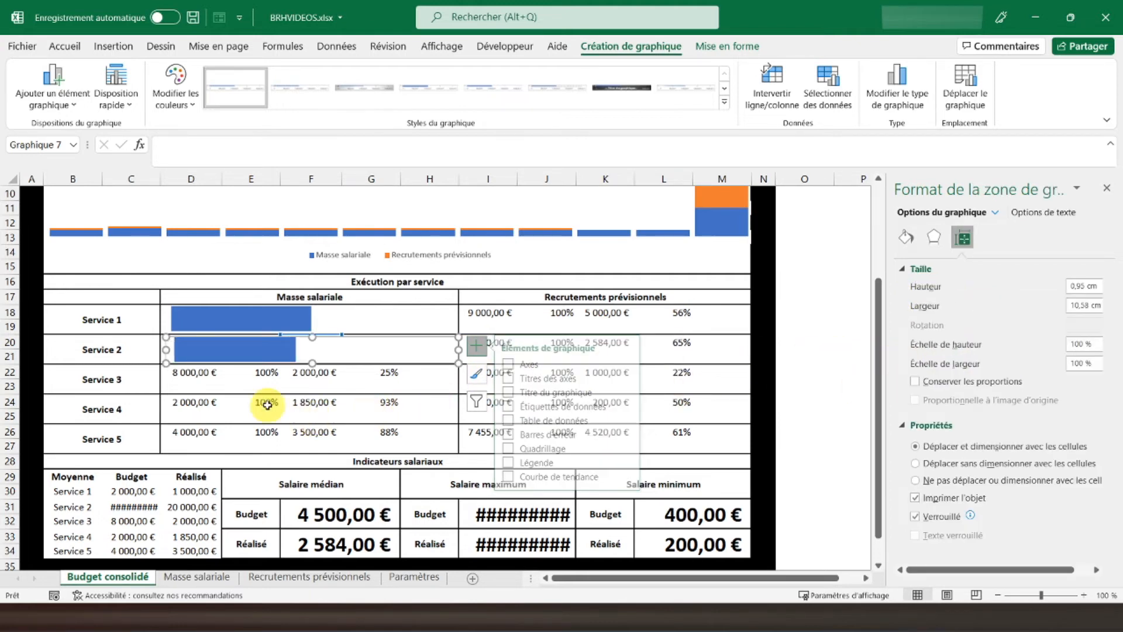
left_click(165, 351)
left_click_drag(171, 355, 169, 355)
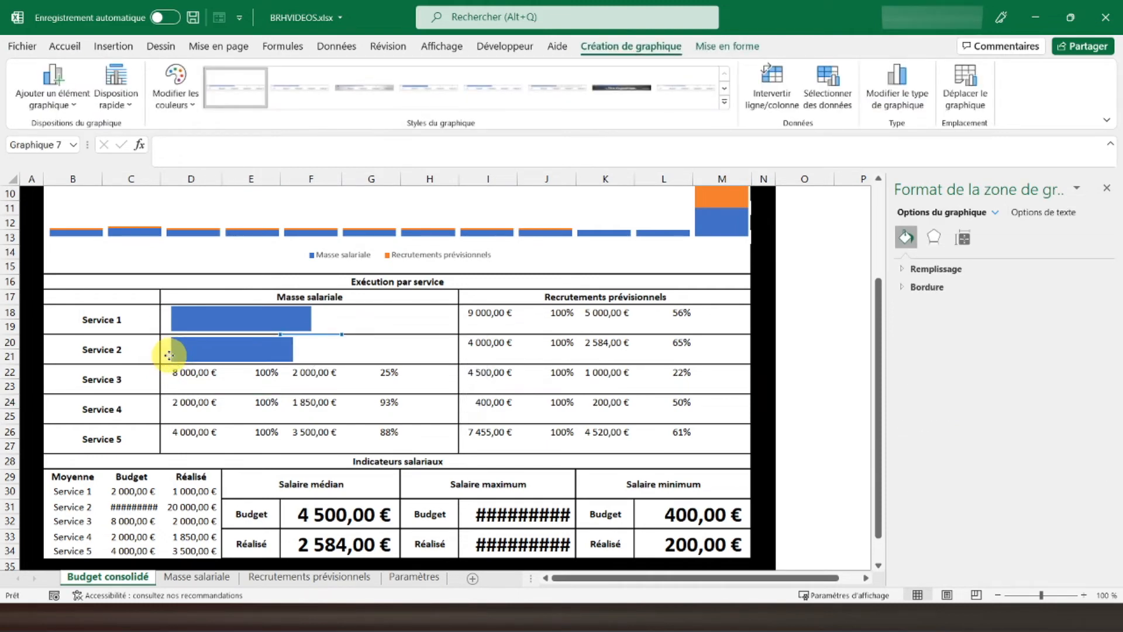
left_click(171, 372)
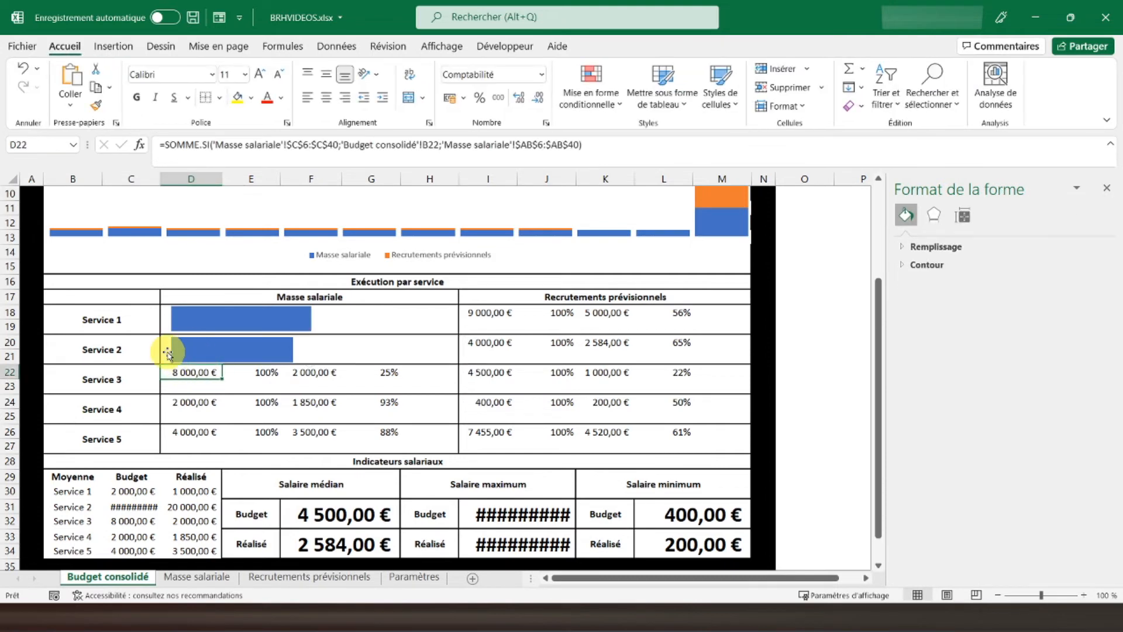
Copy the Service 2 chart and paste it at cells J22, J24 and J26 in the Service 3, 4 and 5 rows
left_click(168, 353)
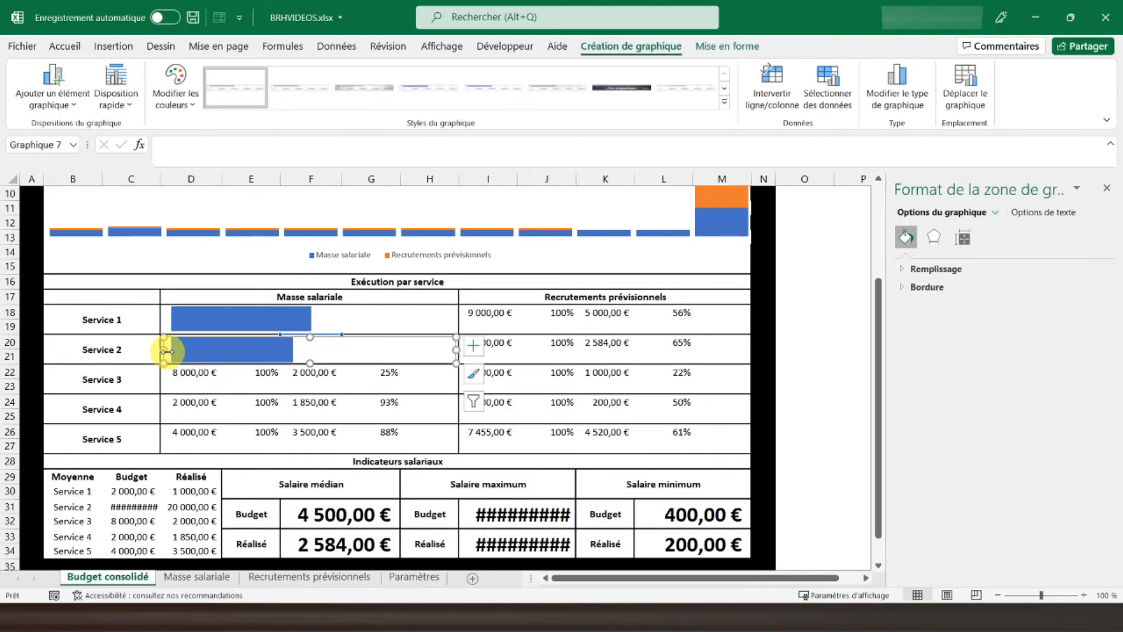
left_click(535, 368)
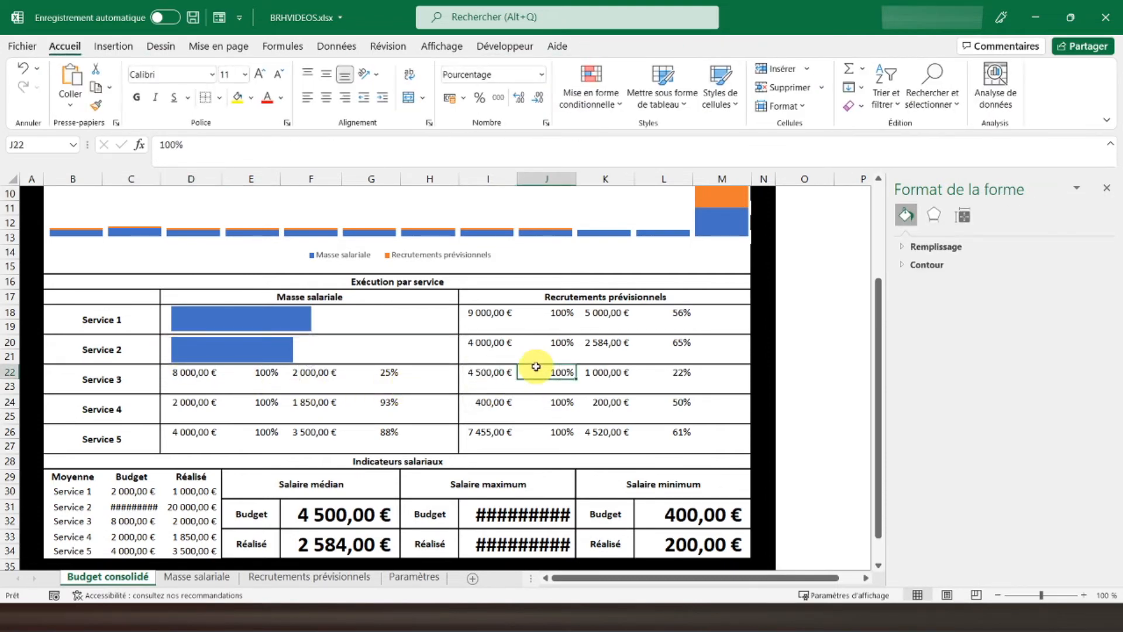
key("ctrl+v")
left_click(530, 408)
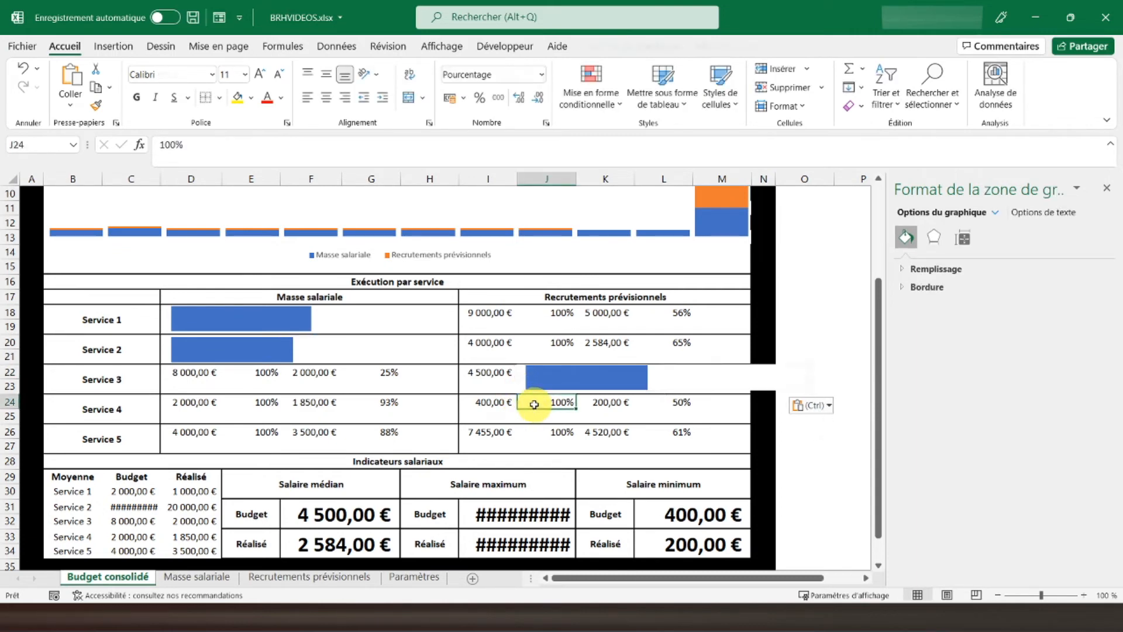
key("ctrl+v")
left_click(542, 431)
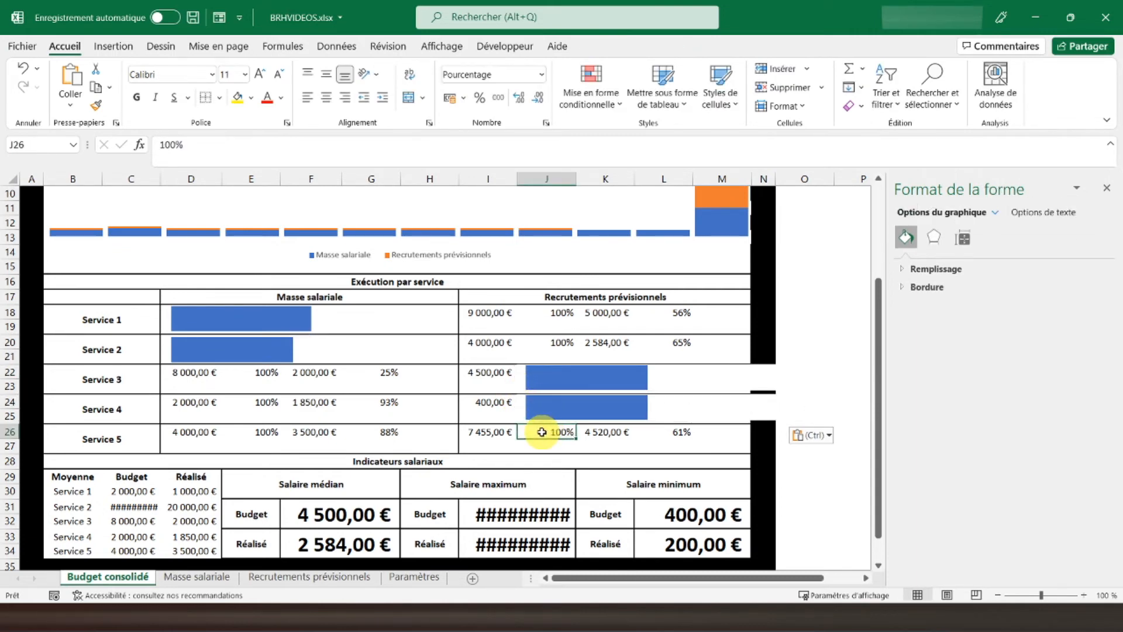
key("ctrl+v")
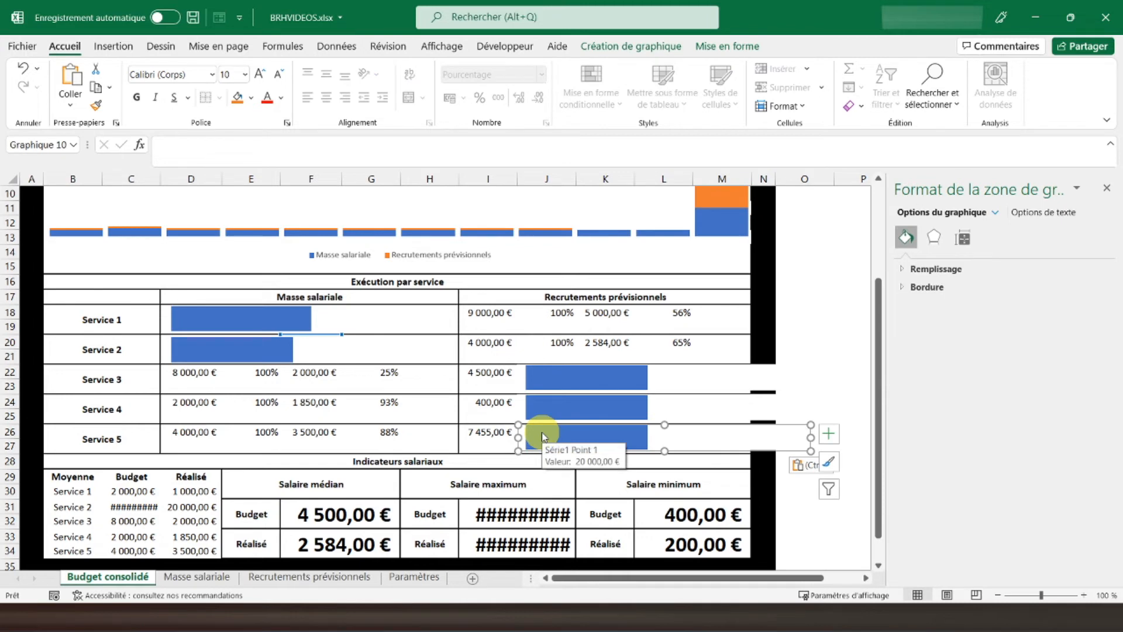
Change the series values of the chart pasted in the Service 3 row to cell F22 of the Budget consolidé sheet
left_click(692, 381)
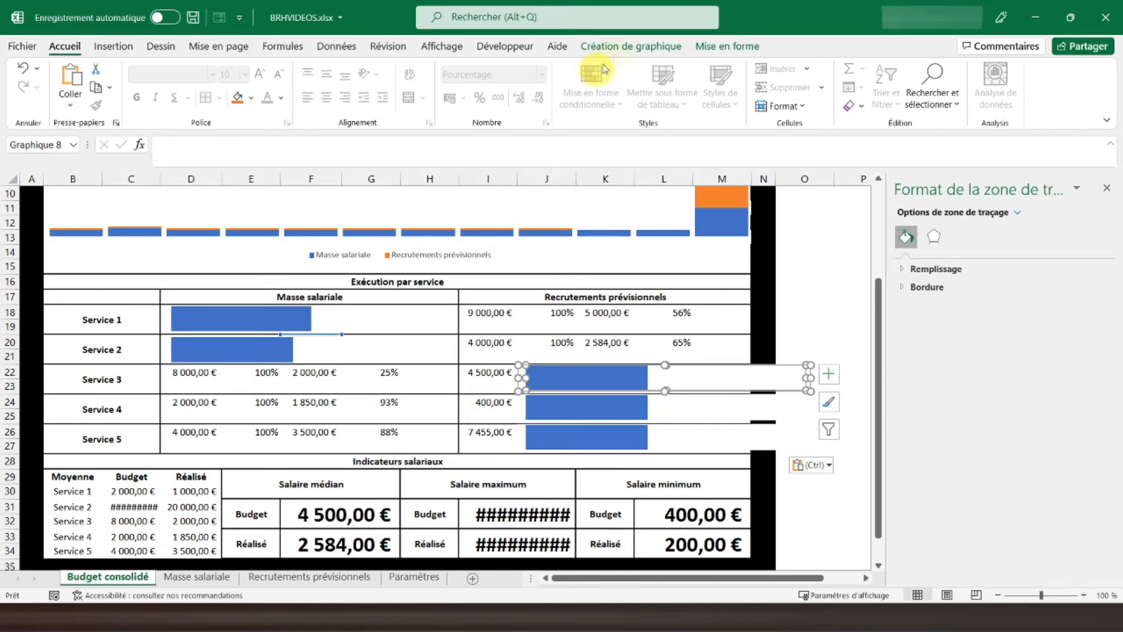
left_click(620, 46)
left_click(838, 93)
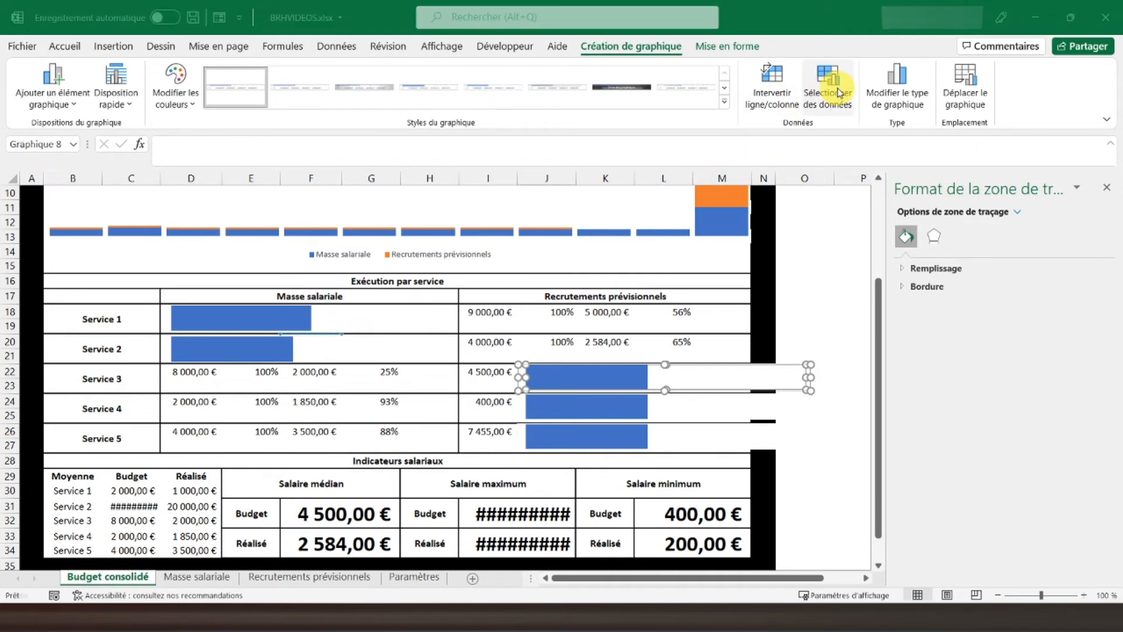
left_click(706, 338)
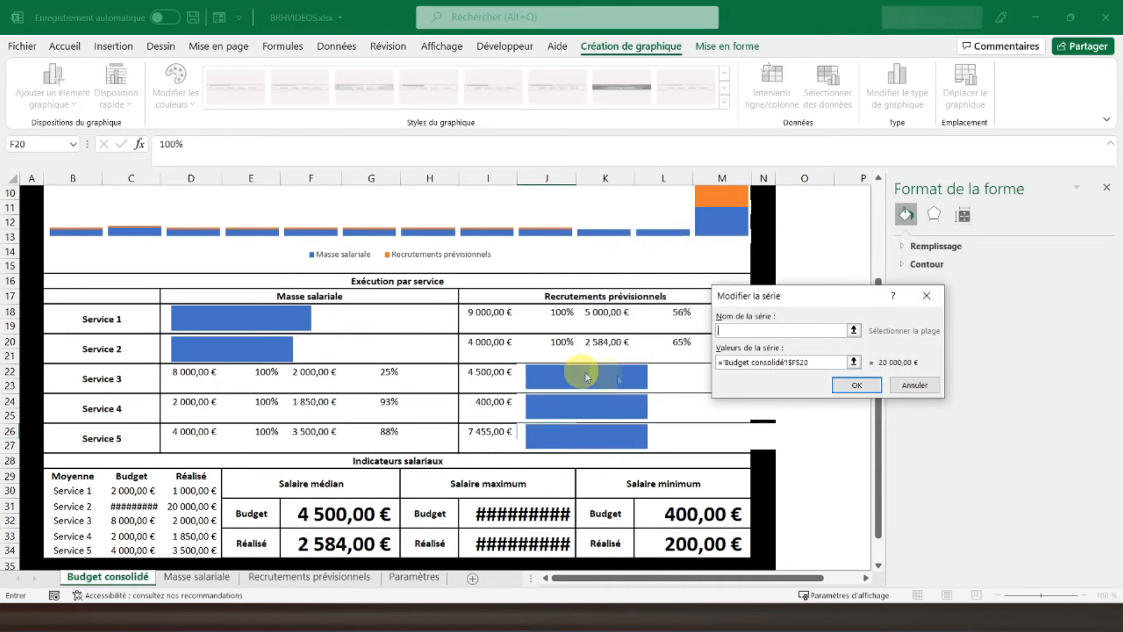
left_click(826, 363)
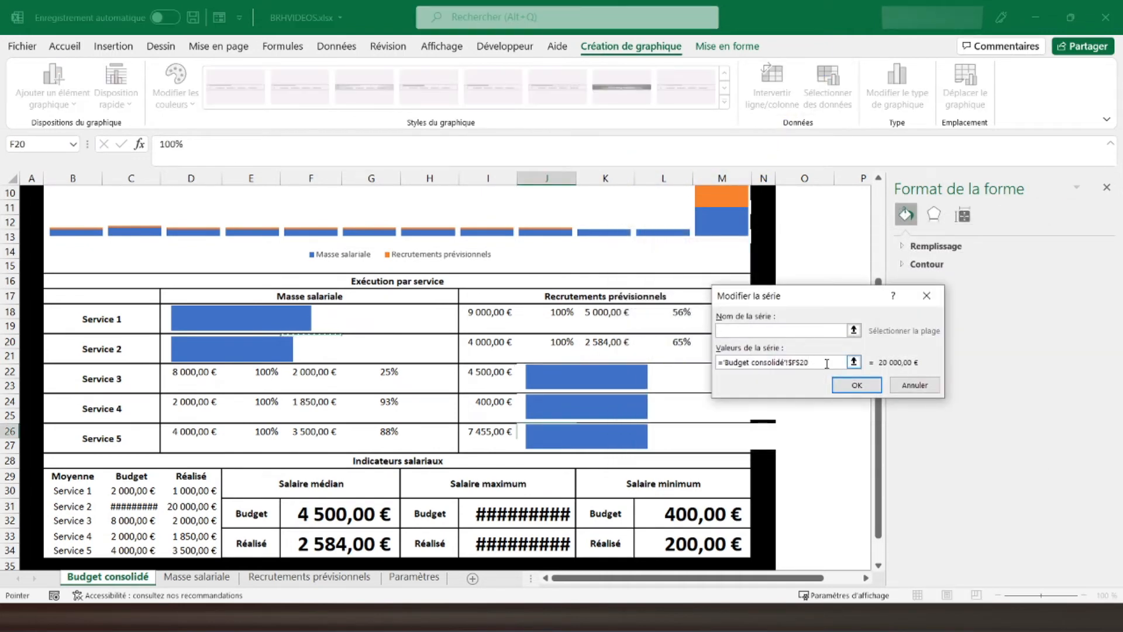
left_click(857, 385)
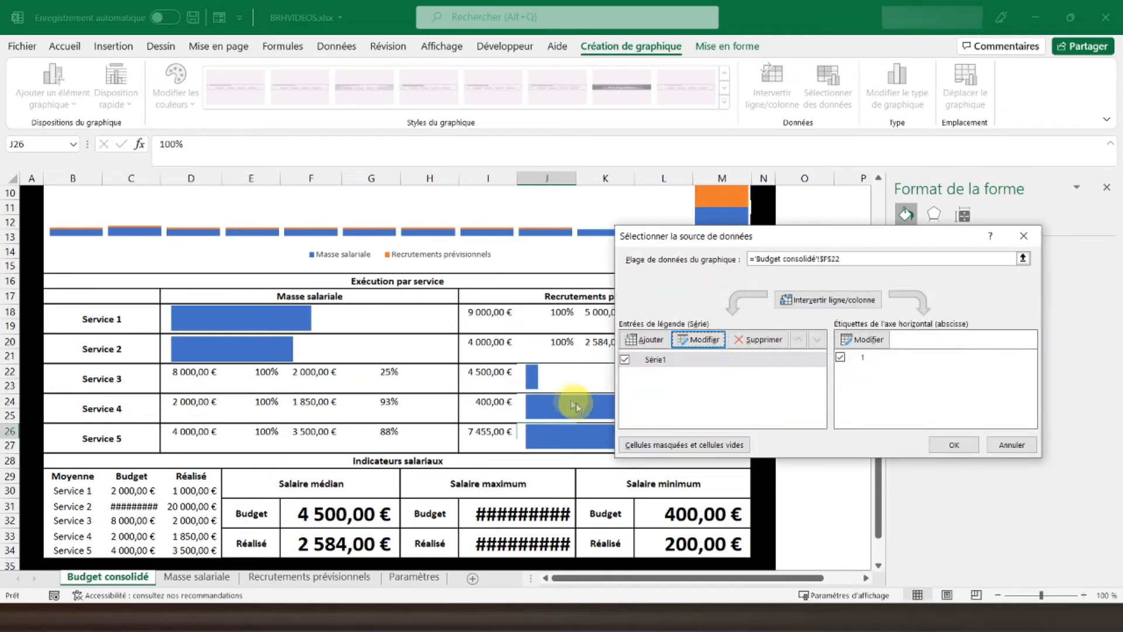
left_click(953, 444)
Display the Service 3 chart's axes and open the axis options of its horizontal axis
left_click(672, 381)
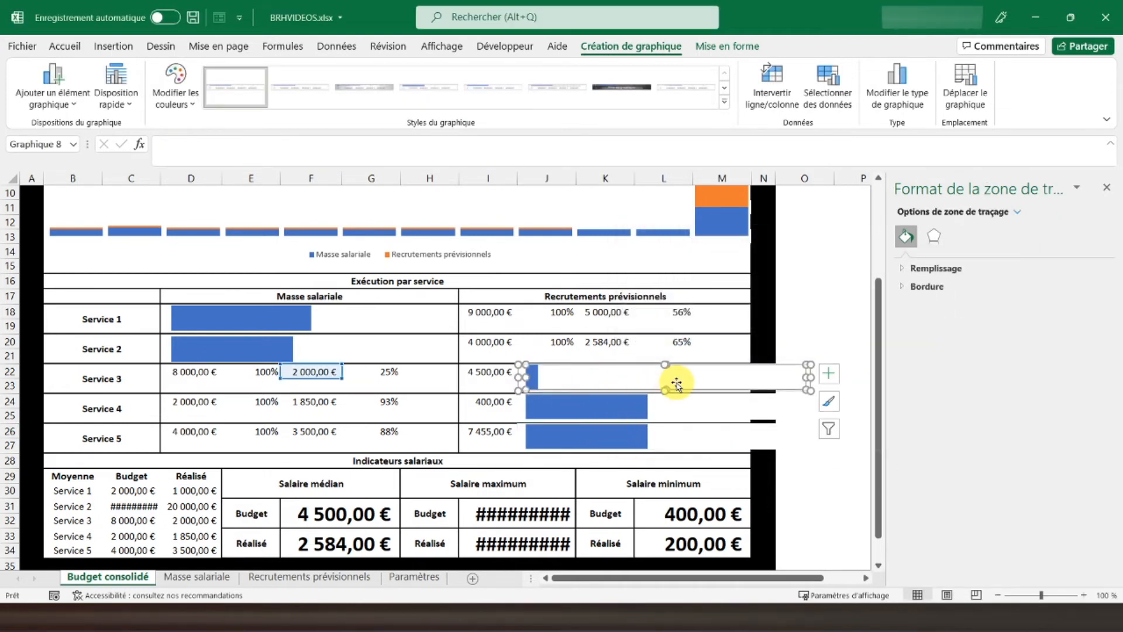
left_click(828, 373)
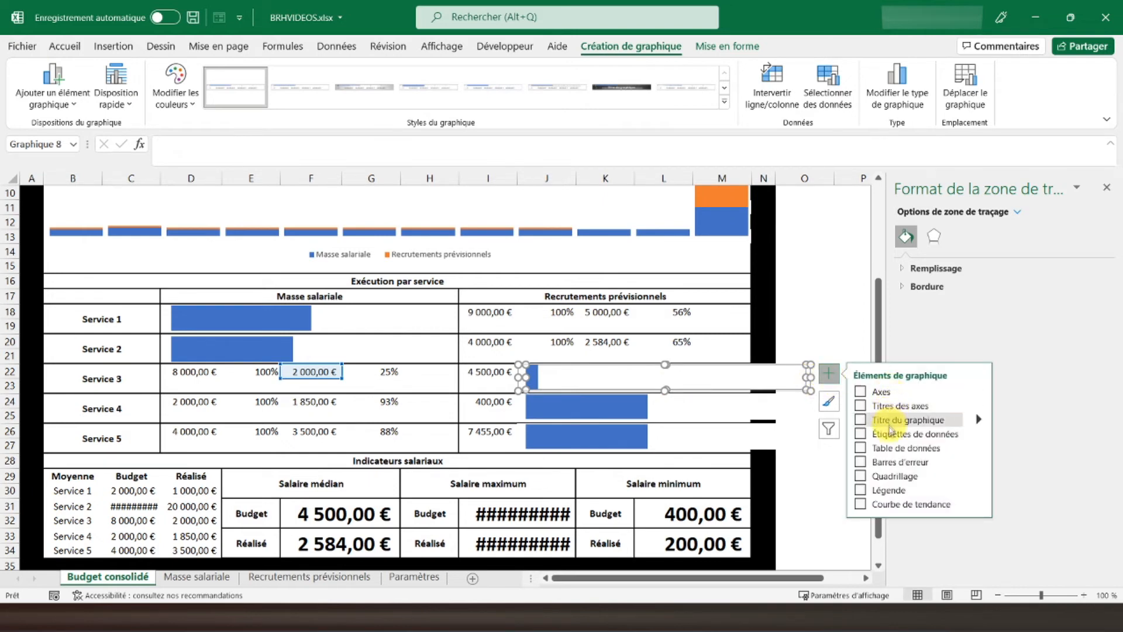
left_click(878, 392)
left_click(636, 386)
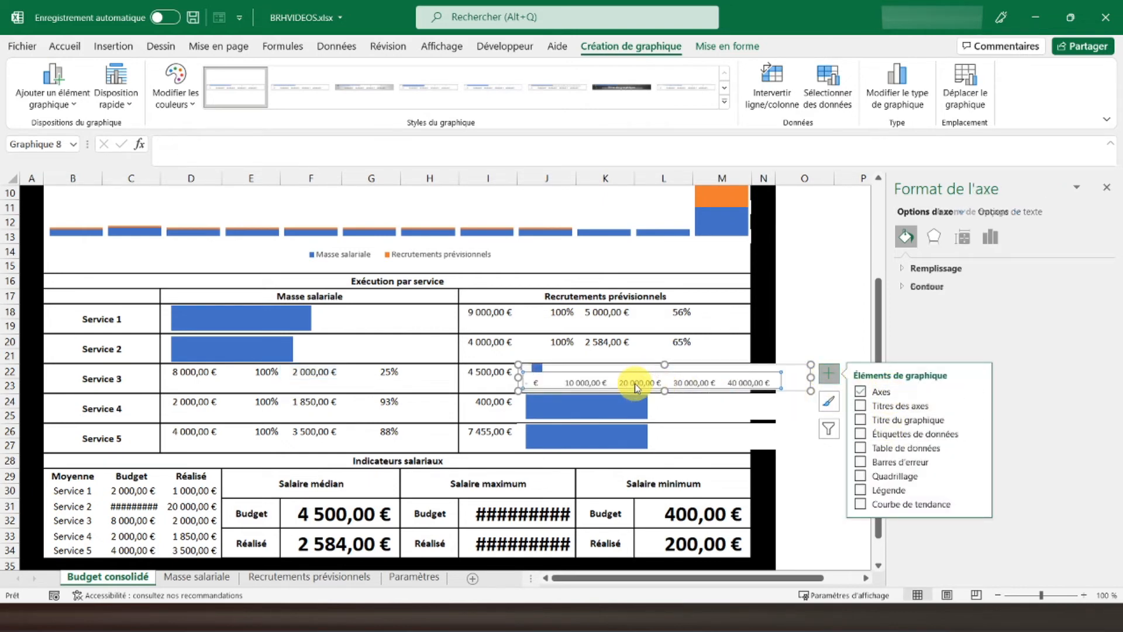
left_click(964, 237)
left_click(988, 240)
left_click(934, 236)
left_click(991, 239)
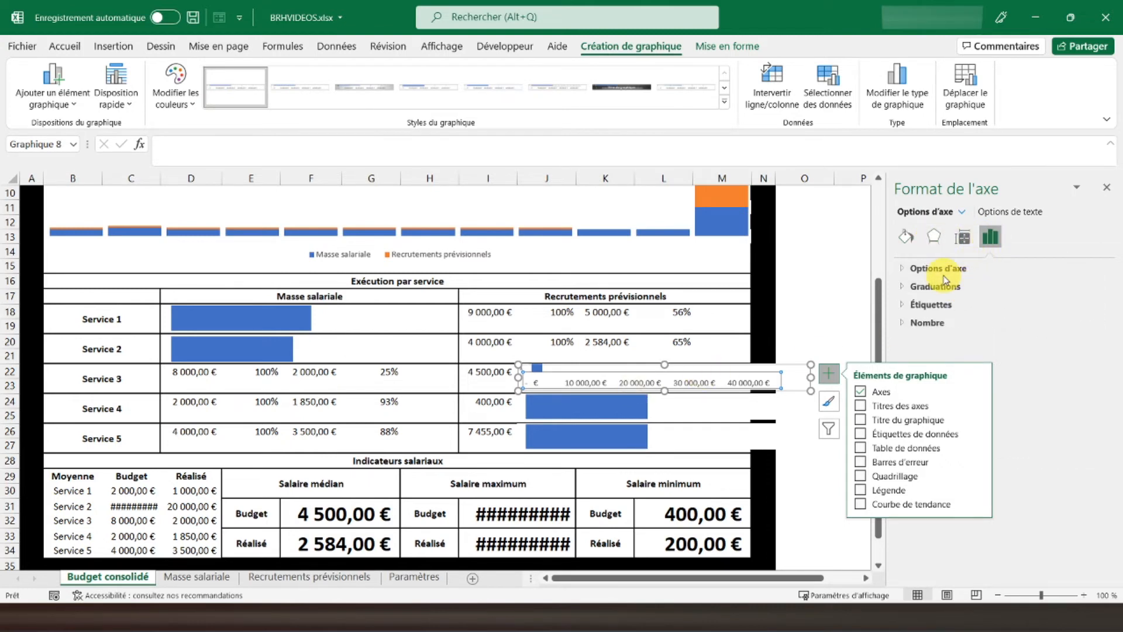
Set the horizontal axis maximum to 8000 and move the chart, axes hidden, to the Service 3 row under Masse salariale
left_click(938, 268)
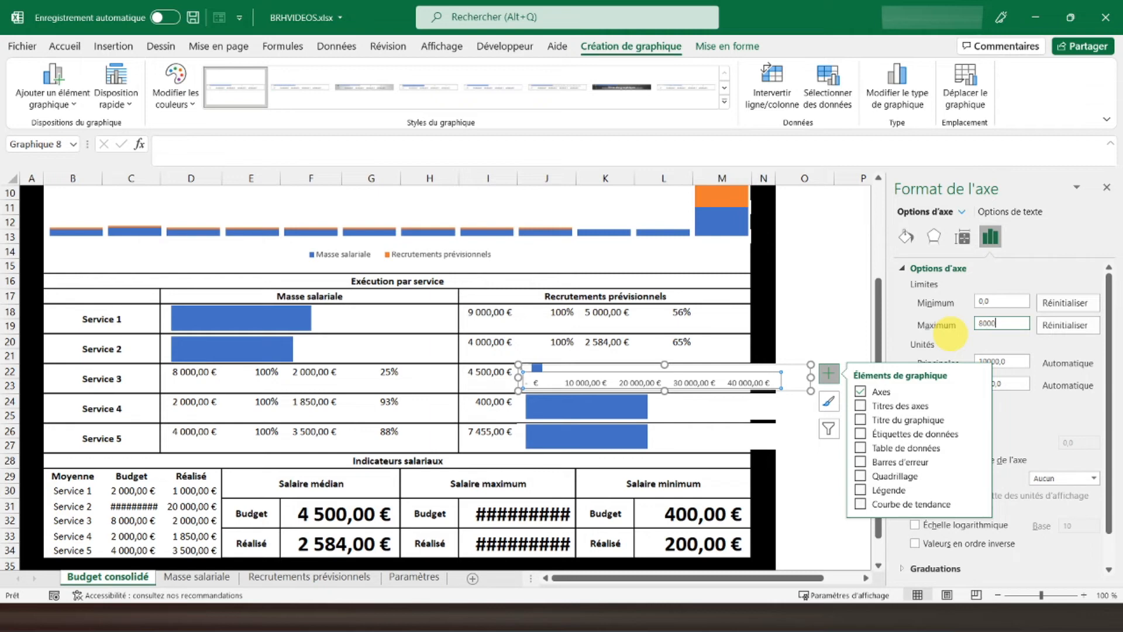
key("Return")
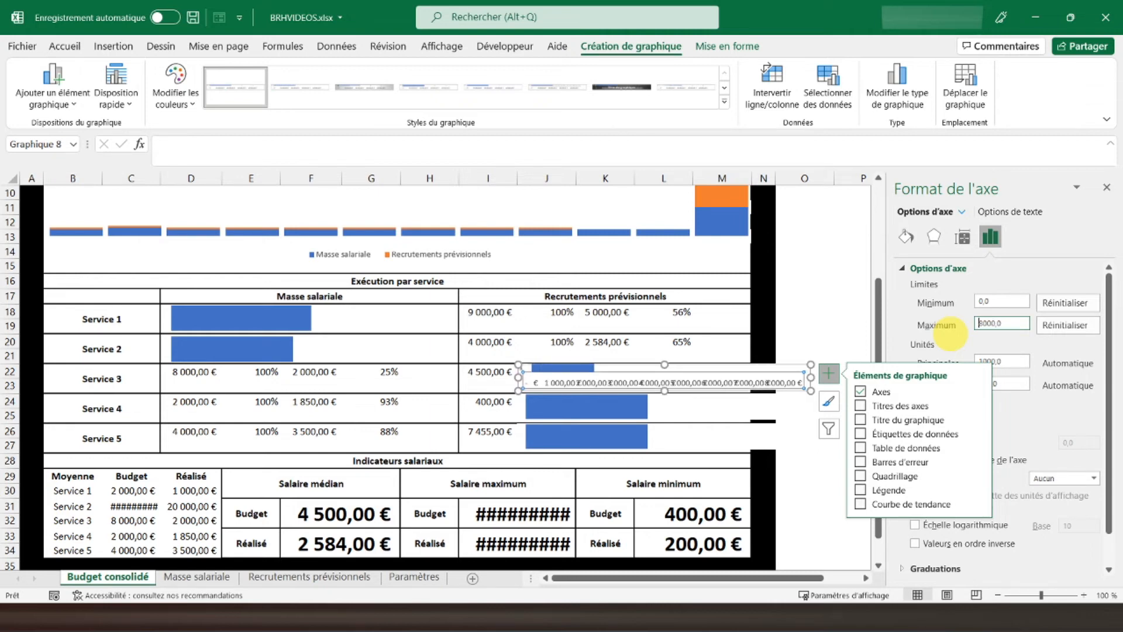
left_click(873, 395)
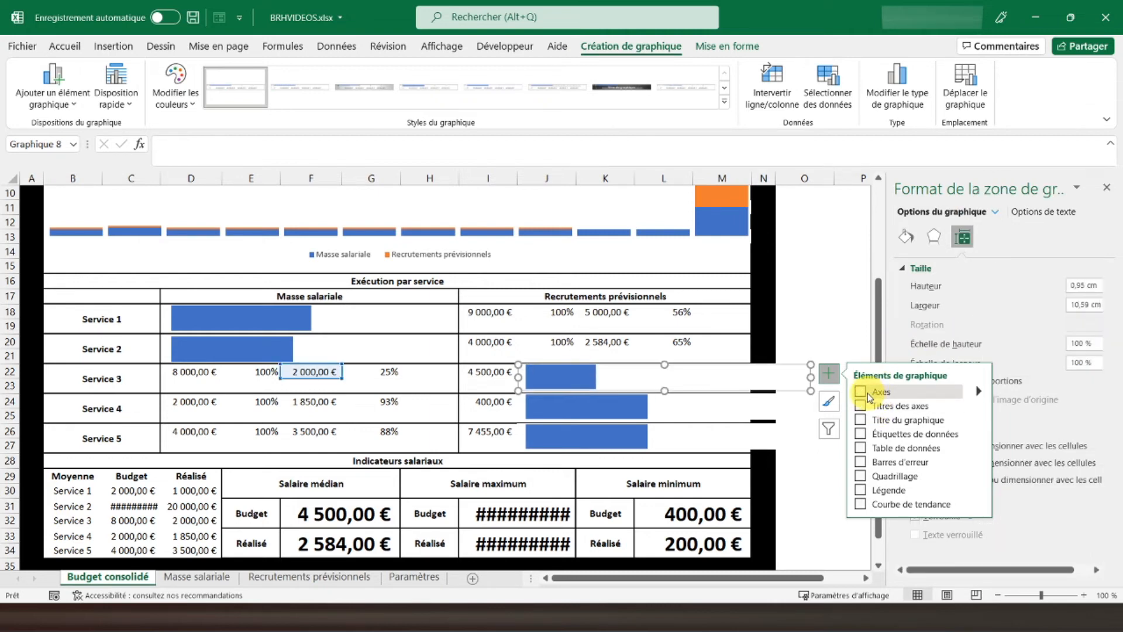
left_click_drag(519, 387, 166, 386)
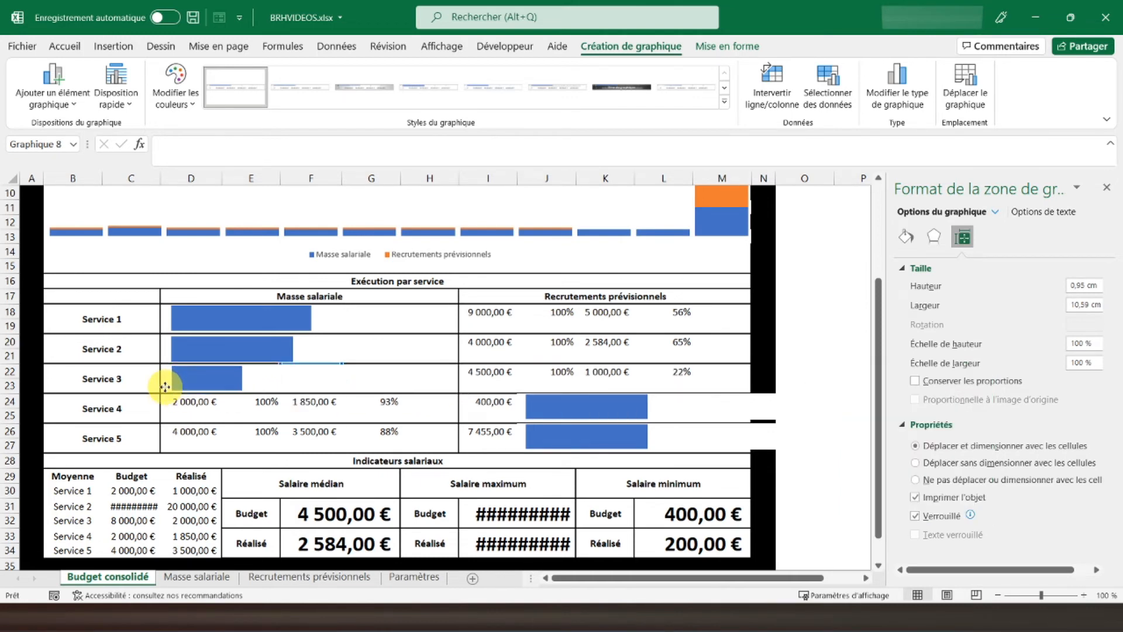
Change the series values of the chart pasted in the Service 4 row to cell F24 of the Budget consolidé sheet
left_click(561, 412)
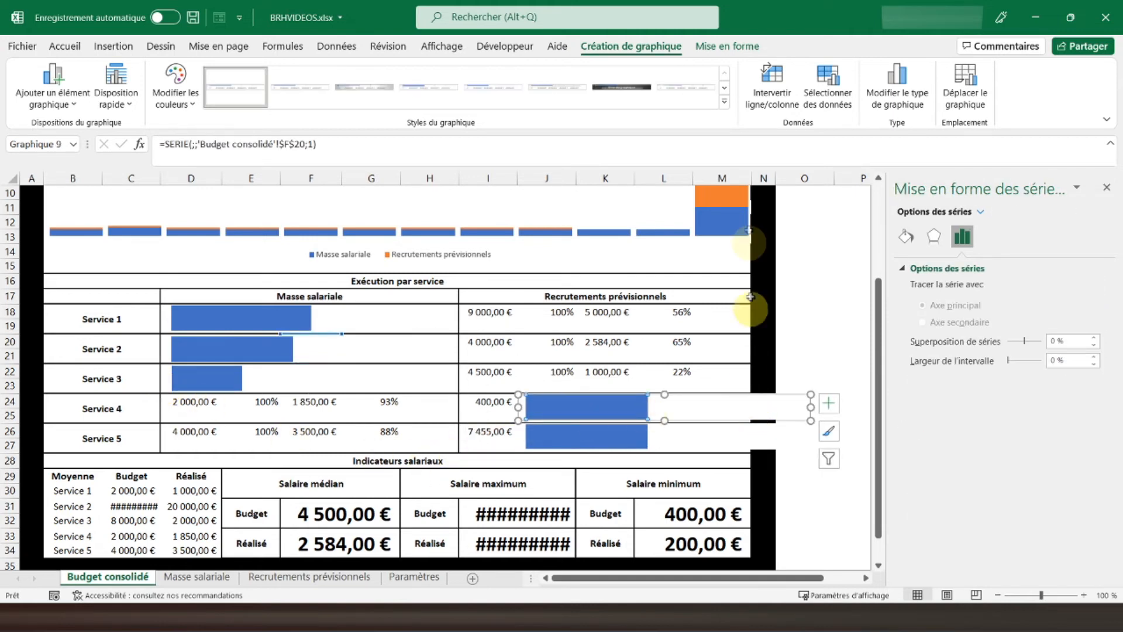
left_click(831, 83)
left_click(706, 341)
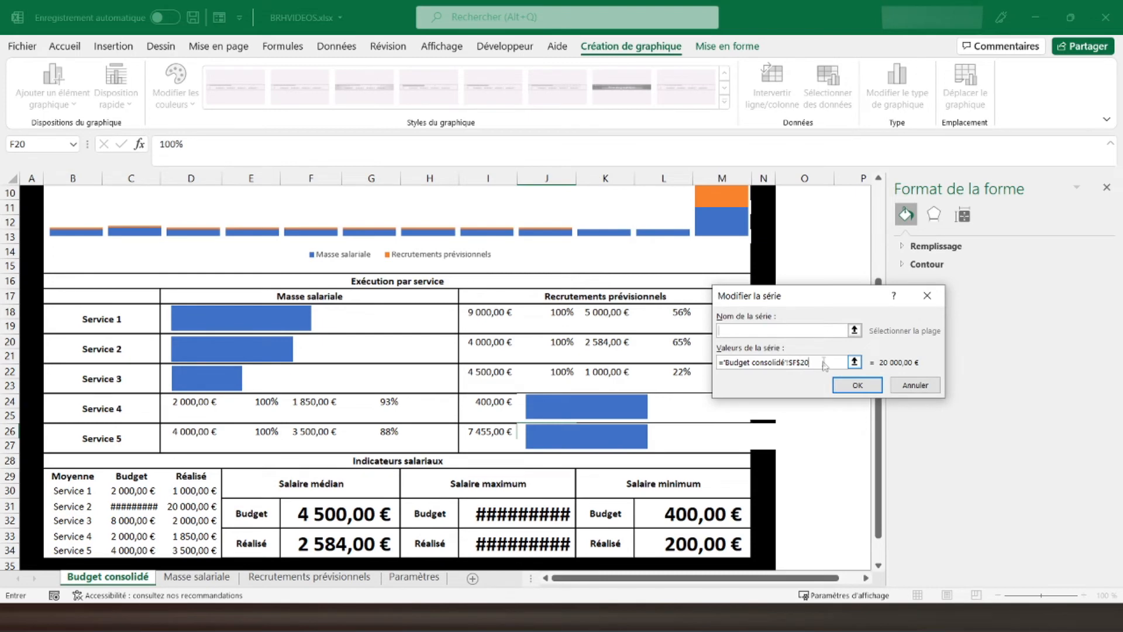
left_click(824, 362)
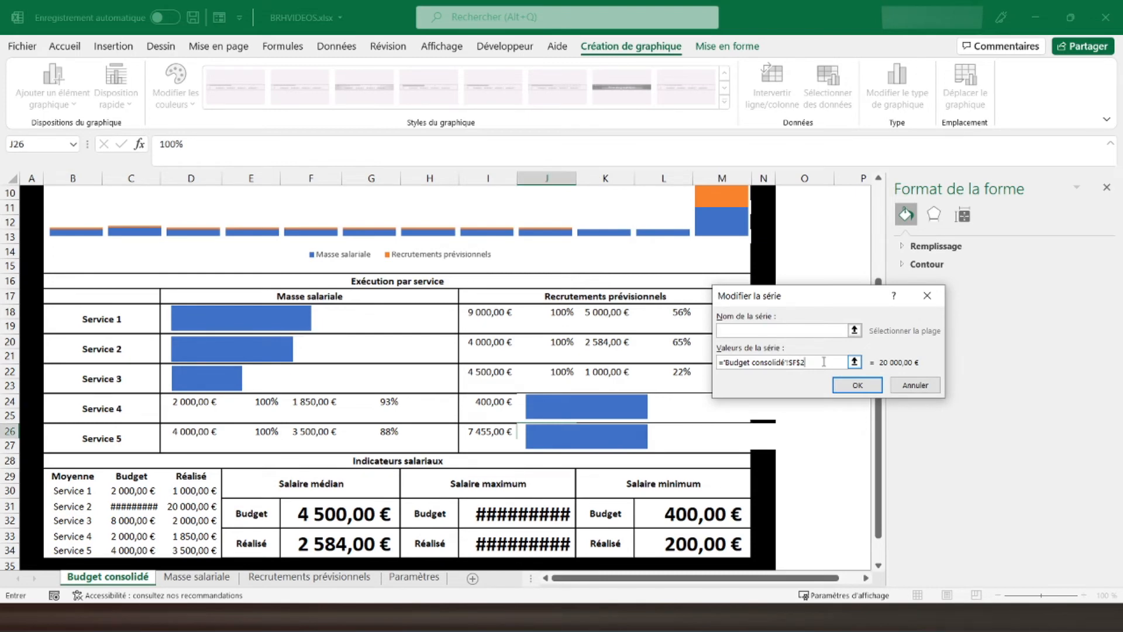
key("Return")
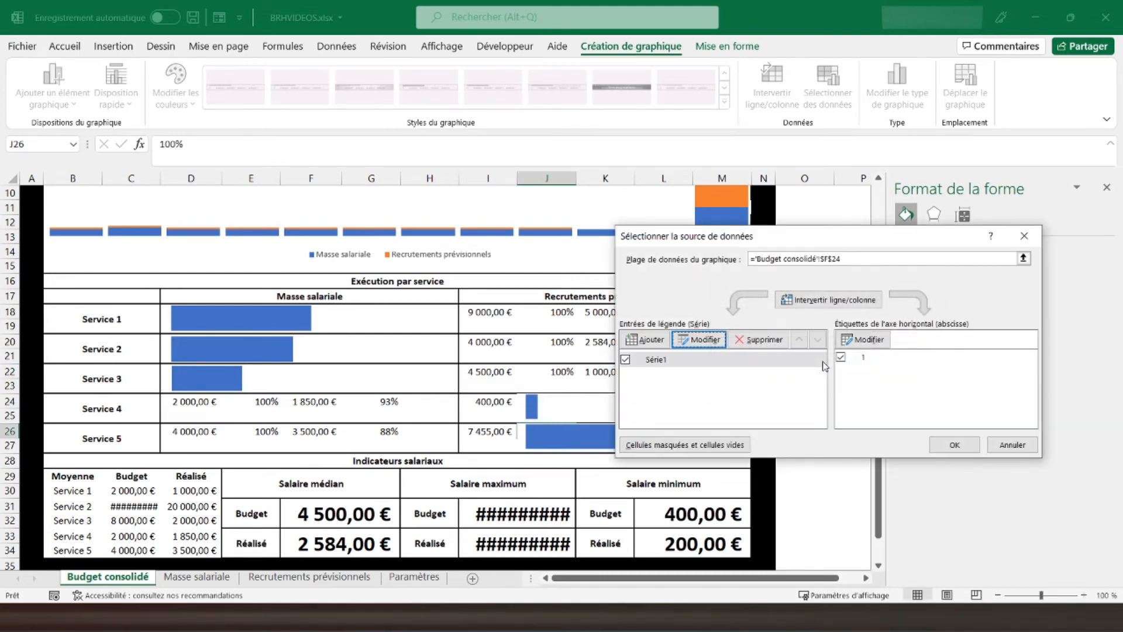
left_click(953, 445)
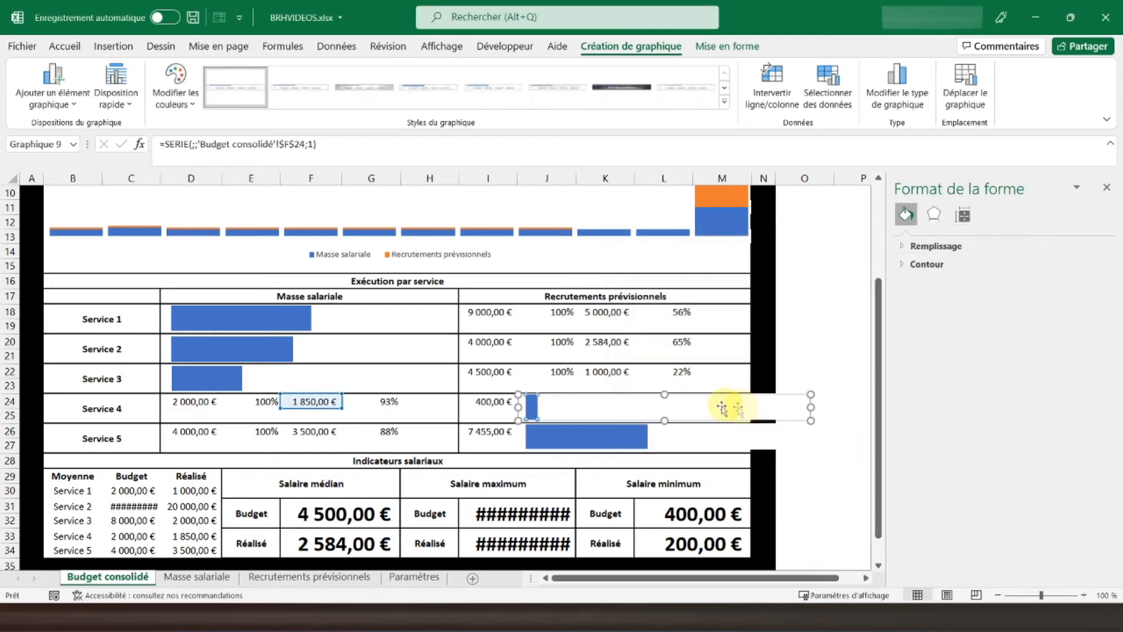
Set the Service 4 chart's horizontal axis maximum to 2000 and move the chart, axes hidden, to the Service 4 row under Masse salariale
left_click(830, 405)
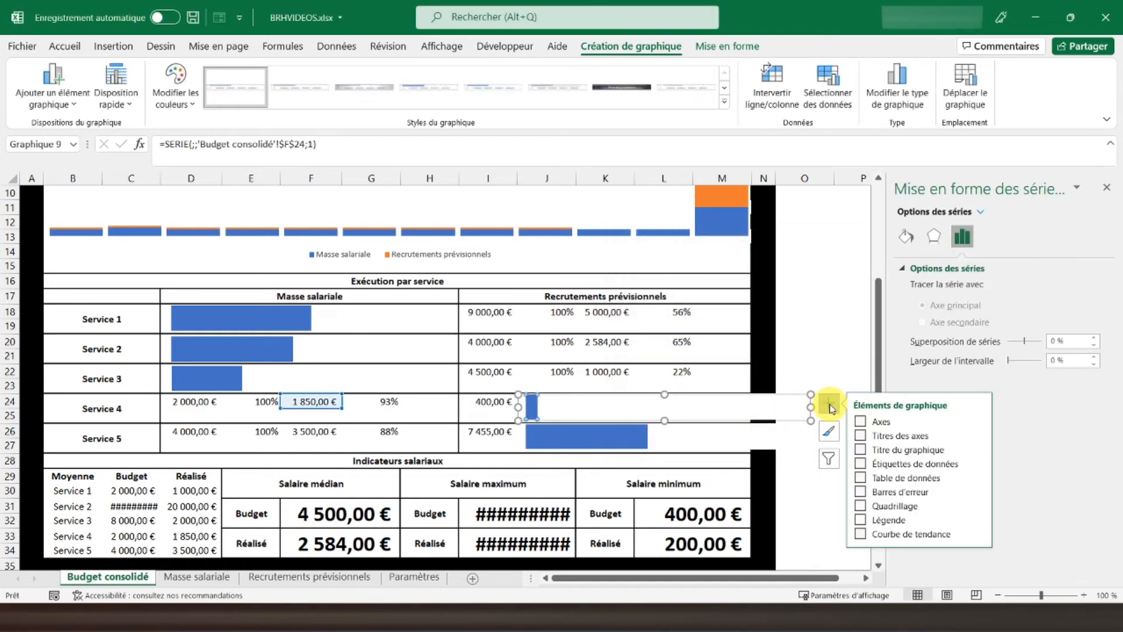
left_click(860, 421)
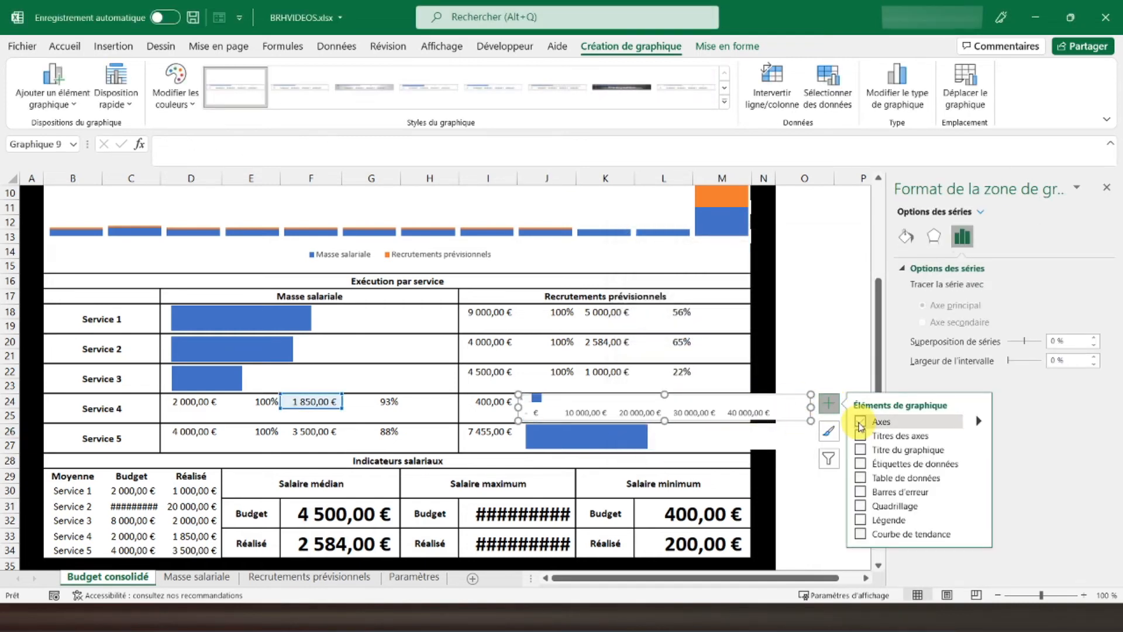
left_click(636, 419)
left_click(992, 239)
left_click(947, 269)
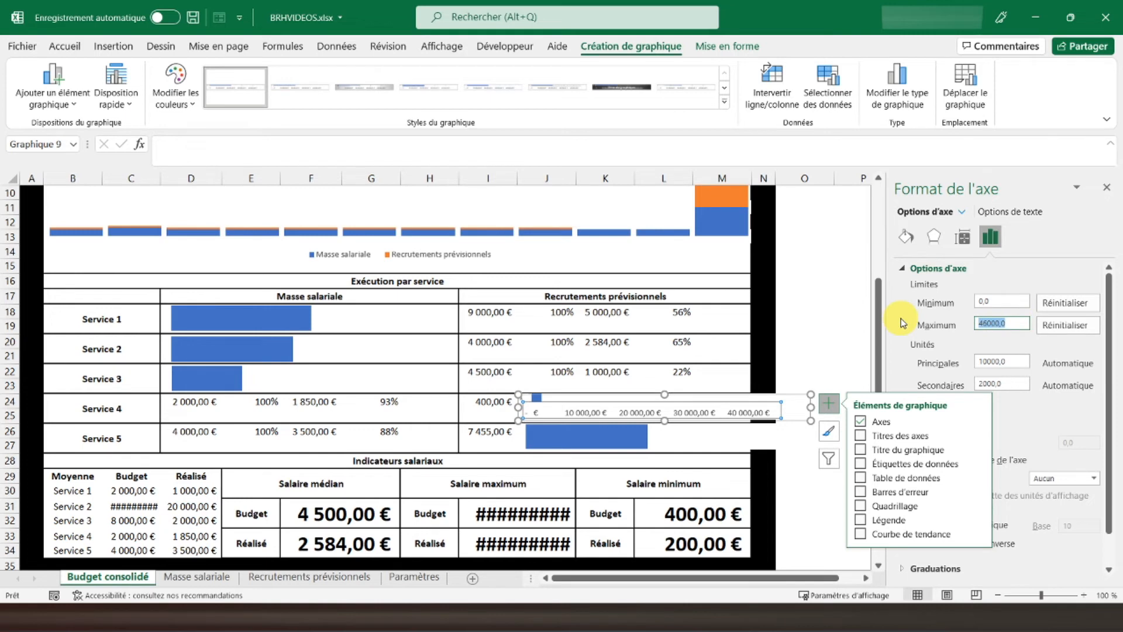
type("2000")
key("Return")
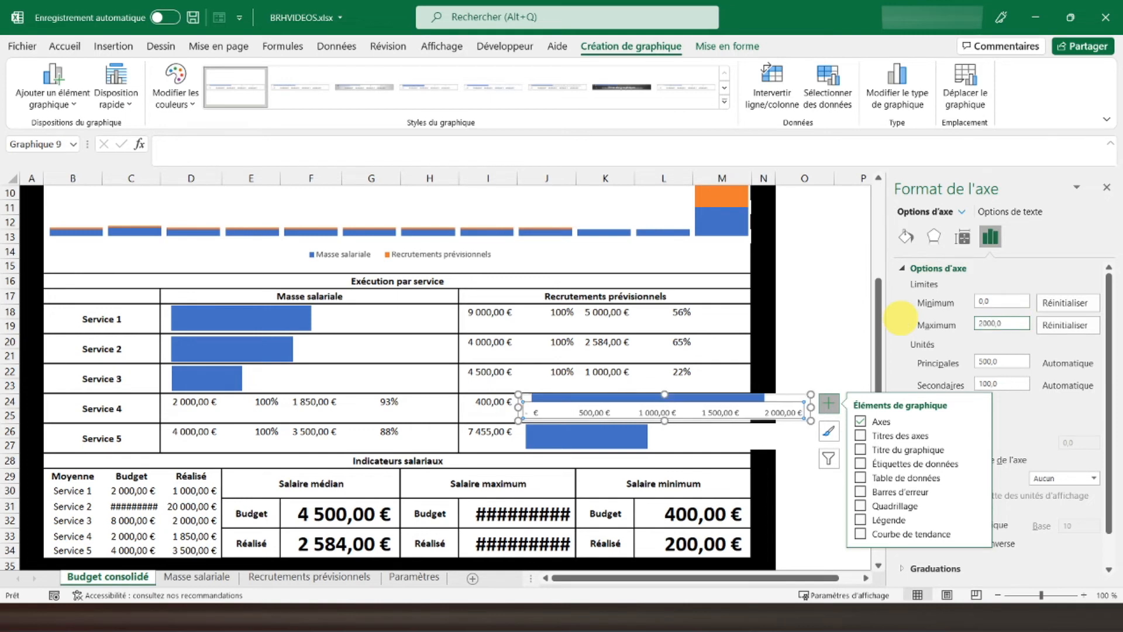
left_click(860, 424)
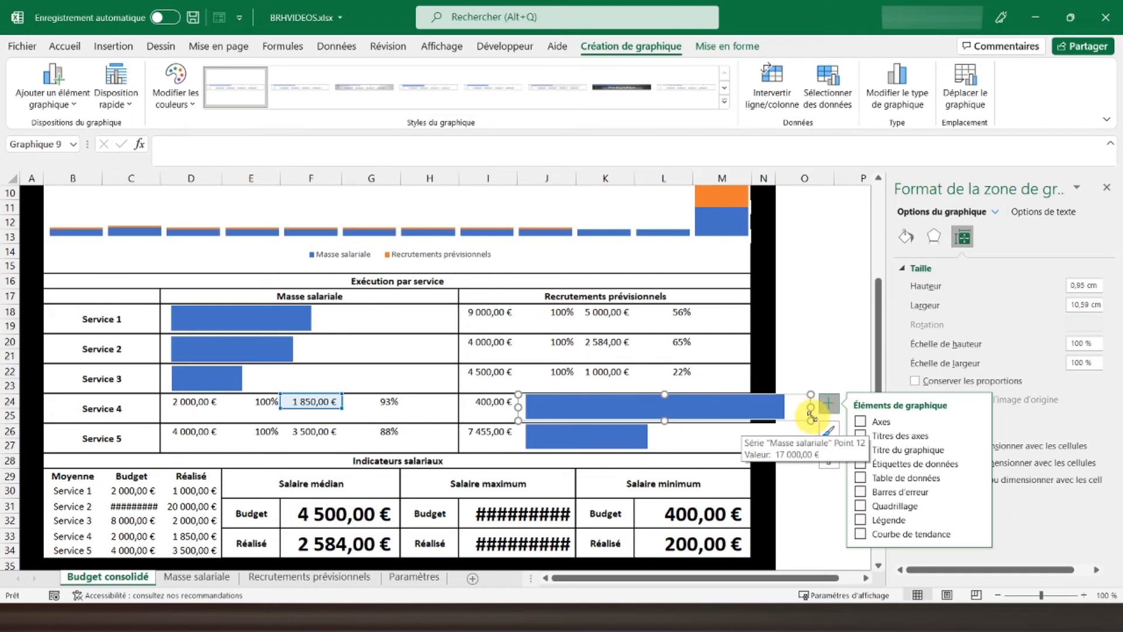
left_click_drag(811, 418, 457, 418)
Change the series values of the chart pasted in the Service 5 row to cell F26 of the Budget consolidé sheet
left_click(683, 445)
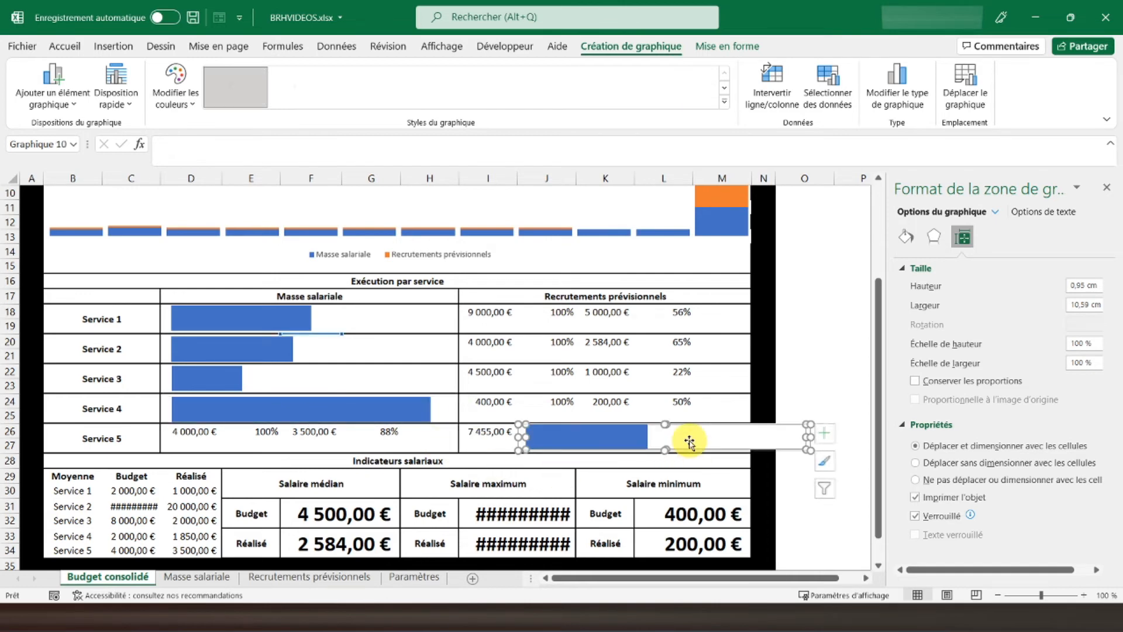
left_click(692, 438)
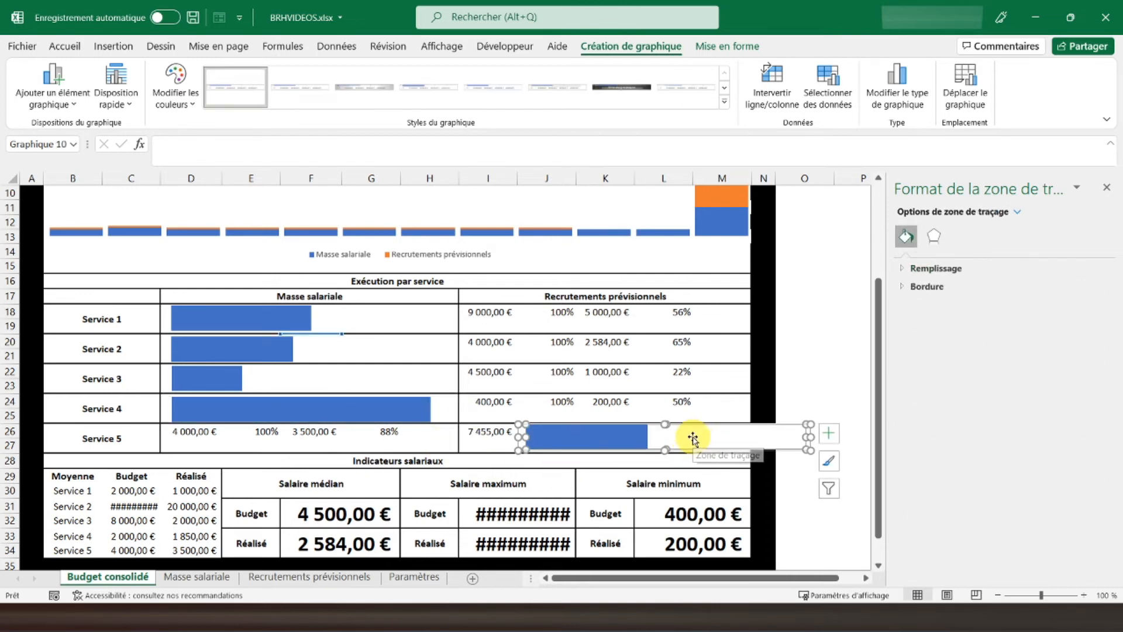
left_click(827, 88)
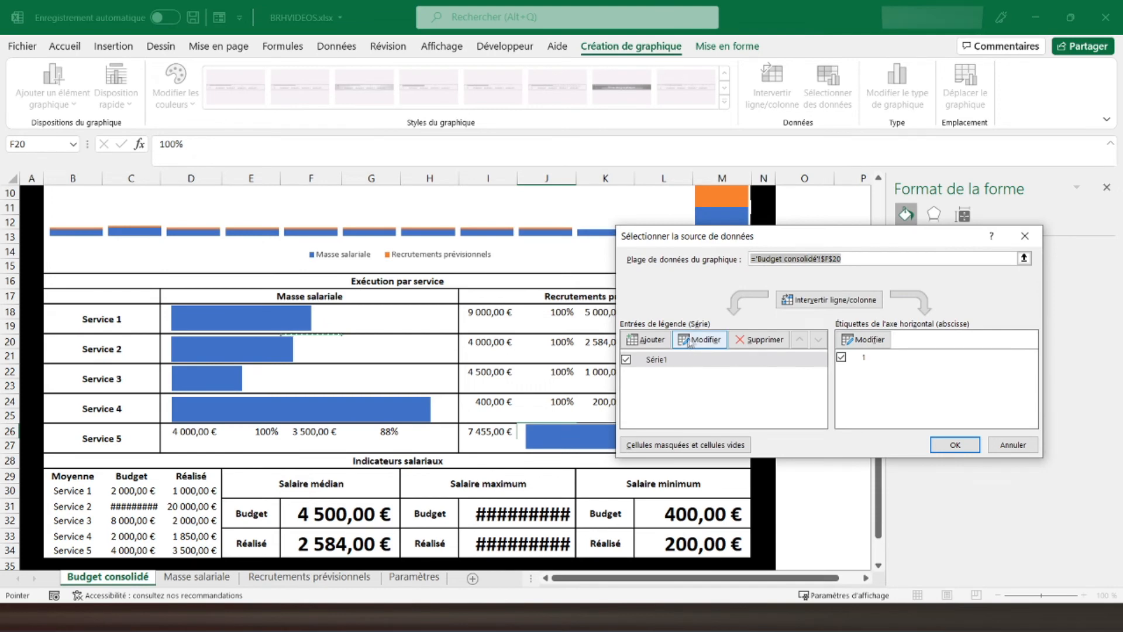
left_click(686, 342)
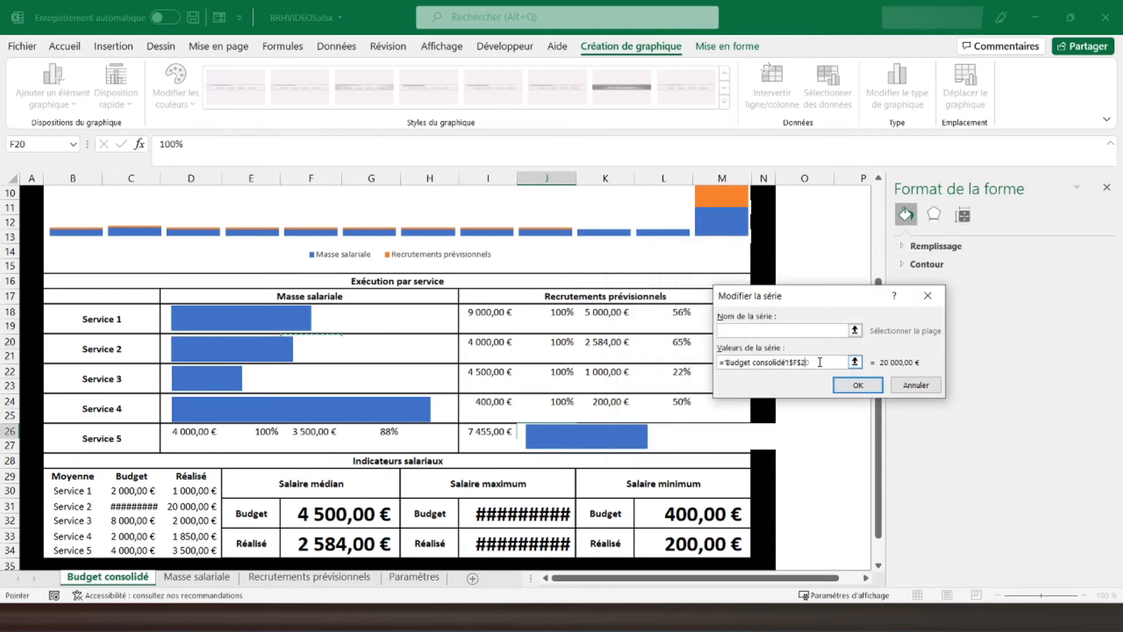
type("6")
key("Return")
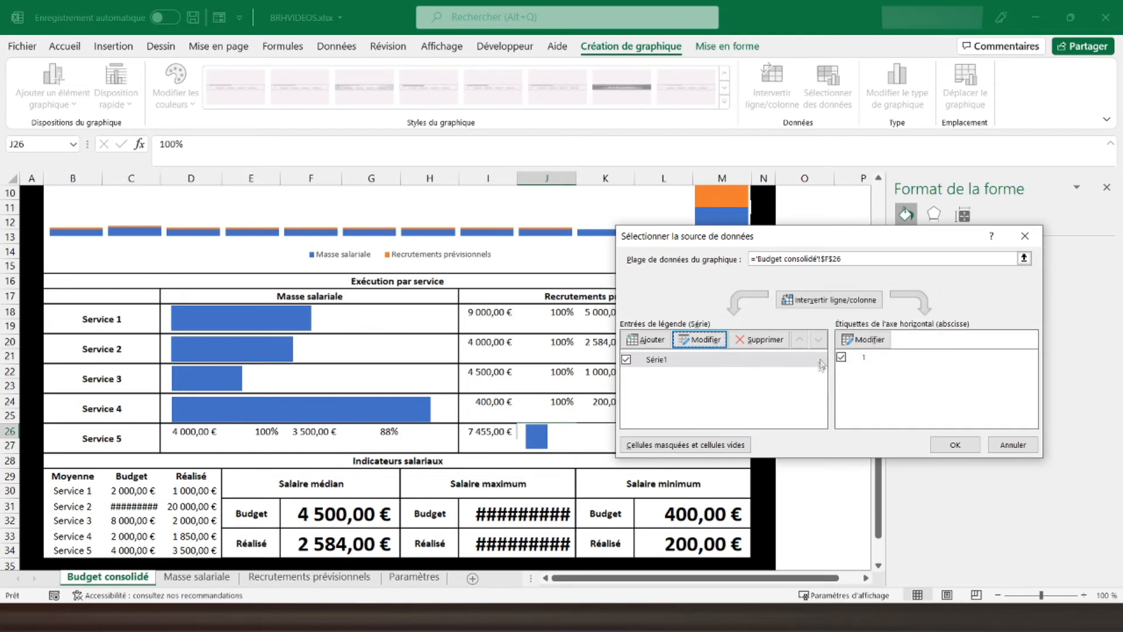
left_click(957, 446)
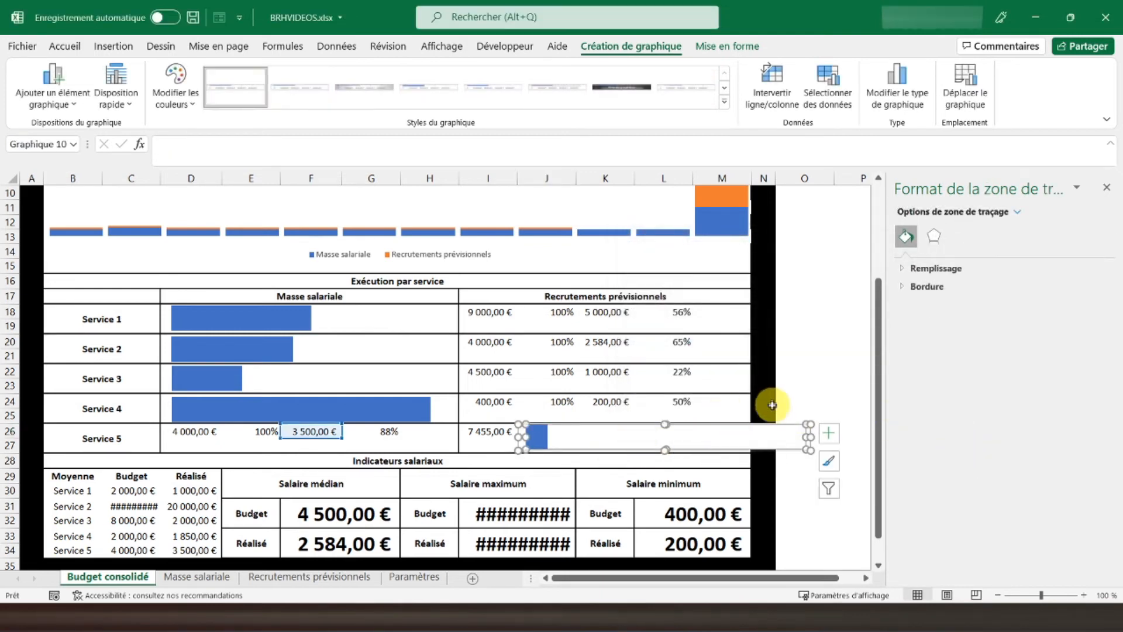
Display the Service 5 chart's axes and set its horizontal axis maximum to 4000
left_click(827, 434)
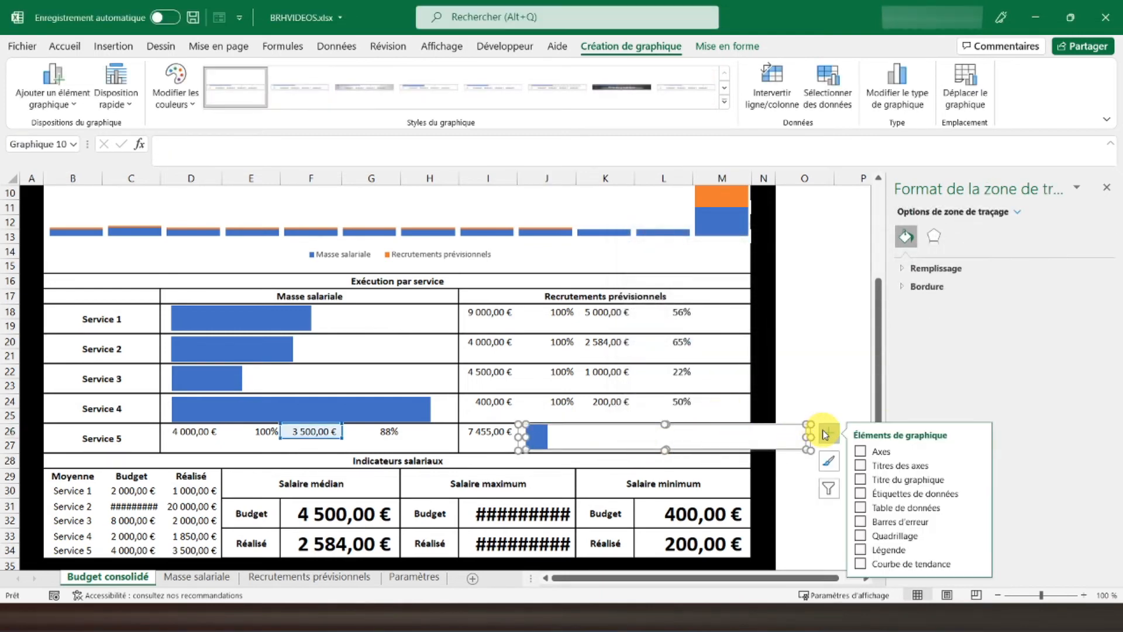
left_click(860, 450)
left_click(674, 444)
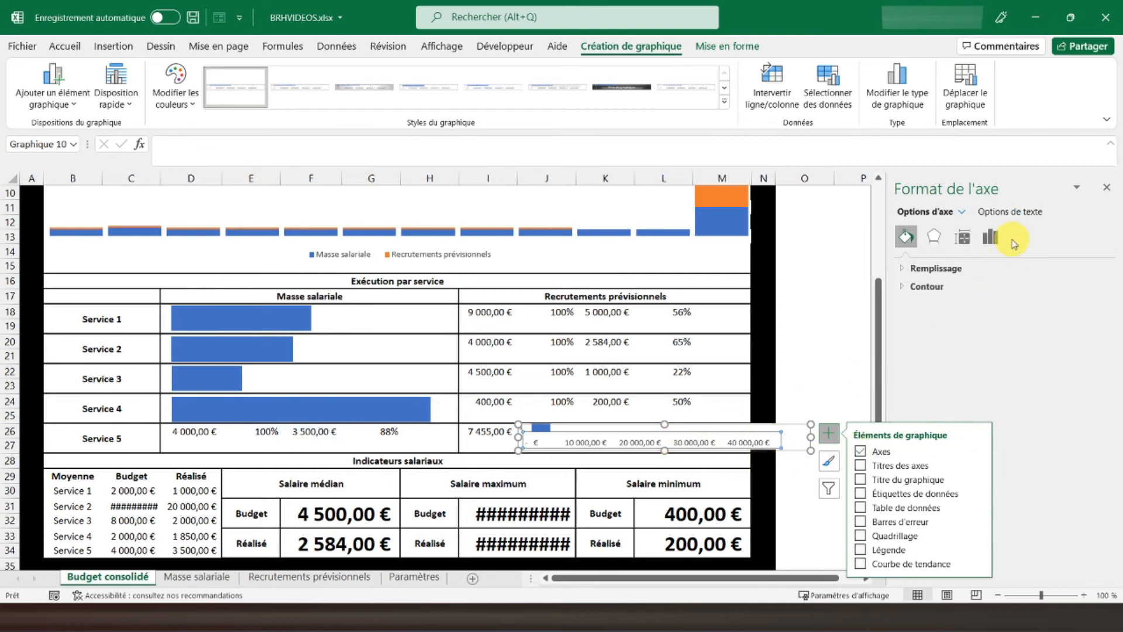
left_click(992, 240)
left_click(924, 268)
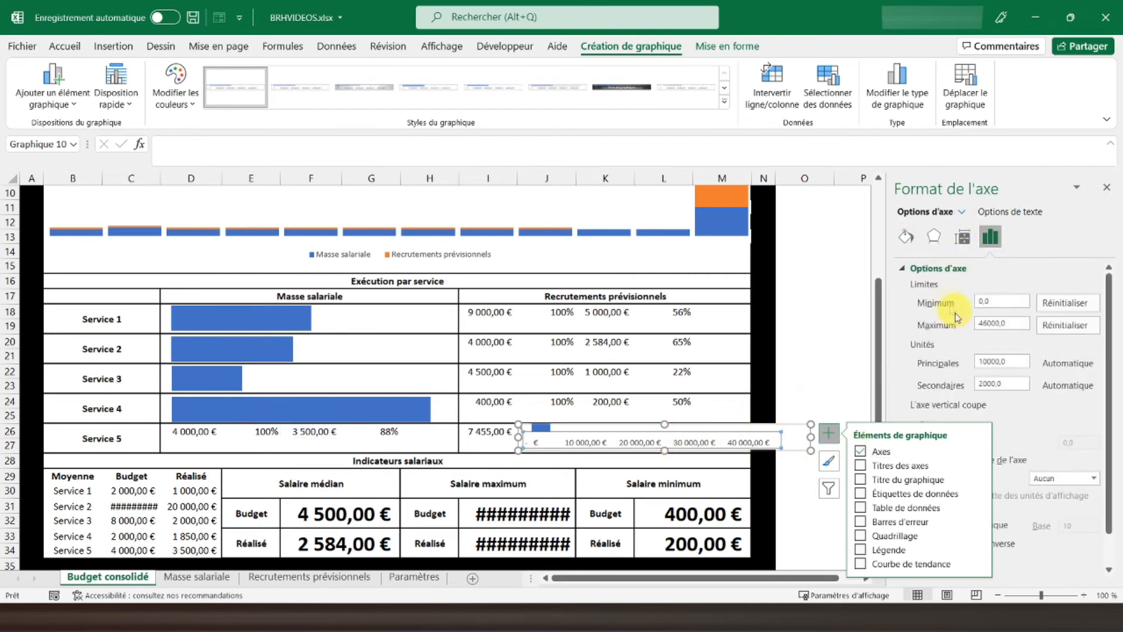
left_click(1005, 323)
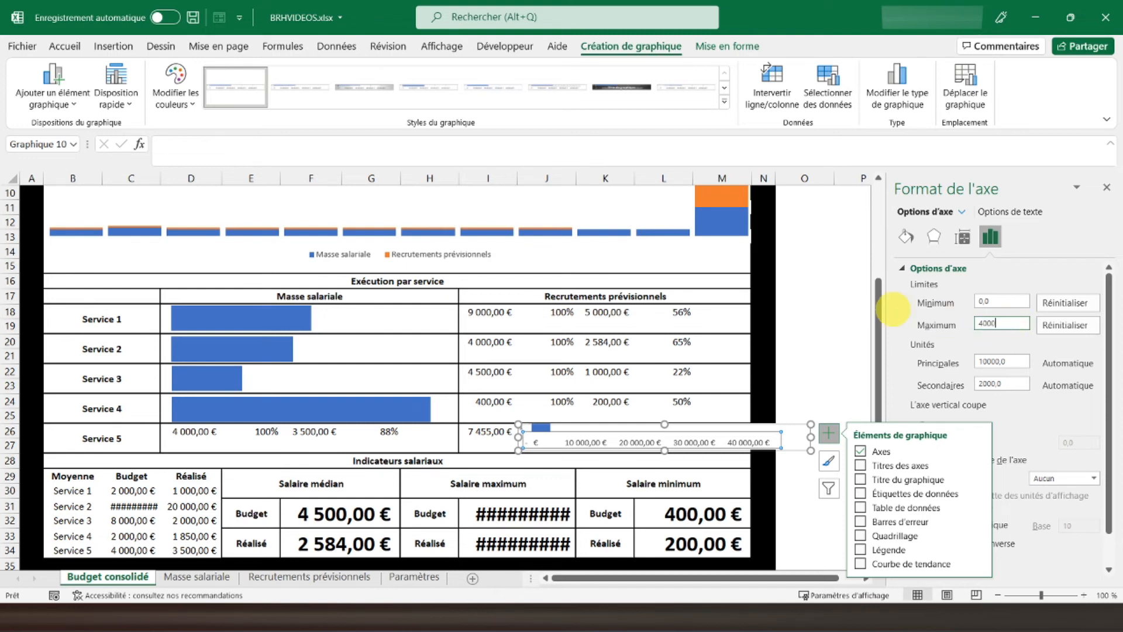
type("4000")
key("Return")
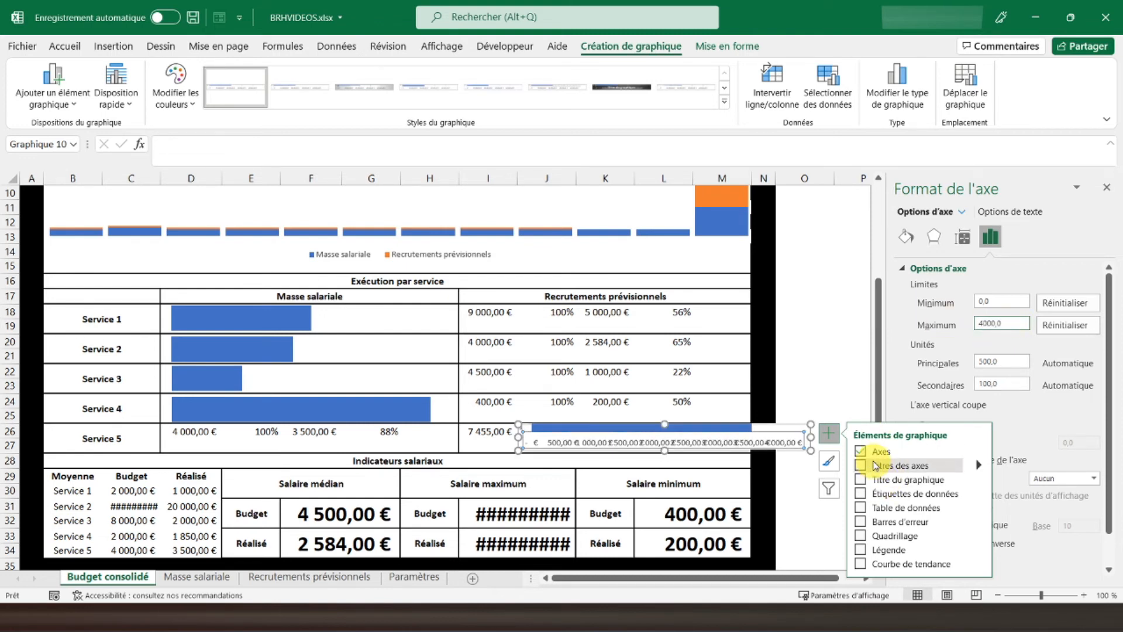
Hide the Service 5 chart's axes and move the chart to the Service 5 row under Masse salariale
left_click(860, 451)
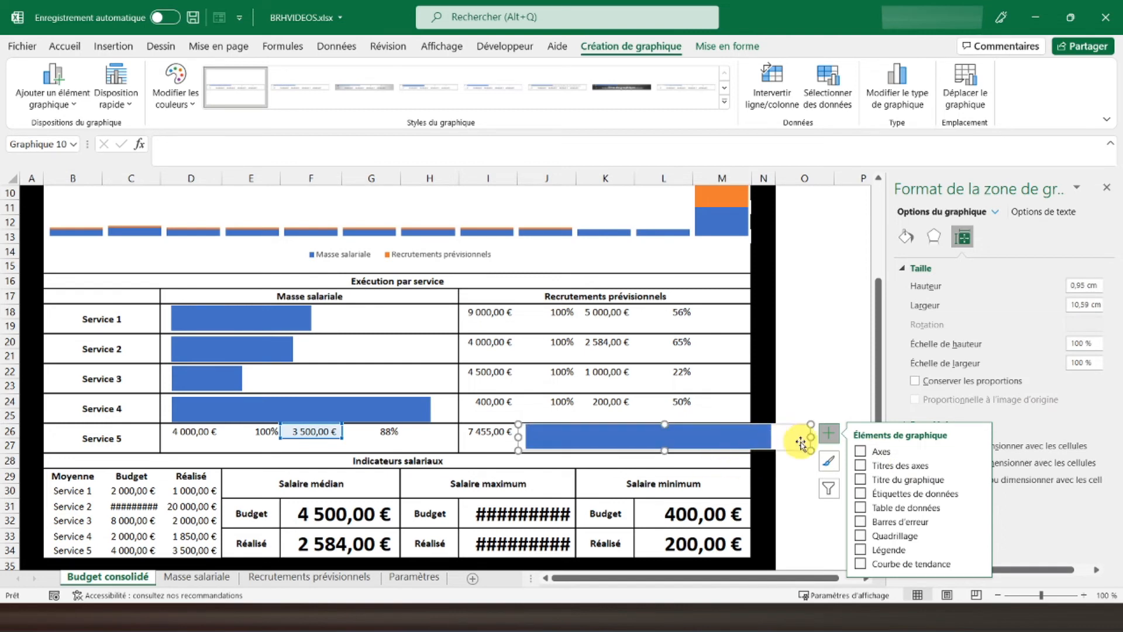
left_click_drag(810, 445, 457, 445)
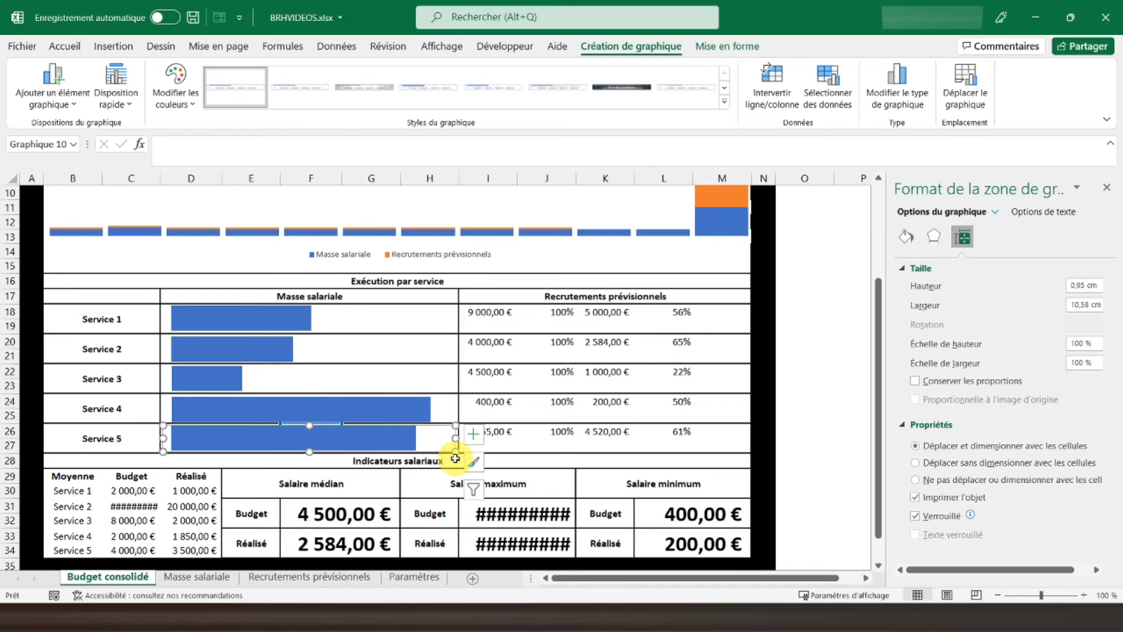
left_click(438, 484)
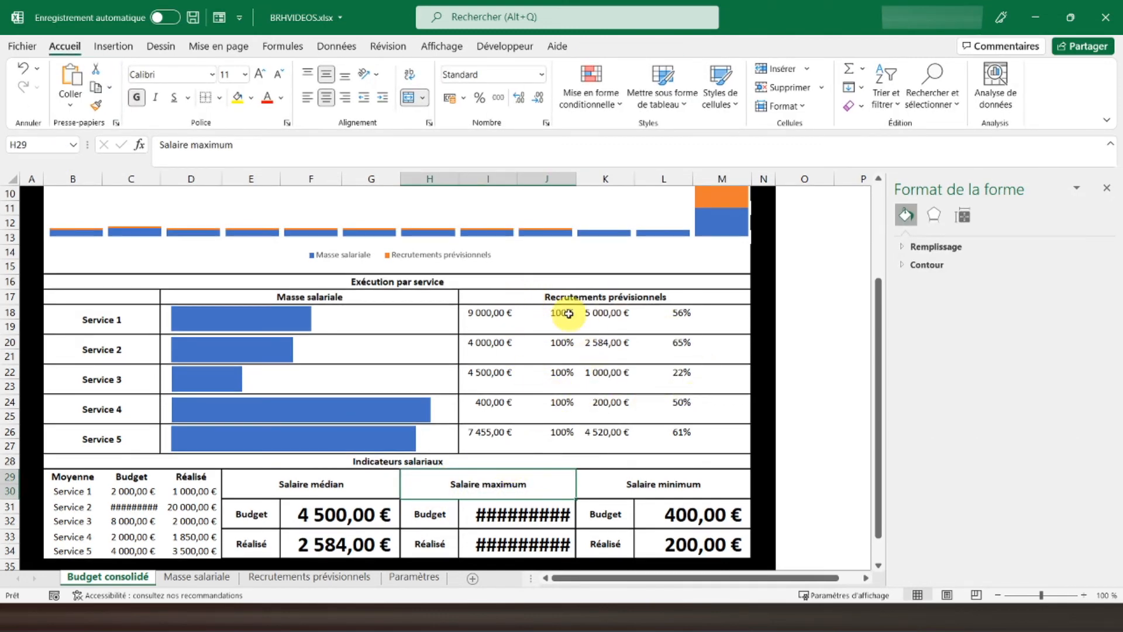
Copy the Service 1 chart under Masse salariale and paste it at the Service 2 row under Recrutements prévisionnels
left_click(413, 322)
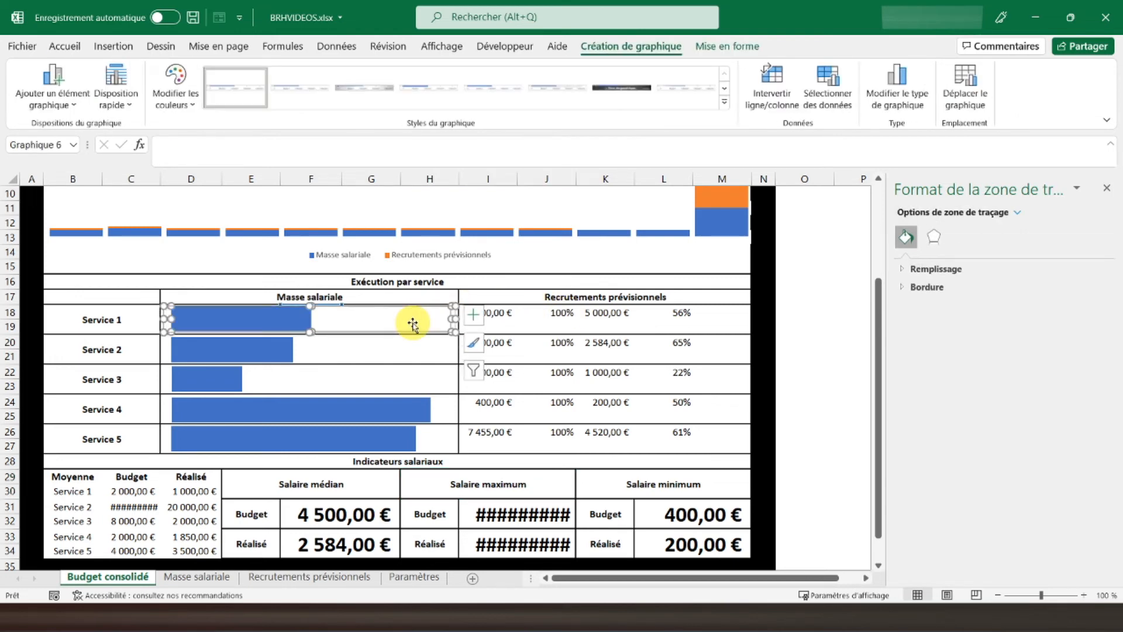
key("ctrl+c")
left_click(559, 345)
key("ctrl+v")
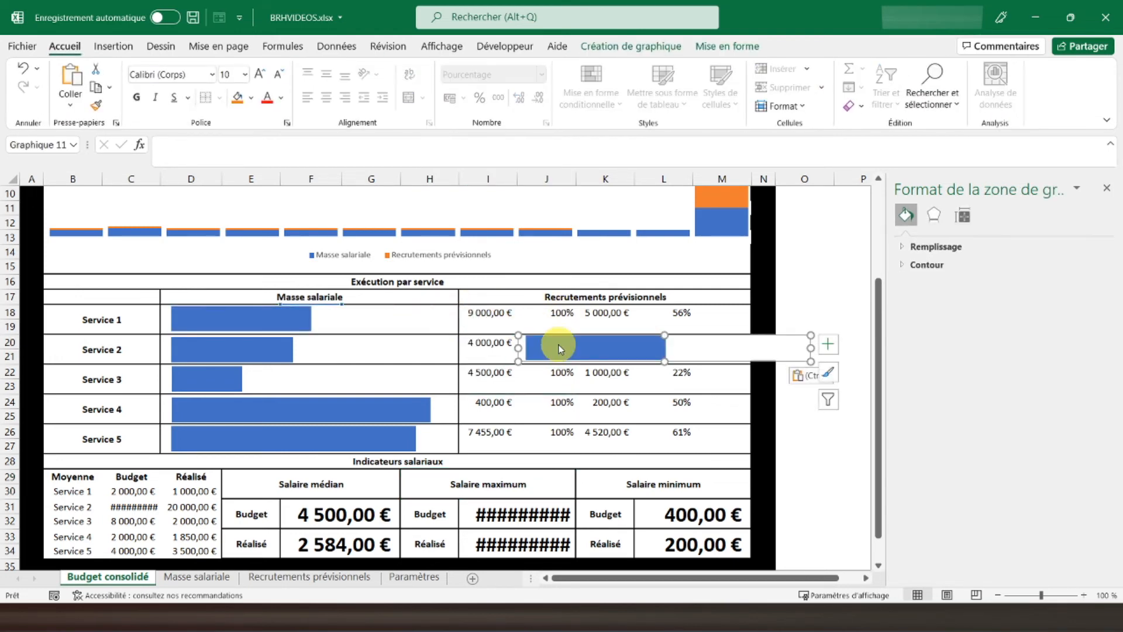
Change the pasted chart's series values to cell K18, the Service 1 amount under Recrutements prévisionnels
left_click(614, 45)
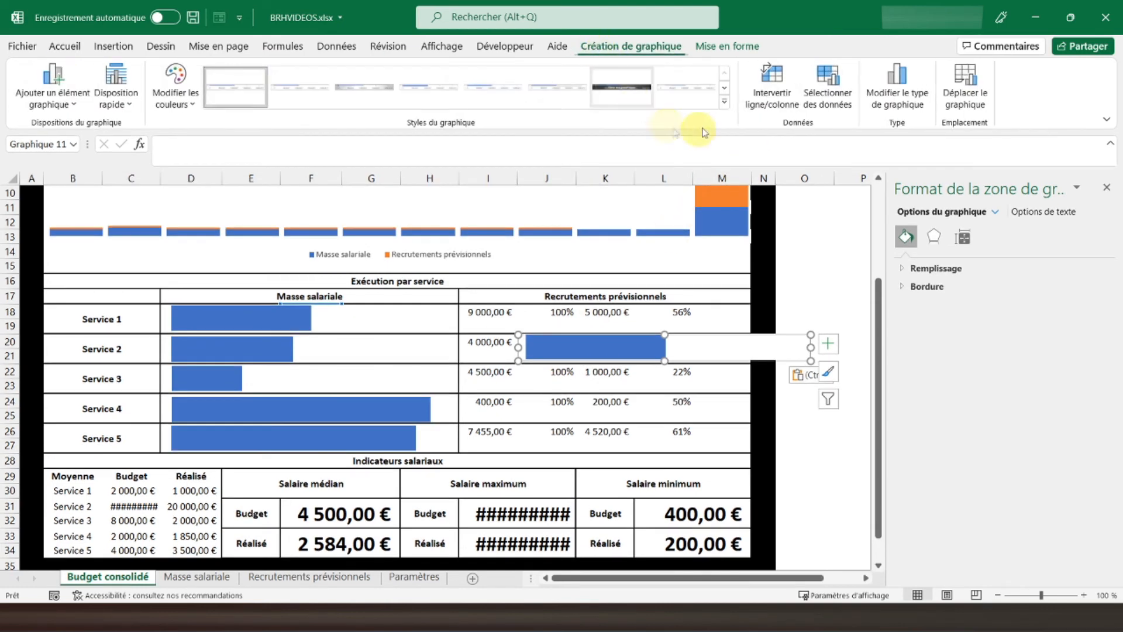
left_click(827, 96)
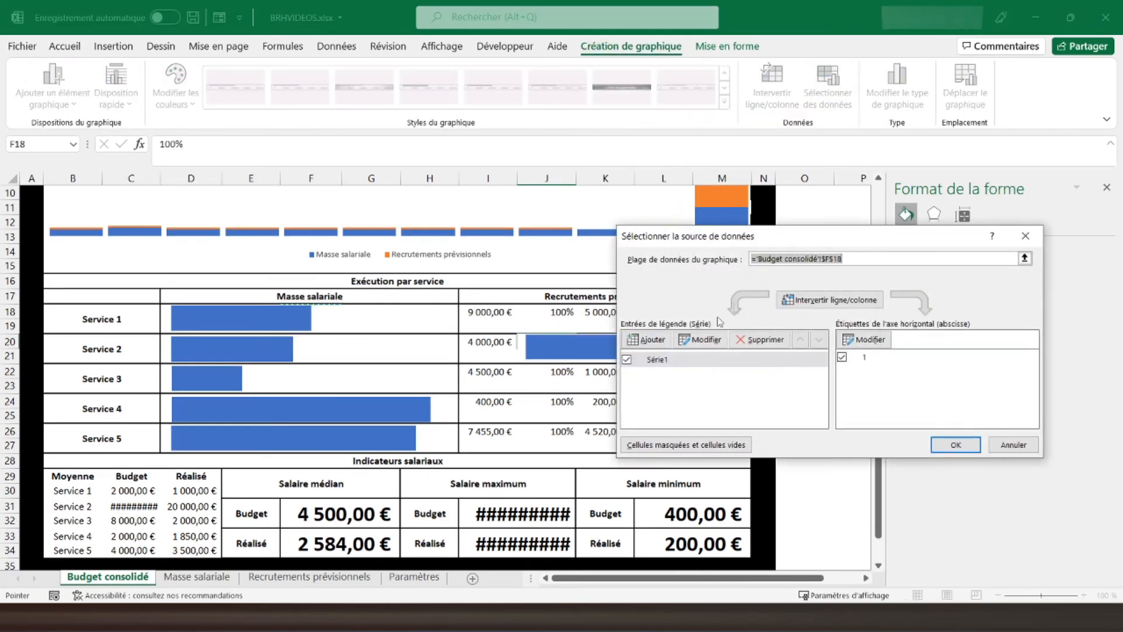
left_click(692, 340)
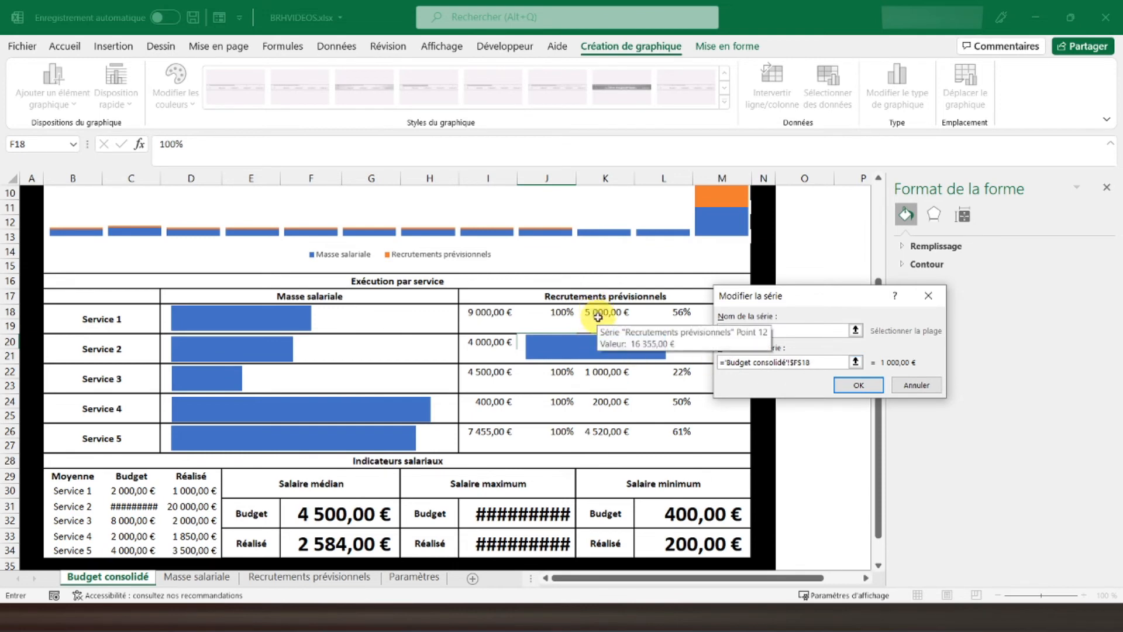
left_click(800, 362)
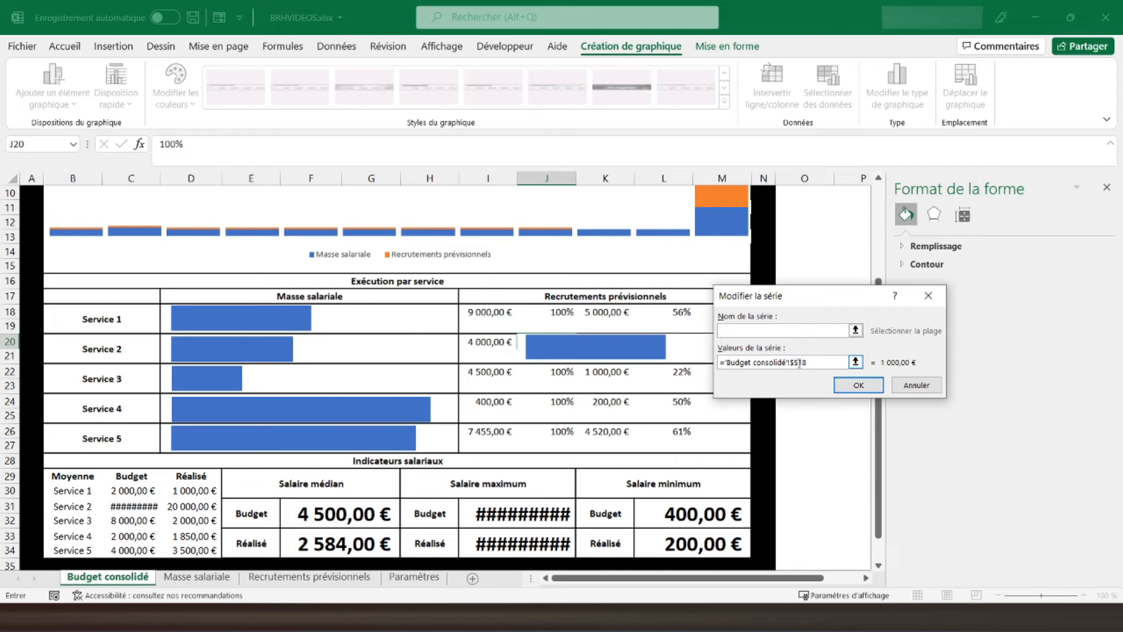
key("Return")
left_click(953, 444)
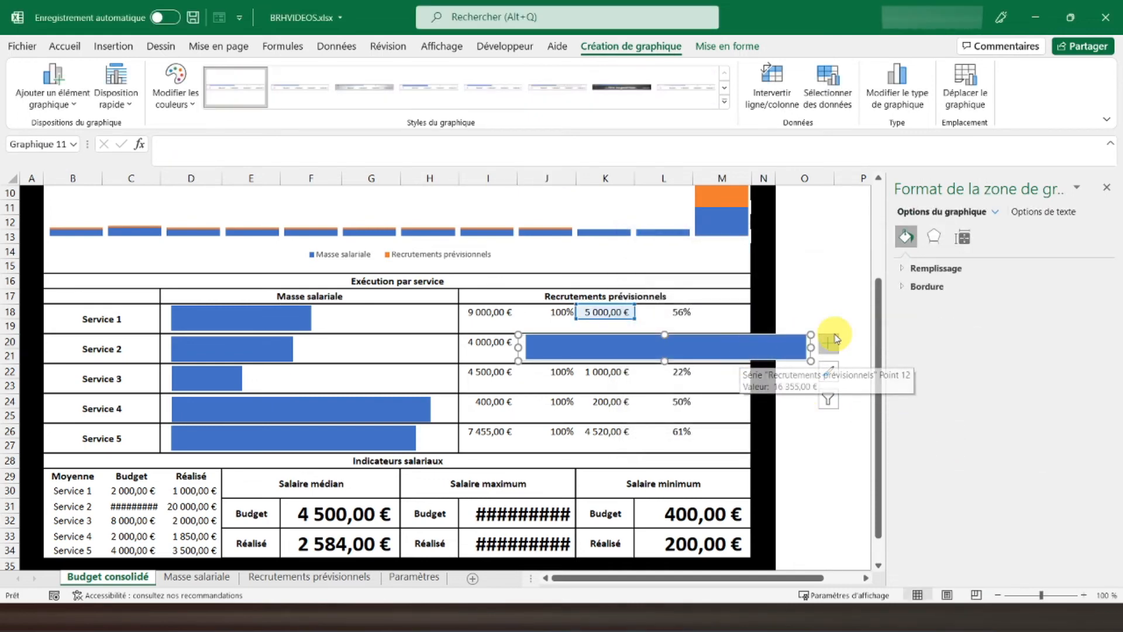
Display the axes of the chart linked to K18 and set its horizontal axis maximum to 9000
left_click(831, 341)
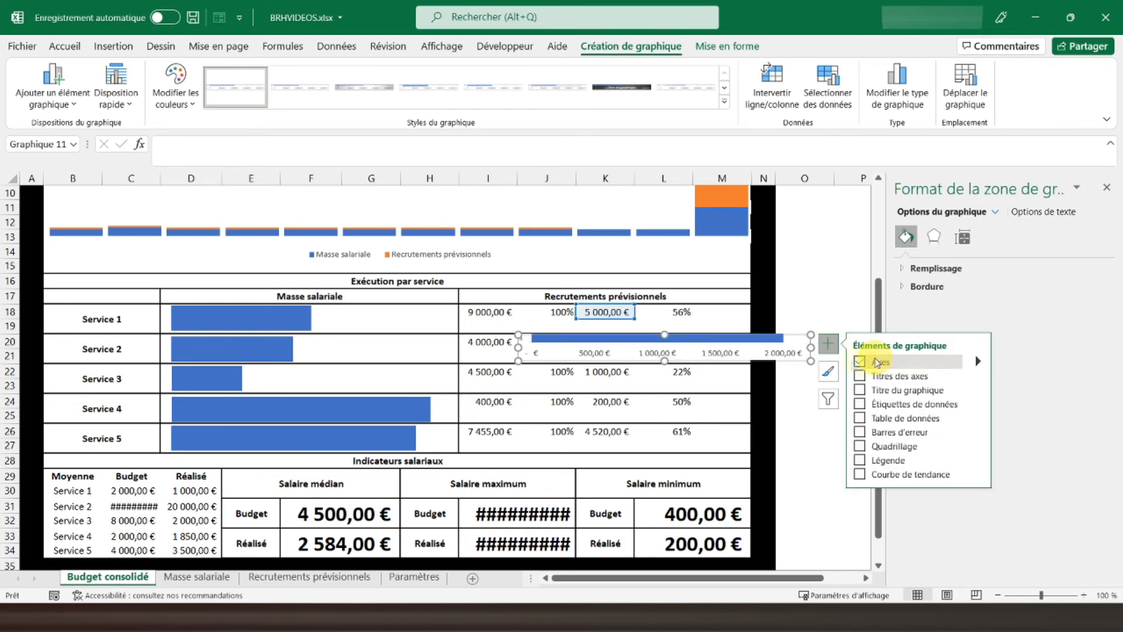
left_click(658, 353)
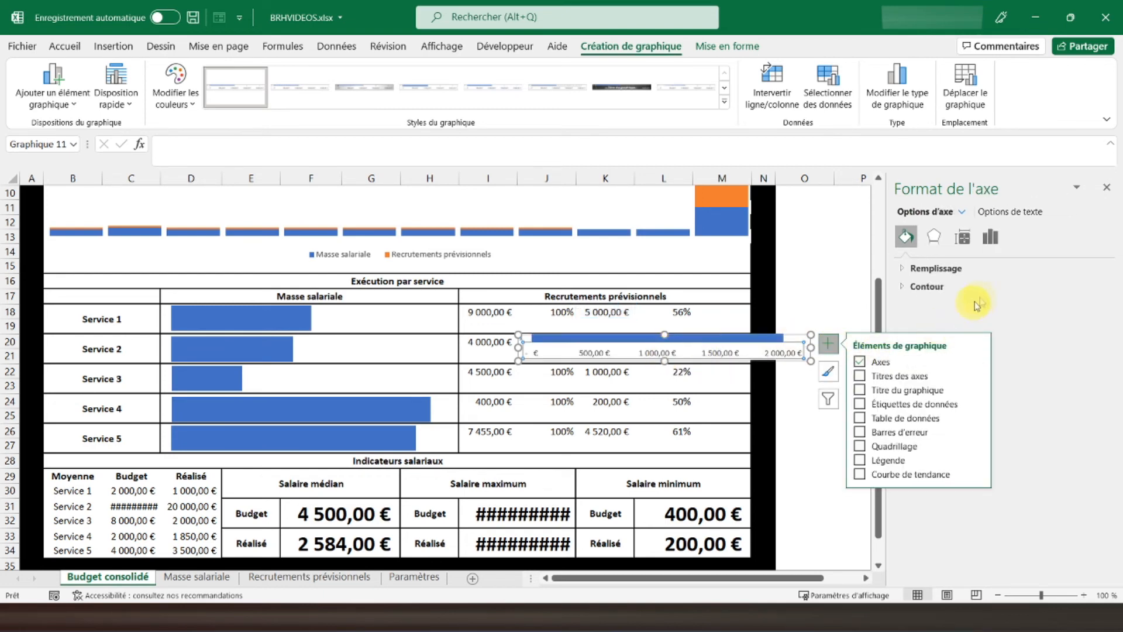
left_click(993, 236)
left_click(945, 269)
left_click(1002, 323)
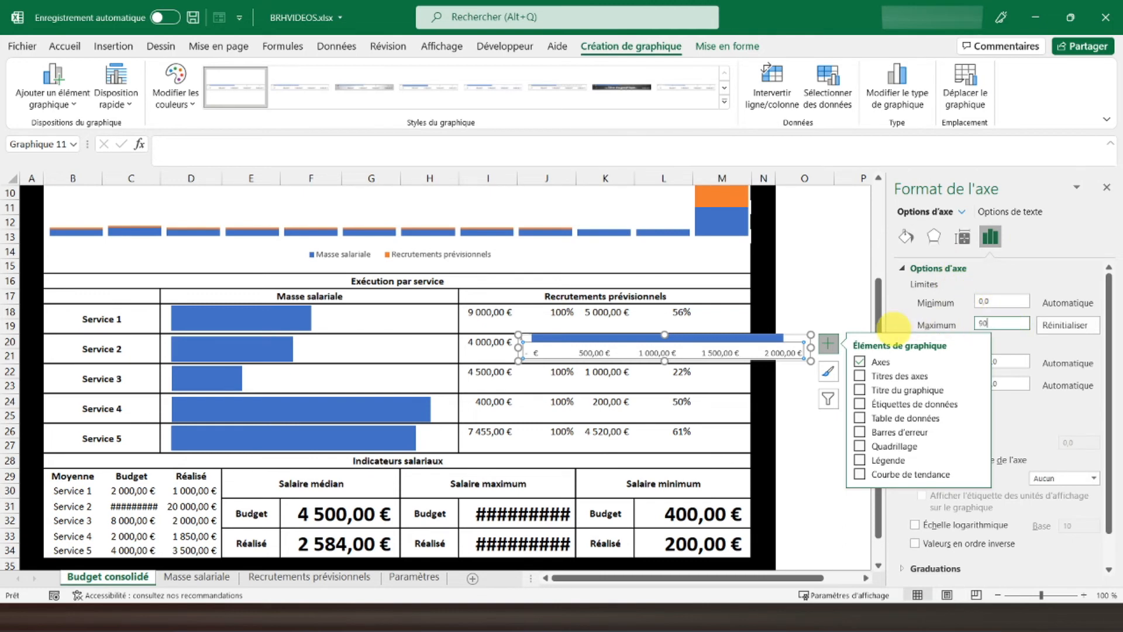
key("Return")
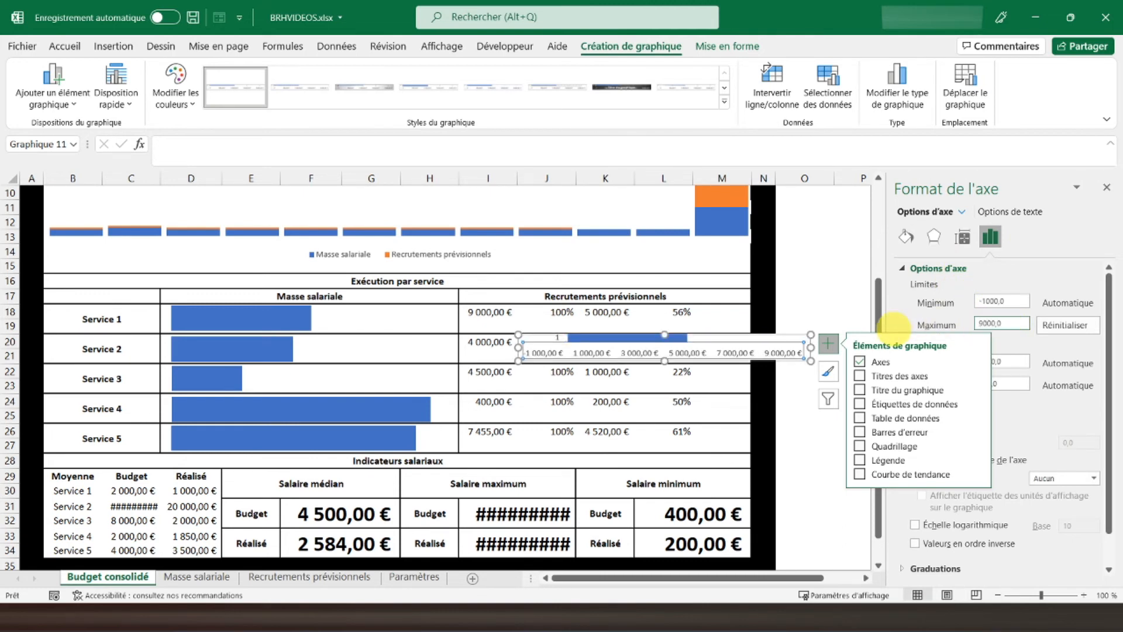
Hide the chart's axes and fit the chart into the Service 1 row under Recrutements prévisionnels
left_click(862, 361)
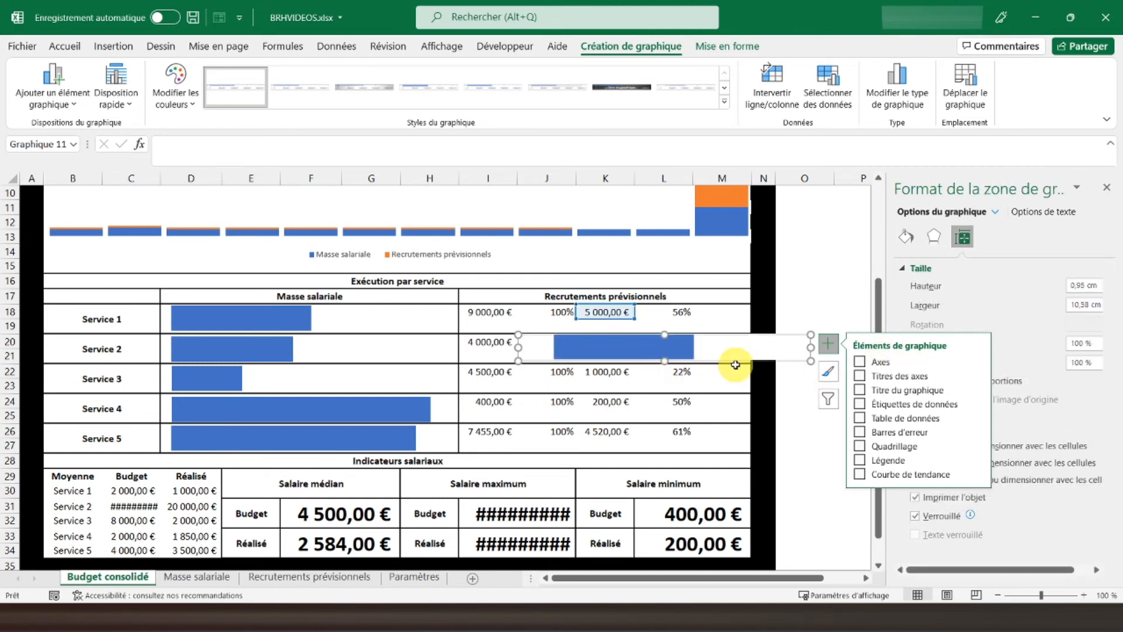
left_click_drag(737, 361, 677, 332)
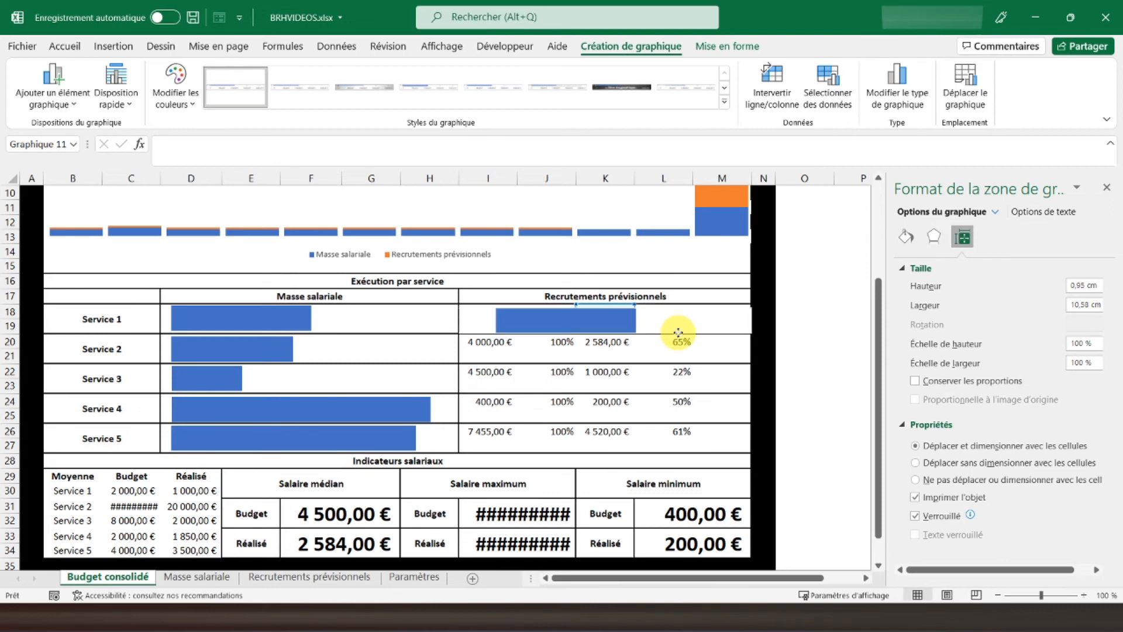
left_click_drag(678, 331, 679, 331)
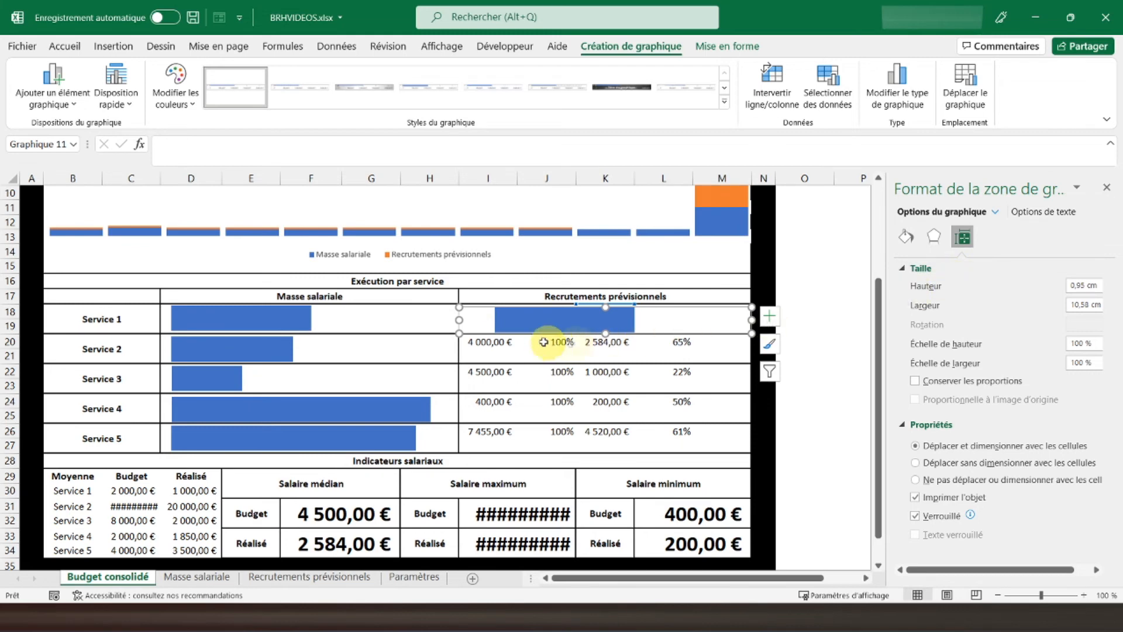
Display the axes of the Service 1 chart under Recrutements prévisionnels, set its horizontal axis minimum to 0, and hide the axes again
left_click(769, 317)
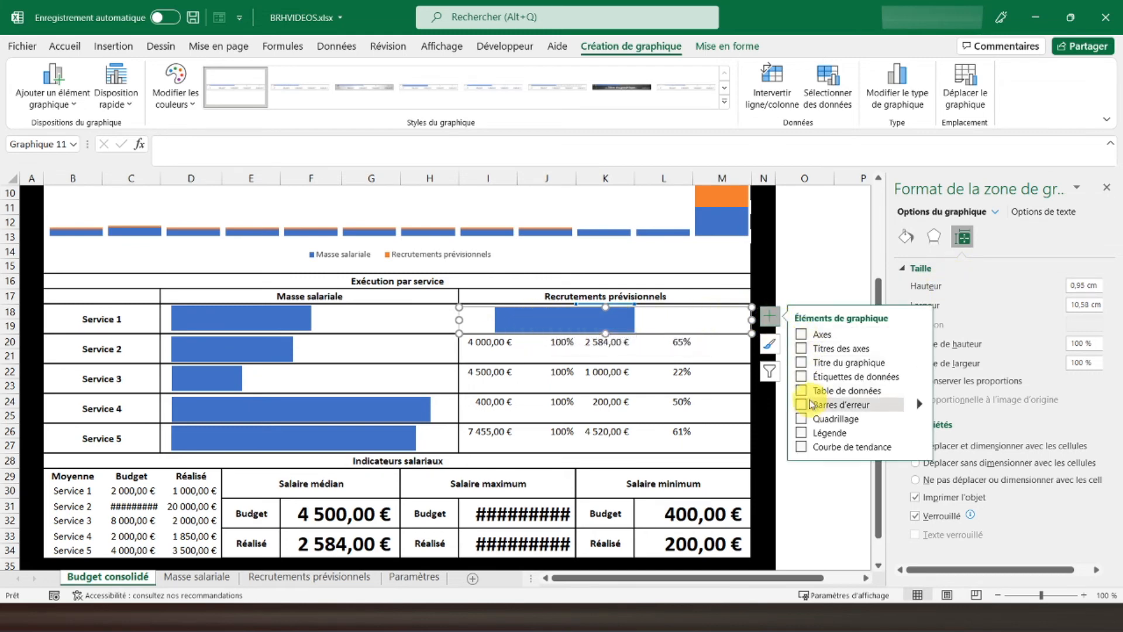
left_click(802, 335)
left_click(554, 326)
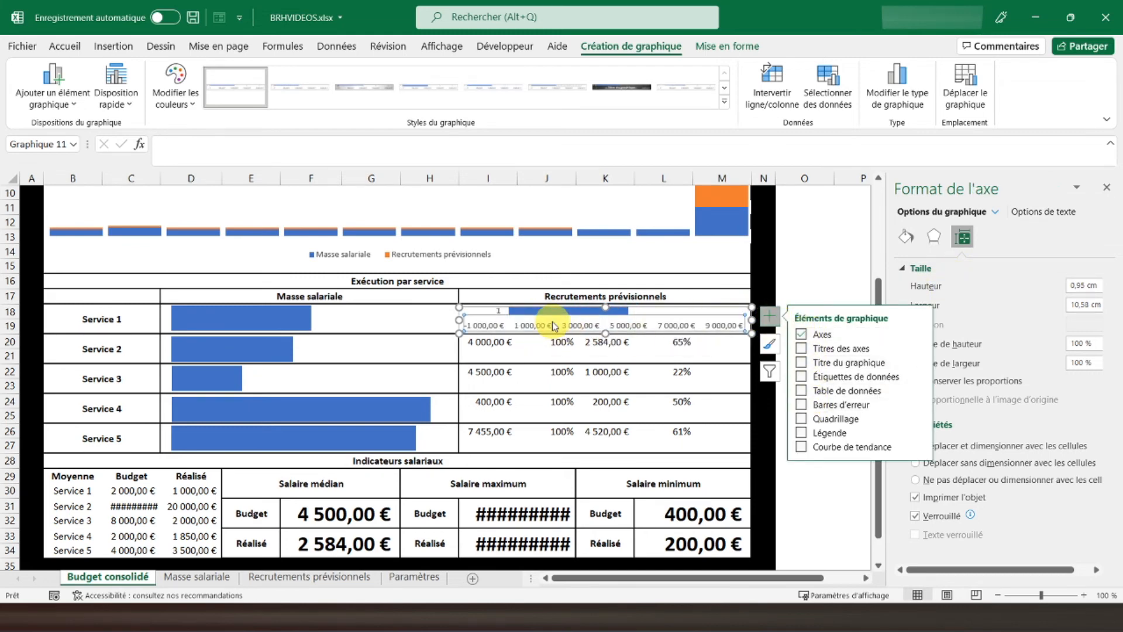
left_click(984, 243)
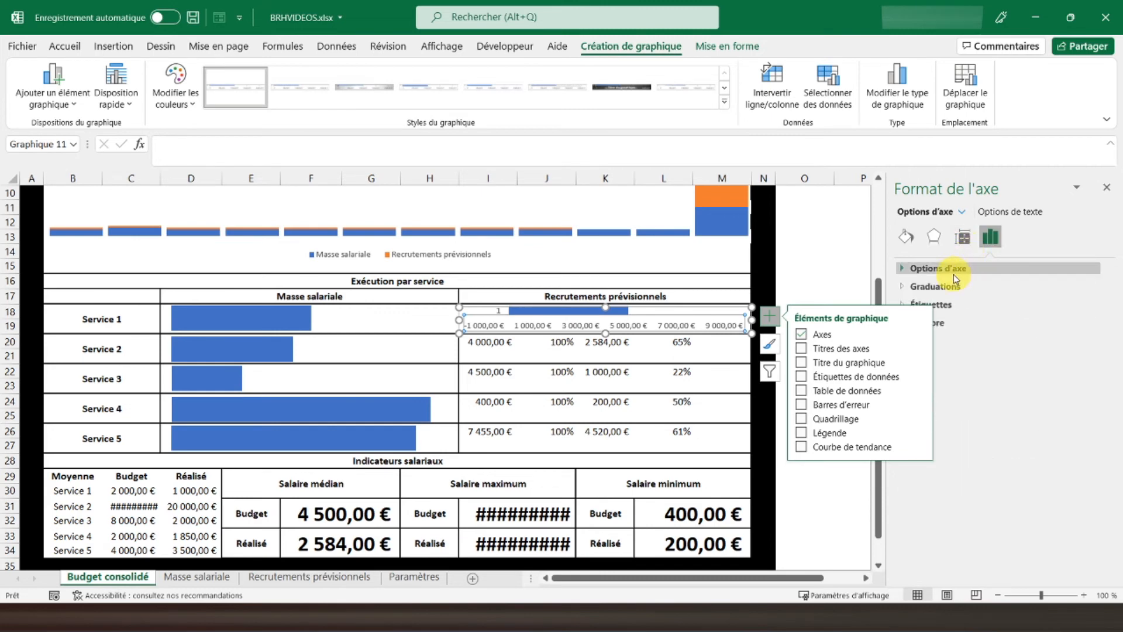
left_click(948, 269)
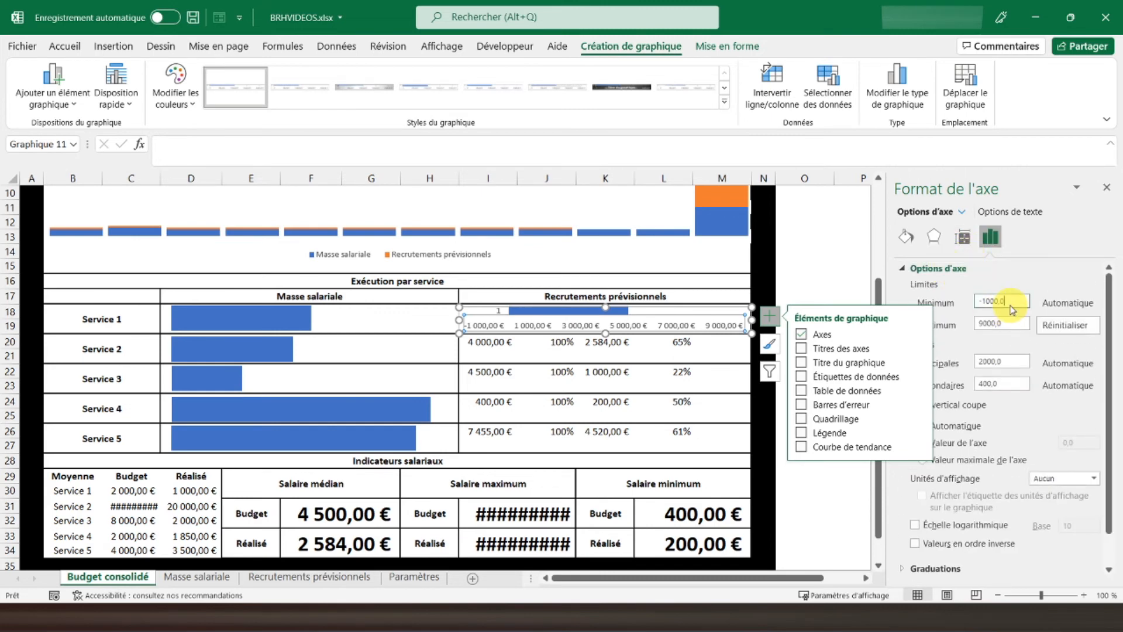
type("0")
key("Return")
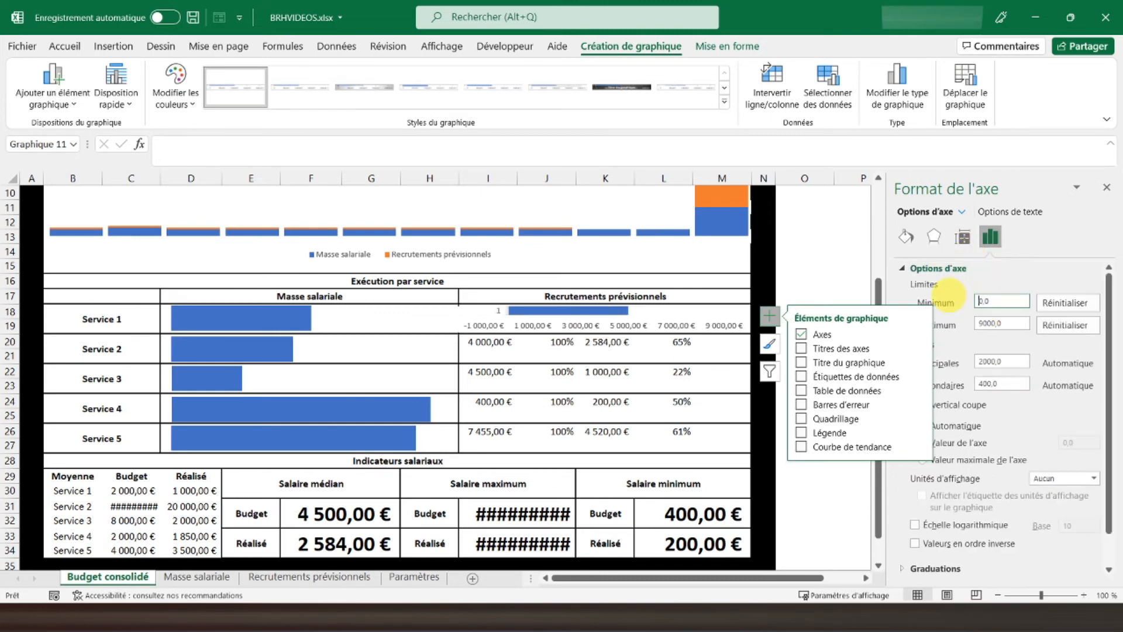
left_click(801, 335)
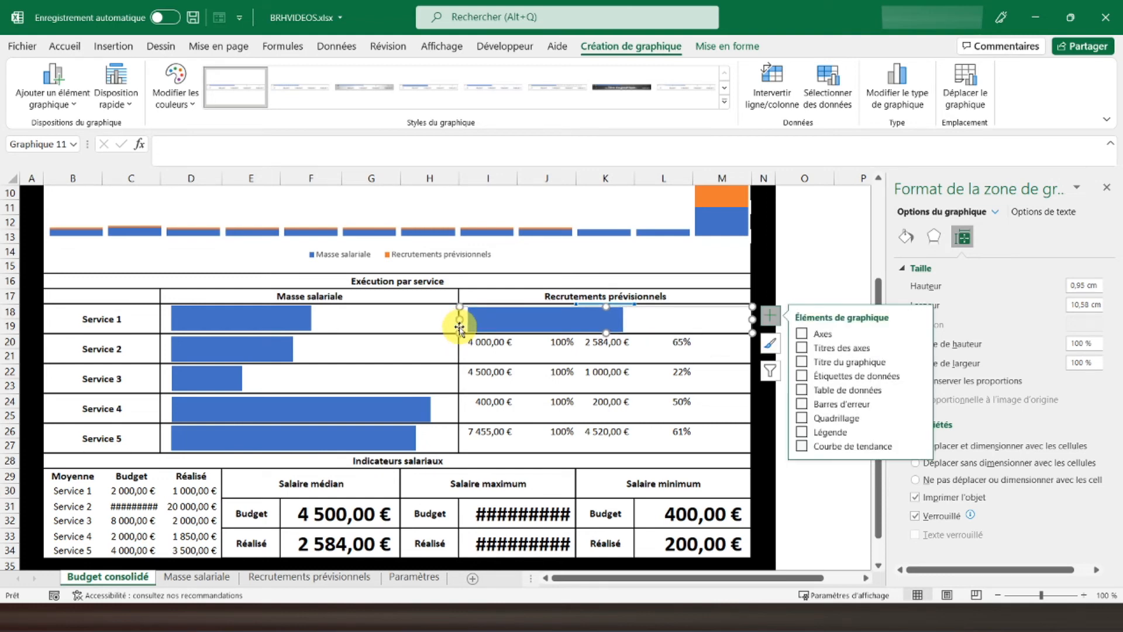
left_click(565, 401)
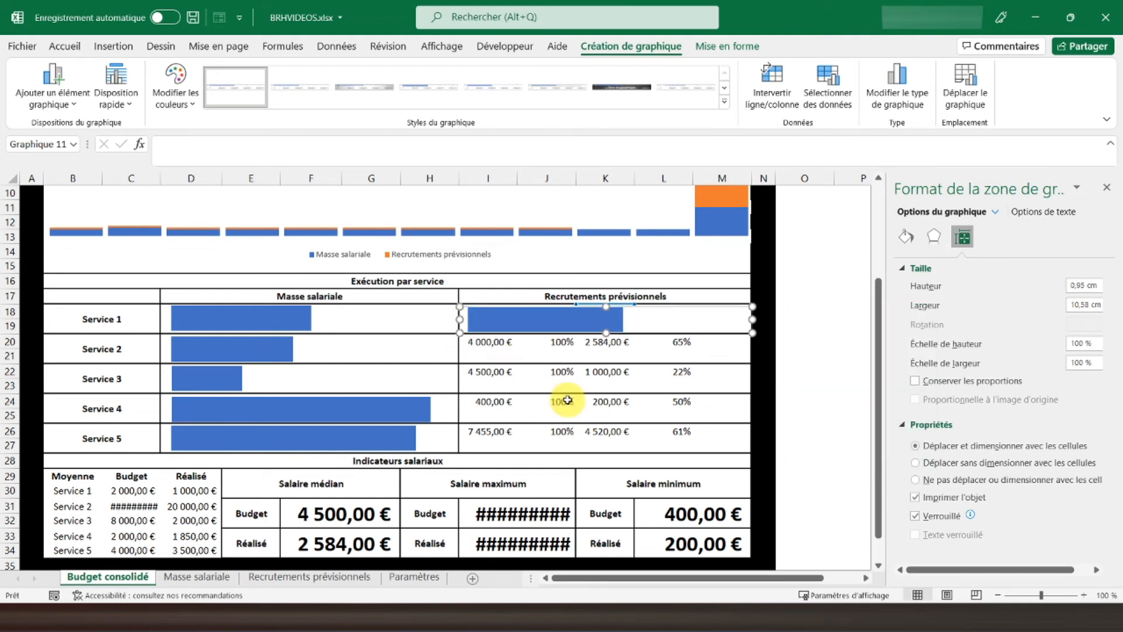
Widen column M slightly and fit the Service 1 chart within the Recrutements prévisionnels block
left_click(458, 319)
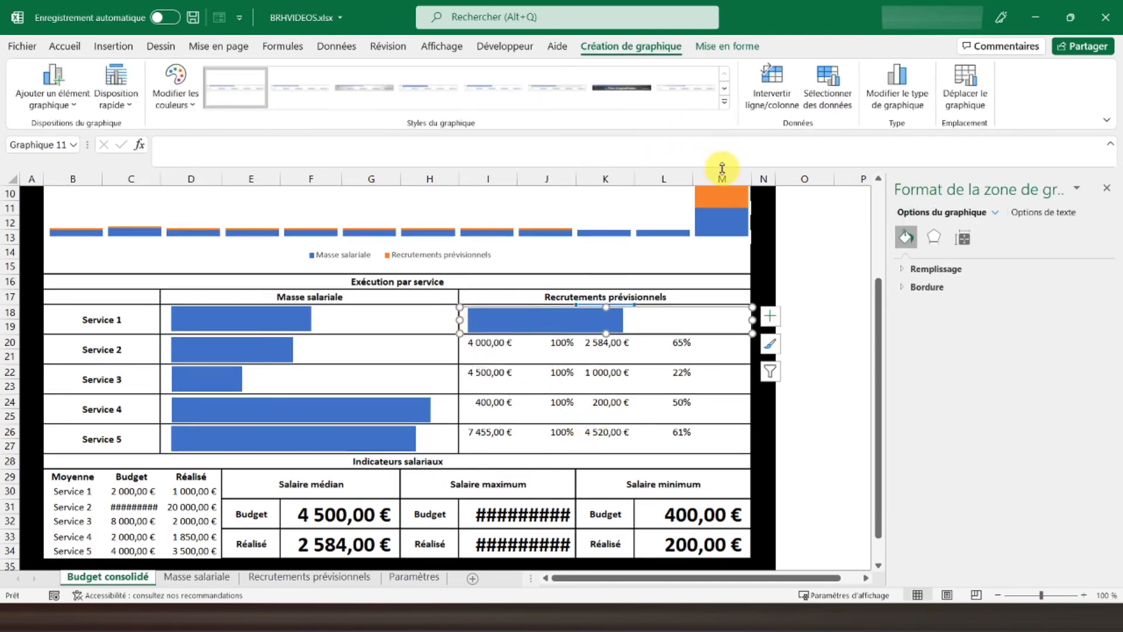
left_click_drag(750, 180, 752, 180)
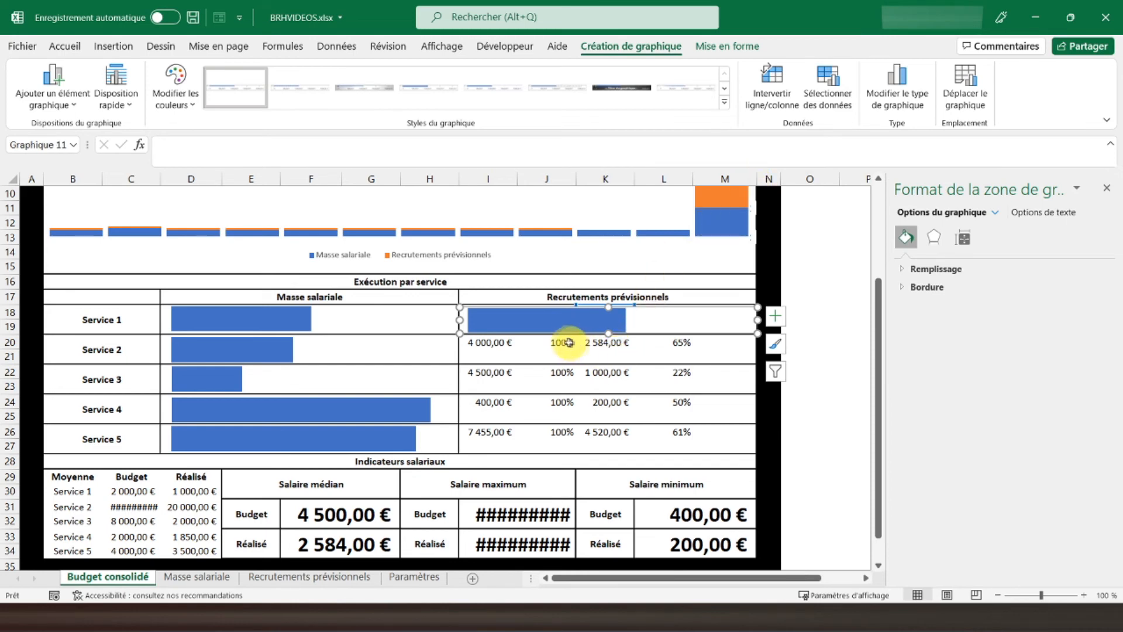
left_click_drag(758, 320, 758, 314)
left_click(648, 356)
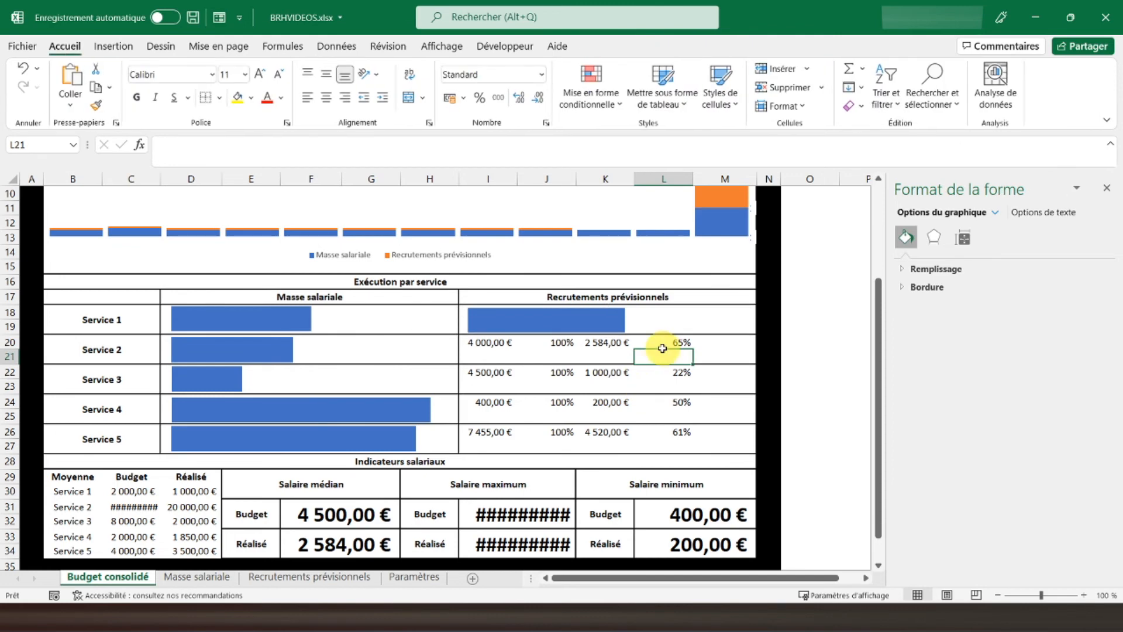
Duplicate the Service 1 chart under Recrutements prévisionnels and move the copy down over the Service 3 row, uncovering the Service 2 amounts
left_click(475, 328)
key("ctrl+c")
left_click(474, 342)
key("ctrl+v")
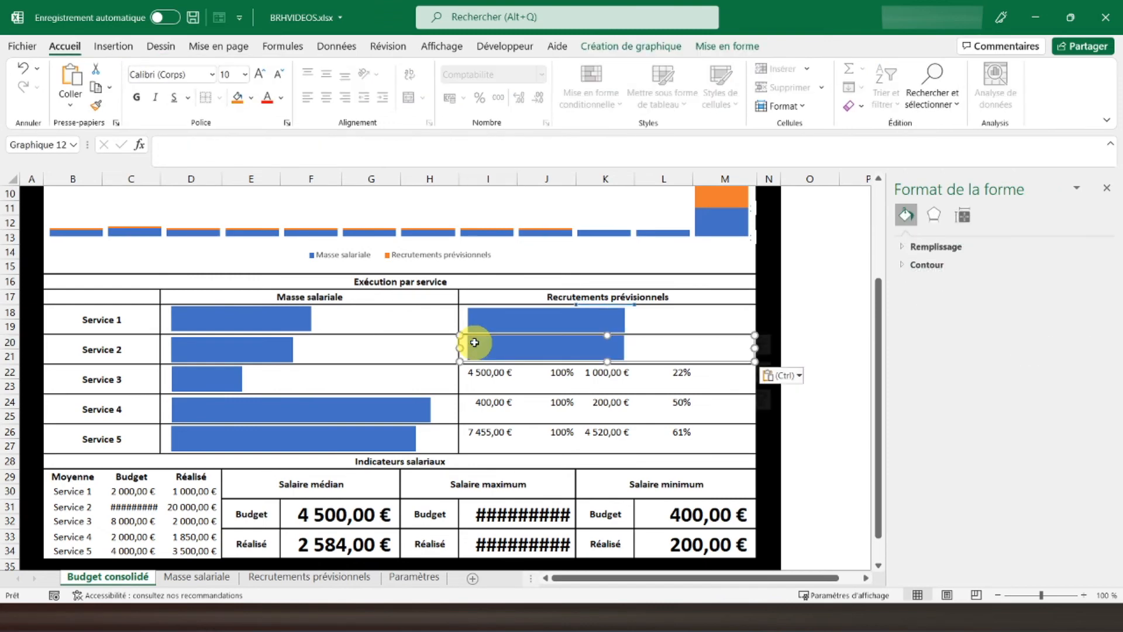
left_click(476, 345)
left_click_drag(465, 354, 470, 391)
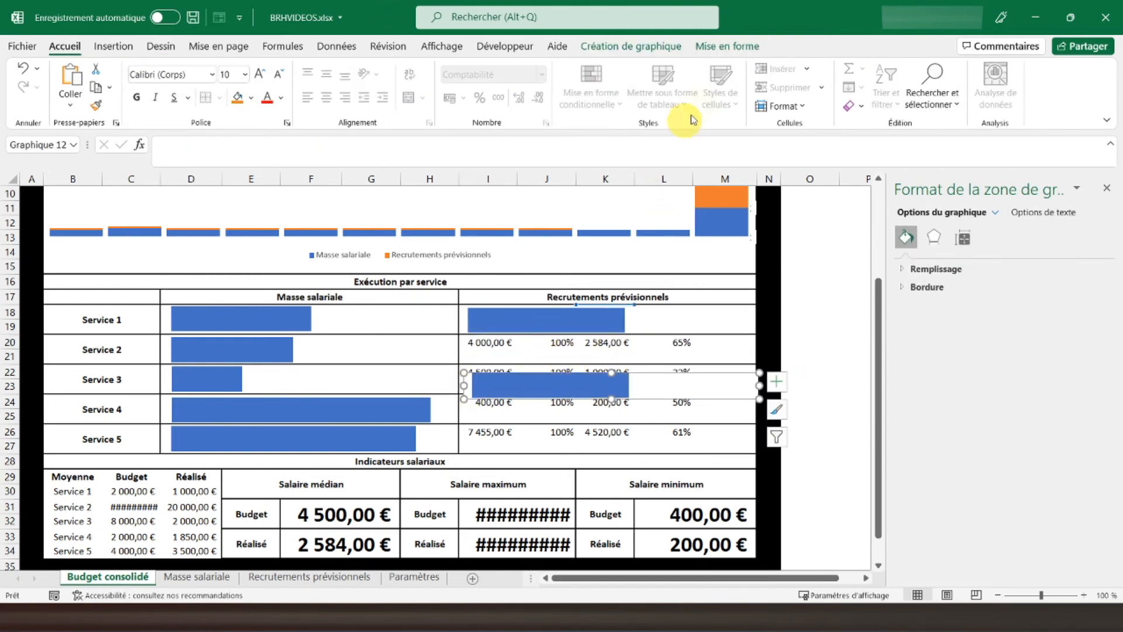
Change the copied chart's series values to cell K20, the Service 2 amount under Recrutements prévisionnels
left_click(599, 46)
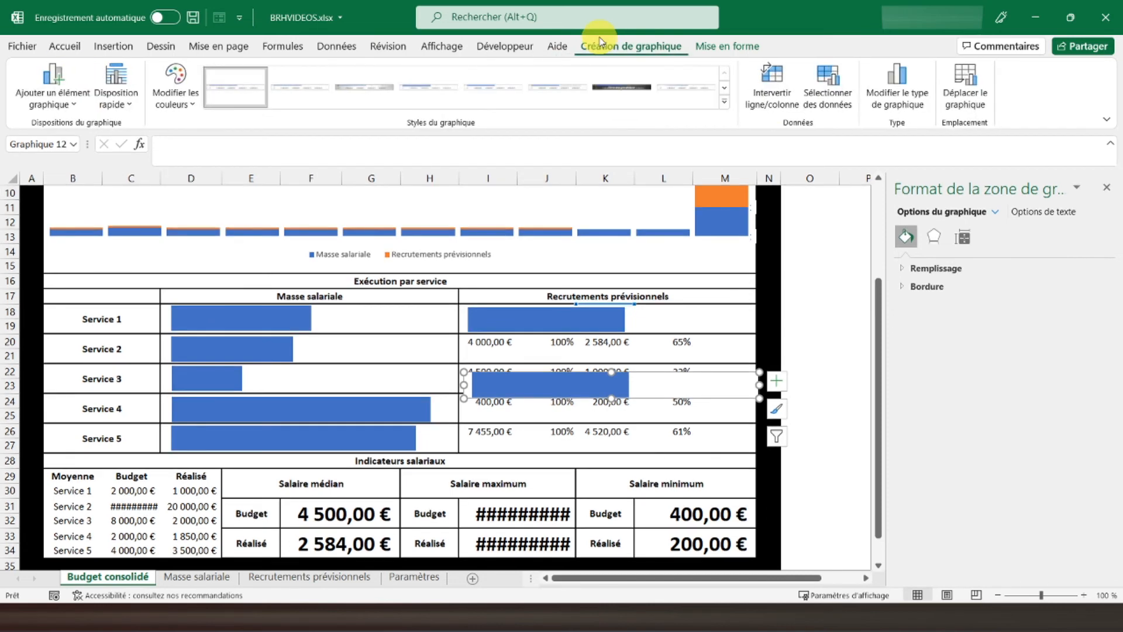
left_click(828, 88)
left_click(715, 338)
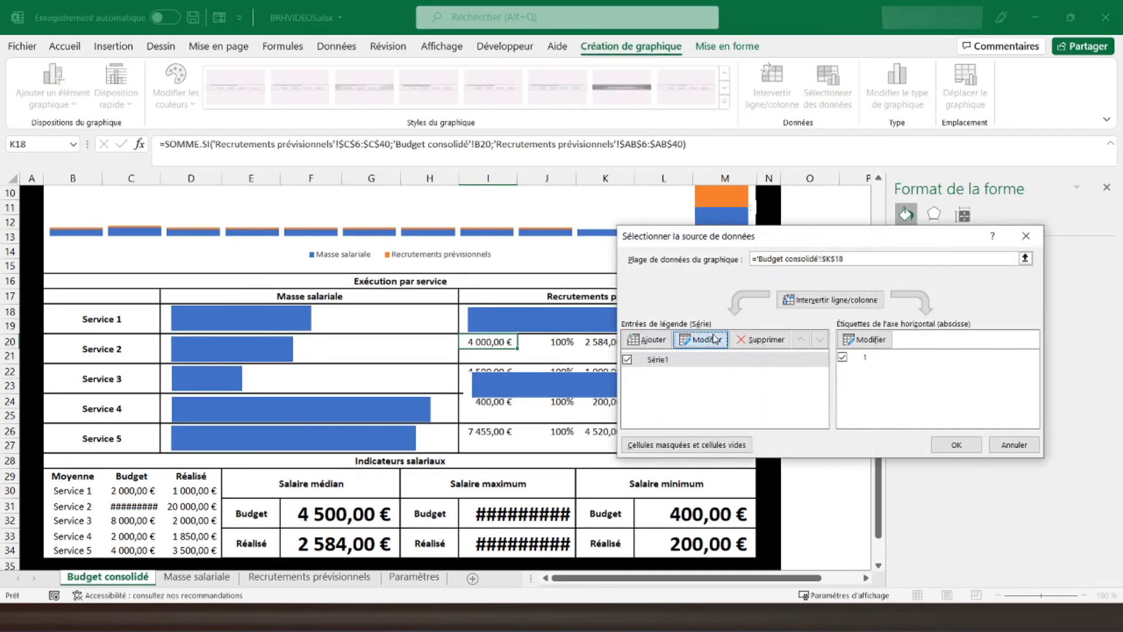
left_click(817, 360)
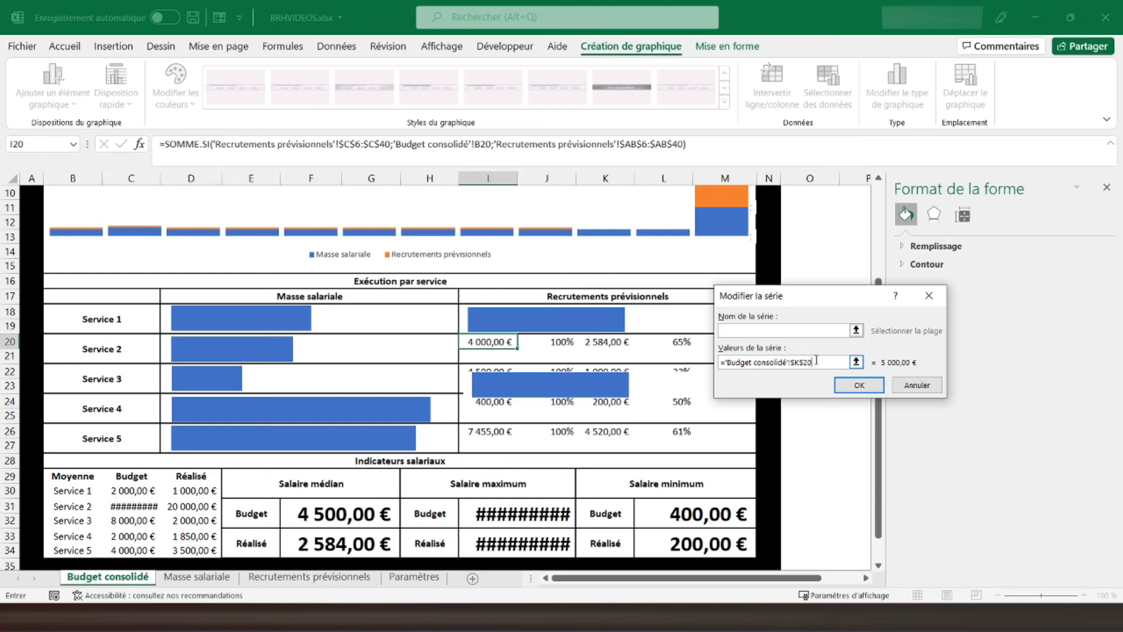
key("Return")
left_click(956, 446)
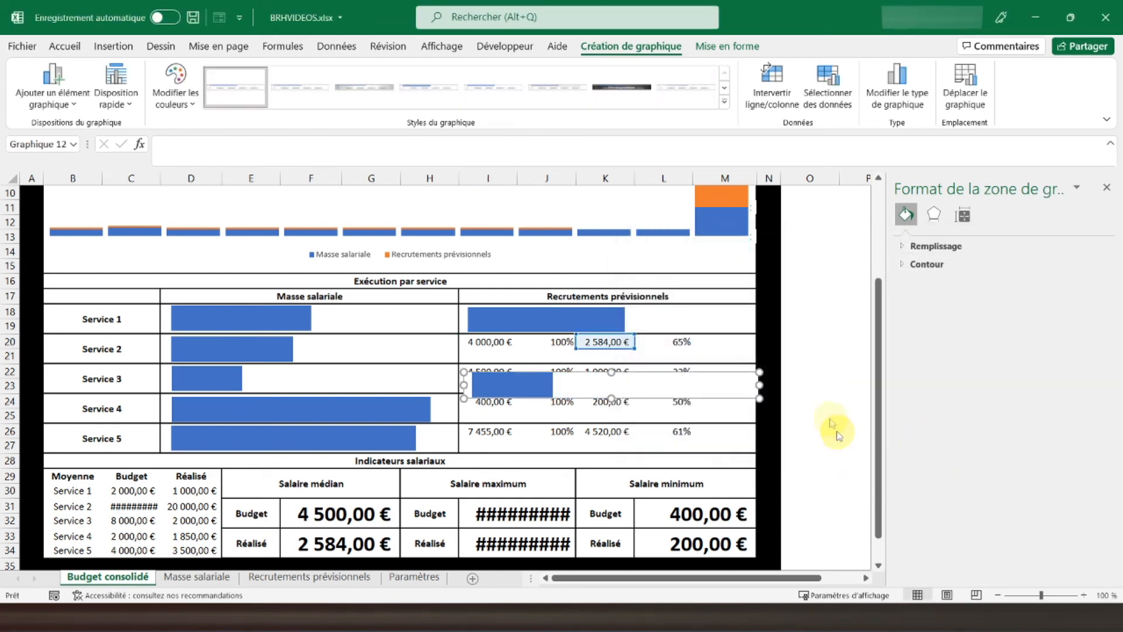
Display the axes of the chart linked to K20 and set its horizontal axis minimum to 0 and maximum to 4000
left_click(778, 383)
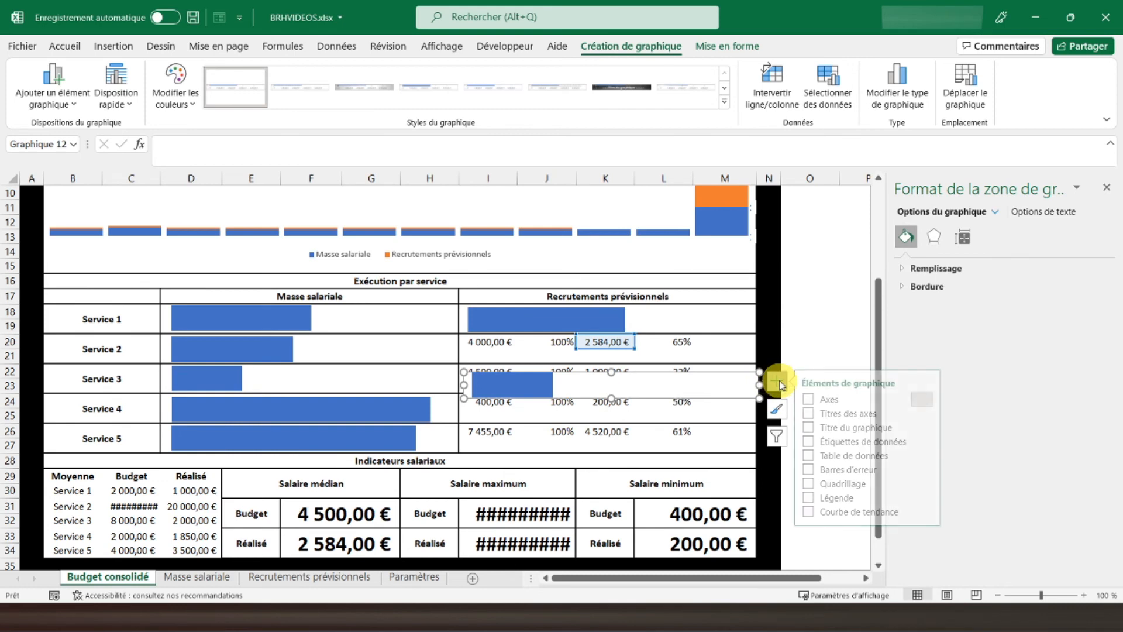
left_click(811, 399)
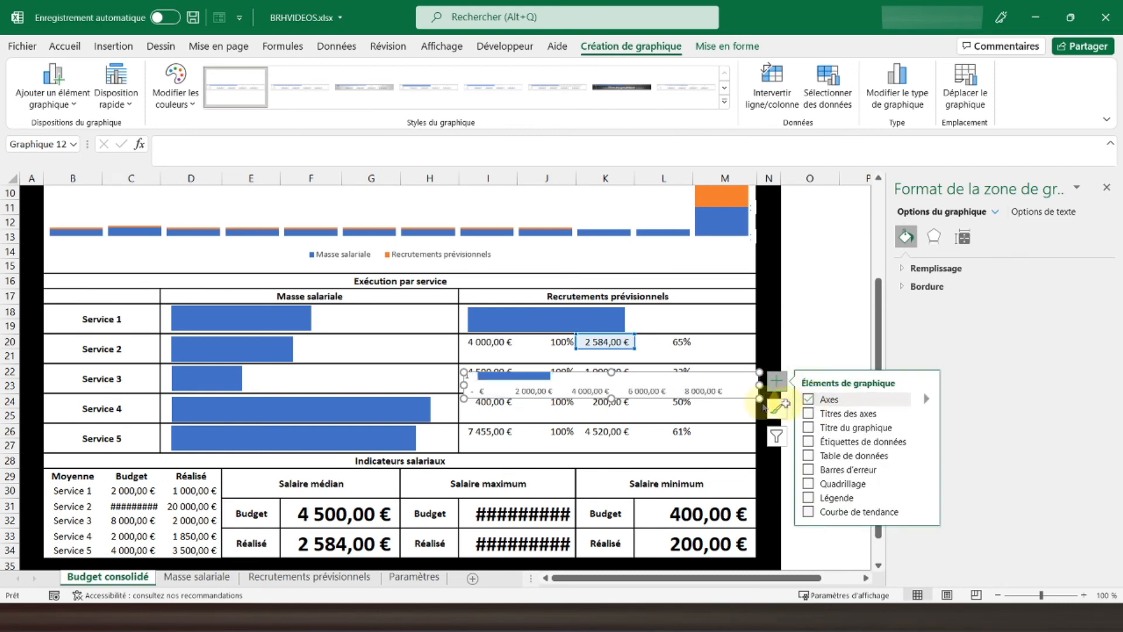
left_click(580, 393)
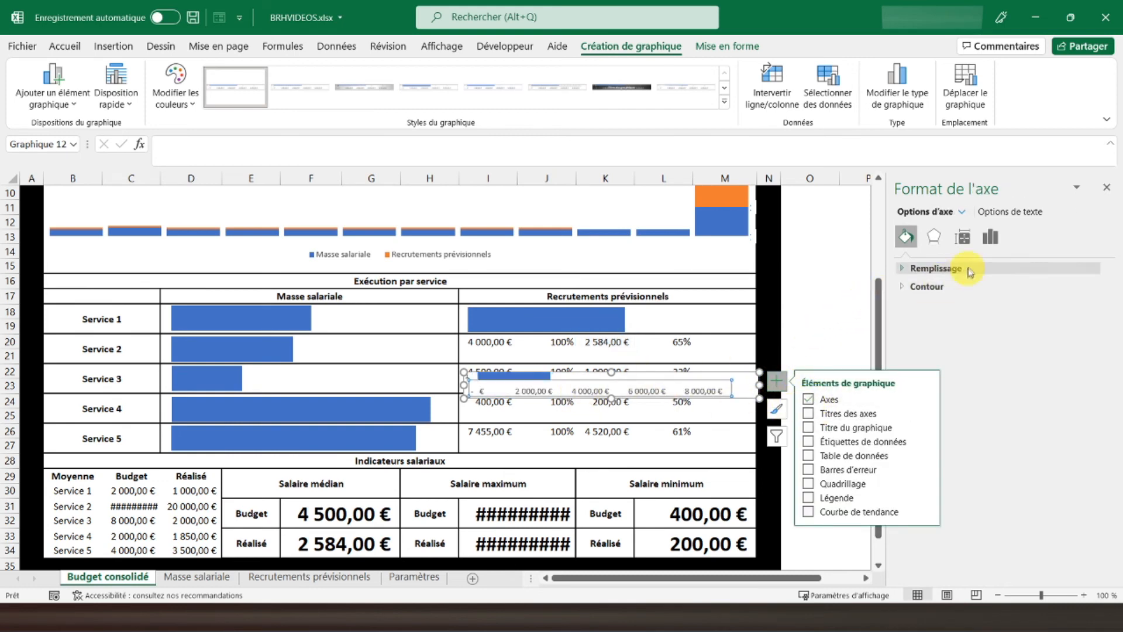
left_click(989, 244)
left_click(959, 267)
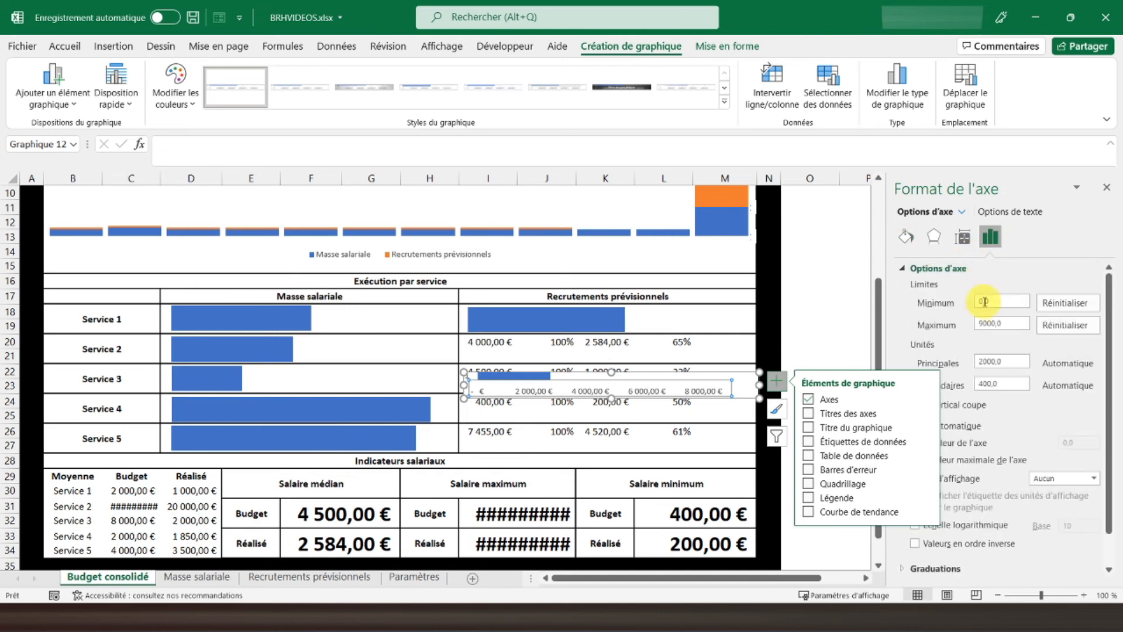
left_click_drag(1002, 301, 951, 310)
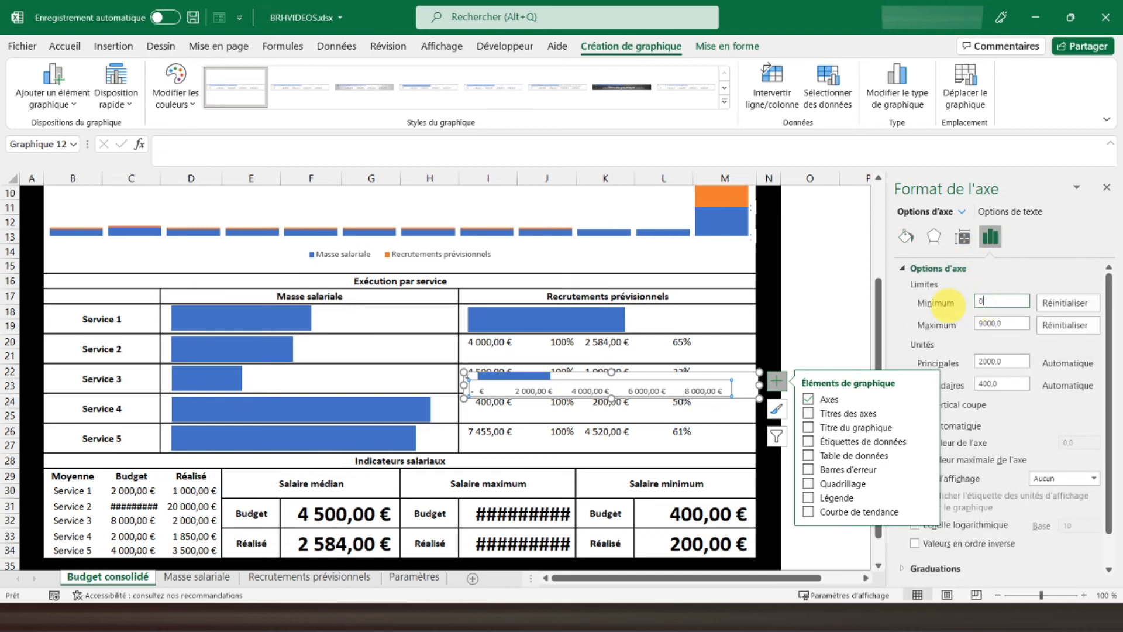
left_click_drag(1015, 327, 912, 324)
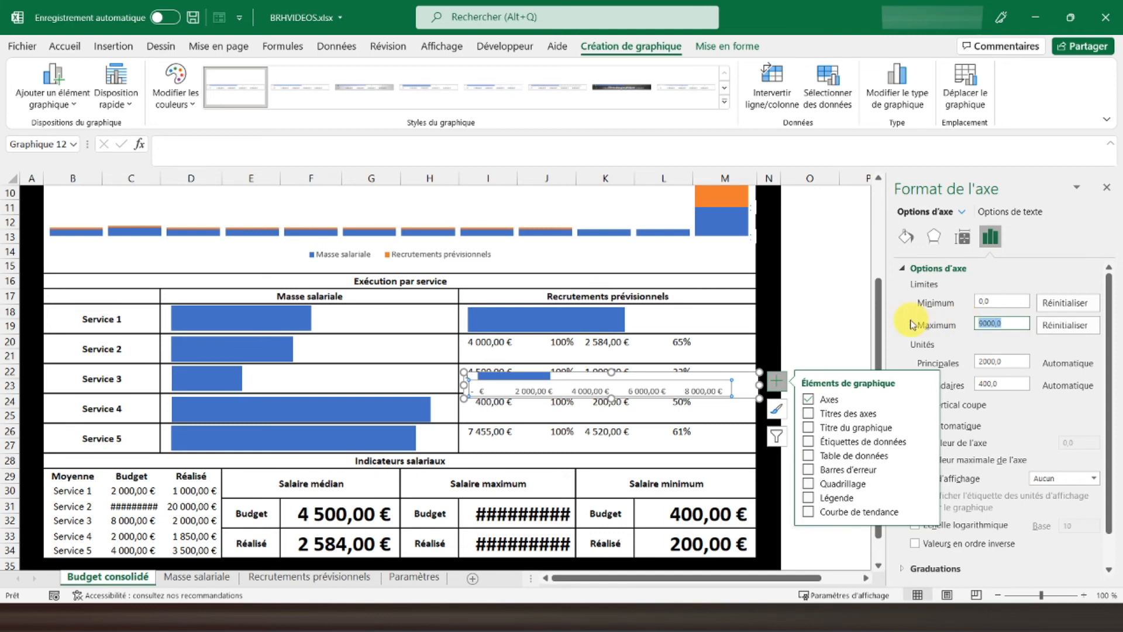
key("Return")
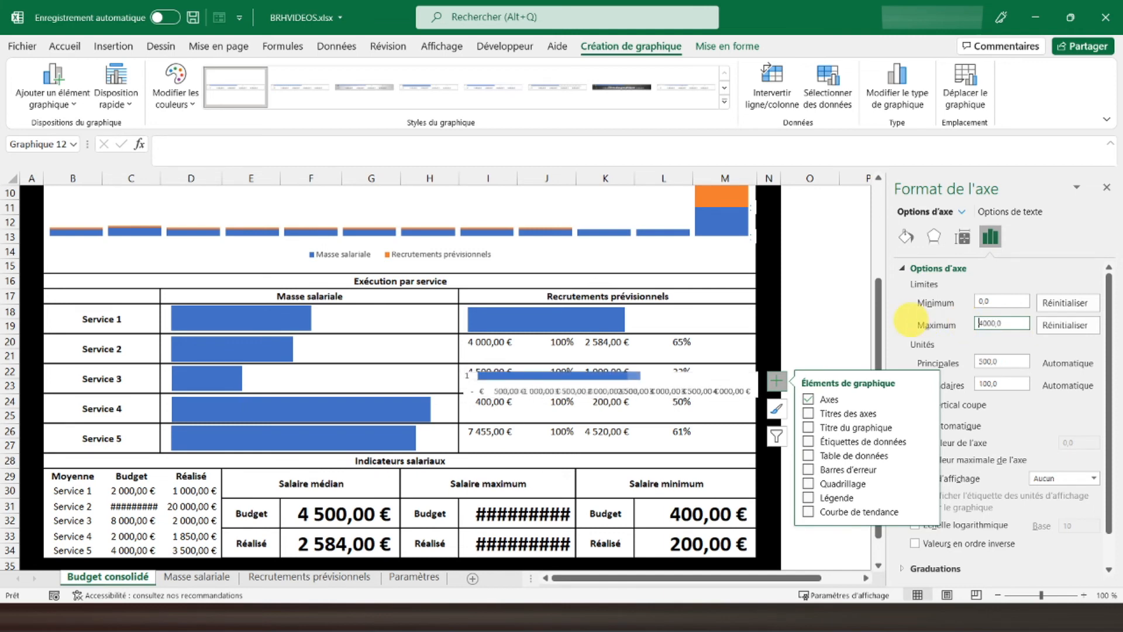
Hide the axes of the chart linked to K20 and move it into the Service 2 row under Recrutements prévisionnels
left_click(809, 399)
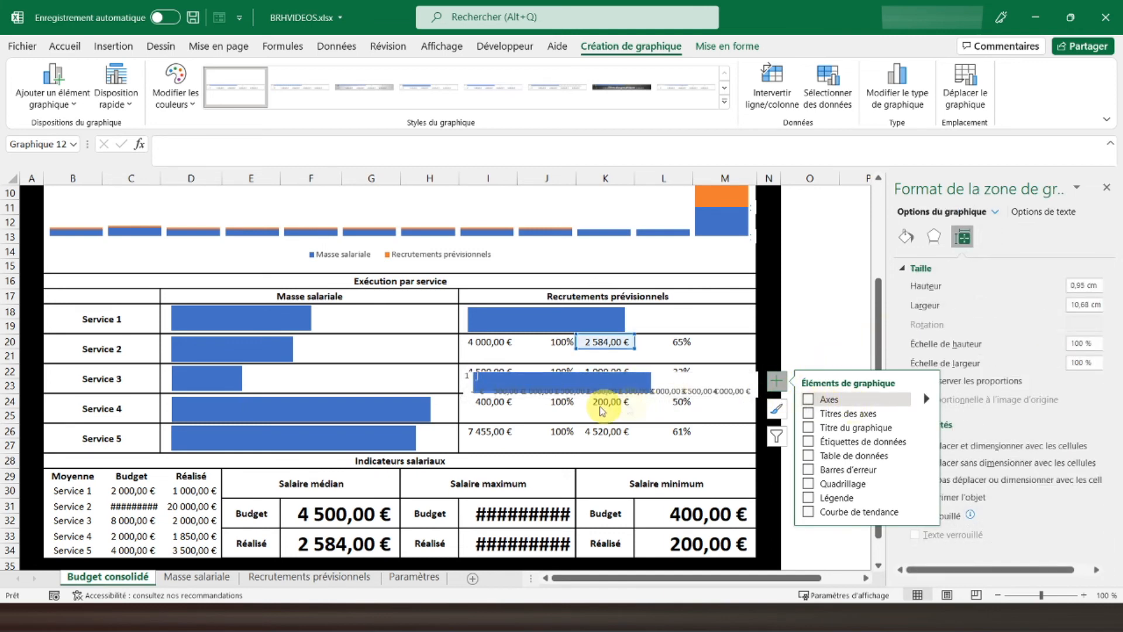
left_click(462, 377)
left_click_drag(462, 375, 460, 354)
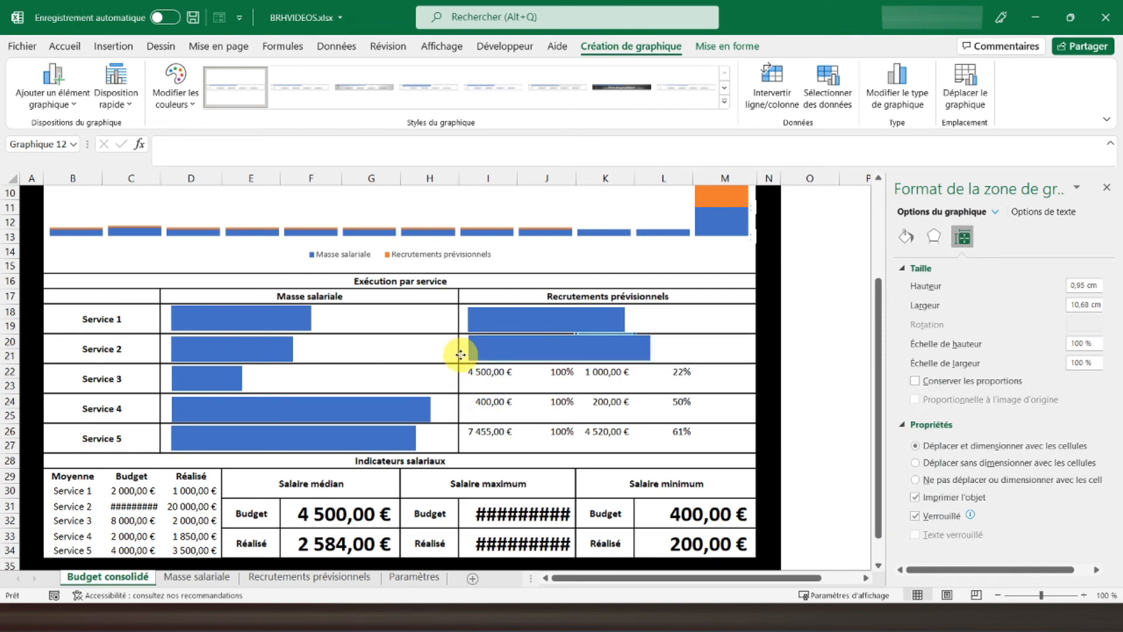
left_click_drag(461, 355, 461, 356)
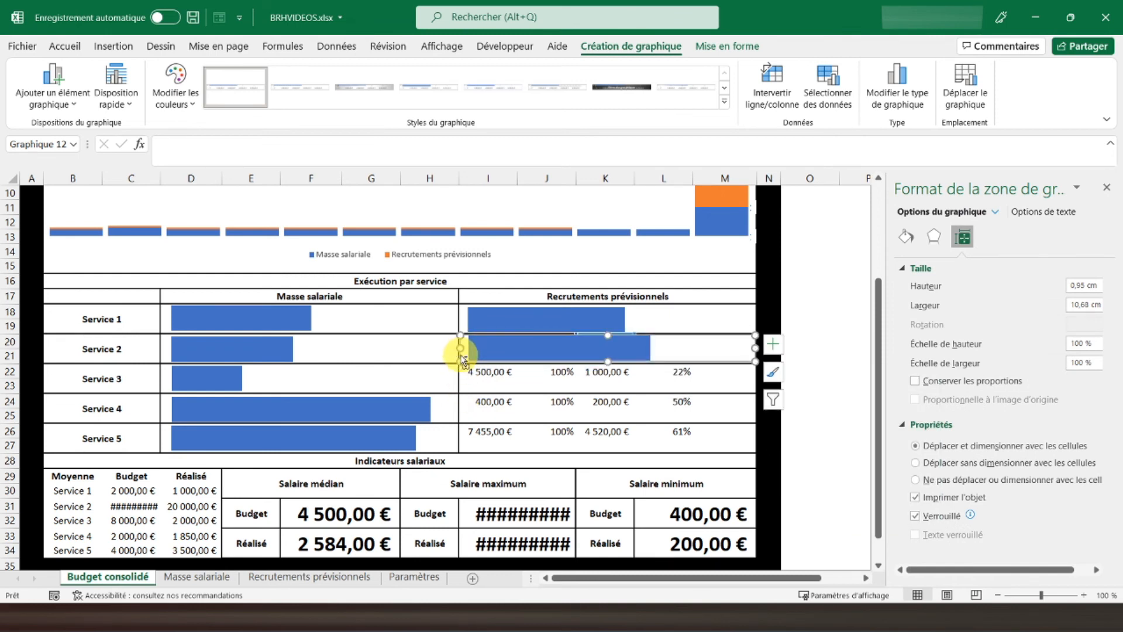
Duplicate the Service 2 chart under Recrutements prévisionnels and move the copy down over the Service 4 row
key("ctrl+c")
left_click(481, 370)
key("ctrl+v")
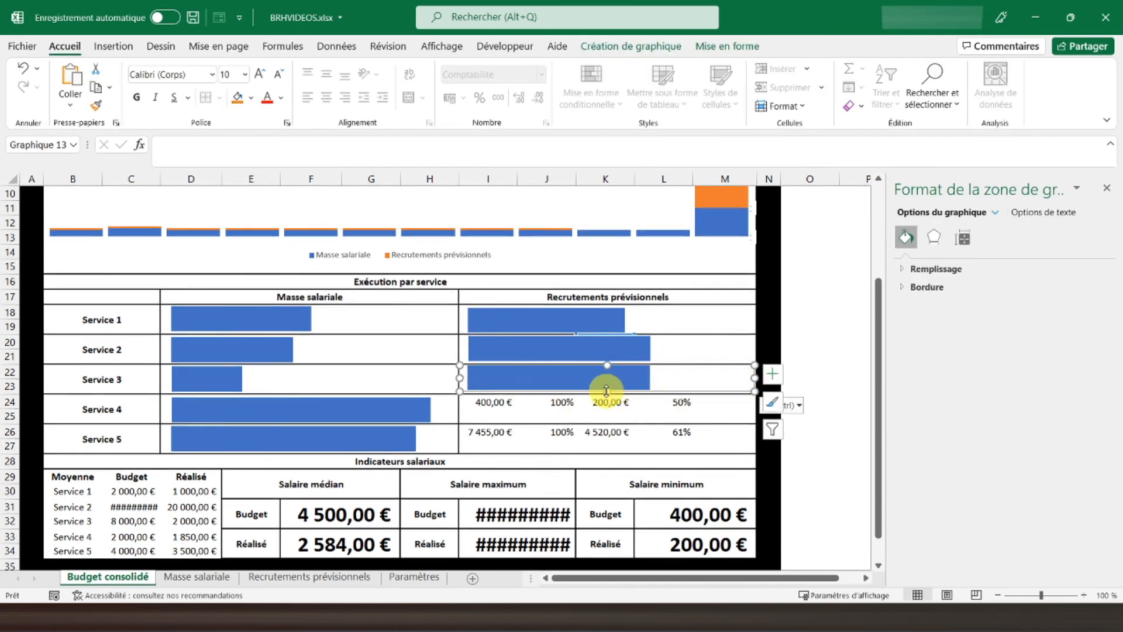
left_click_drag(589, 390, 592, 432)
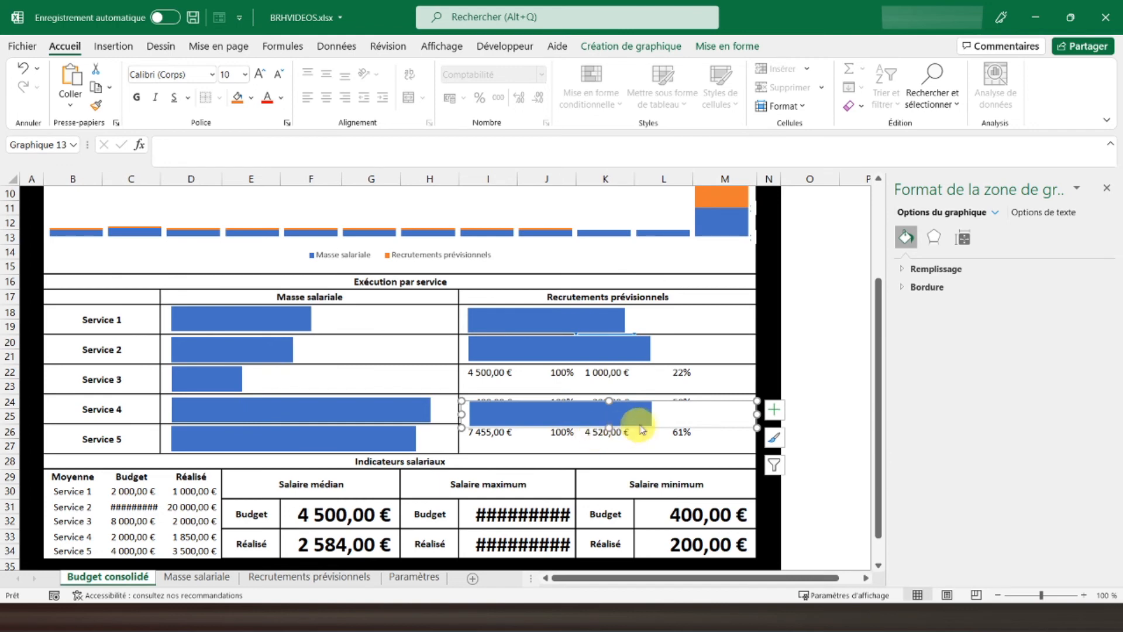
Change the new copy's chart data range to cell K22, the Service 3 amount under Recrutements prévisionnels
left_click(648, 46)
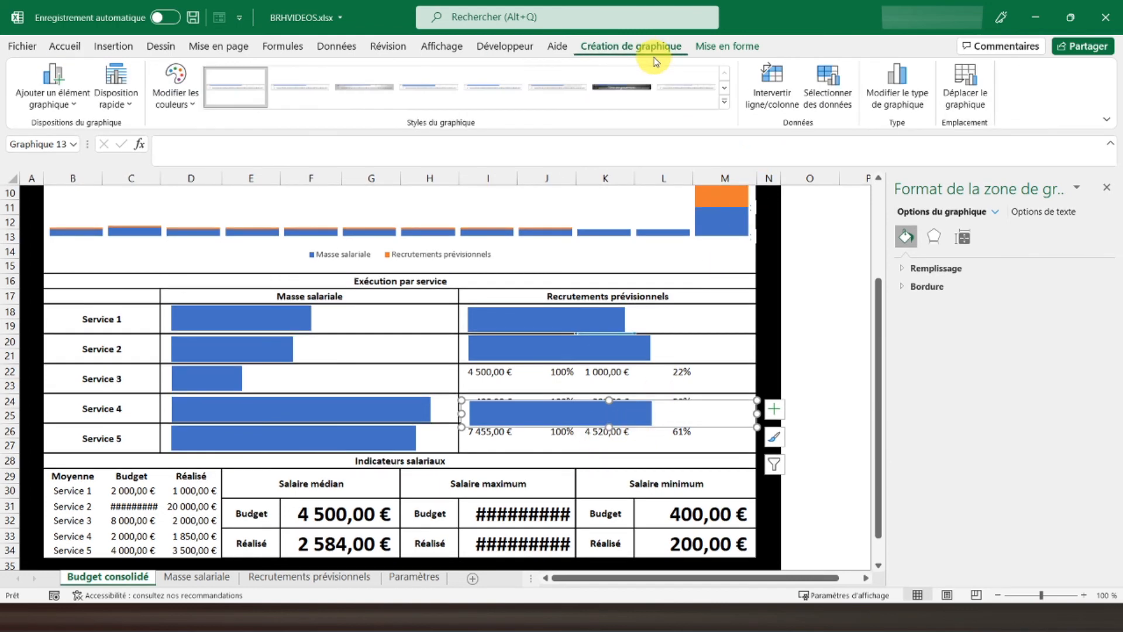
left_click(827, 82)
left_click(857, 259)
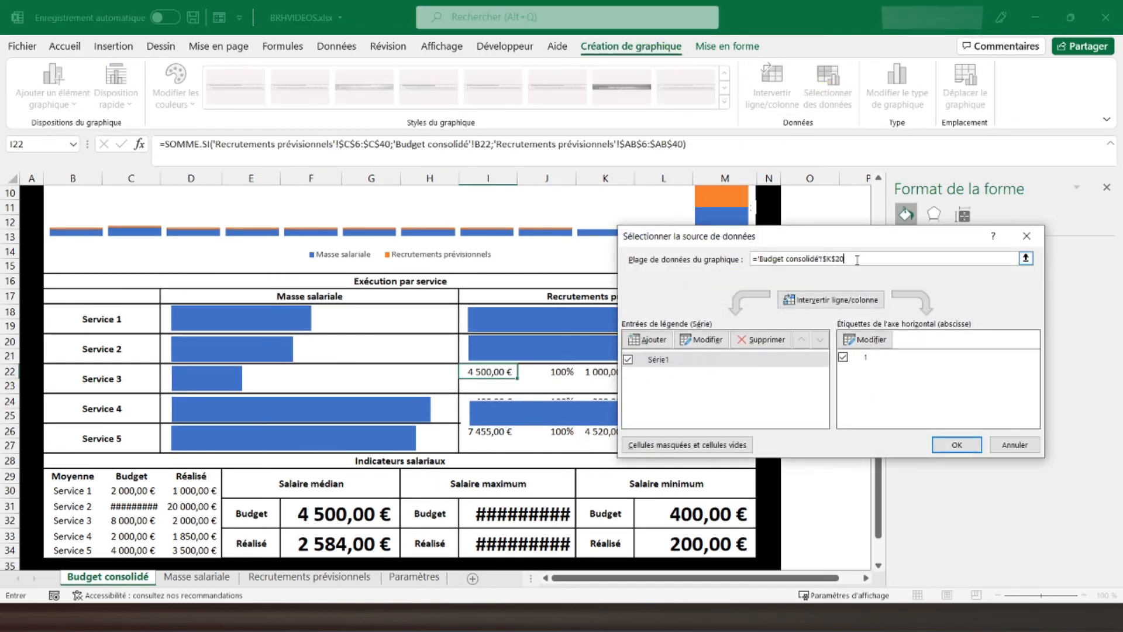
key("Return")
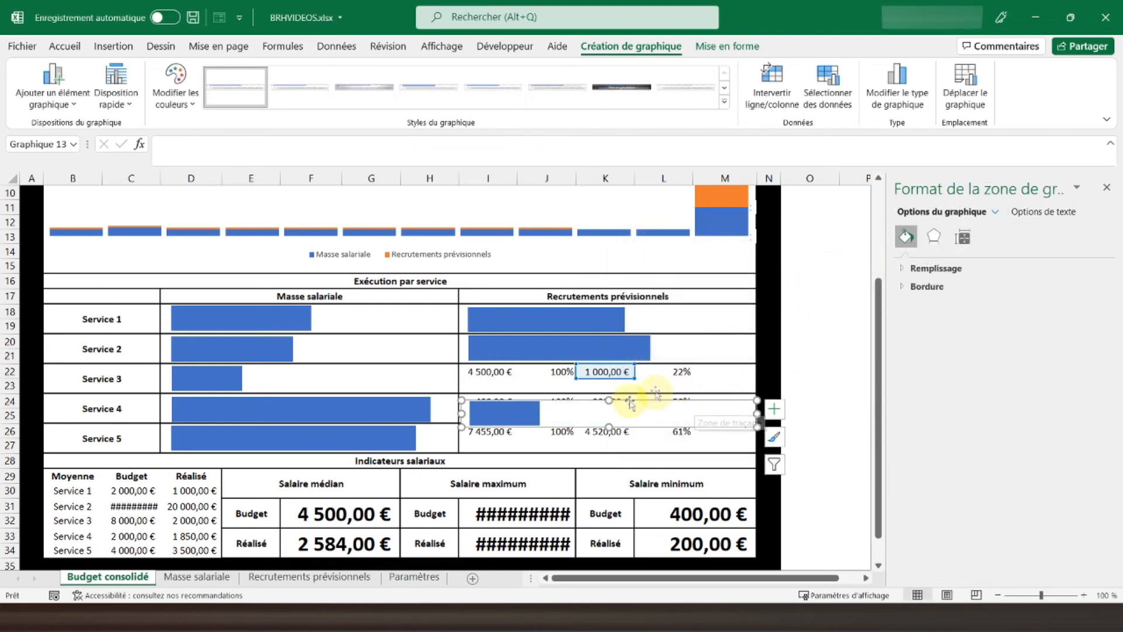
Display the axes of the chart linked to K22 and set its horizontal axis maximum to 4500
left_click(774, 408)
left_click(807, 427)
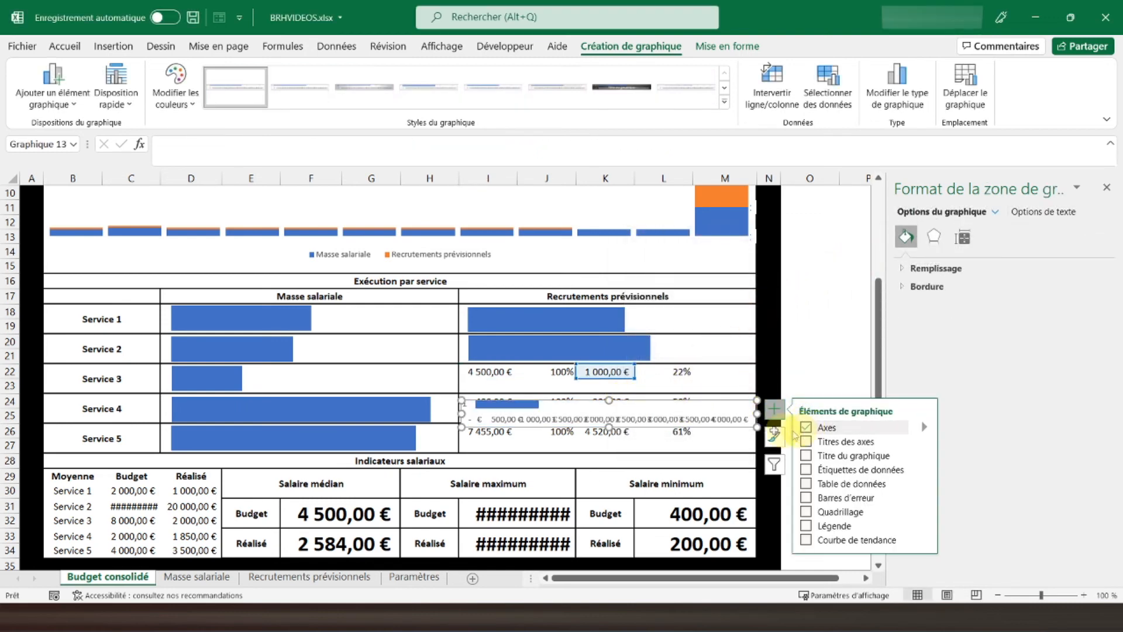
left_click(655, 422)
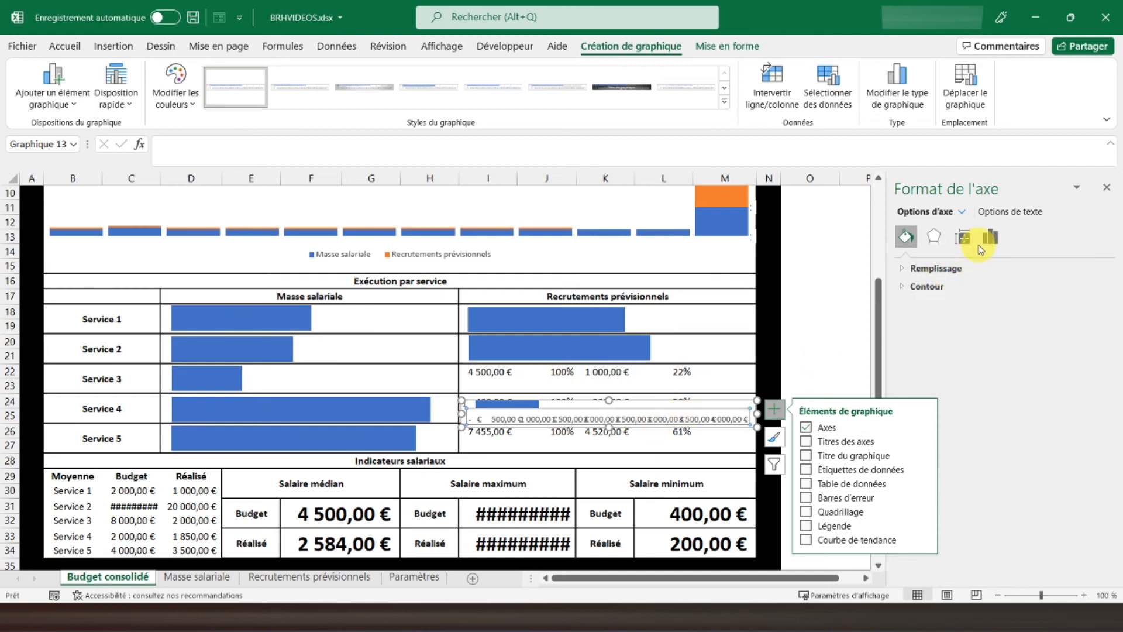
left_click(990, 240)
left_click(995, 267)
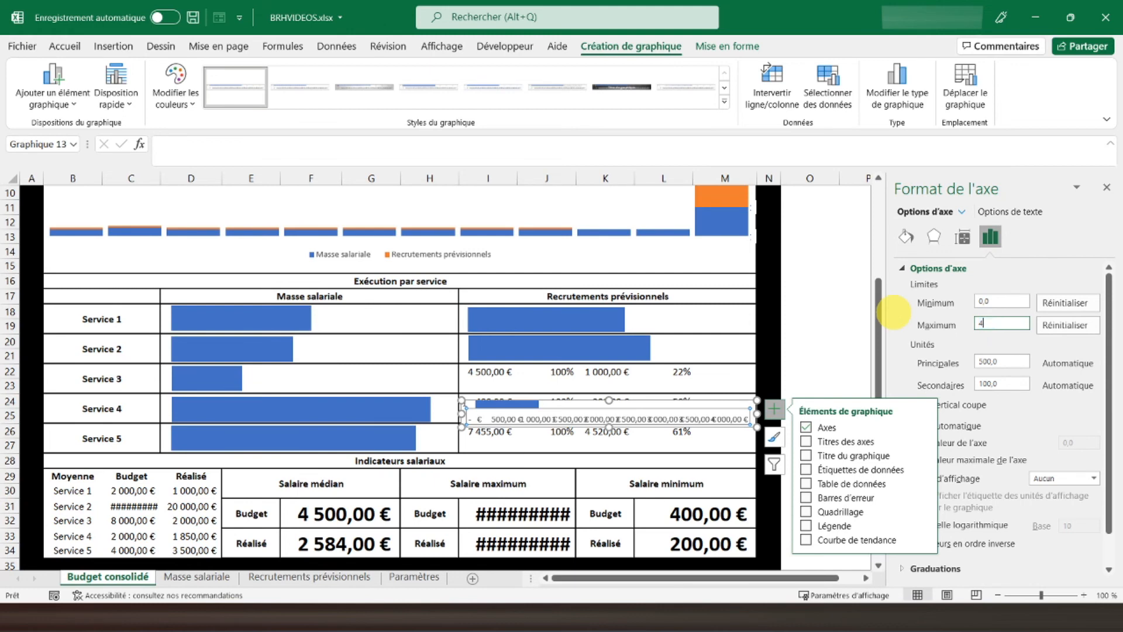
key("Return")
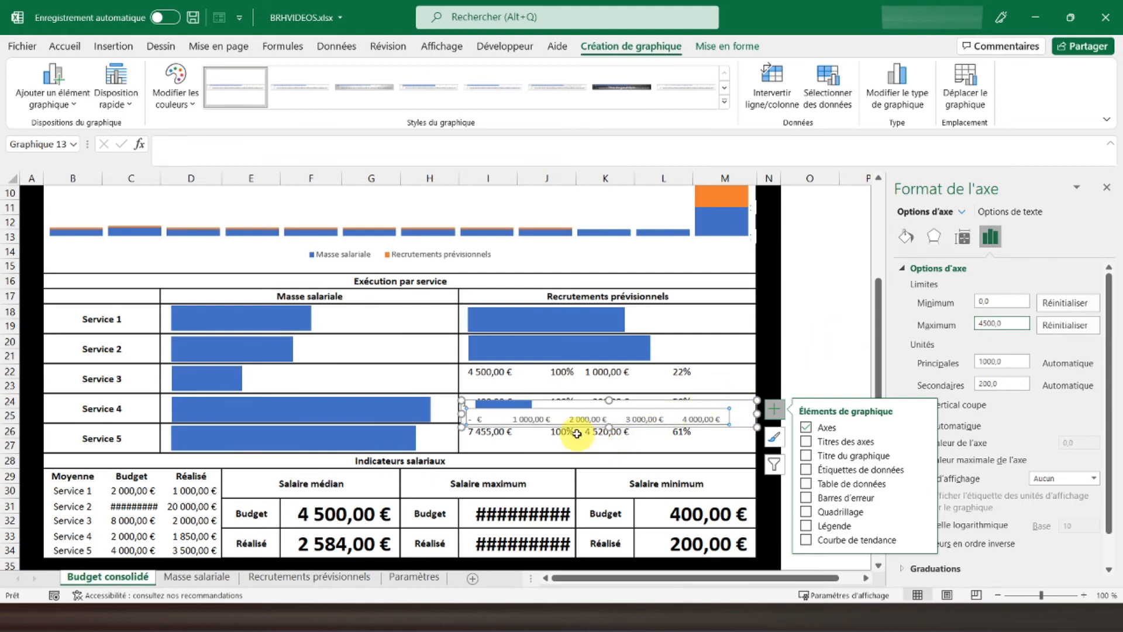
Hide the axes of the chart linked to K22 and move it into the Service 3 row under Recrutements prévisionnels
left_click(806, 427)
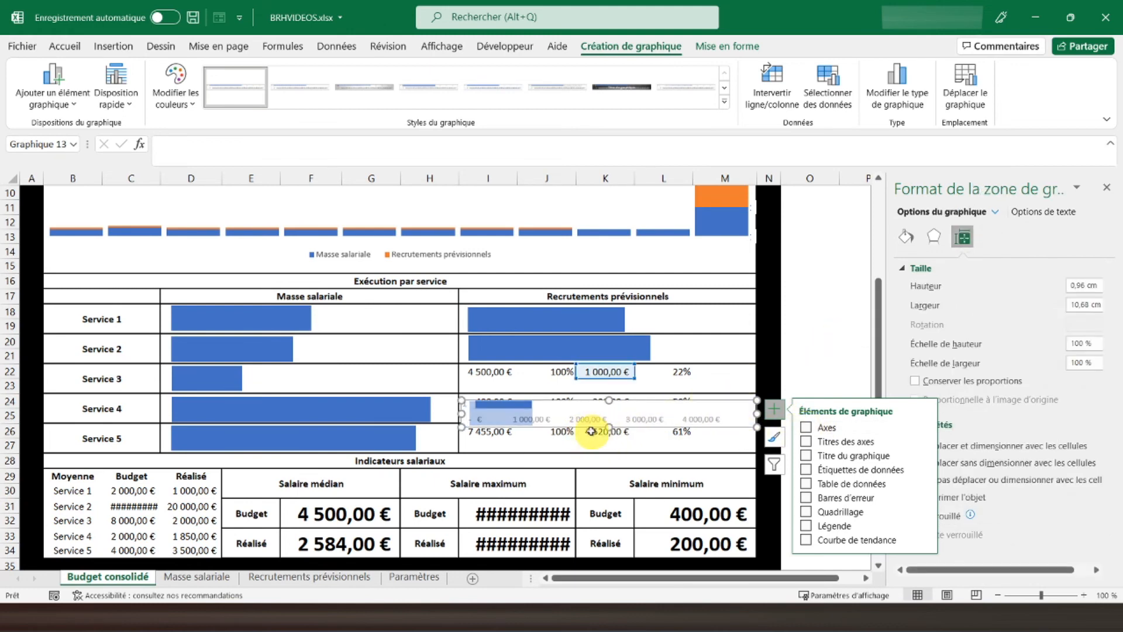
left_click(576, 401)
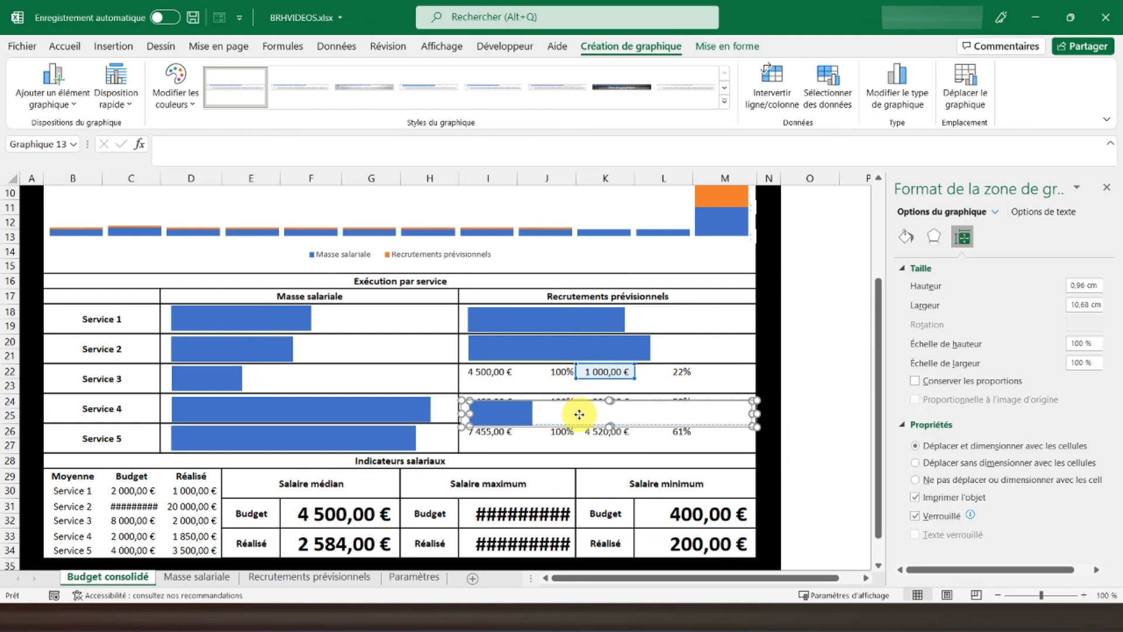
left_click(579, 414)
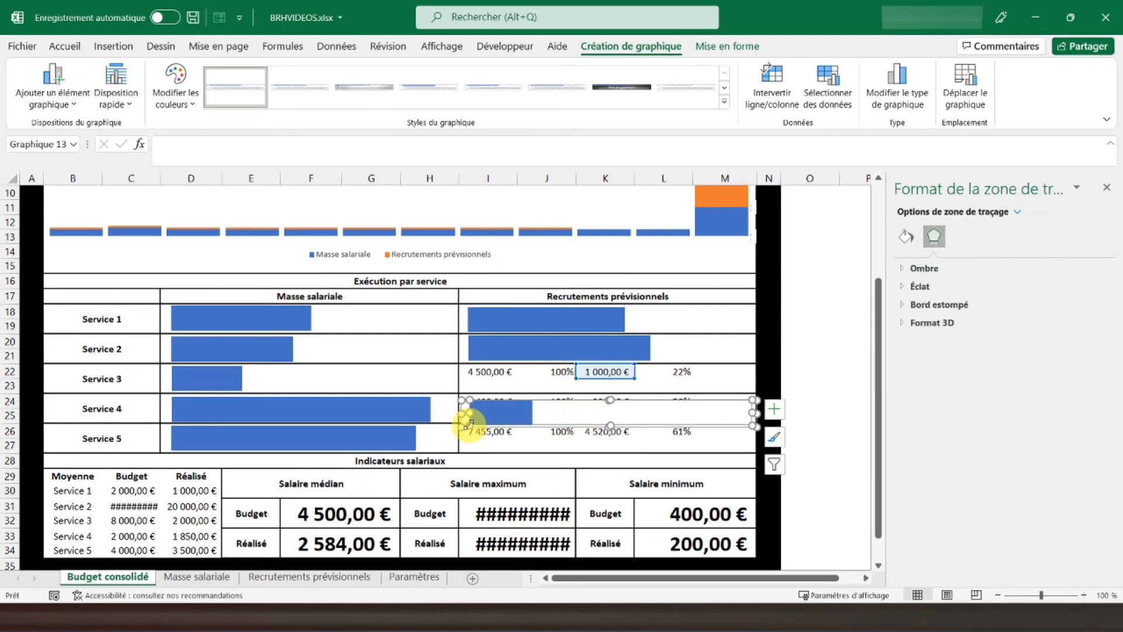
left_click_drag(466, 418, 469, 382)
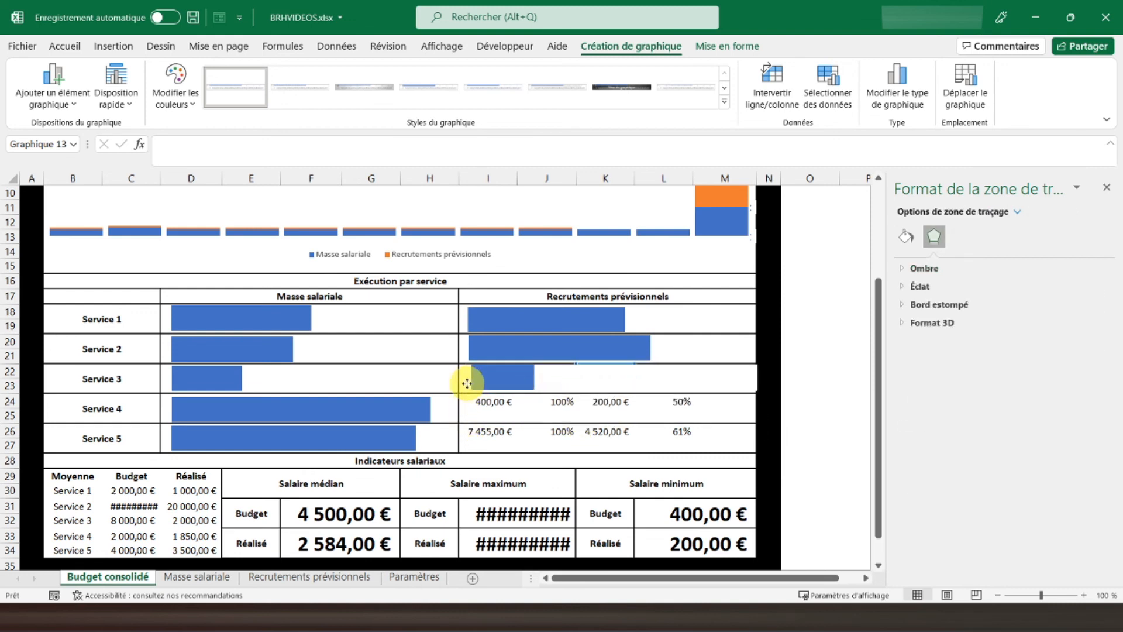
Duplicate the Service 3 chart under Recrutements prévisionnels and move the copy down over the Service 5 row
left_click(467, 385)
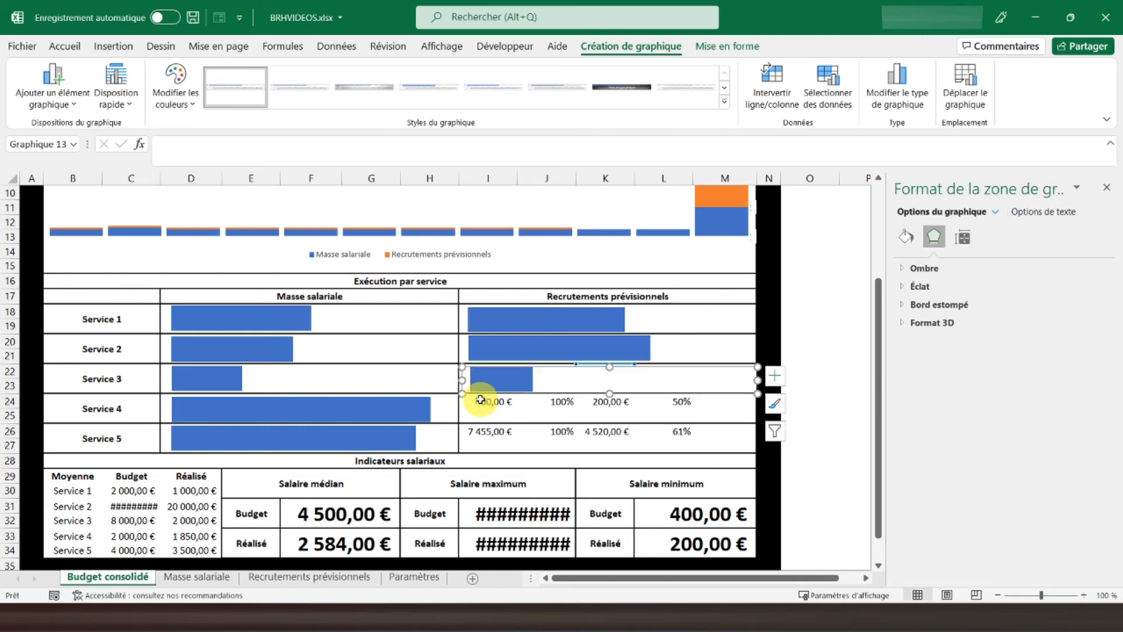
left_click(487, 401)
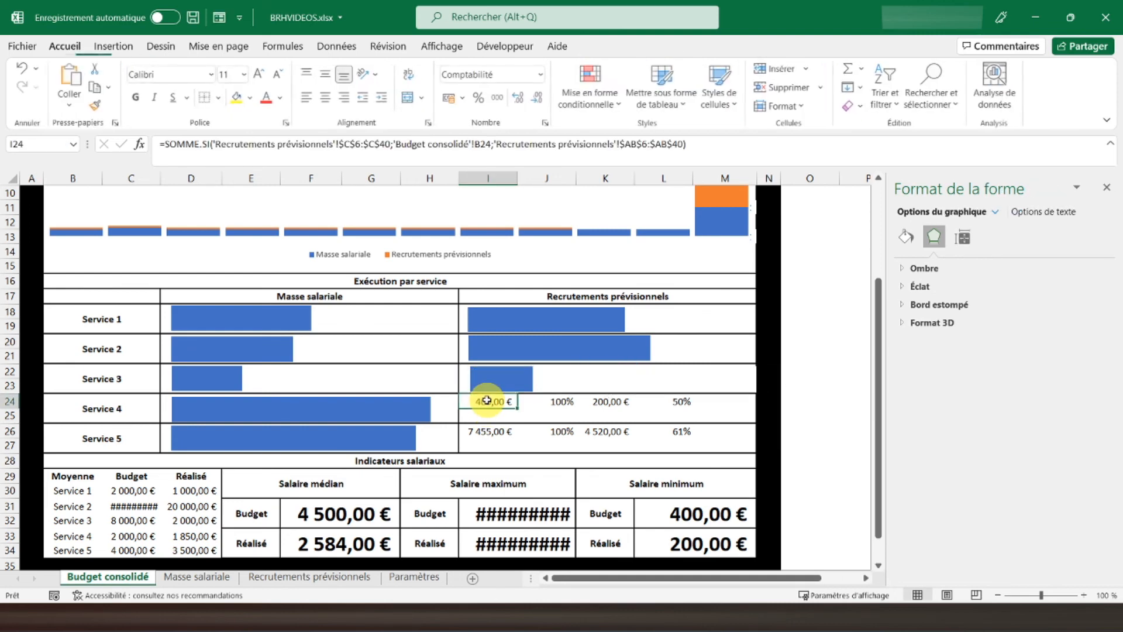
left_click(490, 425)
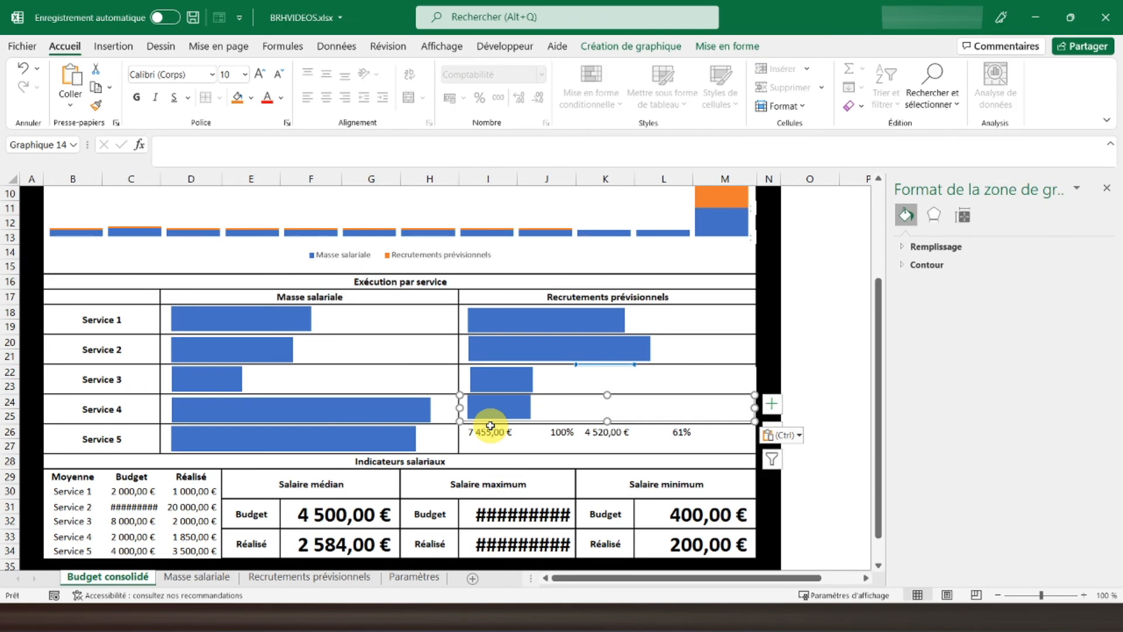
left_click_drag(463, 421, 472, 445)
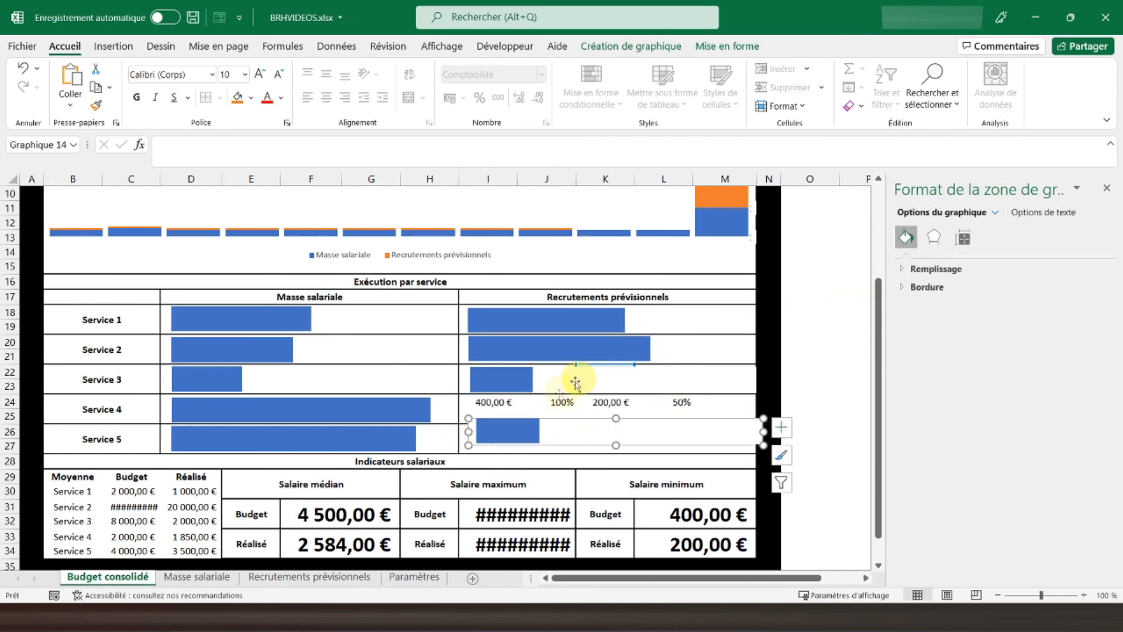
Change the copied chart's series values to cell K24, the Service 4 amount under Recrutements prévisionnels
left_click(630, 49)
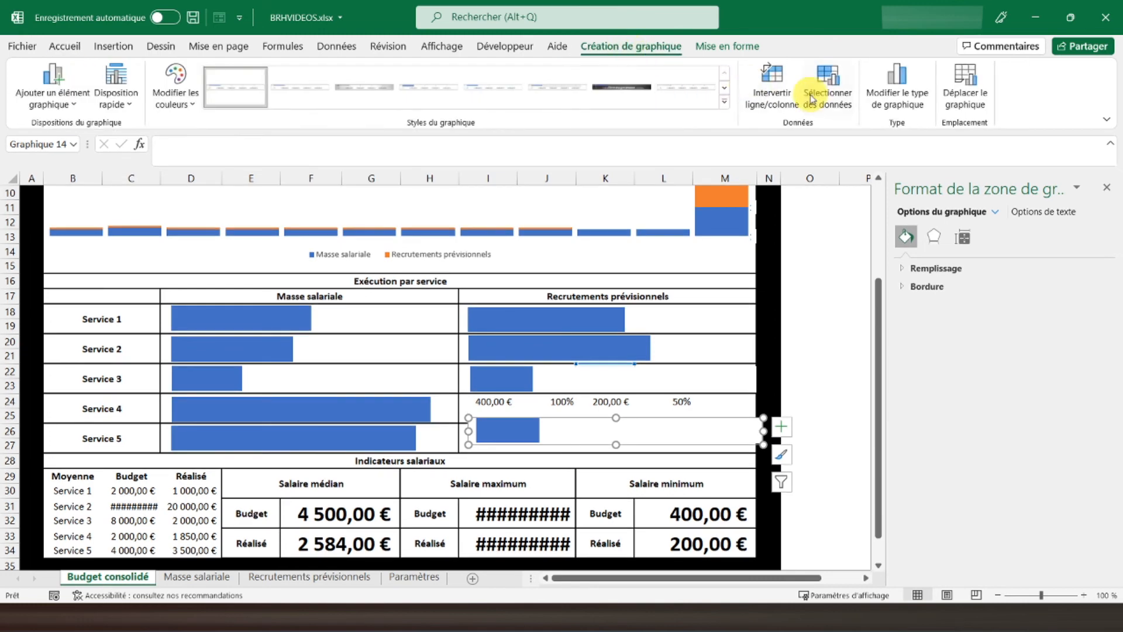
left_click(827, 88)
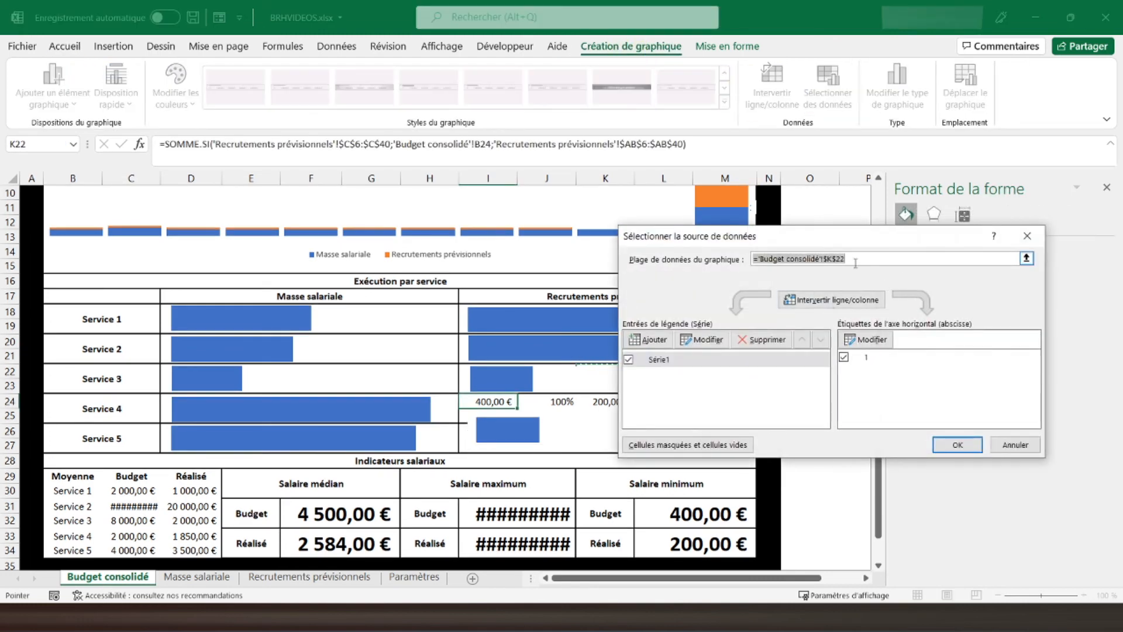
left_click(701, 339)
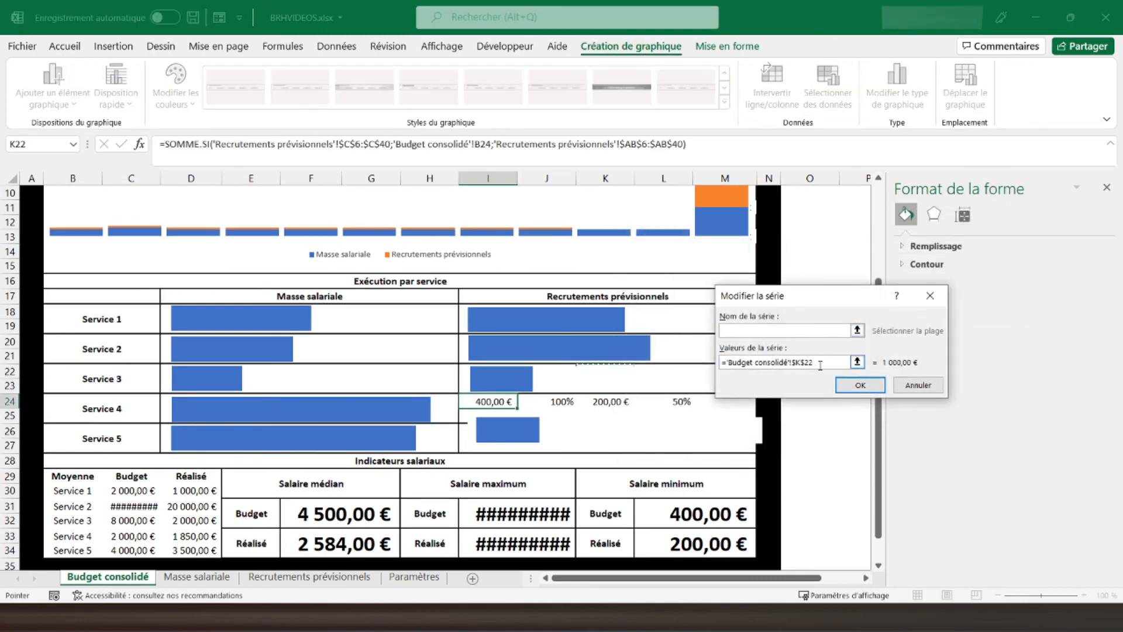
key("Return")
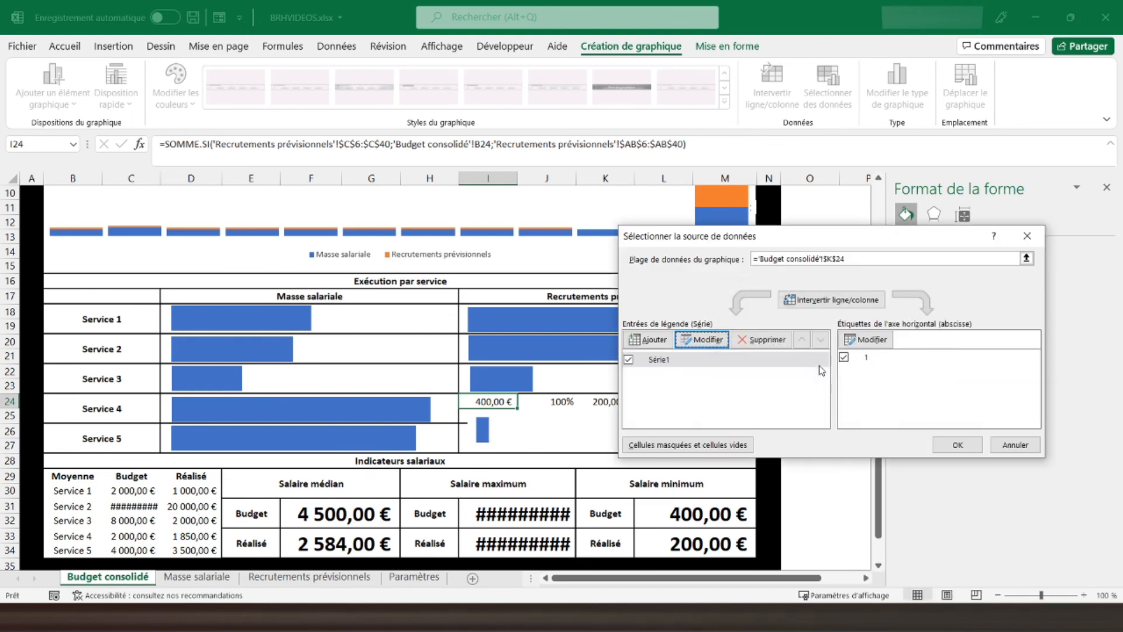
left_click(945, 449)
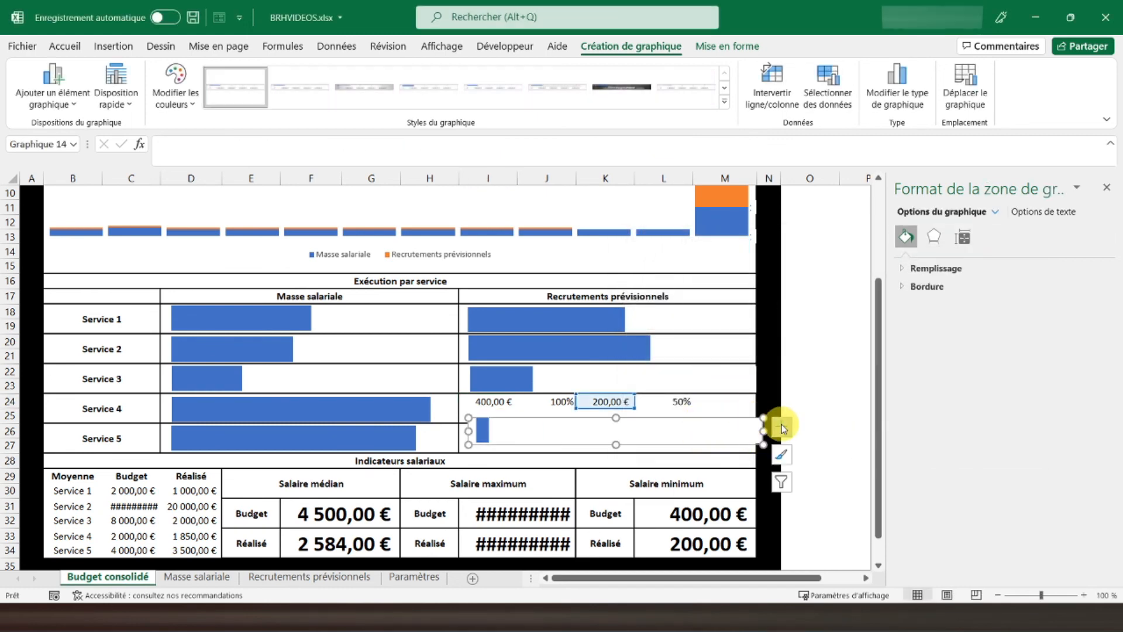
Display the axes of the chart linked to K24 and set its horizontal axis maximum to 400
left_click(782, 425)
left_click(813, 444)
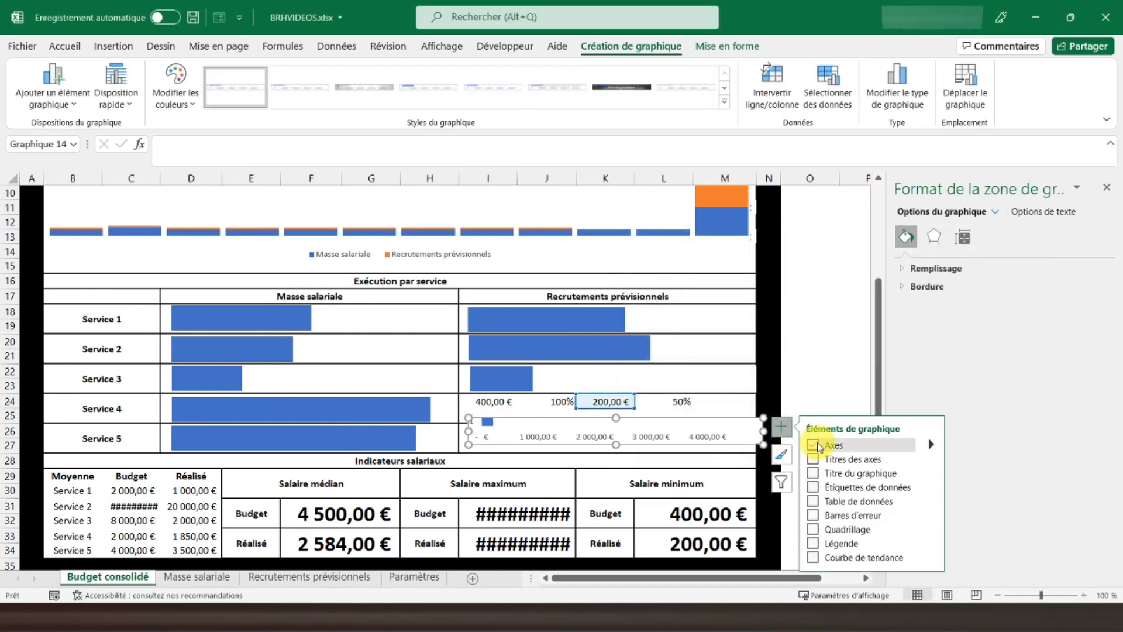
left_click(594, 436)
left_click(990, 237)
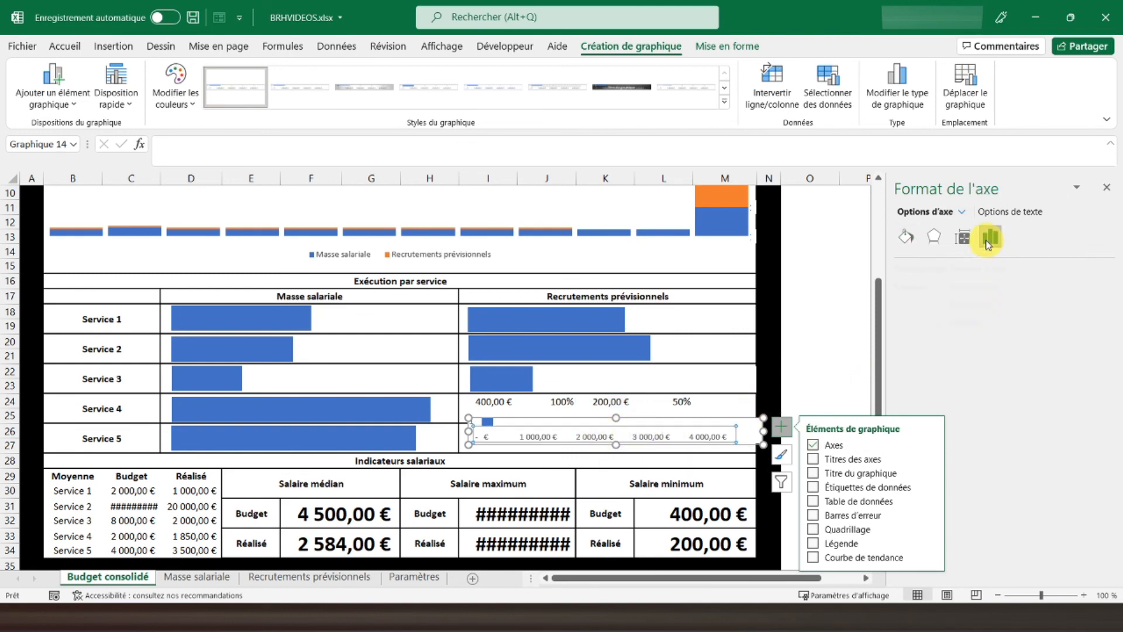
left_click(944, 268)
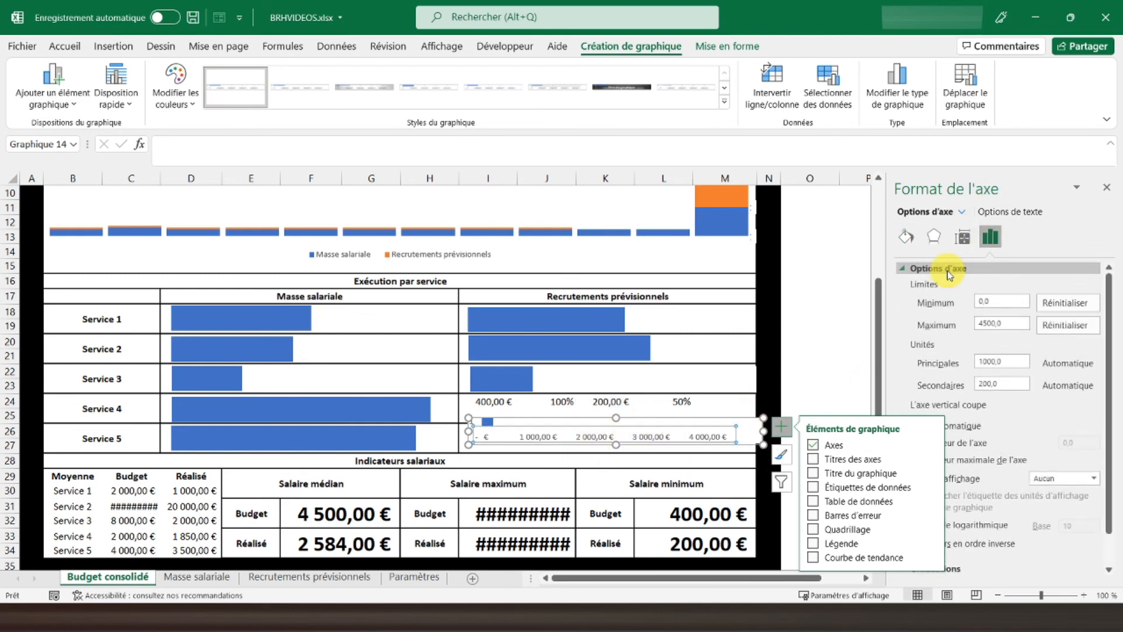
left_click(1010, 324)
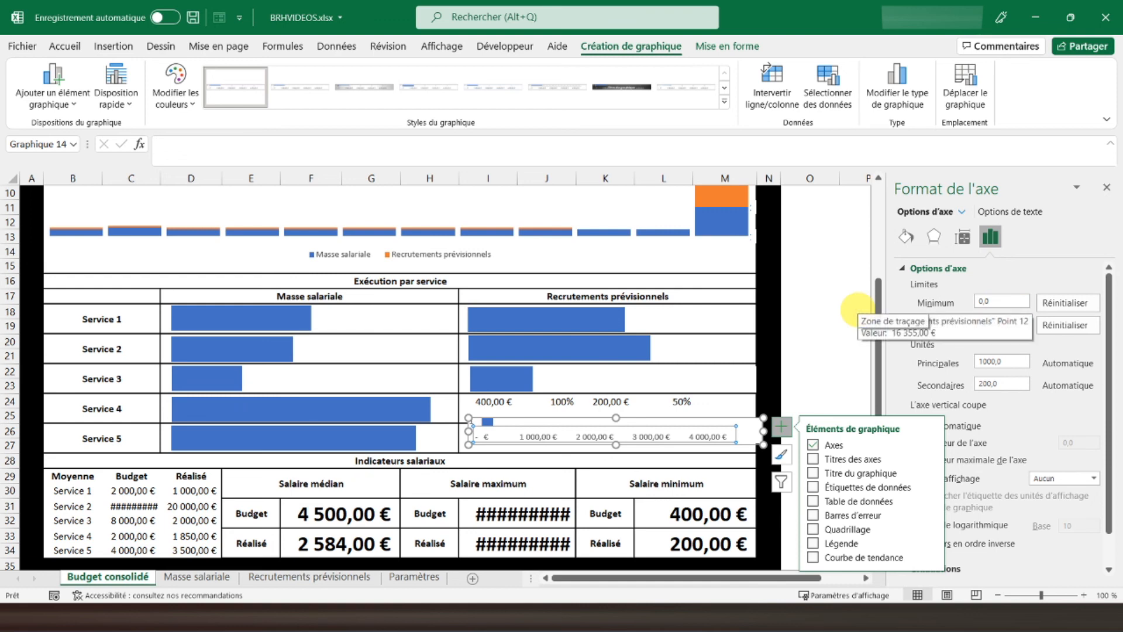
key("Return")
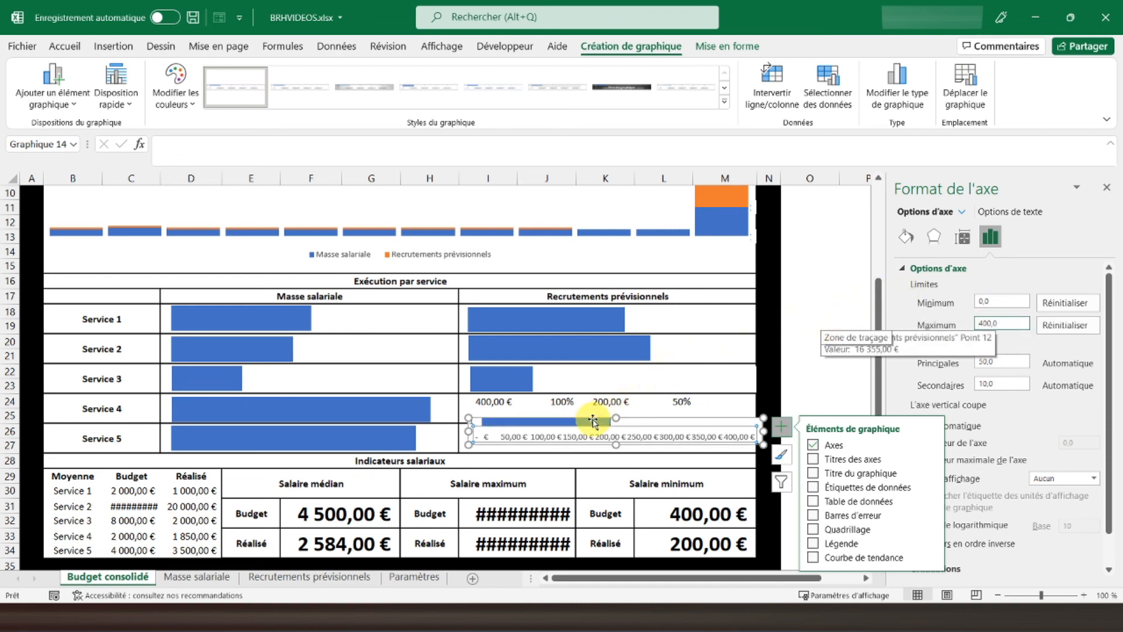
Hide the axes of the chart linked to K24 and move it into the Service 4 row under Recrutements prévisionnels
left_click(814, 446)
left_click_drag(466, 436, 460, 415)
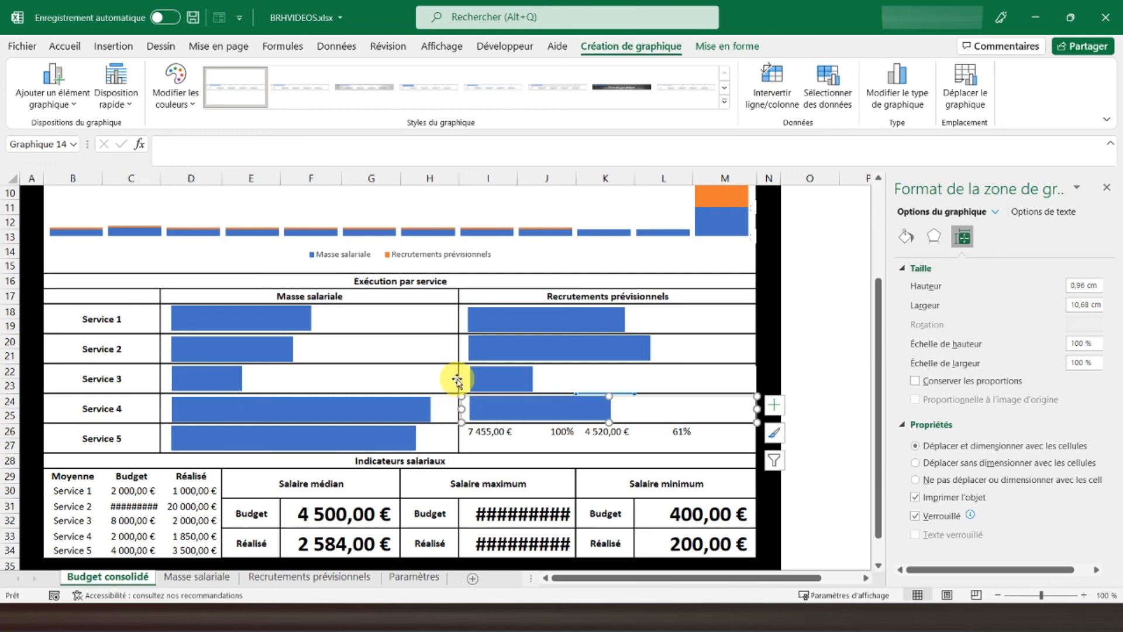
Duplicate the Service 3 chart under Recrutements prévisionnels, pasting the copy at the Salaire maximum heading
left_click(457, 379)
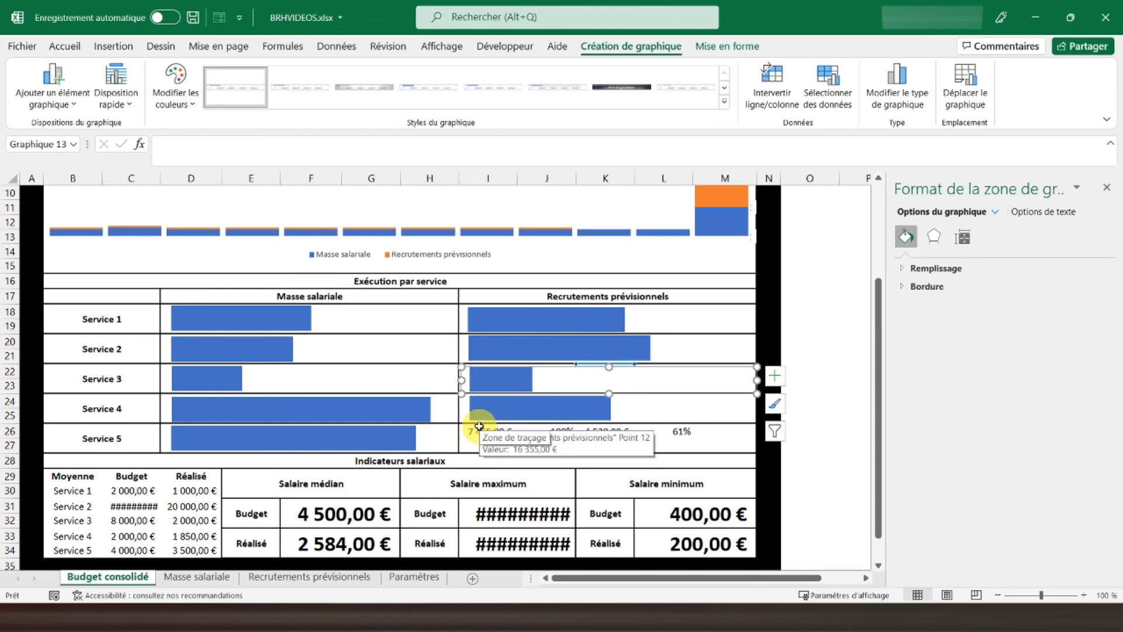
left_click(476, 474)
key("ctrl+v")
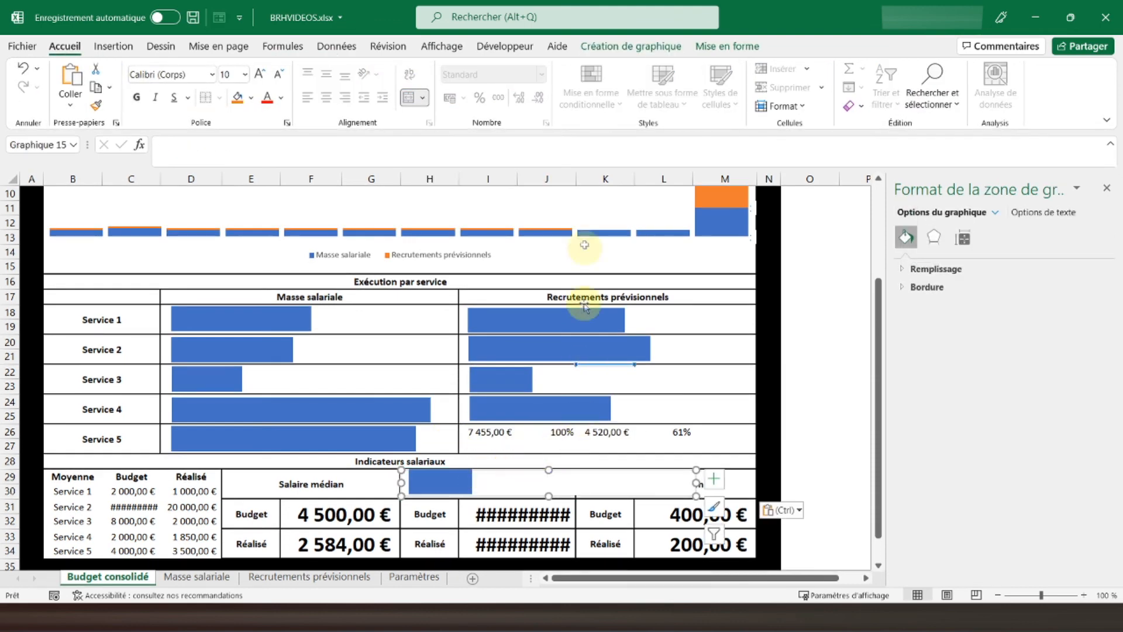
Change the pasted chart's series values to cell K26, the Service 5 amount under Recrutements prévisionnels
left_click(640, 46)
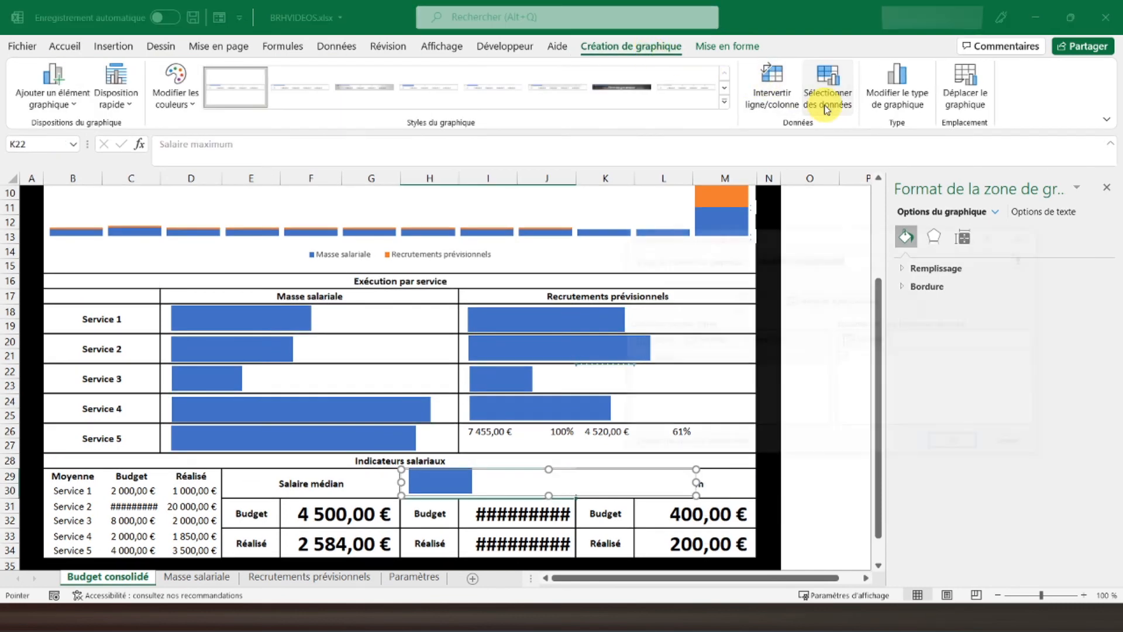
left_click(826, 88)
left_click(693, 340)
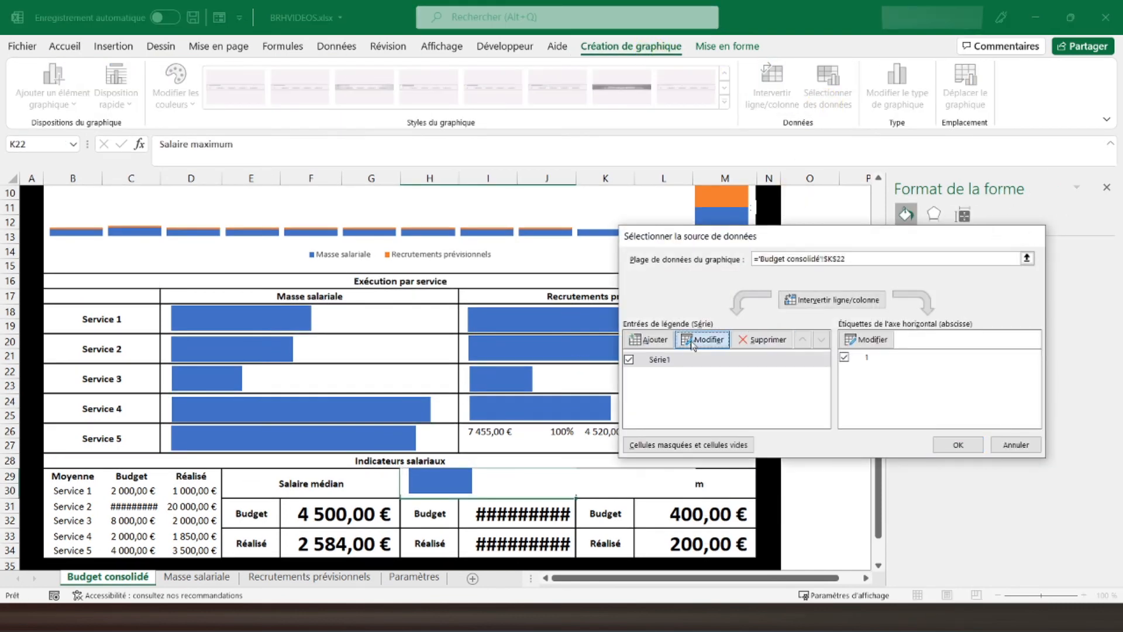
left_click(818, 363)
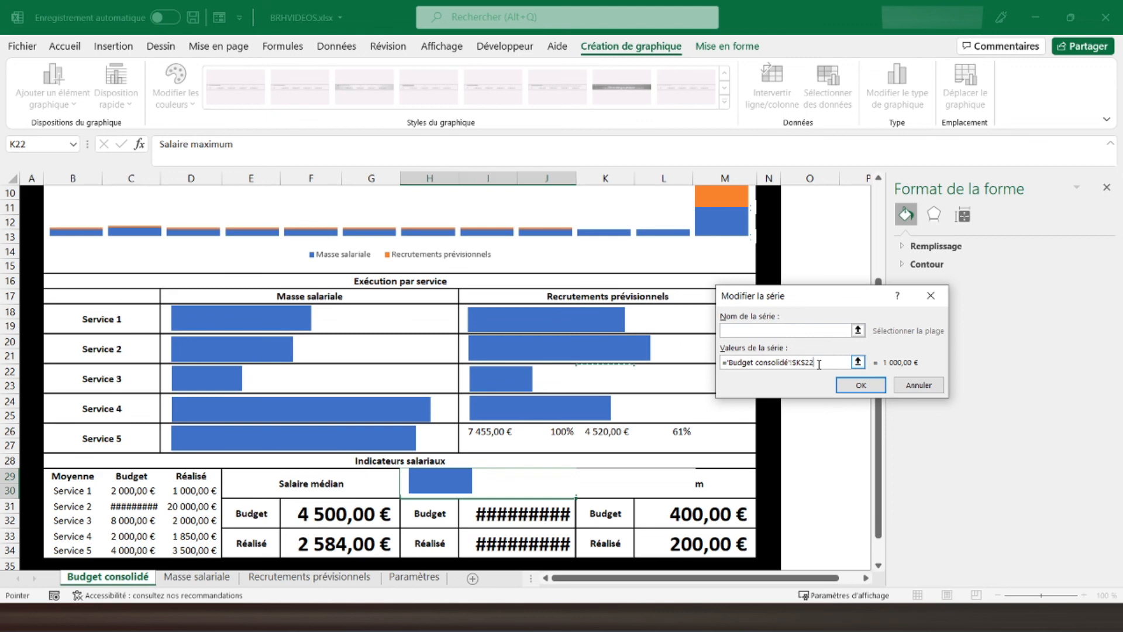
key("Return")
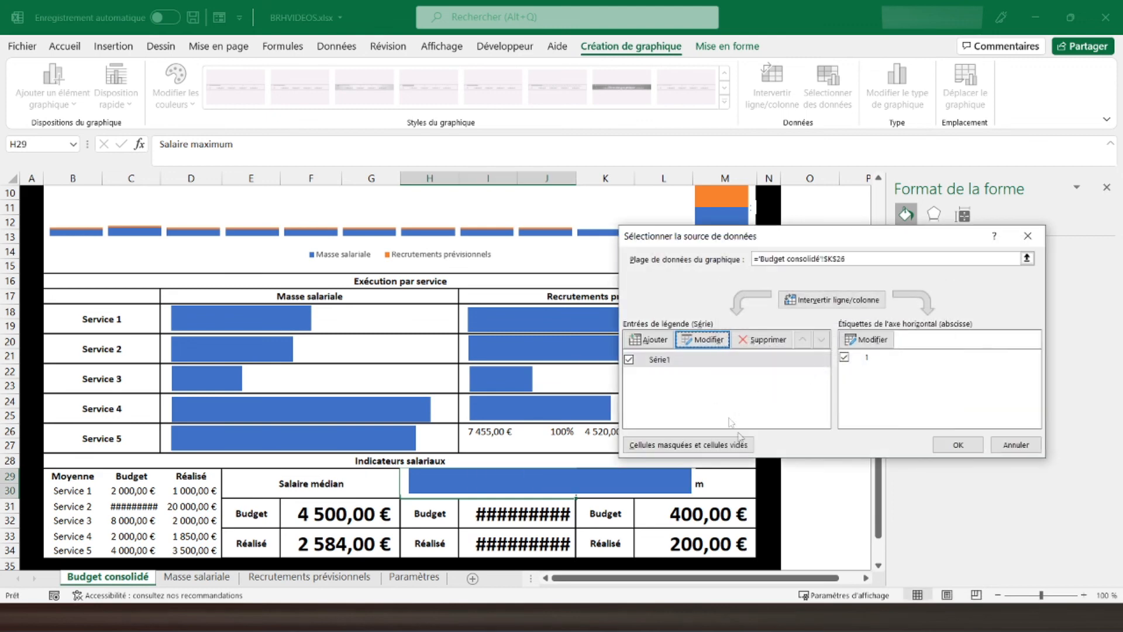
left_click(952, 444)
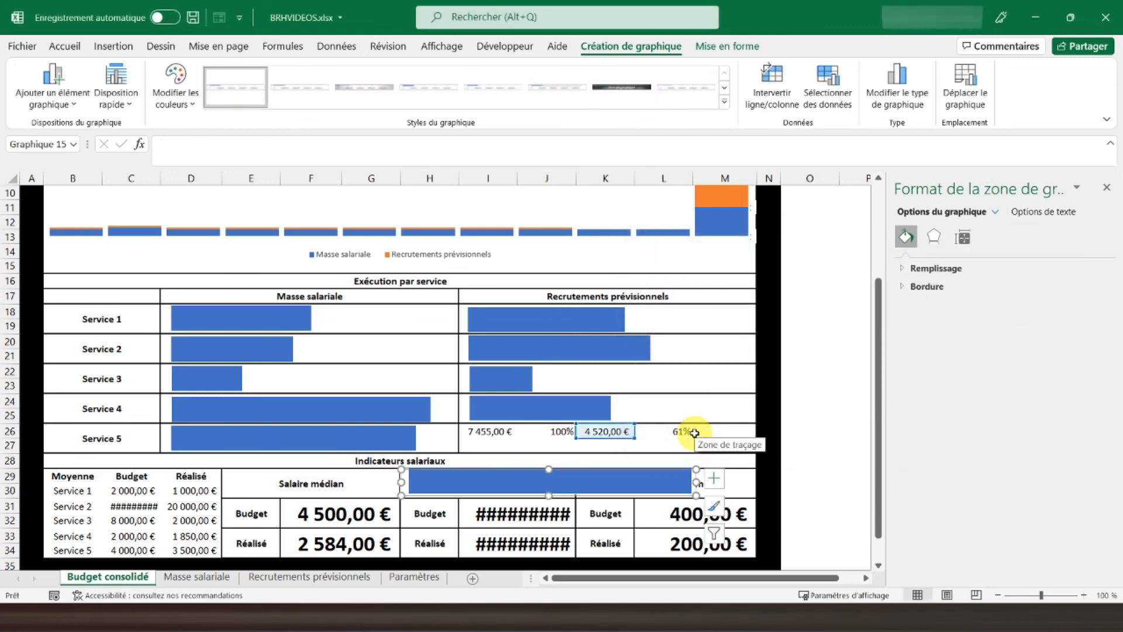
Display the axes of the chart linked to K26 and set its horizontal axis maximum to 7455
left_click(714, 477)
left_click(762, 479)
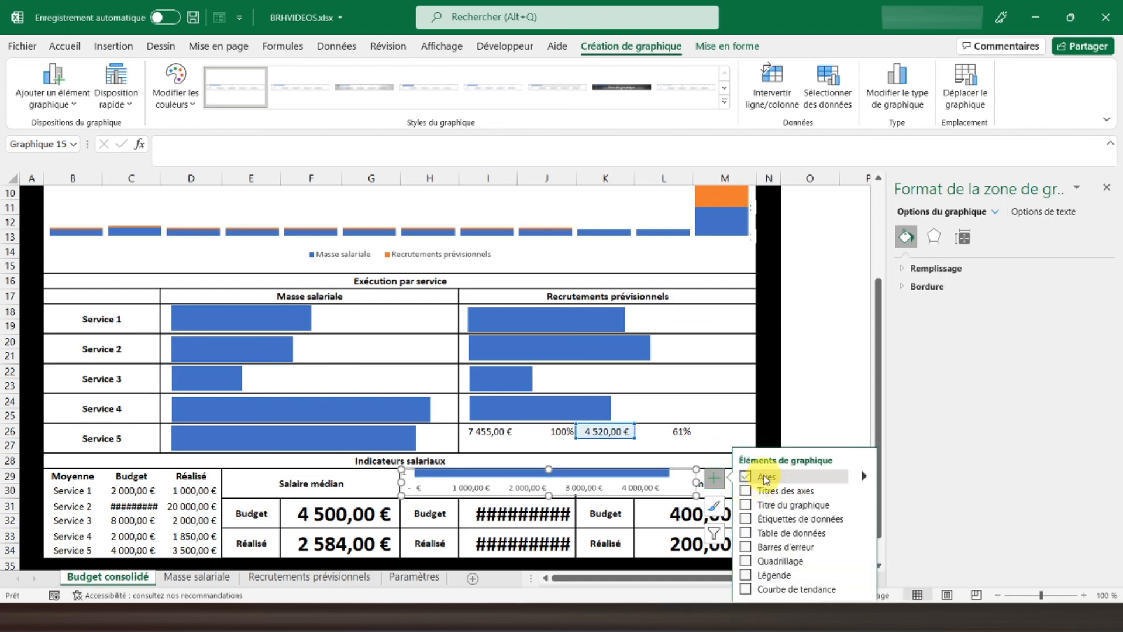
left_click(594, 489)
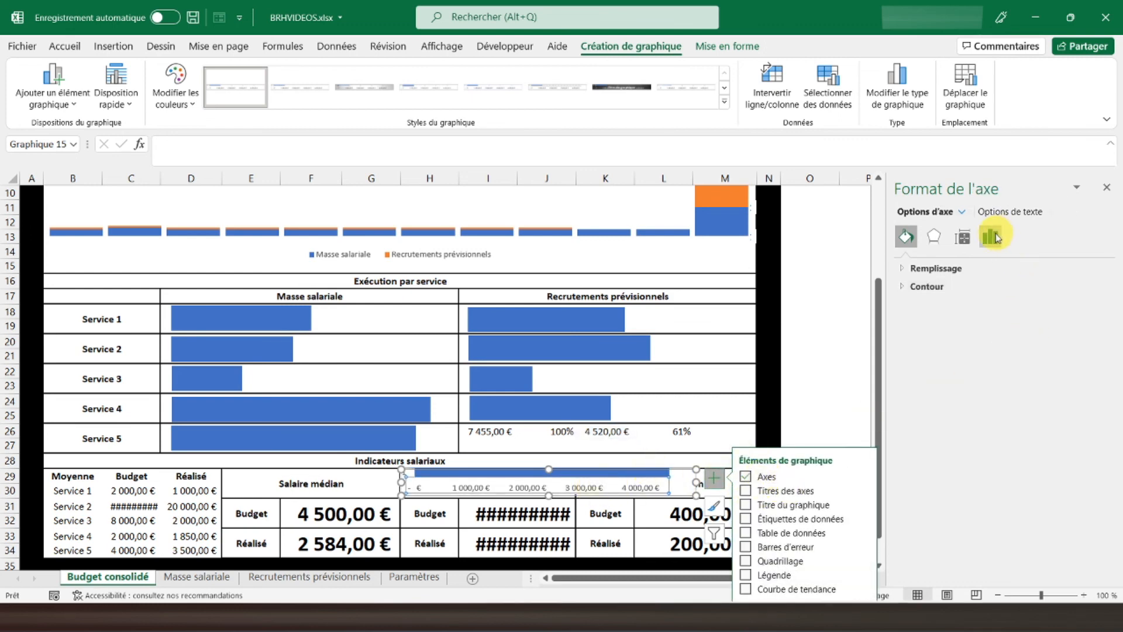
left_click(996, 238)
left_click(938, 268)
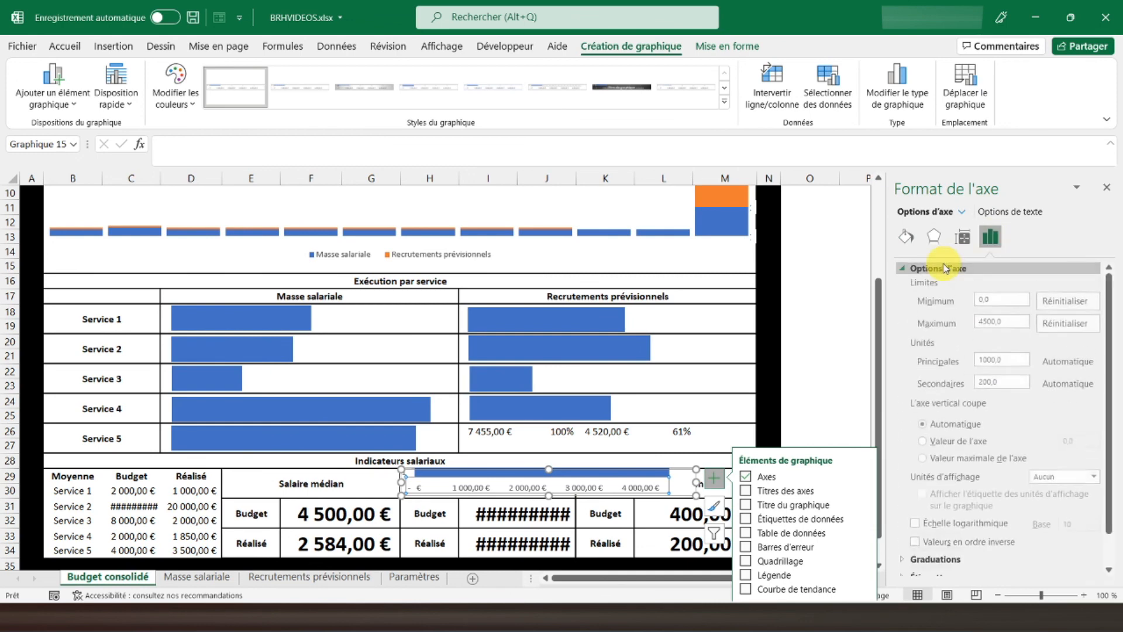
double_click(1007, 322)
type("74")
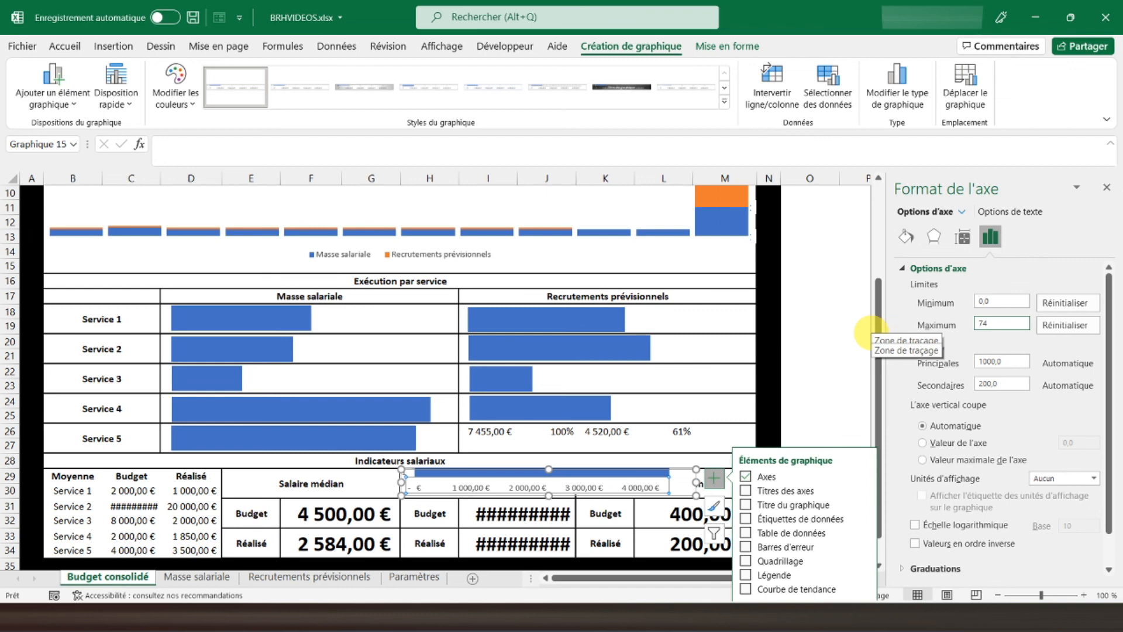
type("55")
key("Return")
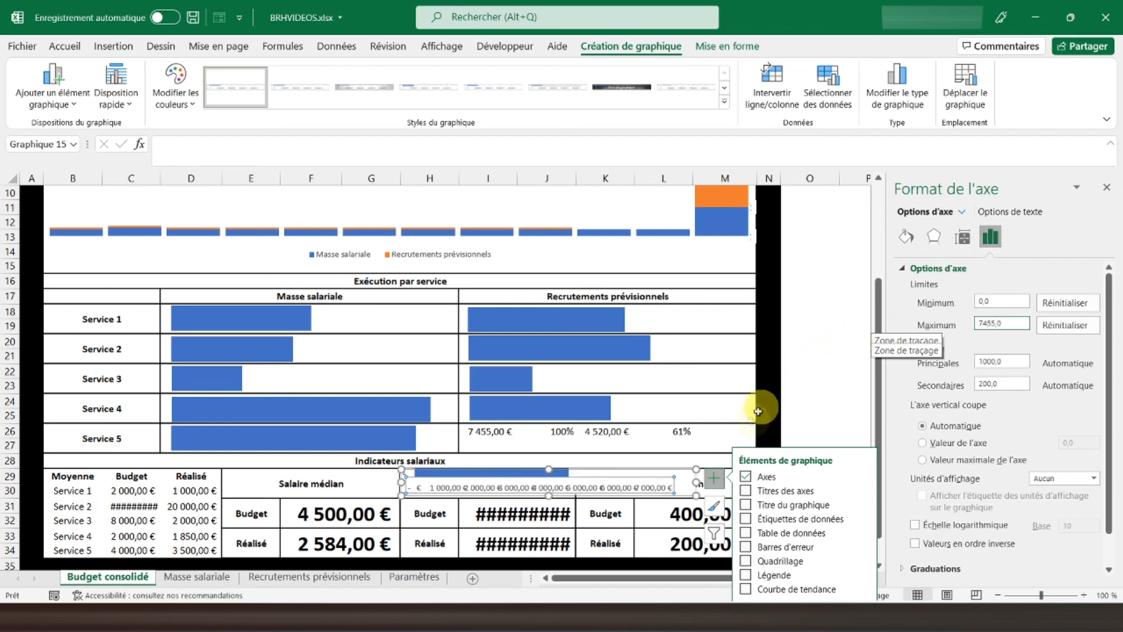
Hide the axes of the chart linked to K26, move it into the Service 5 row under Recrutements prévisionnels, and close the formatting pane
left_click(748, 478)
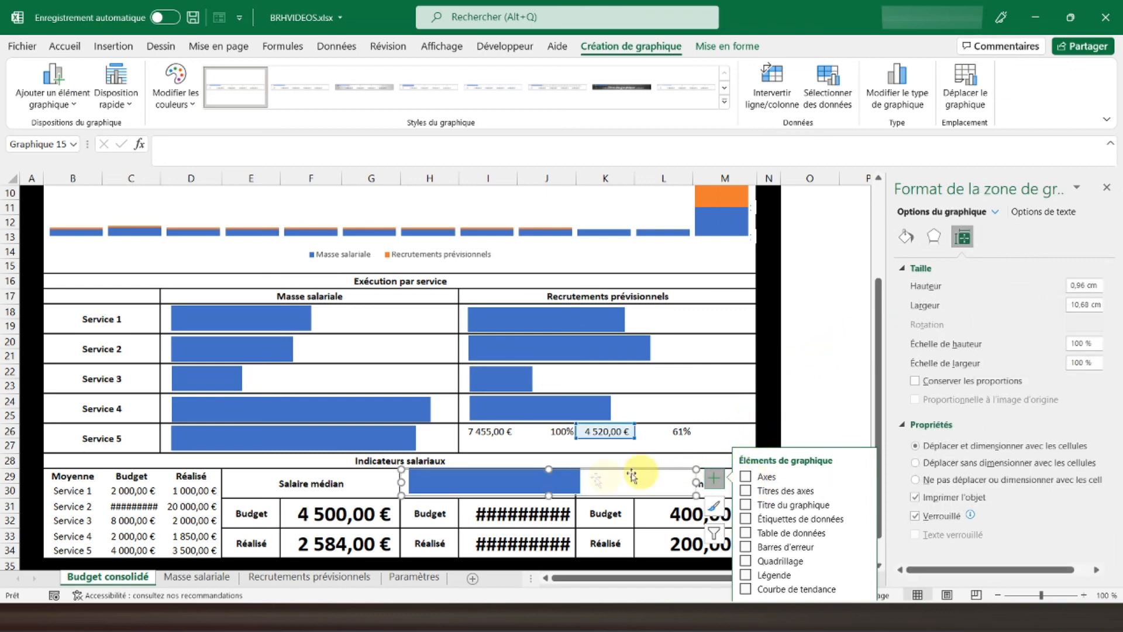
left_click_drag(528, 498, 584, 454)
left_click(809, 357)
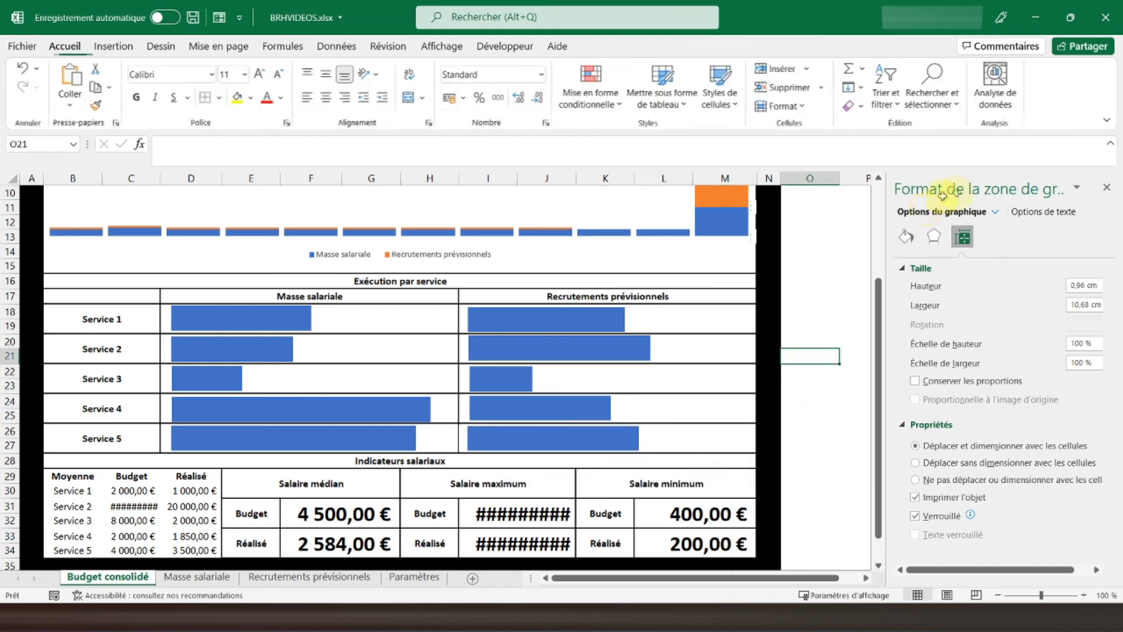
left_click(1107, 187)
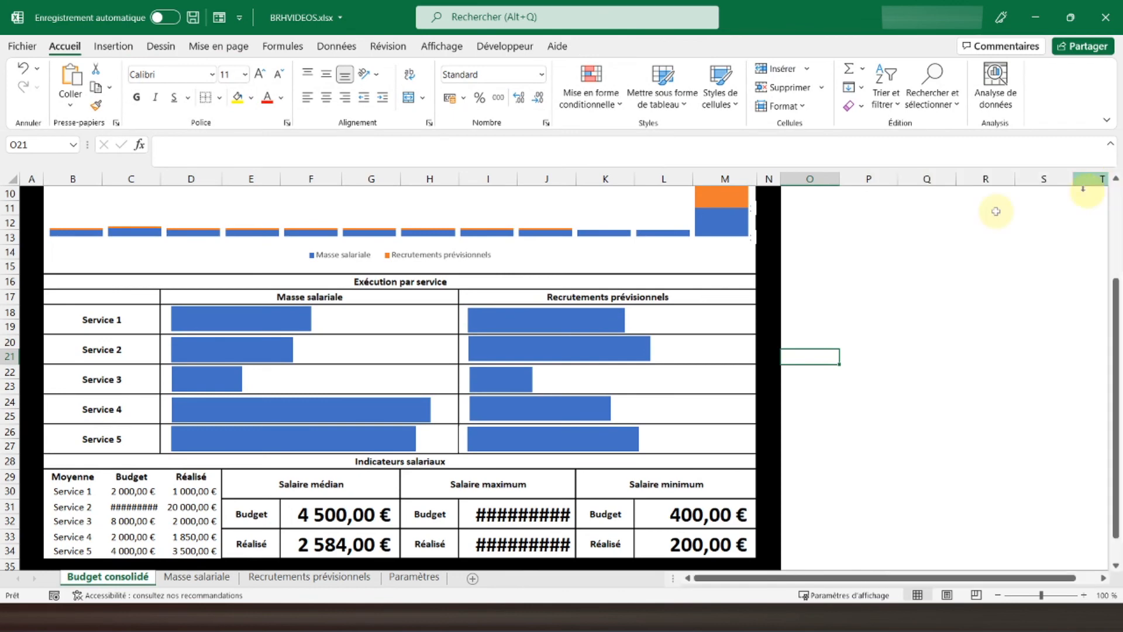
Widen column J slightly to fit the Salaire maximum amounts, and select cell A1
left_click_drag(577, 176, 585, 177)
scroll(596, 327, "up", 3)
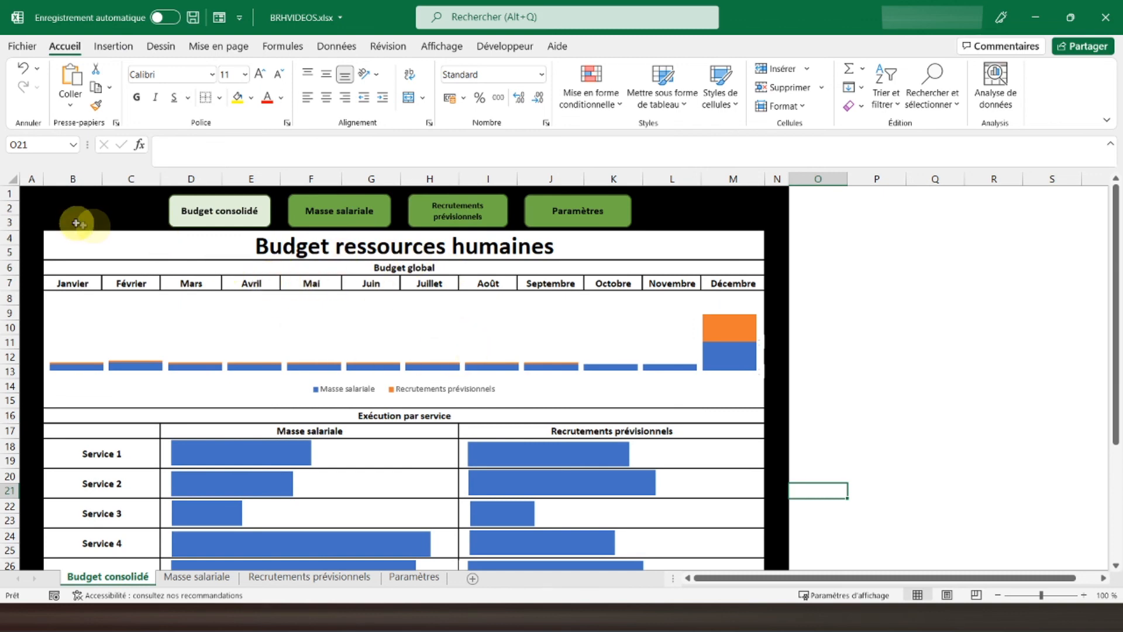
left_click(40, 192)
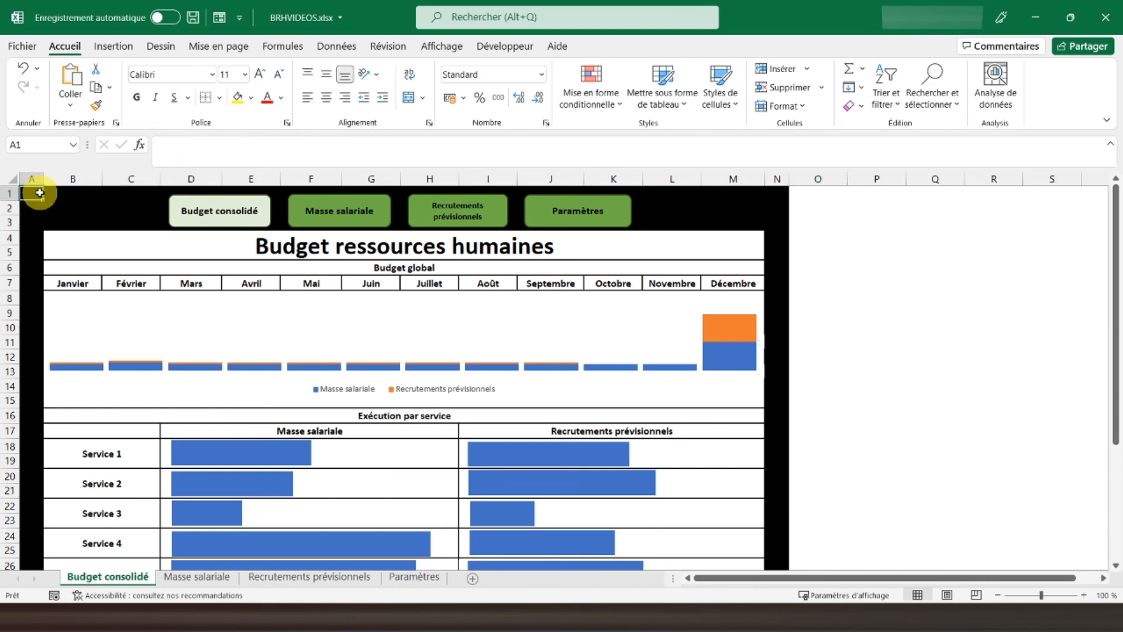
scroll(39, 193, "down", 3)
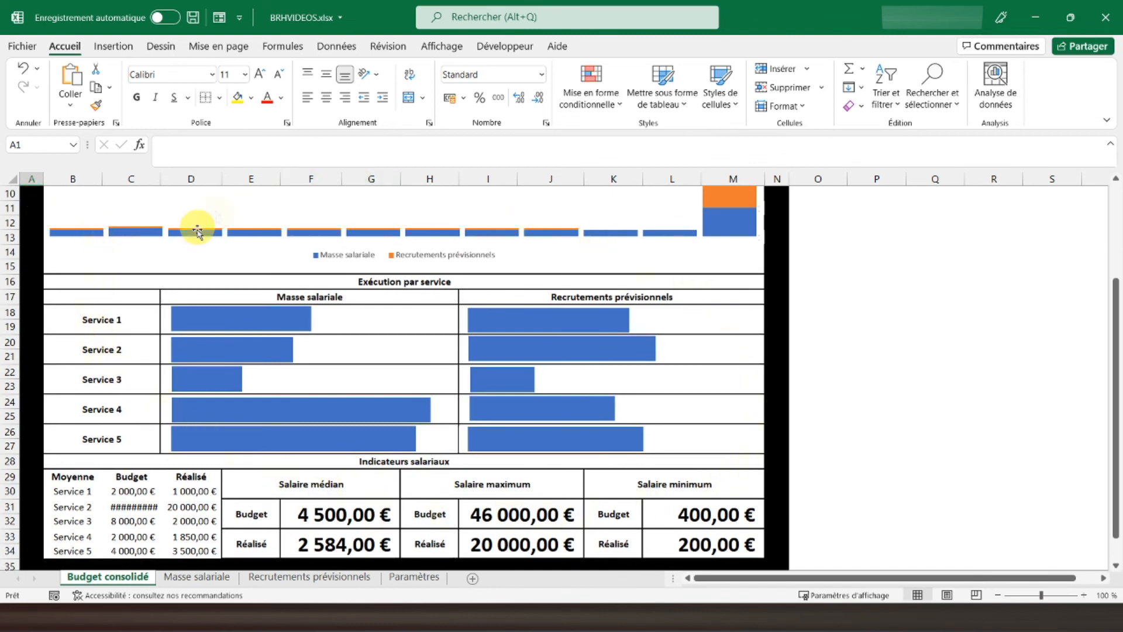
scroll(132, 307, "up", 3)
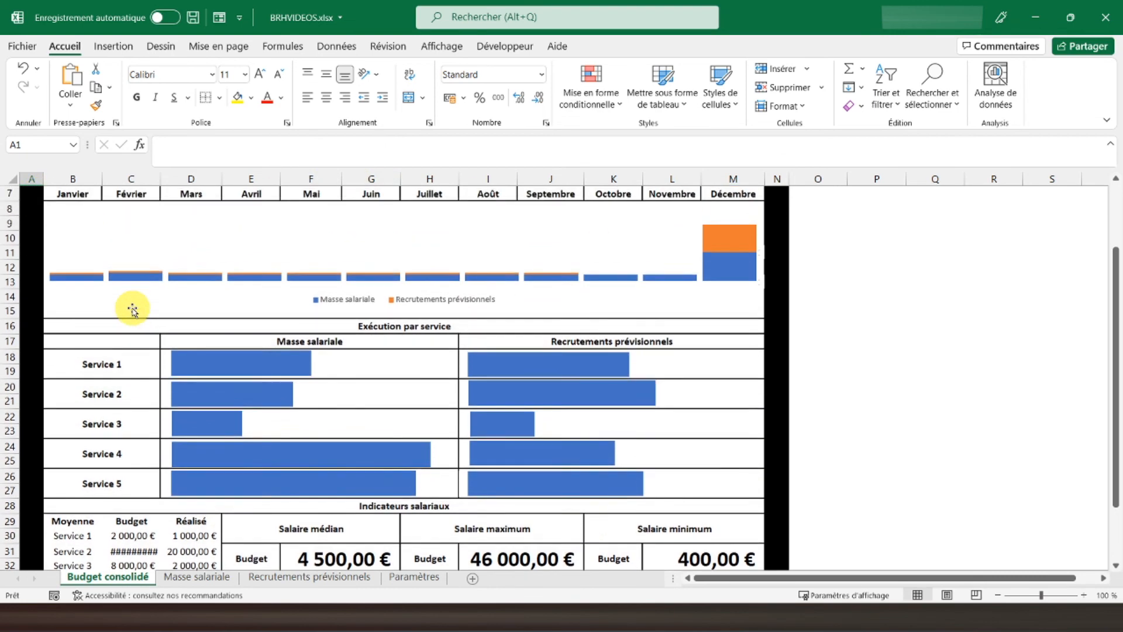